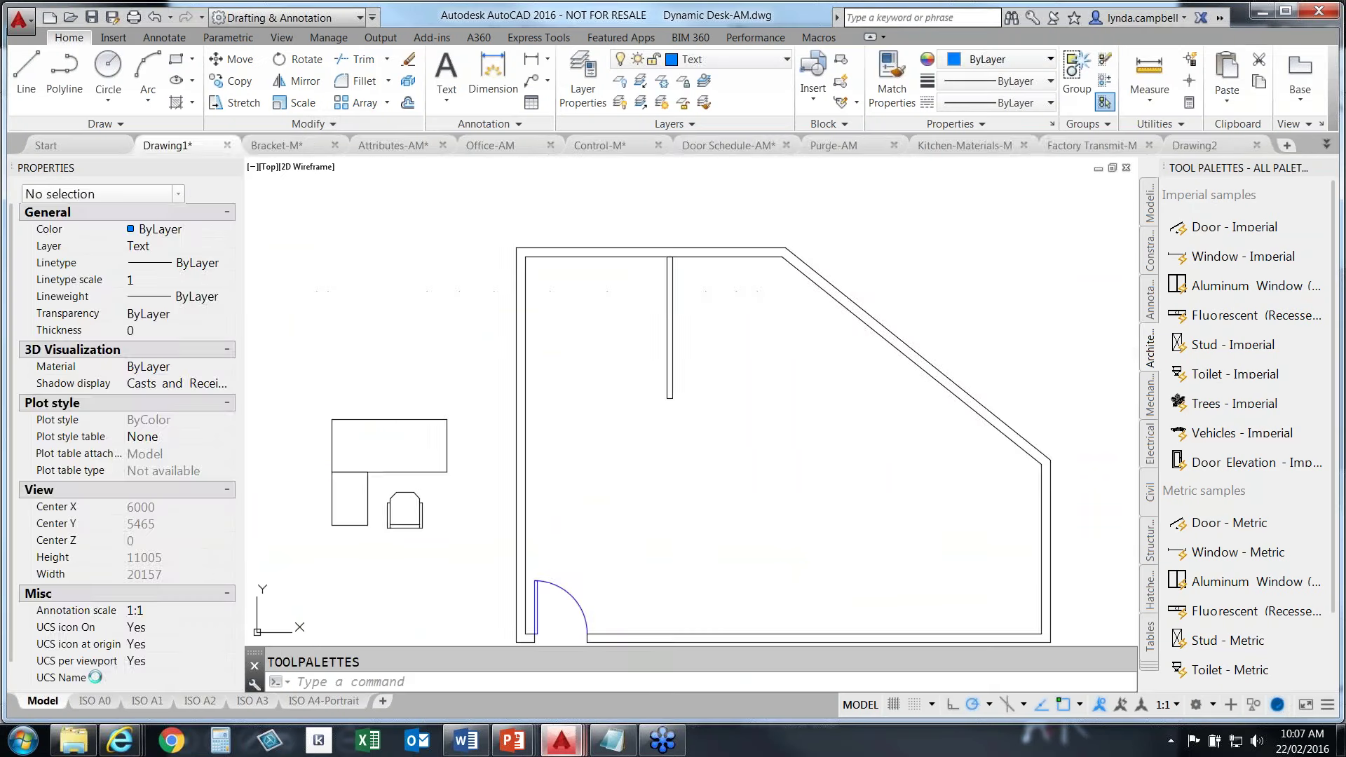
Insert the Door - Metric sample block into the empty Drawing1 drawing at about X 5191, Y 5106
left_click(292, 146)
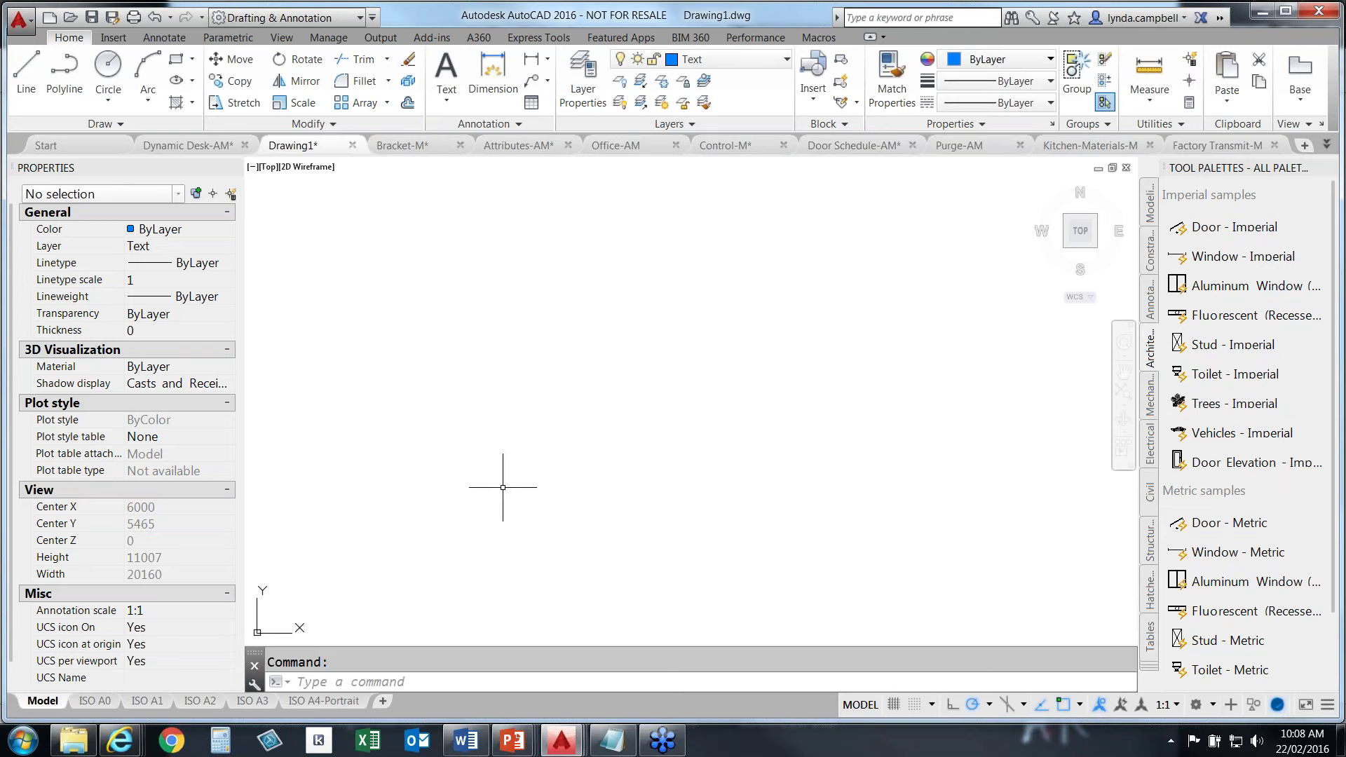
left_click(1216, 523)
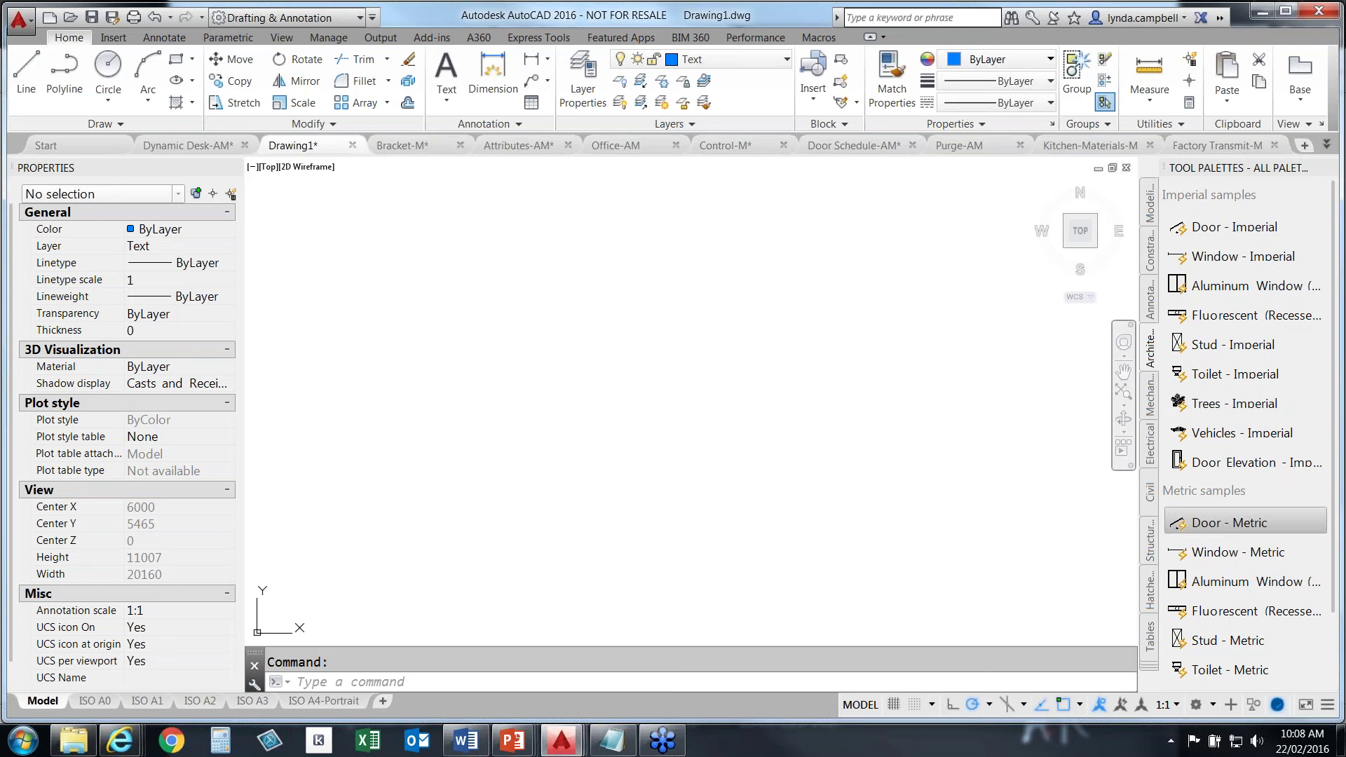
scroll(667, 417, "up", 8)
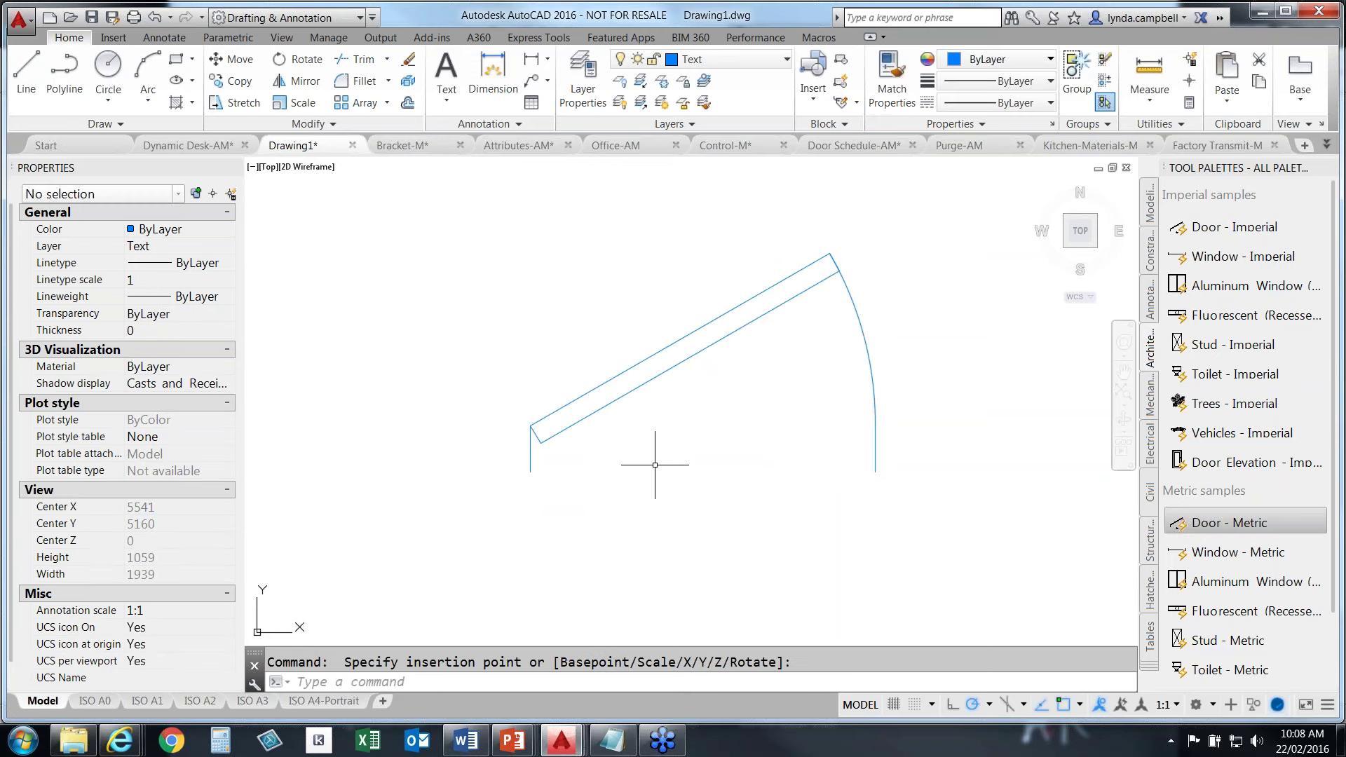
Cycle the door block's opening angle through 45°, 60° and 90°, and return it to Open 30°
left_click(653, 380)
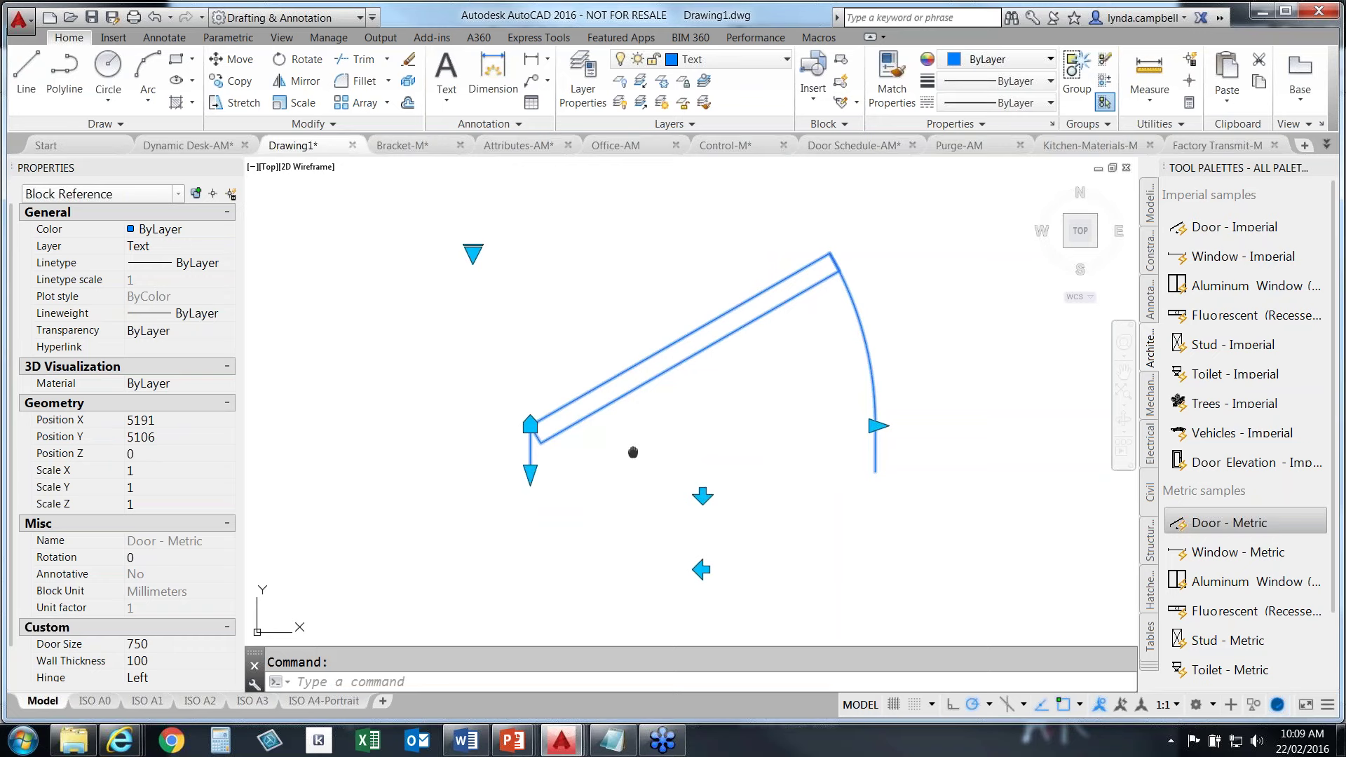
mouse_move(631, 450)
middle_mouse_down()
mouse_move(676, 442)
mouse_move(691, 468)
middle_mouse_up()
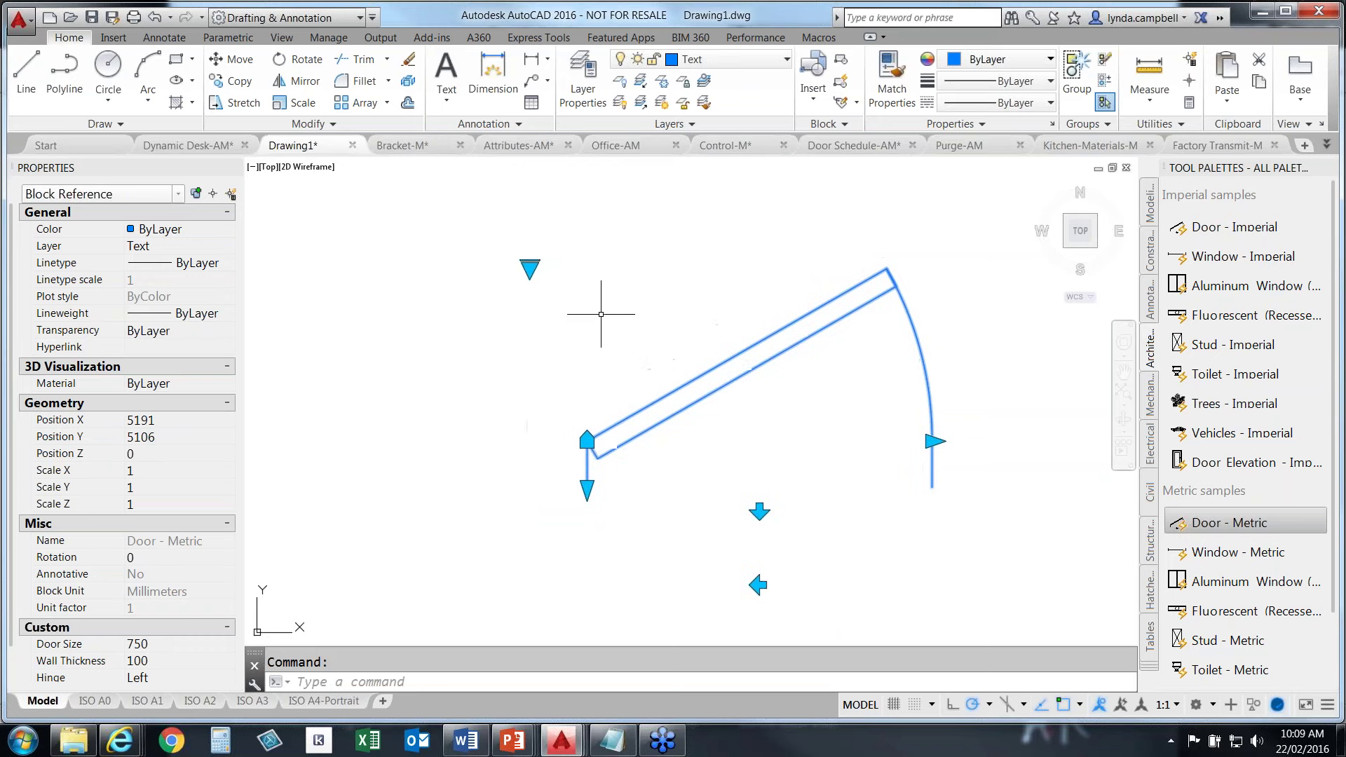
left_click(530, 269)
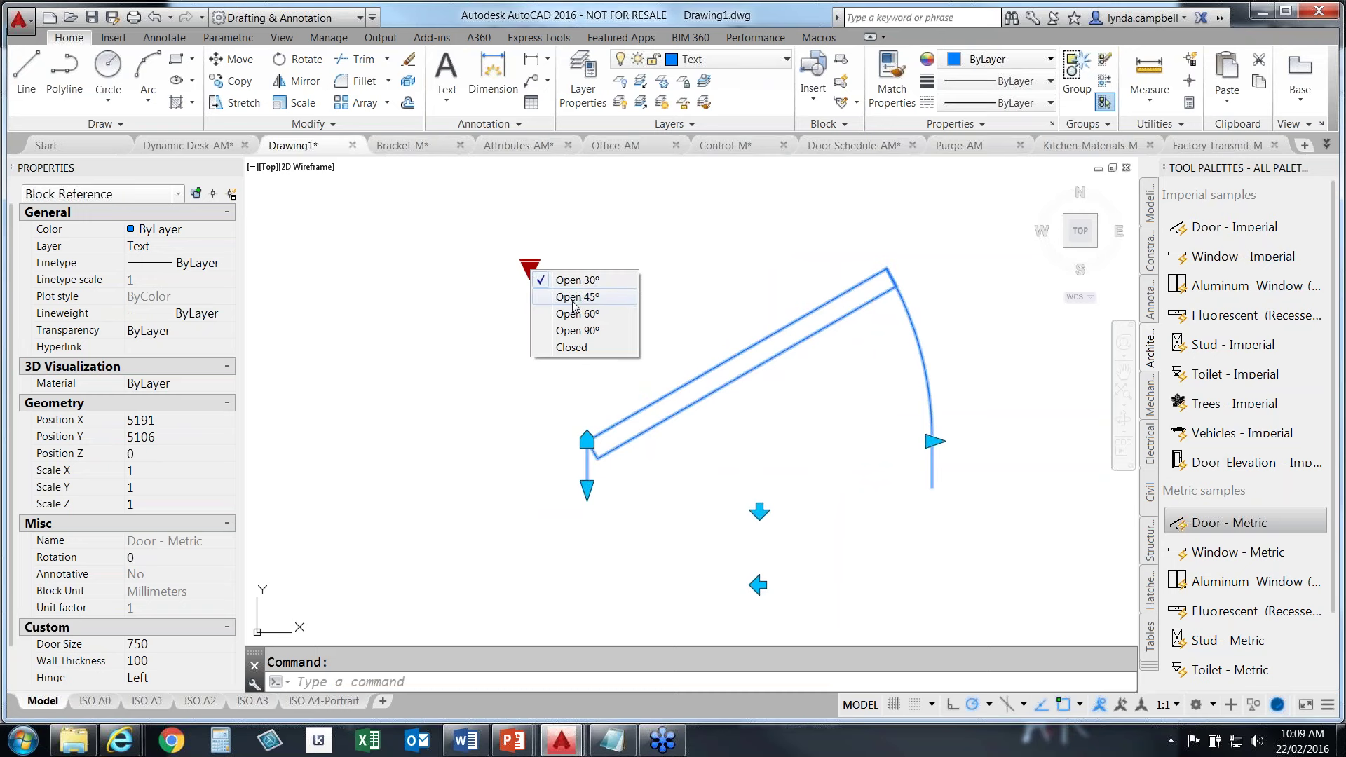
left_click(574, 296)
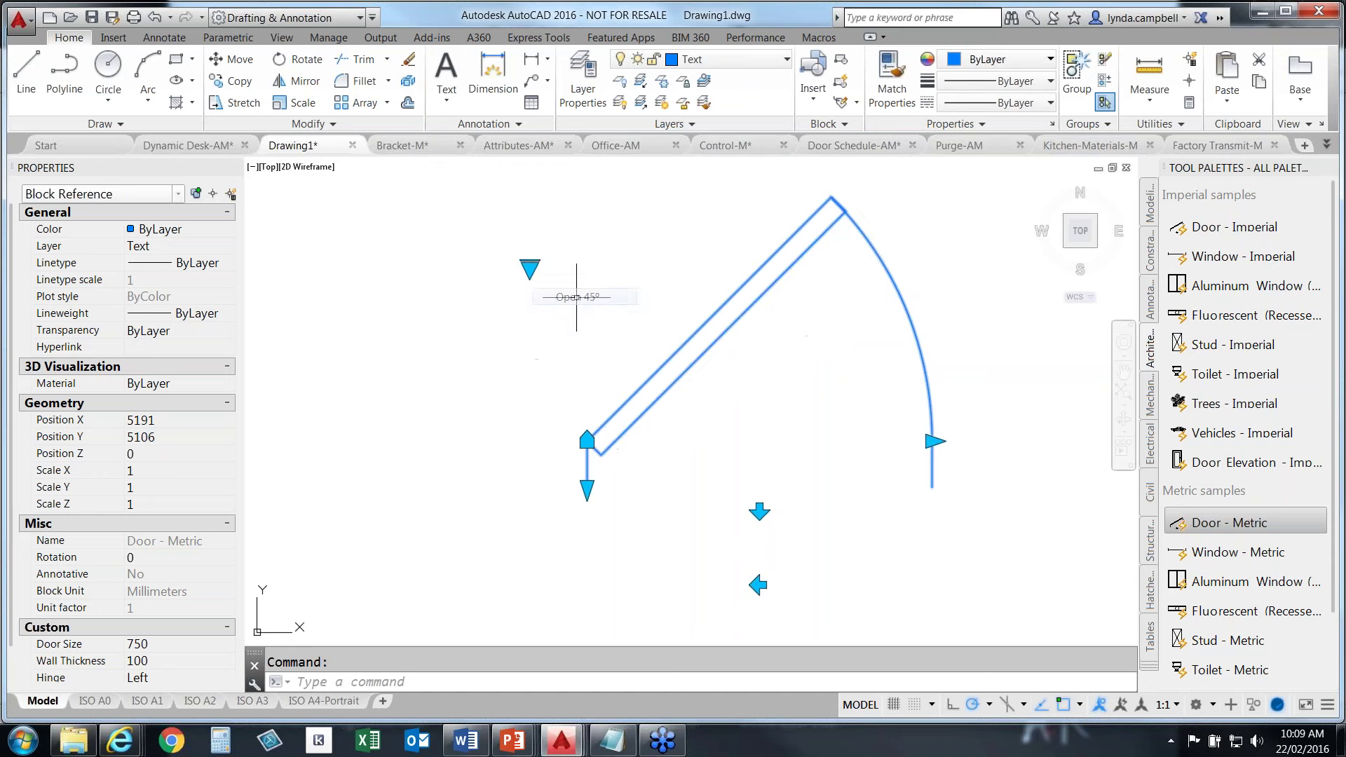
left_click(535, 269)
left_click(574, 309)
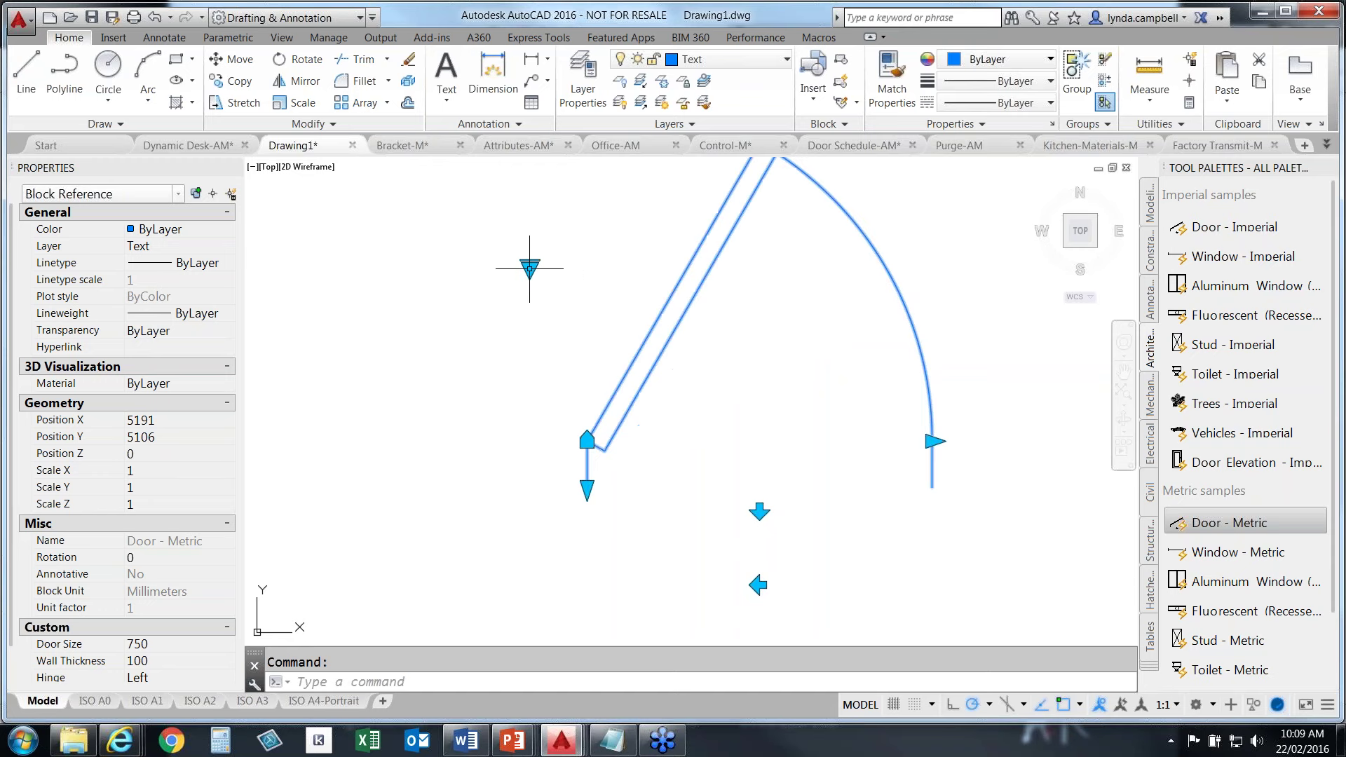
left_click(530, 268)
left_click(573, 326)
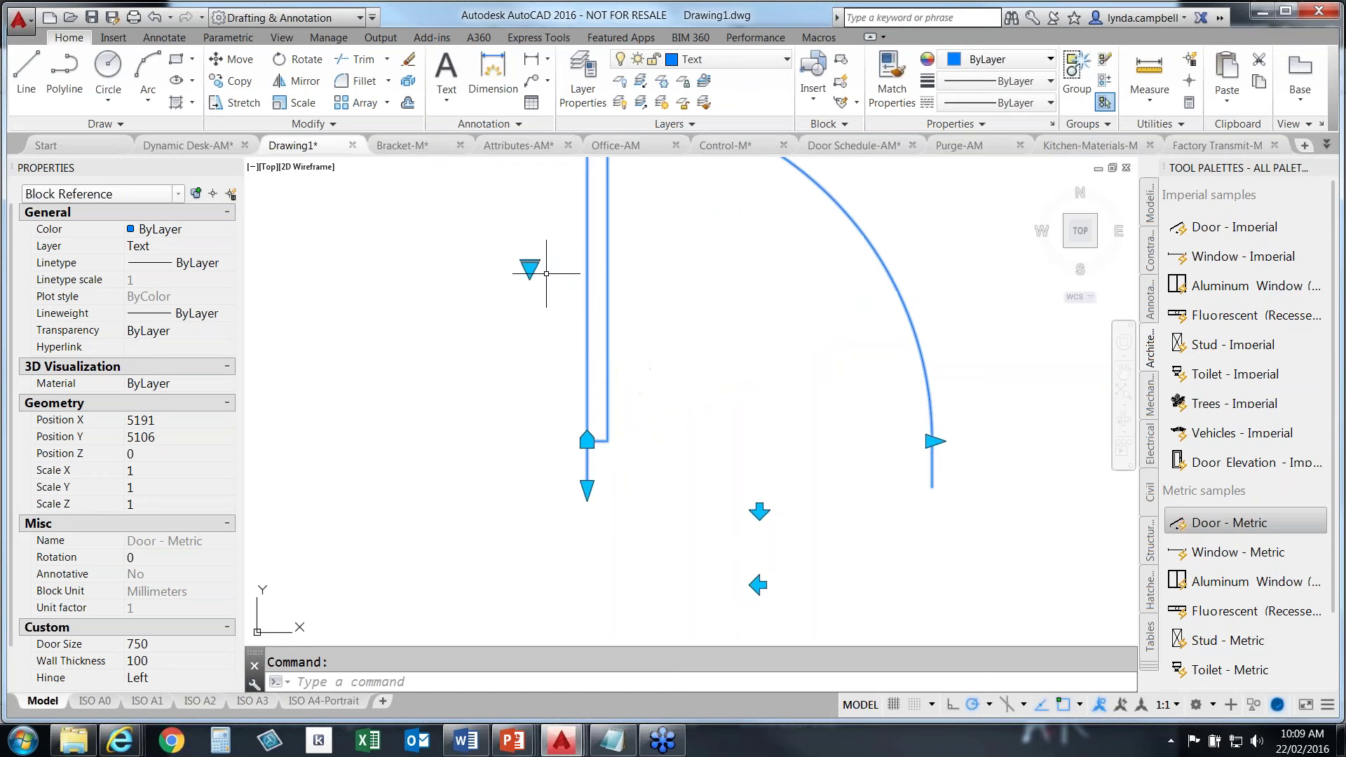
left_click(530, 269)
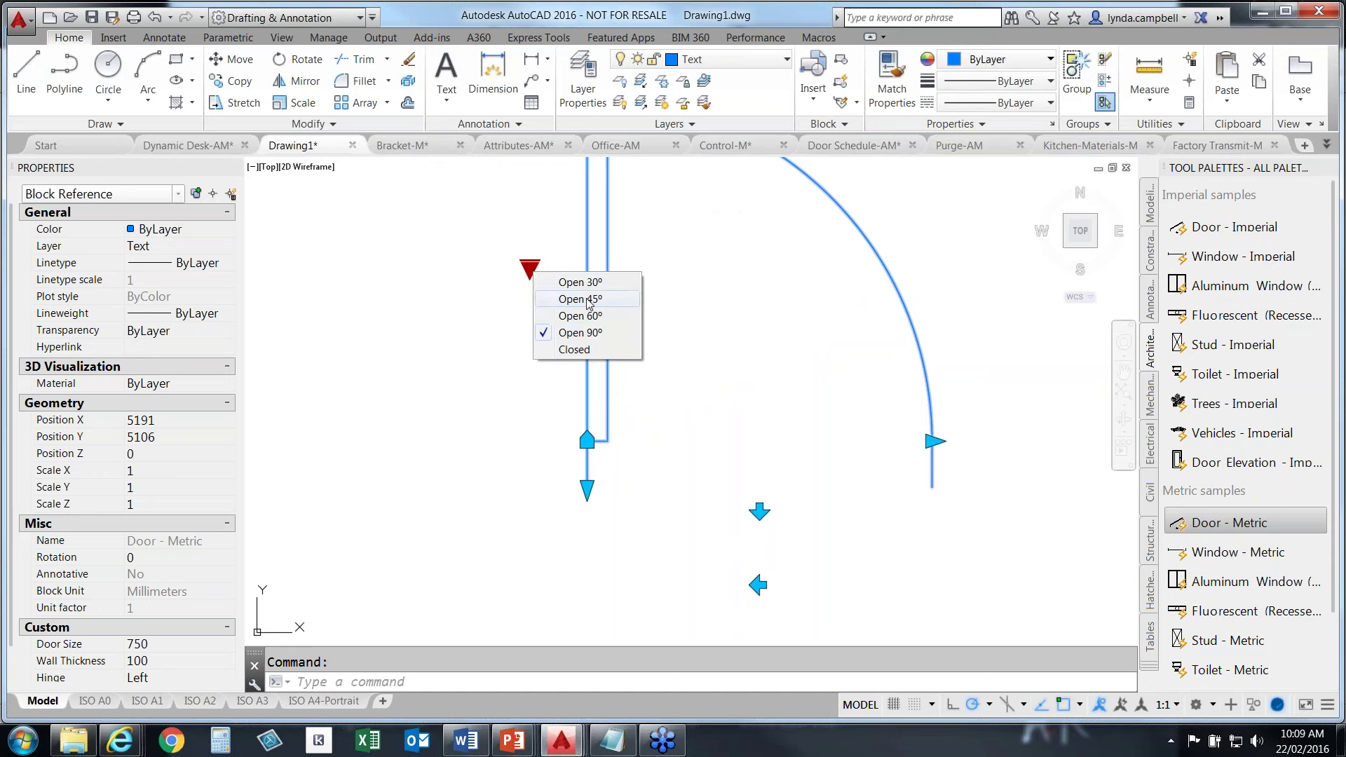
left_click(582, 283)
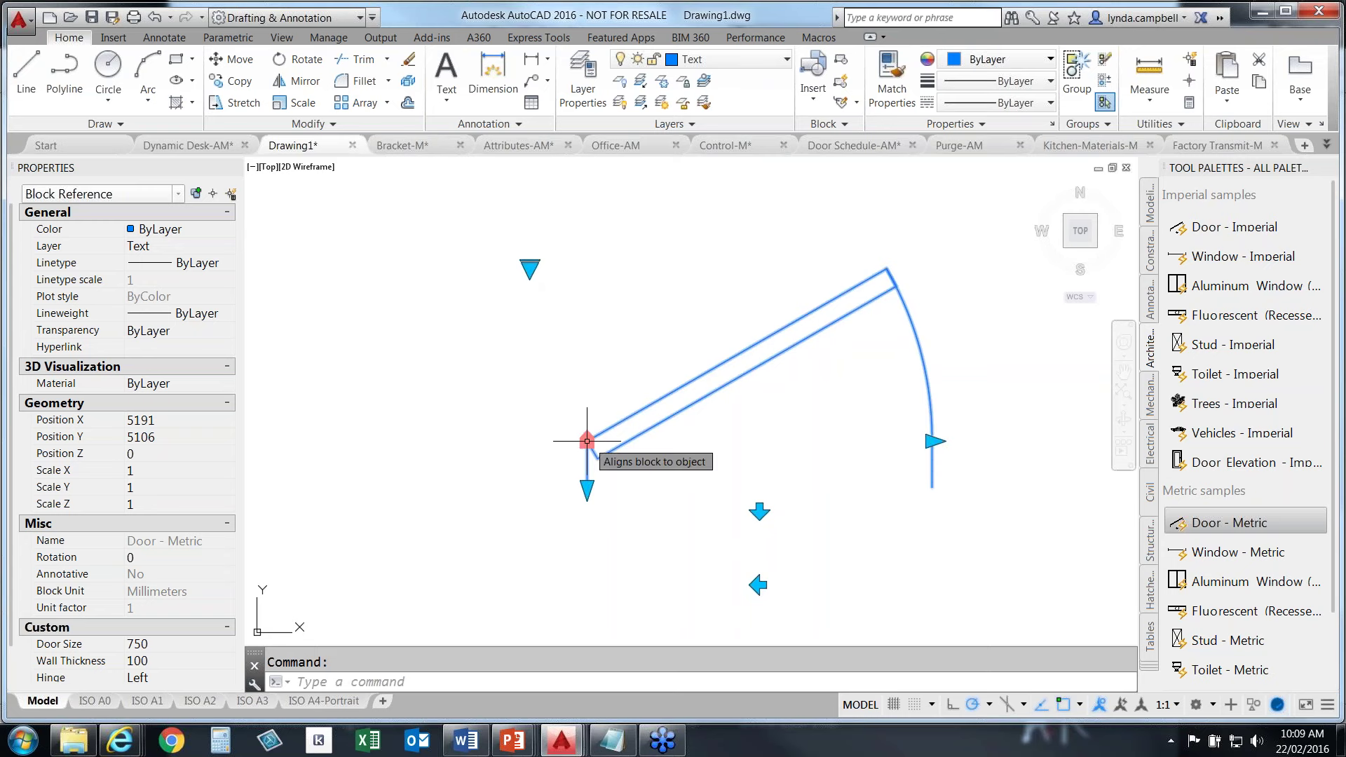
Try to set the door block's wall thickness to 300 by stretching the jamb end downward
left_click(587, 486)
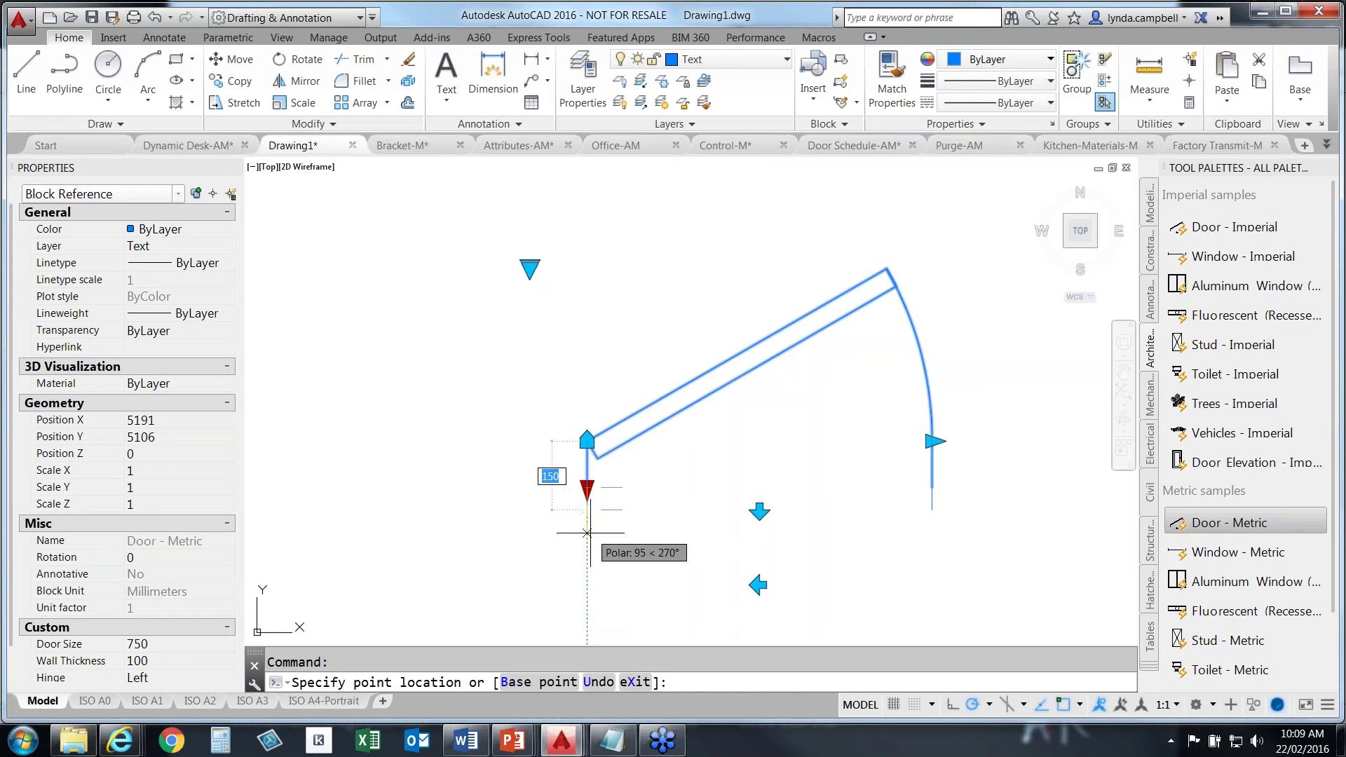
middle_click_drag(595, 586, 576, 501)
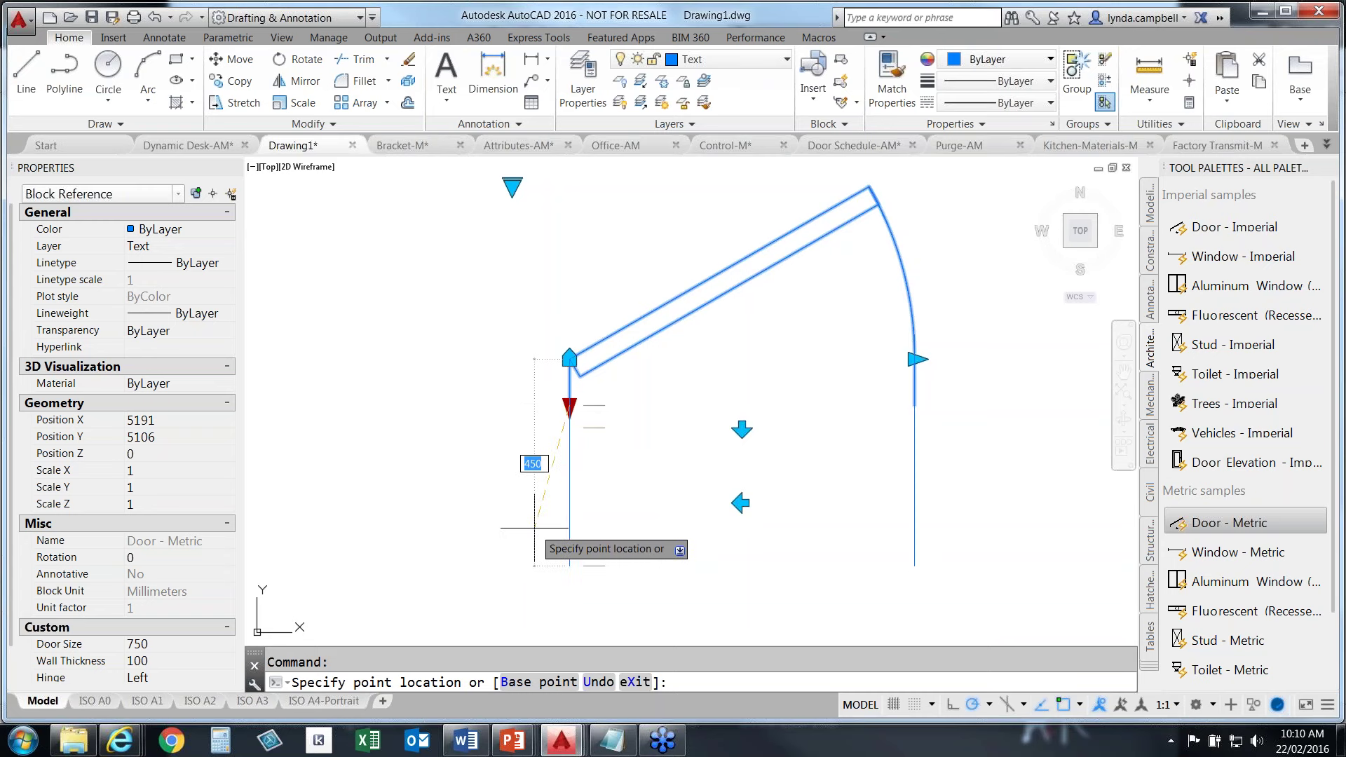
type("300")
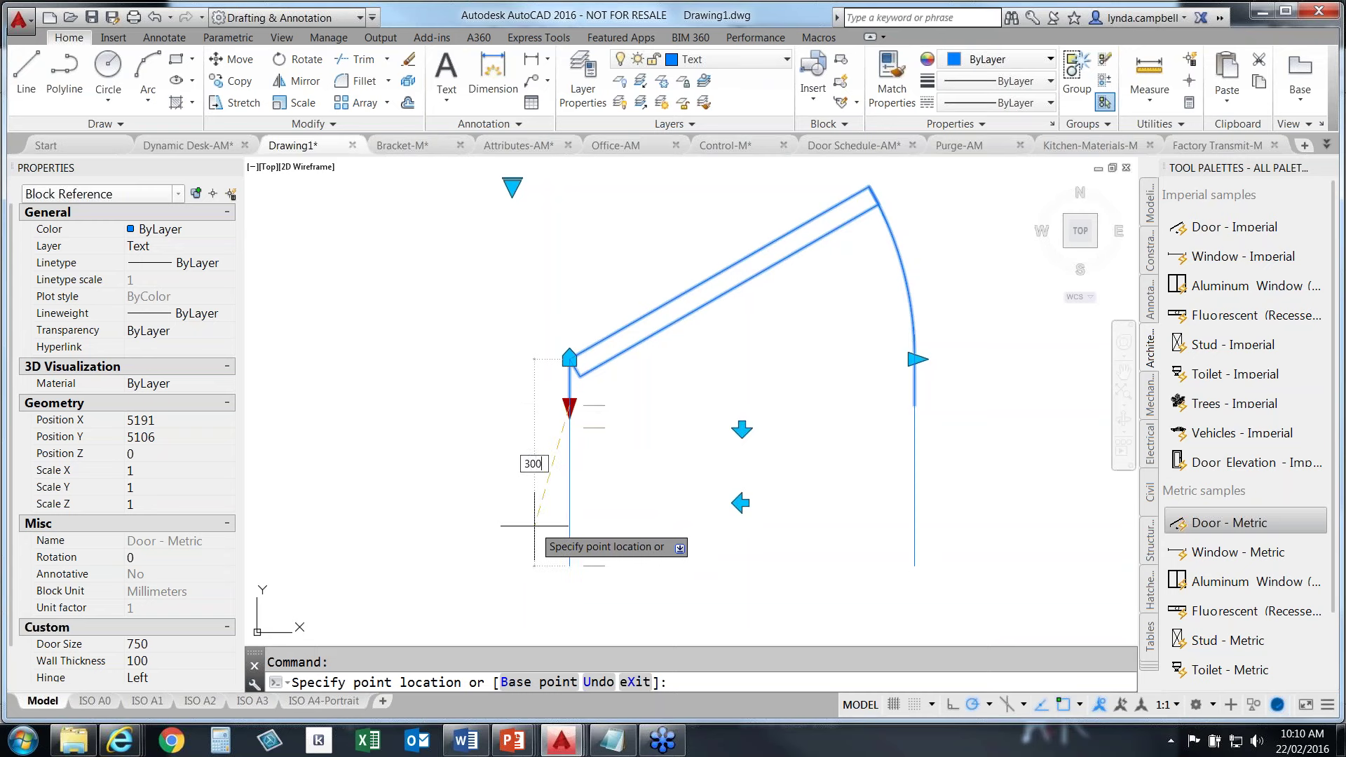
key("Return")
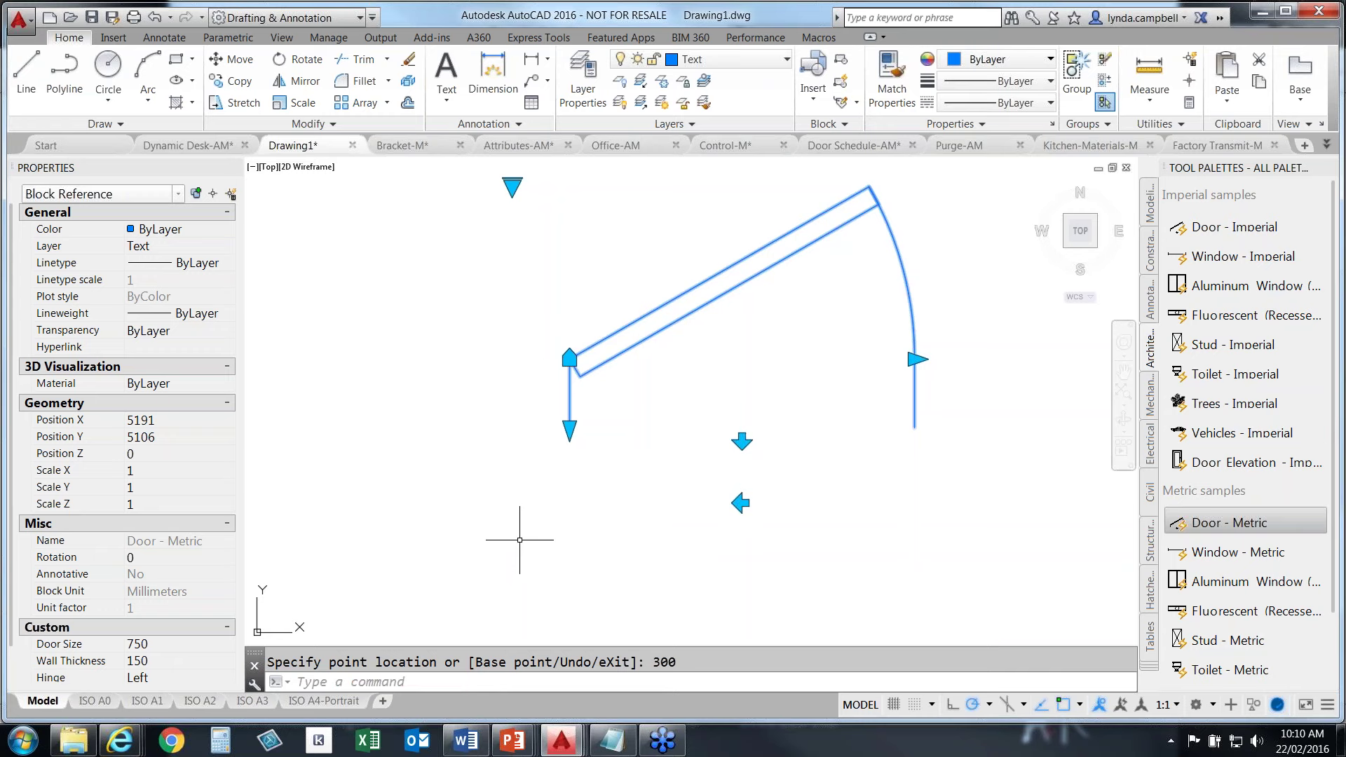
Try stretching the door's wall thickness again, and preview a door size of 1000
left_click(570, 427)
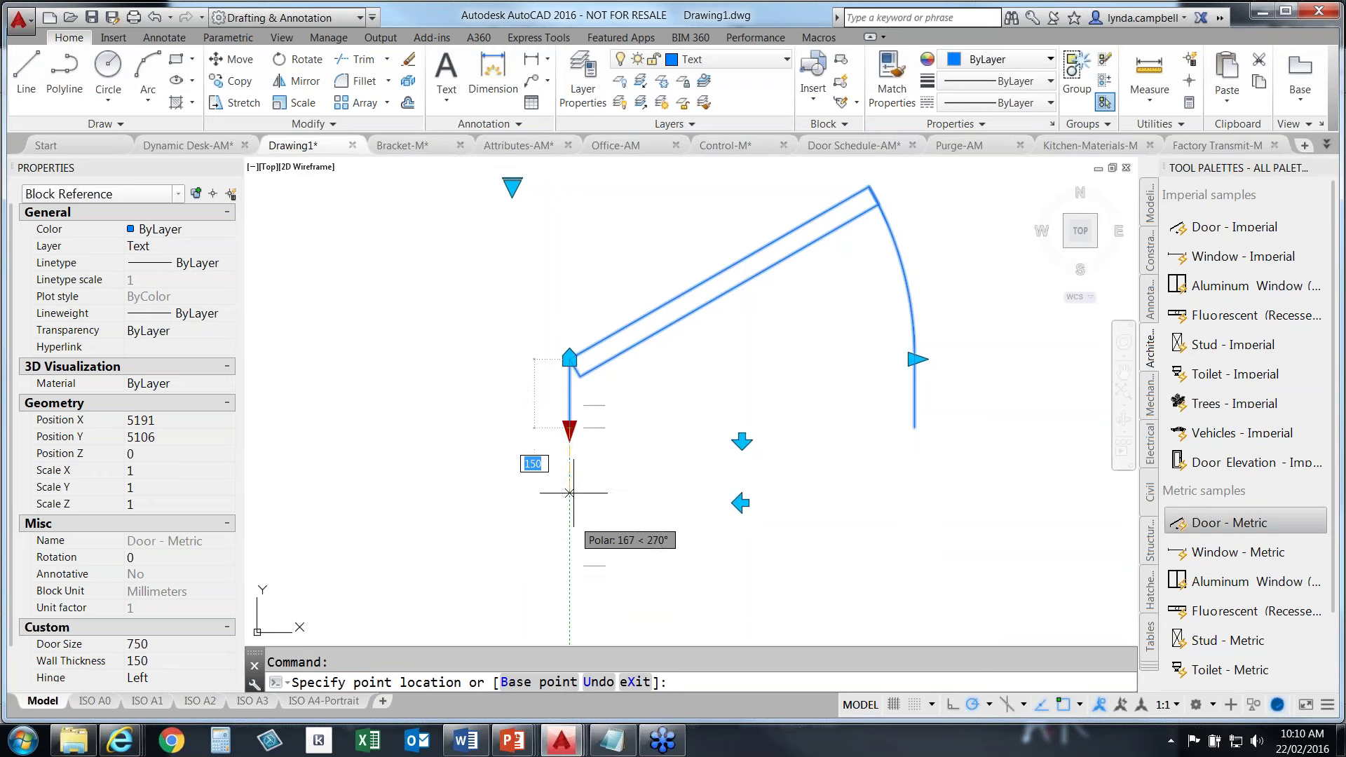
left_click(562, 433)
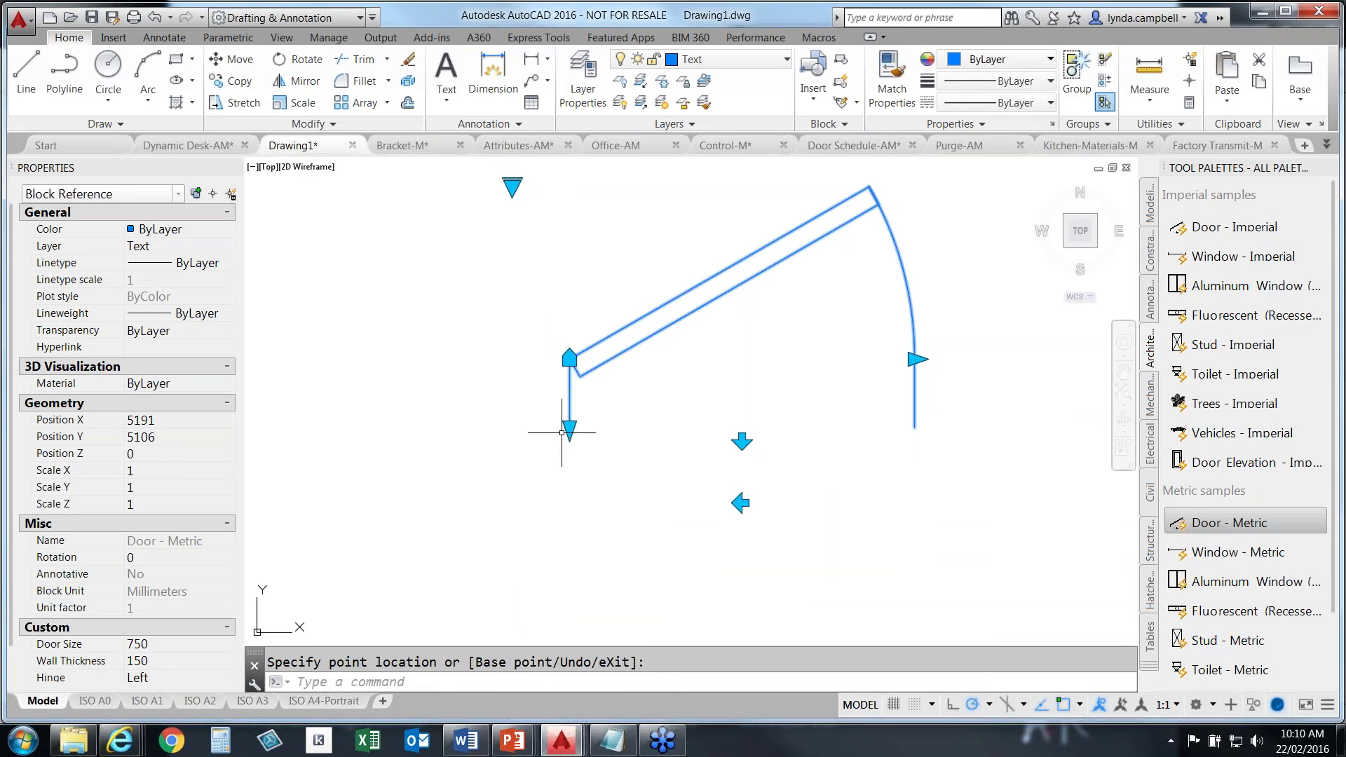
left_click(915, 359)
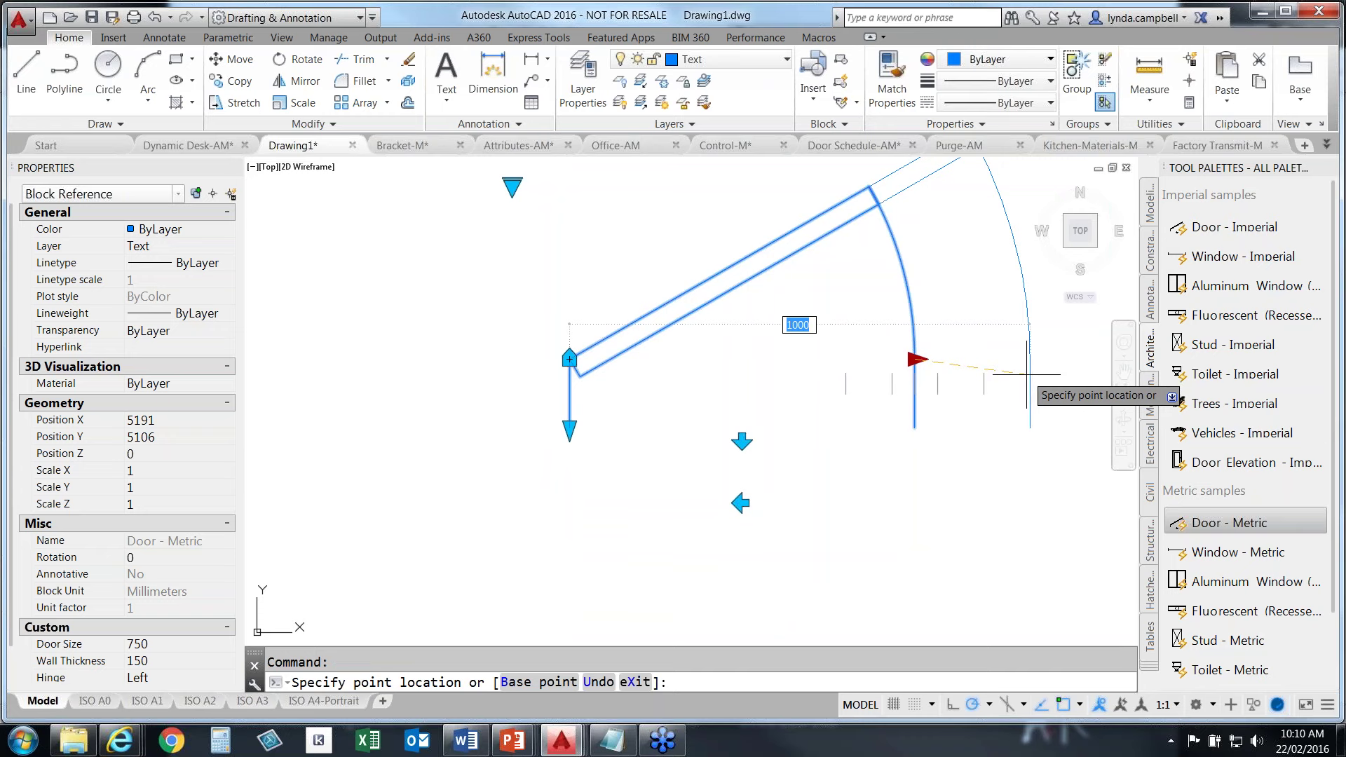
key("Escape")
Draw a single diagonal line in the empty area to the left of the door block
scroll(852, 417, "down", 2)
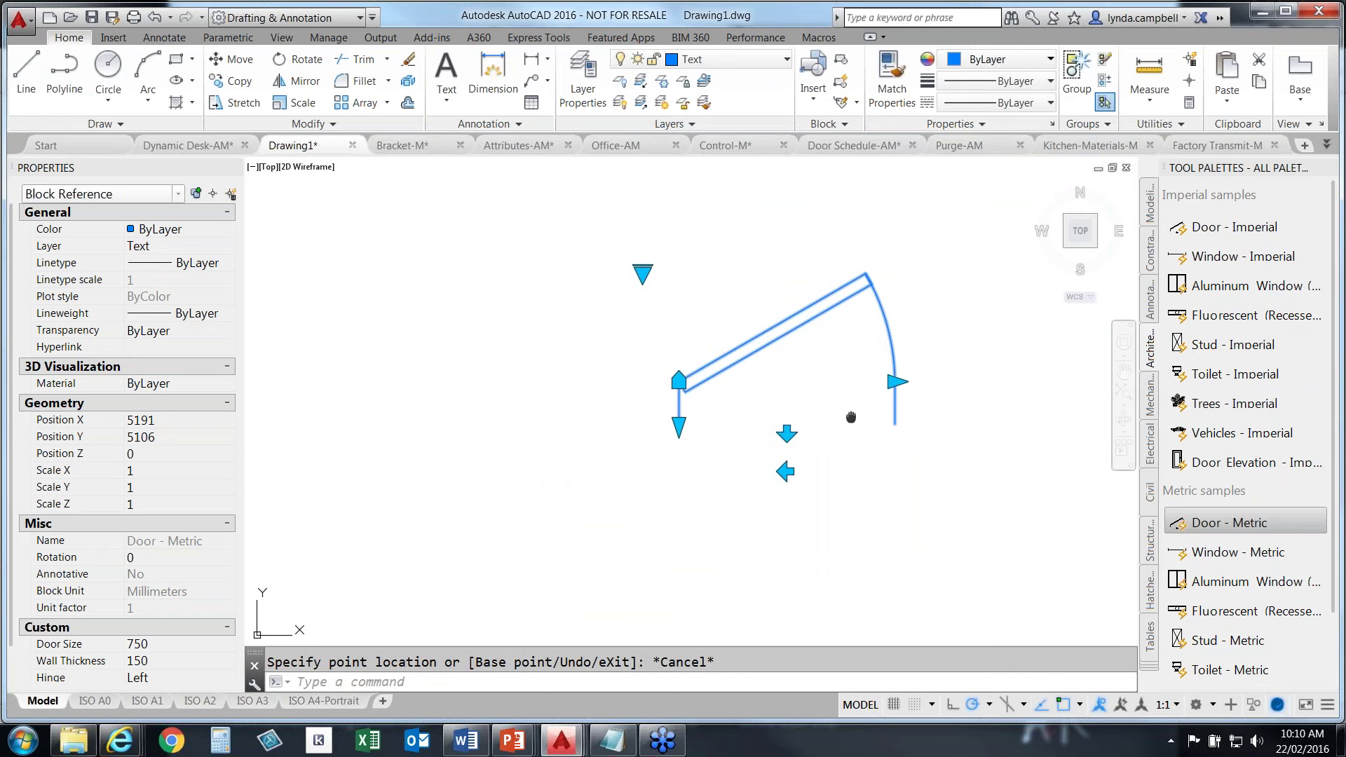
middle_click_drag(851, 417, 923, 438)
left_click(26, 70)
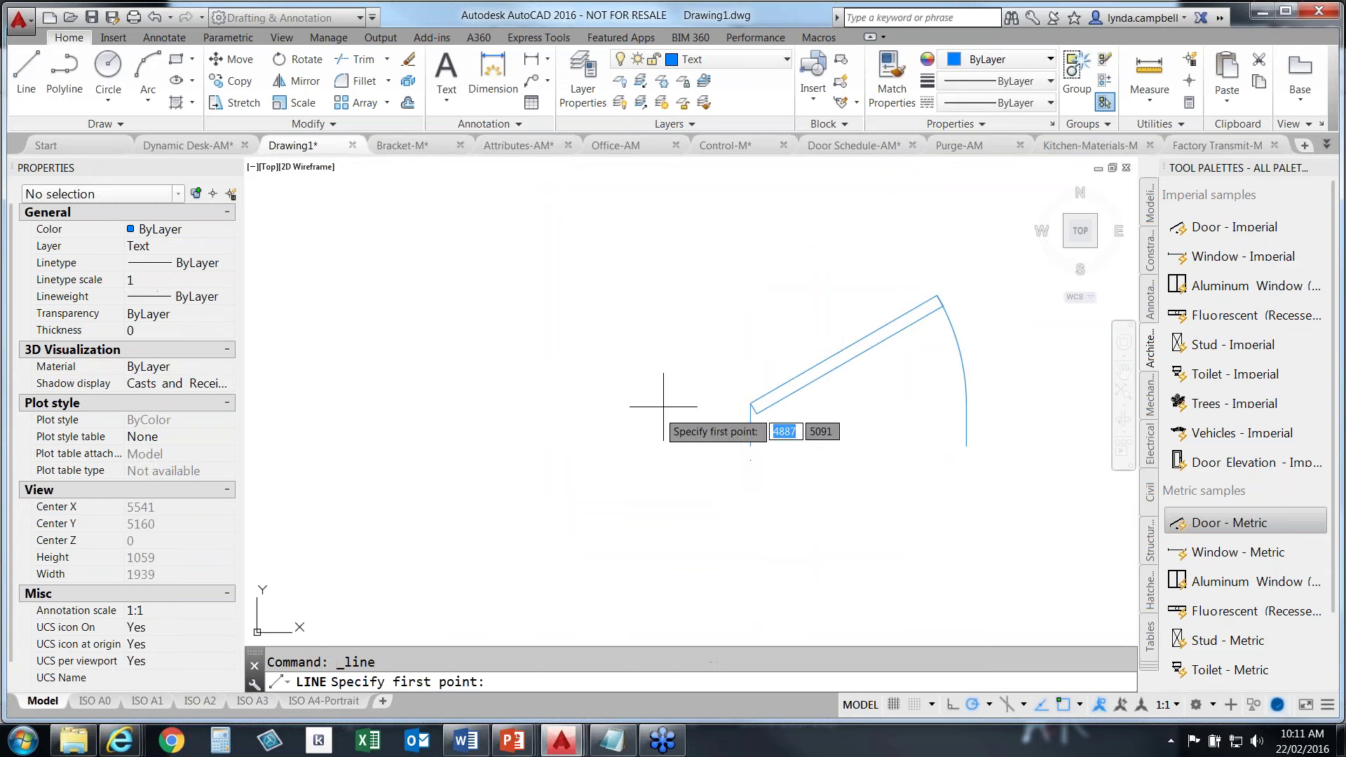
left_click(581, 267)
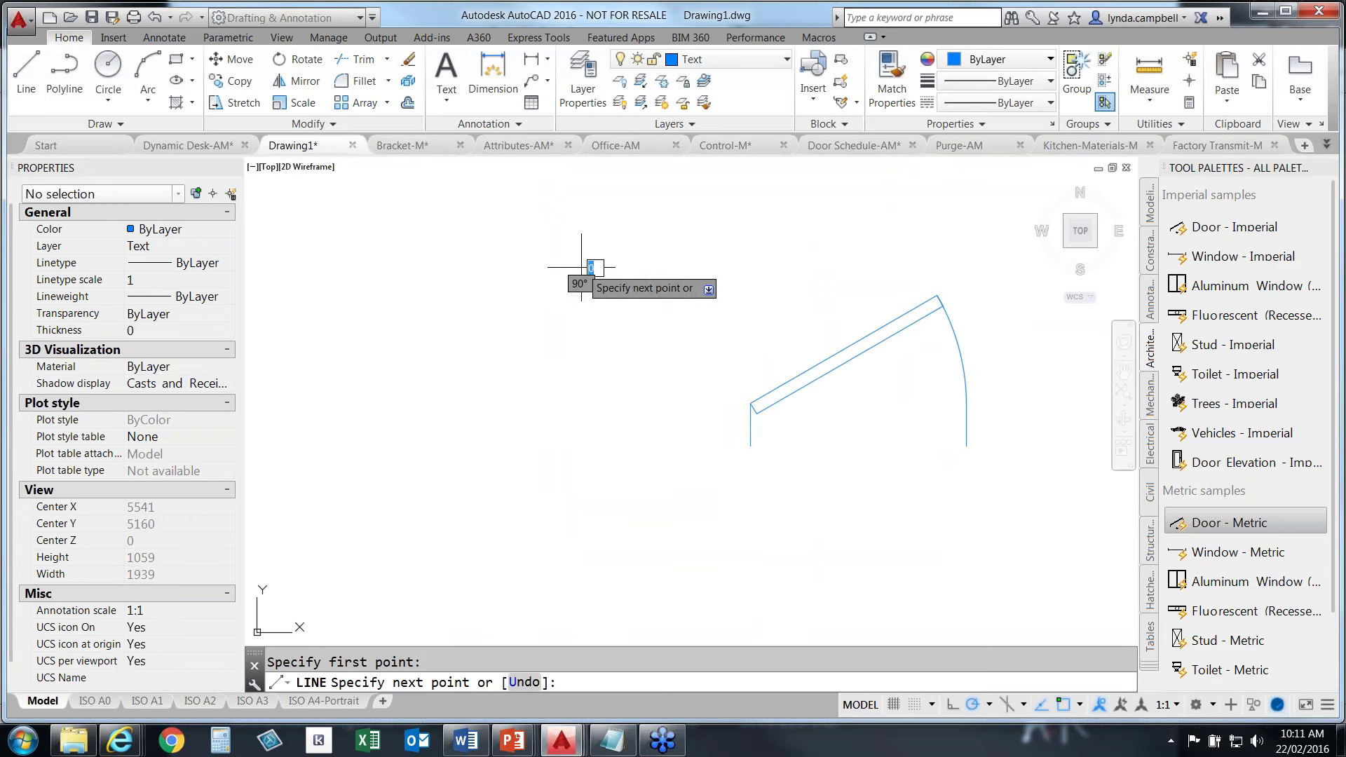
left_click(353, 430)
key("Escape")
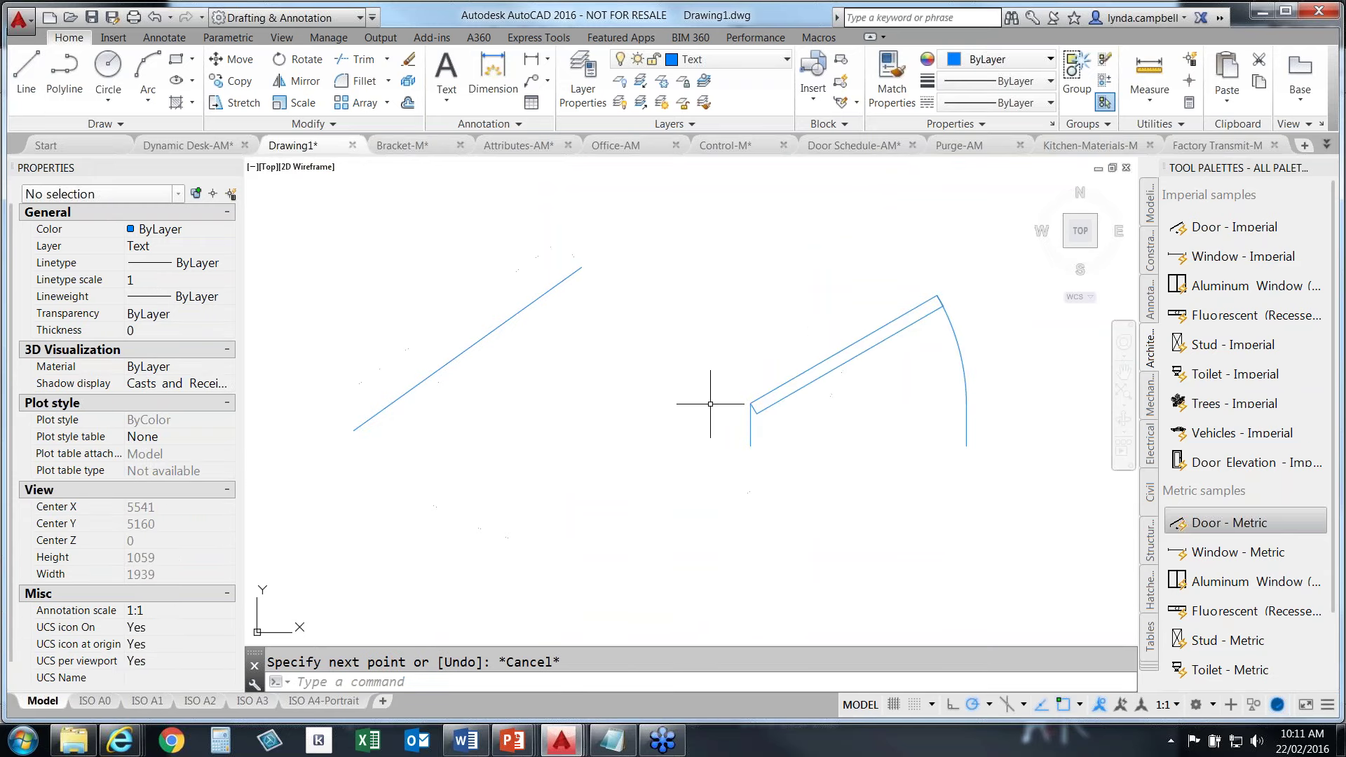
Try aligning the door block to the diagonal line from its hinge corner
left_click(794, 389)
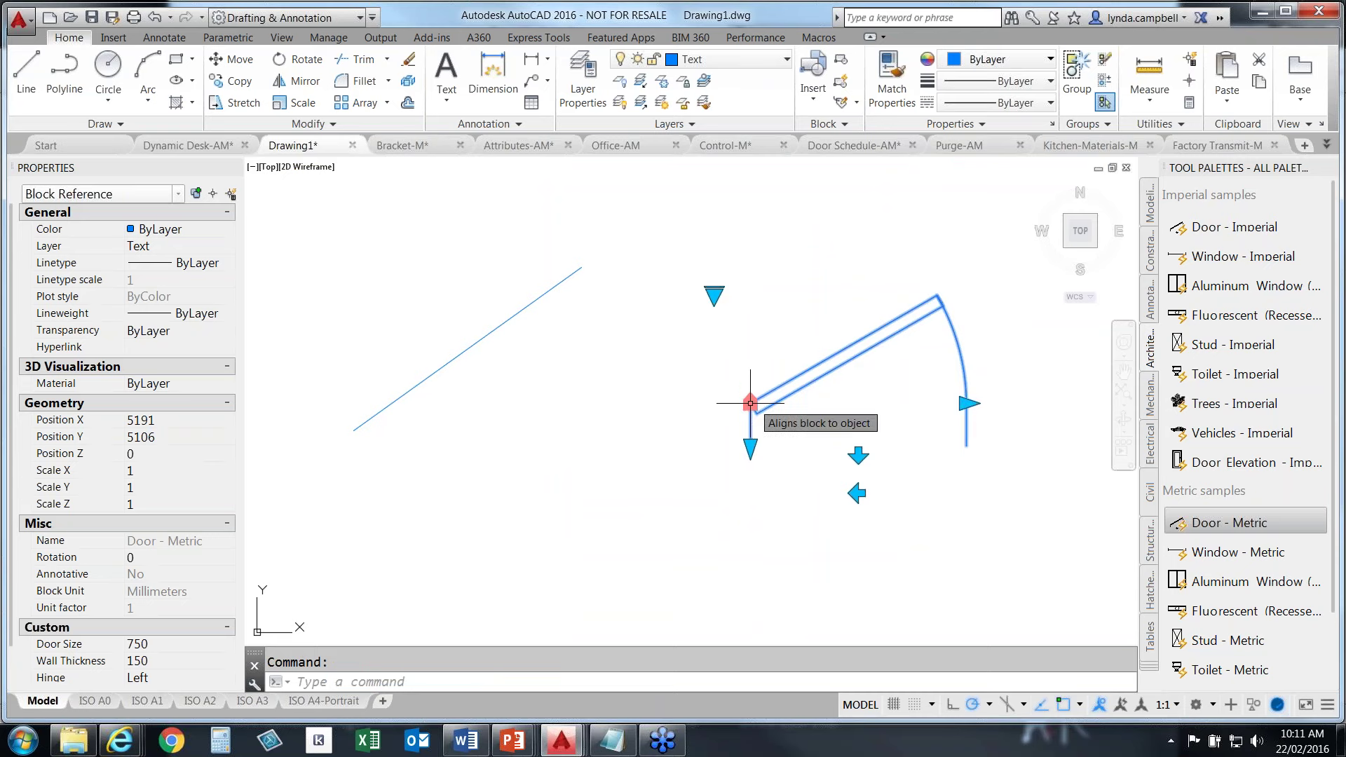
left_click(750, 403)
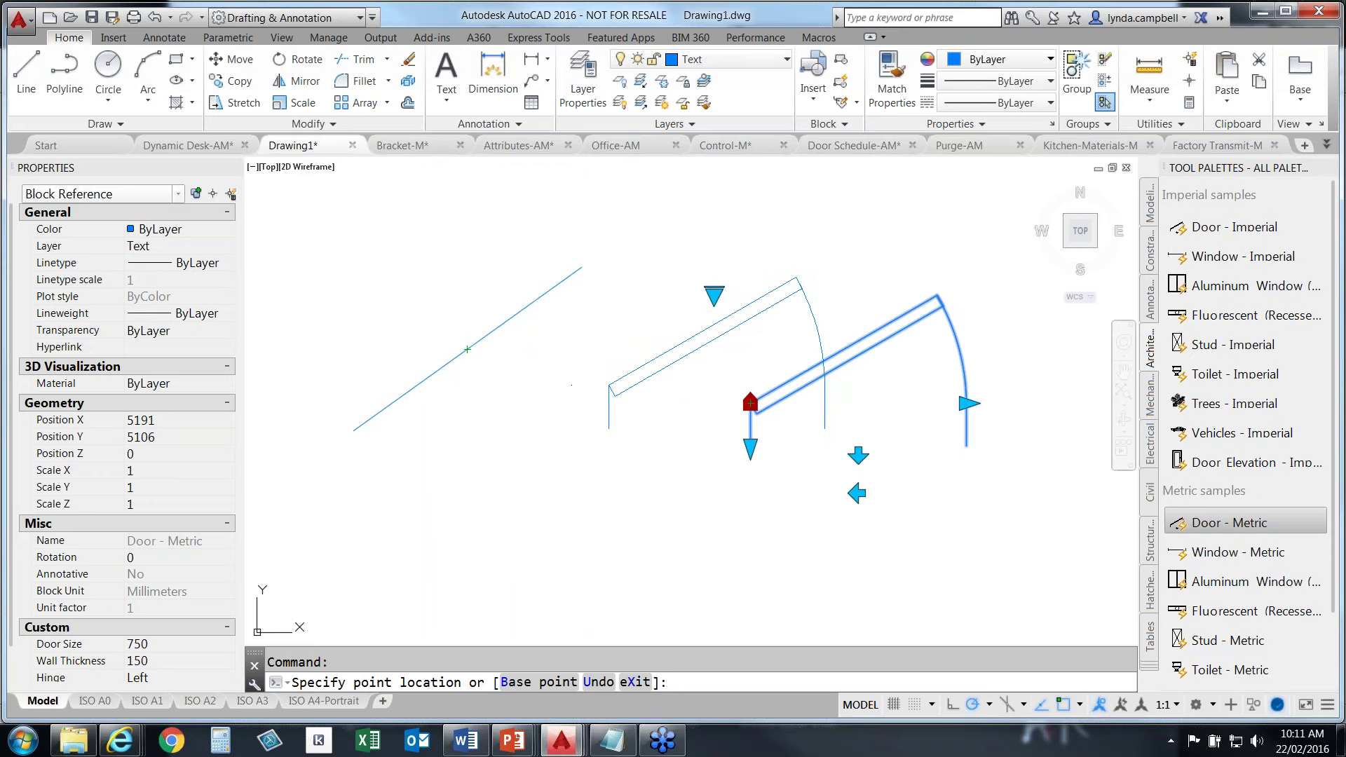
key("Escape")
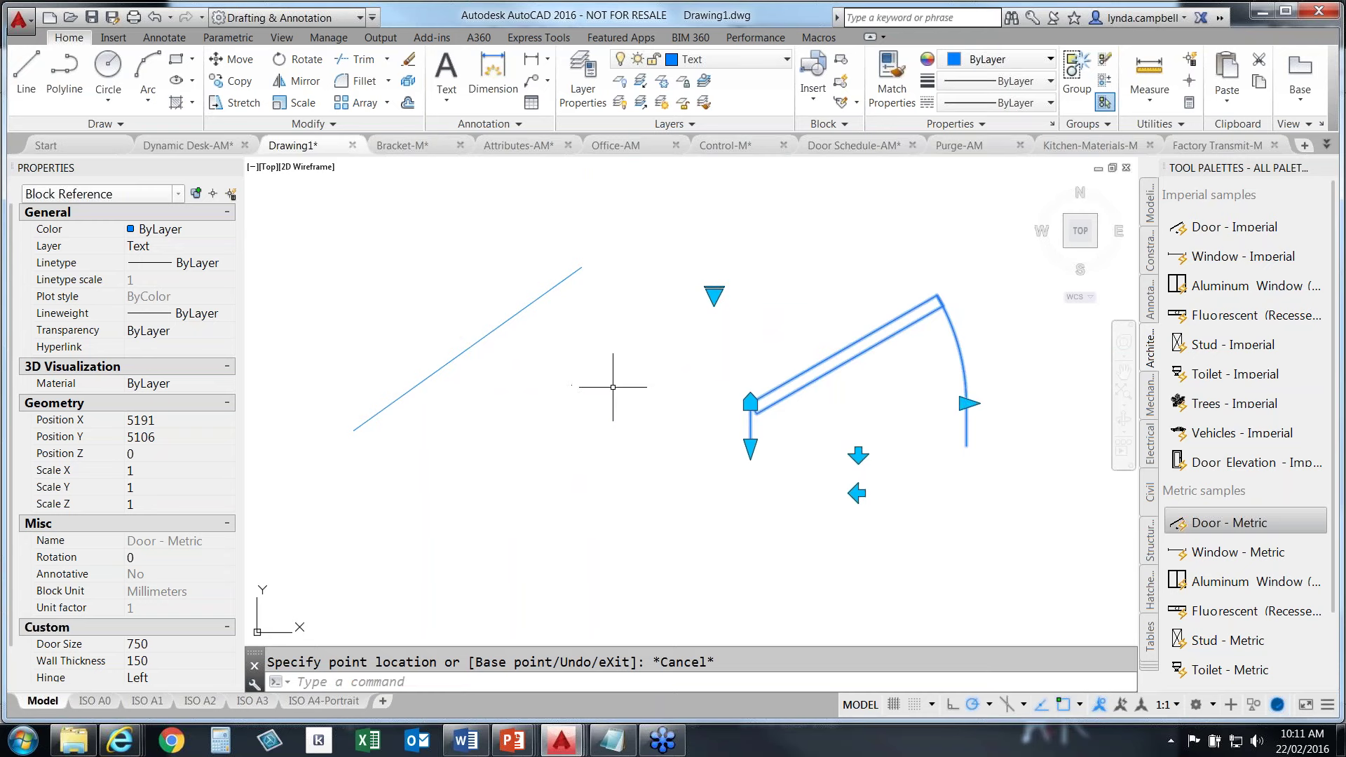
Flip the door's swing to the opposite side of the wall and back twice, and switch its hinge side to Right and back to Left
left_click(858, 453)
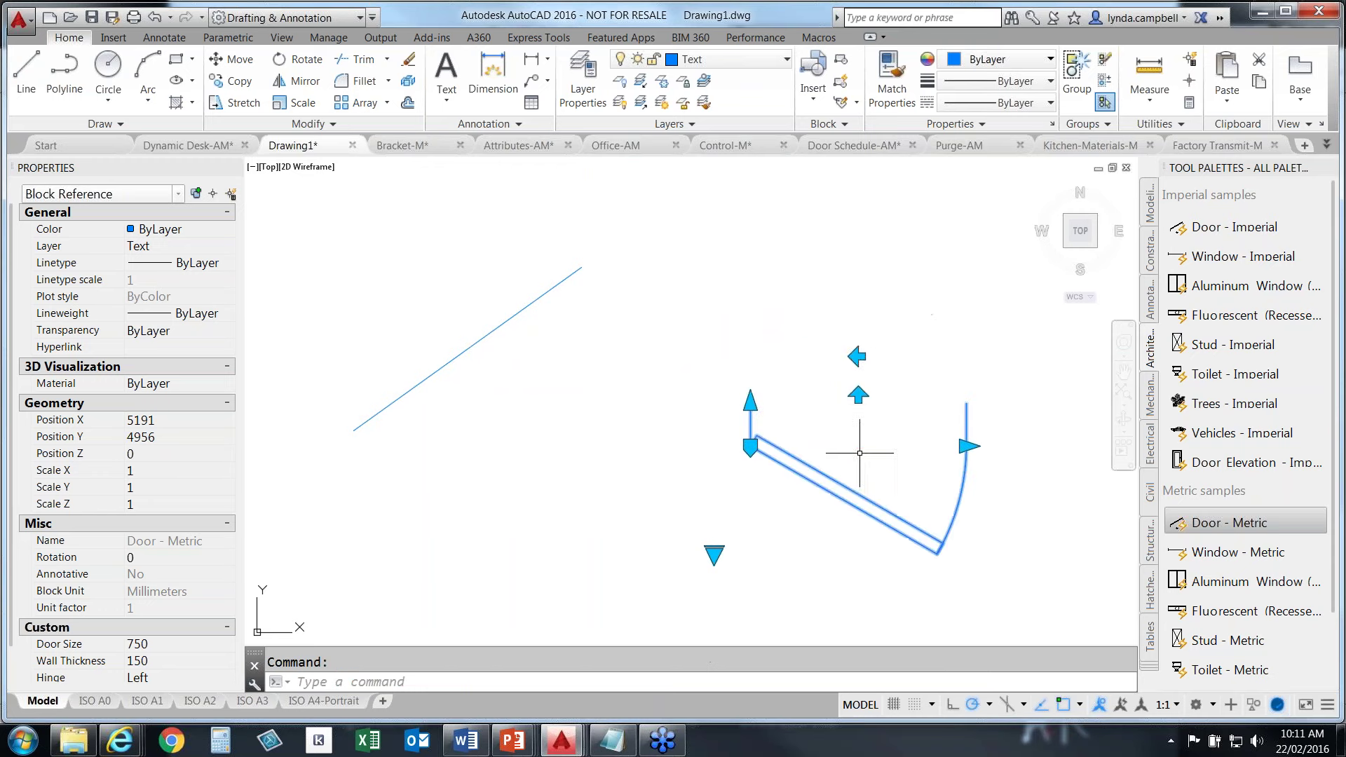
left_click(858, 397)
left_click(859, 454)
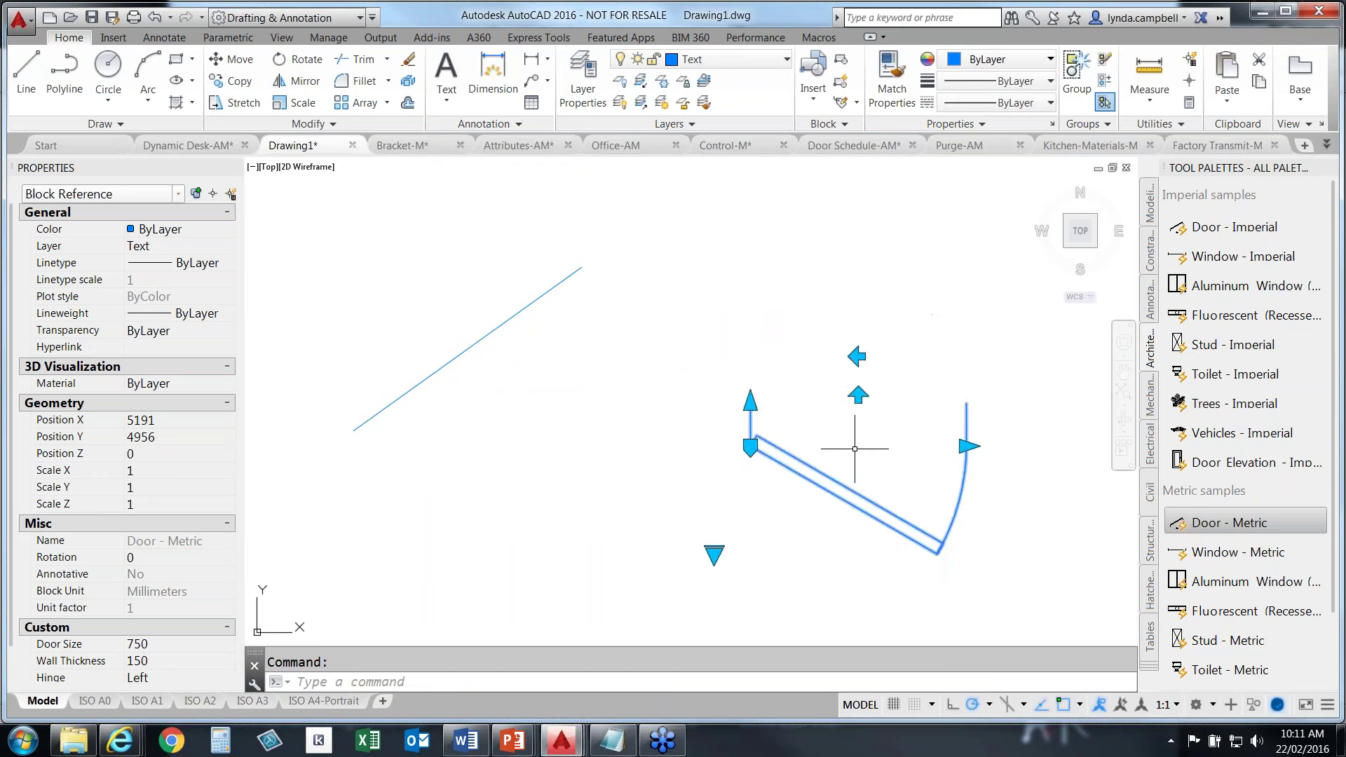
left_click(859, 394)
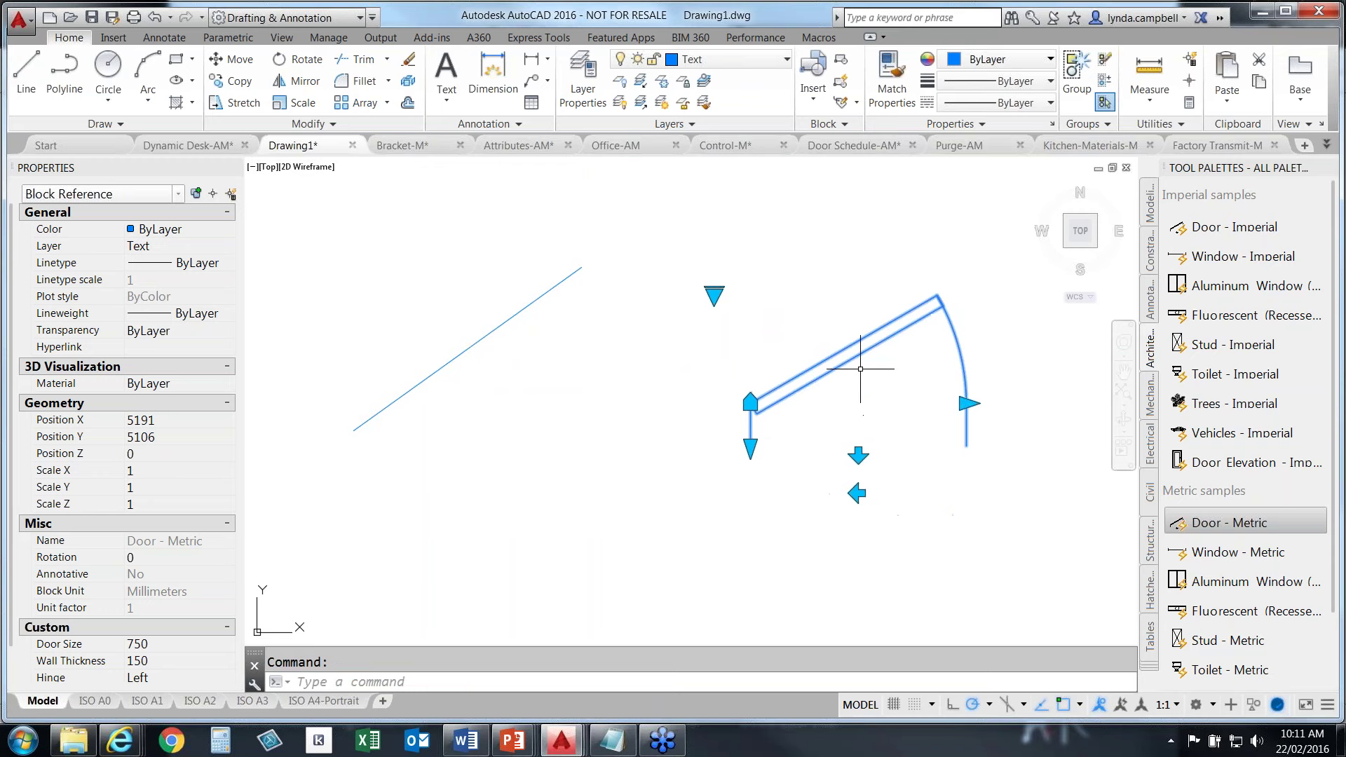
left_click(858, 493)
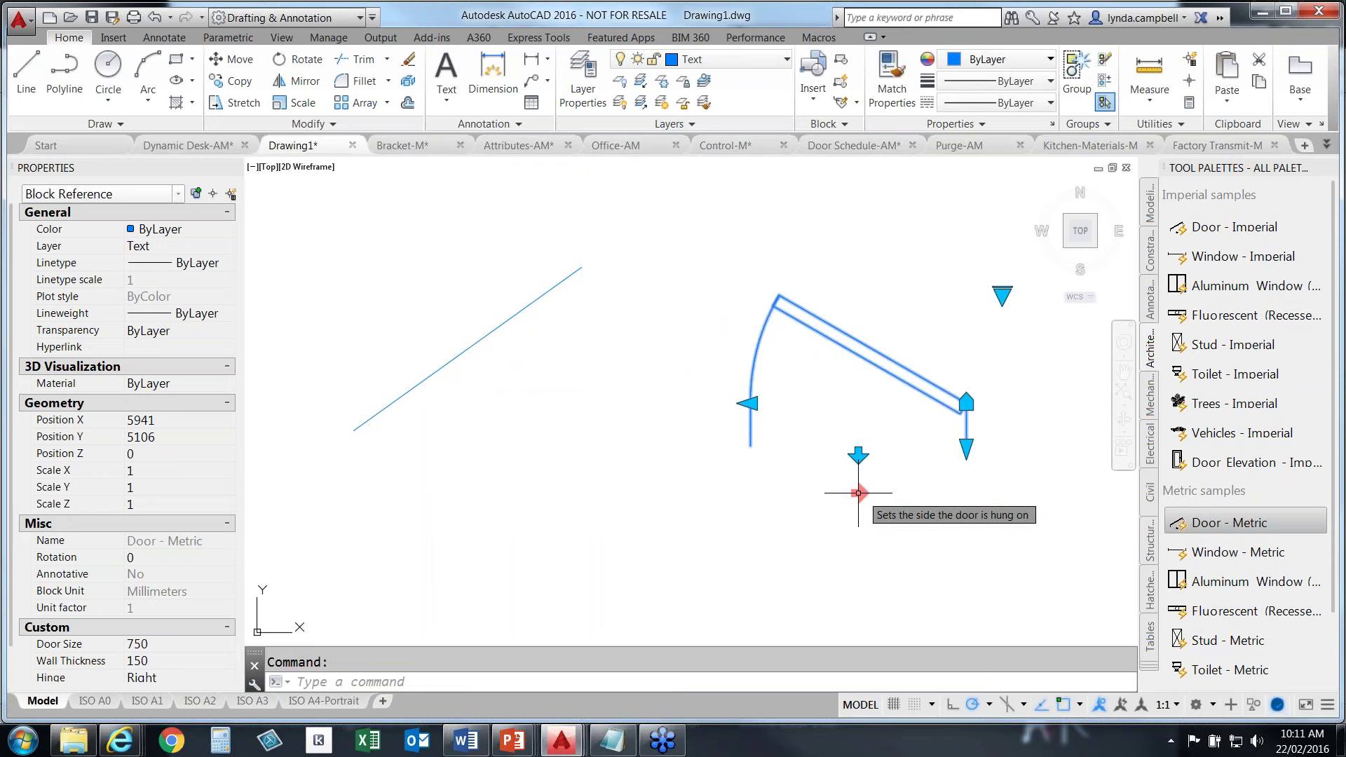
left_click(858, 493)
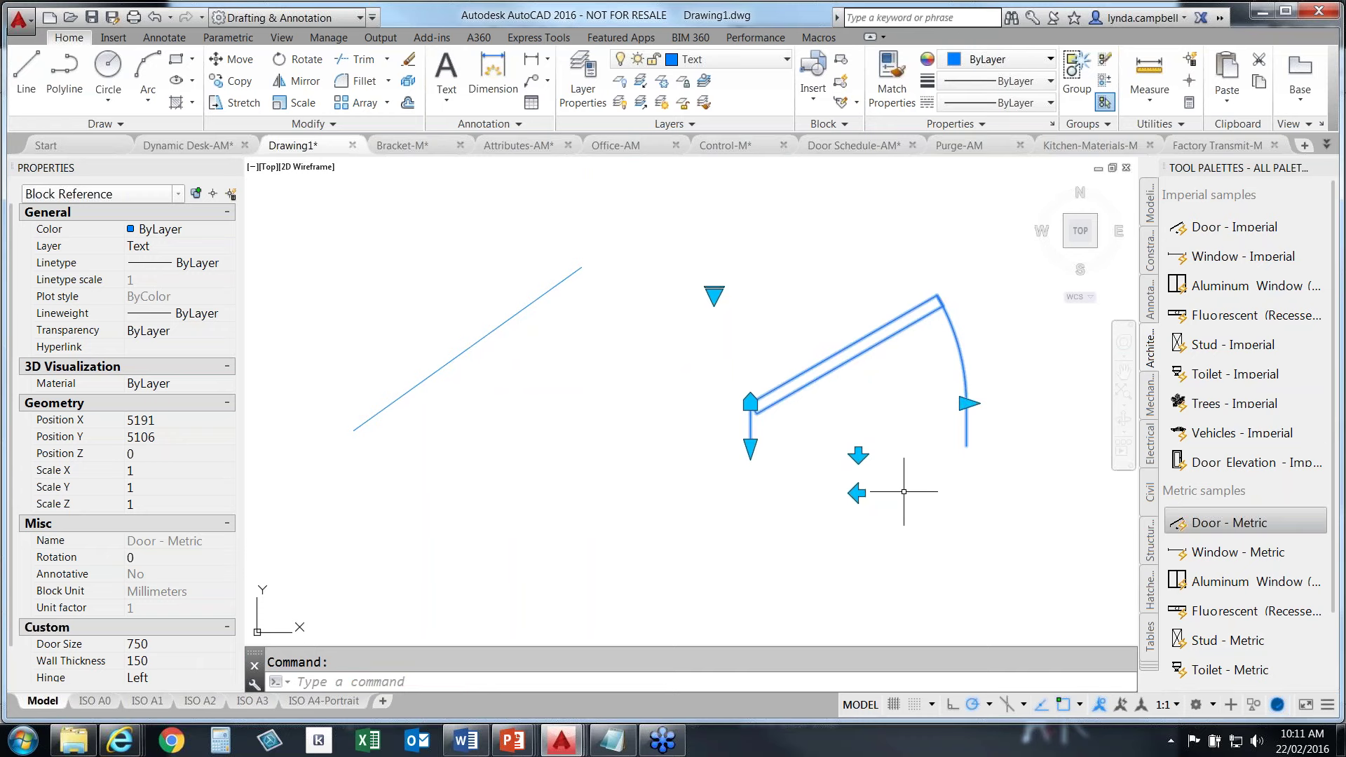
key("Escape")
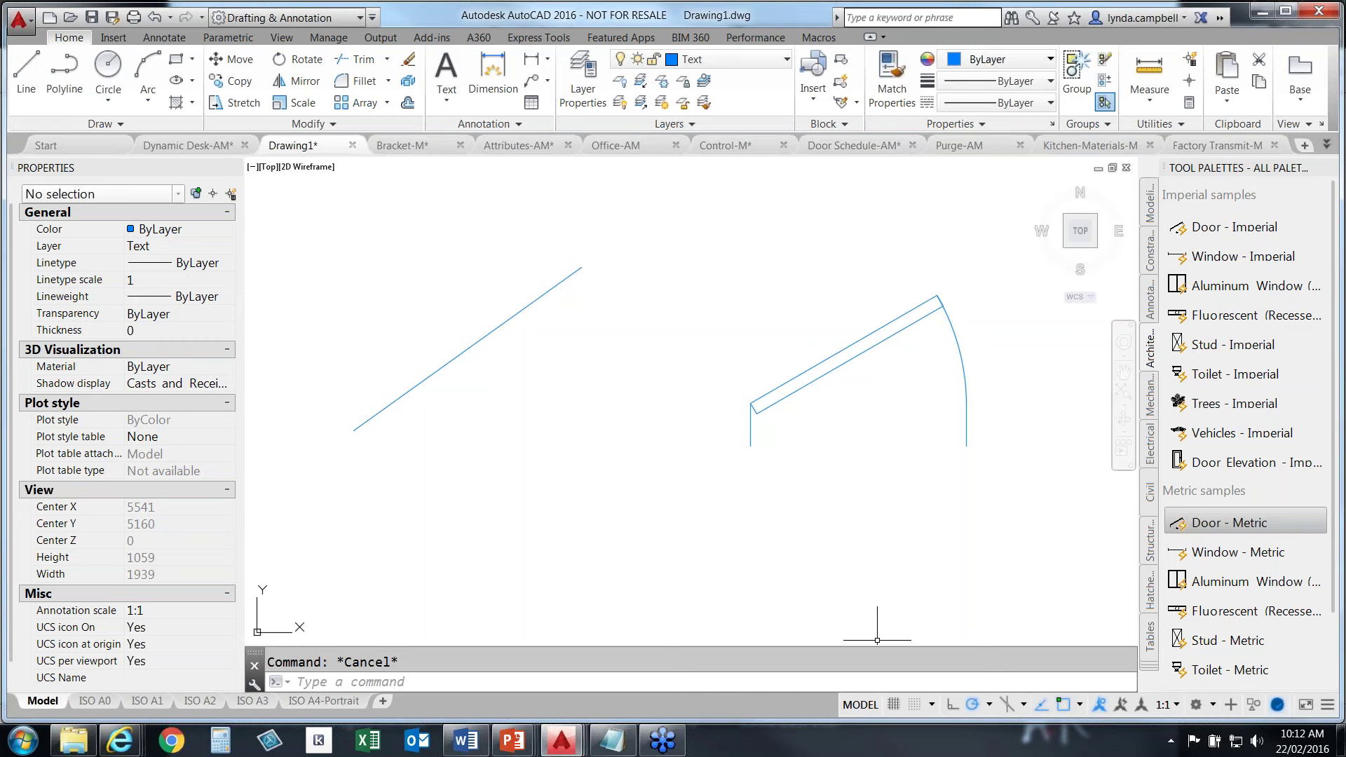
Switch to the running PowerPoint slide show to review the Dynamic Blocks slide
mouse_move(511, 749)
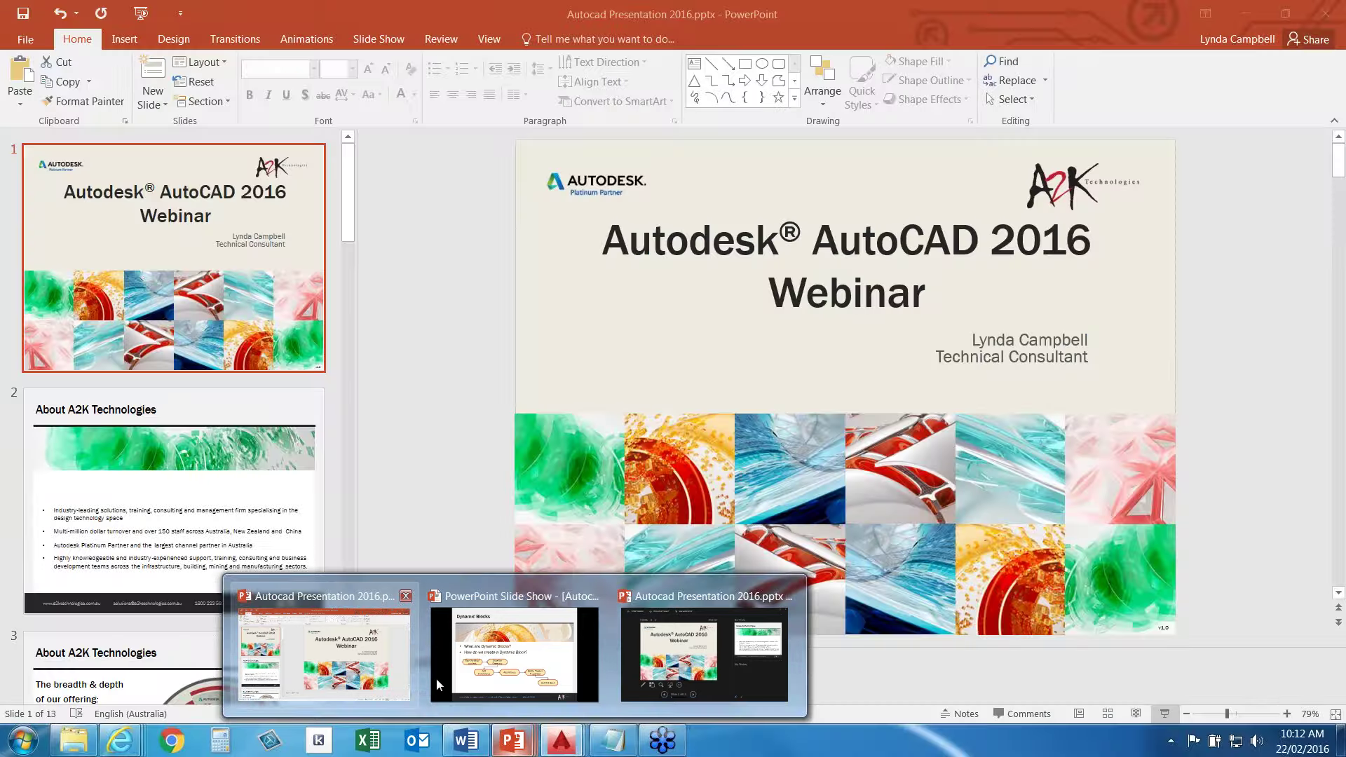
left_click(436, 678)
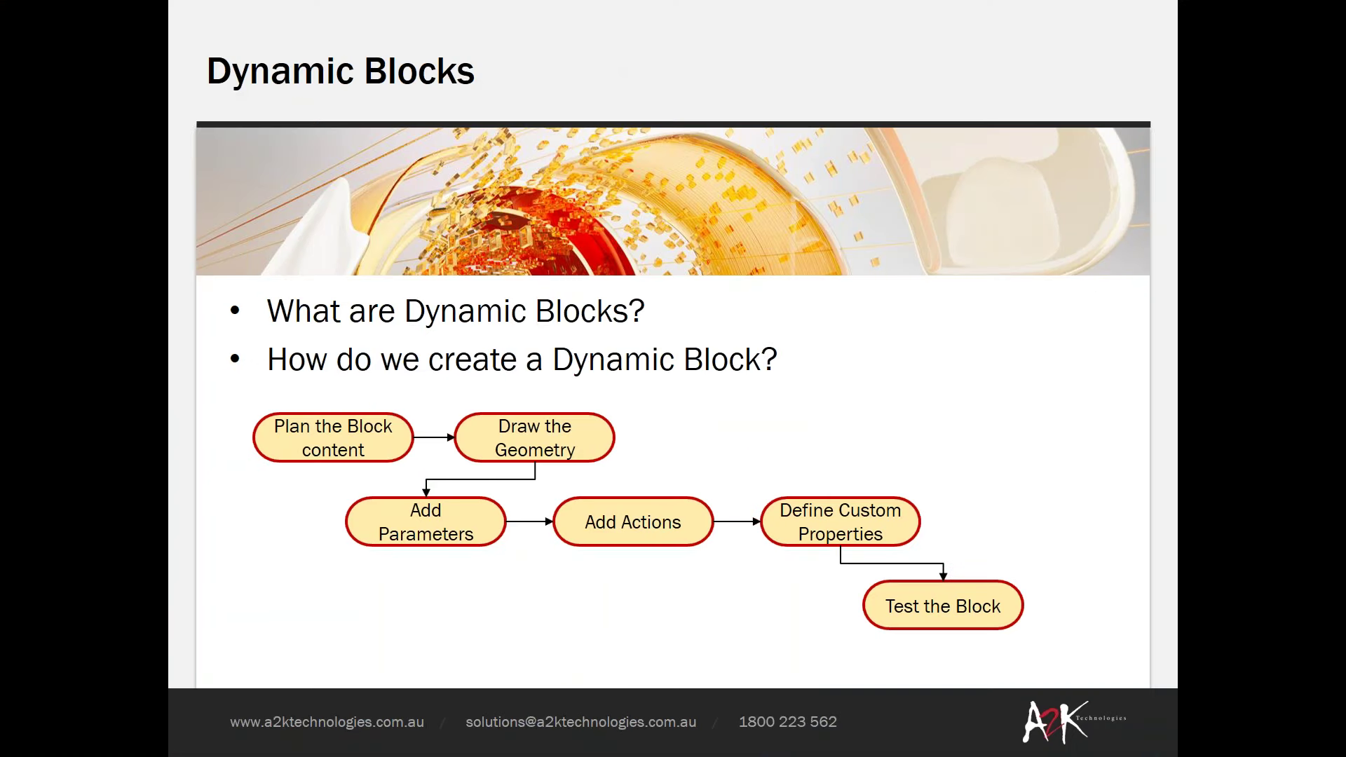
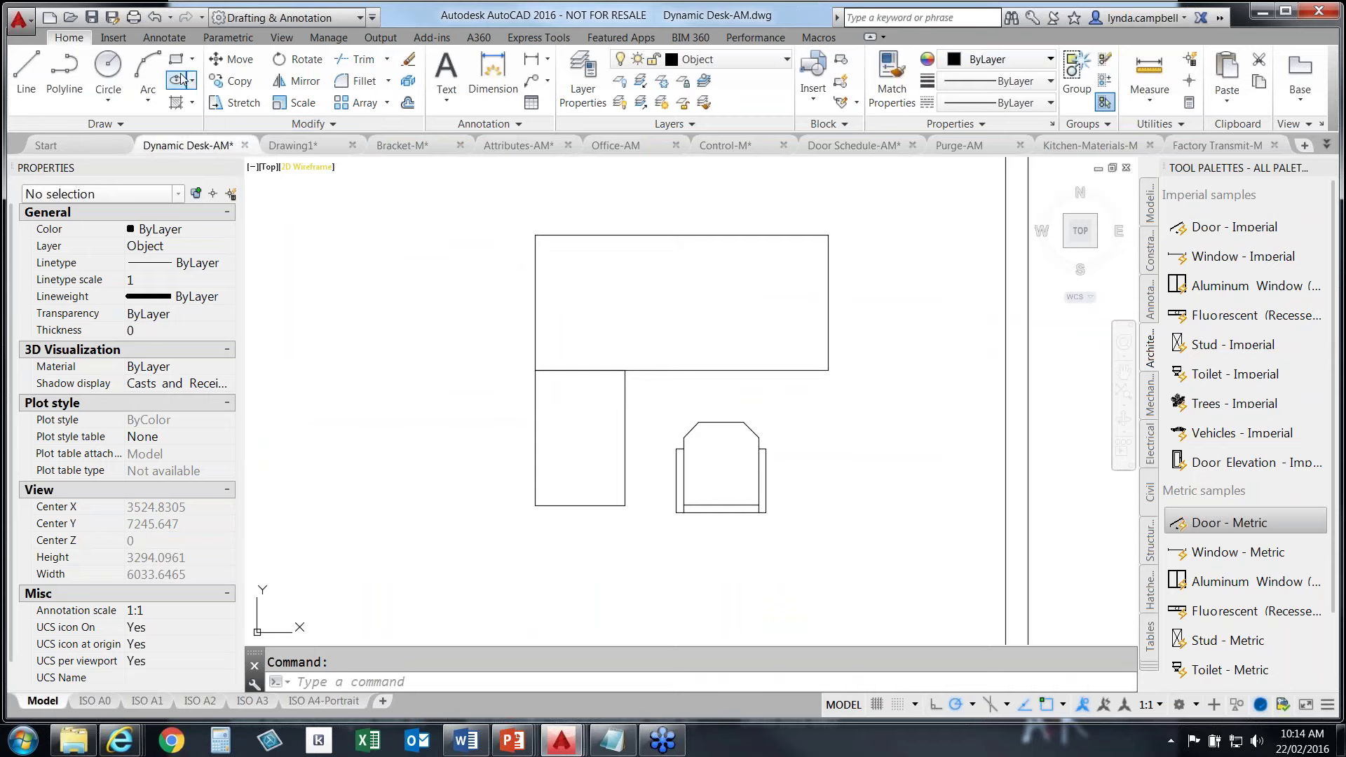
Start a new block definition named Desk Unit with its base point at the upper-left corner of the desk
left_click(121, 42)
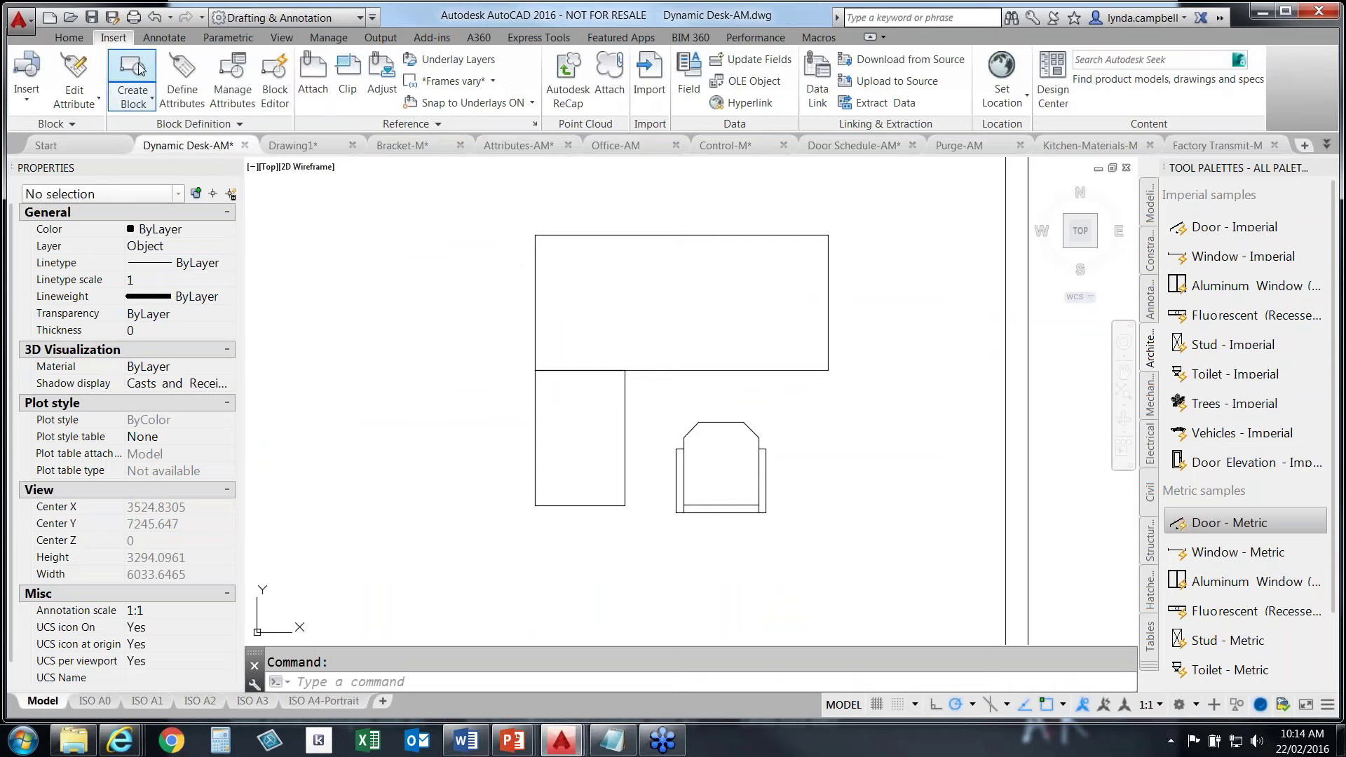
left_click(138, 70)
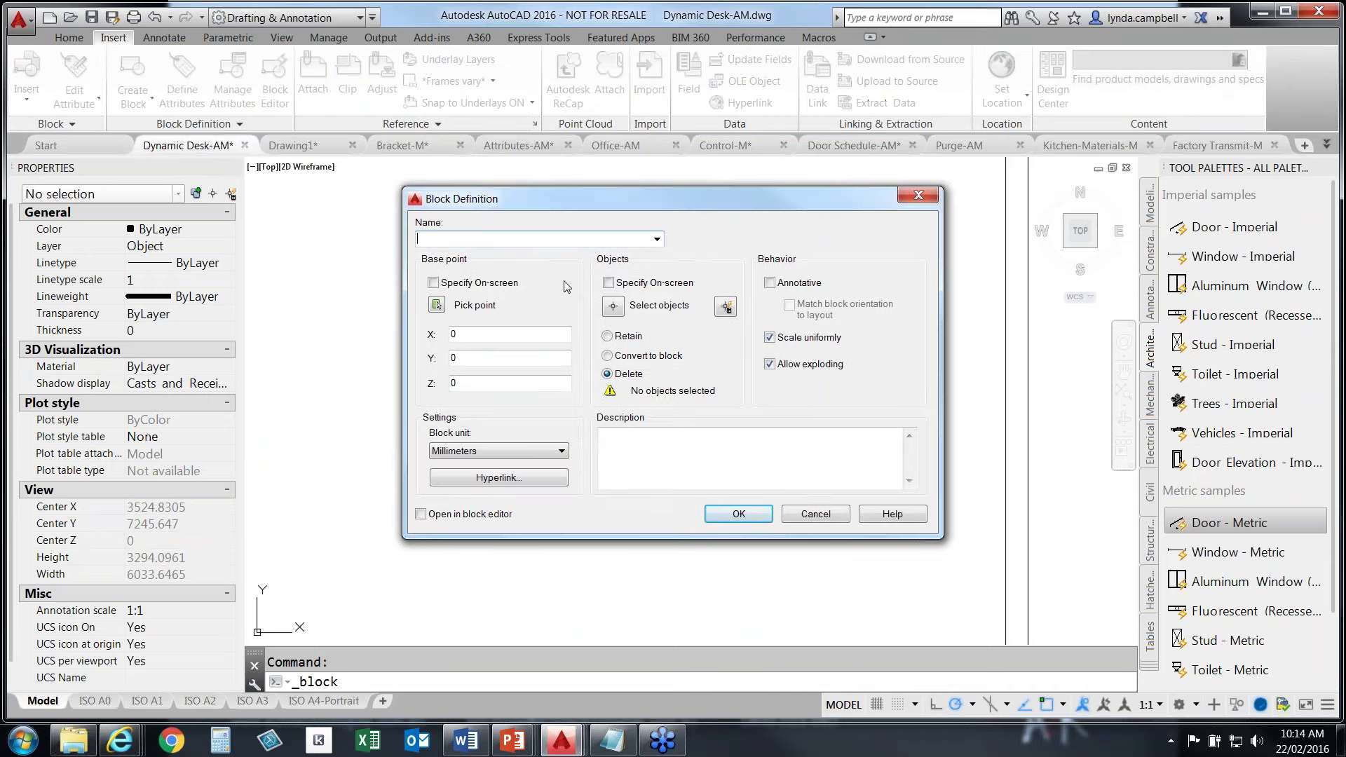
type("Desk Unit")
left_click(436, 305)
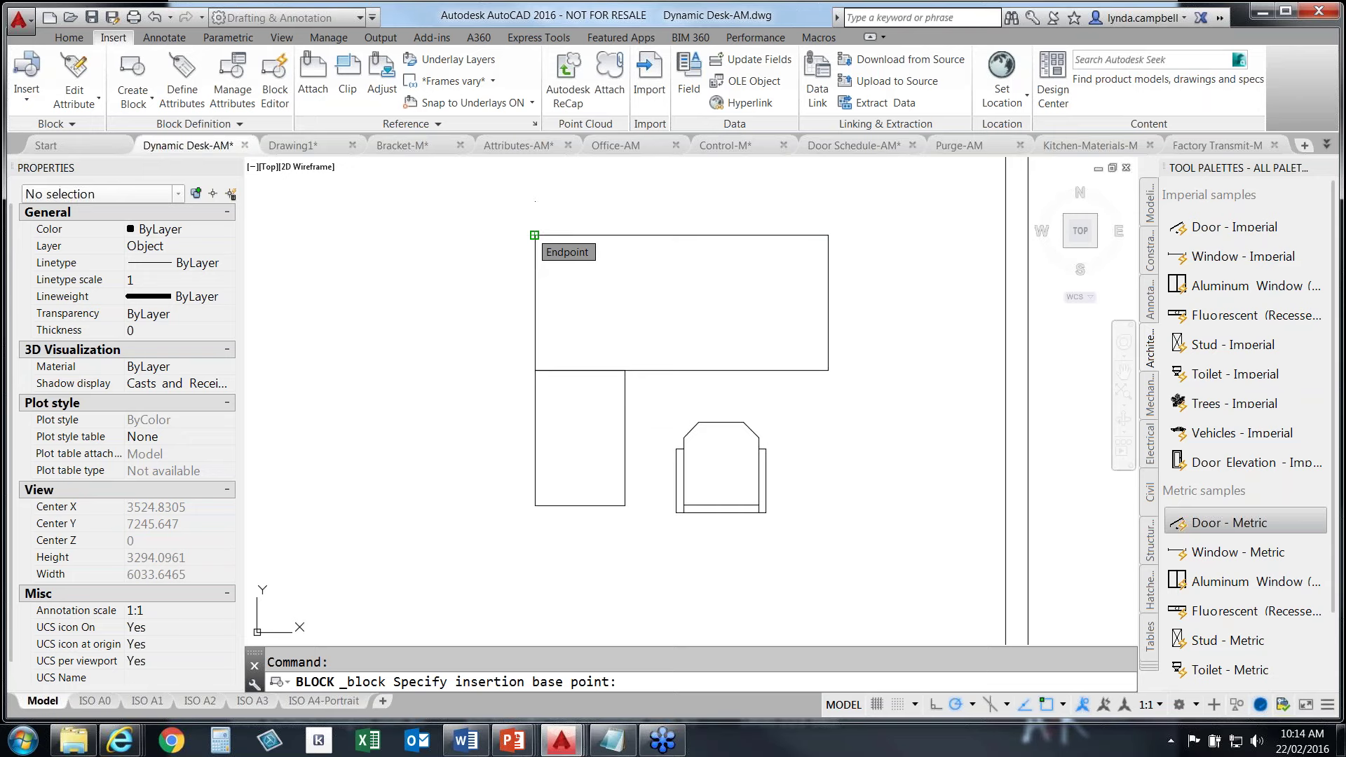
left_click(534, 235)
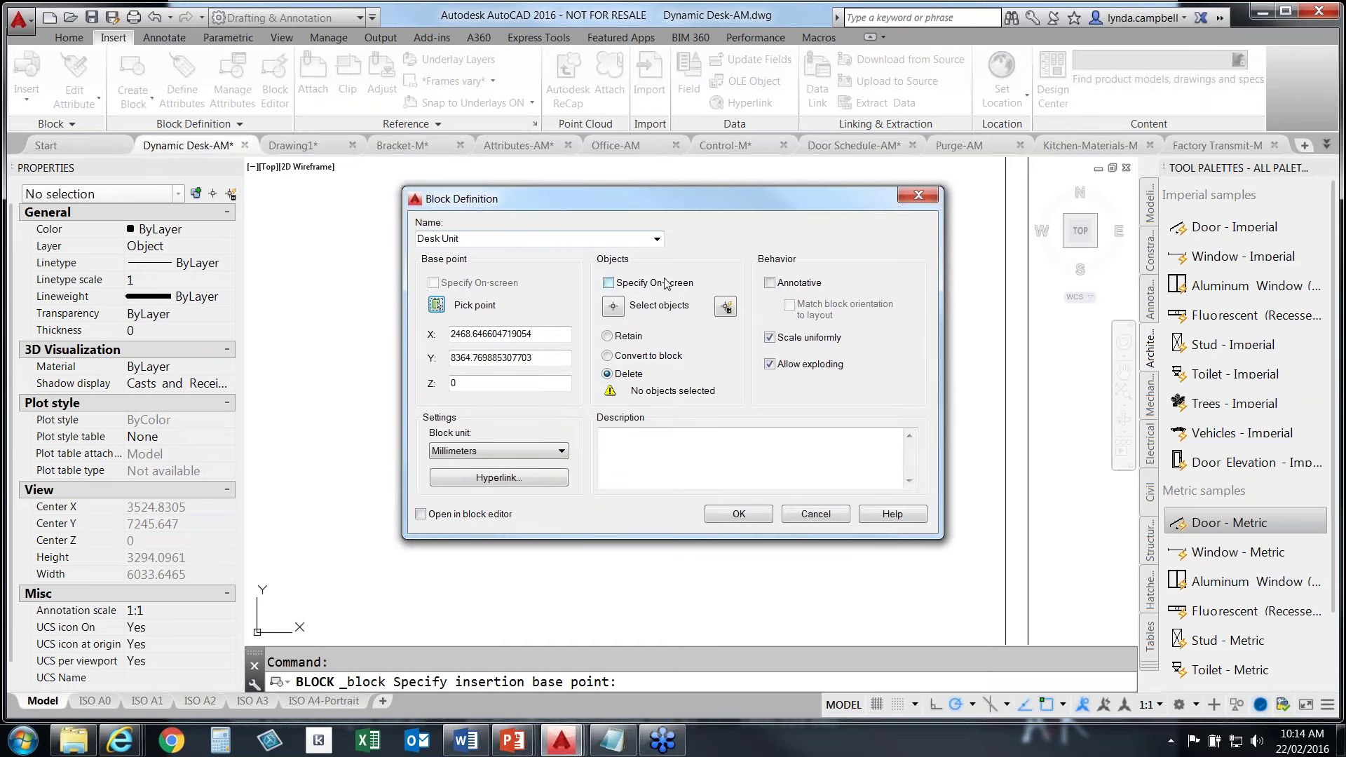
Include the desk, return and chair in the Desk Unit block and create it, opening it in the Block Editor
left_click(614, 308)
left_click(481, 211)
left_click(982, 596)
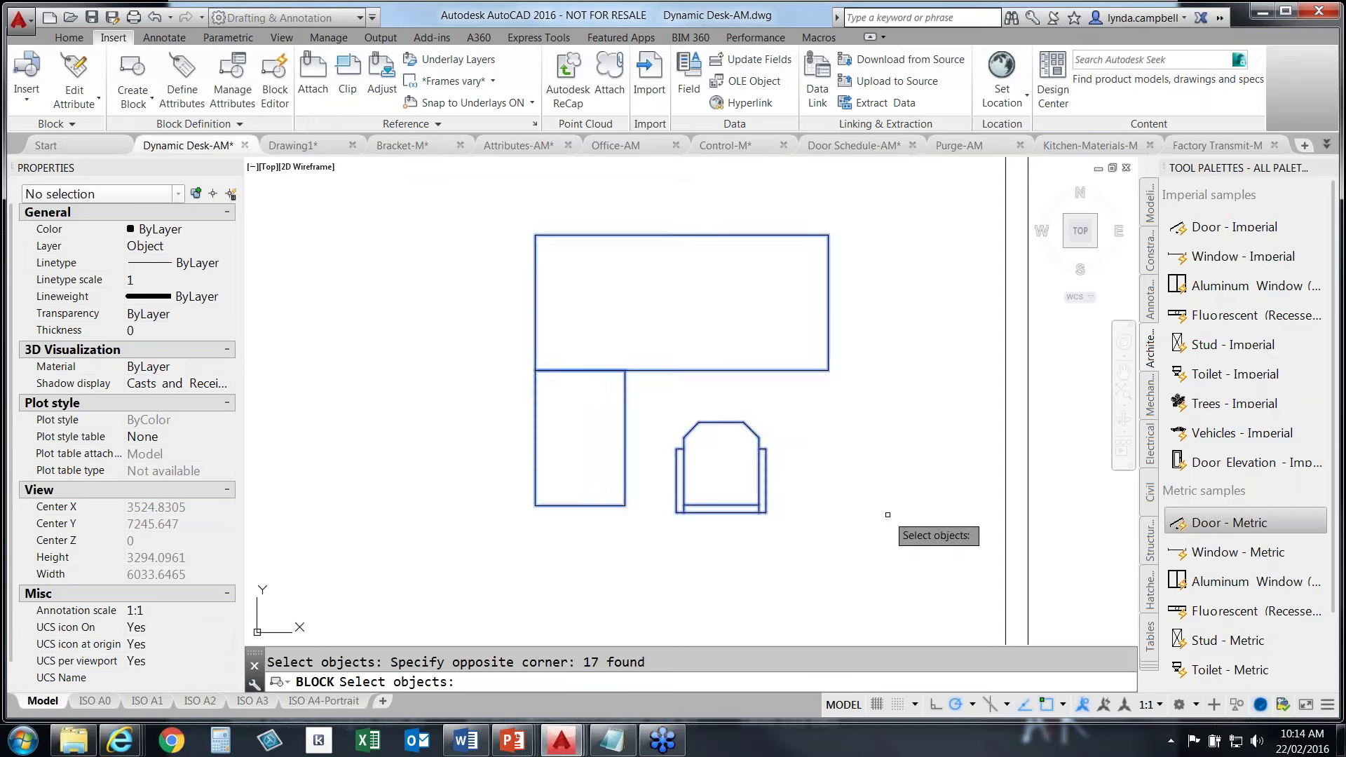
key("Return")
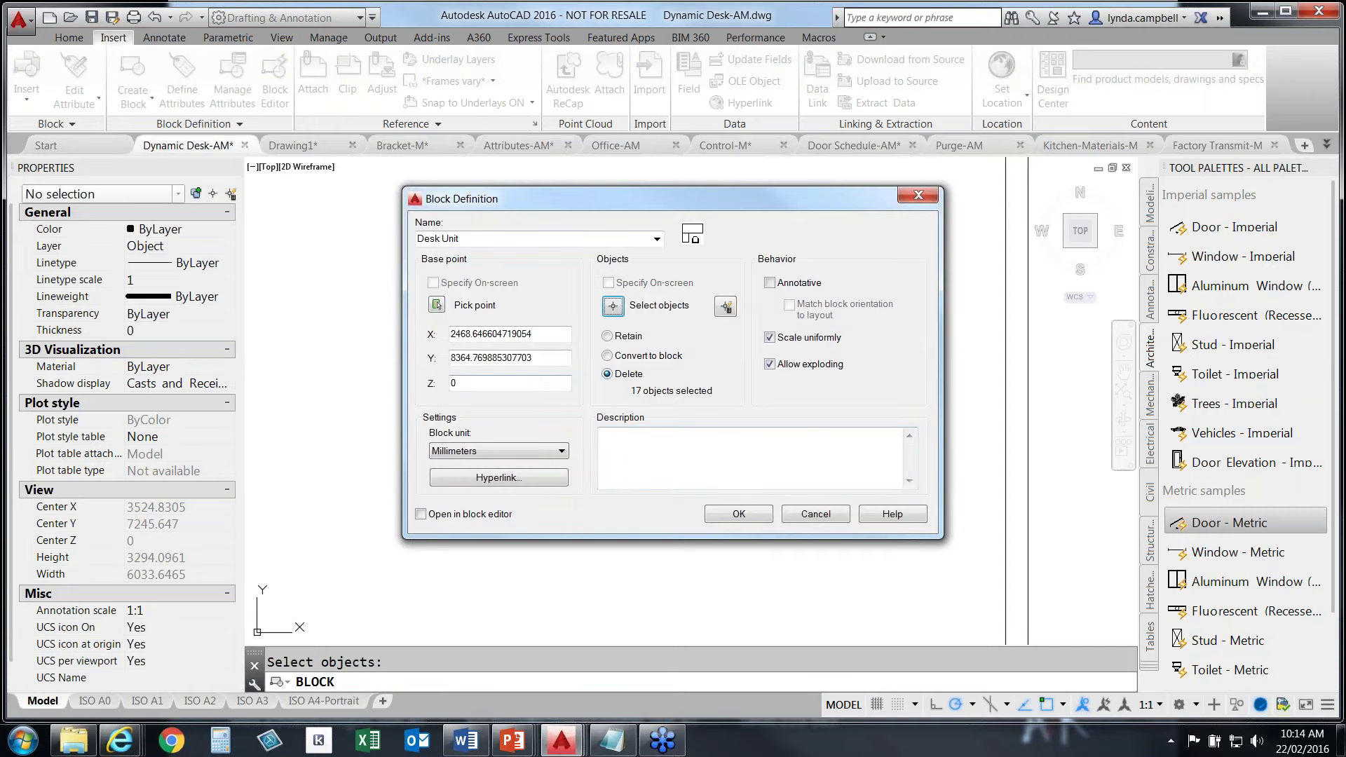
left_click(421, 515)
left_click(739, 514)
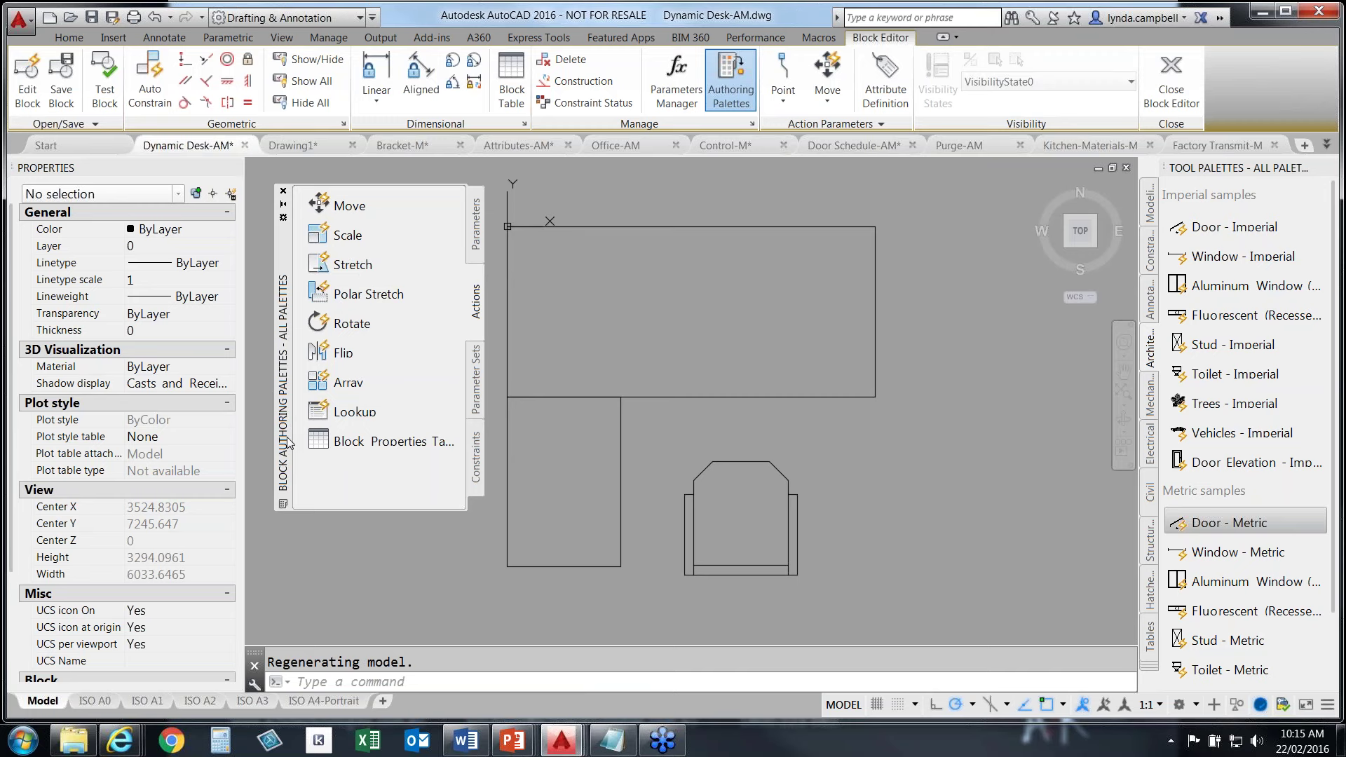
Add an Alignment parameter at the desk's upper-left corner, directed along the desk's top edge to its upper-right corner
middle_click_drag(686, 341, 752, 339)
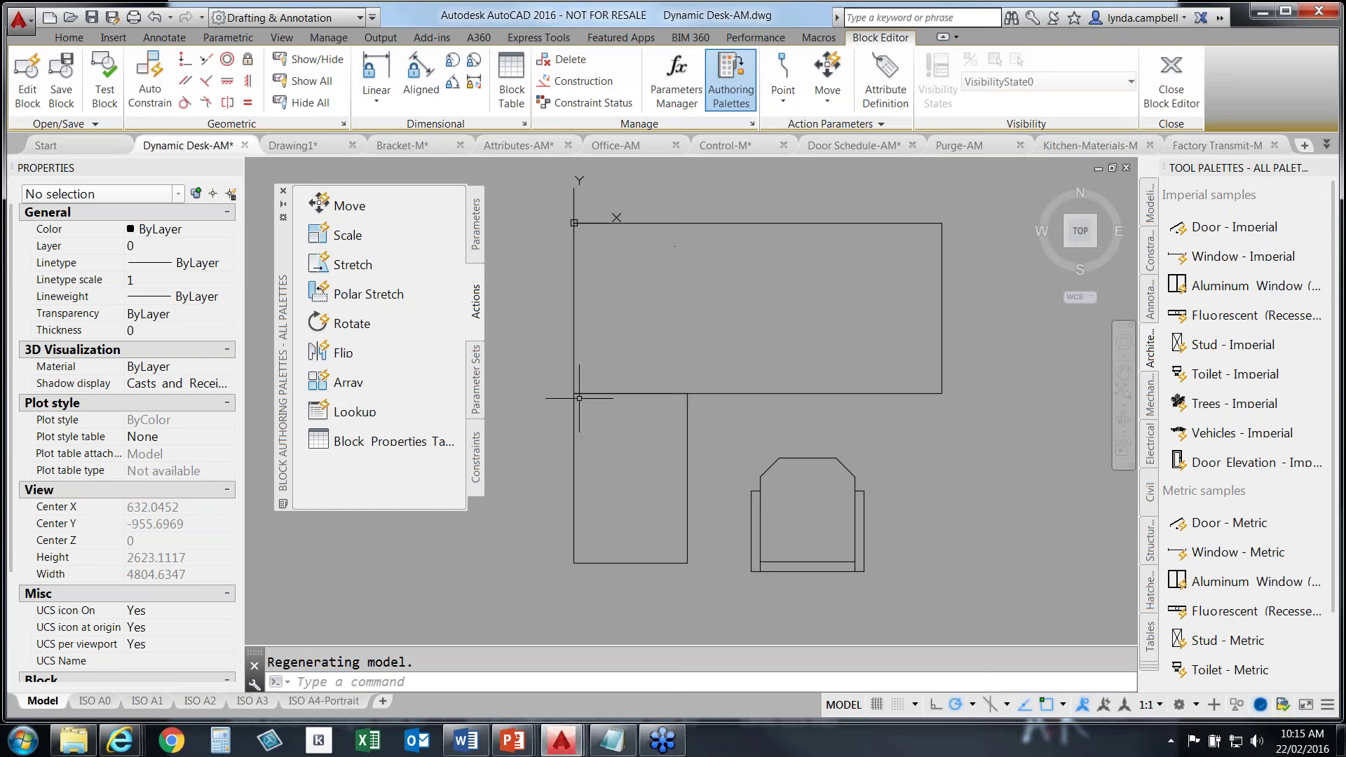
left_click(479, 241)
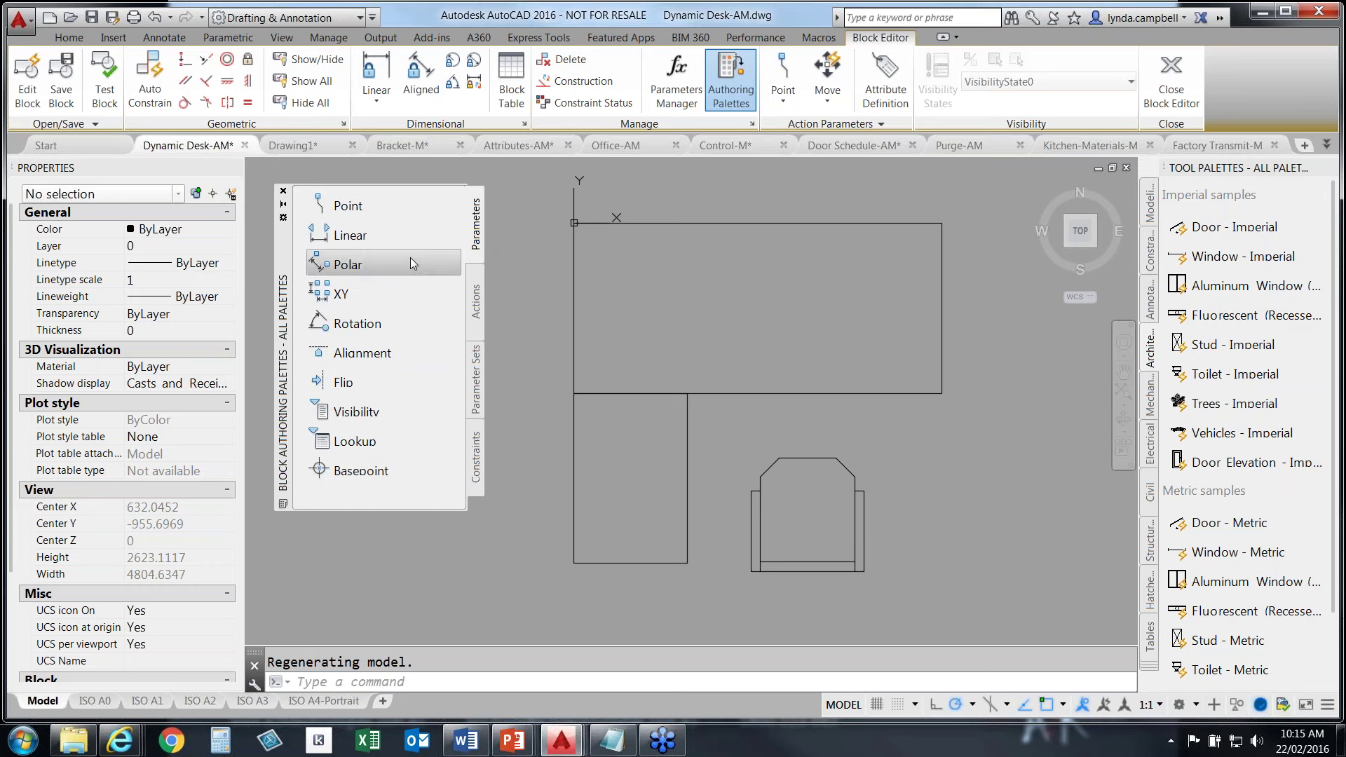
left_click(373, 355)
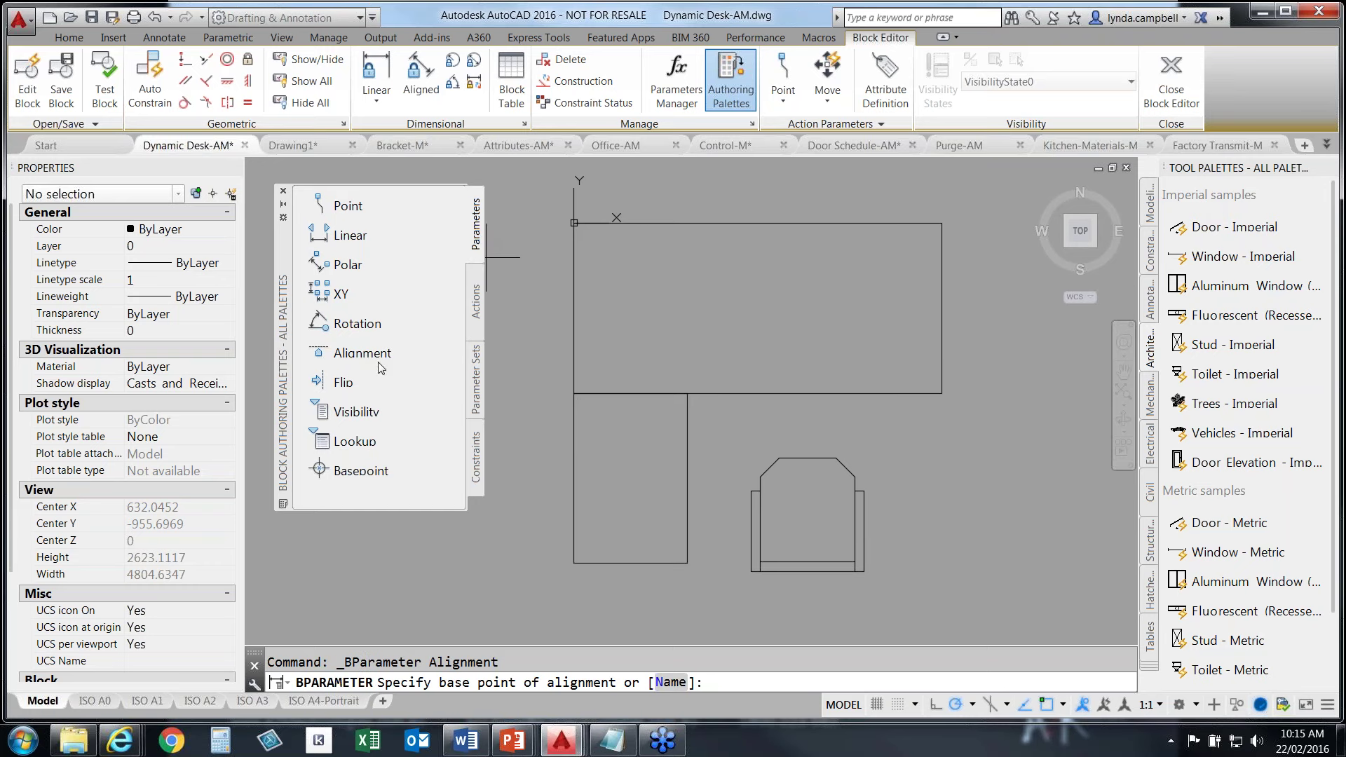
left_click(569, 222)
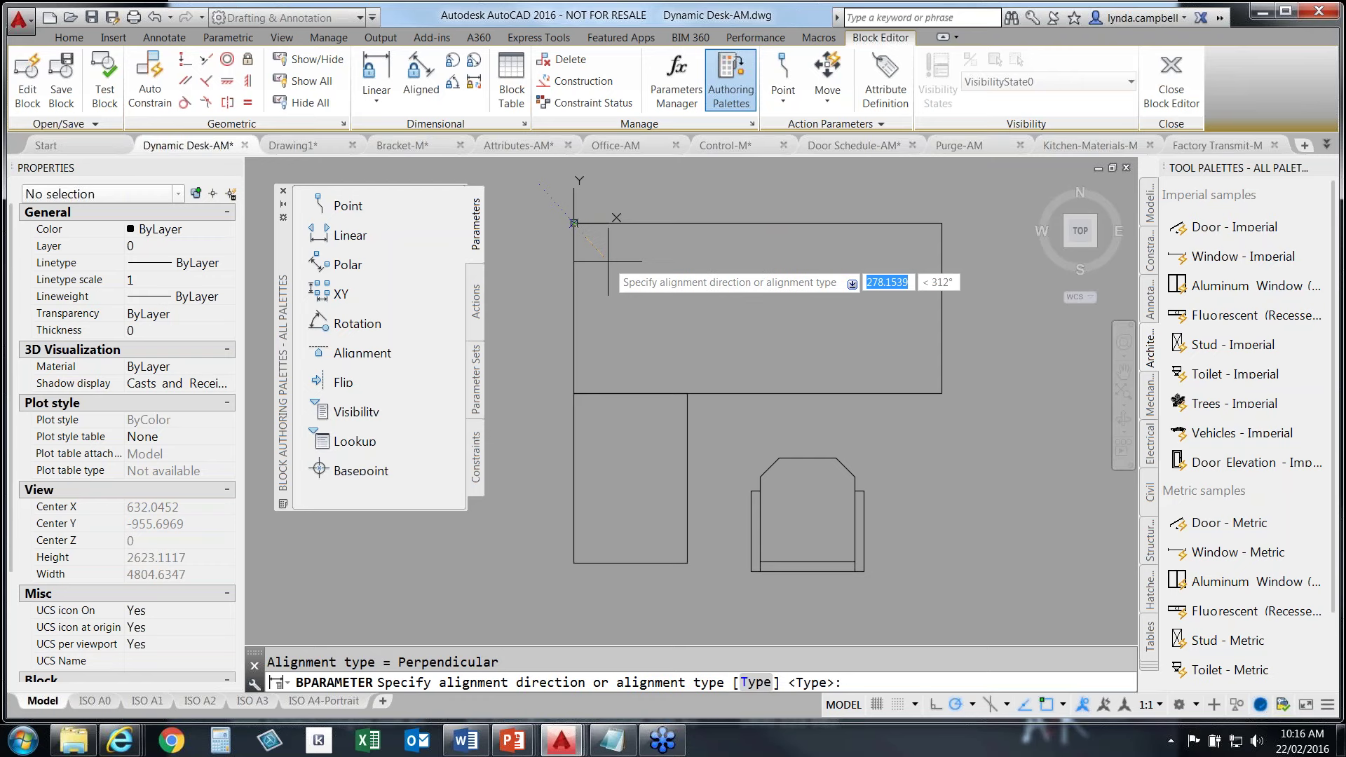
mouse_move(908, 282)
middle_mouse_down()
mouse_move(1031, 341)
mouse_move(1036, 329)
mouse_move(894, 310)
middle_mouse_up()
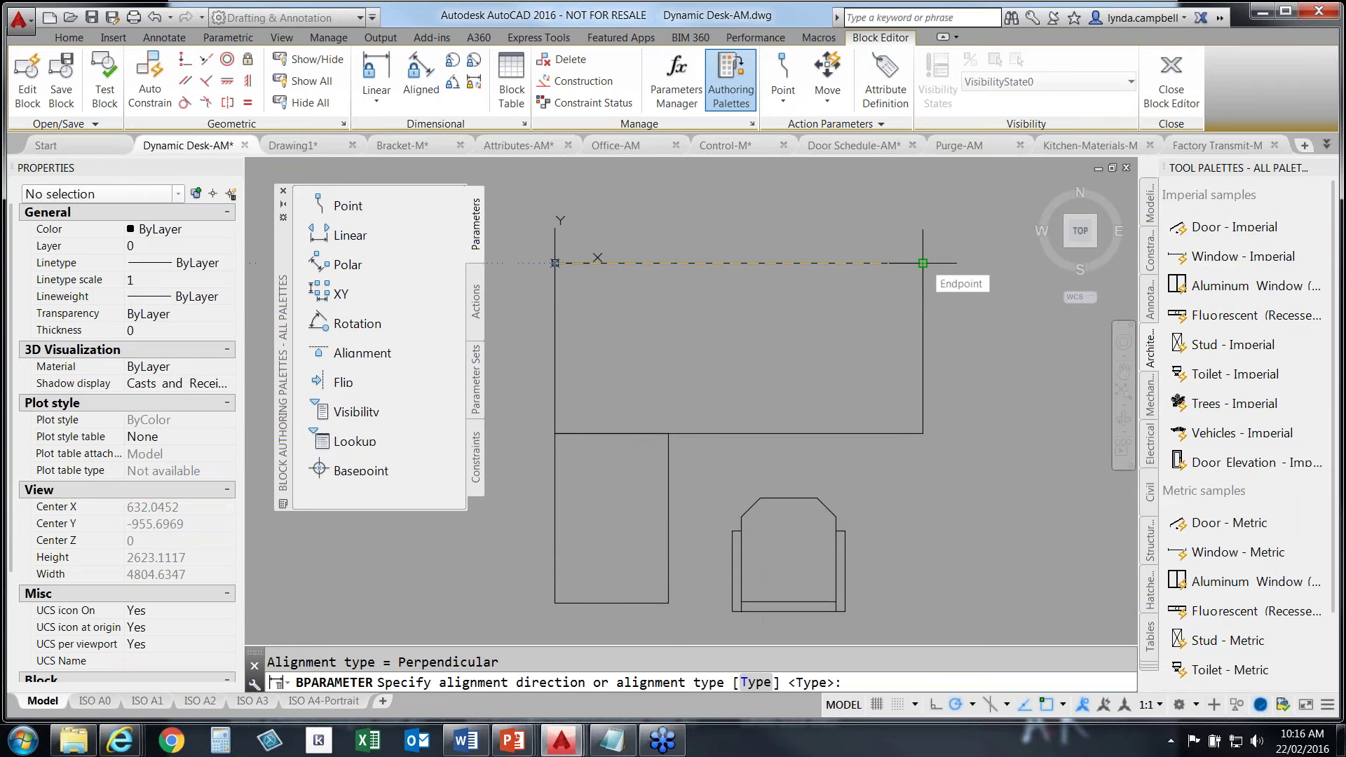
left_click(922, 263)
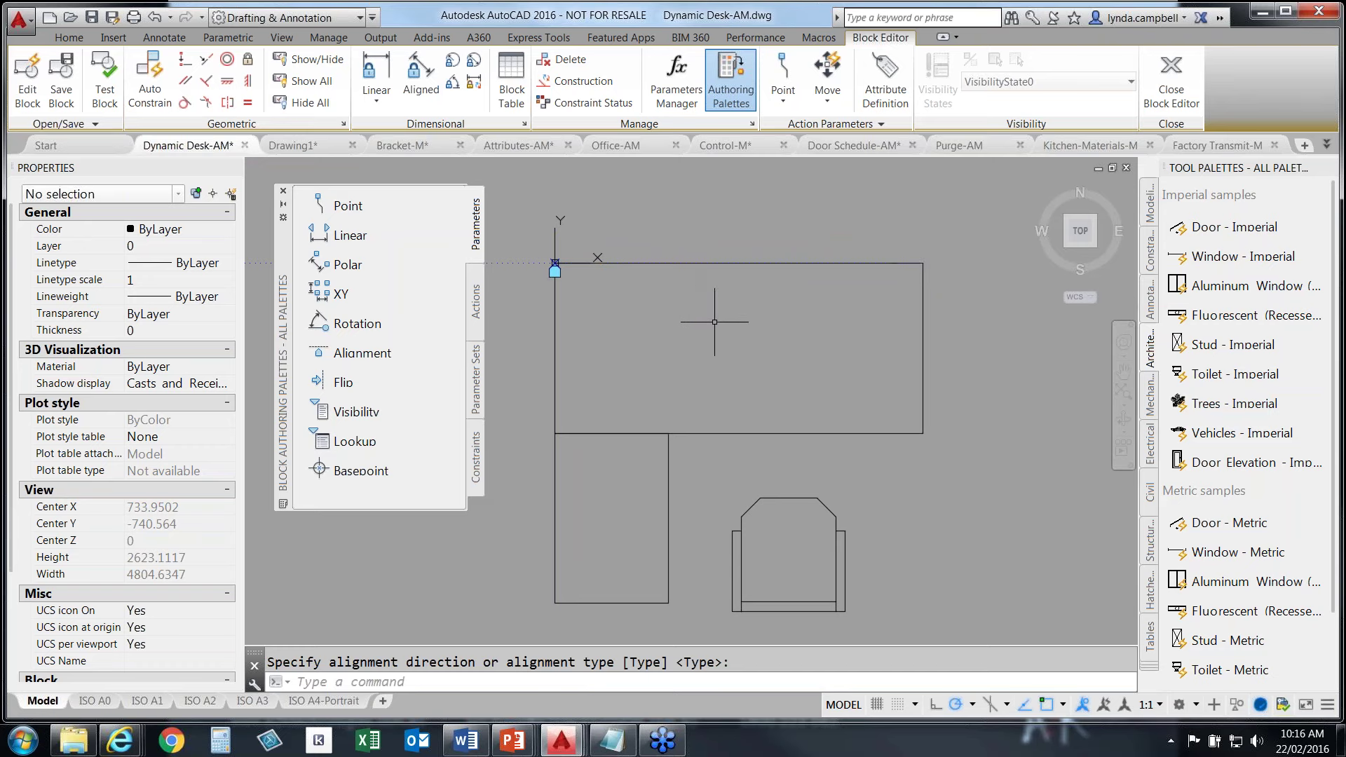
Add a Rotation parameter centred on the midpoint of the chair's lower edge, with a radius of about 387 and a default angle of 0
middle_click_drag(714, 321, 807, 288)
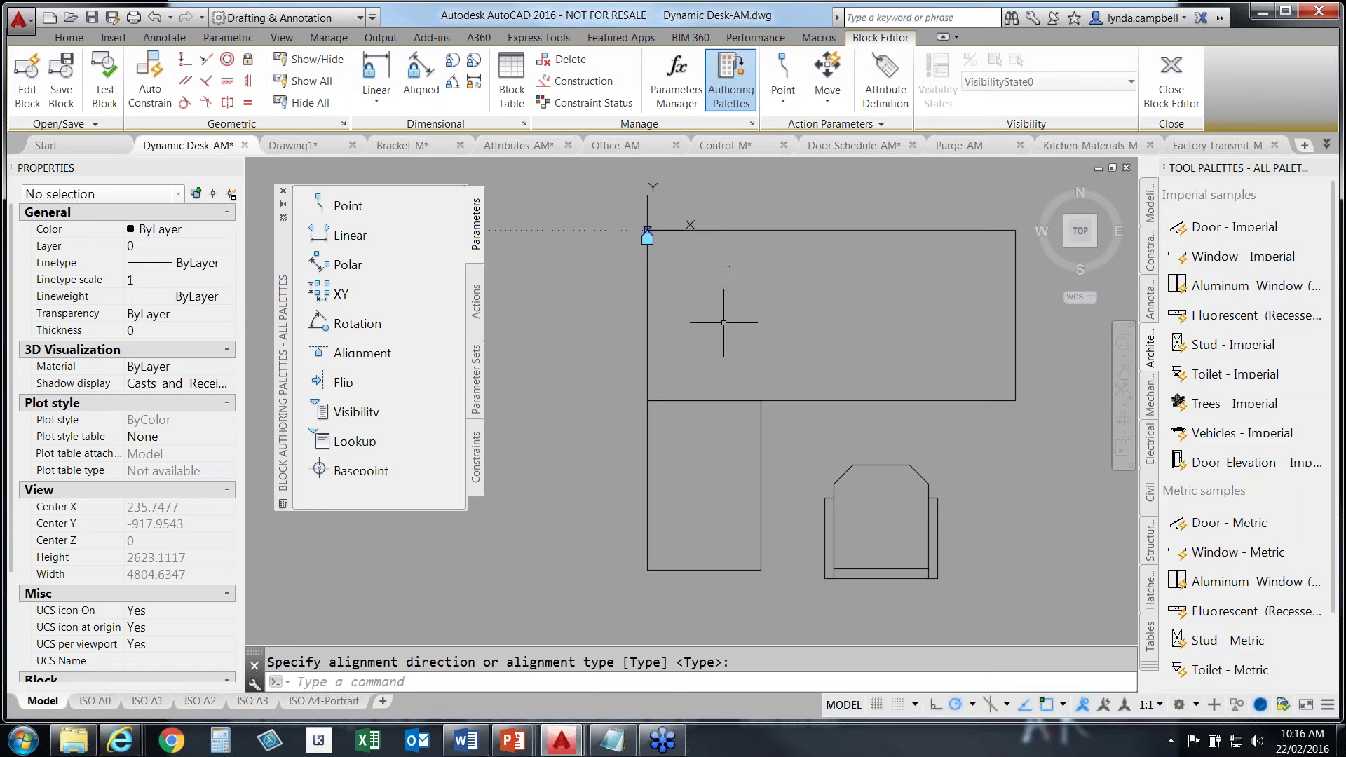
middle_click_drag(851, 385, 766, 322)
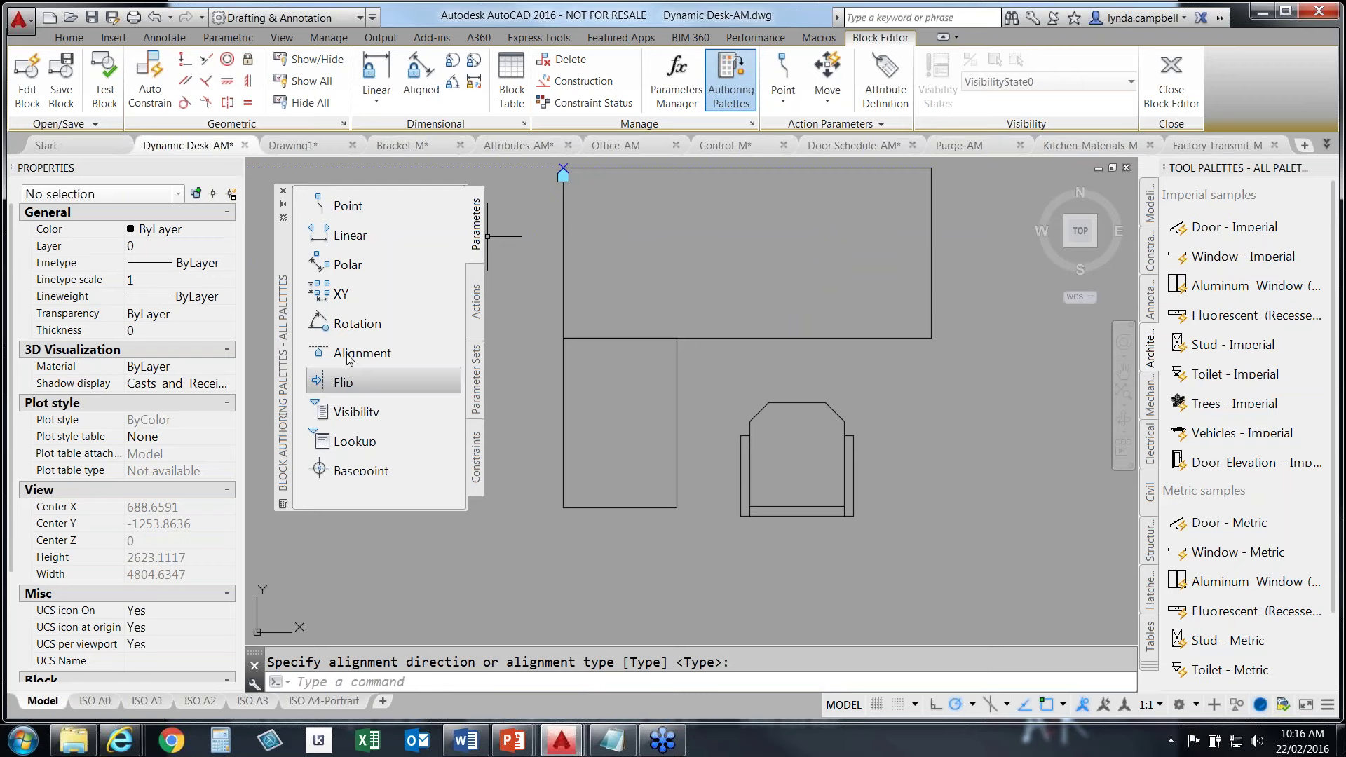
left_click(364, 329)
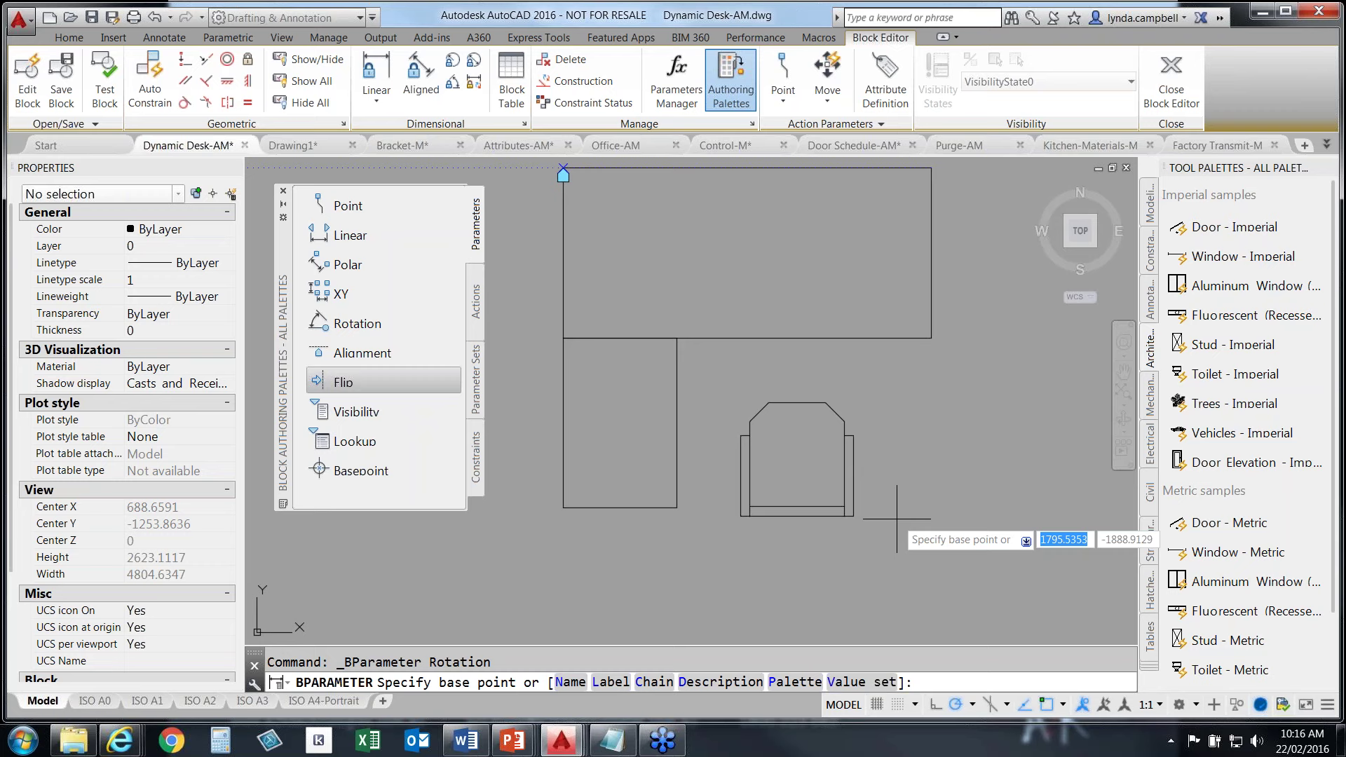
left_click(796, 517)
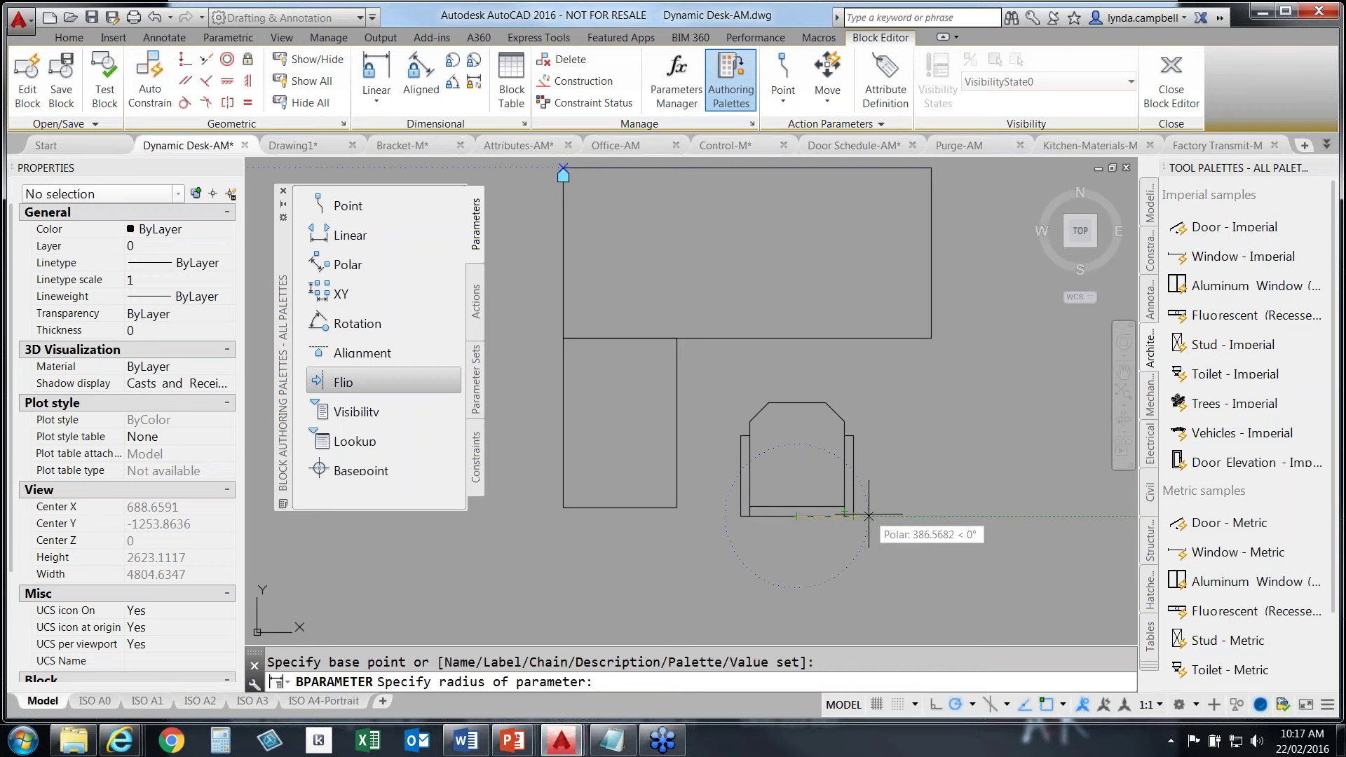
left_click(868, 516)
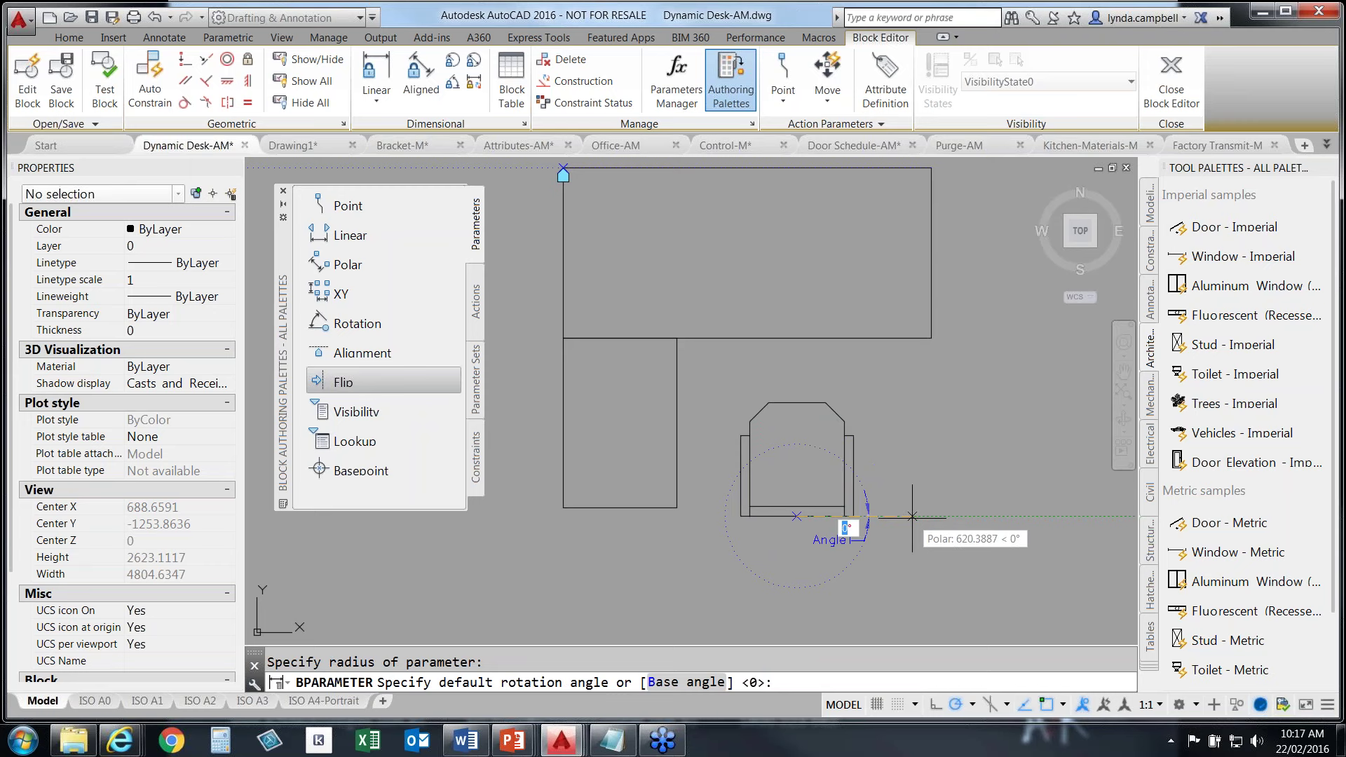
left_click(912, 516)
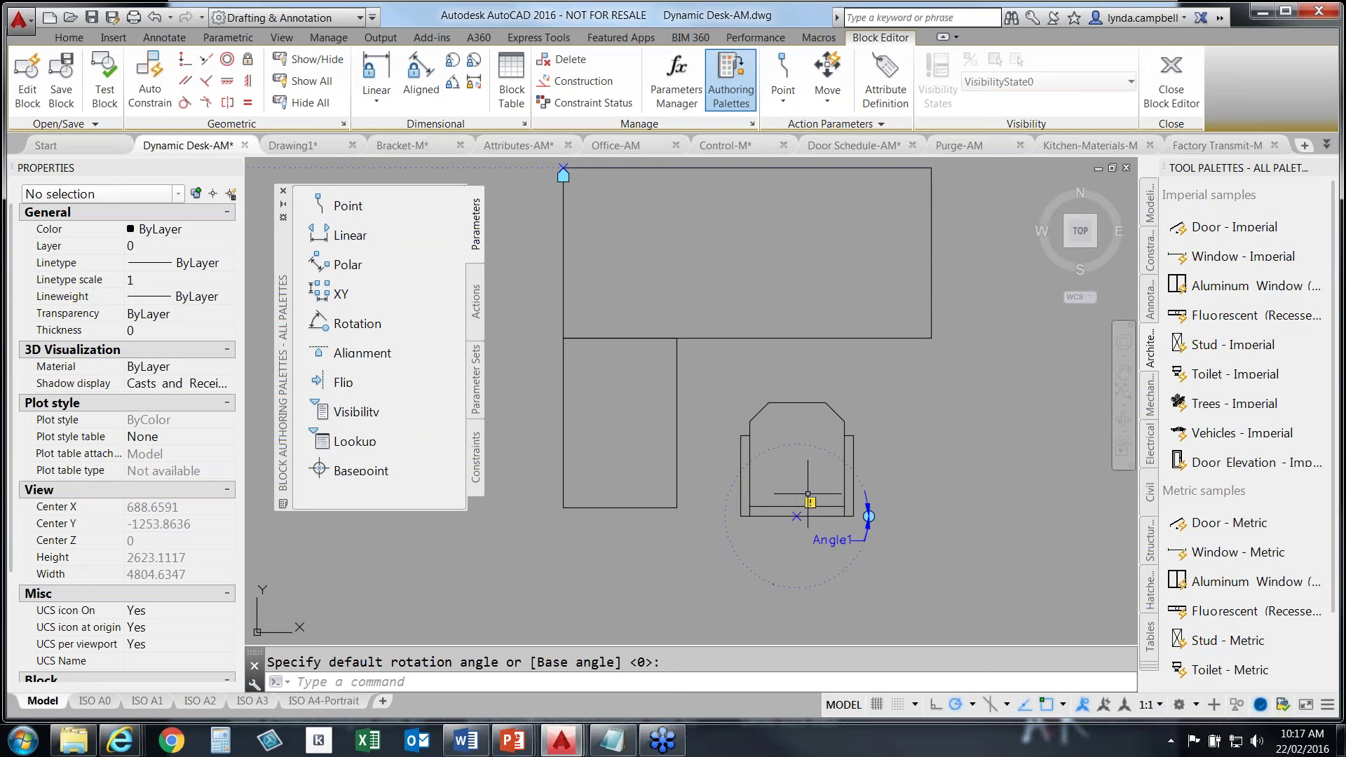
mouse_move(811, 502)
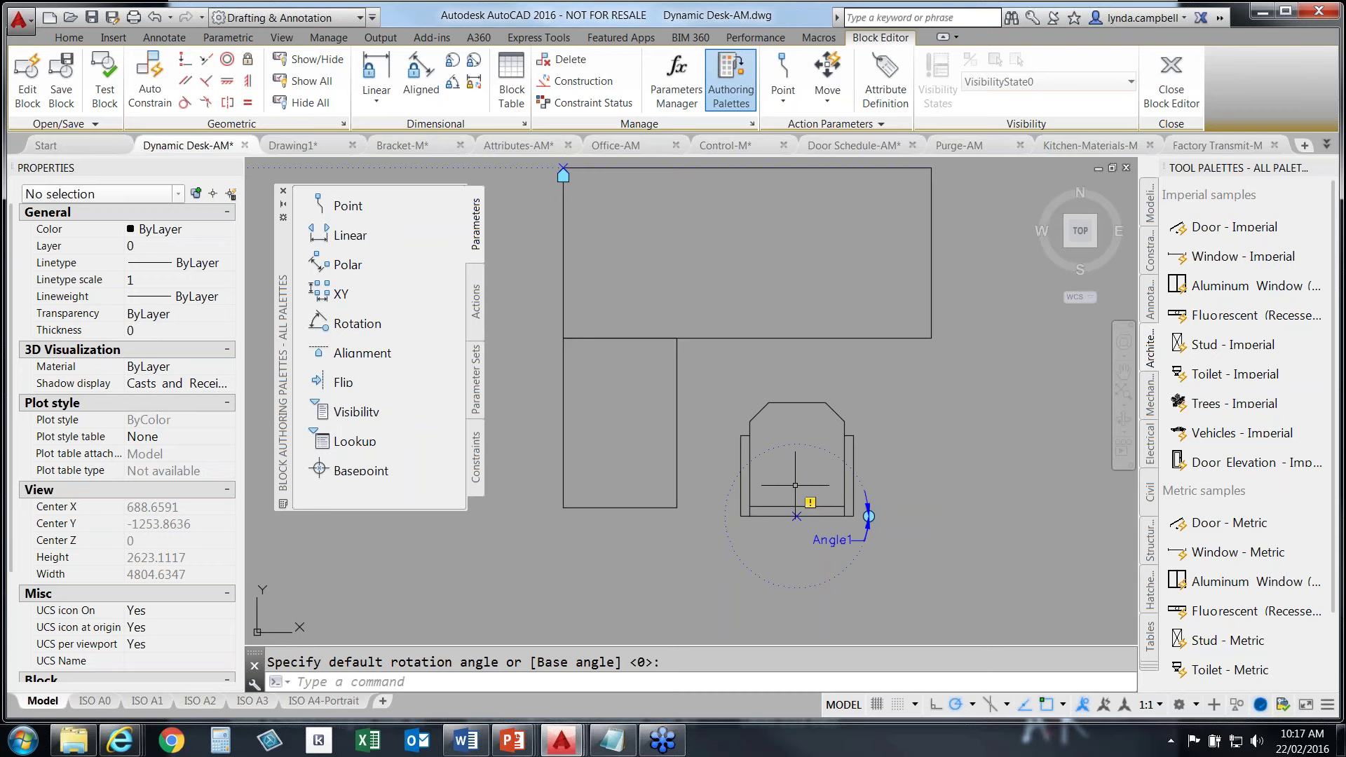
right_click(869, 516)
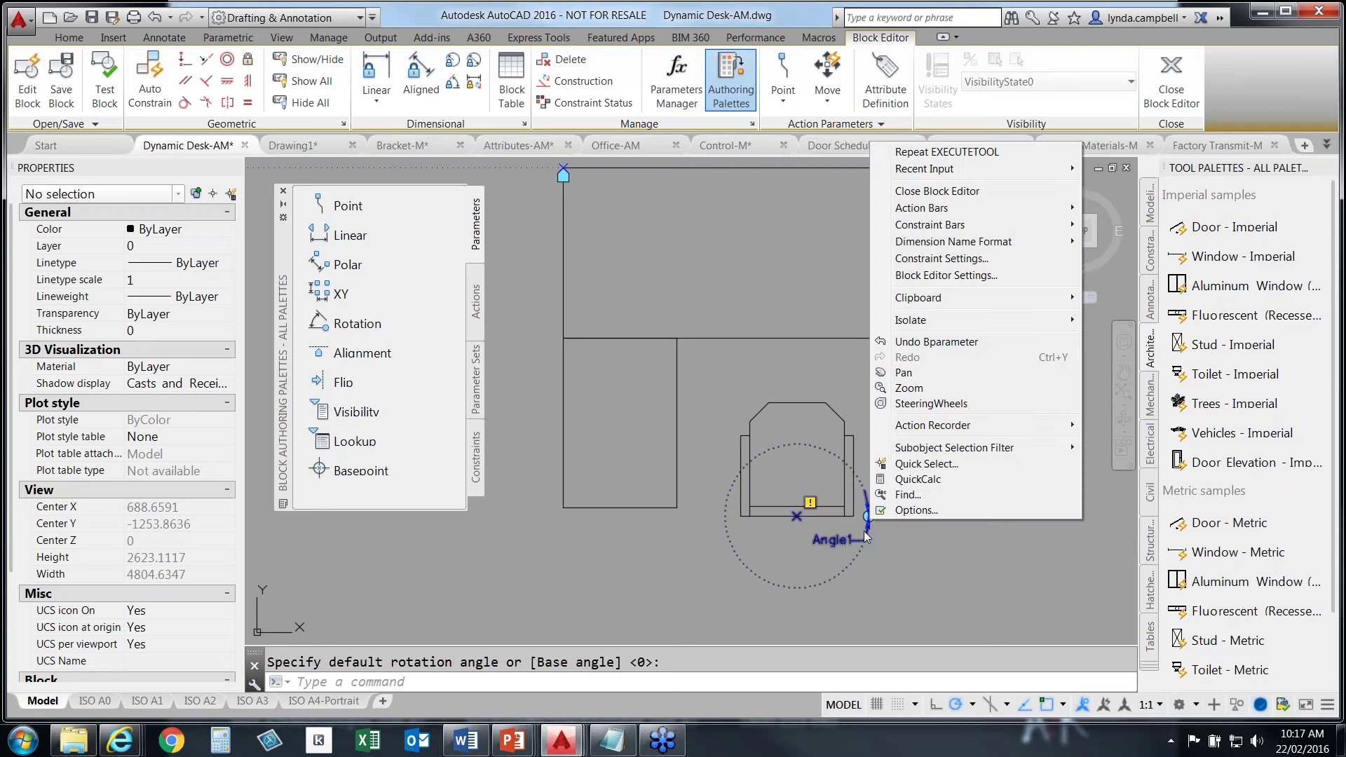
left_click(882, 553)
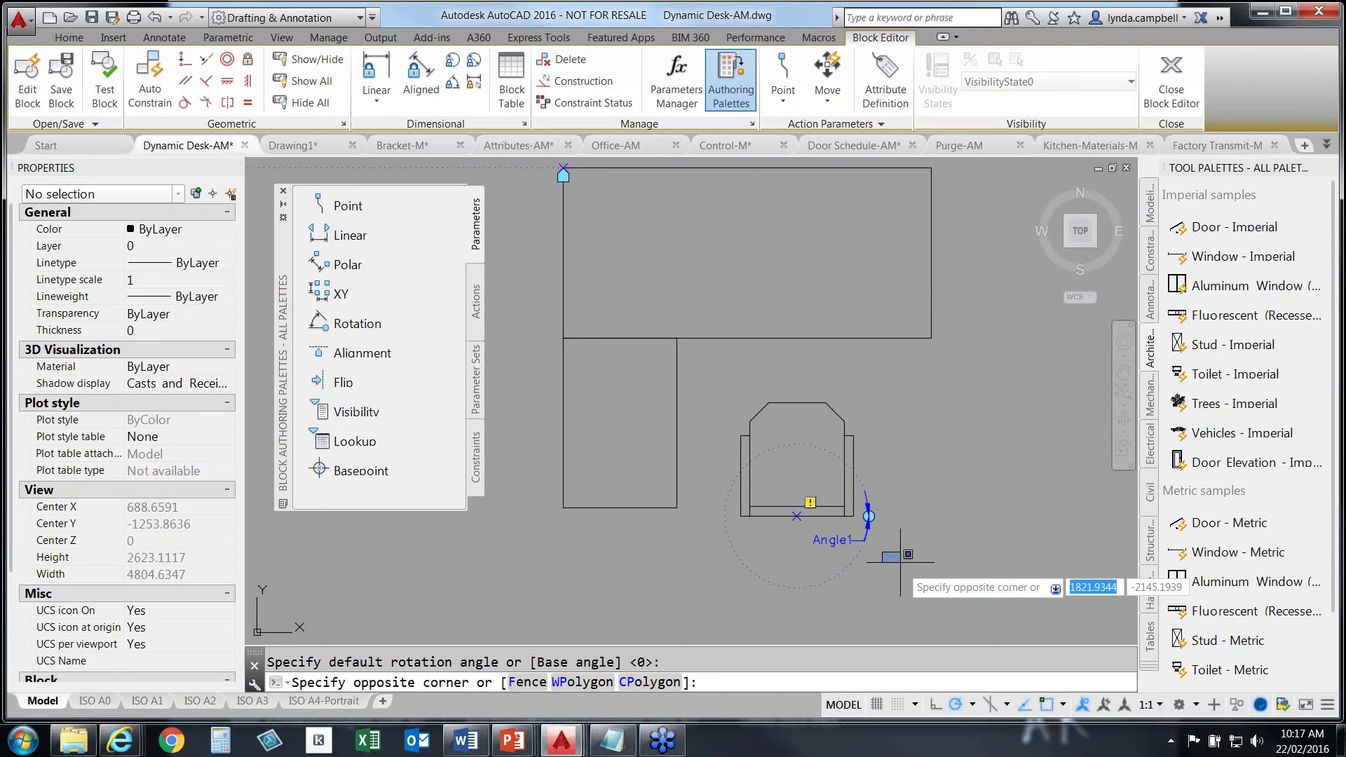
key("Escape")
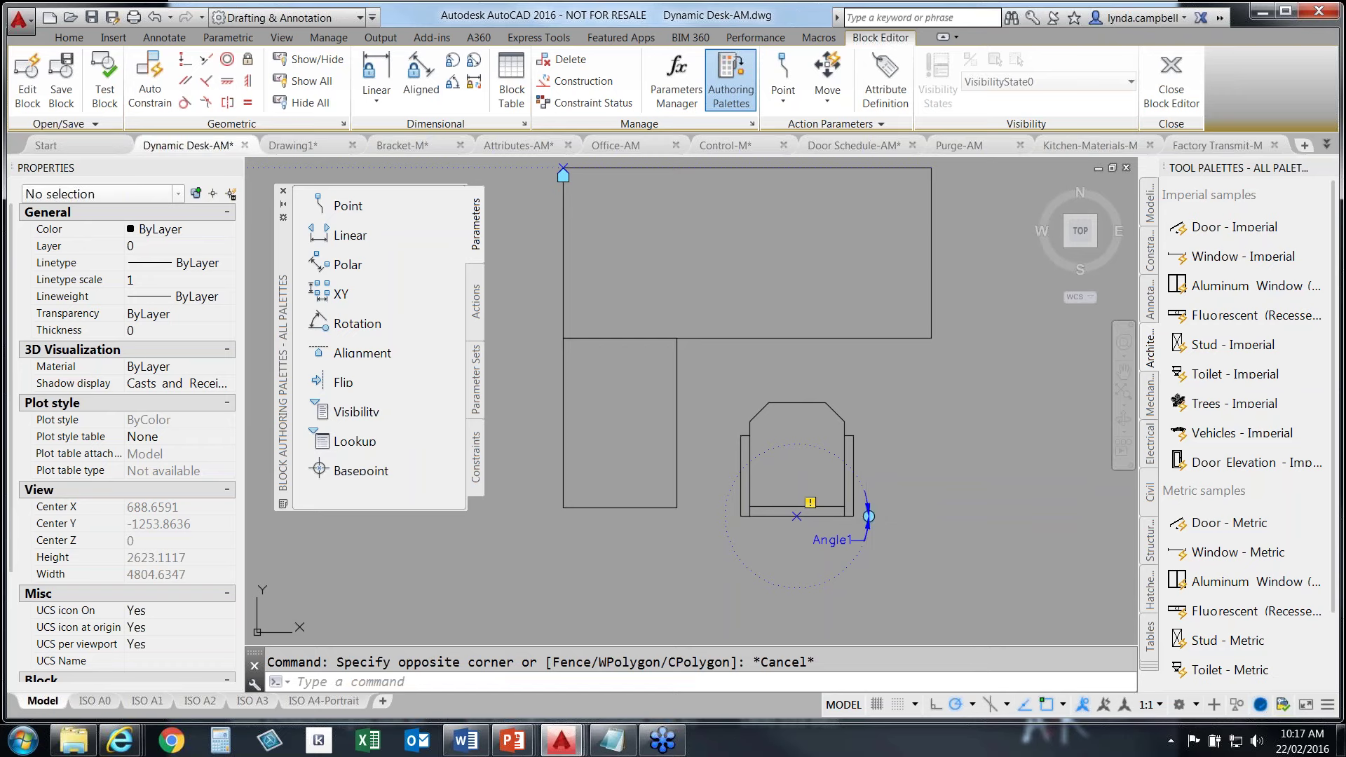
left_click(869, 517)
right_click(869, 517)
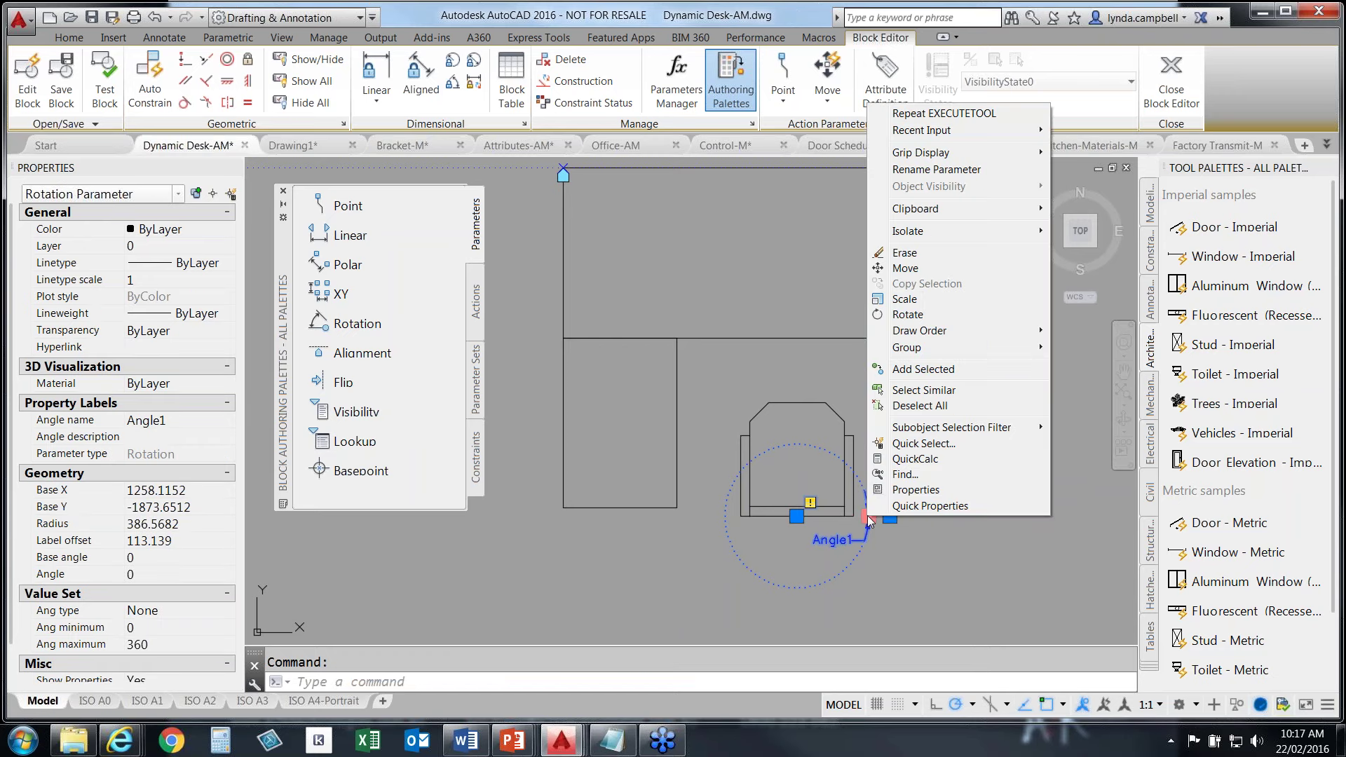
key("Escape")
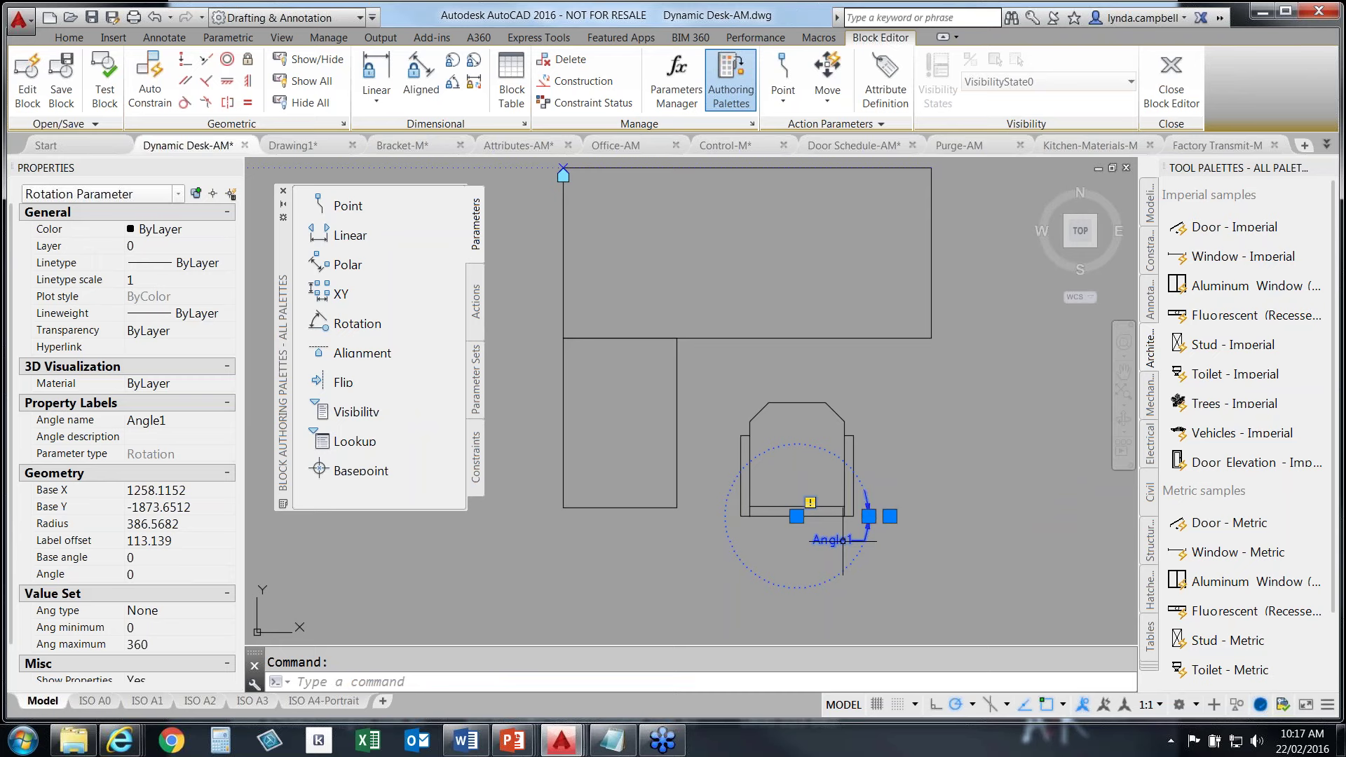
right_click(843, 541)
key("Escape")
key("Escape")
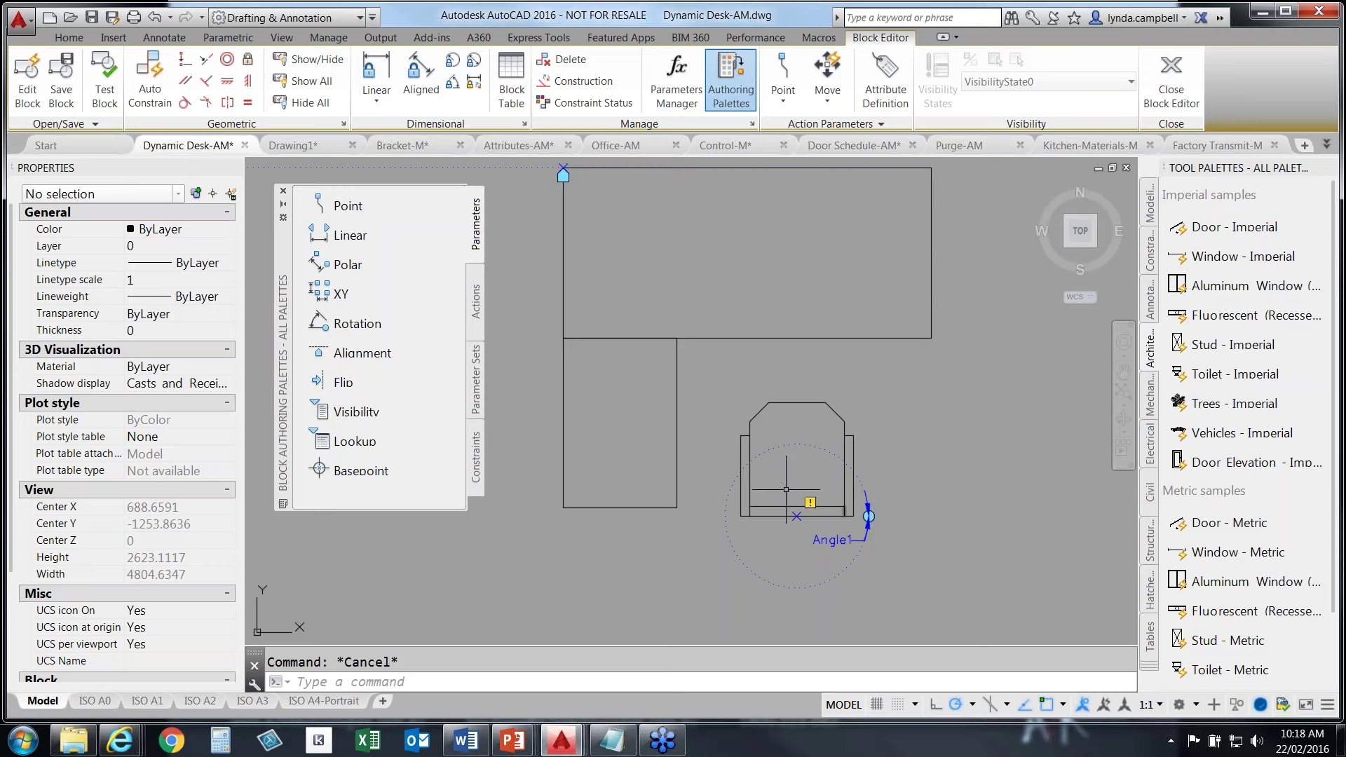
Attach a Rotate action to the chair's rotation parameter, with the chair geometry and the parameter as its selection set
left_click(478, 309)
left_click(365, 330)
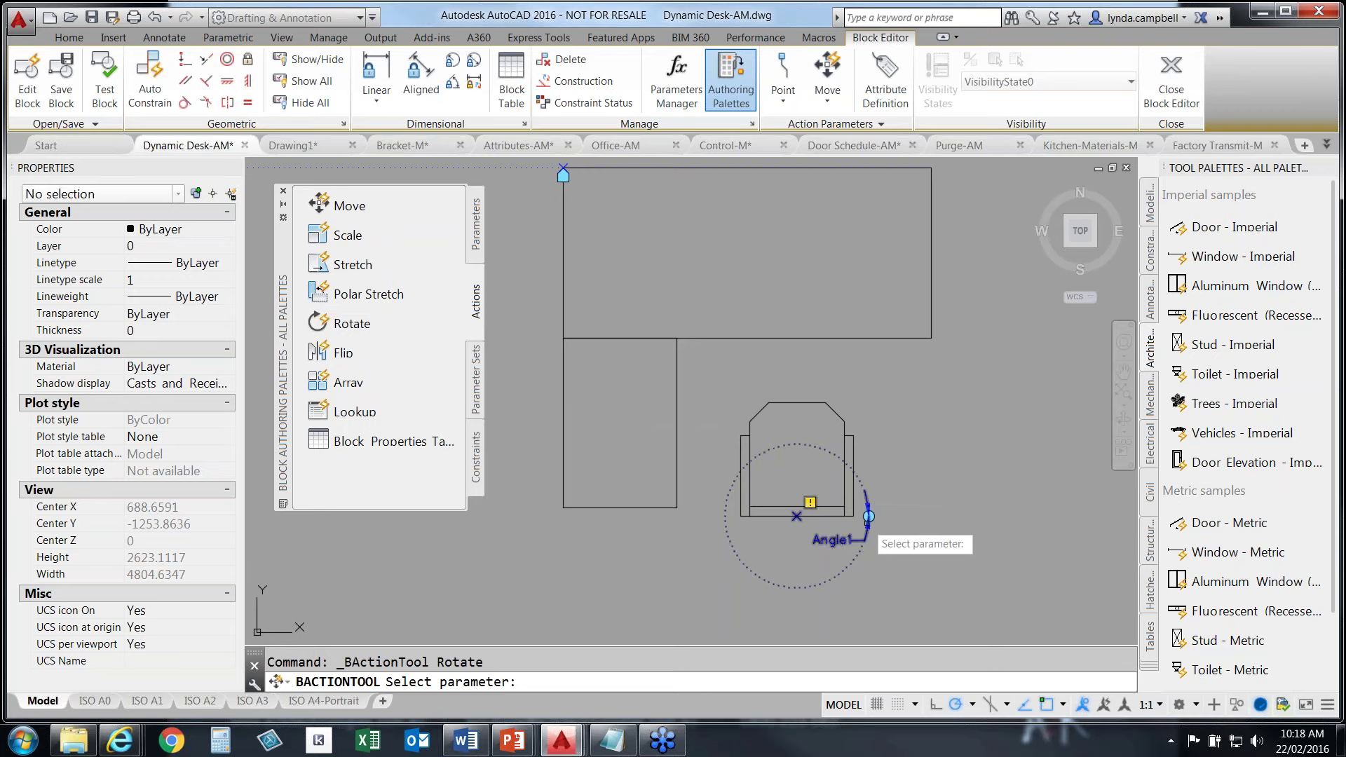
left_click(868, 519)
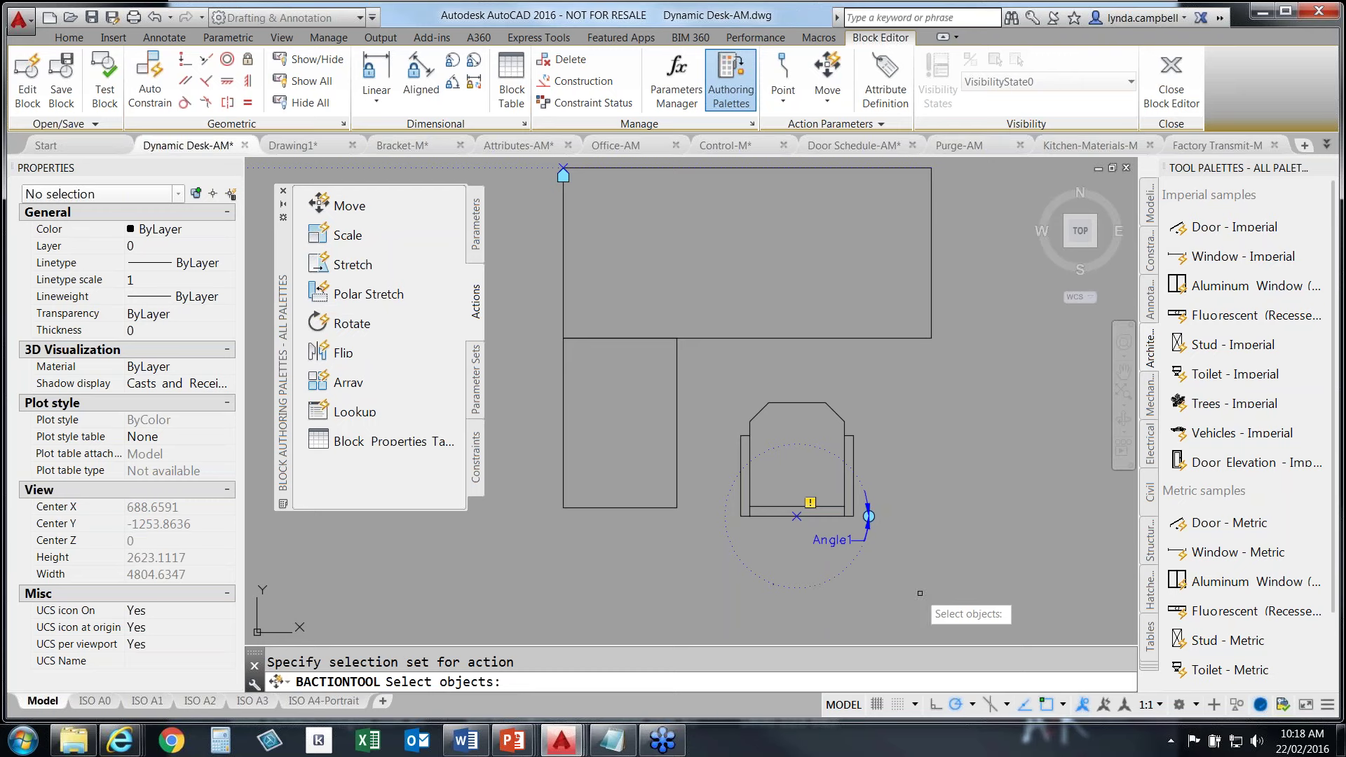
left_click(966, 609)
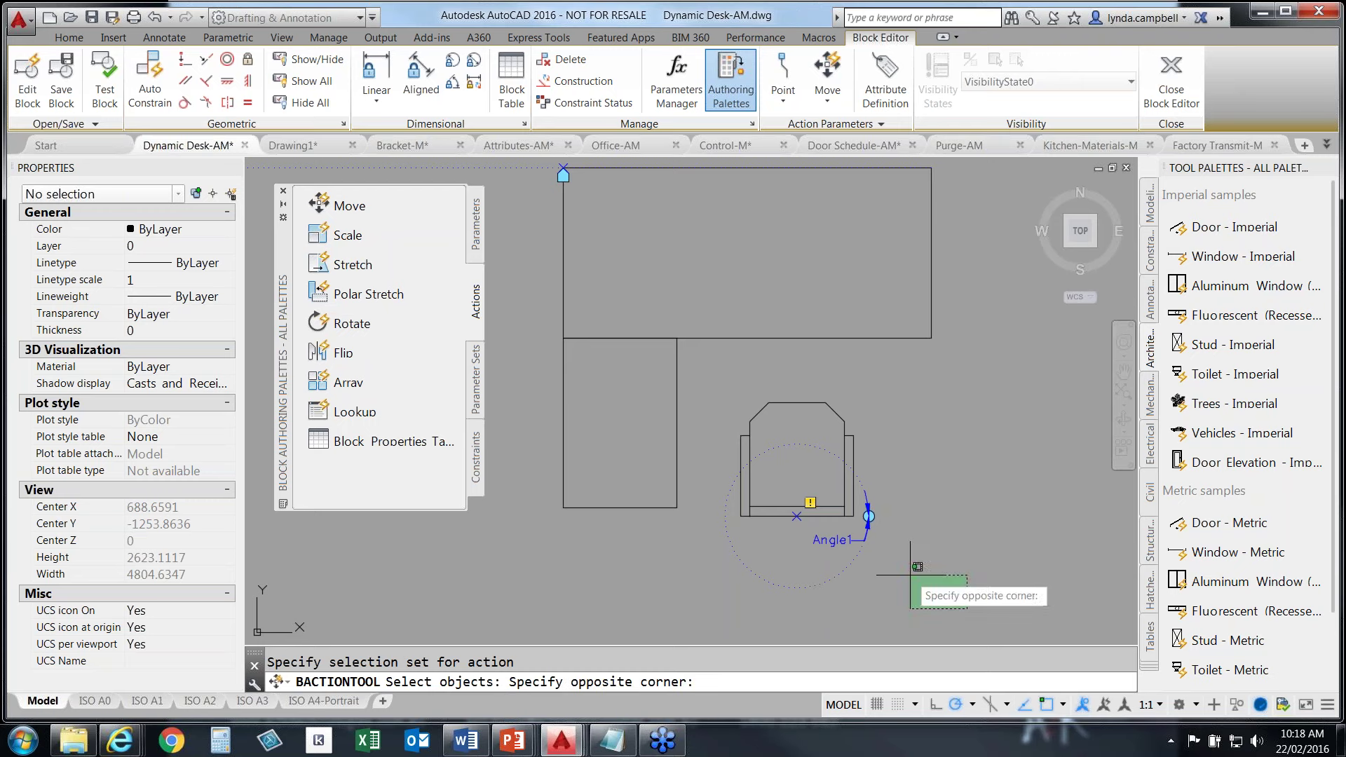
left_click(698, 372)
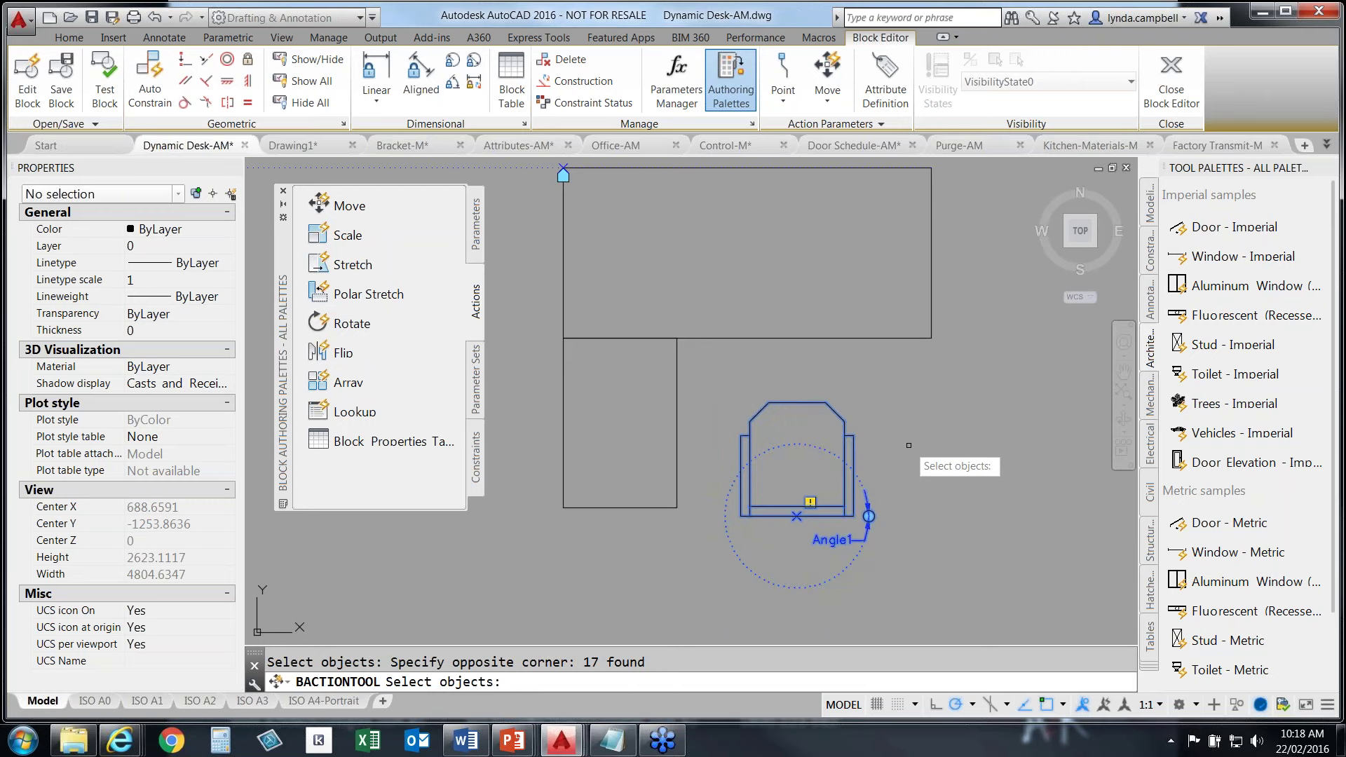
key("Return")
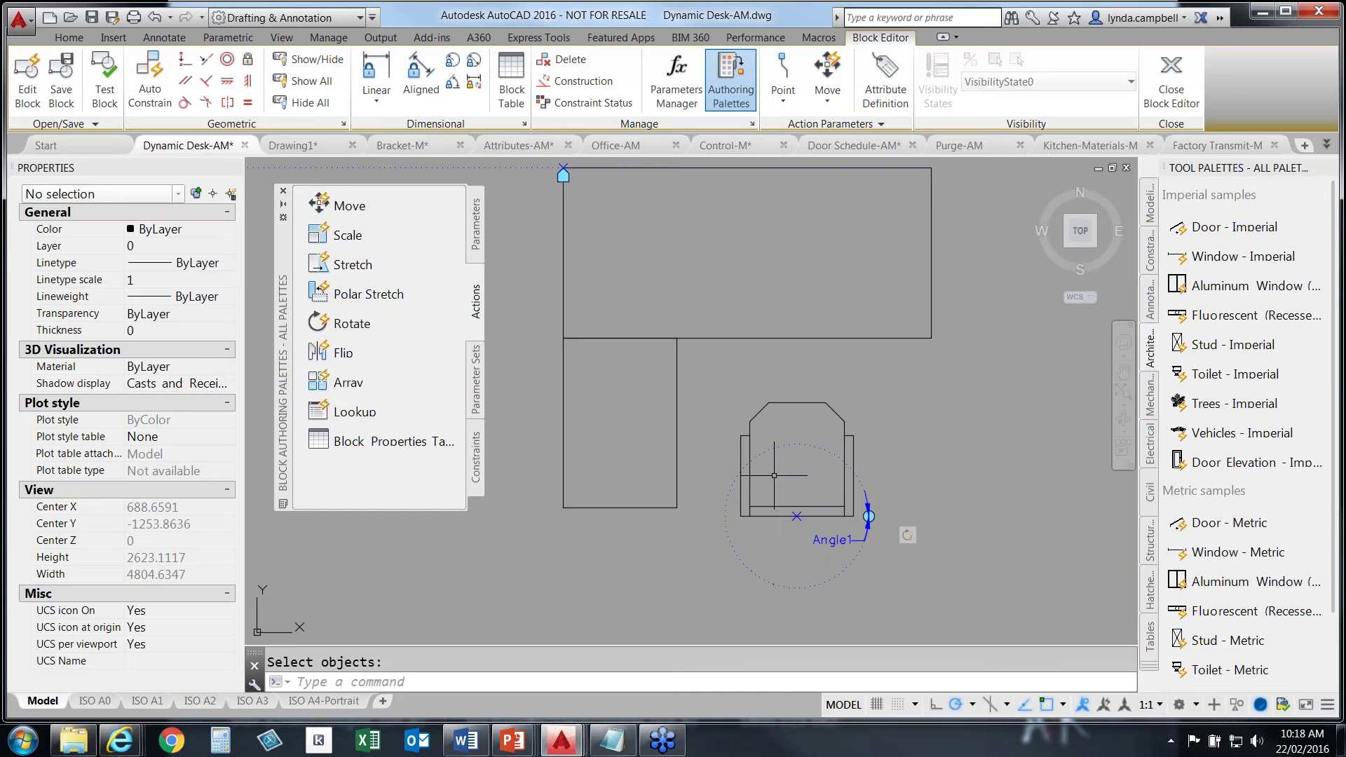
Set the angle type of the chair's rotation parameter to Increment in its value set
left_click(869, 516)
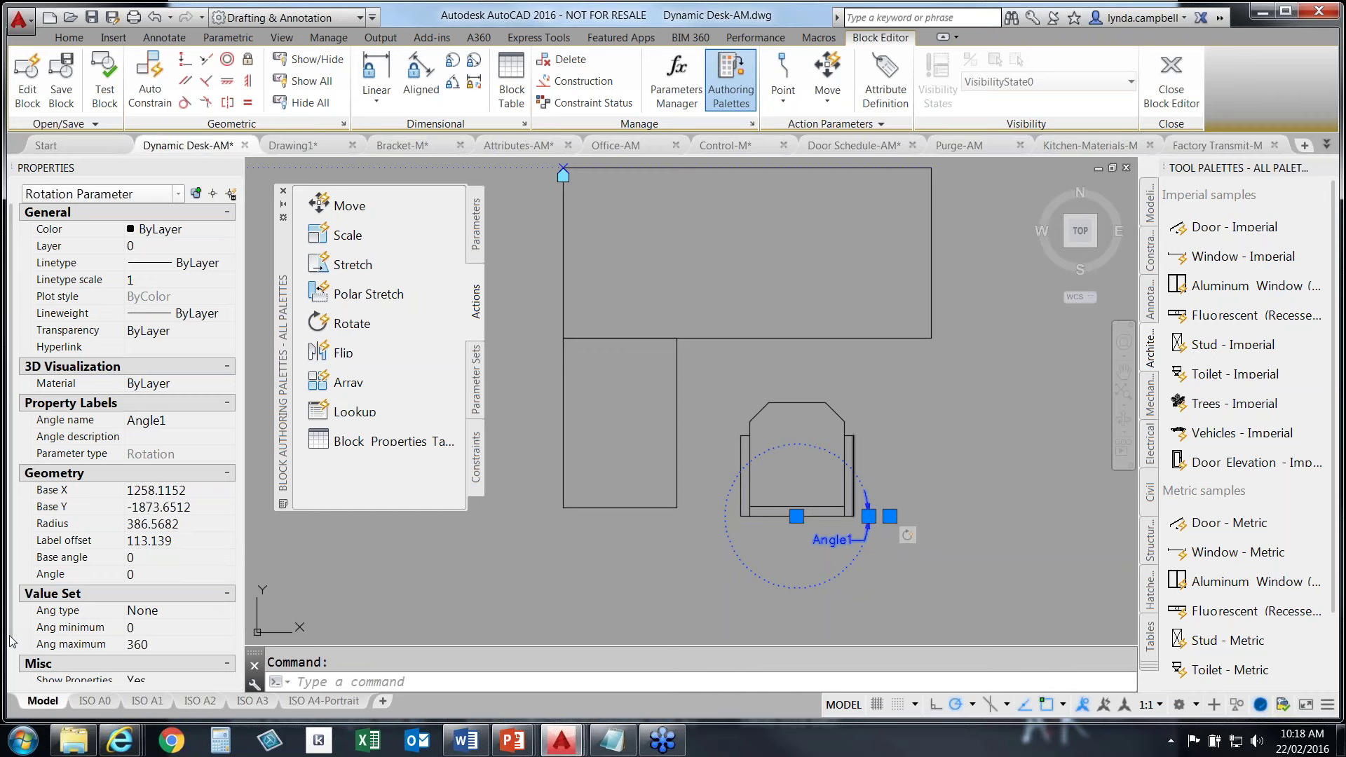
left_click_drag(10, 636, 12, 706)
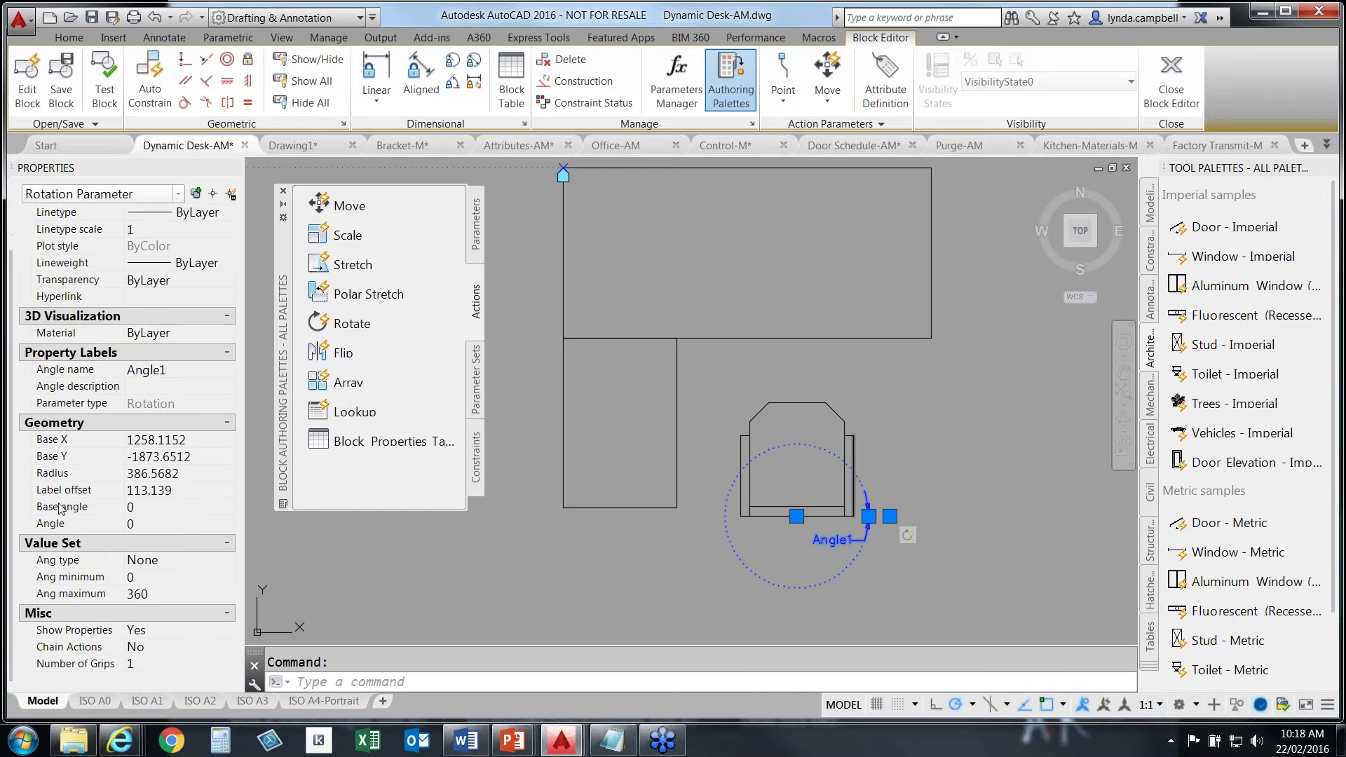
left_click(145, 562)
left_click(229, 561)
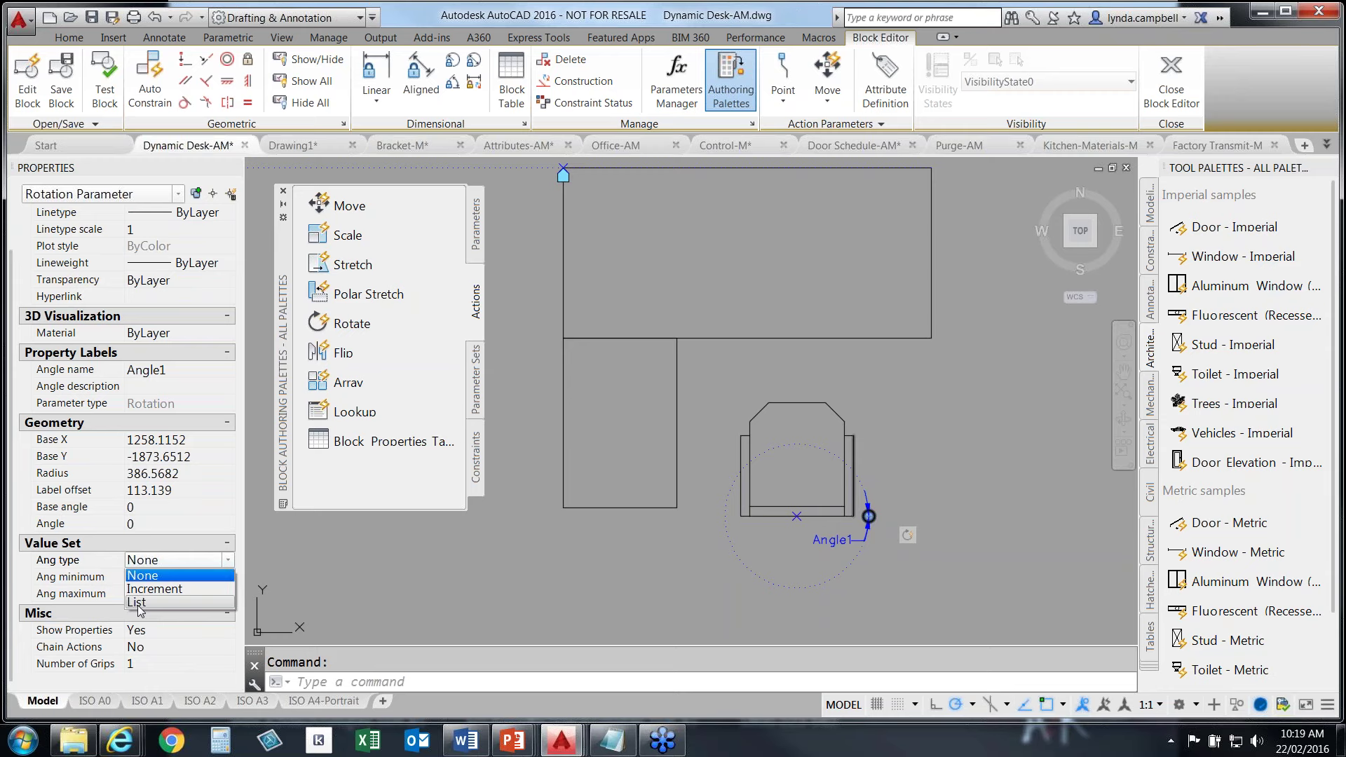
left_click(171, 591)
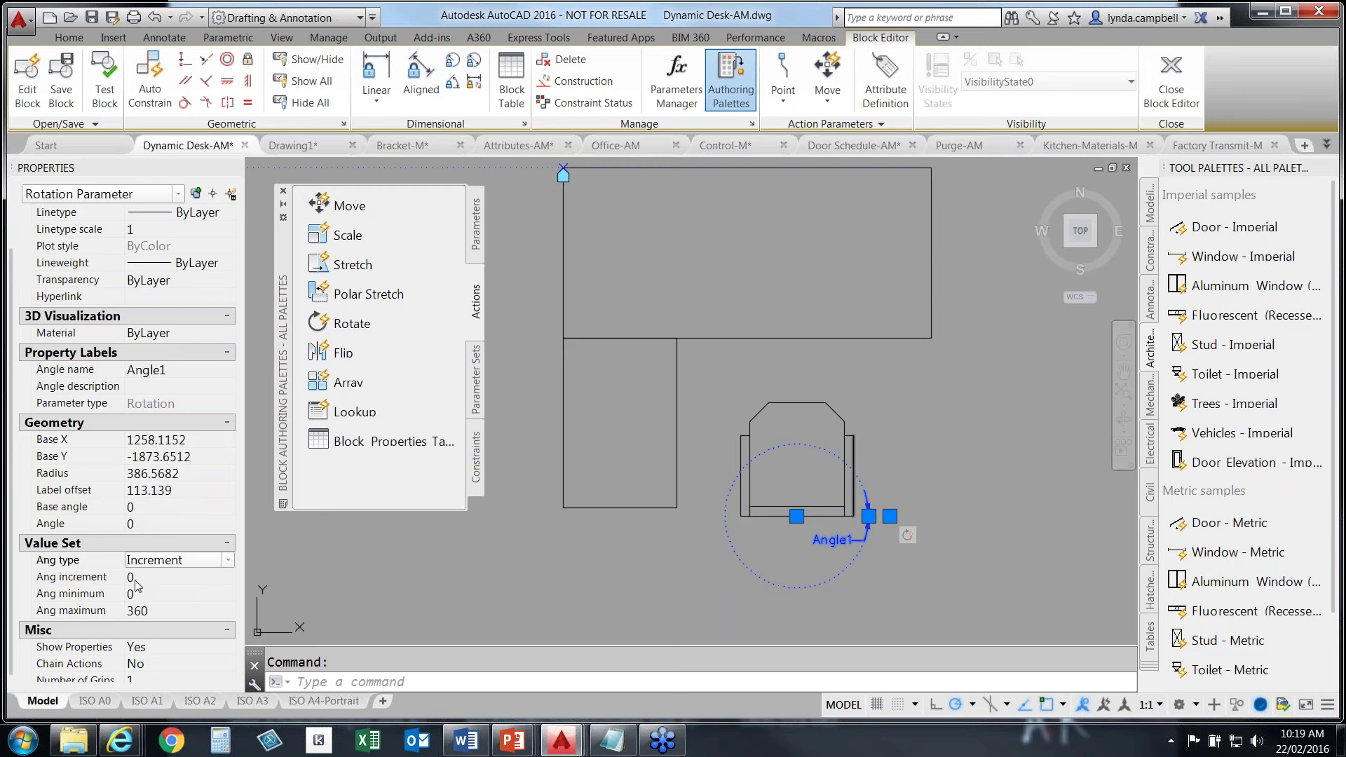
Set the chair rotation parameter's angle increment to 15, keeping the minimum at 0, and set its maximum to 90
left_click(142, 580)
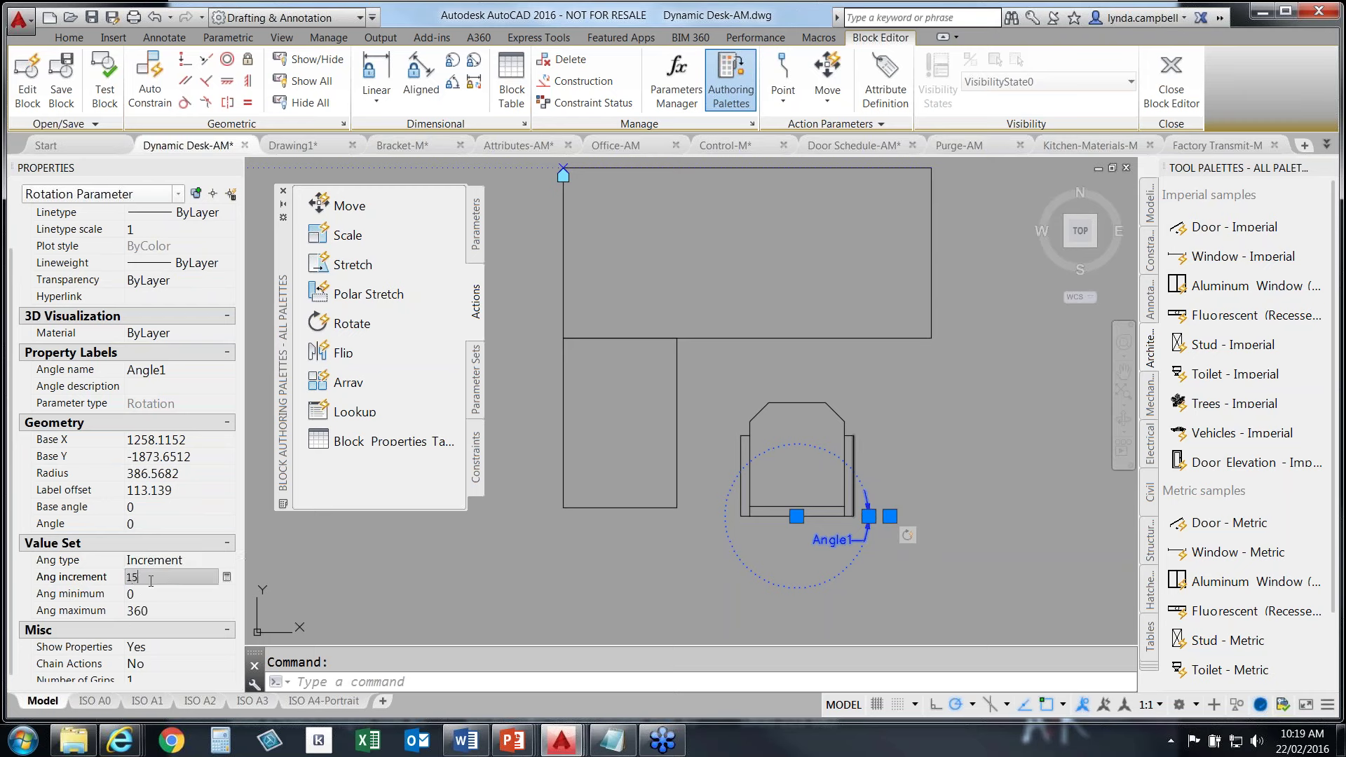
left_click(149, 596)
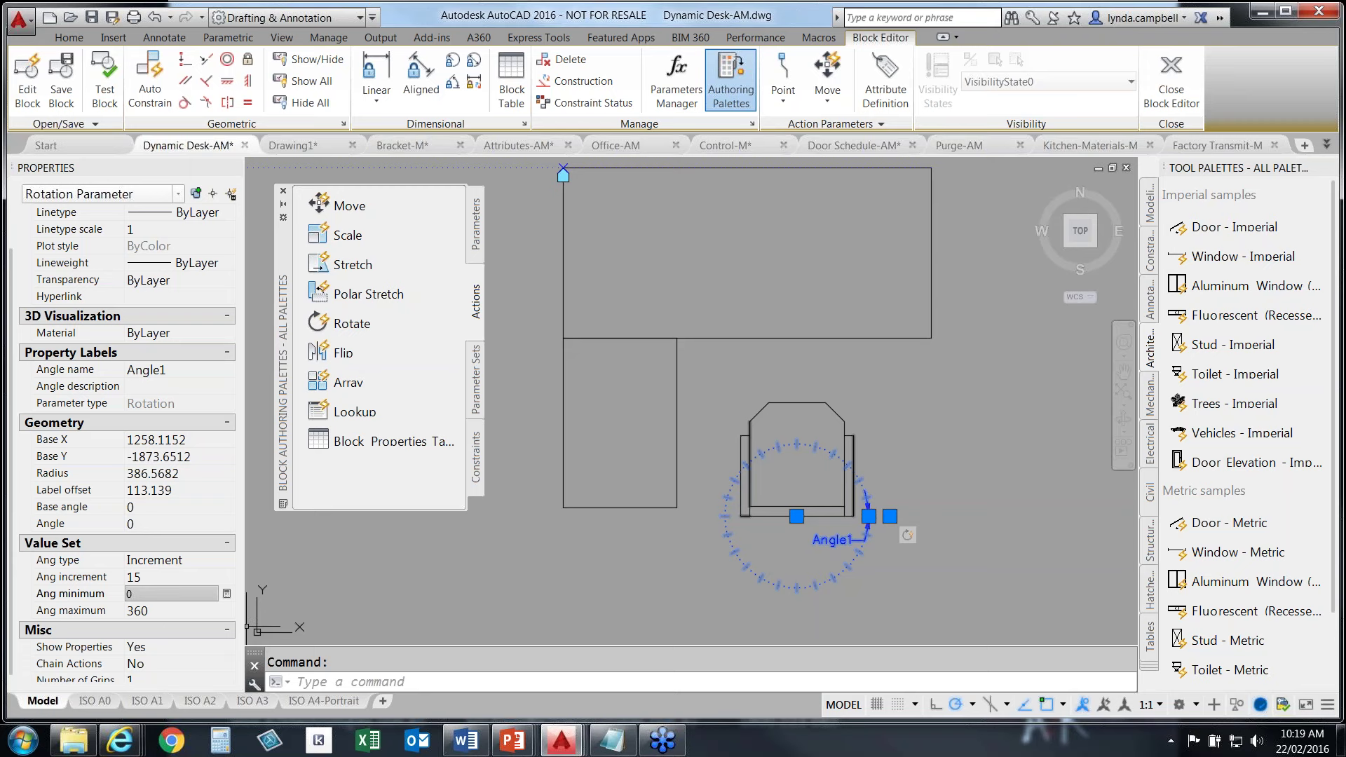
left_click(171, 611)
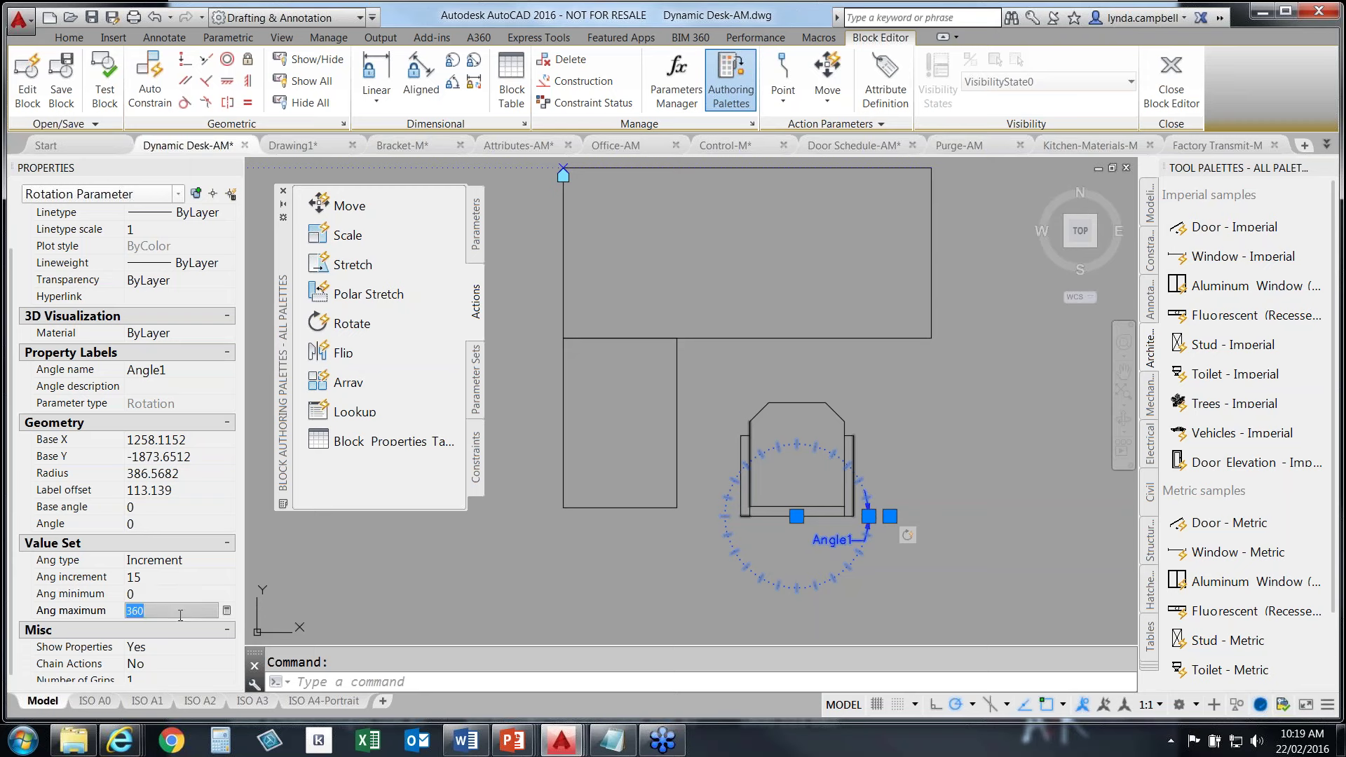
type("90")
key("Return")
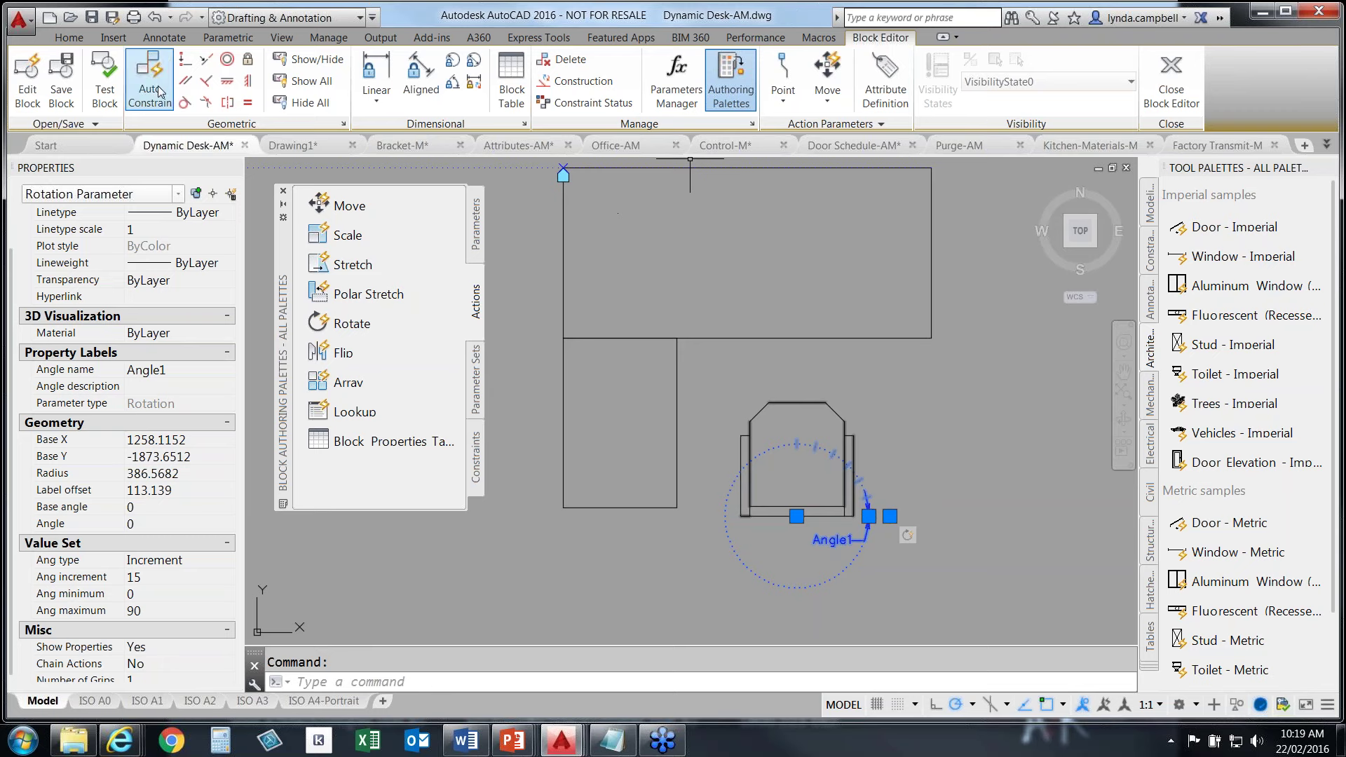
Test the Desk Unit block and preview the chair's rotation with its rotation grip, without committing an angle
left_click(105, 103)
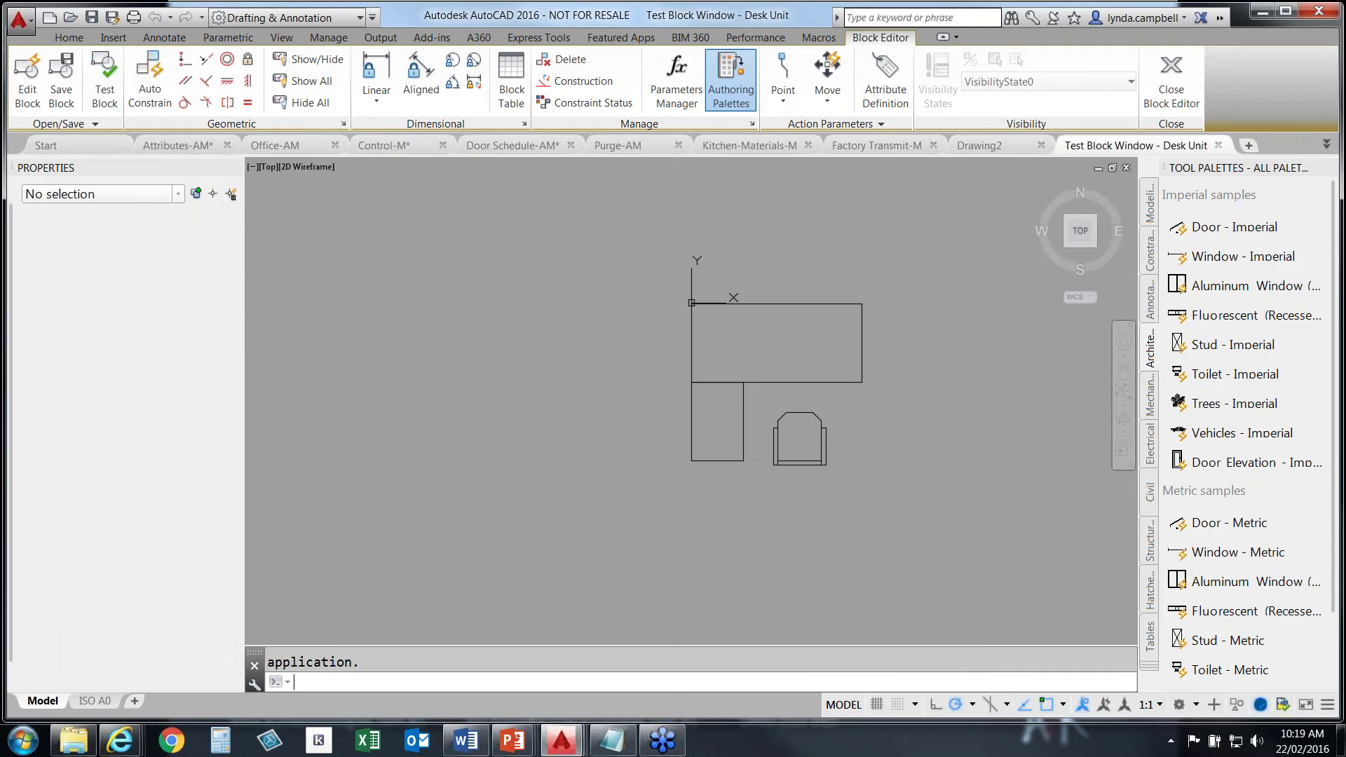
left_click(831, 449)
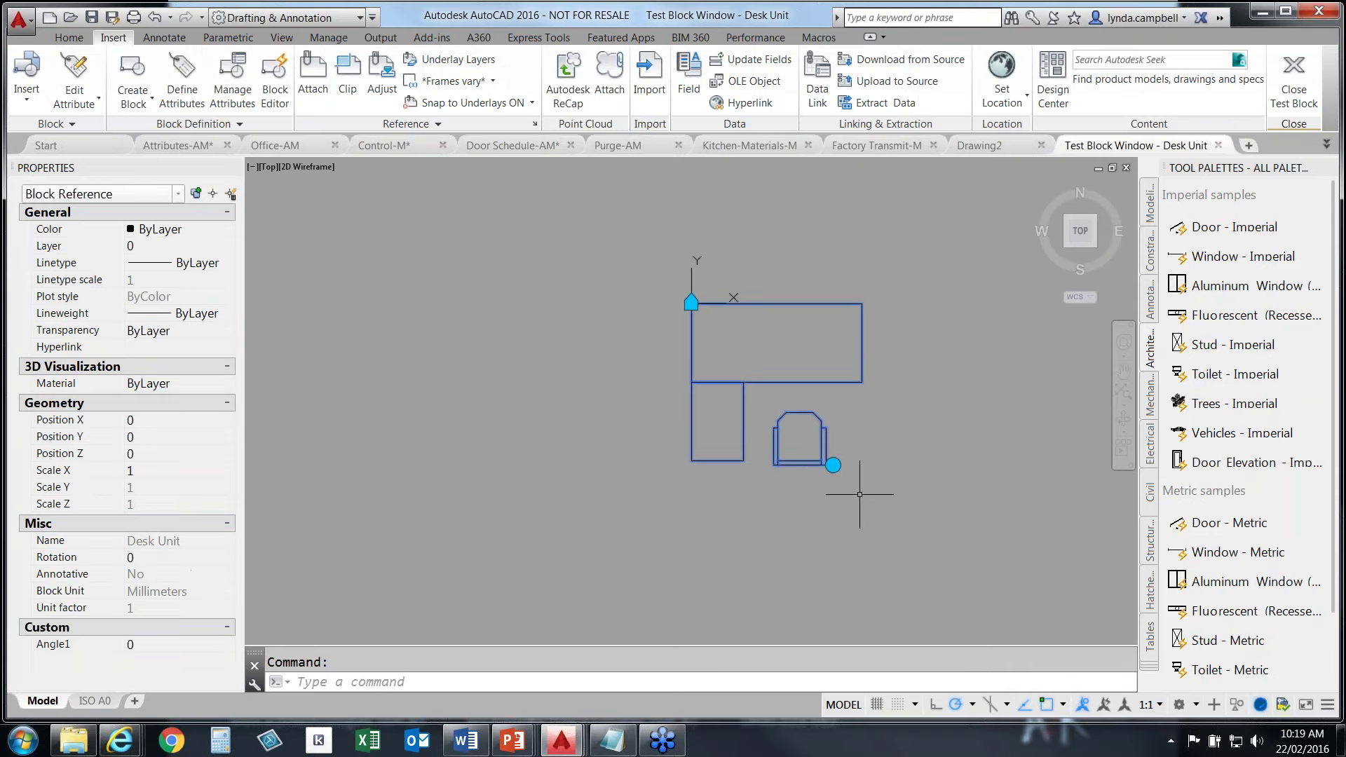
left_click(833, 465)
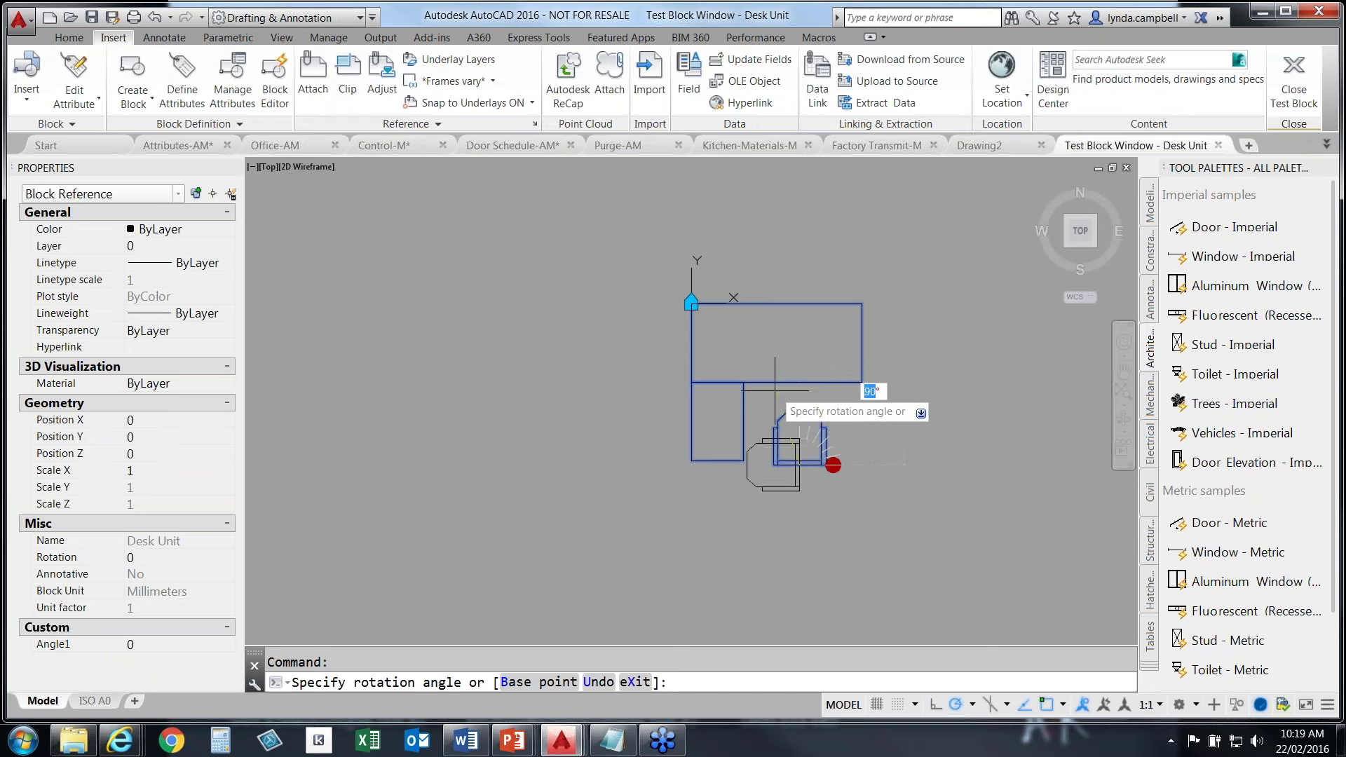
key("Escape")
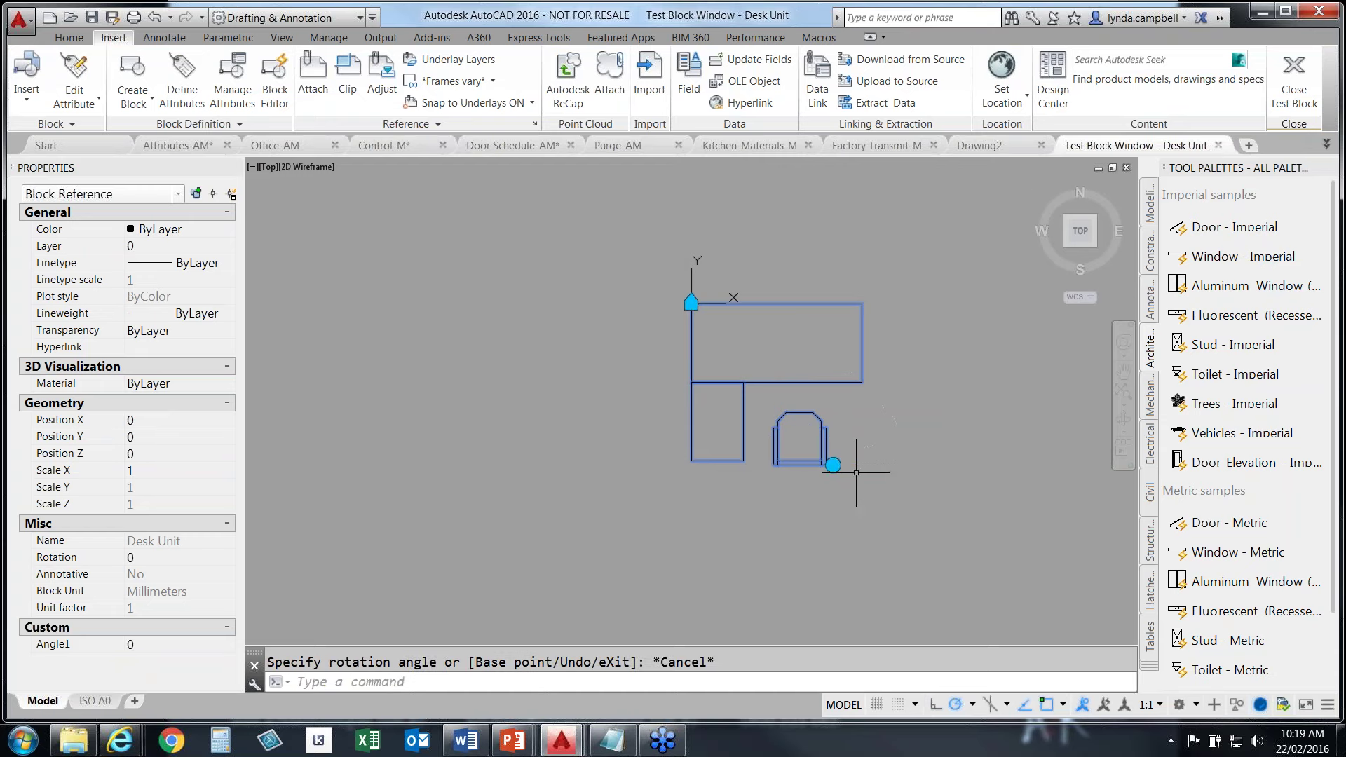
Close the test block window and switch back to the Dynamic Desk-AM drawing
left_click(1296, 90)
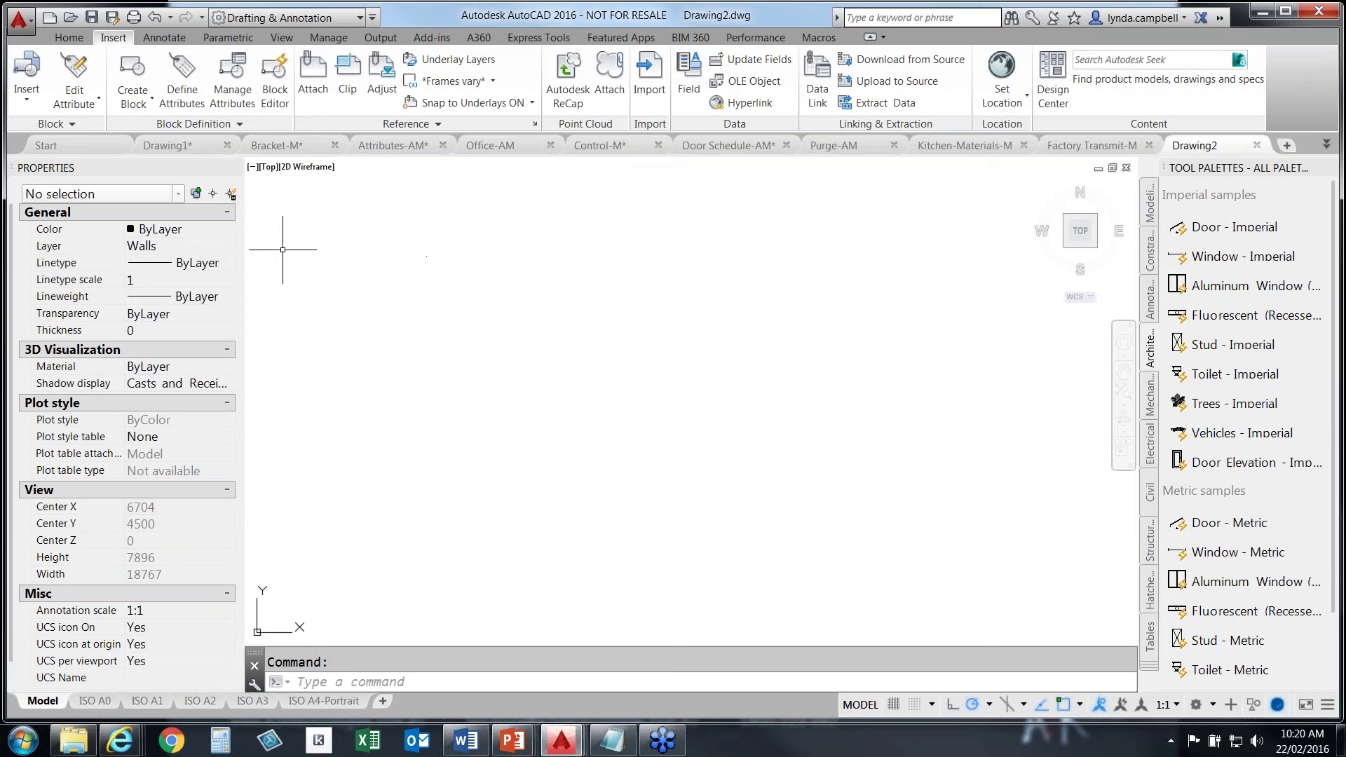
left_click(1327, 144)
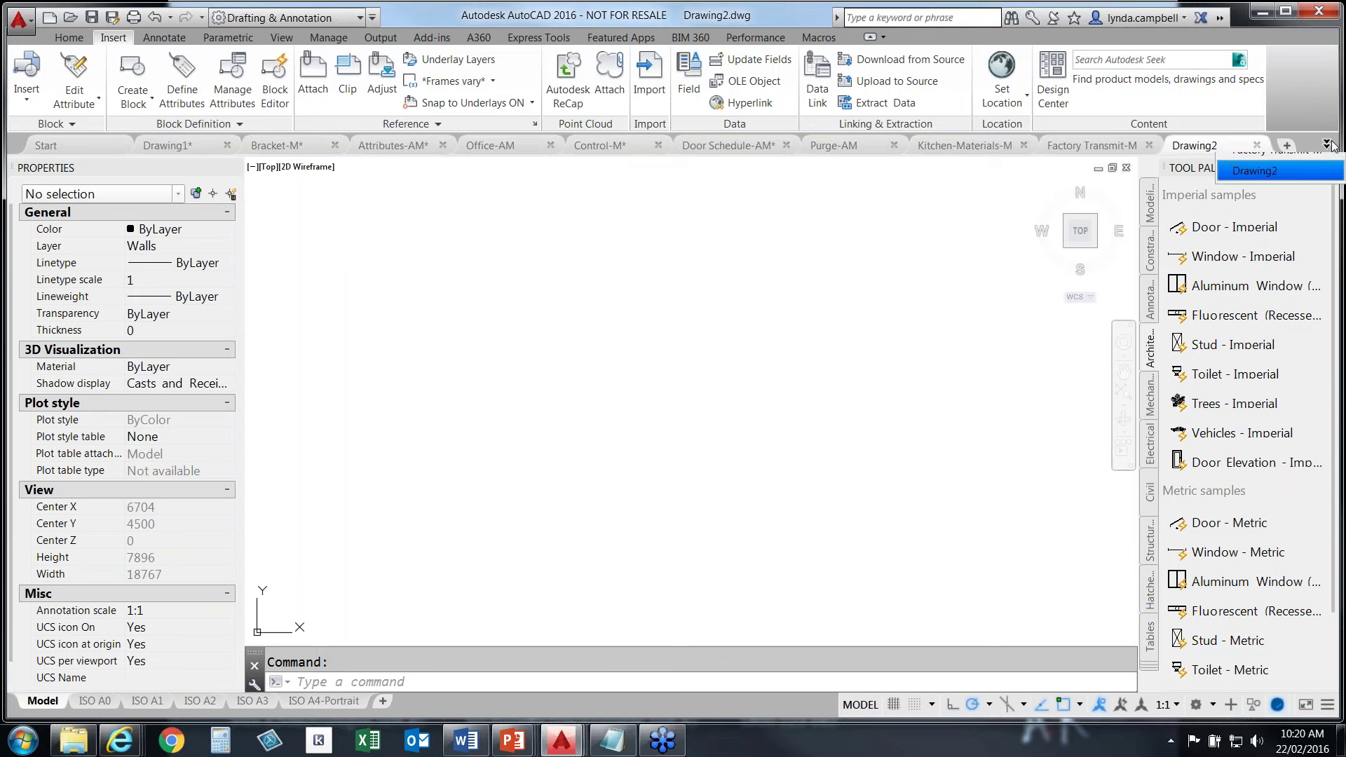
left_click(1277, 217)
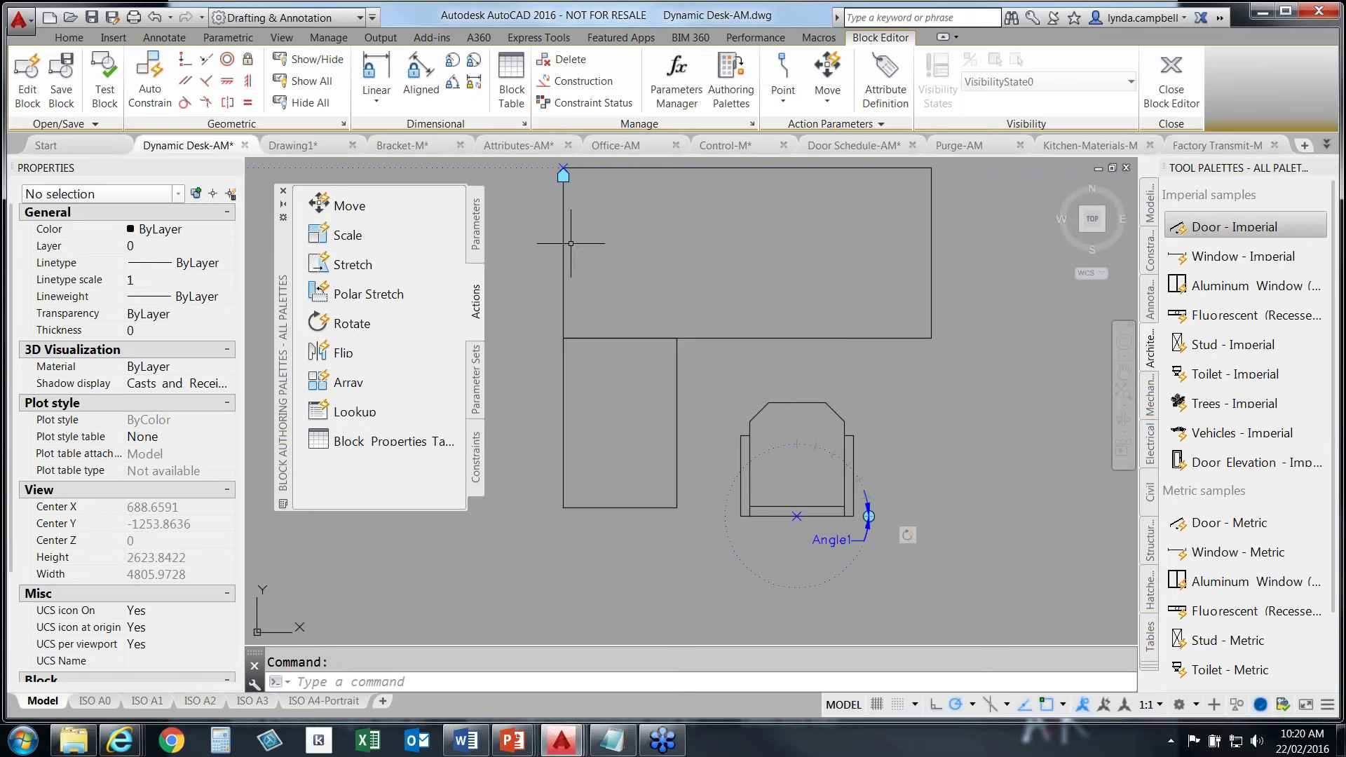
Add a Flip Set with its vertical reflection line starting at the return desk's lower-left corner and its label just below that corner
middle_click_drag(771, 259, 822, 296)
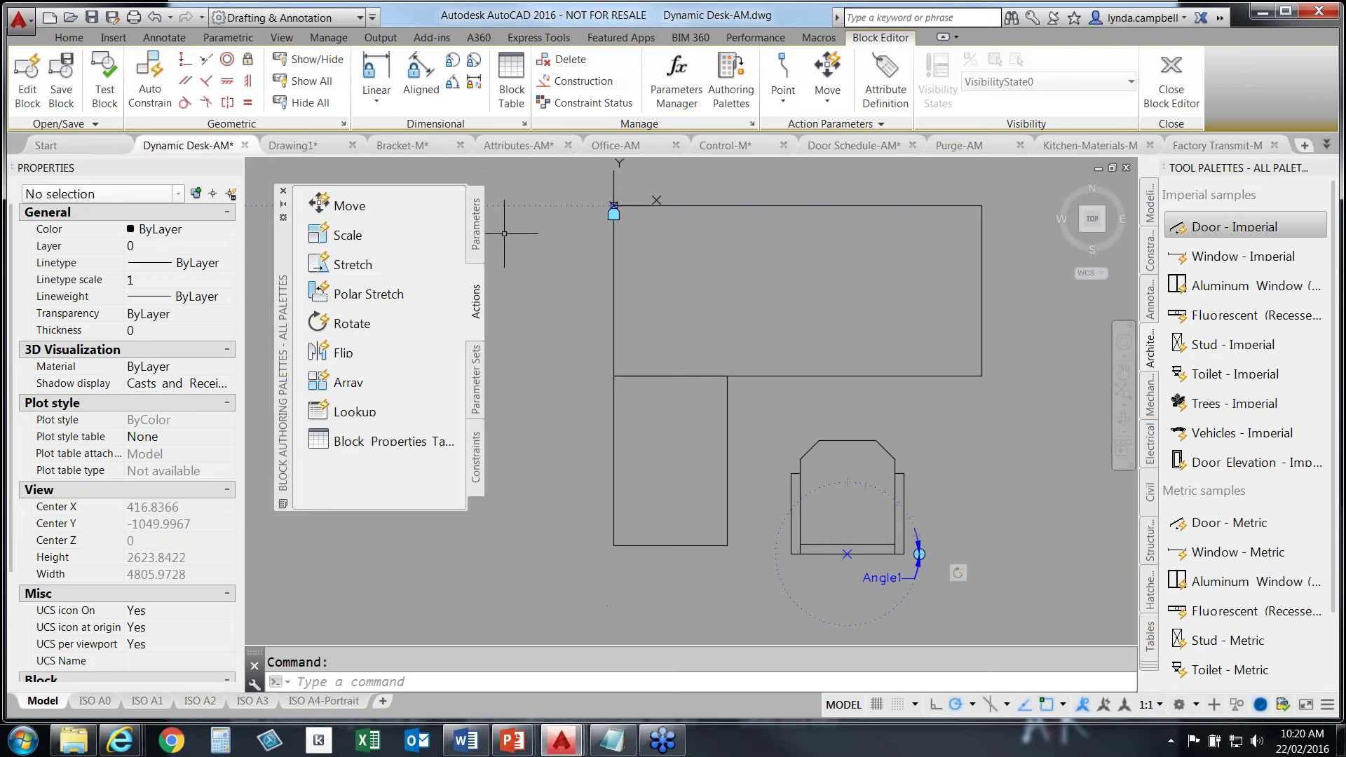
left_click(472, 225)
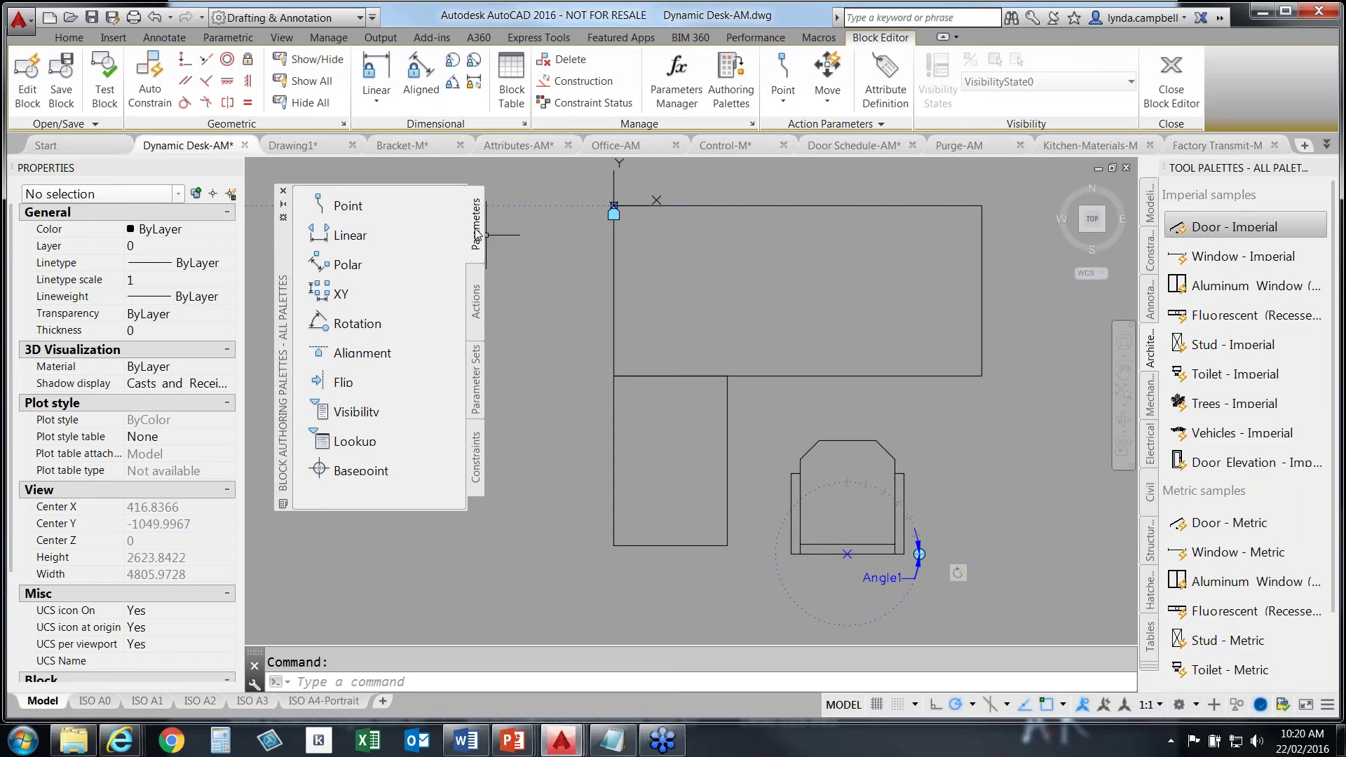
left_click(477, 303)
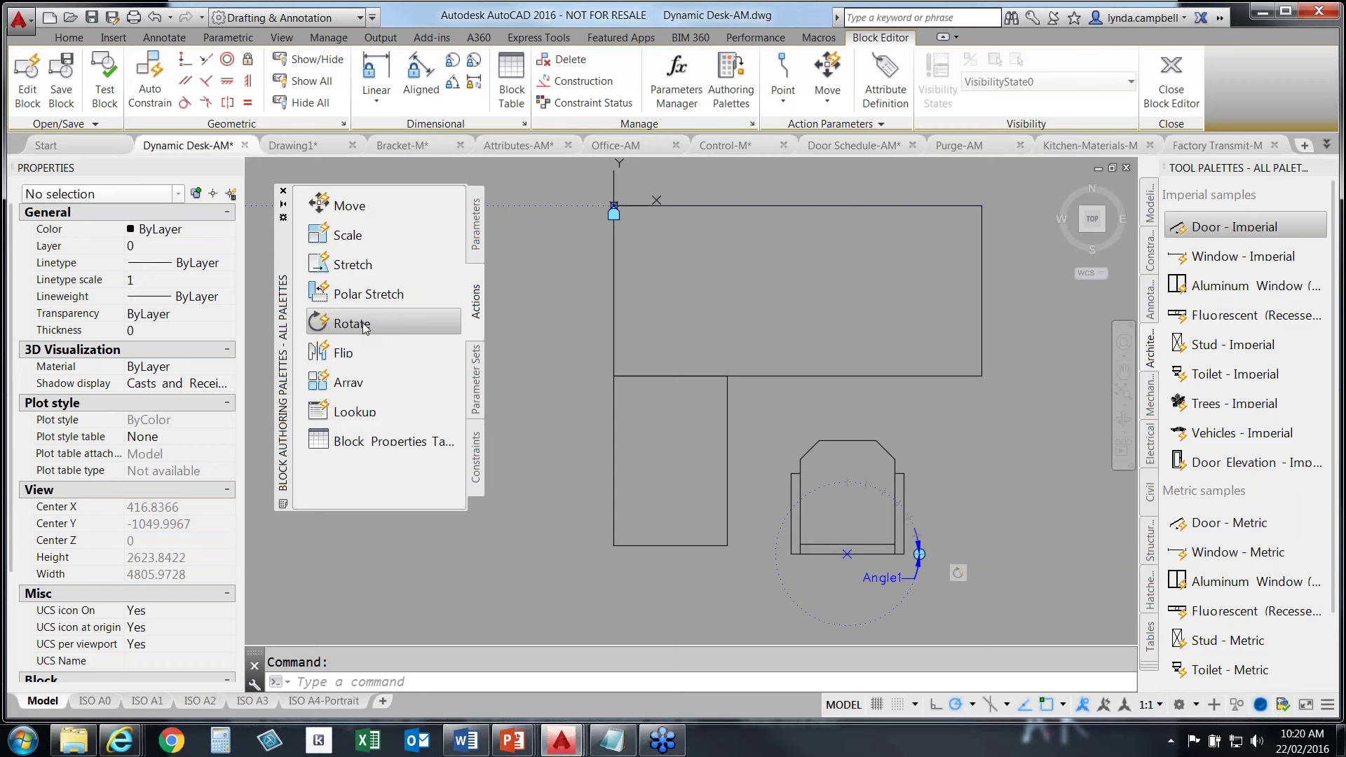
left_click(476, 382)
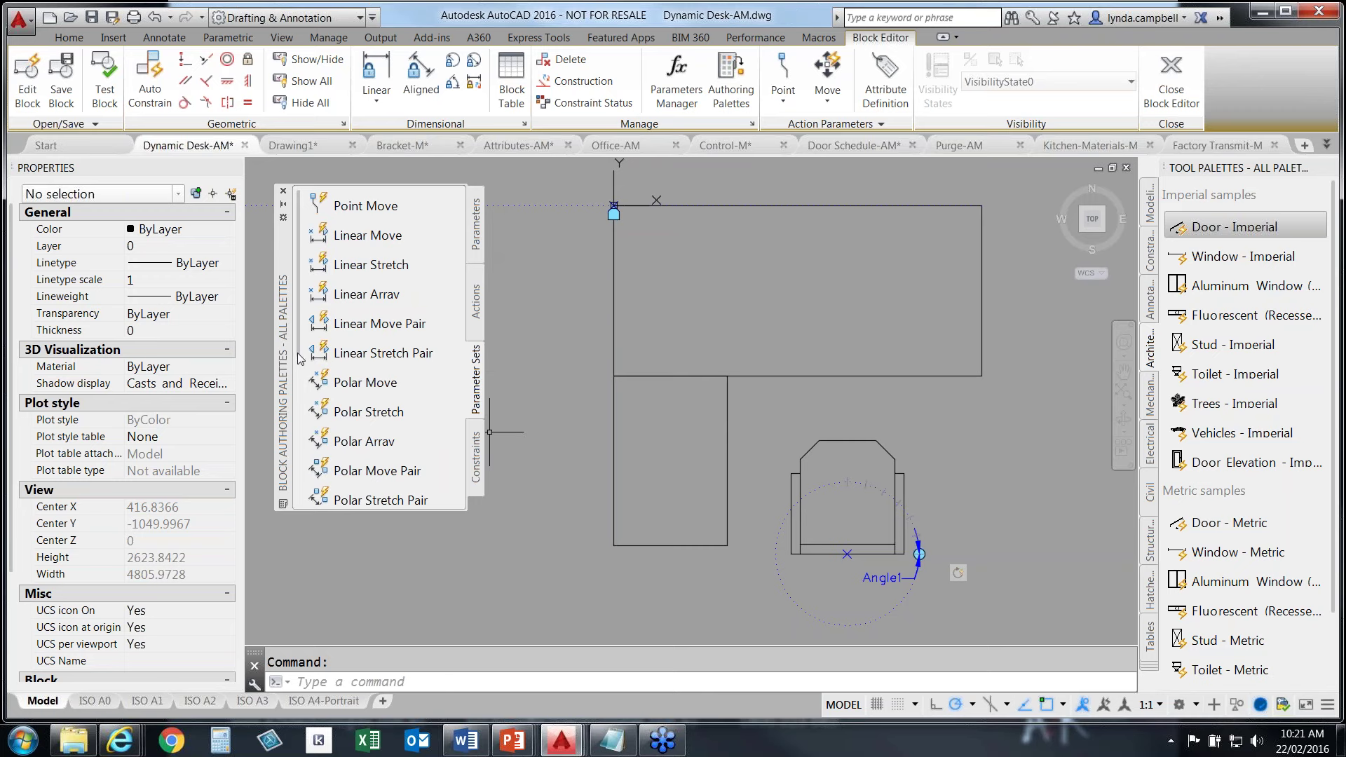
scroll(300, 357, "down", 5)
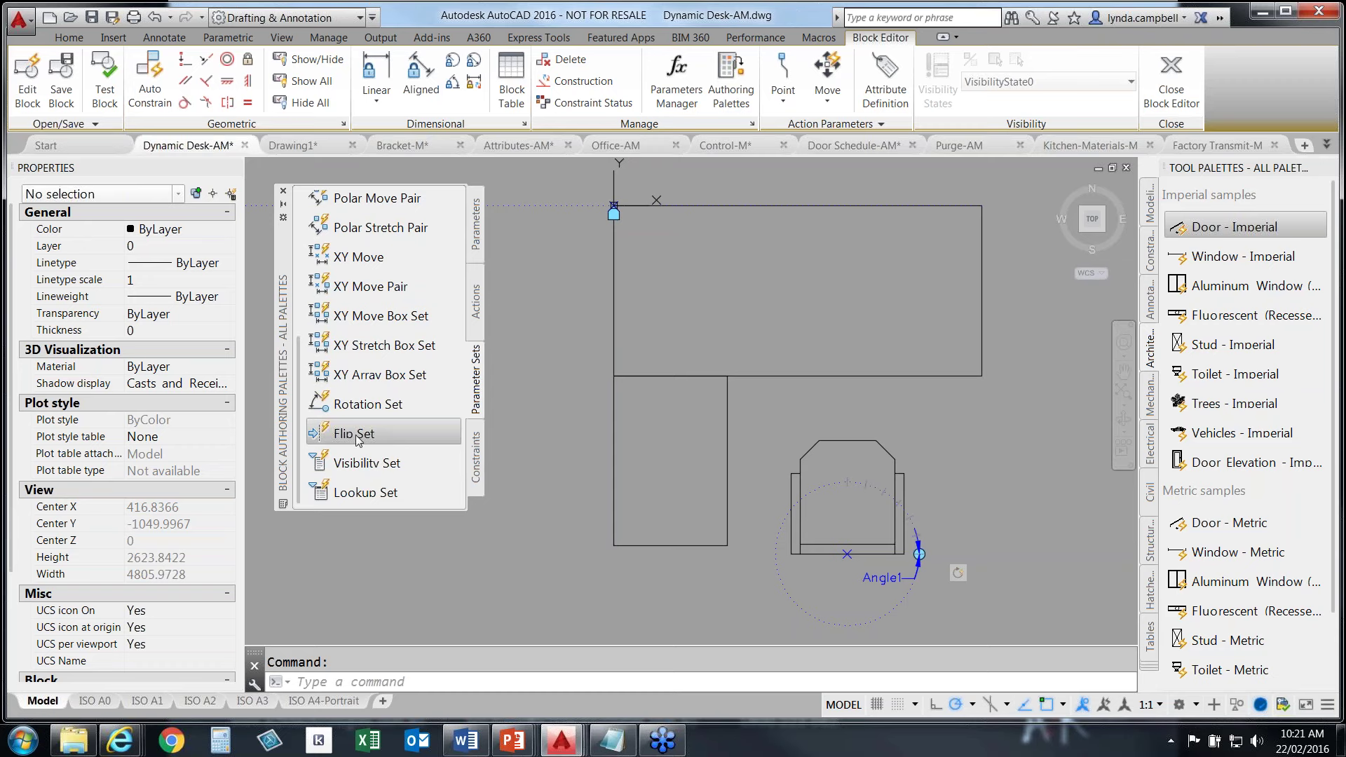
left_click(356, 435)
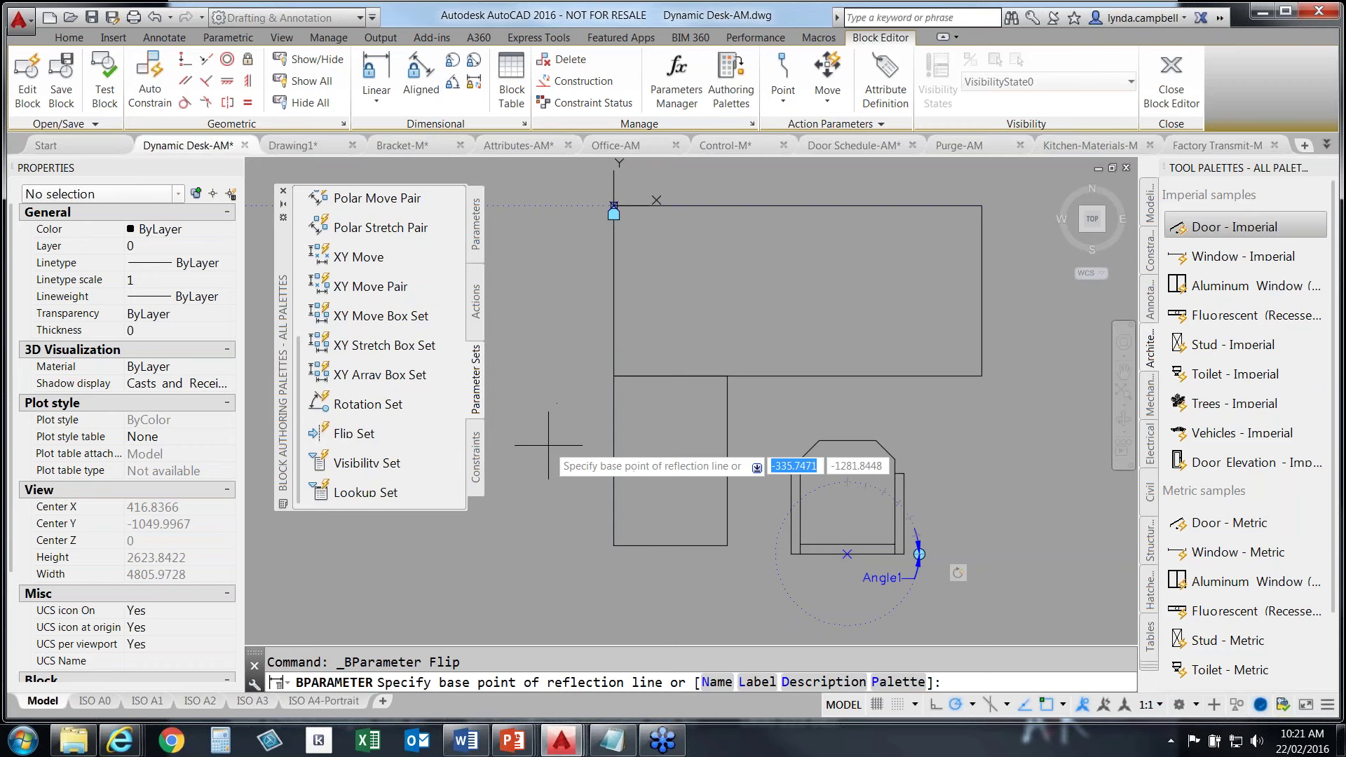
left_click(614, 546)
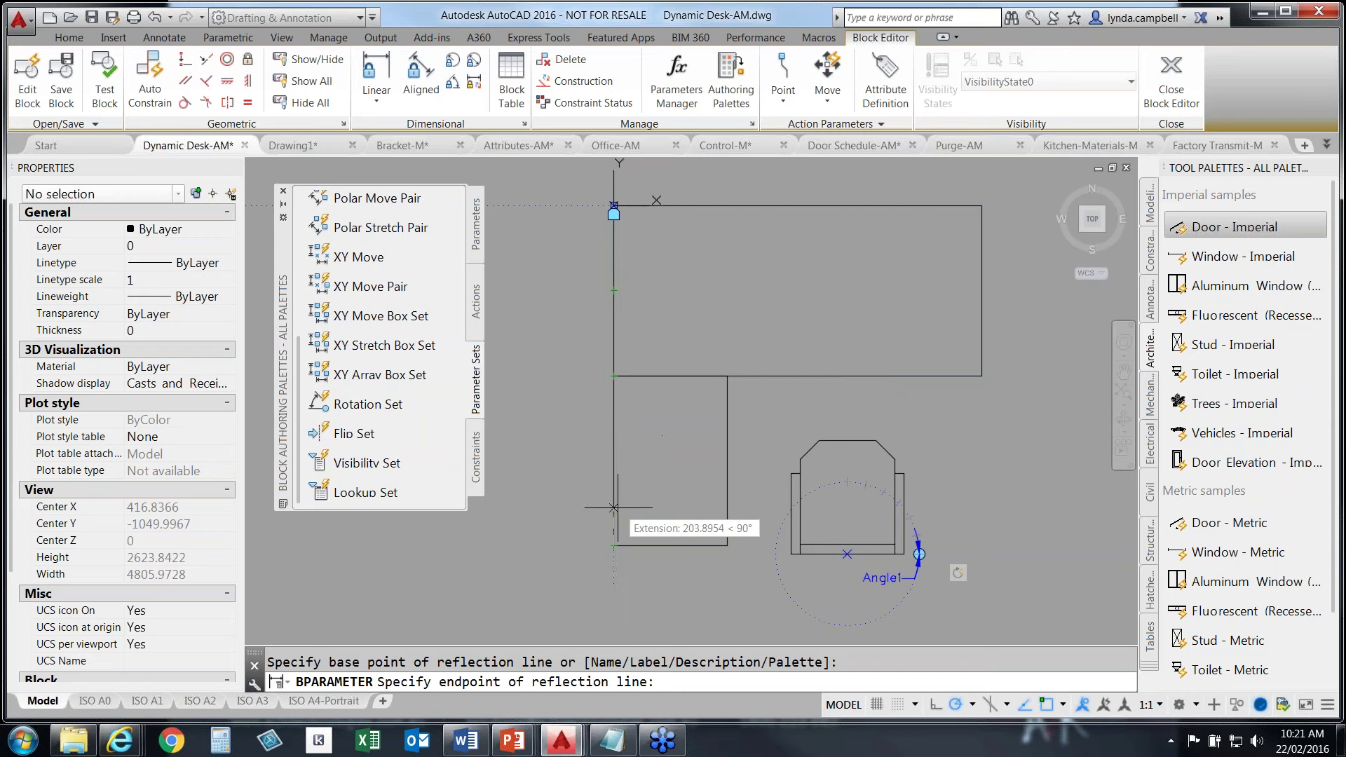
left_click(614, 481)
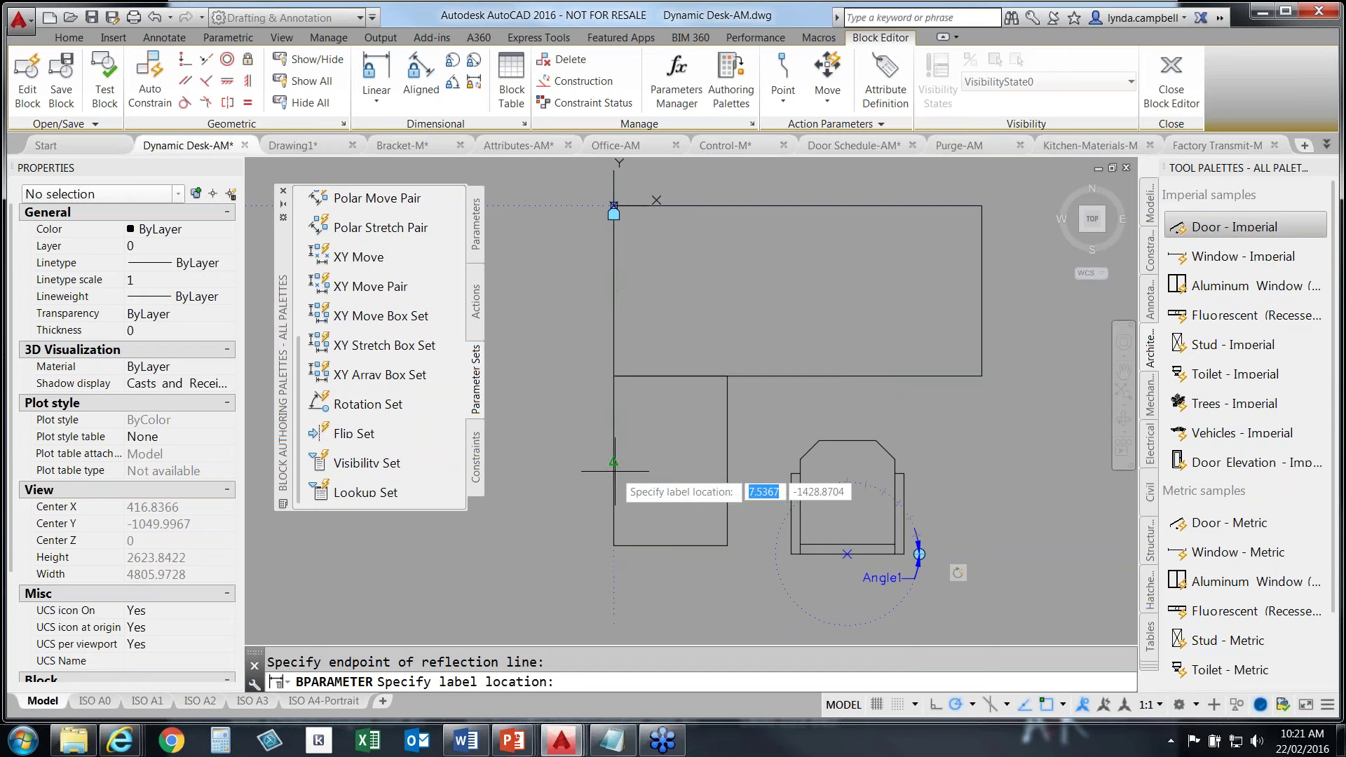
left_click(614, 569)
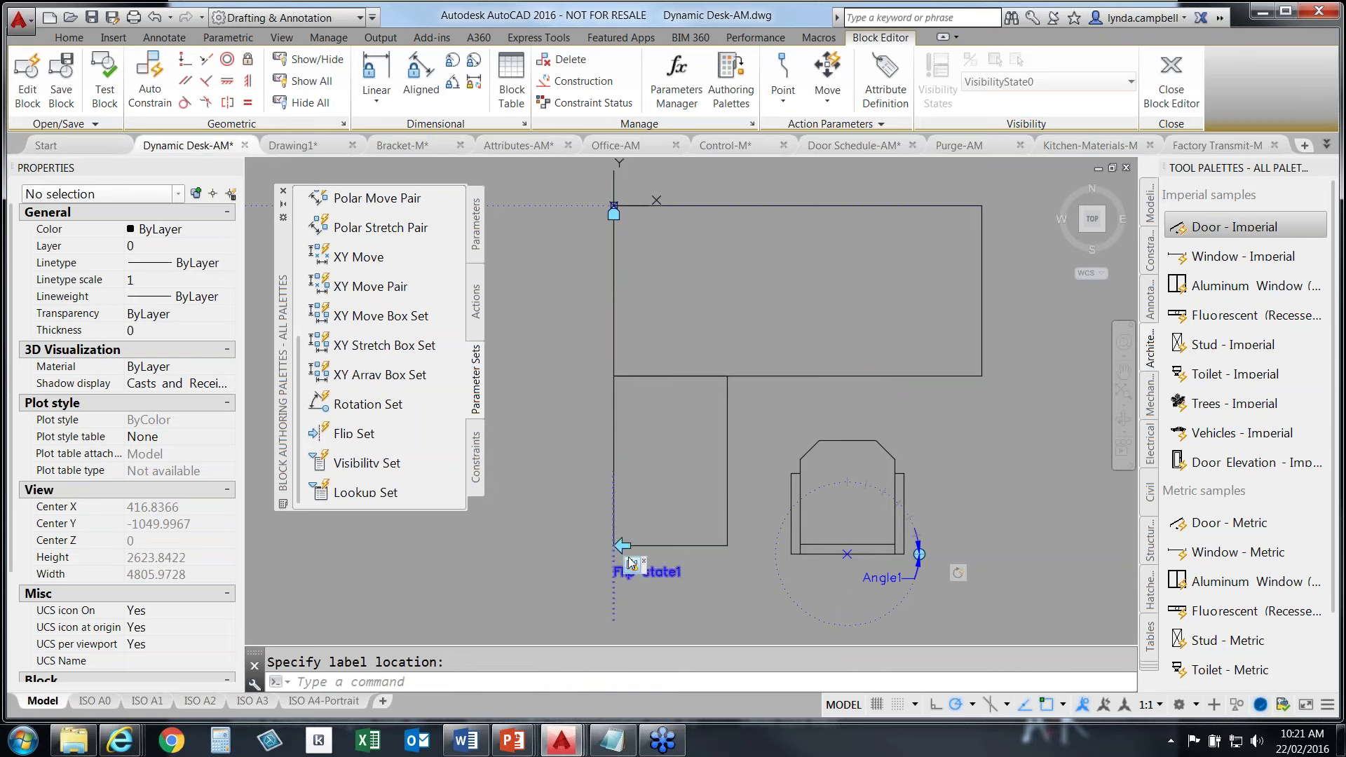
Move the flip grip up to the midpoint of the main desk's left edge
left_click(620, 546)
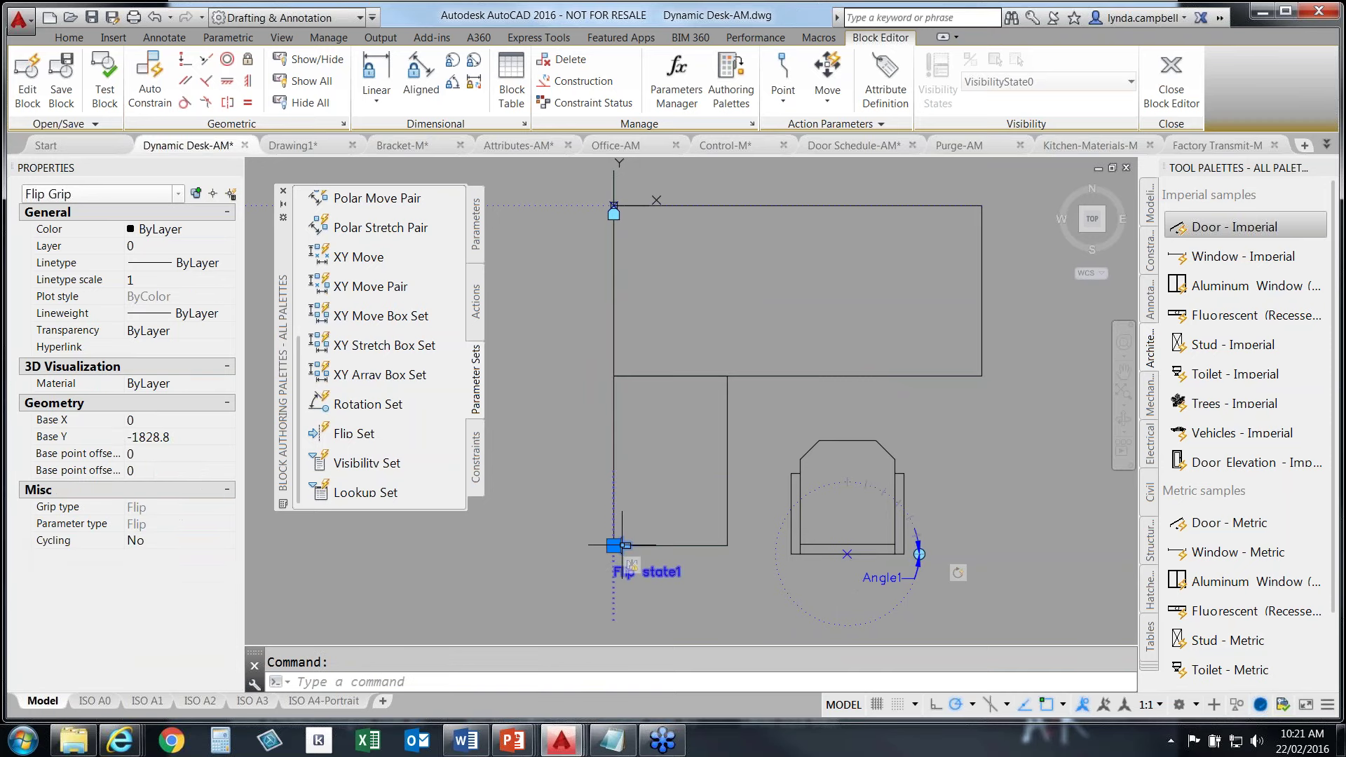
left_click(617, 546)
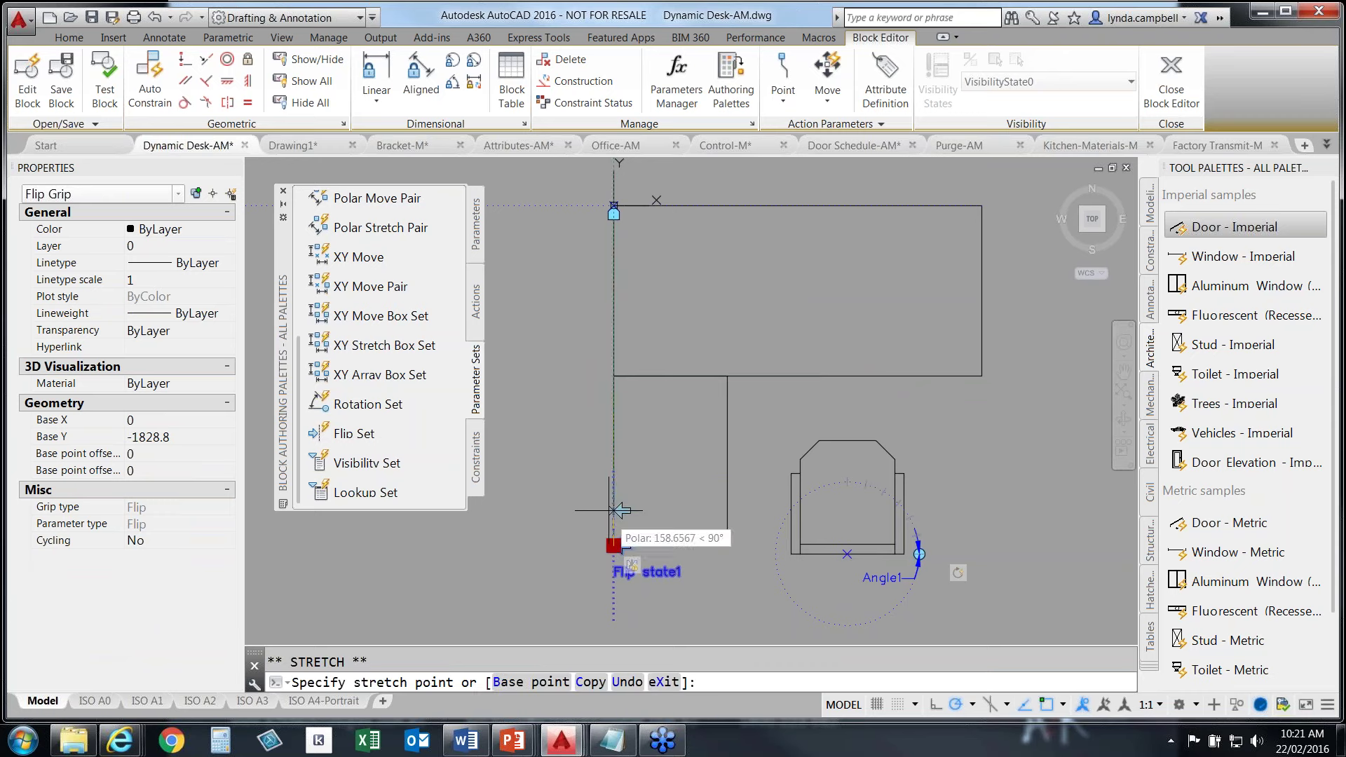
left_click(615, 289)
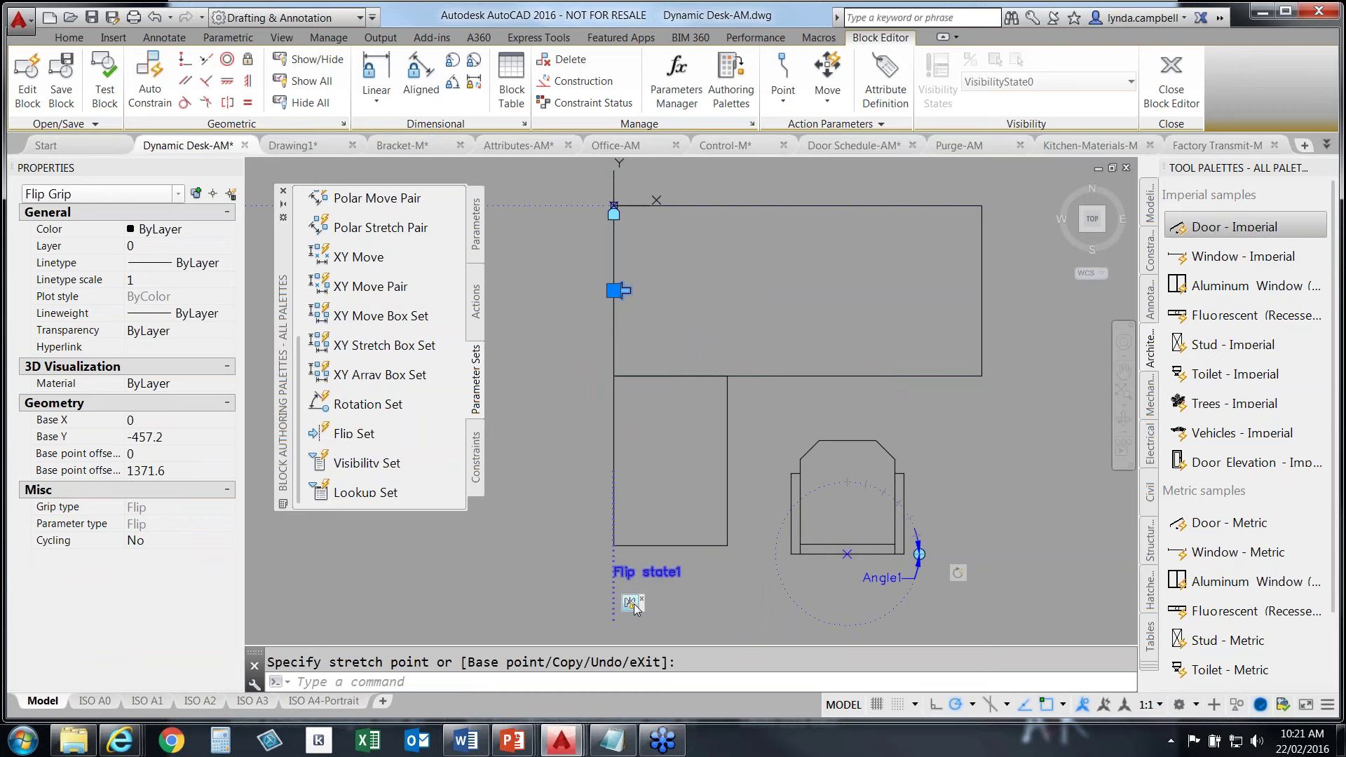
Define a new selection set for the flip action that contains the desks, the chair and all the parameters
right_click(634, 603)
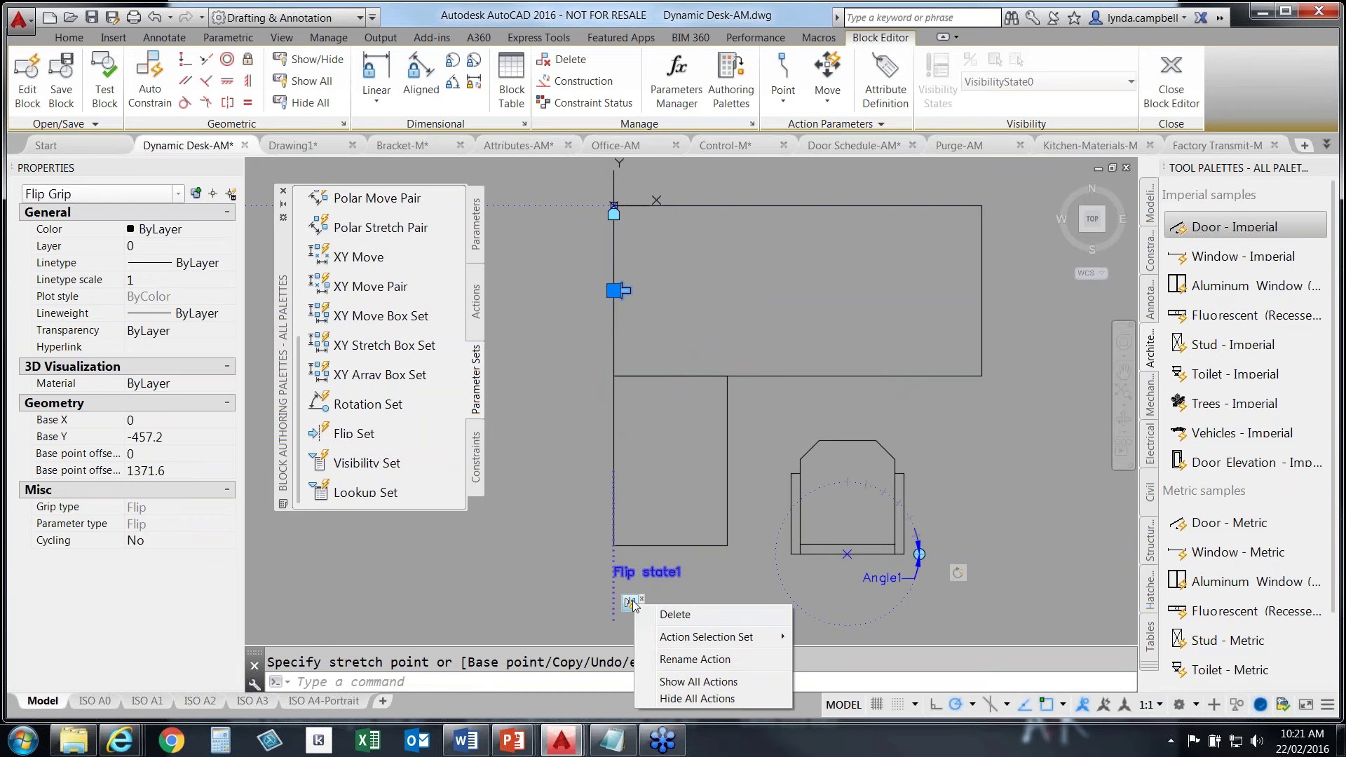
mouse_move(704, 642)
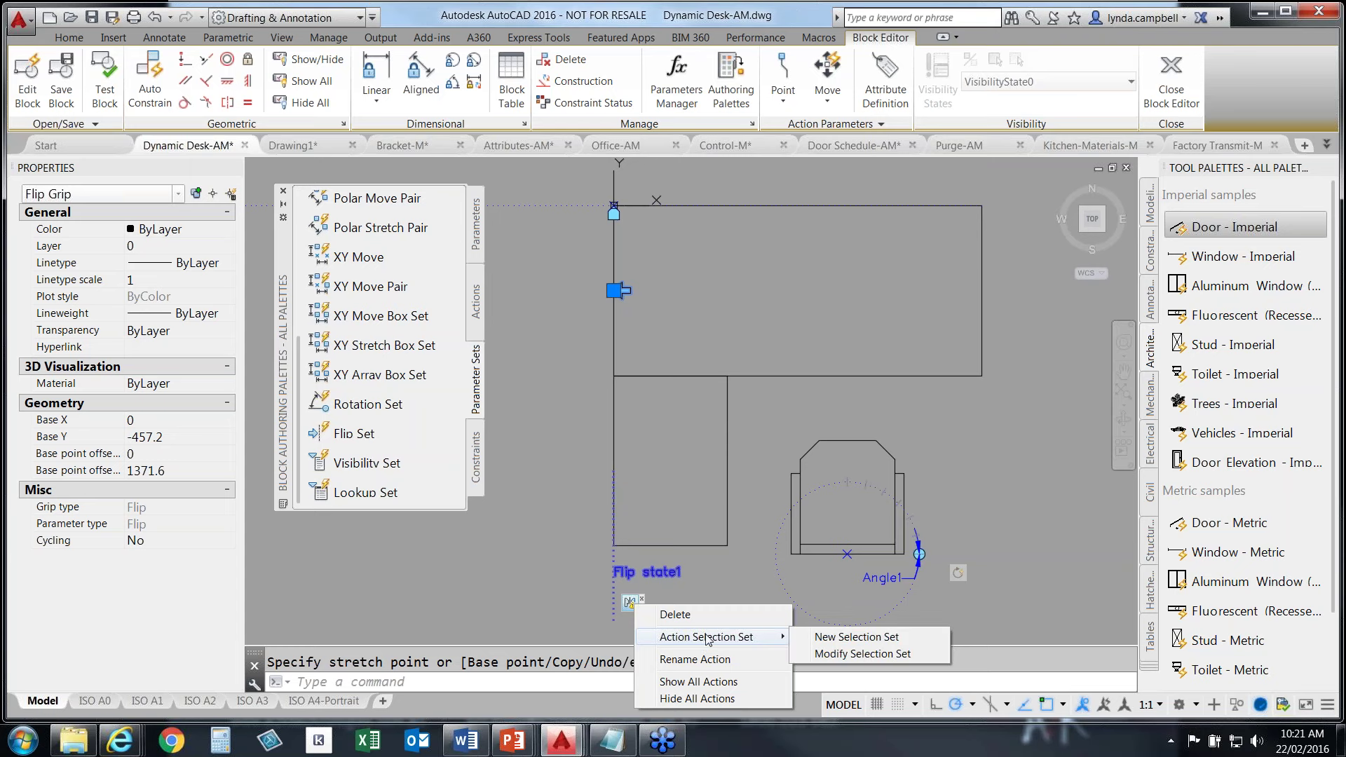
left_click(883, 638)
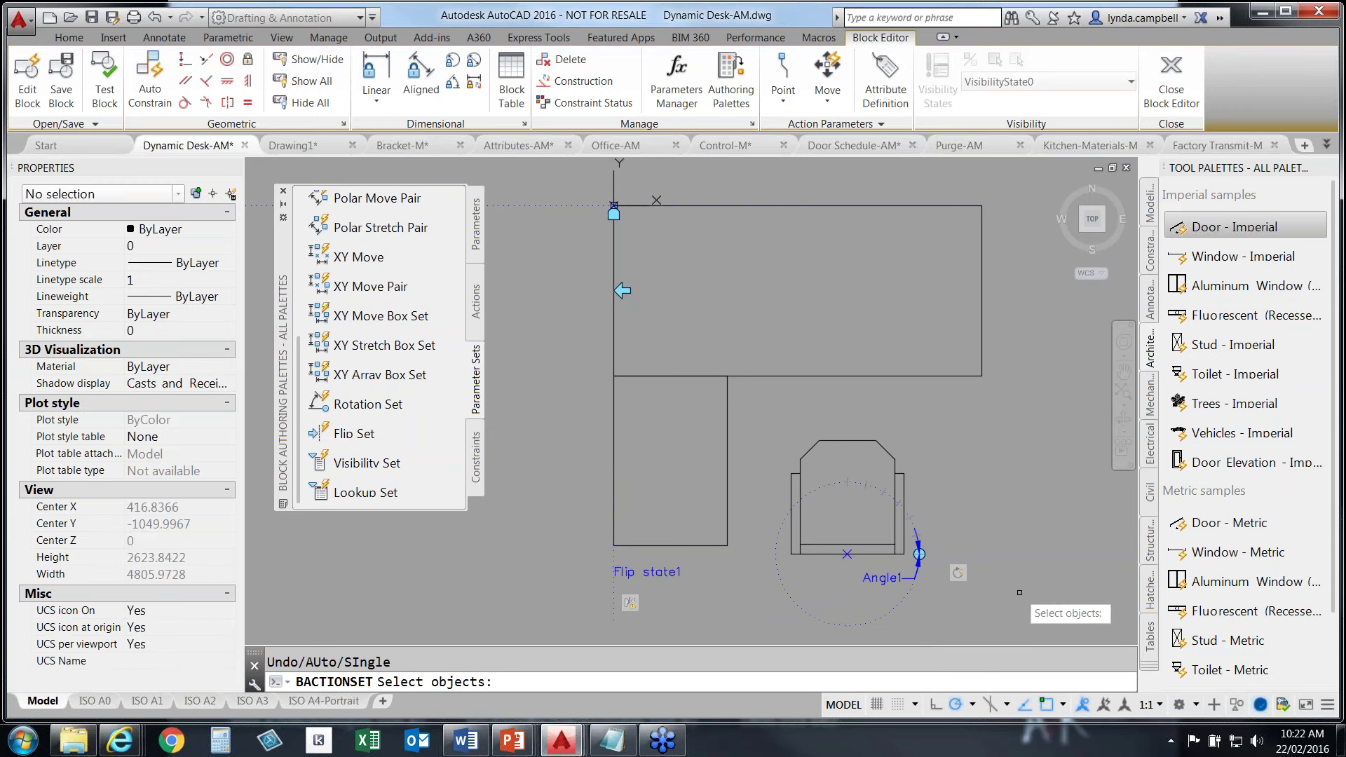
scroll(1026, 595, "down", 2)
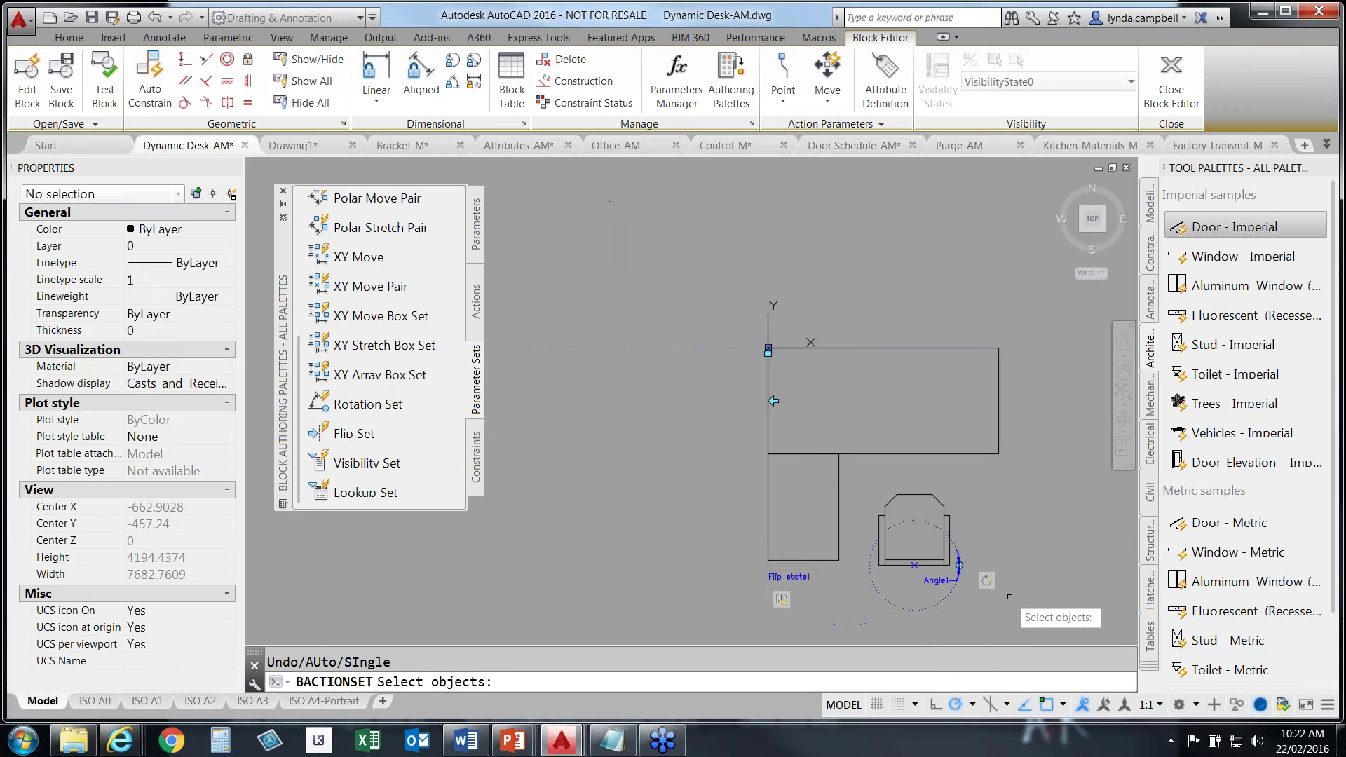
middle_click_drag(1010, 598, 974, 510)
left_click(1032, 570)
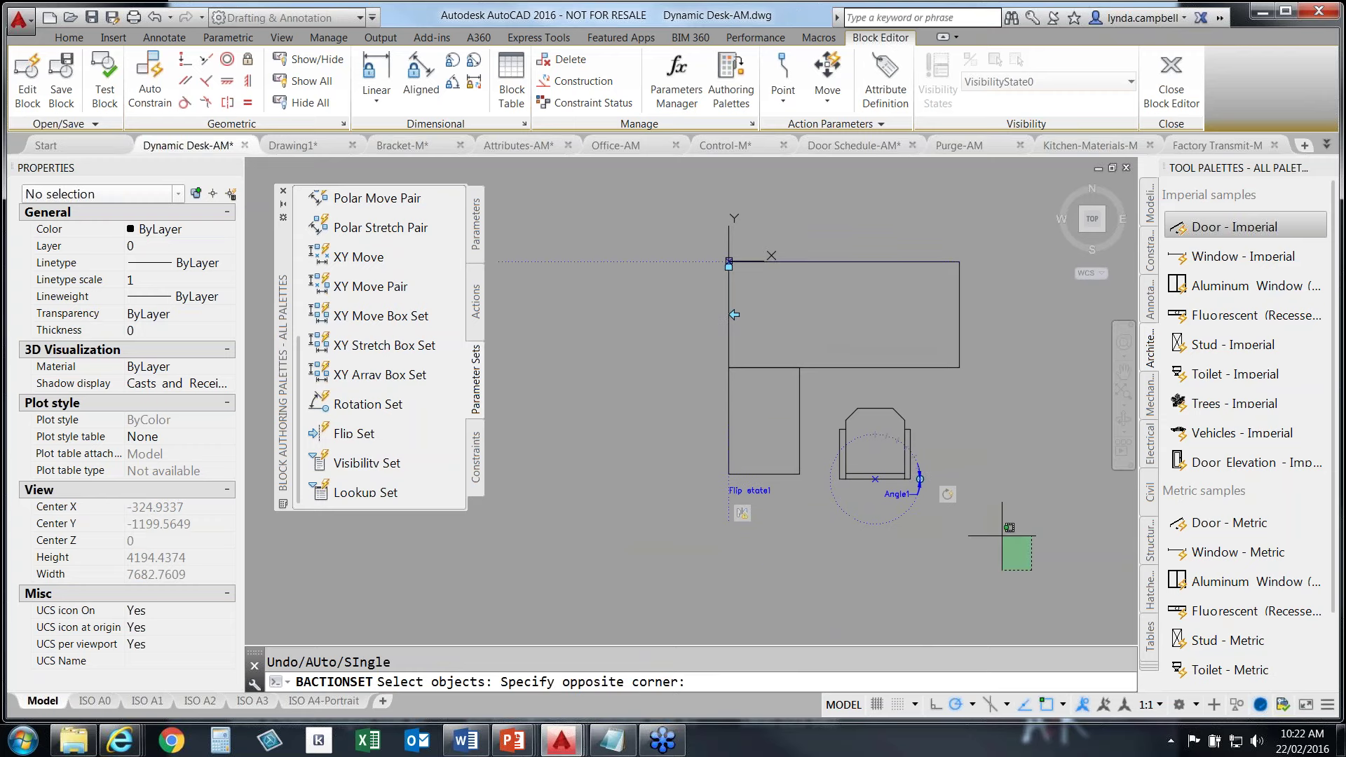
left_click(633, 181)
key("Return")
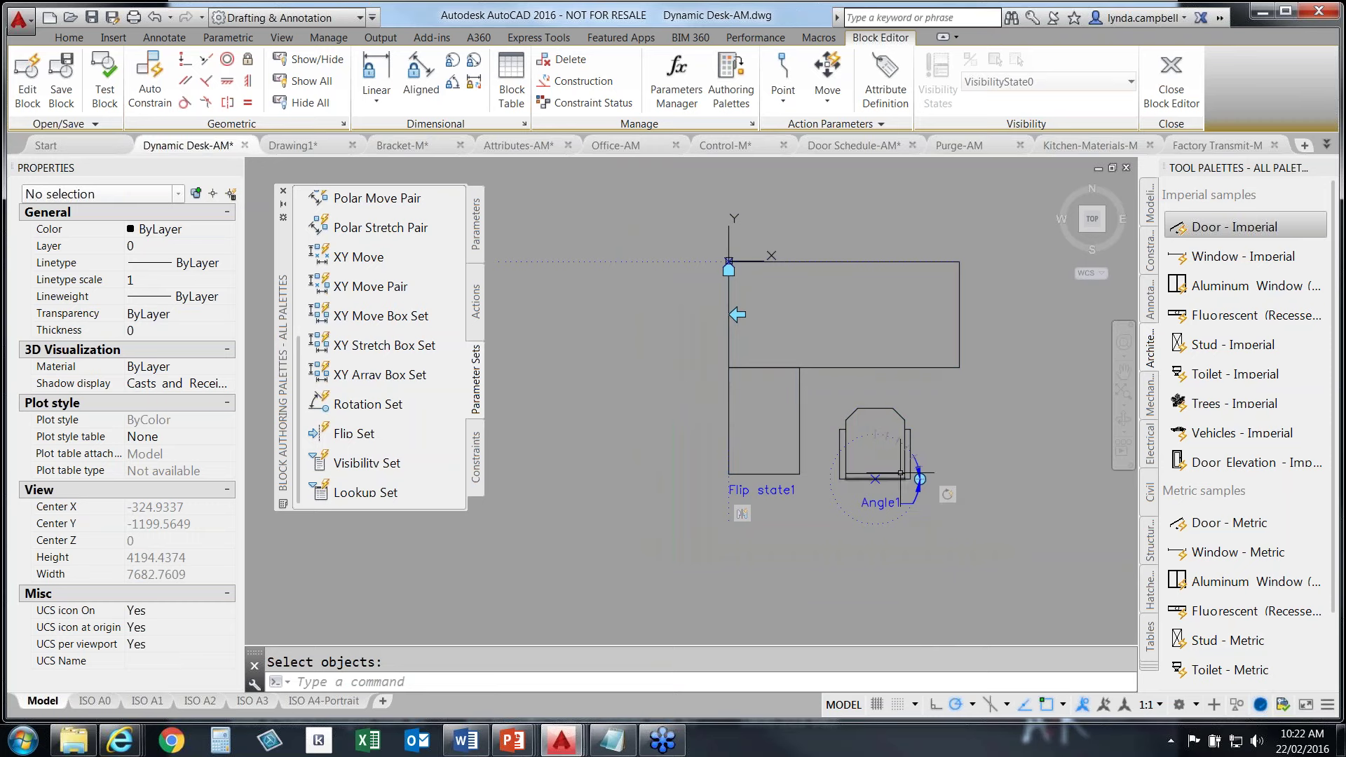
Save the Desk Unit block definition and close the Block Editor
scroll(879, 413, "up", 2)
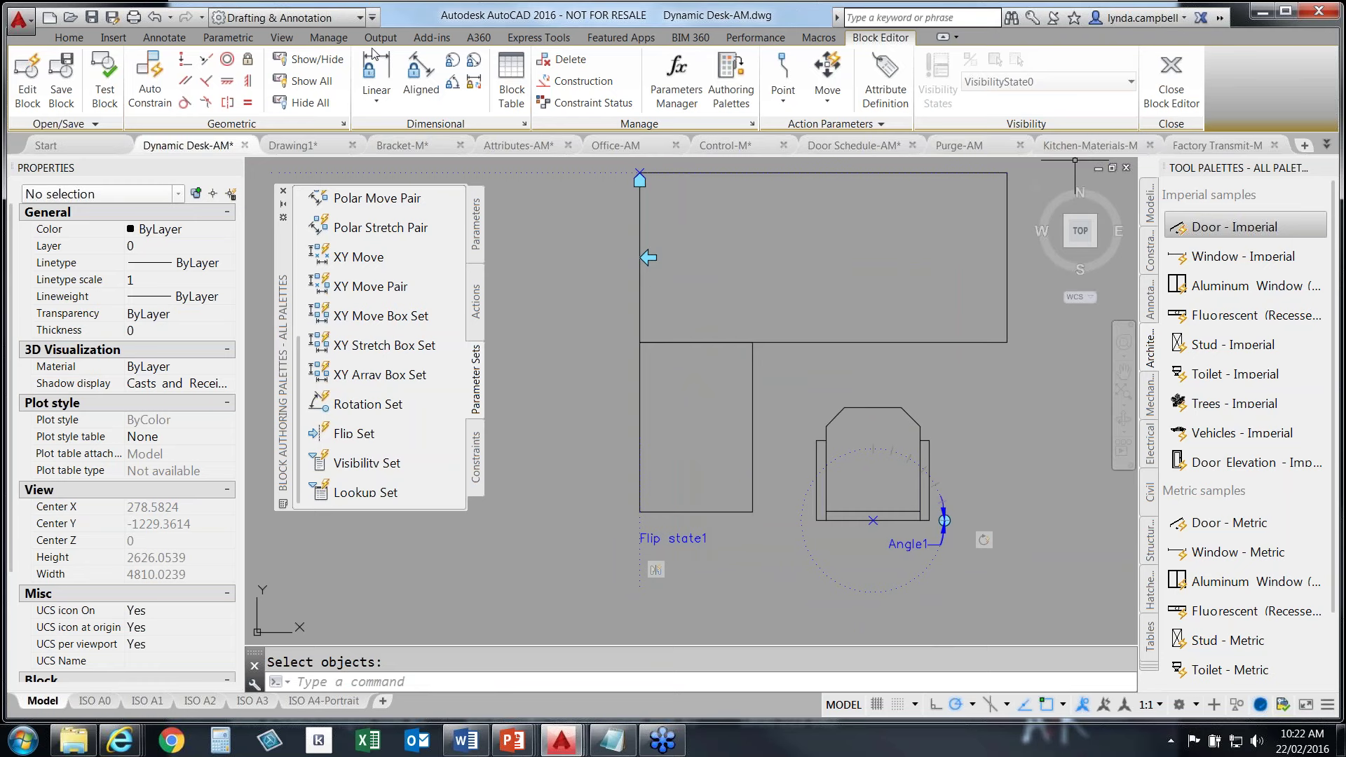
left_click(61, 79)
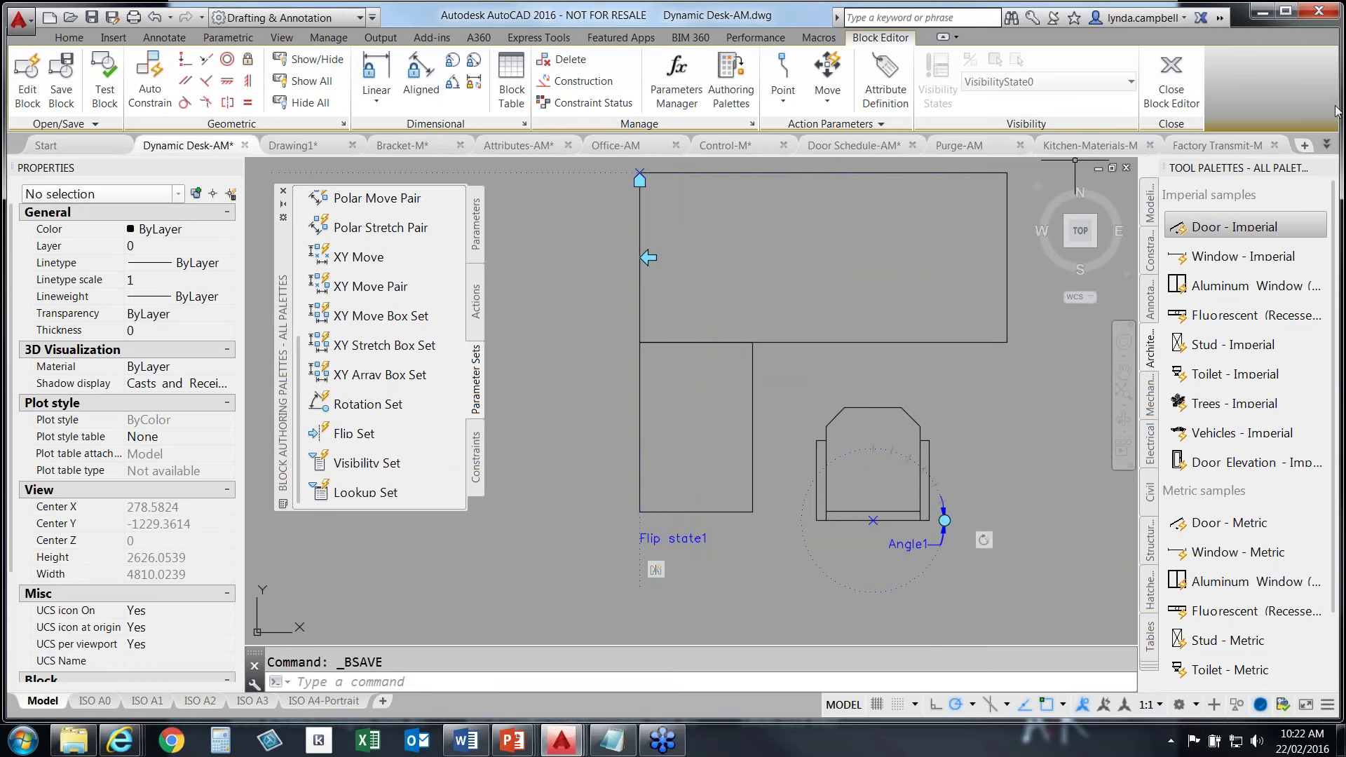
left_click(1175, 103)
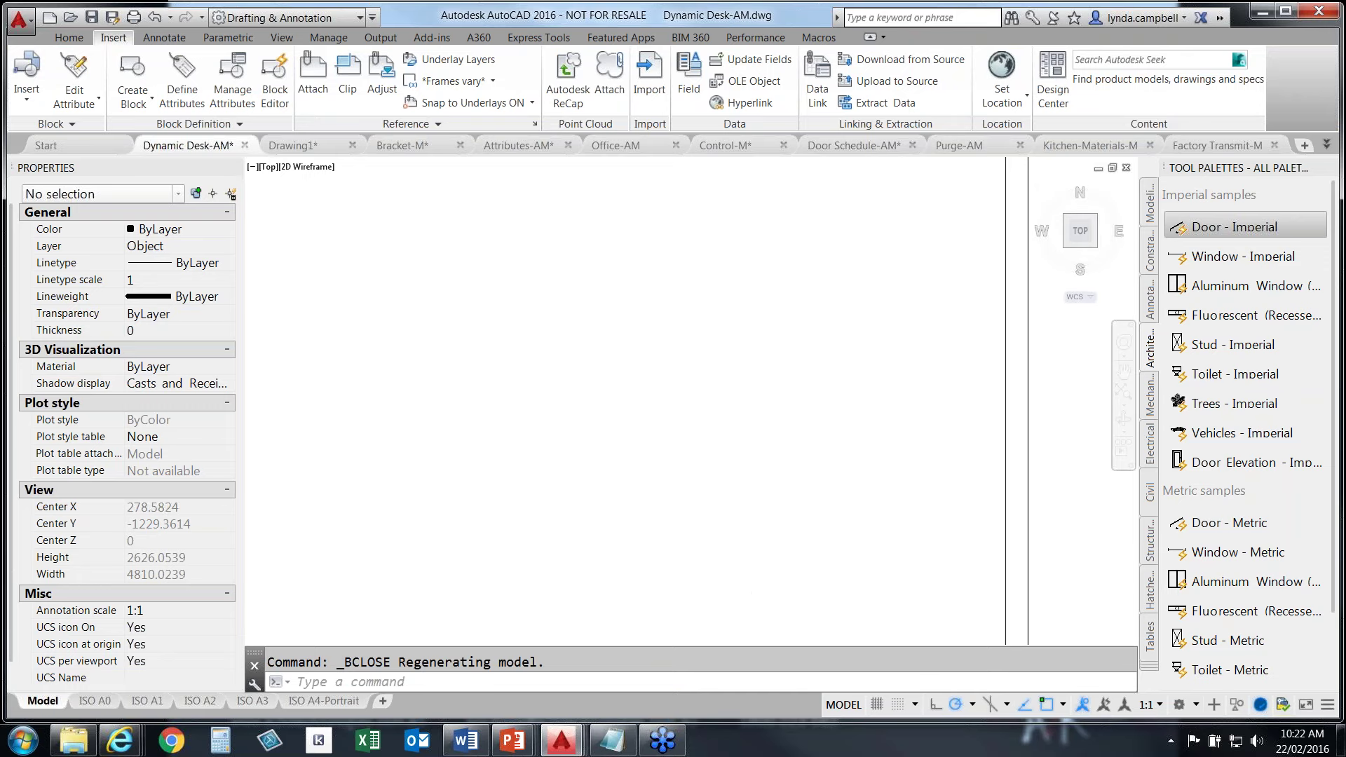
Insert the Desk Unit block into the office floor plan, aligned against the inner face of the diagonal wall
middle_click_drag(940, 357, 631, 392)
scroll(712, 385, "up", 3)
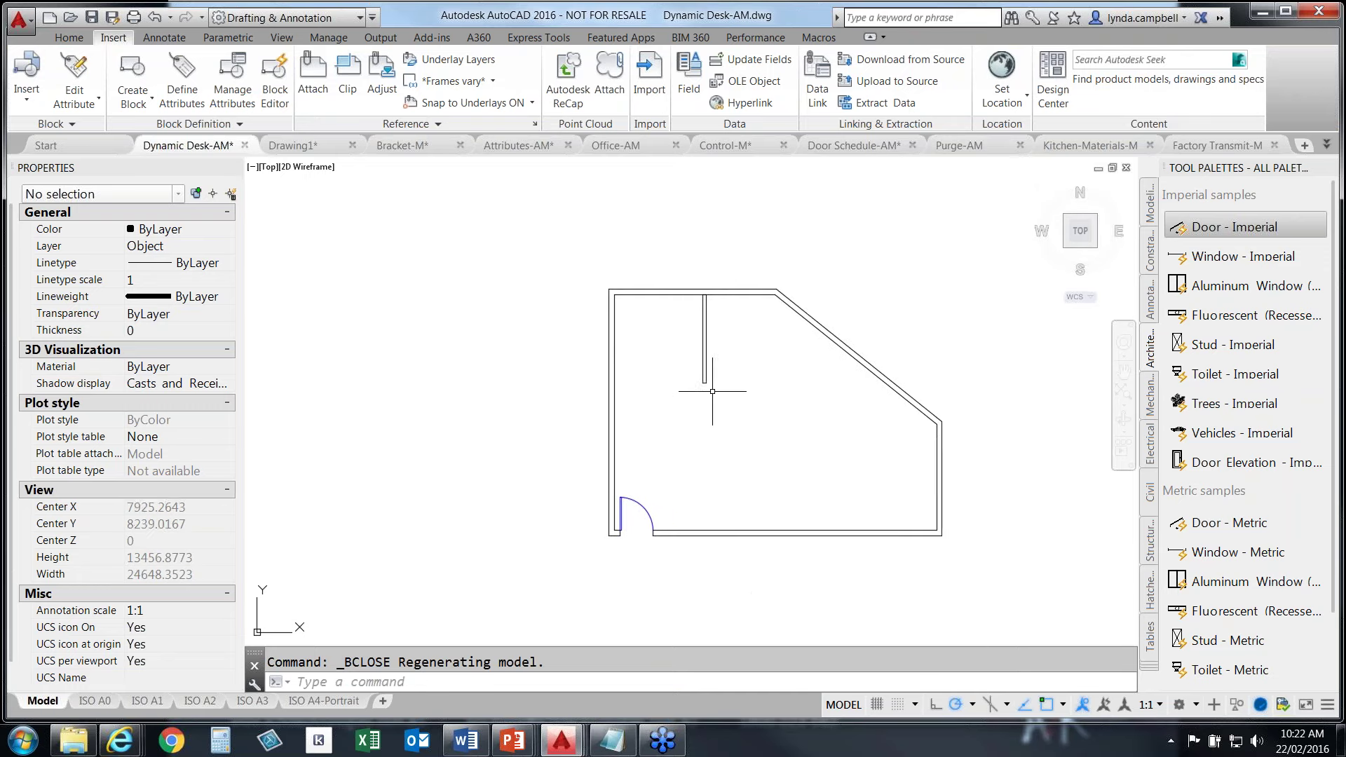
middle_click_drag(787, 385, 700, 345)
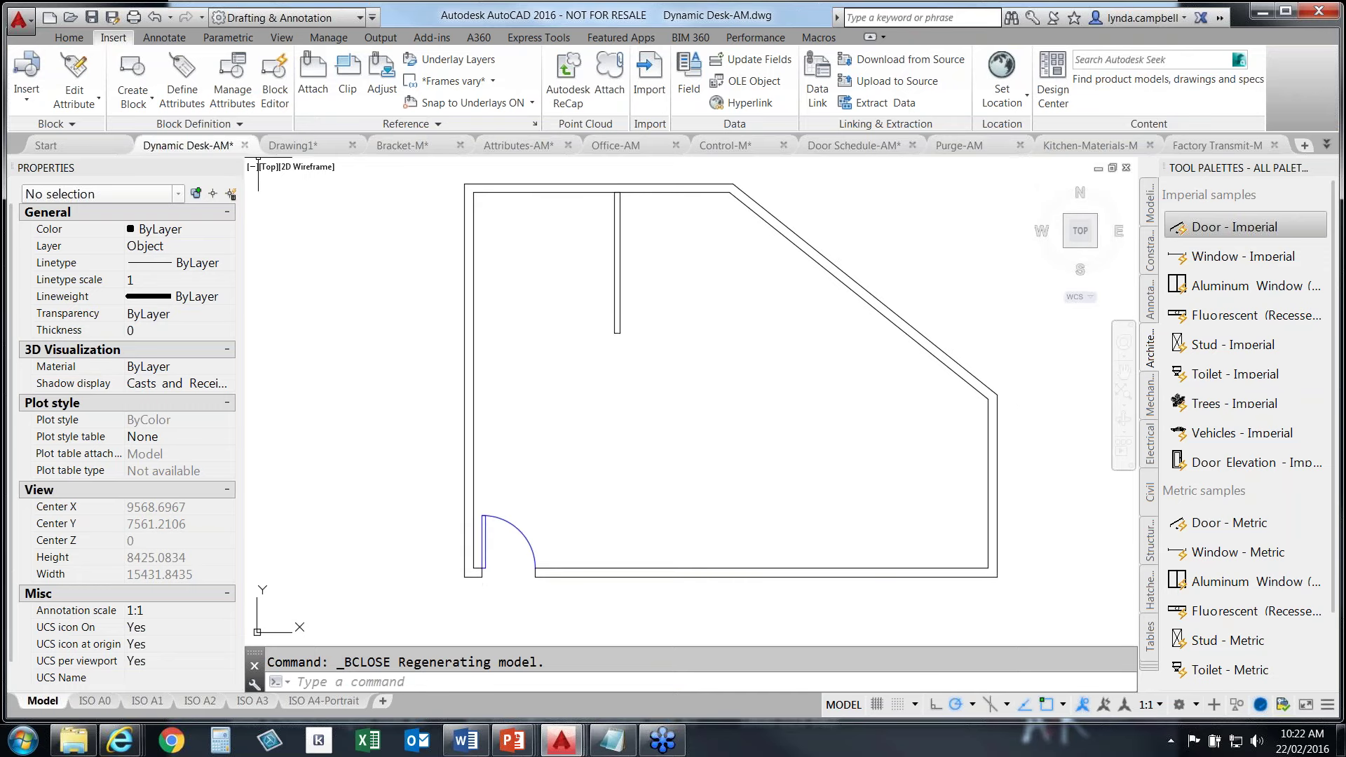
left_click(27, 102)
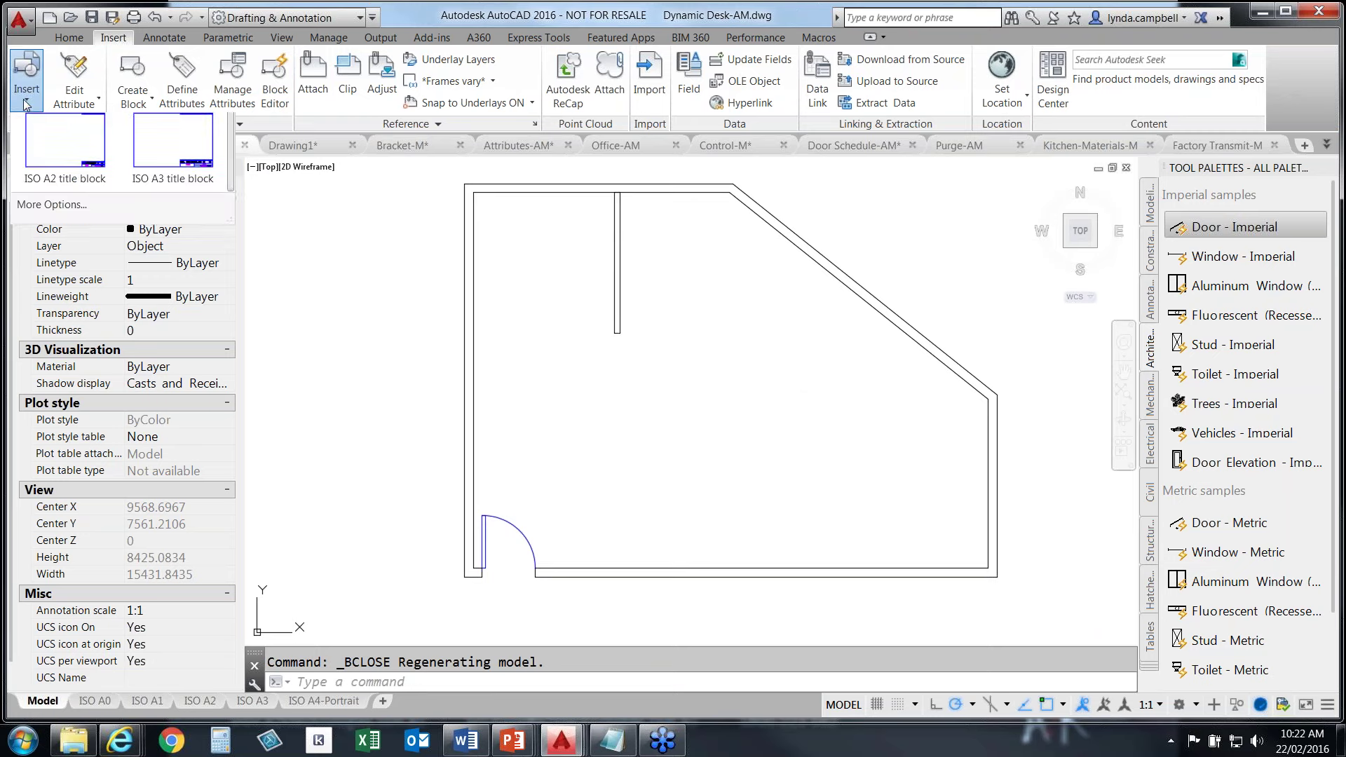
scroll(228, 245, "down", 3)
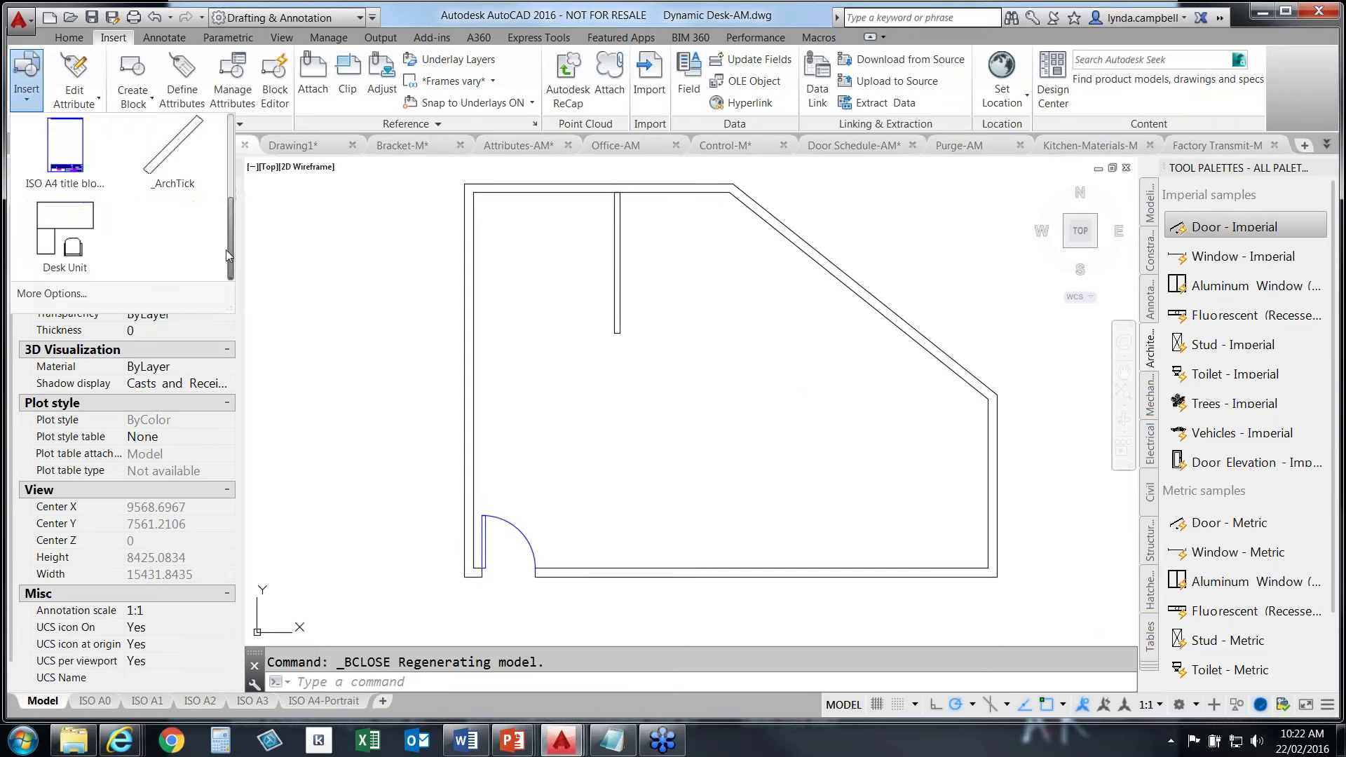
left_click(76, 236)
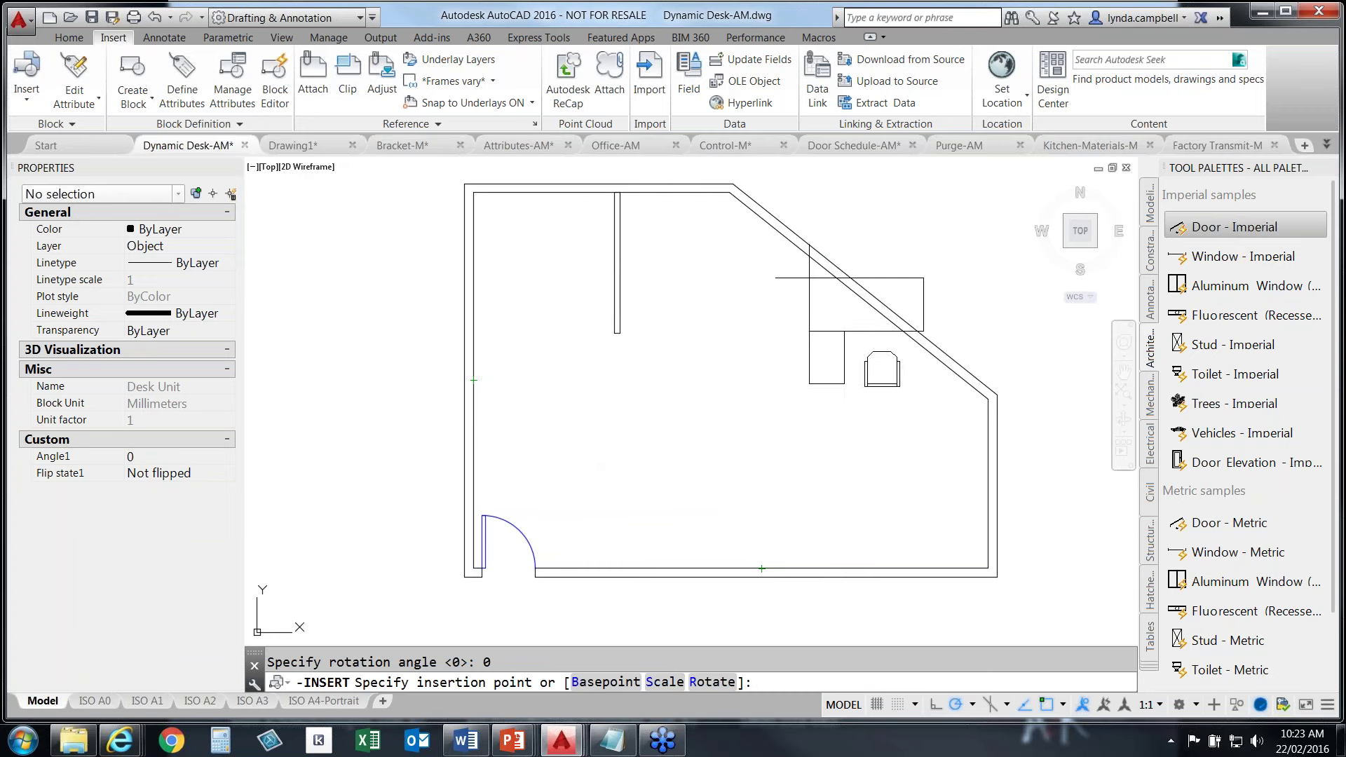
left_click(811, 259)
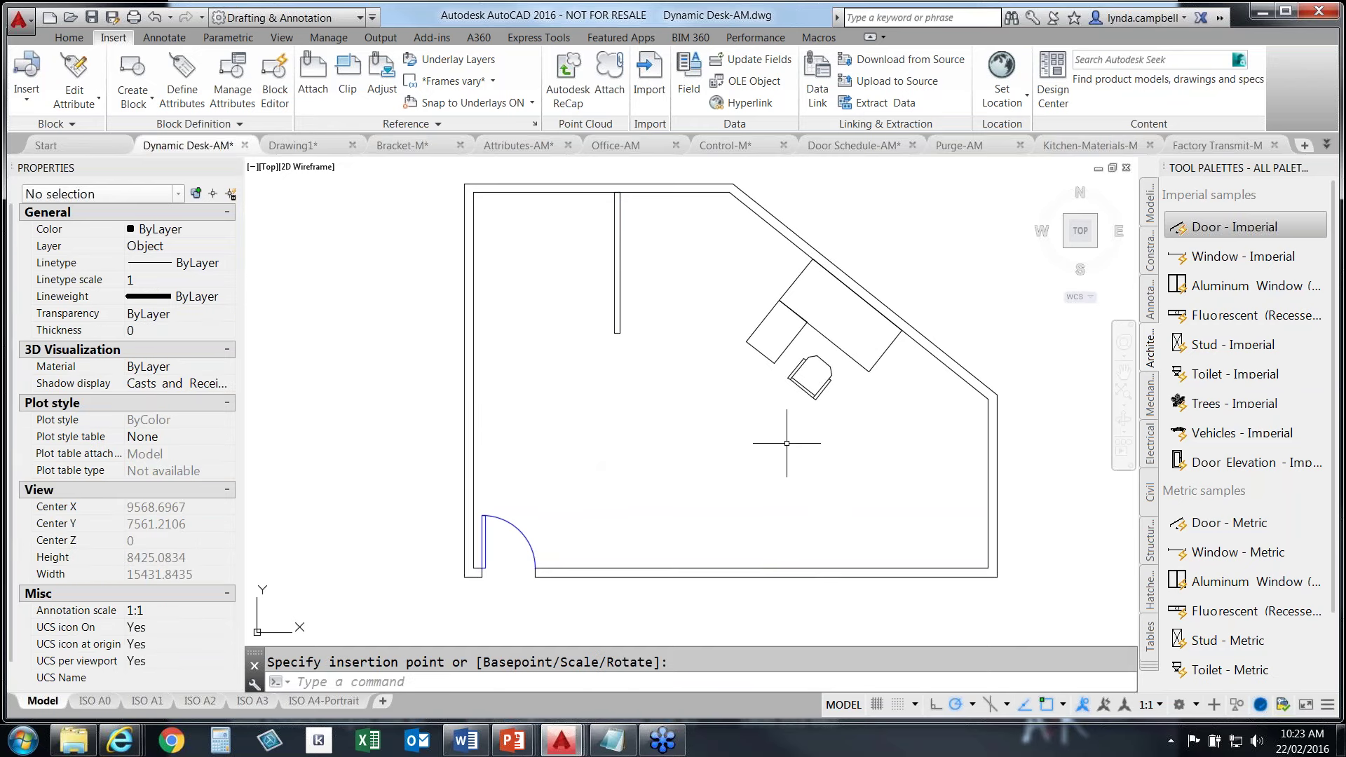
Flip the inserted Desk Unit over and back again, and rotate its chair counterclockwise
scroll(832, 381, "up", 2)
middle_click_drag(876, 386, 826, 490)
left_click(780, 418)
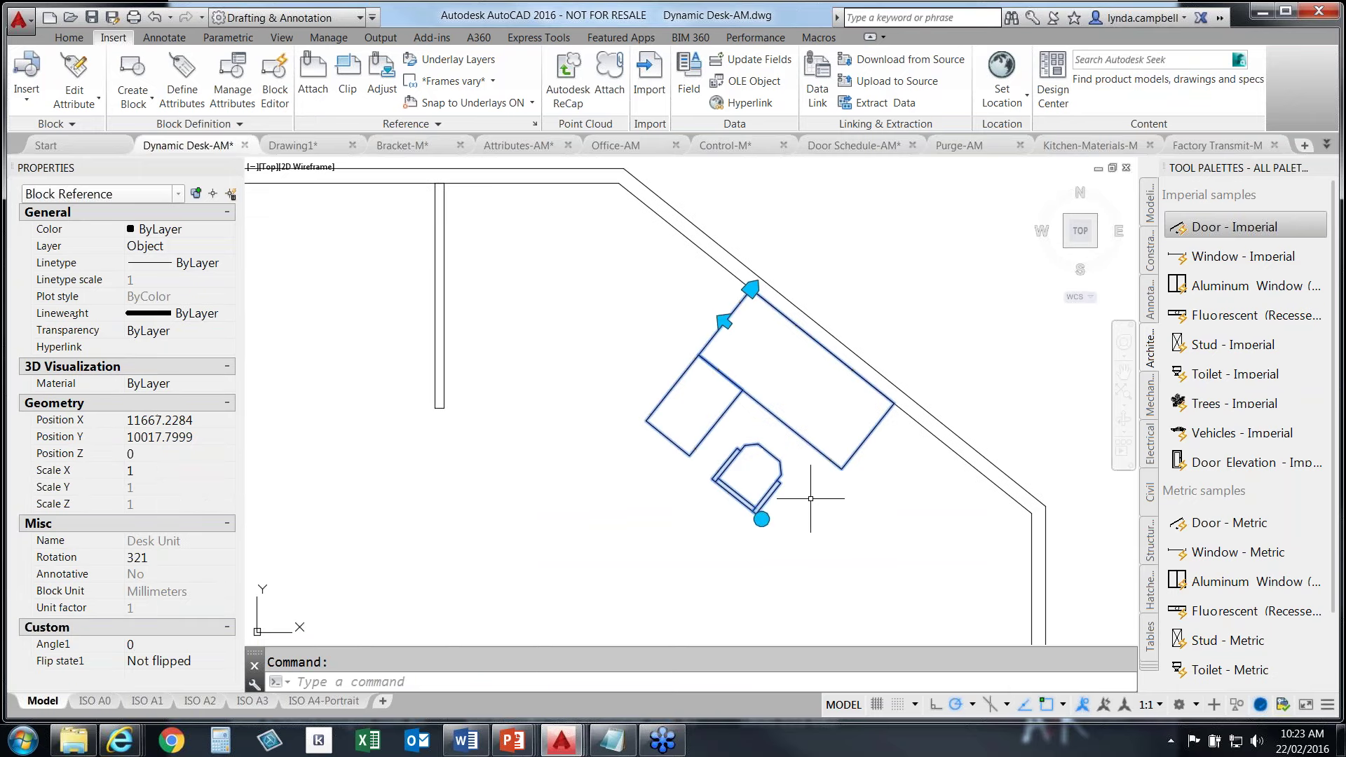
left_click(725, 321)
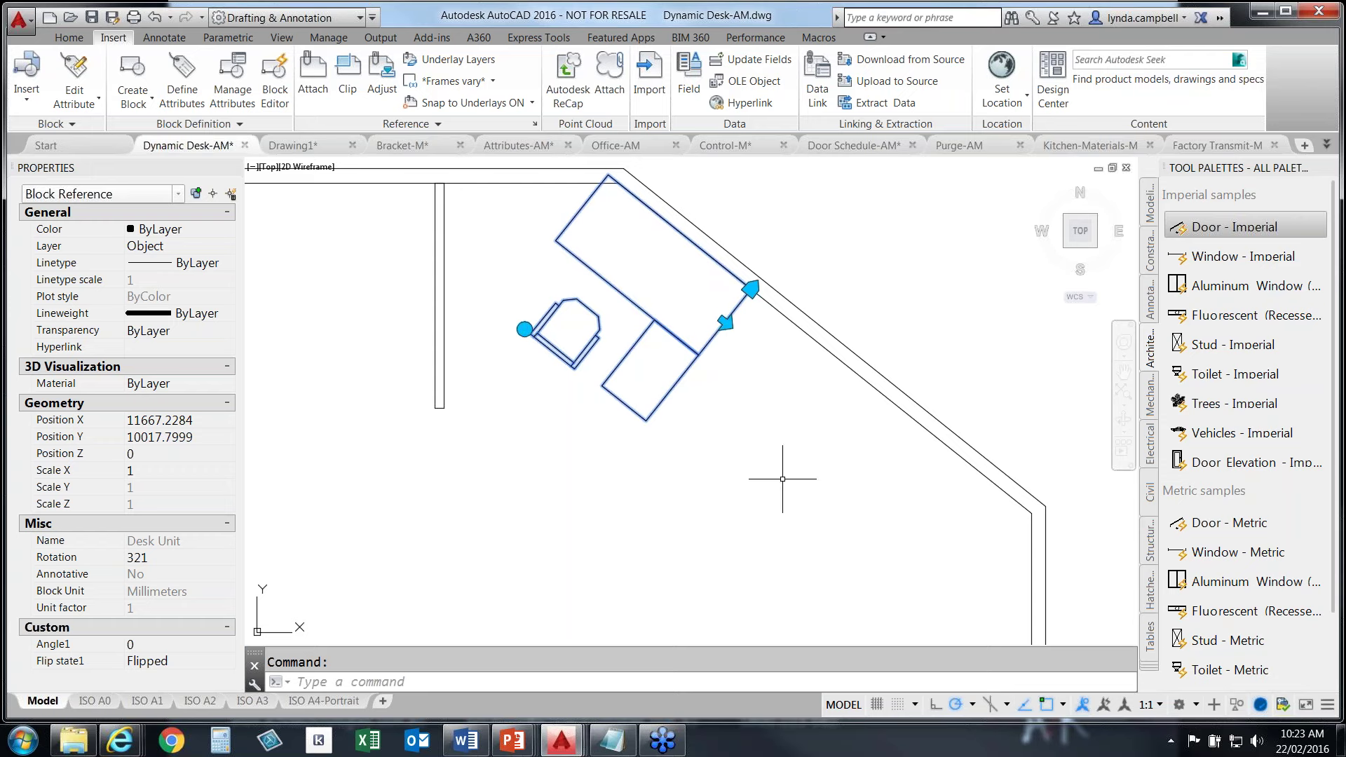
left_click(725, 322)
left_click(761, 520)
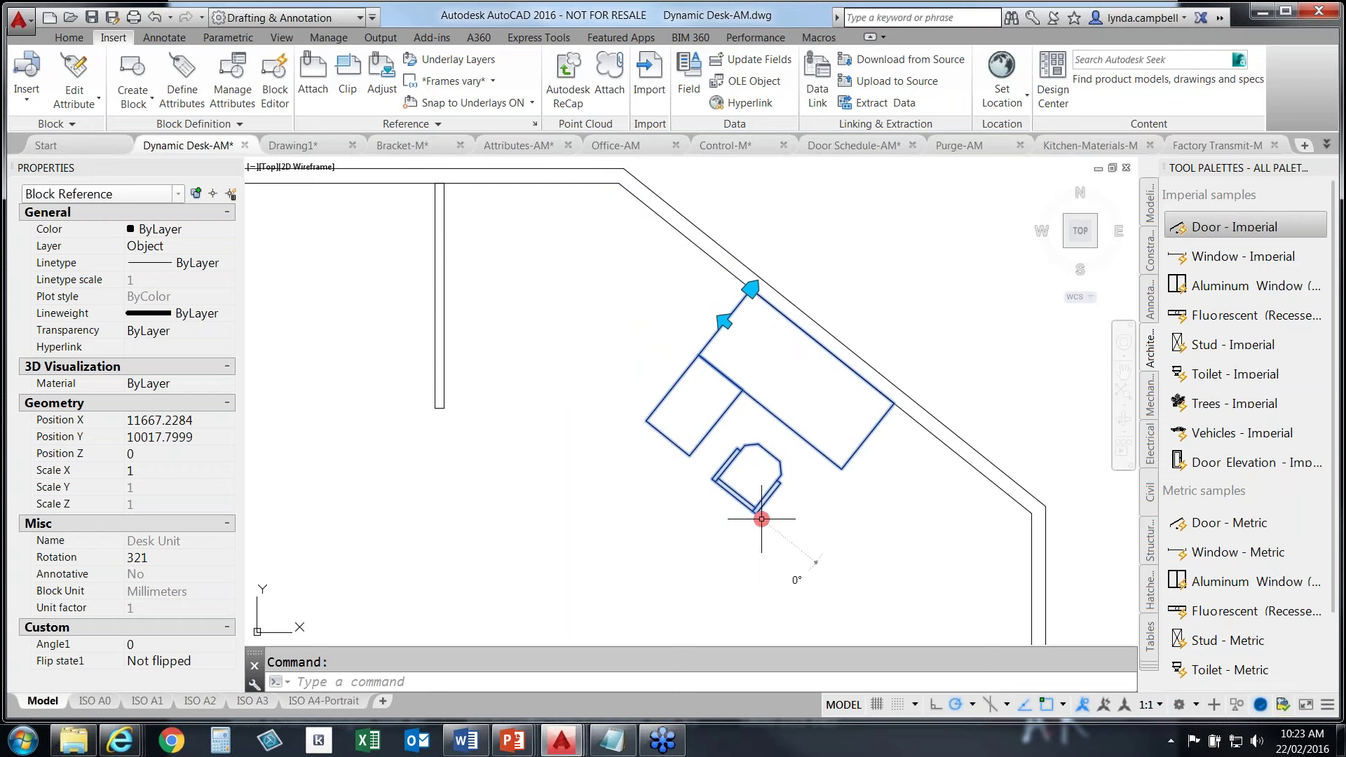
left_click(813, 504)
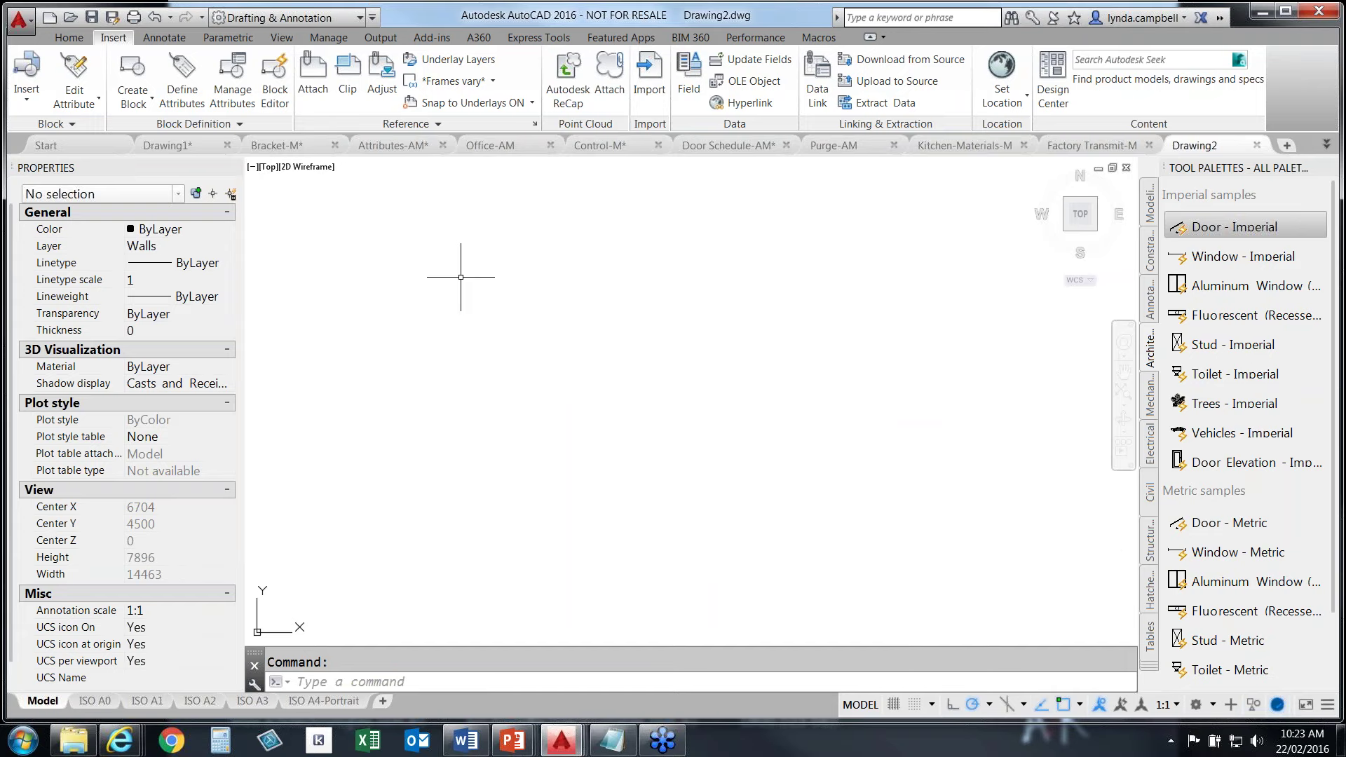
Switch to the PowerPoint slide show and go to the Blocks with Attributes slide
key("alt+Tab")
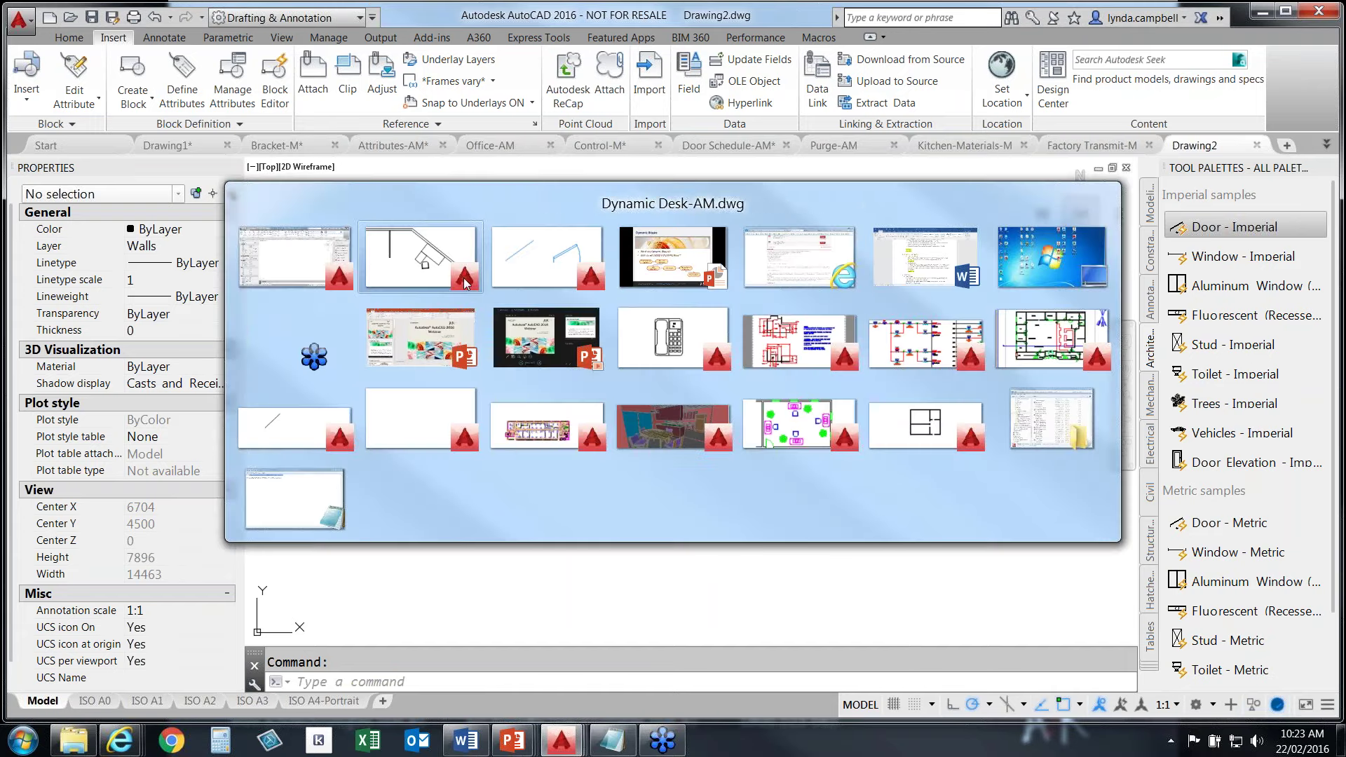
left_click(435, 347)
key("alt+Tab")
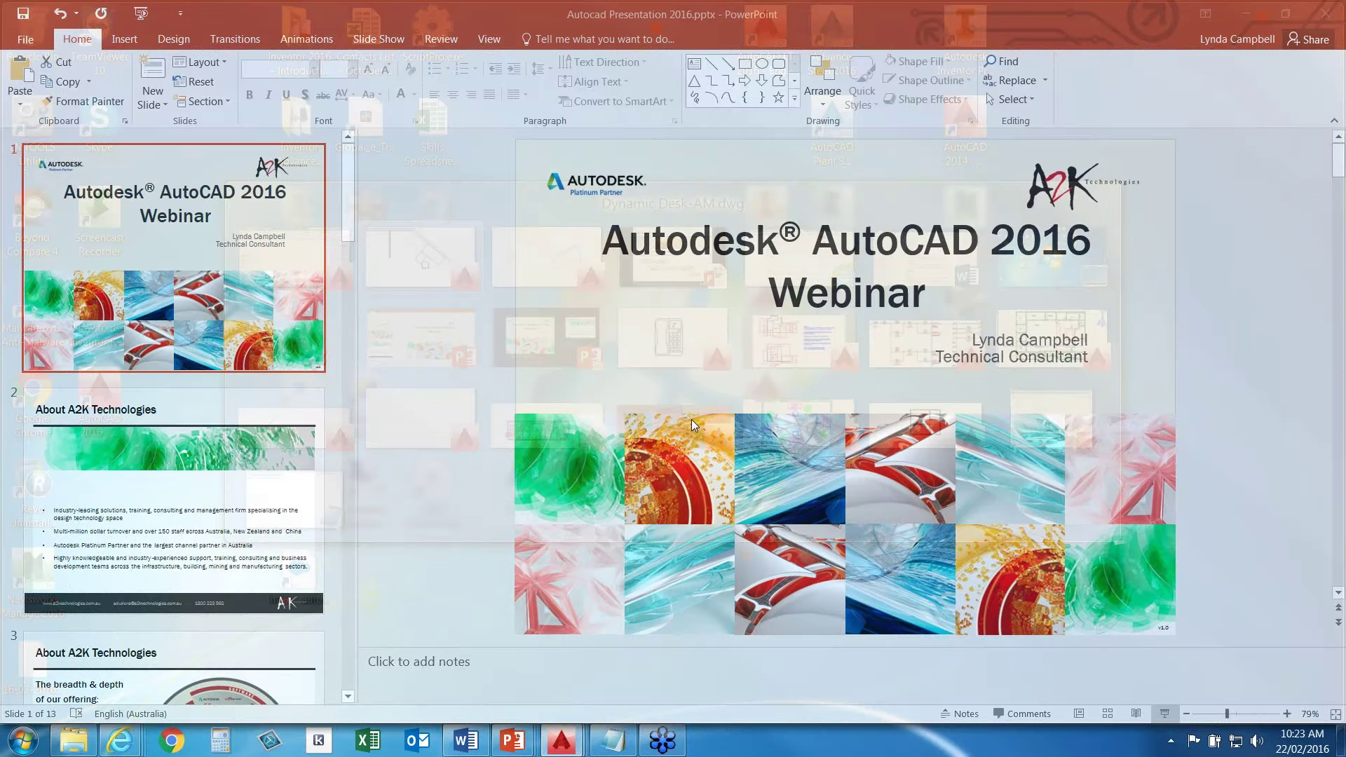
left_click(514, 652)
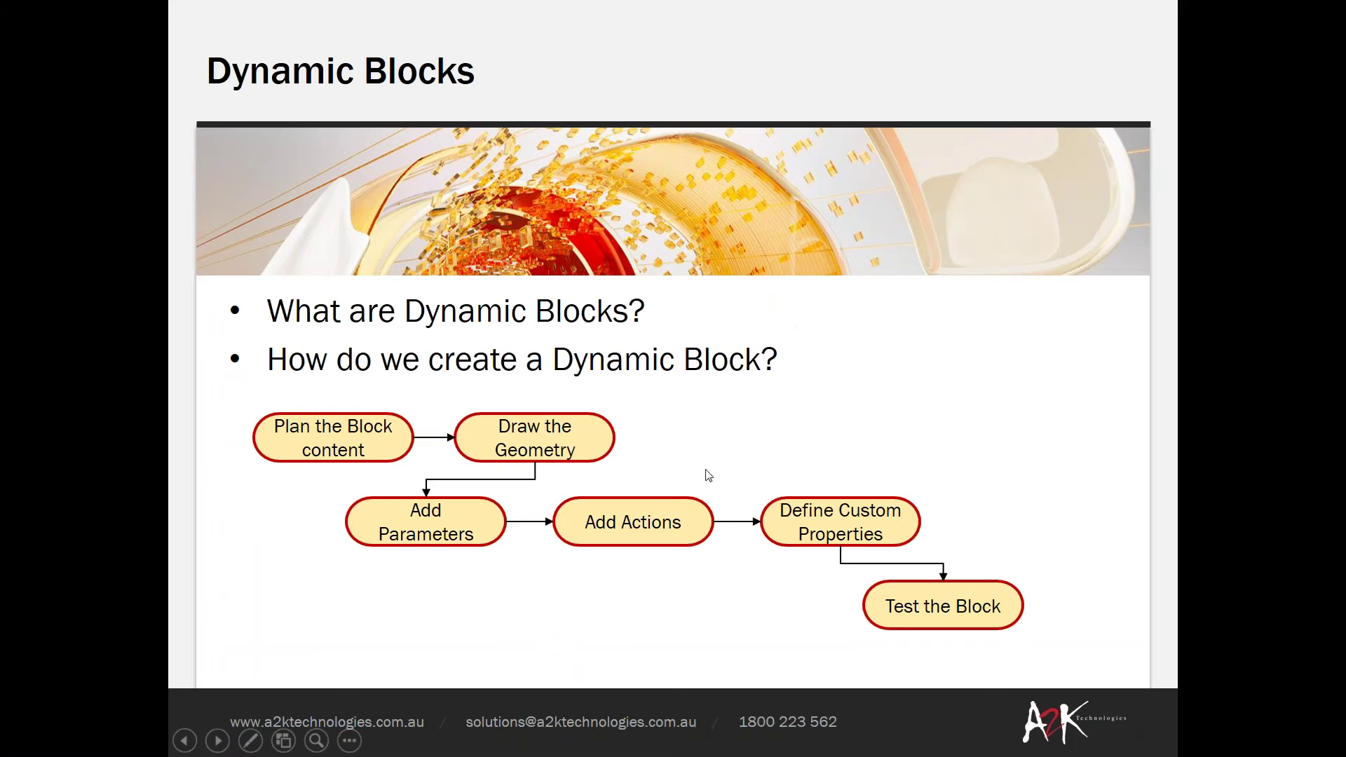
left_click(783, 437)
left_click(782, 438)
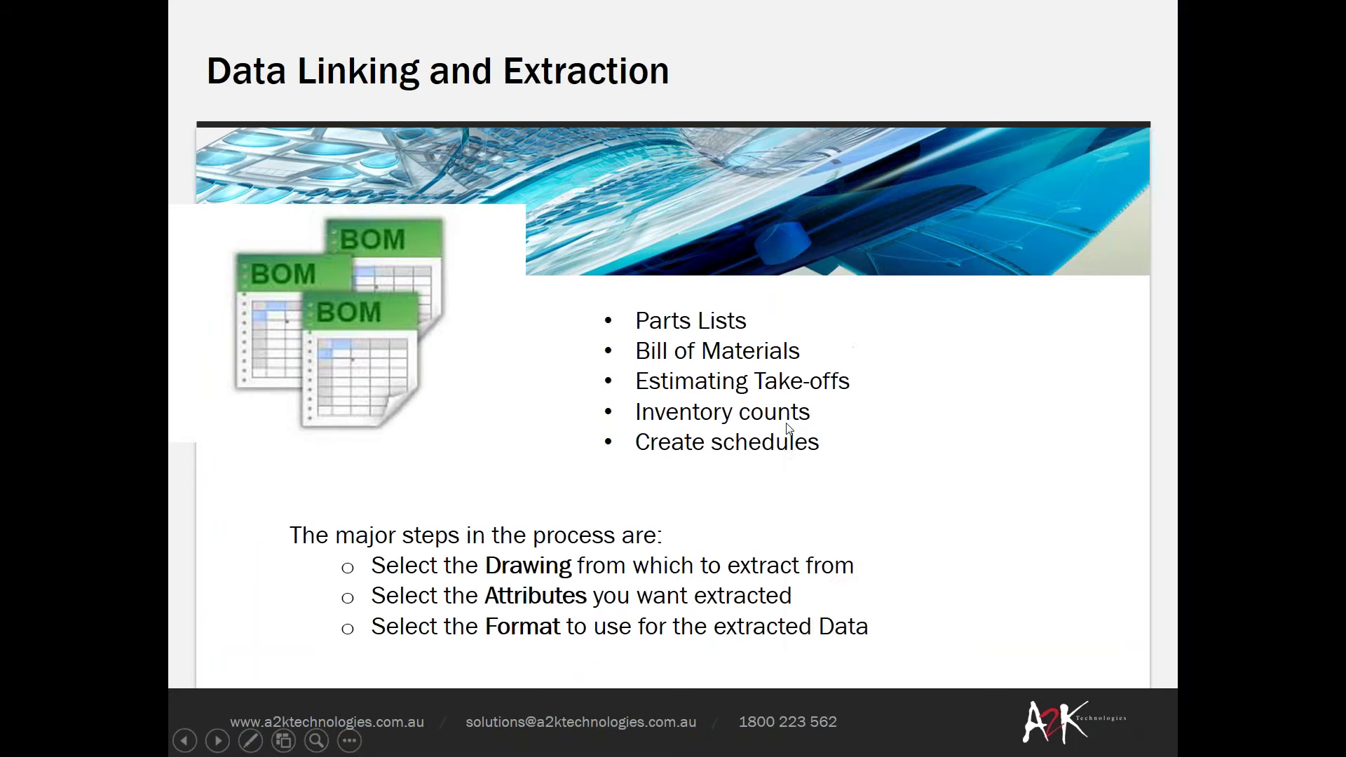
right_click(788, 428)
left_click(835, 456)
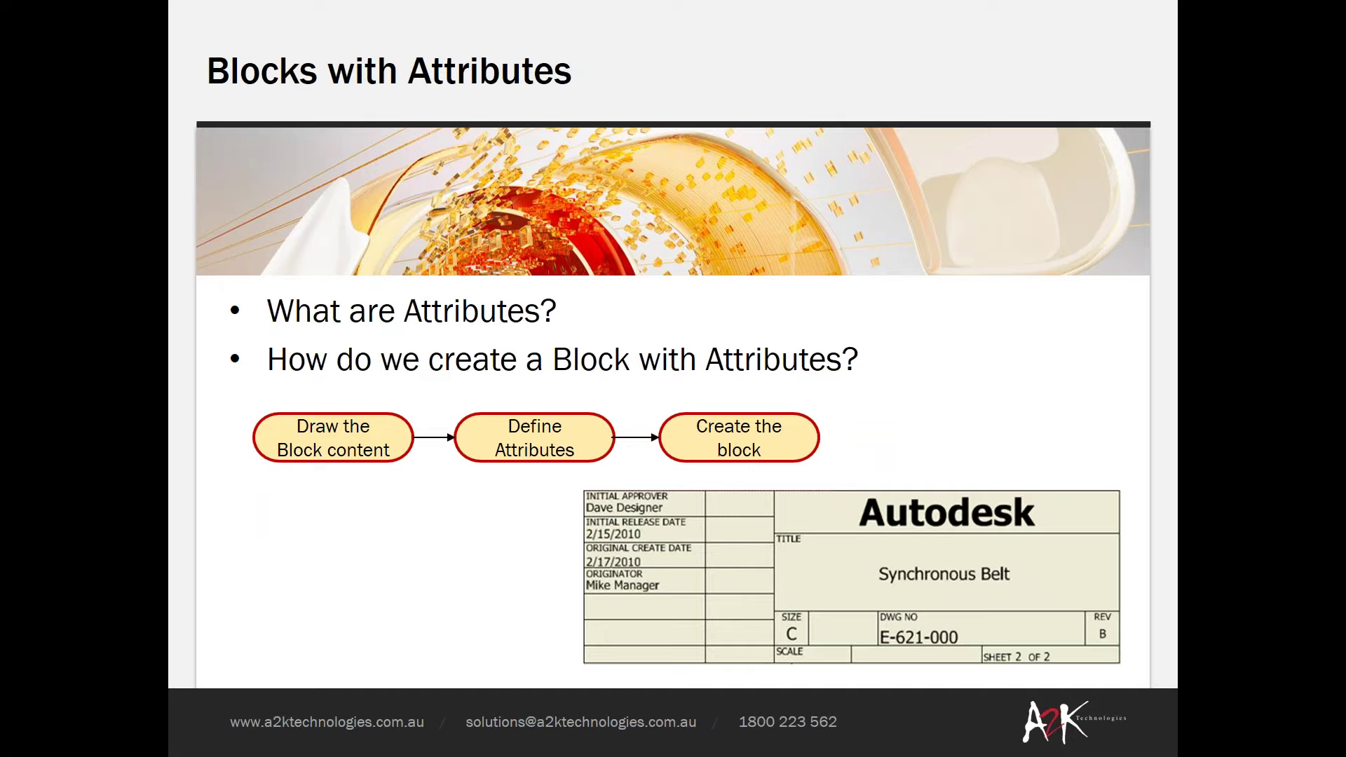
Return to AutoCAD and close the Dynamic Desk-AM drawing without saving its changes
key("alt+Tab")
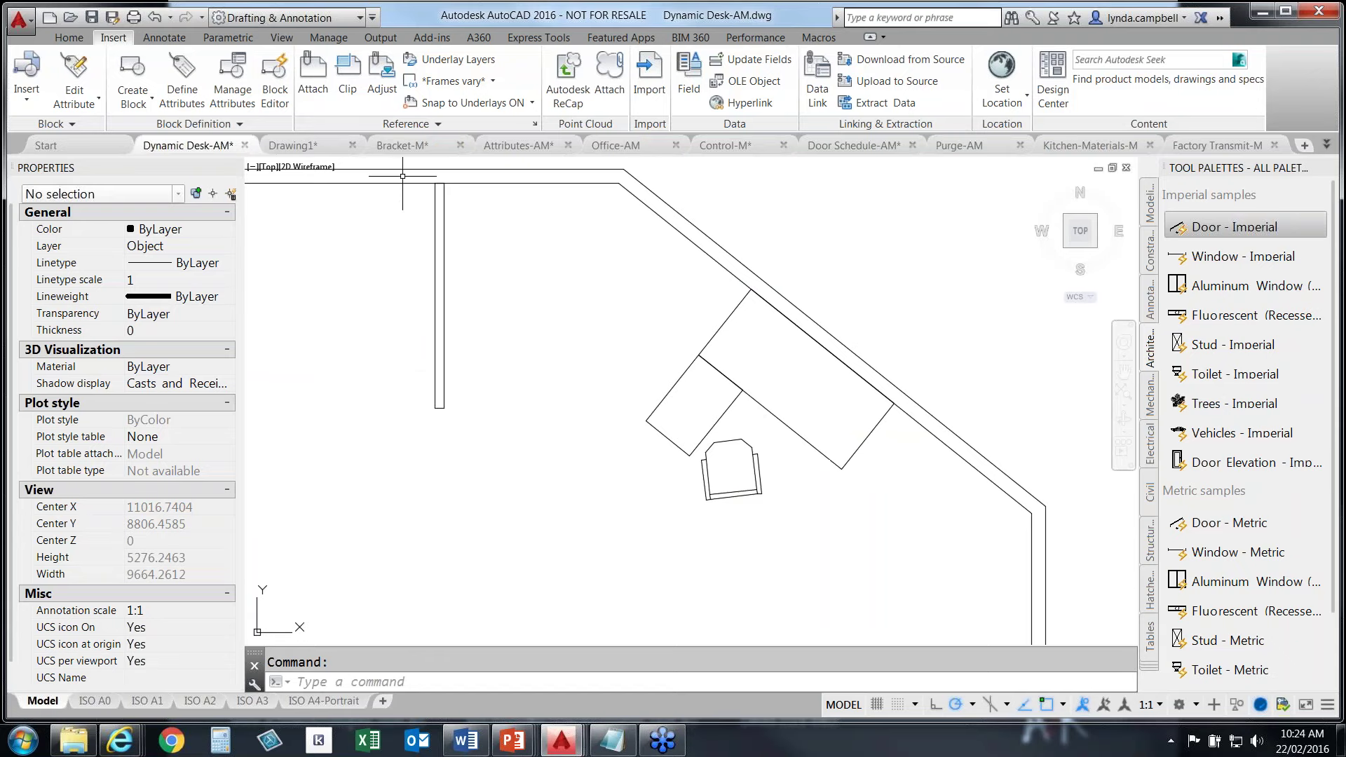
left_click(245, 146)
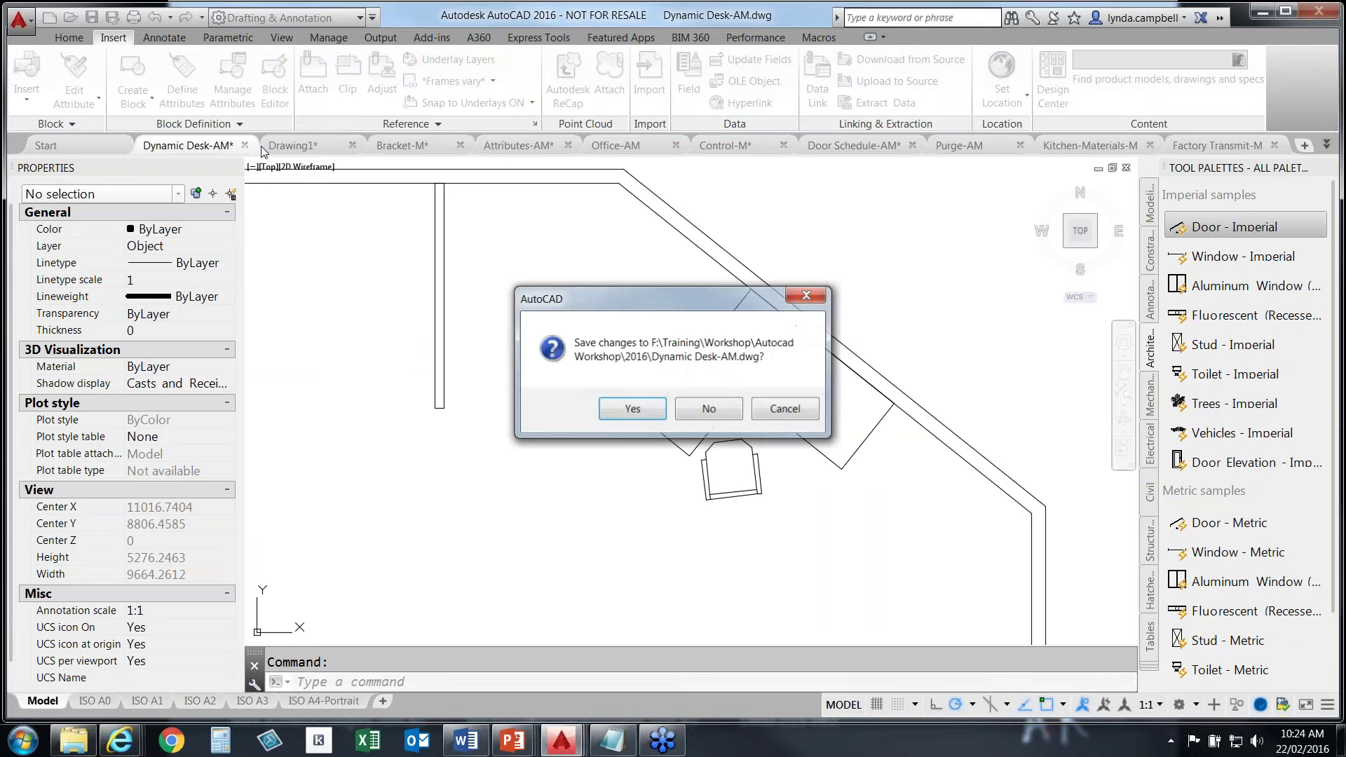
left_click(715, 412)
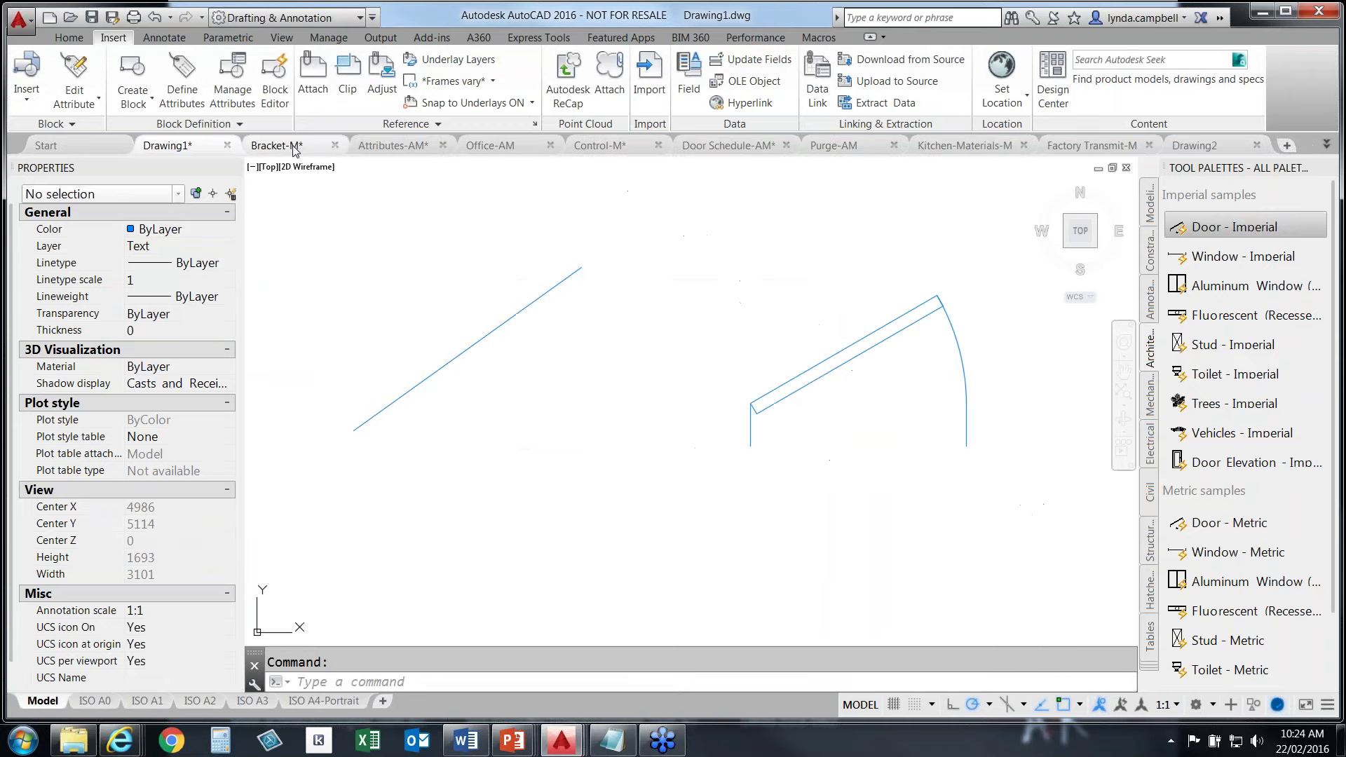
Insert the ISO A3 title block at 0,0 on Layout1 of the Bracket-M drawing
left_click(293, 147)
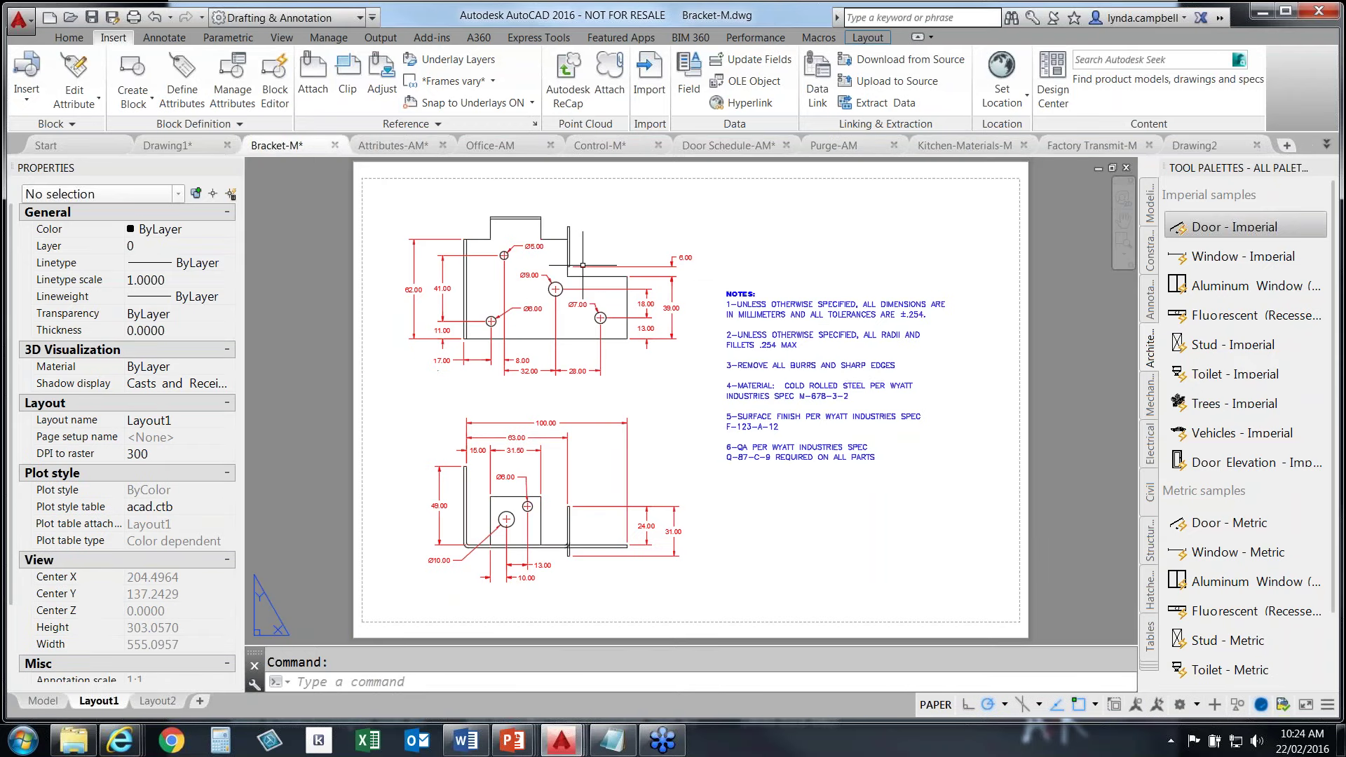
left_click(28, 106)
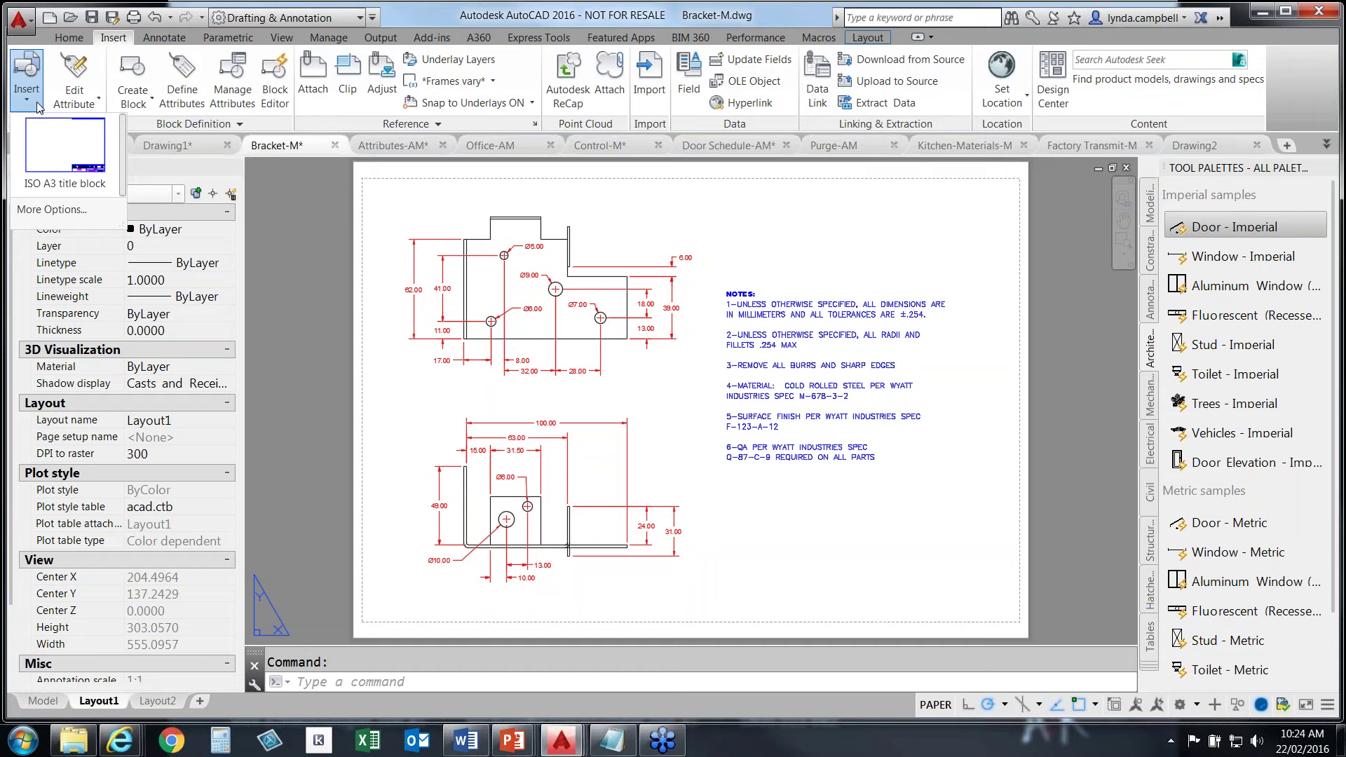
left_click(65, 164)
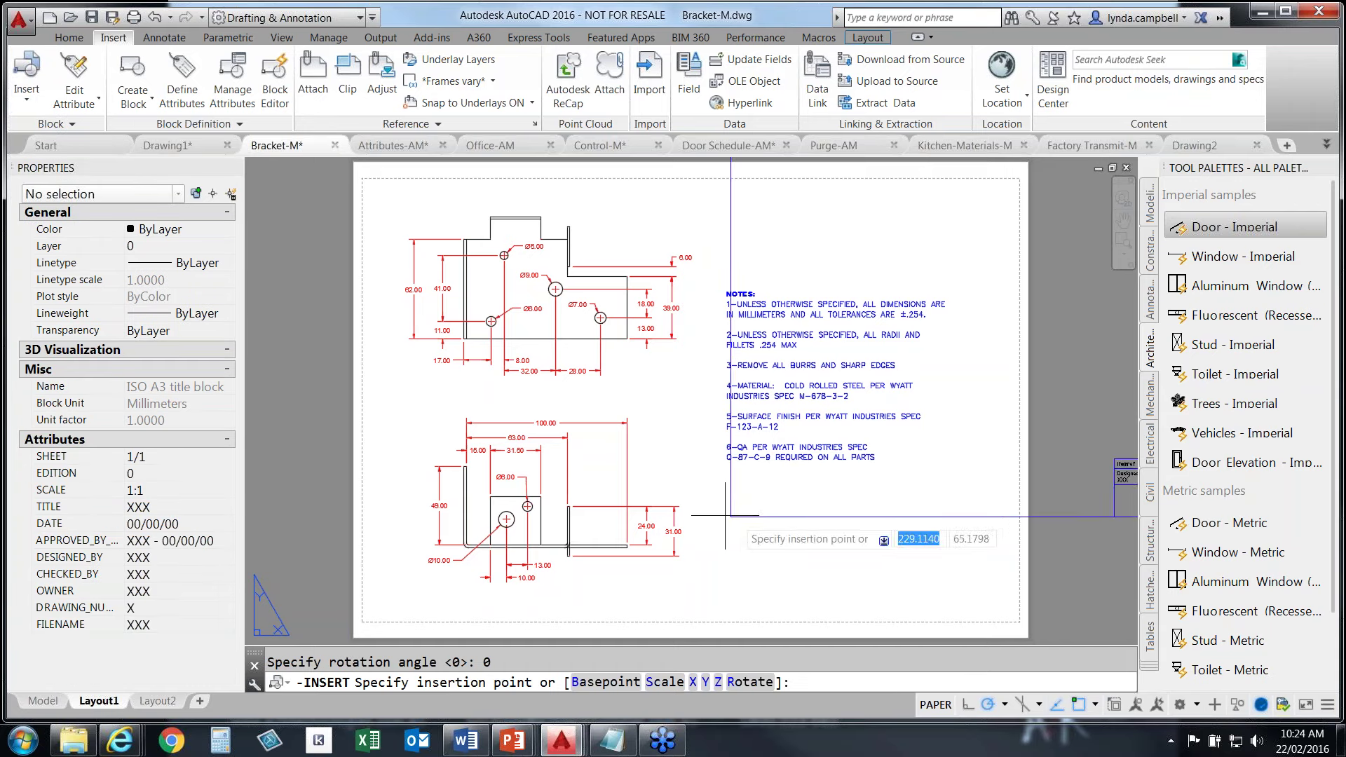
type("0,0")
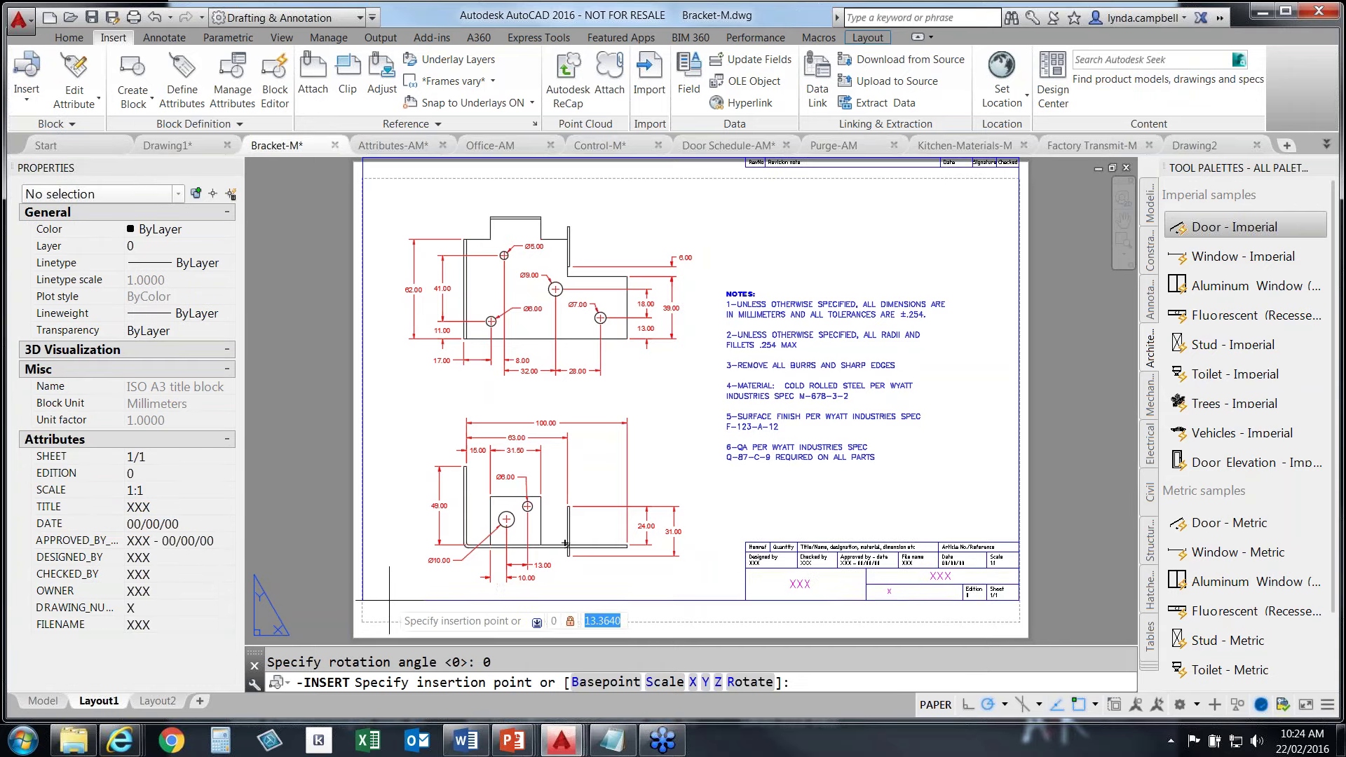
key("Return")
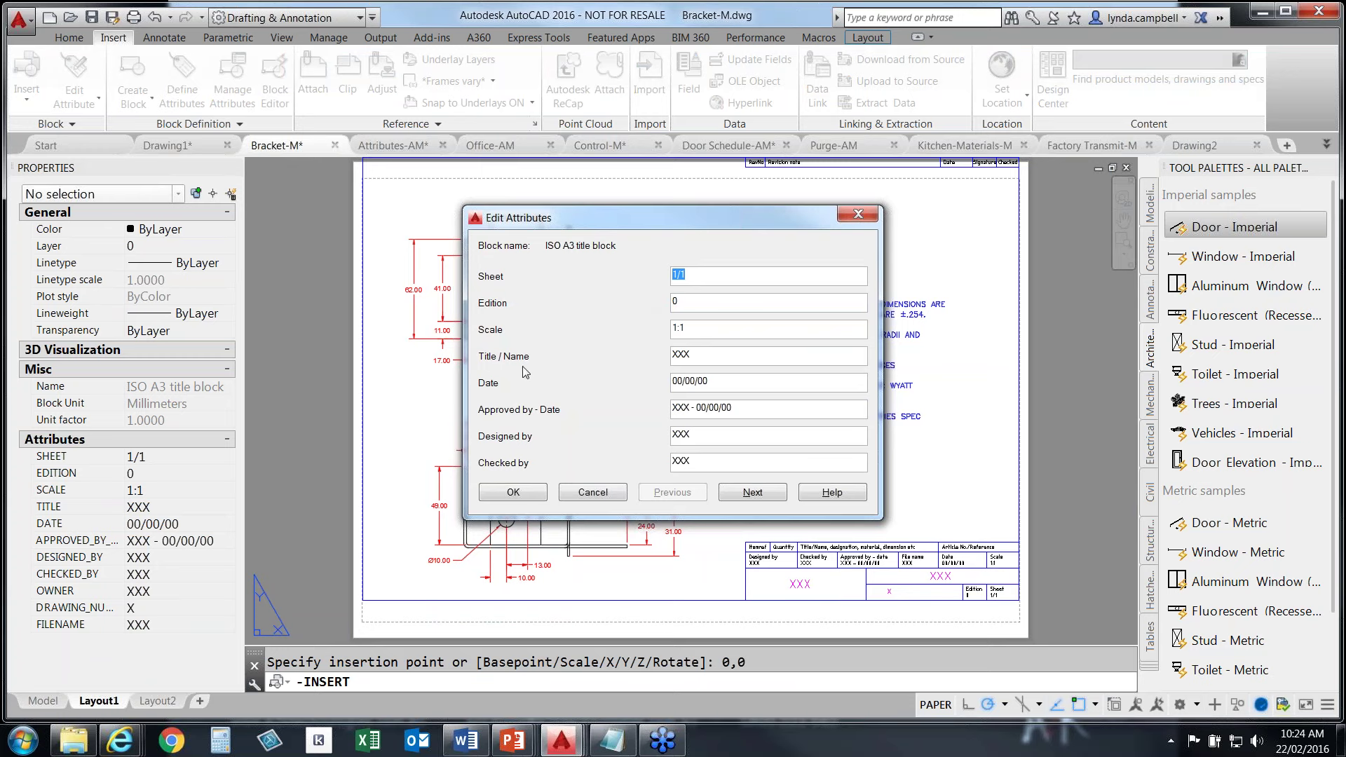
Set the title block's Title / Name attribute to PERTH ARENA and accept the attribute values
left_click(670, 358)
type("PERTH ARENA")
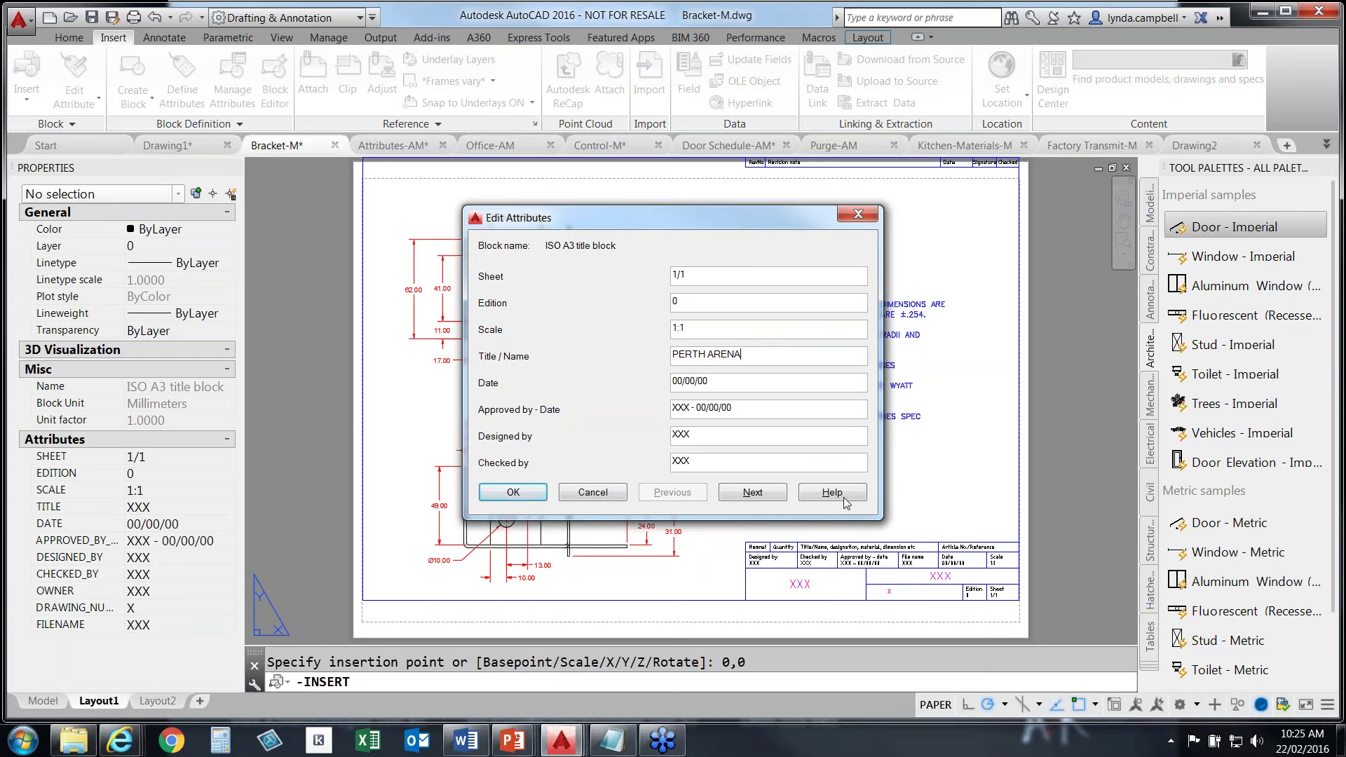
left_click(513, 493)
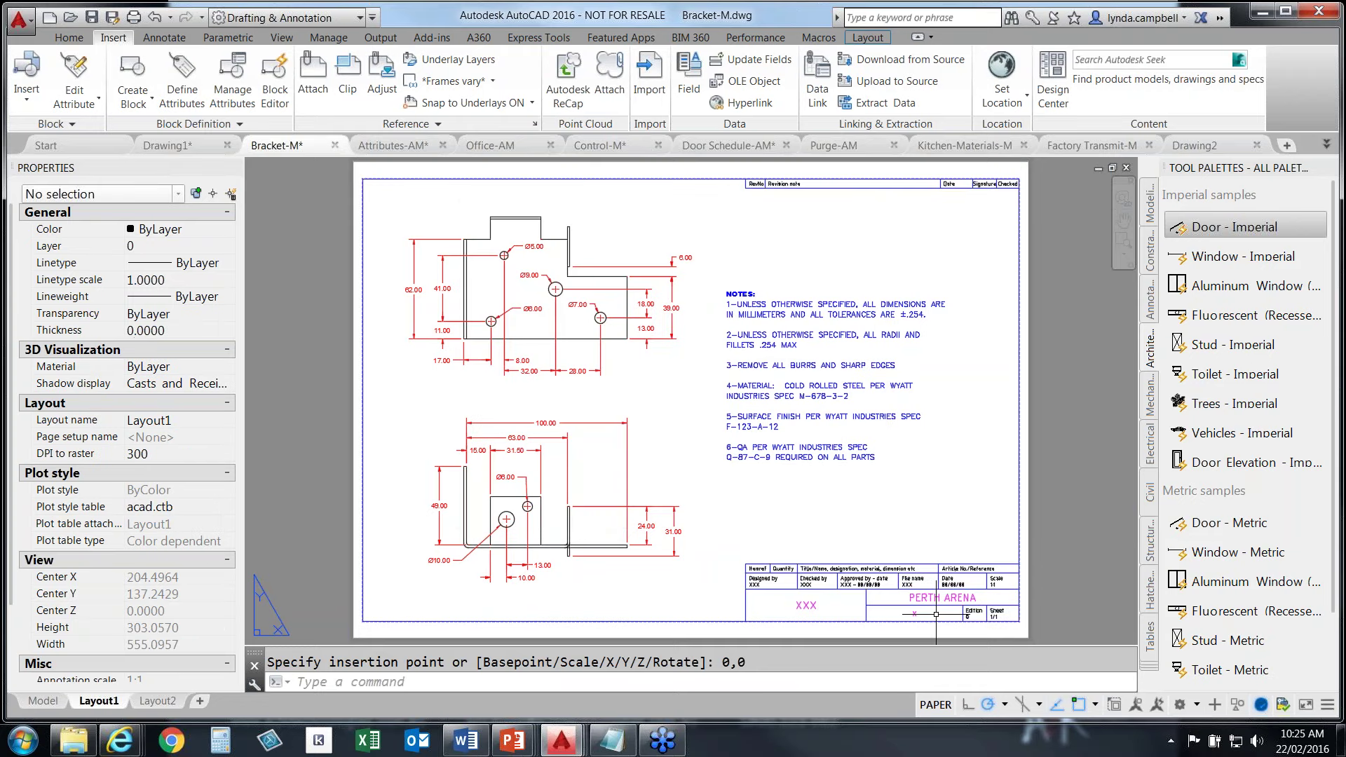
scroll(935, 613, "up", 2)
scroll(935, 613, "up", 4)
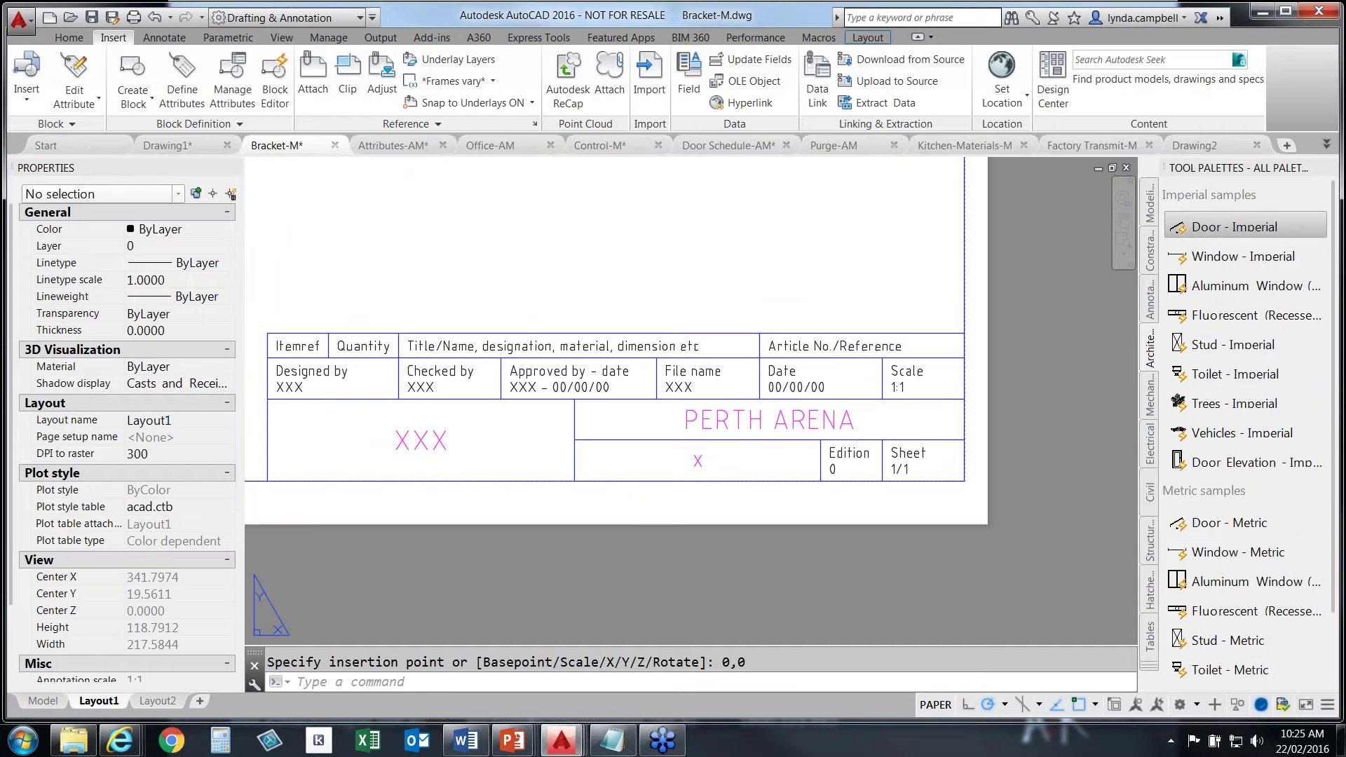
Make Drawing1 the current drawing and bring the PowerPoint slide show back up to review how attribute blocks are created
left_click(168, 146)
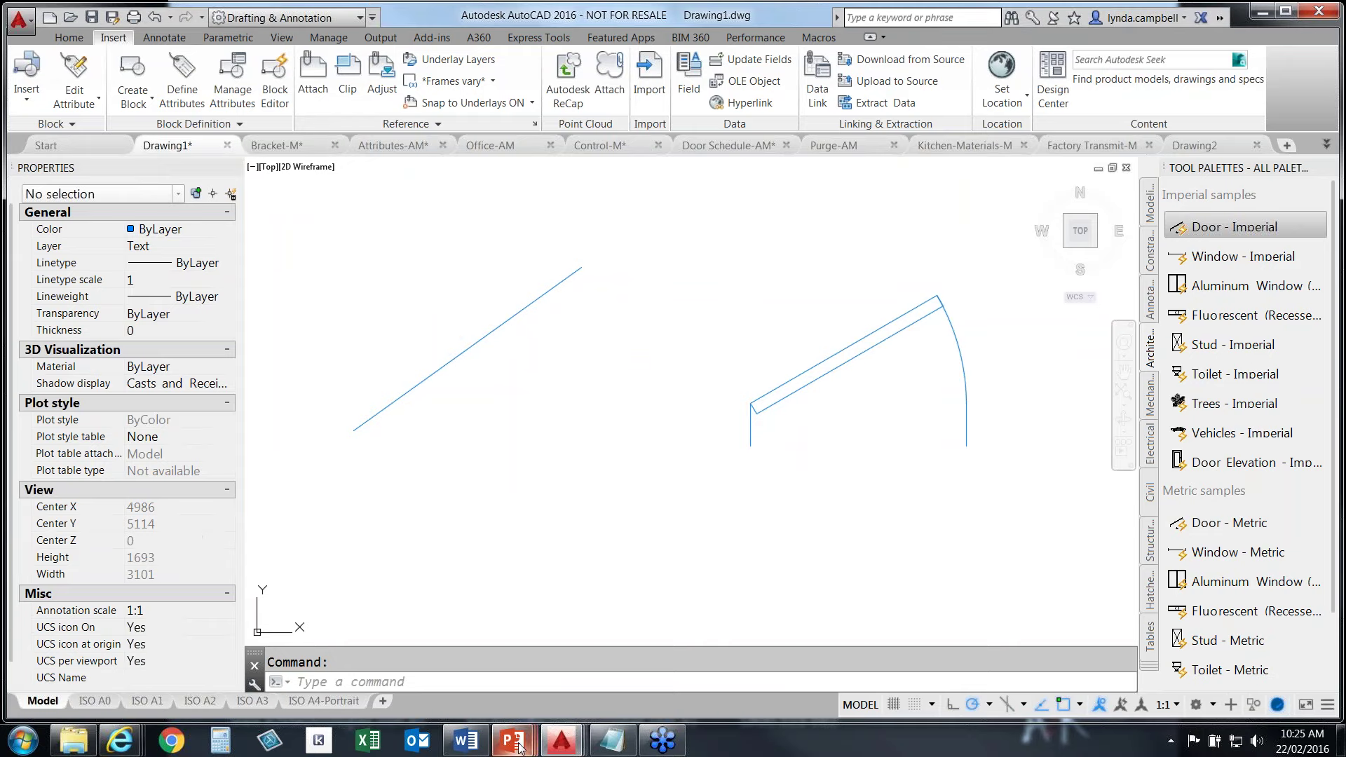
mouse_move(517, 745)
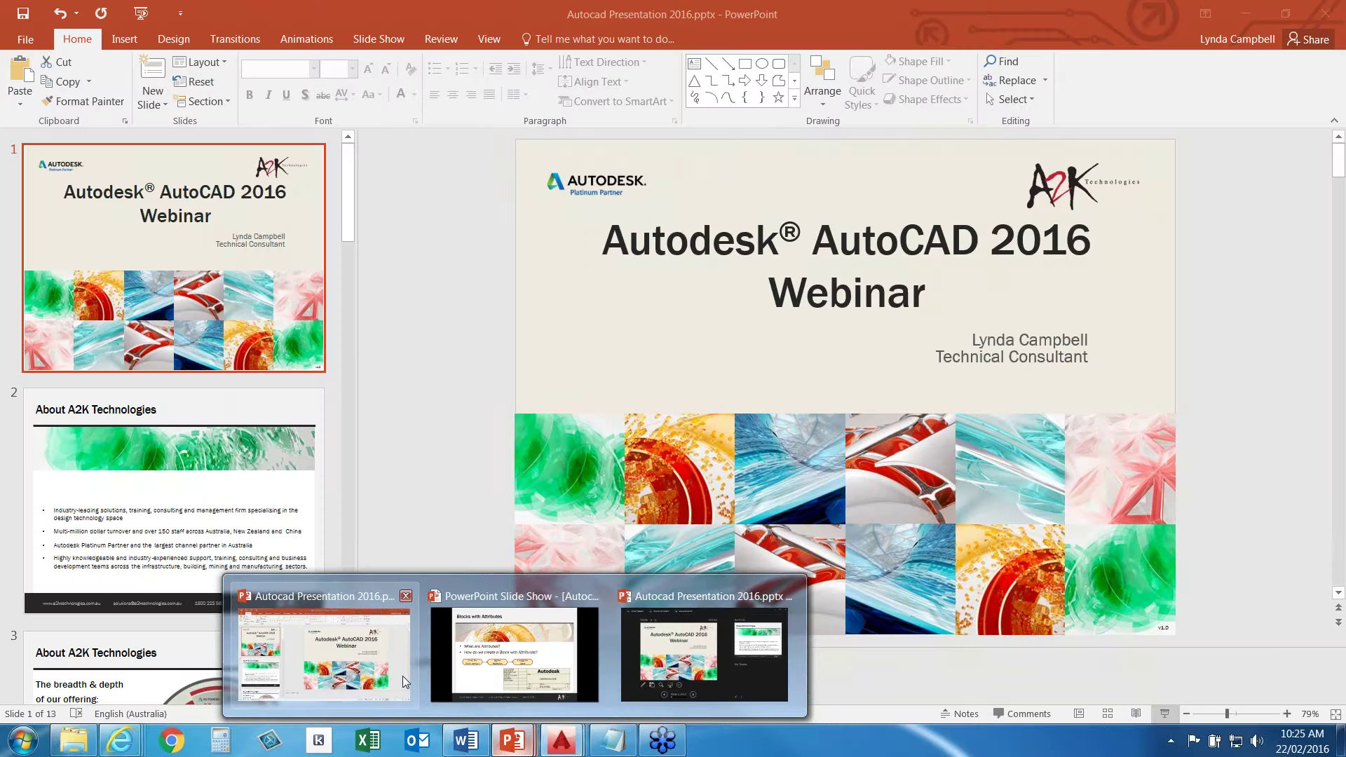
left_click(514, 656)
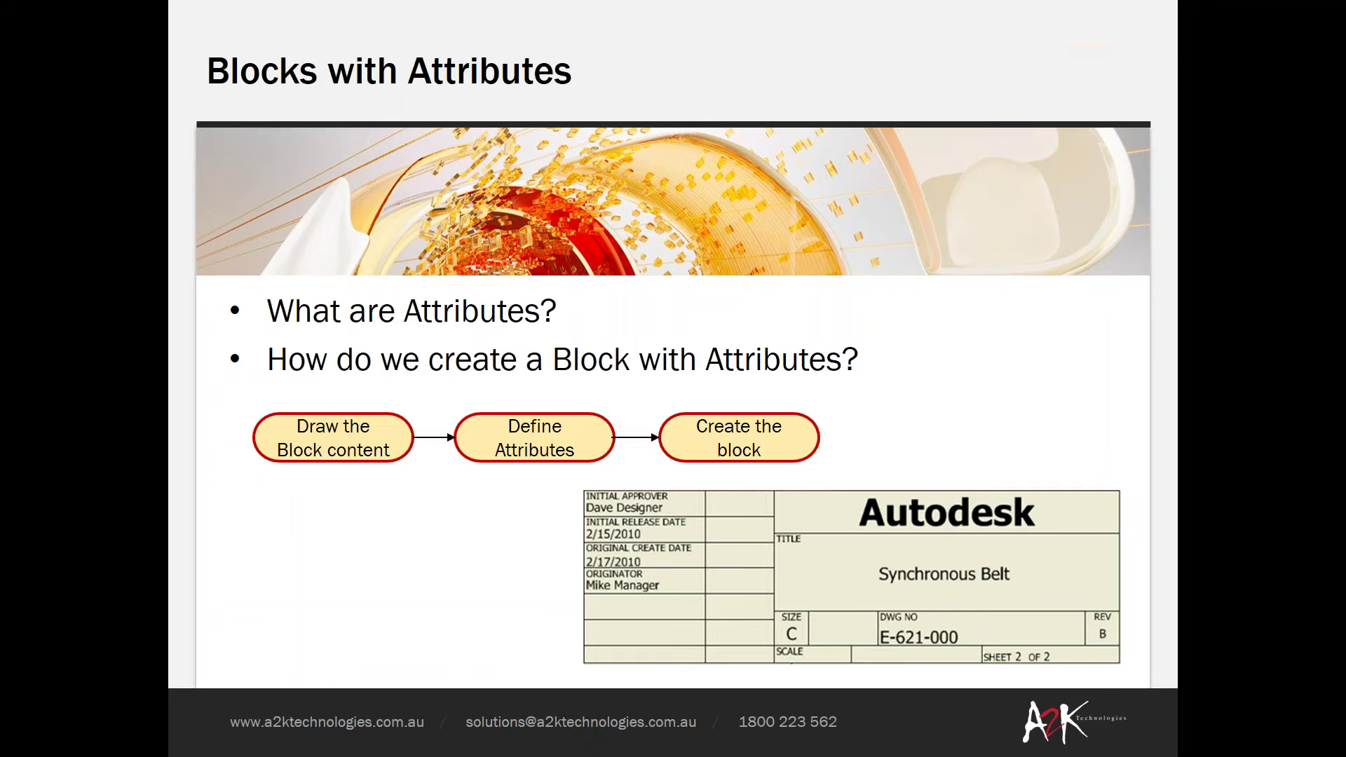
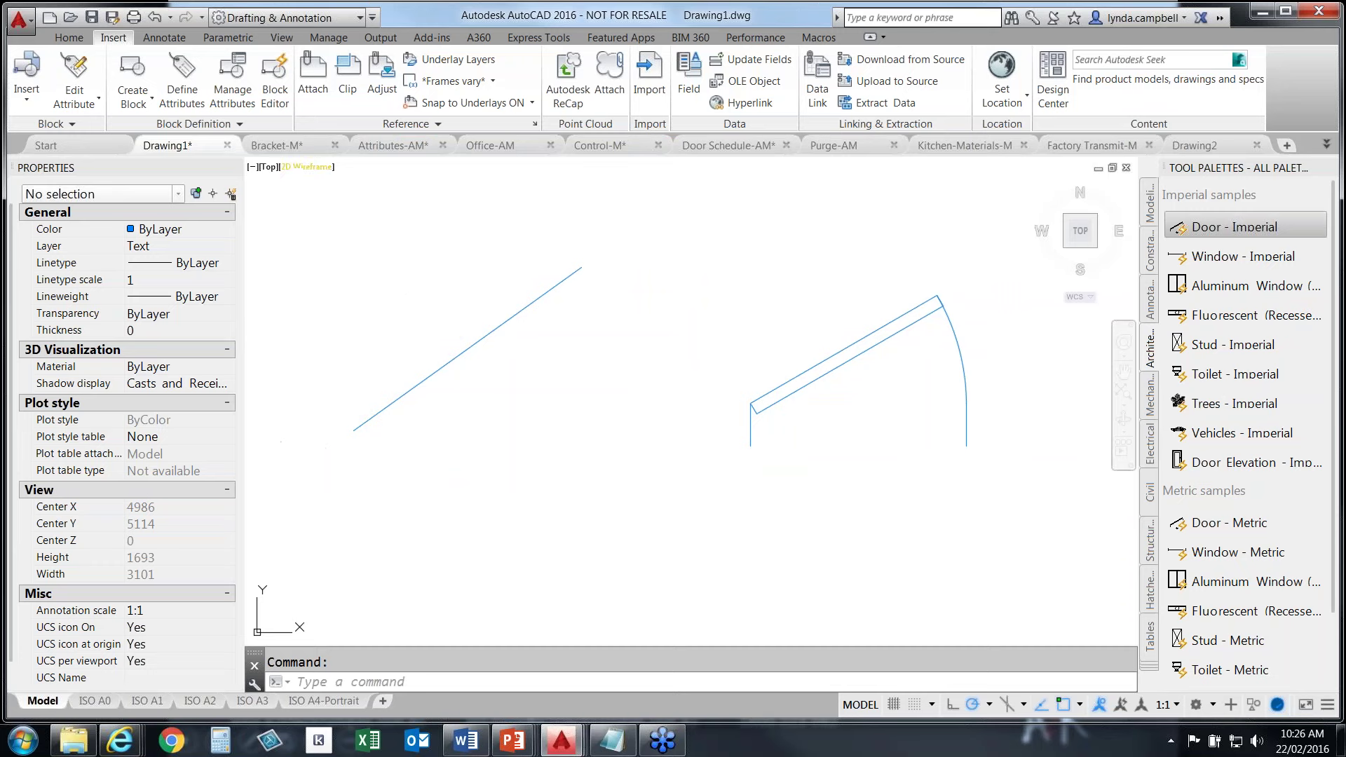
Close Drawing1 without saving its changes
left_click(228, 146)
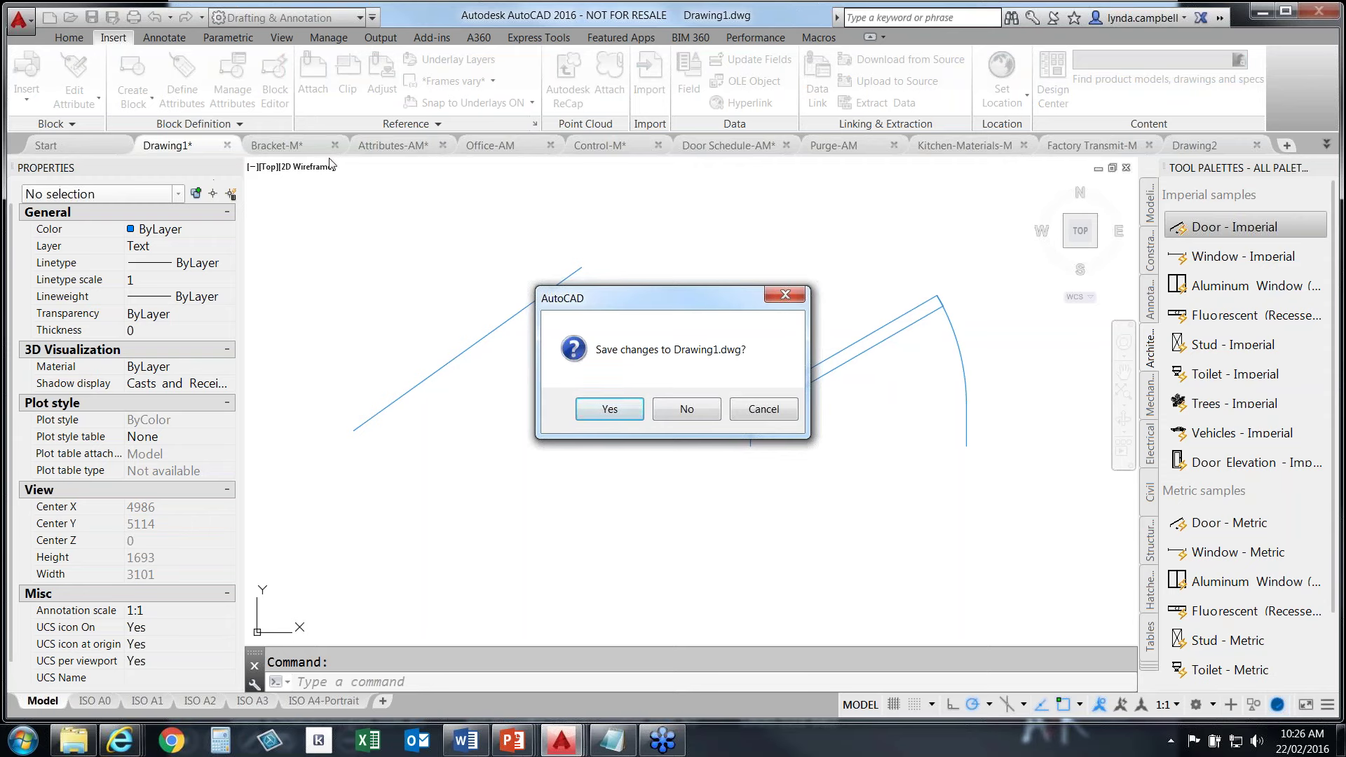
left_click(687, 409)
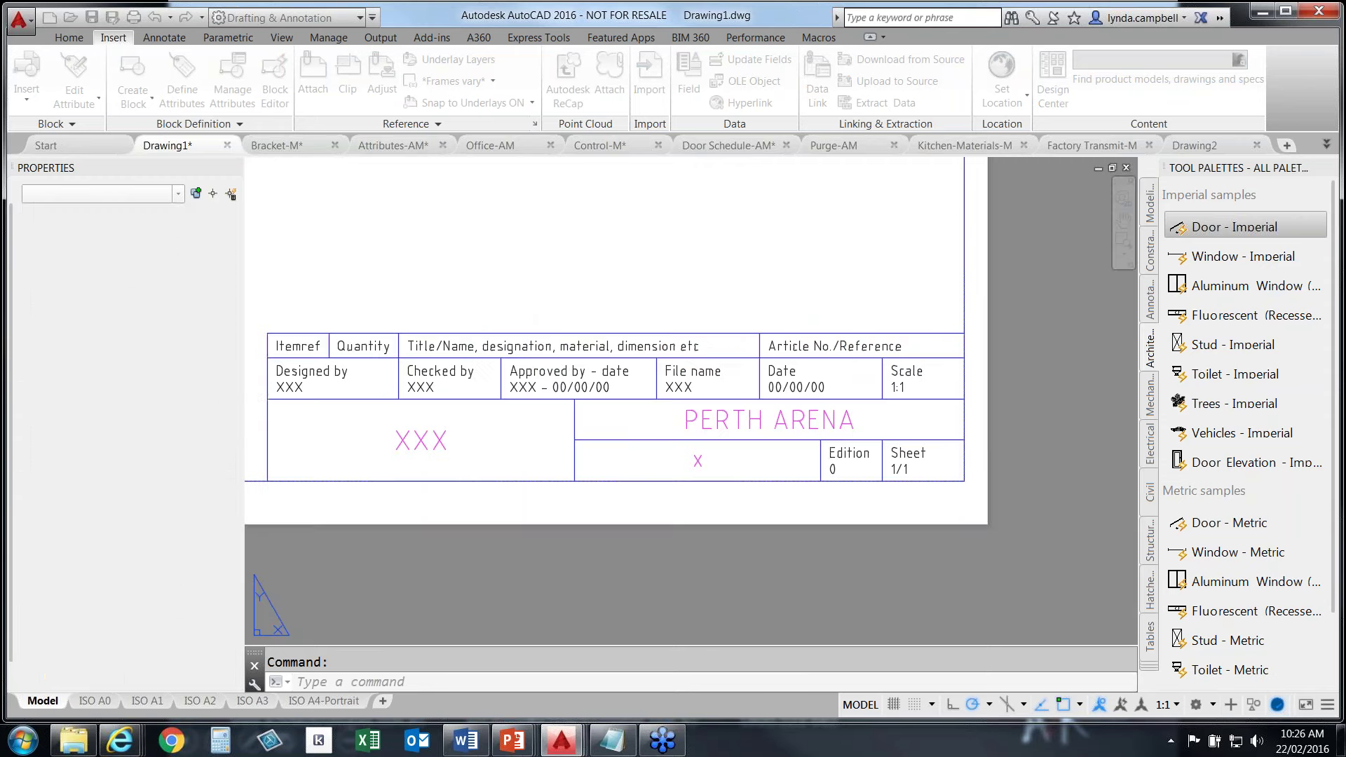
Select the EXT attribute definition on the phone in the Attributes-AM drawing and examine its text and misc properties
left_click(402, 147)
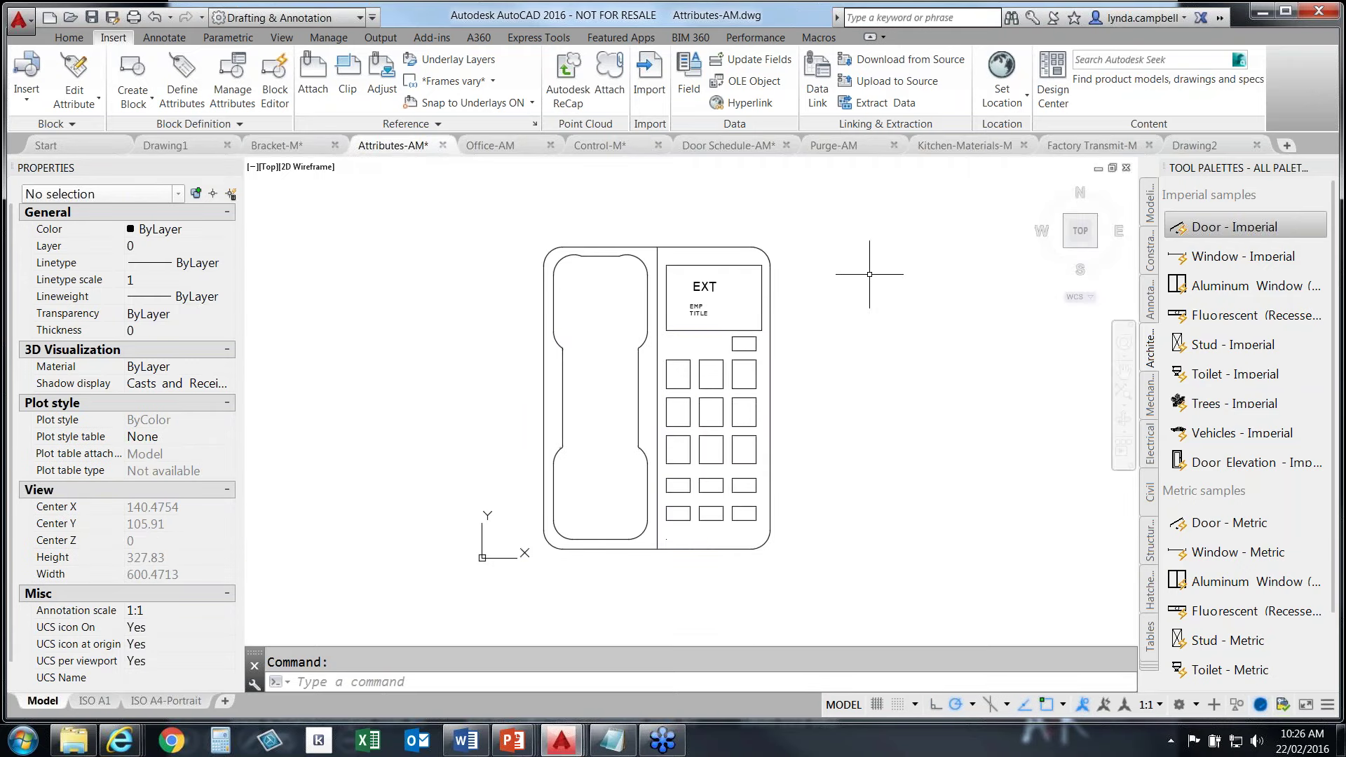
left_click(706, 288)
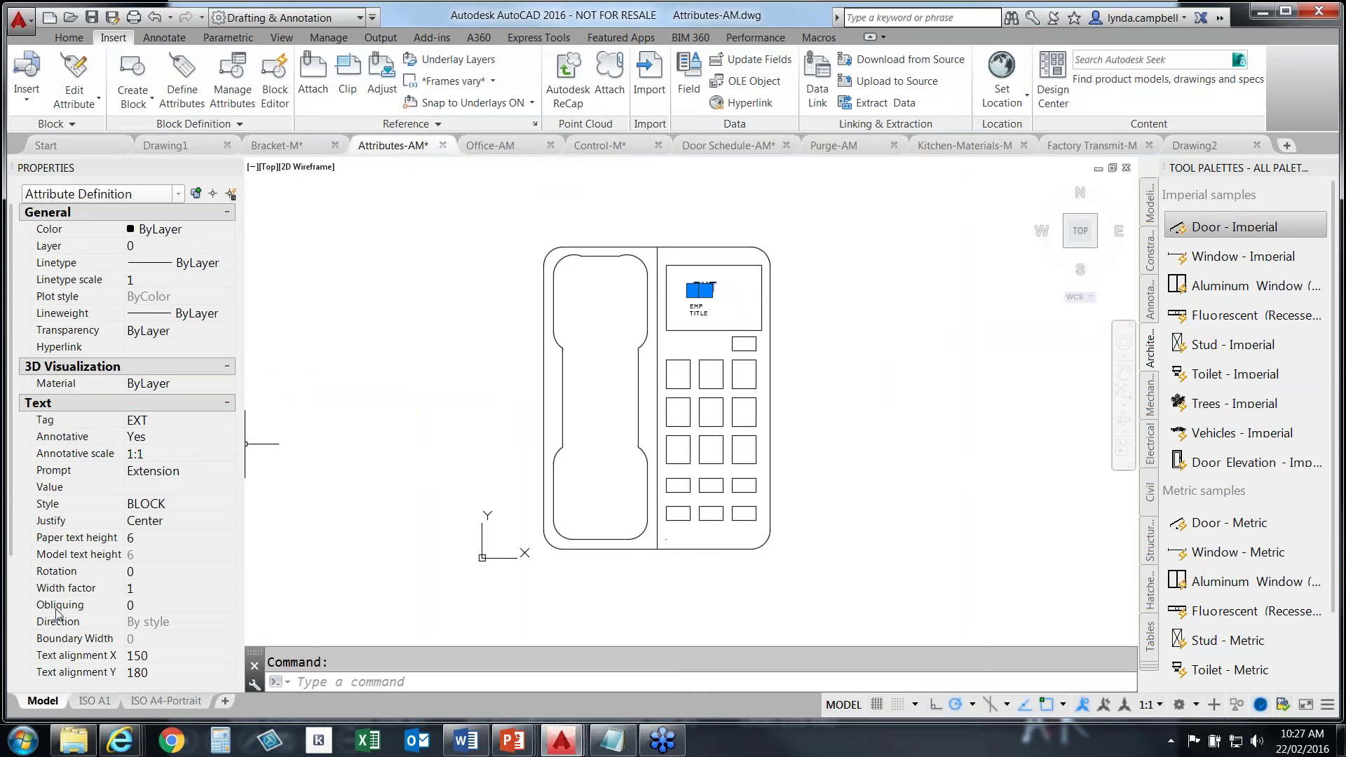
left_click_drag(14, 551, 20, 701)
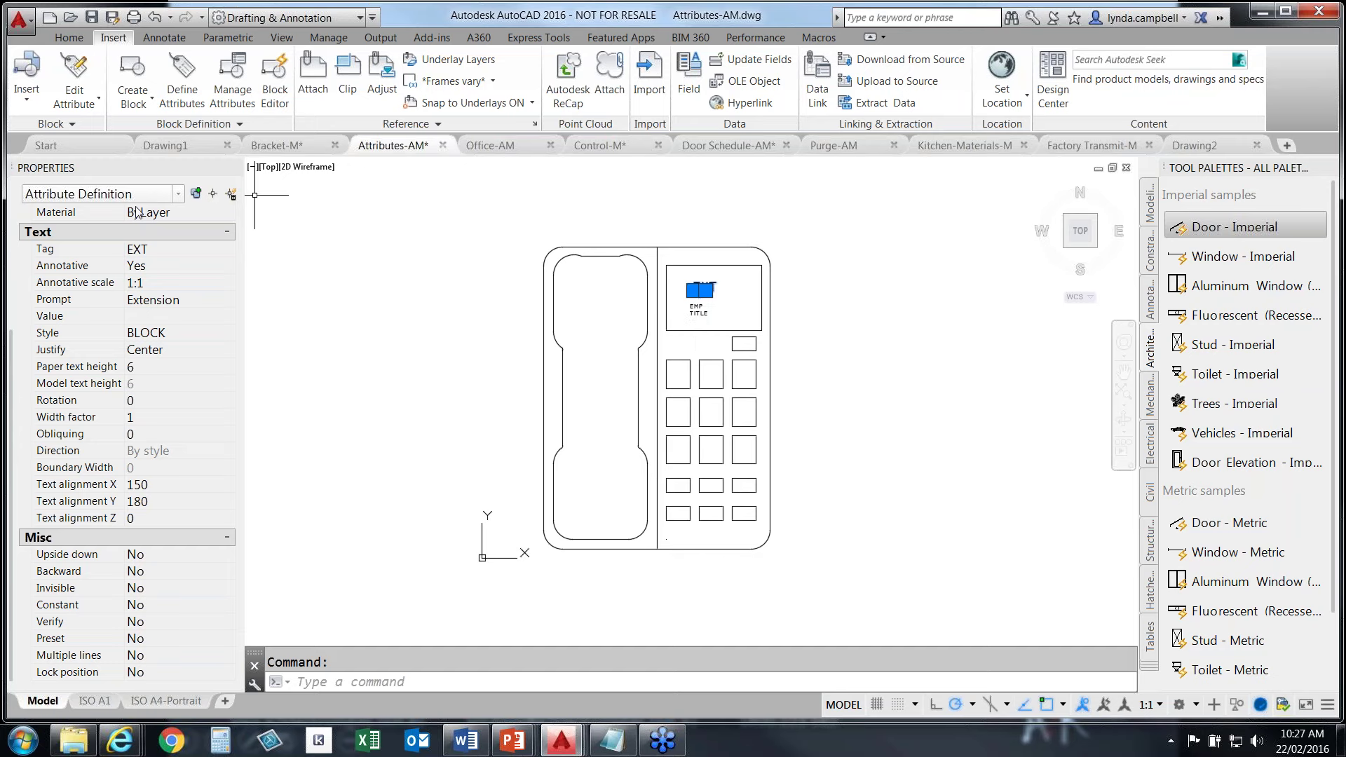
Start a new invisible attribute definition with the tag DEPT, the prompt Department and the default value Design
key("Escape")
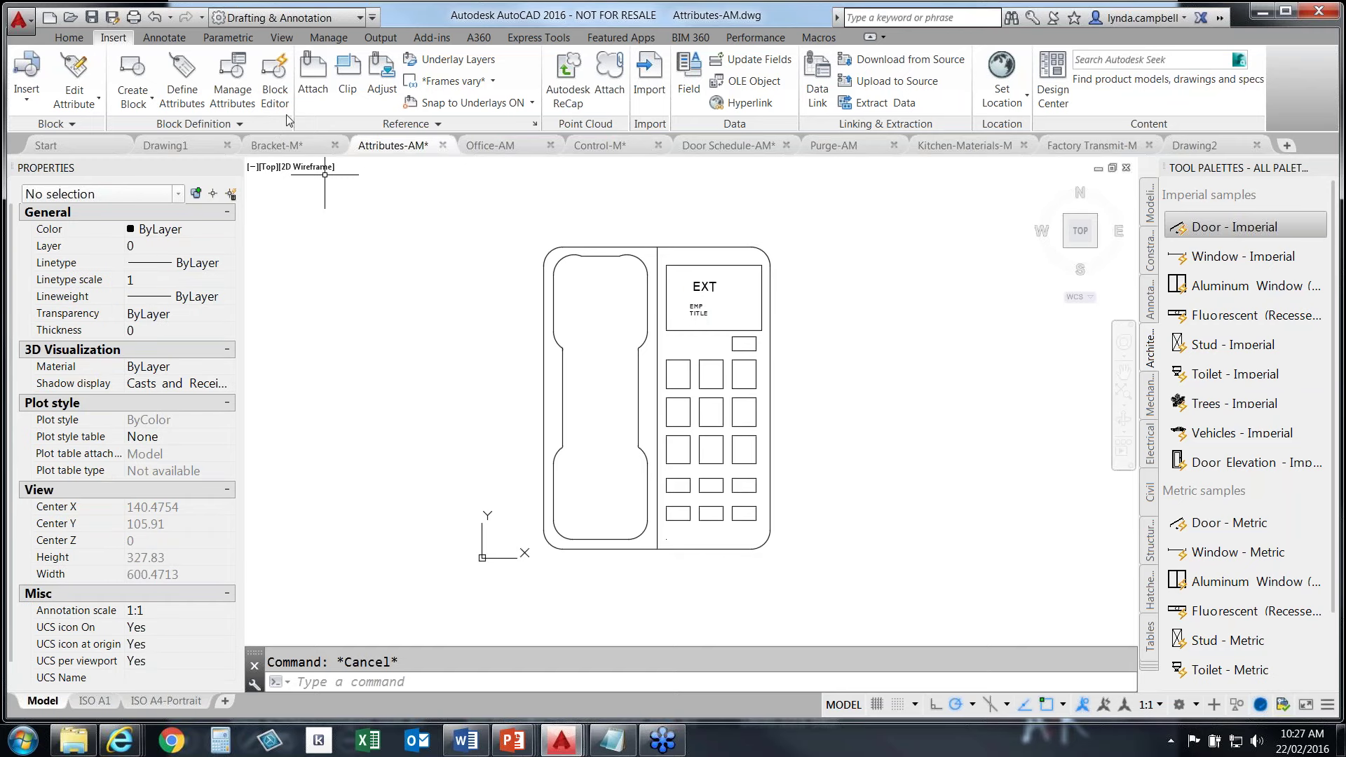
left_click(184, 93)
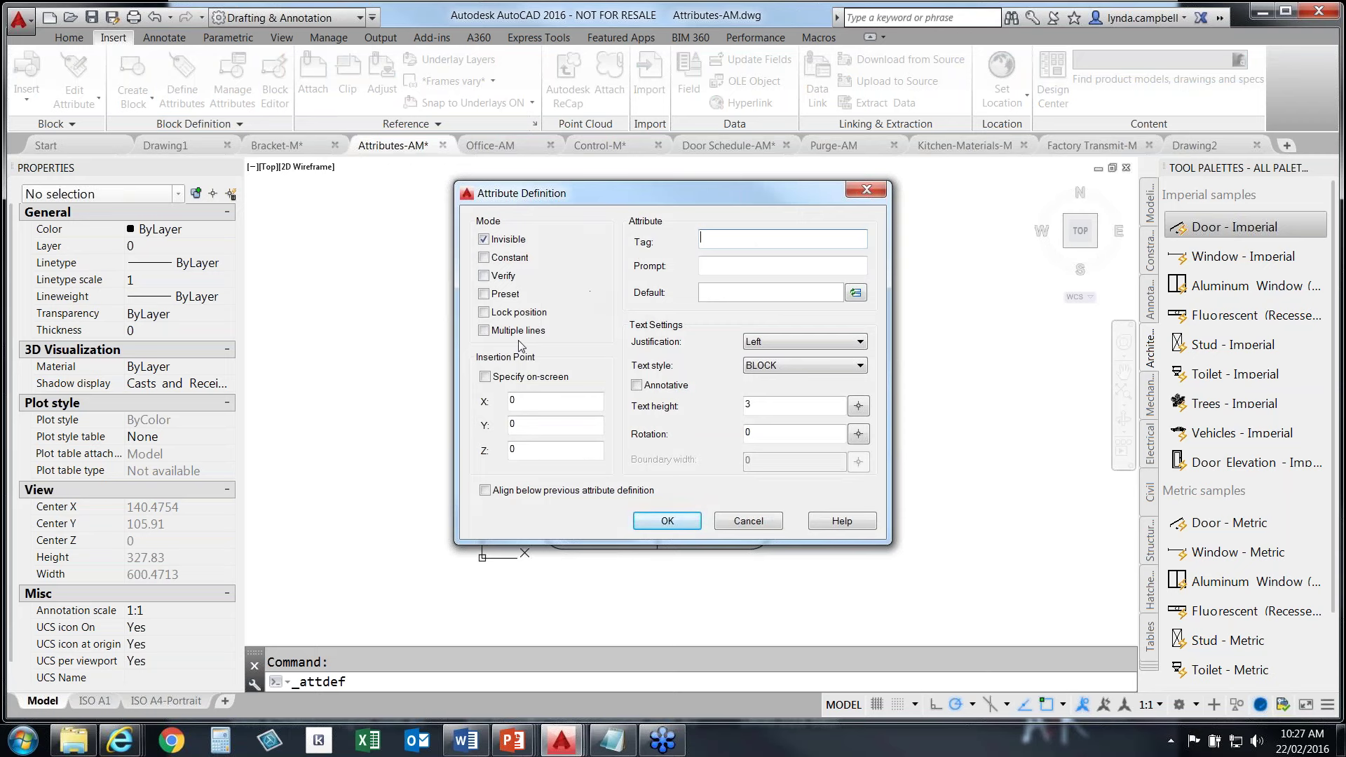
type("DEPT")
key("Tab")
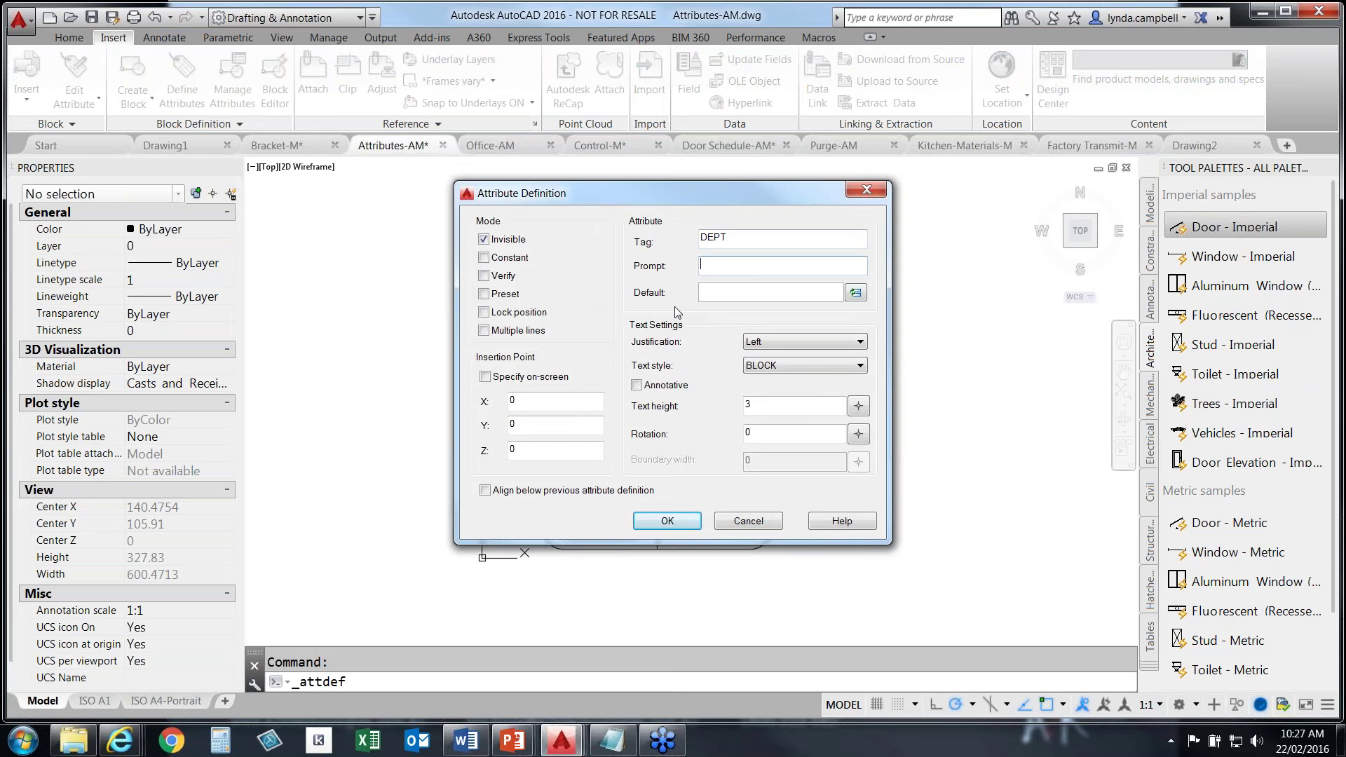
type("Depa")
type("tment")
key("BackSpace")
key("BackSpace")
key("BackSpace")
key("BackSpace")
key("BackSpace")
type("rtment")
left_click(735, 288)
type("Design")
Make the DEPT attribute preset, align it below the previous attribute definition, create it and check its properties
left_click(484, 295)
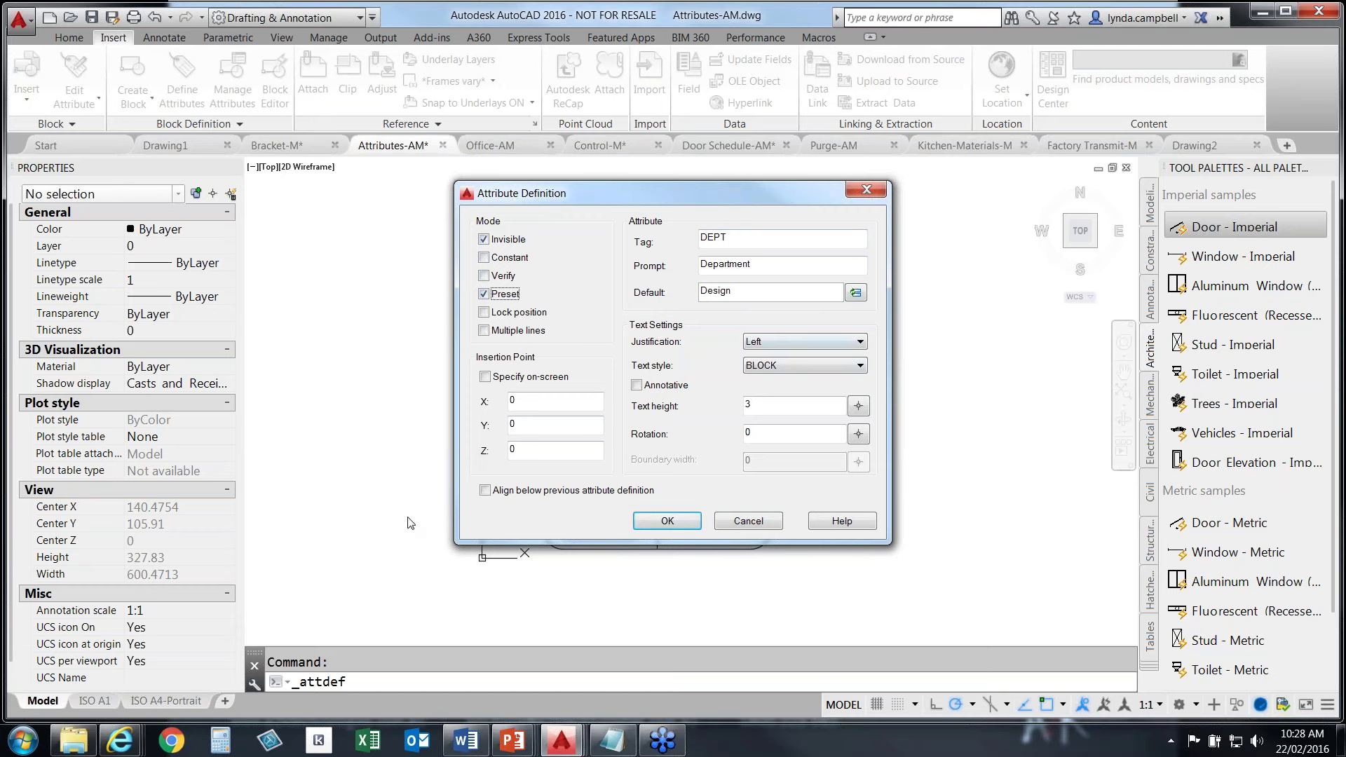
left_click(486, 490)
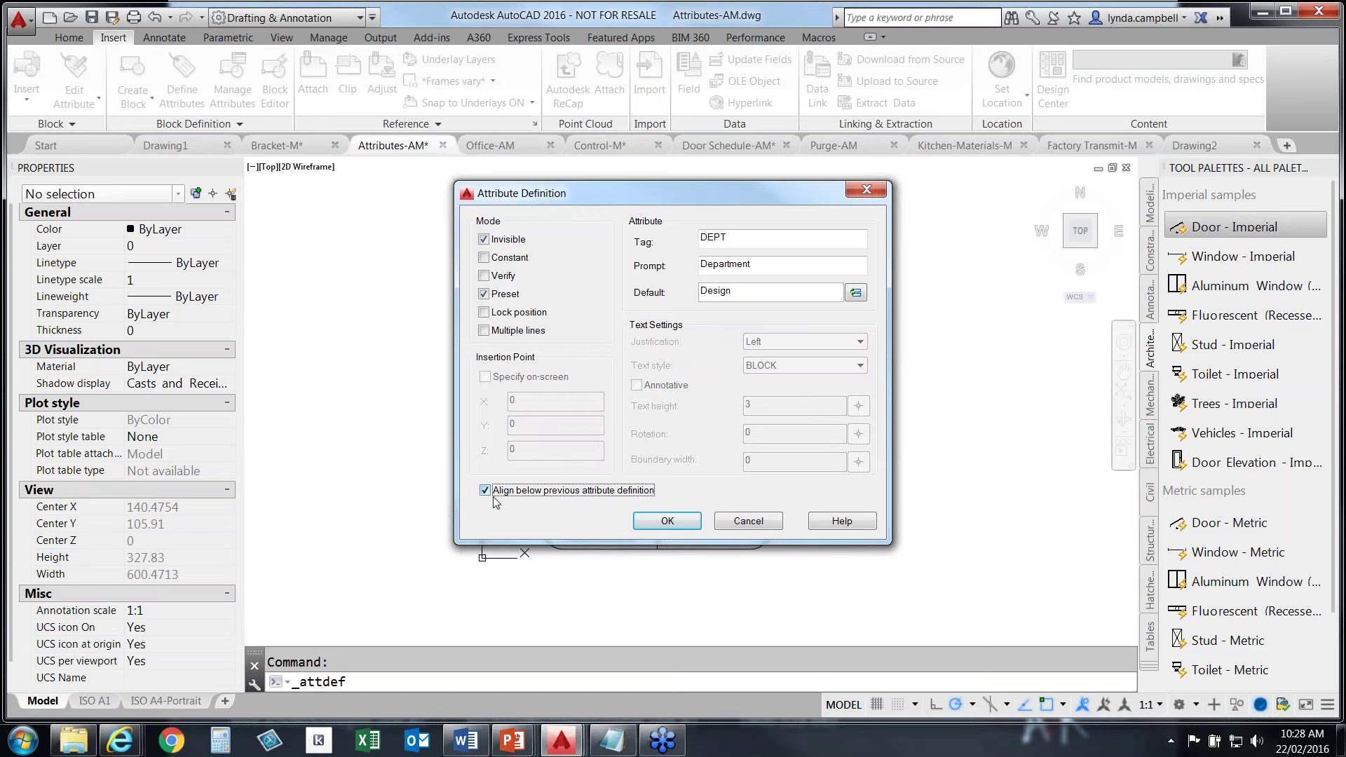
left_click(669, 521)
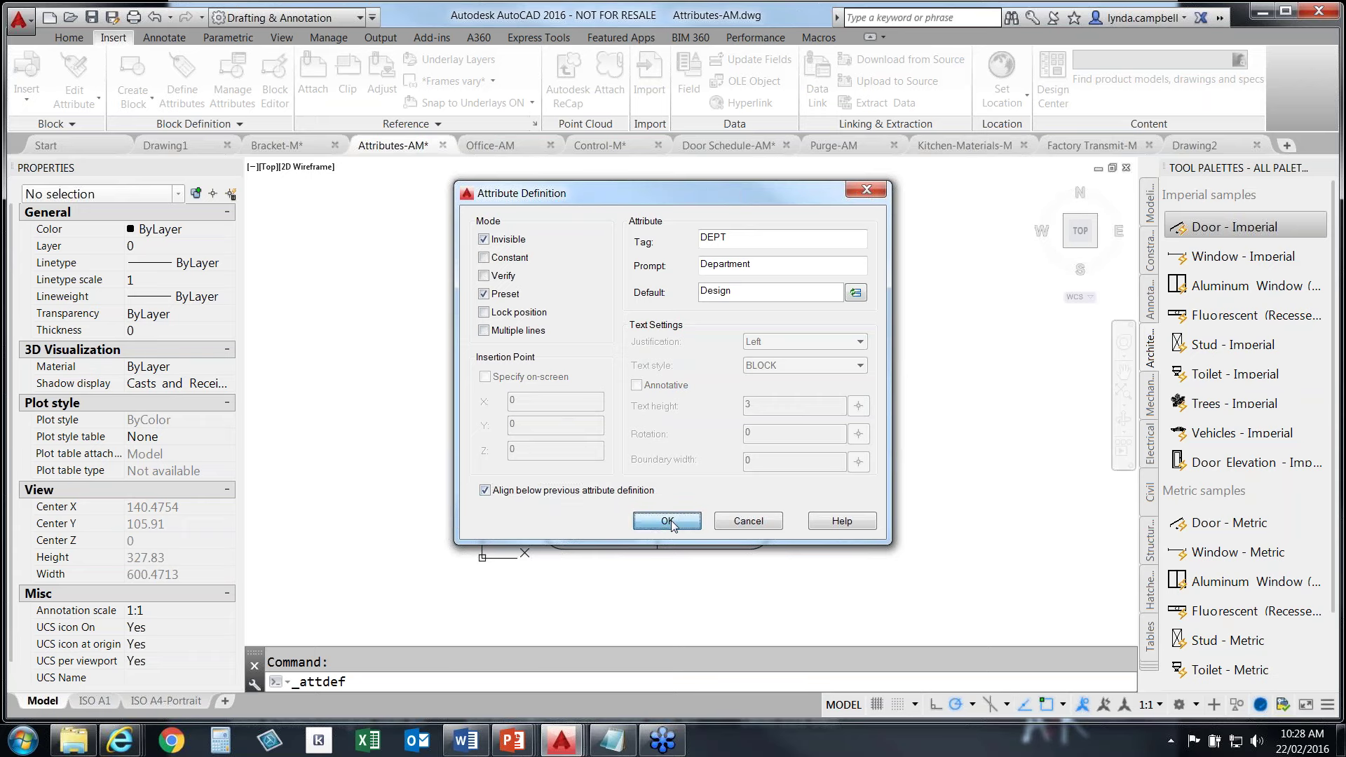
scroll(708, 305, "up", 4)
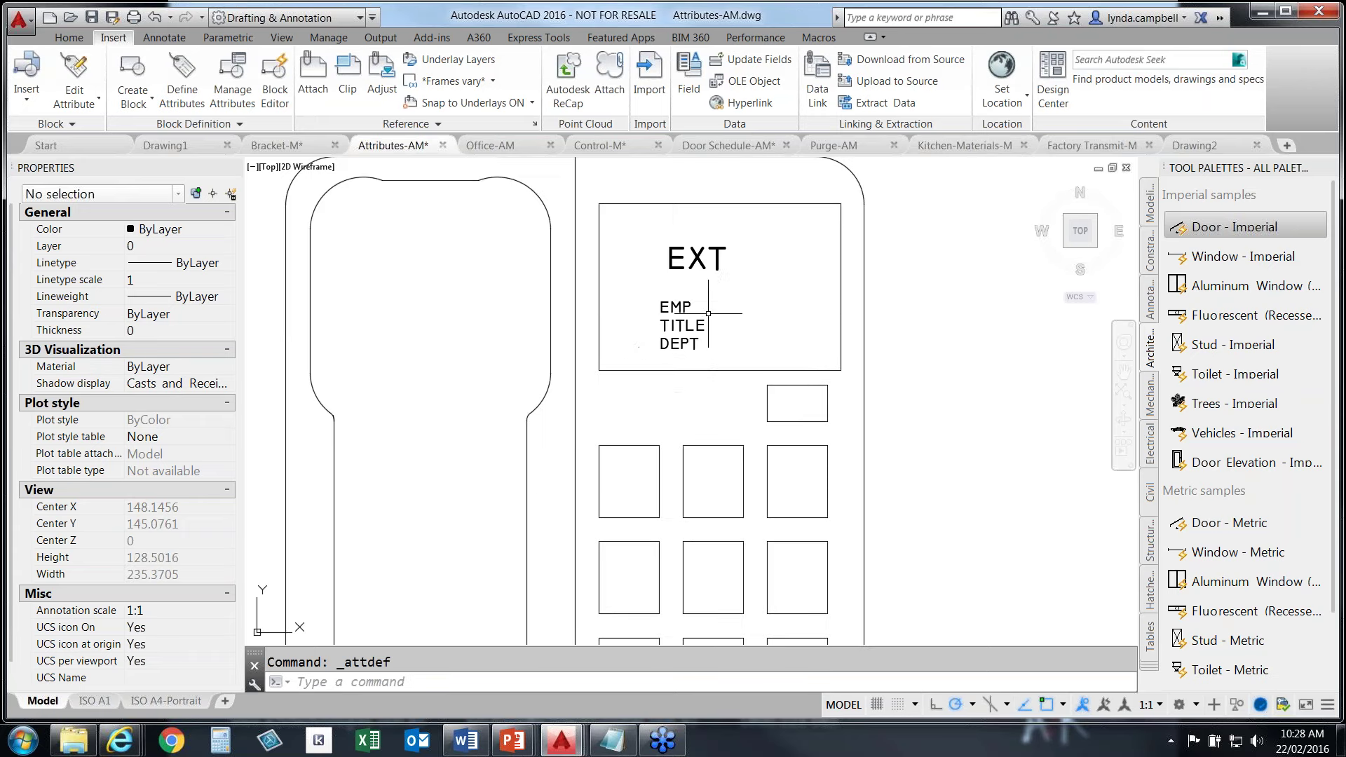
left_click(679, 343)
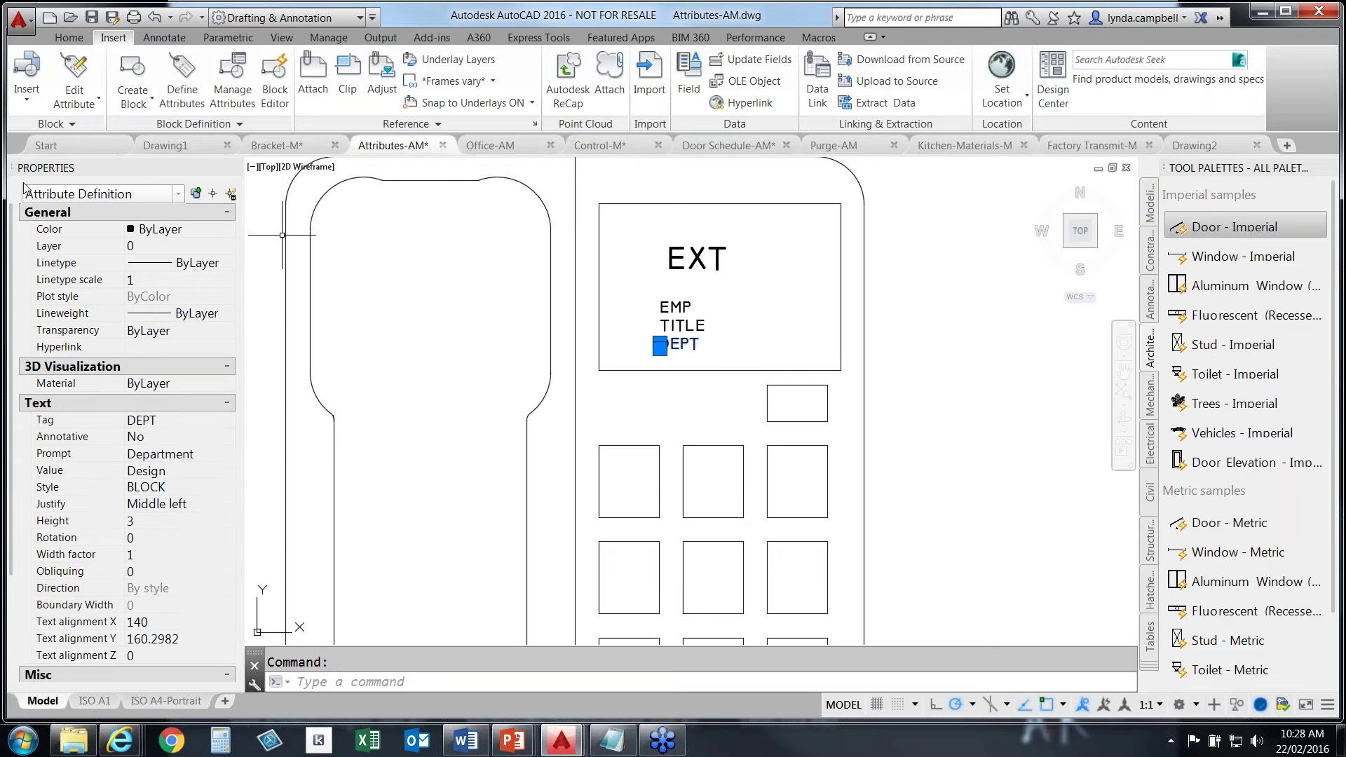
key("Escape")
Start a Write Block from objects and set its base point at the midpoint of the phone's top edge
scroll(974, 474, "down", 2)
mouse_move(962, 511)
middle_mouse_down()
mouse_move(950, 385)
mouse_move(937, 401)
middle_mouse_up()
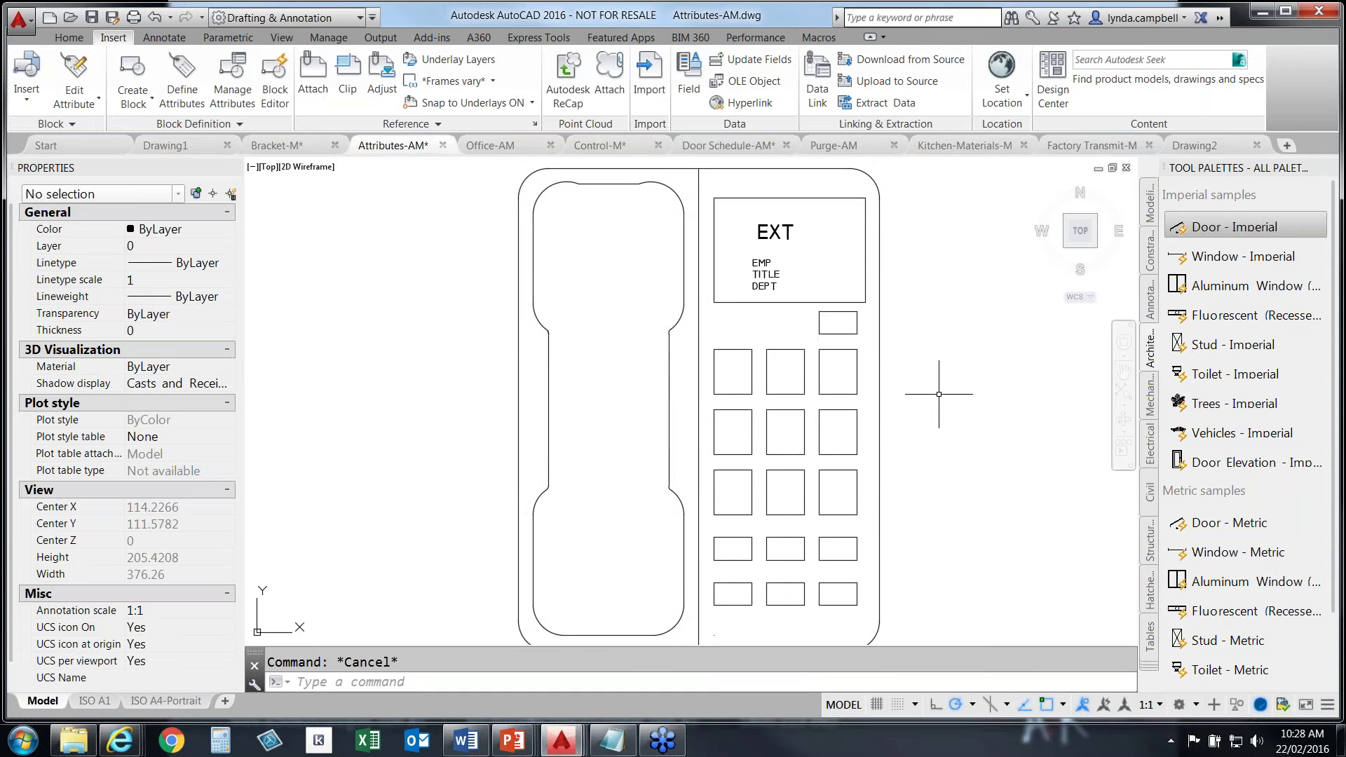
scroll(939, 394, "down", 2)
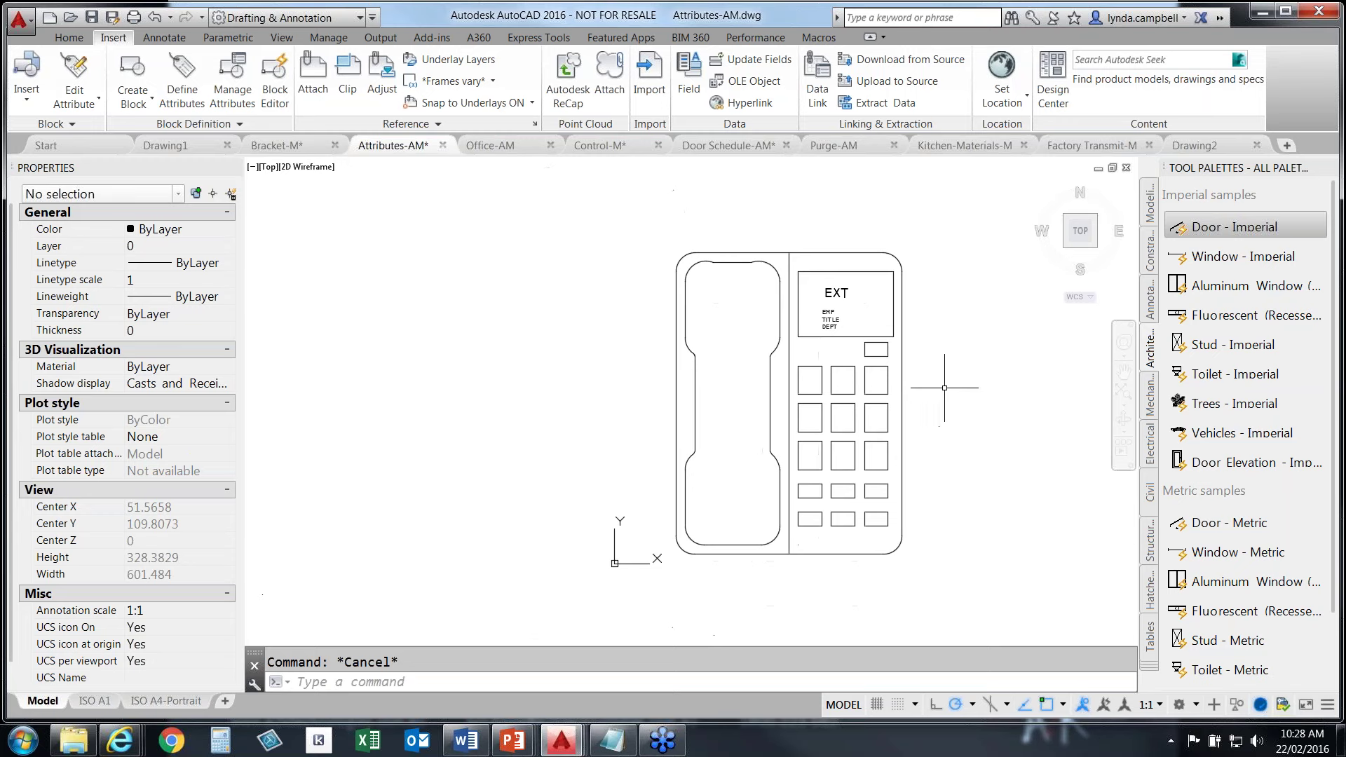
middle_click_drag(955, 398, 894, 397)
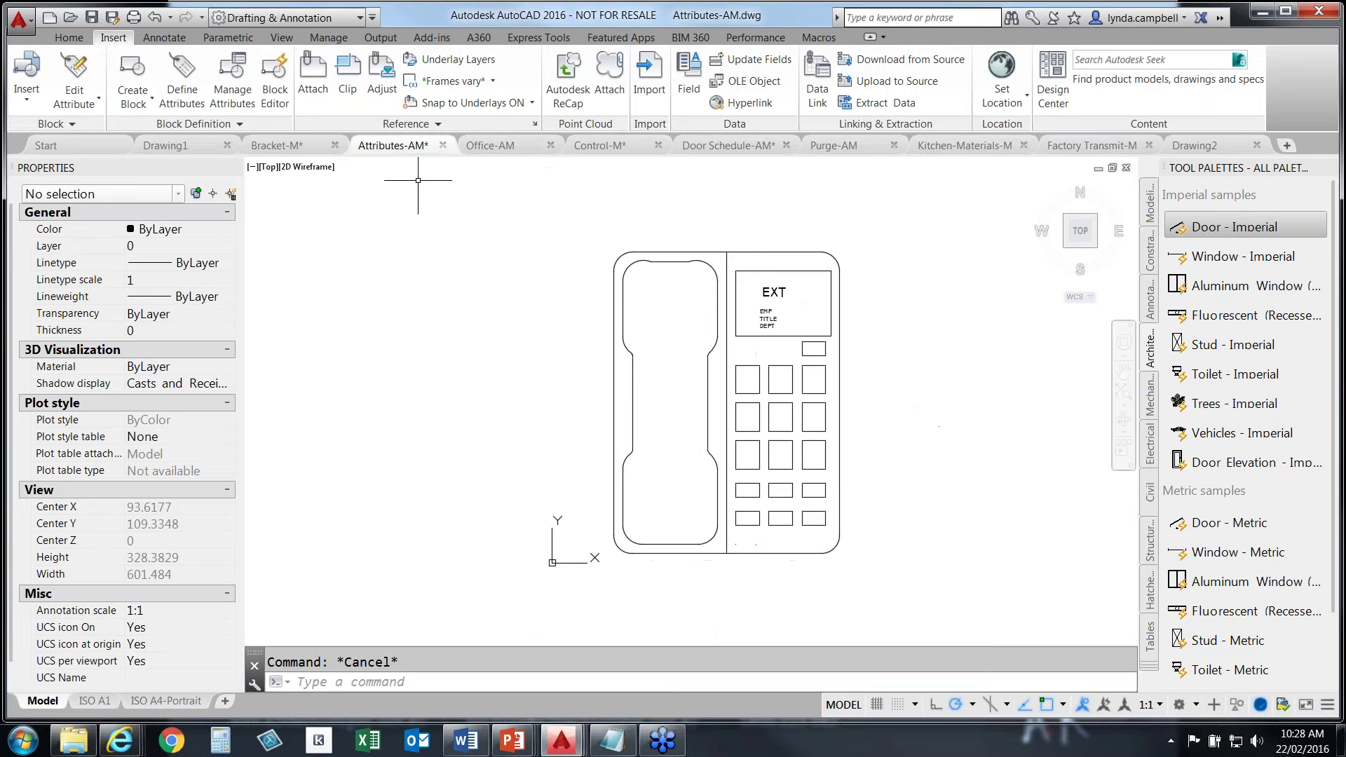
left_click(136, 105)
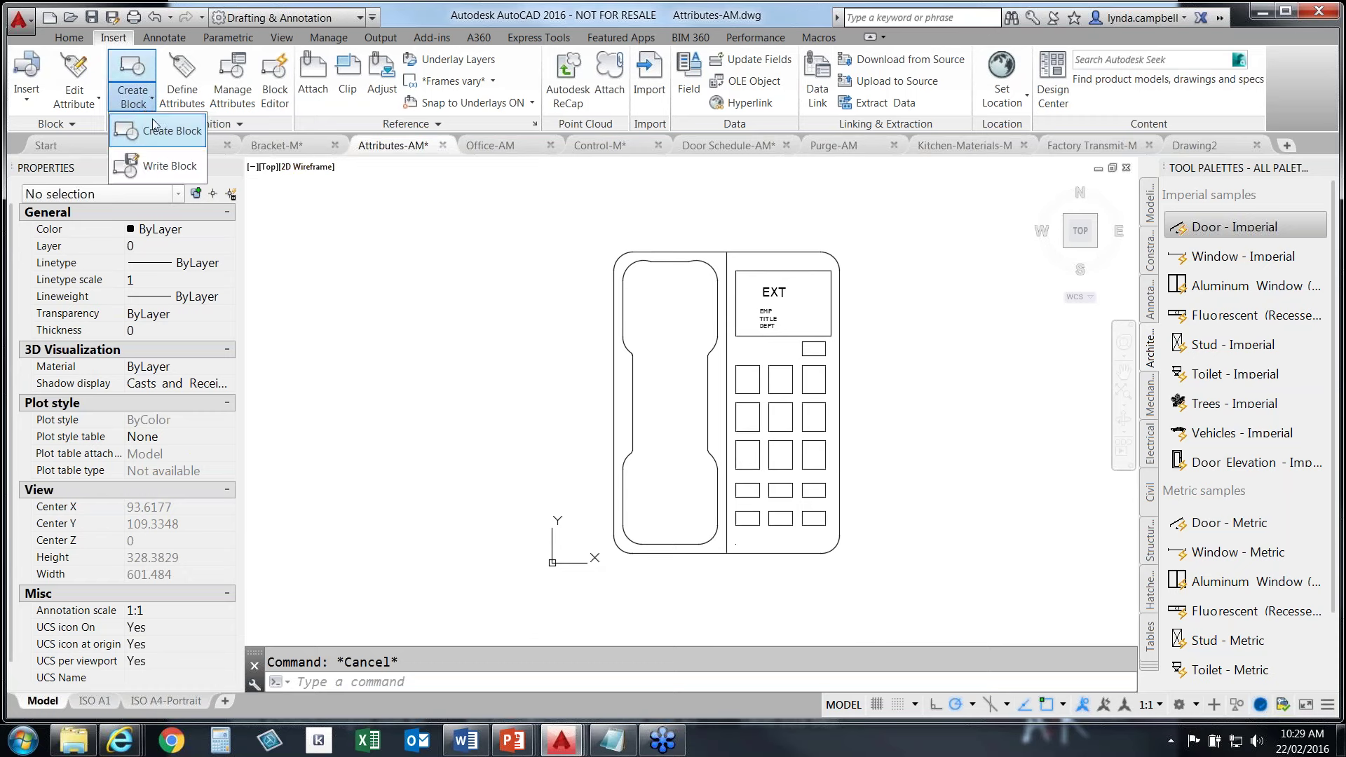
left_click(159, 168)
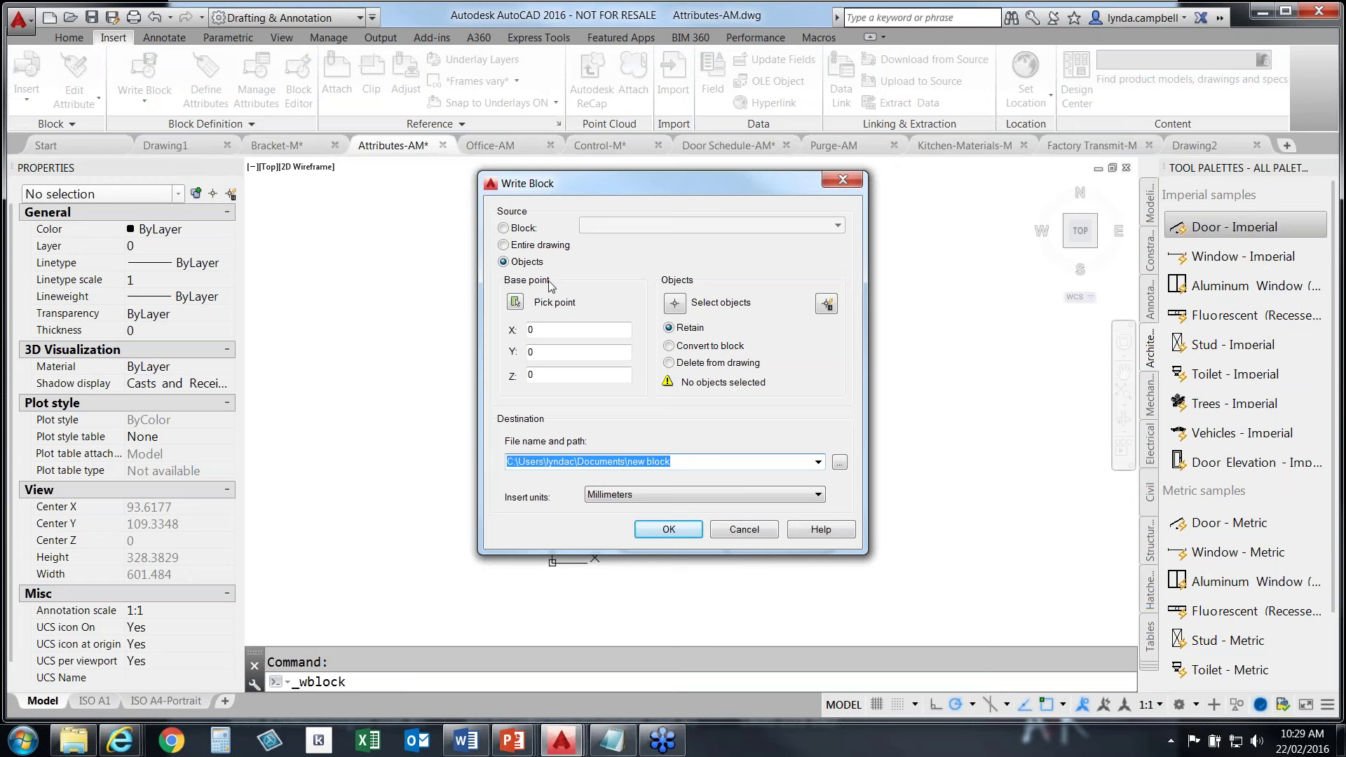
left_click(516, 303)
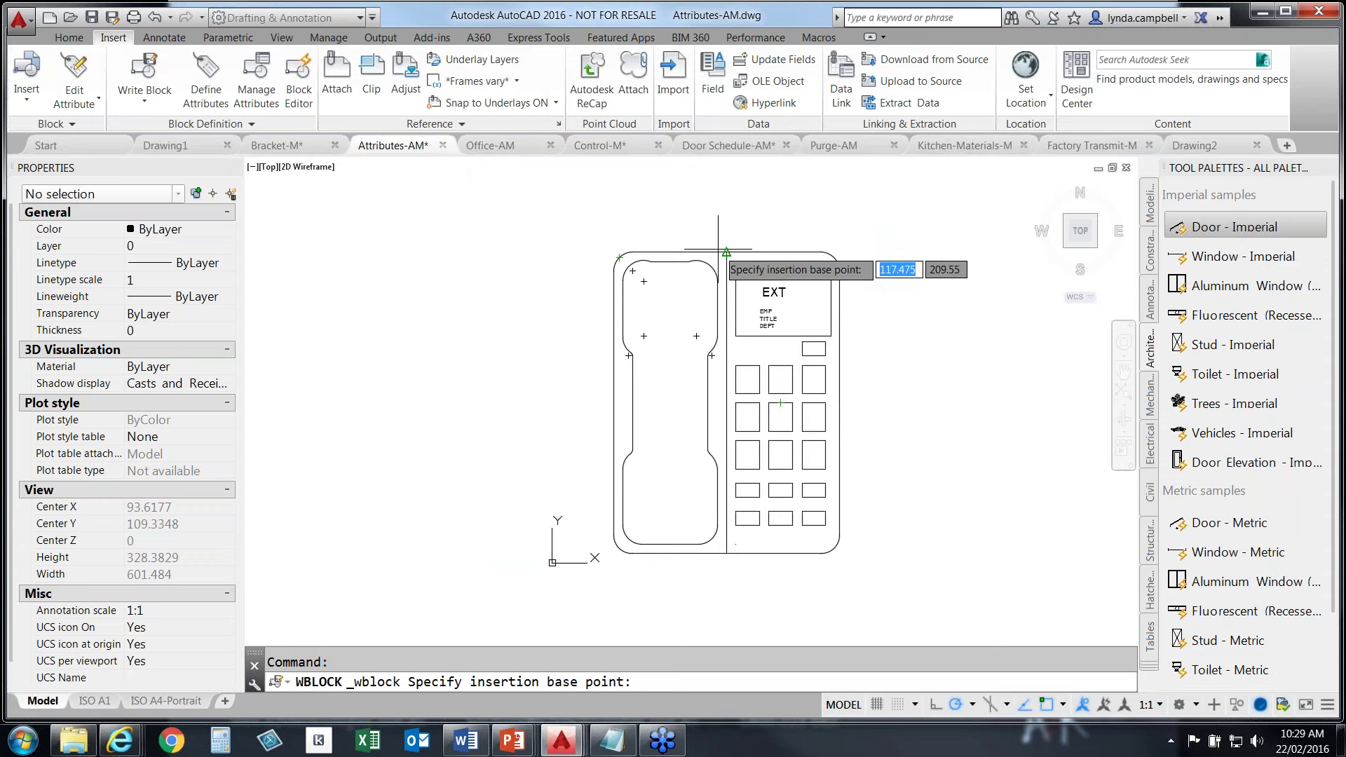
left_click(728, 251)
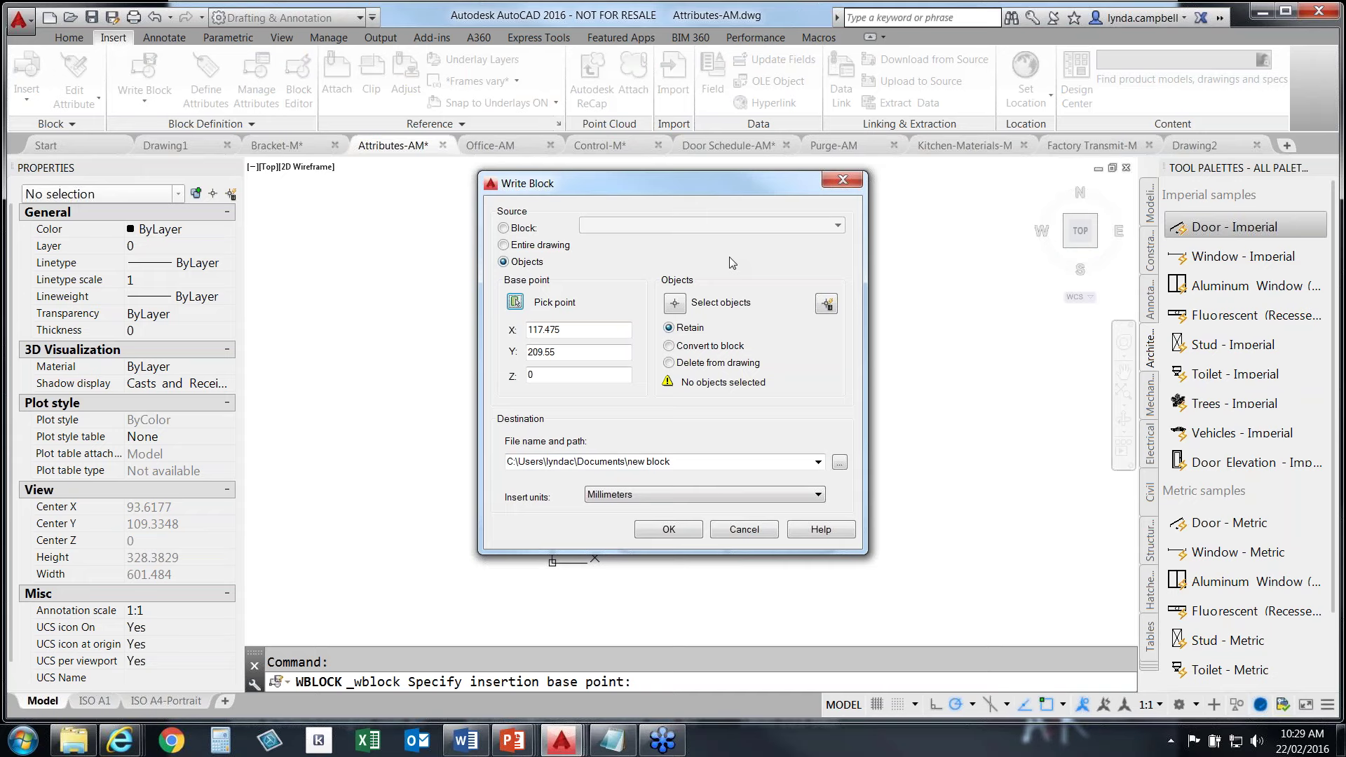
Select the phone outline and the EXT, EMP, TITLE and DEPT attributes, in that order, as the block's objects
left_click(675, 303)
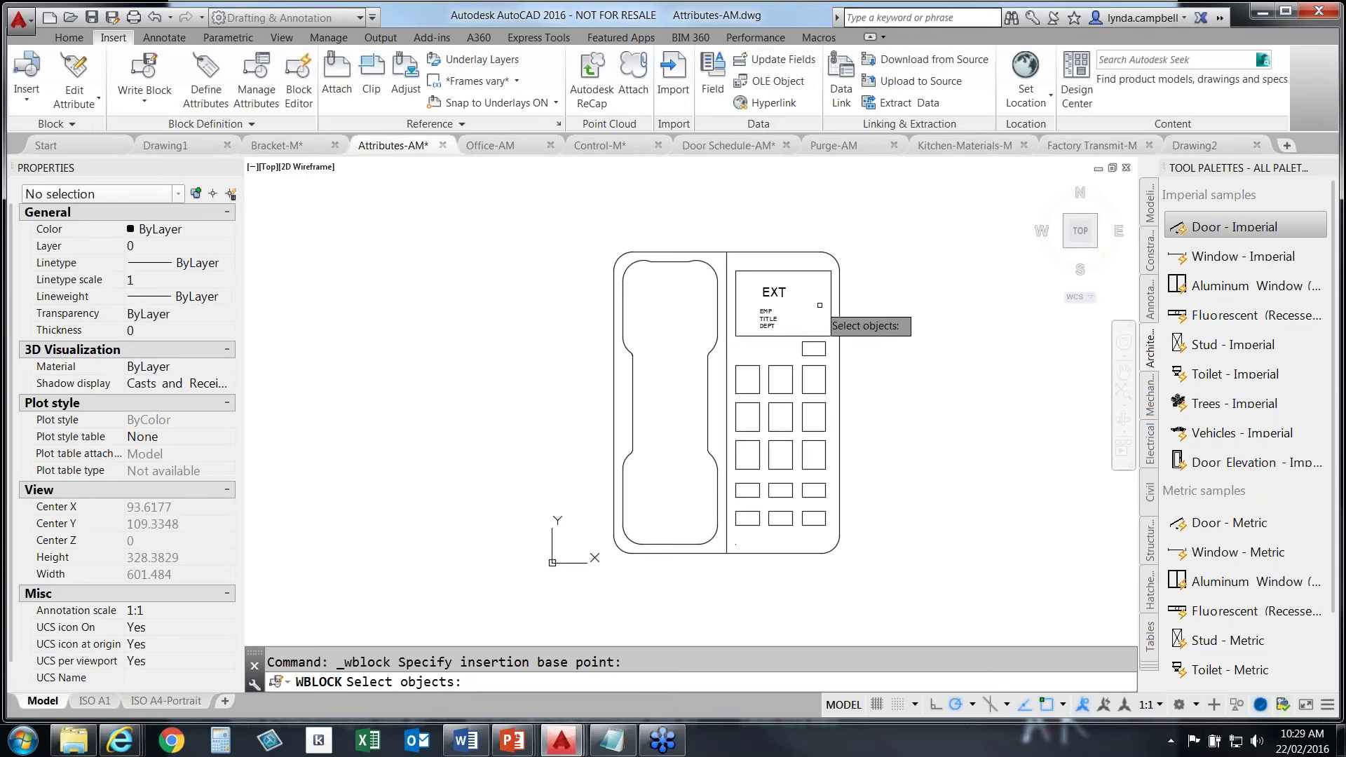
left_click(838, 298)
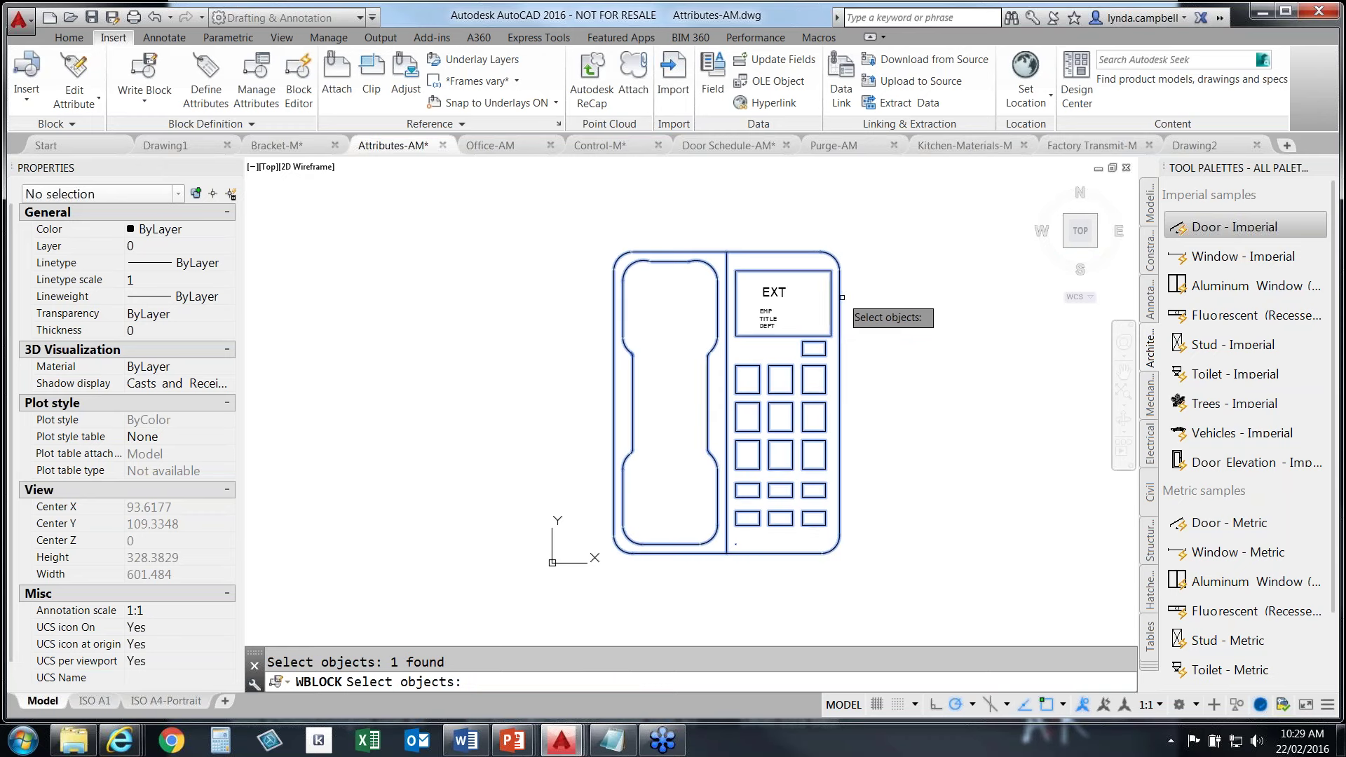
left_click(782, 283)
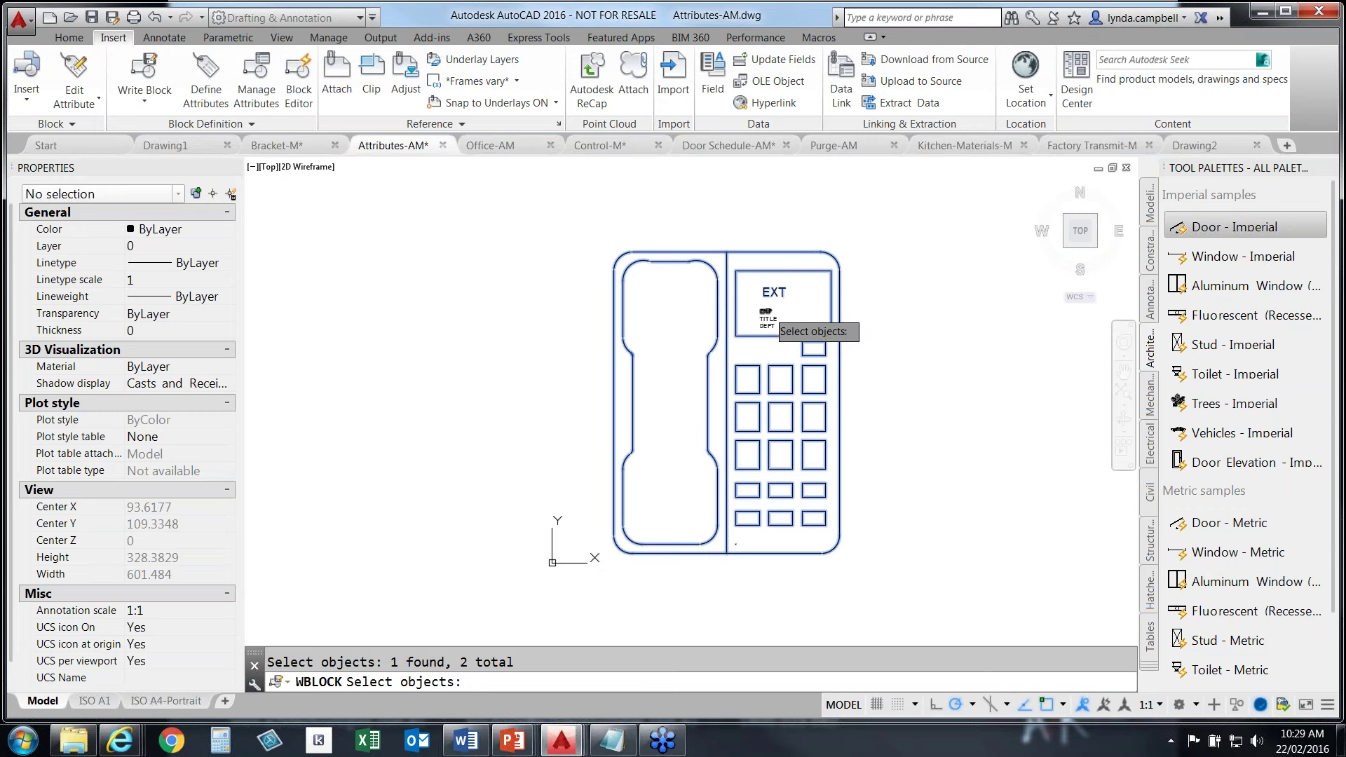
left_click(771, 310)
left_click(769, 319)
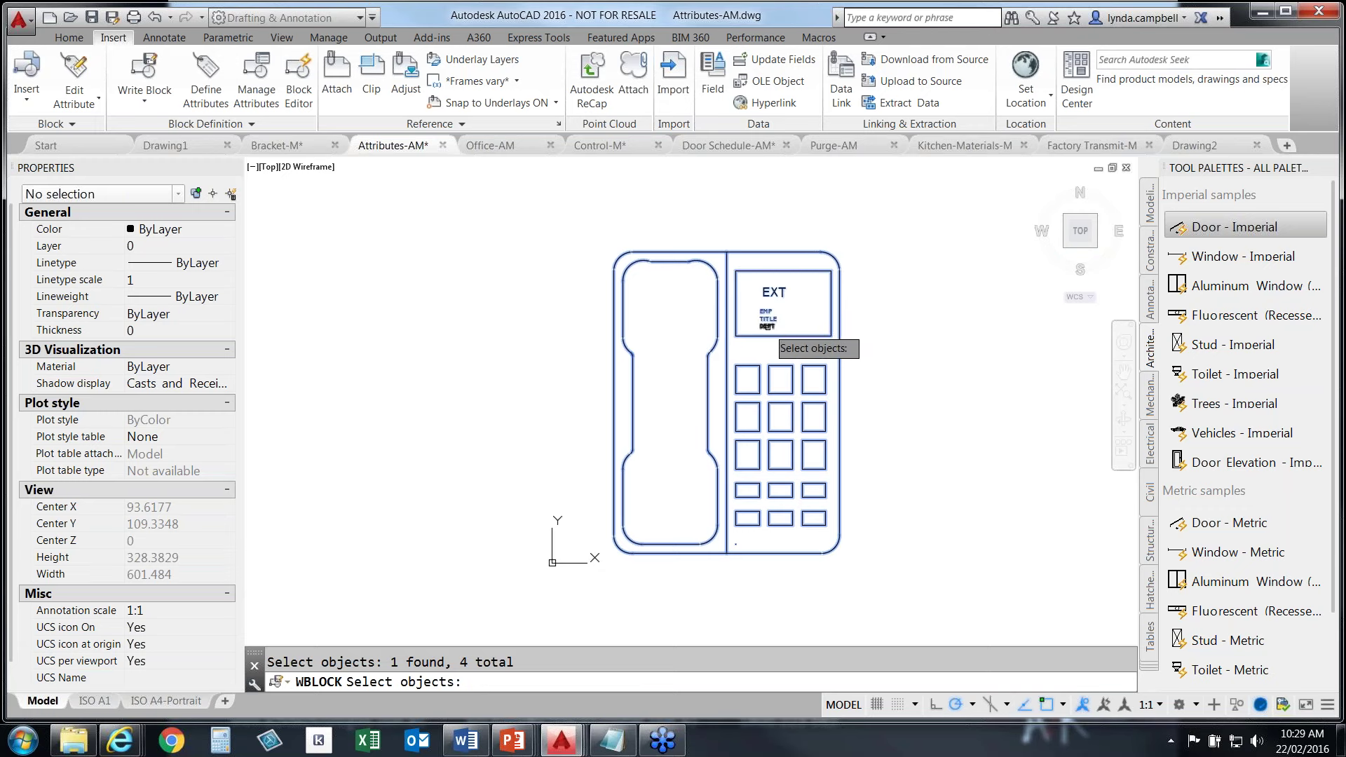
left_click(767, 327)
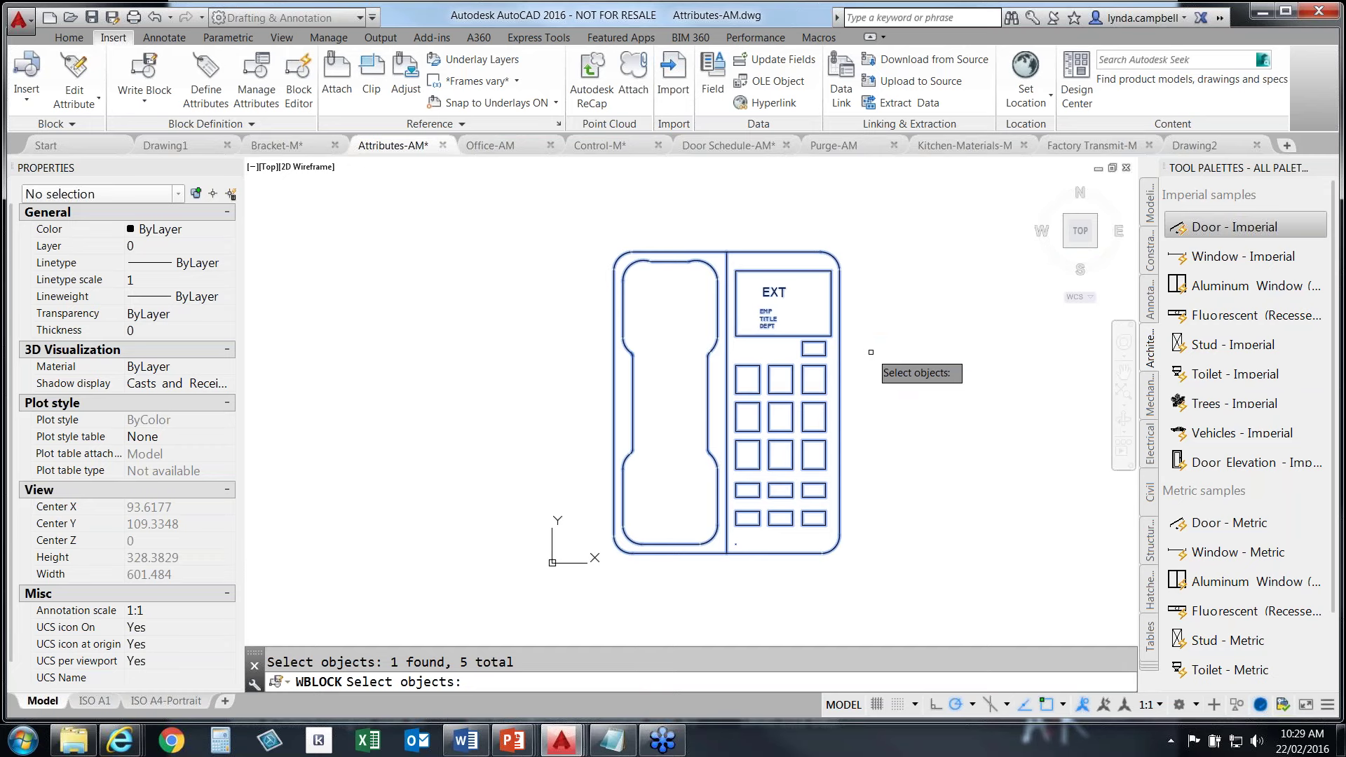
key("Return")
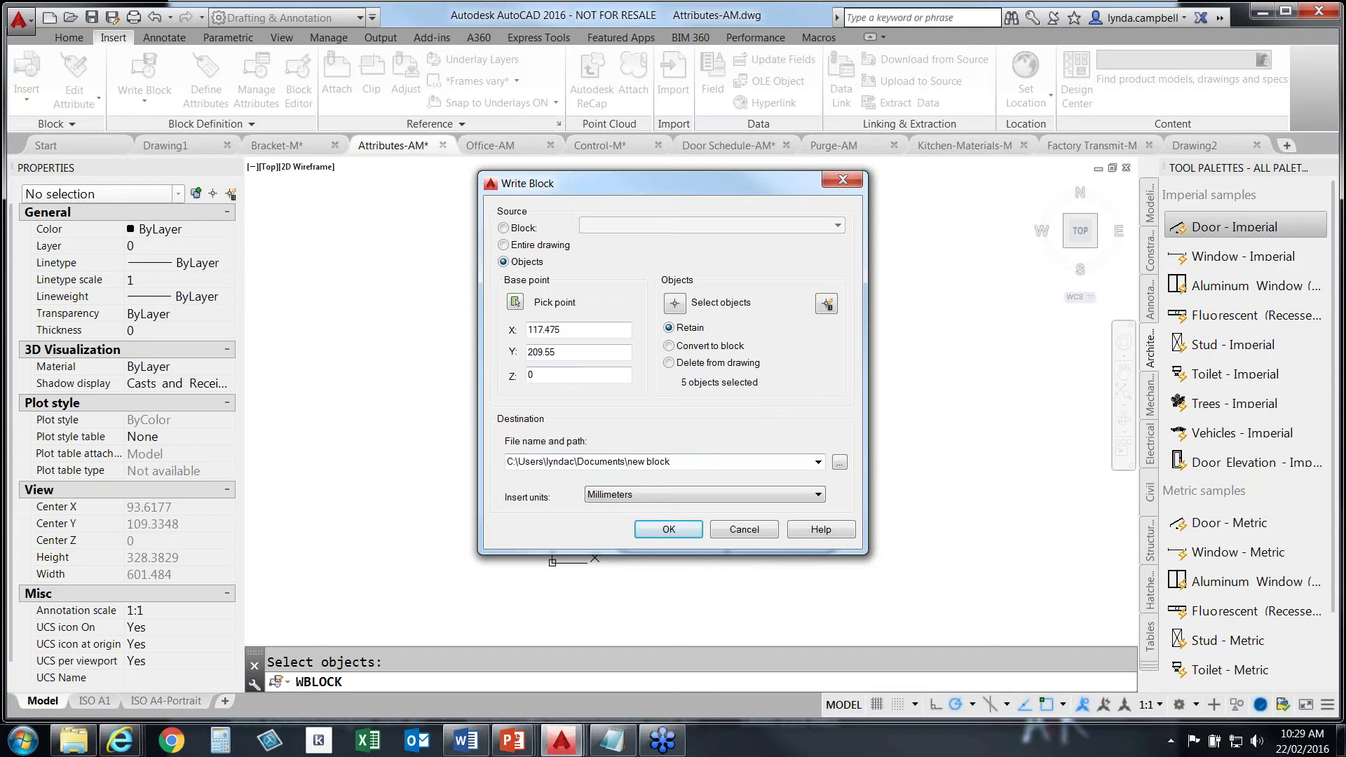
Write the phone block to the 2016 folder as new block.dwg with millimetres as insert units
left_click(840, 464)
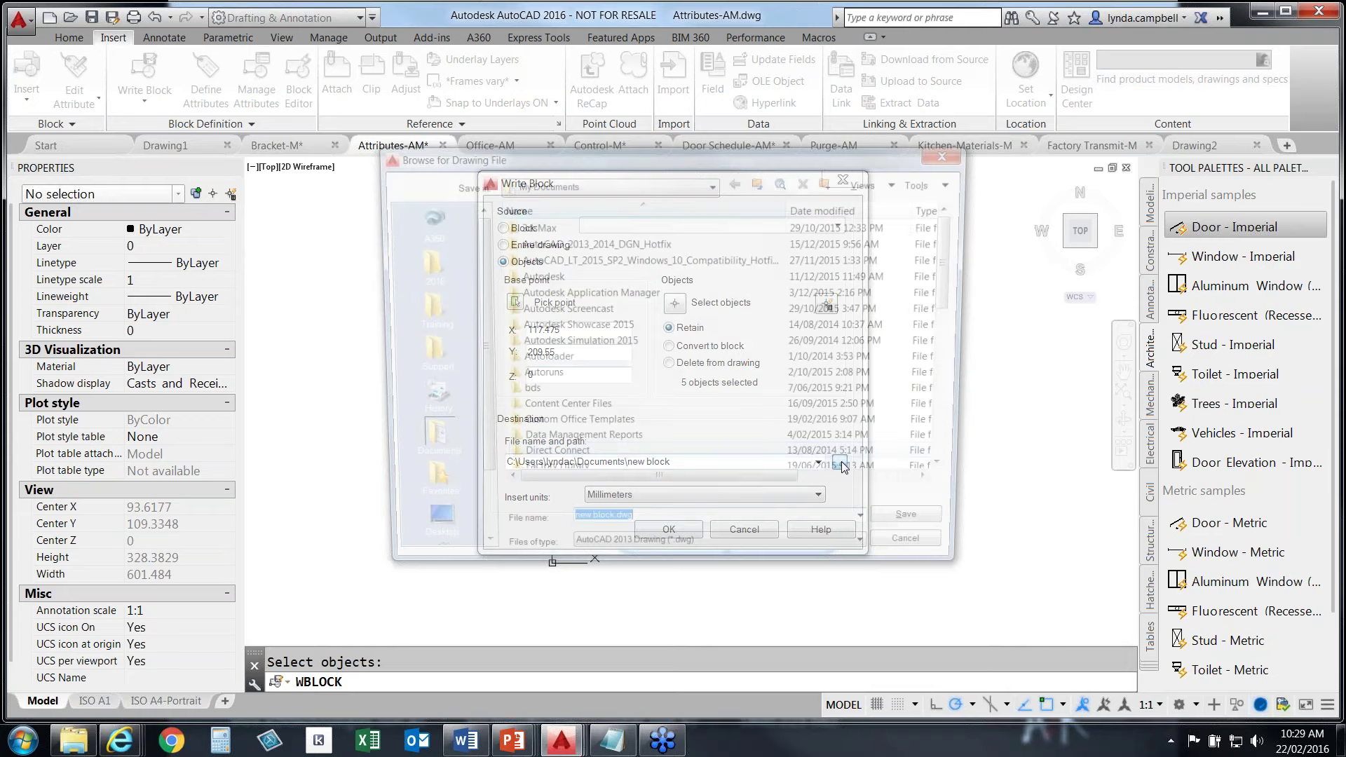
left_click(427, 270)
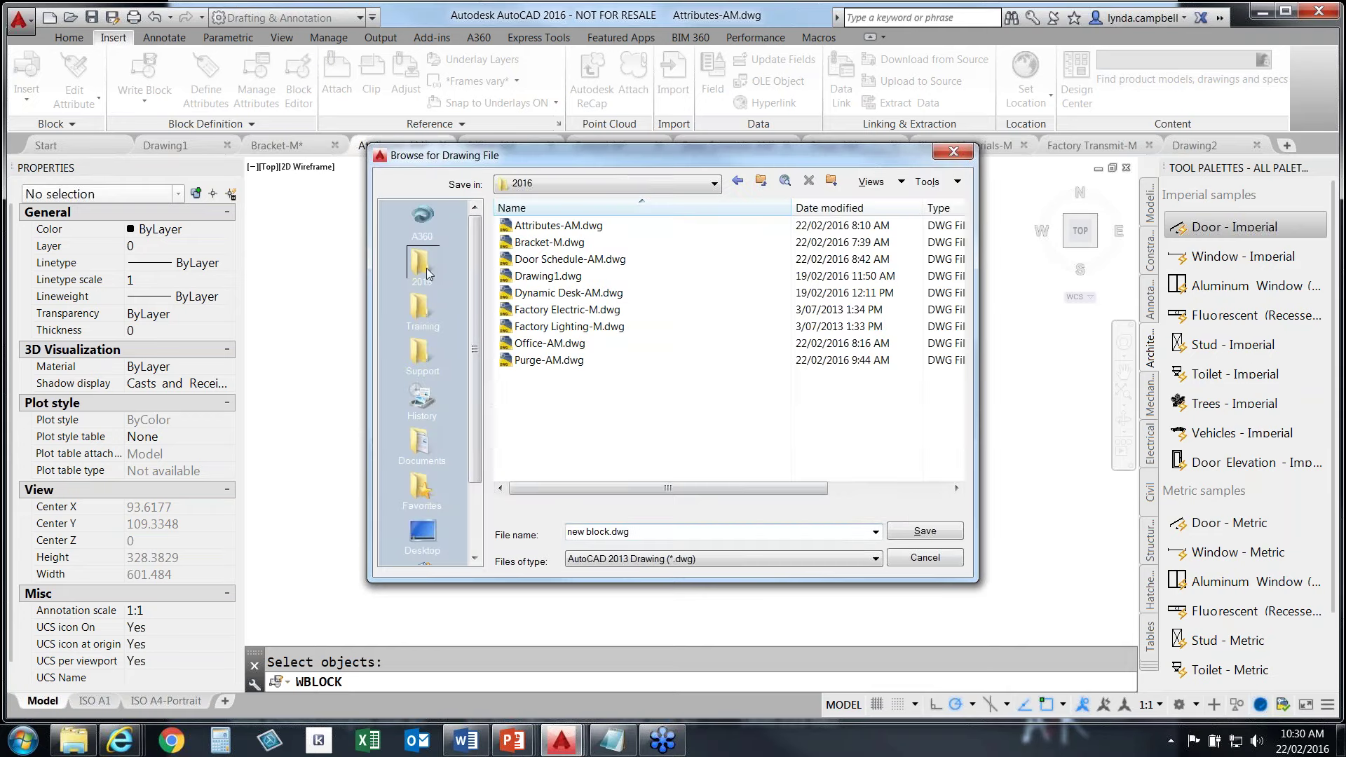
left_click(927, 532)
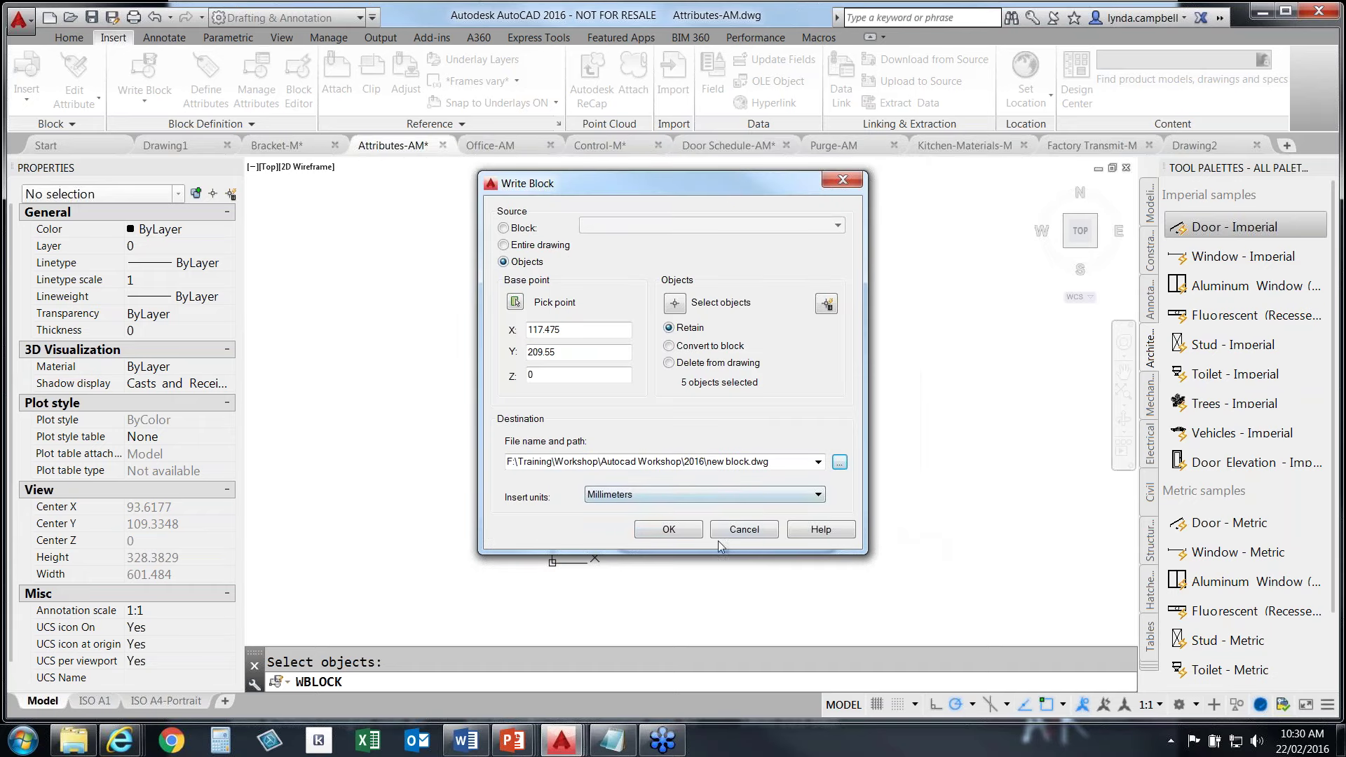
left_click(671, 529)
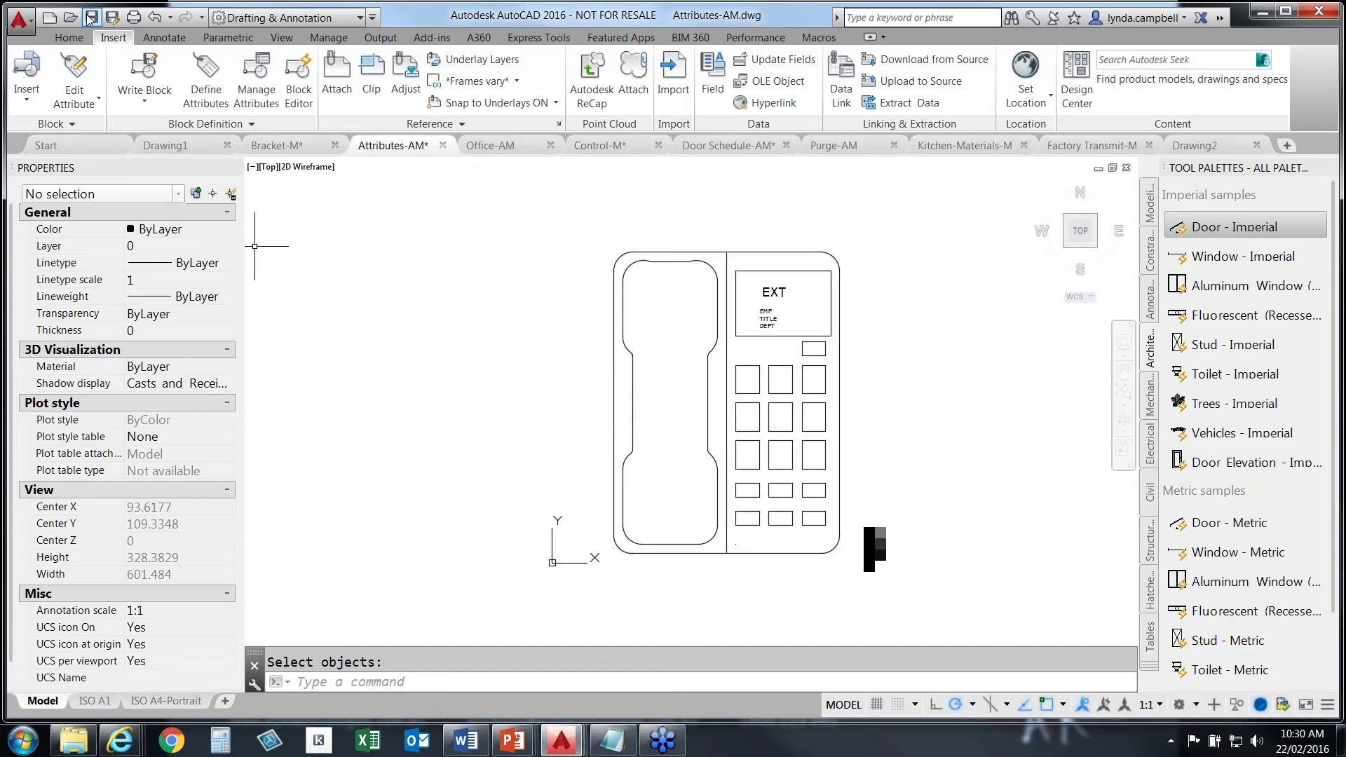
Save the Attributes-AM drawing and close it
left_click(91, 18)
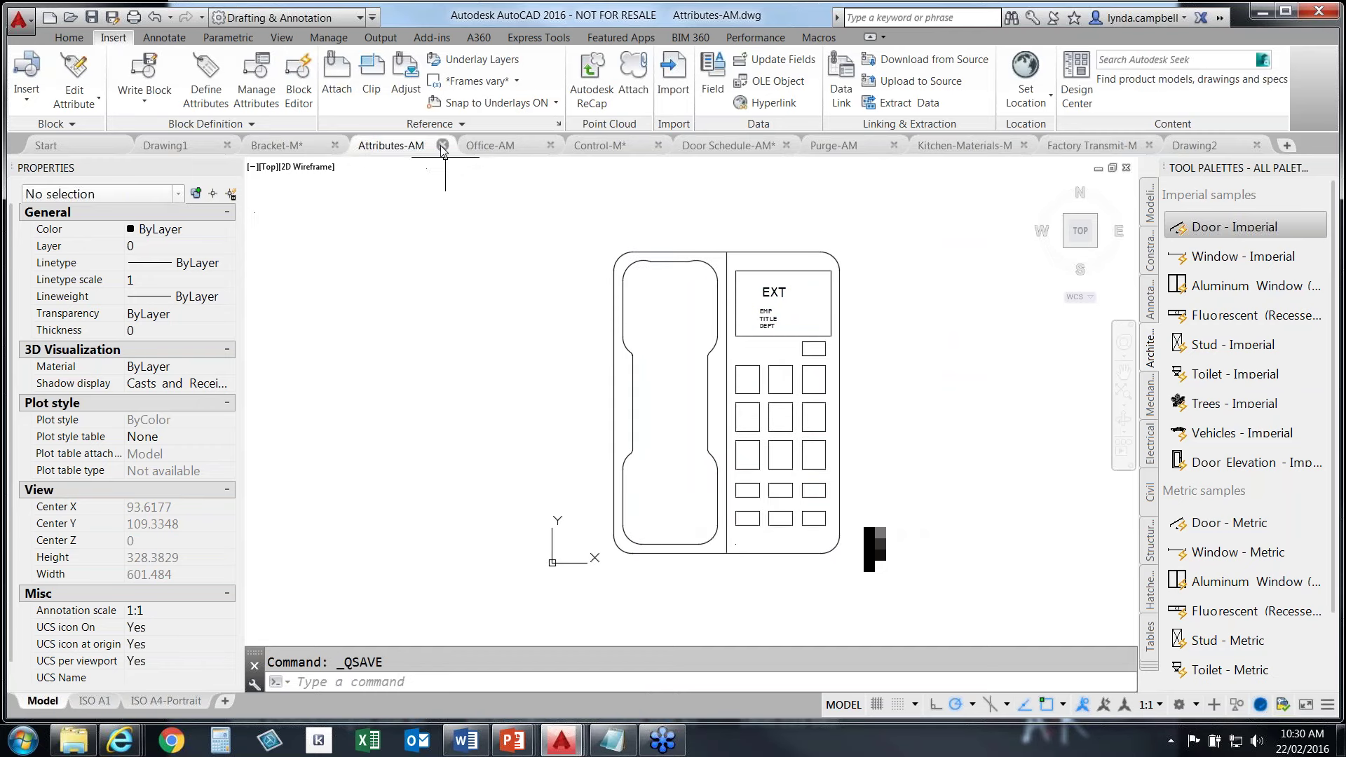
left_click(443, 146)
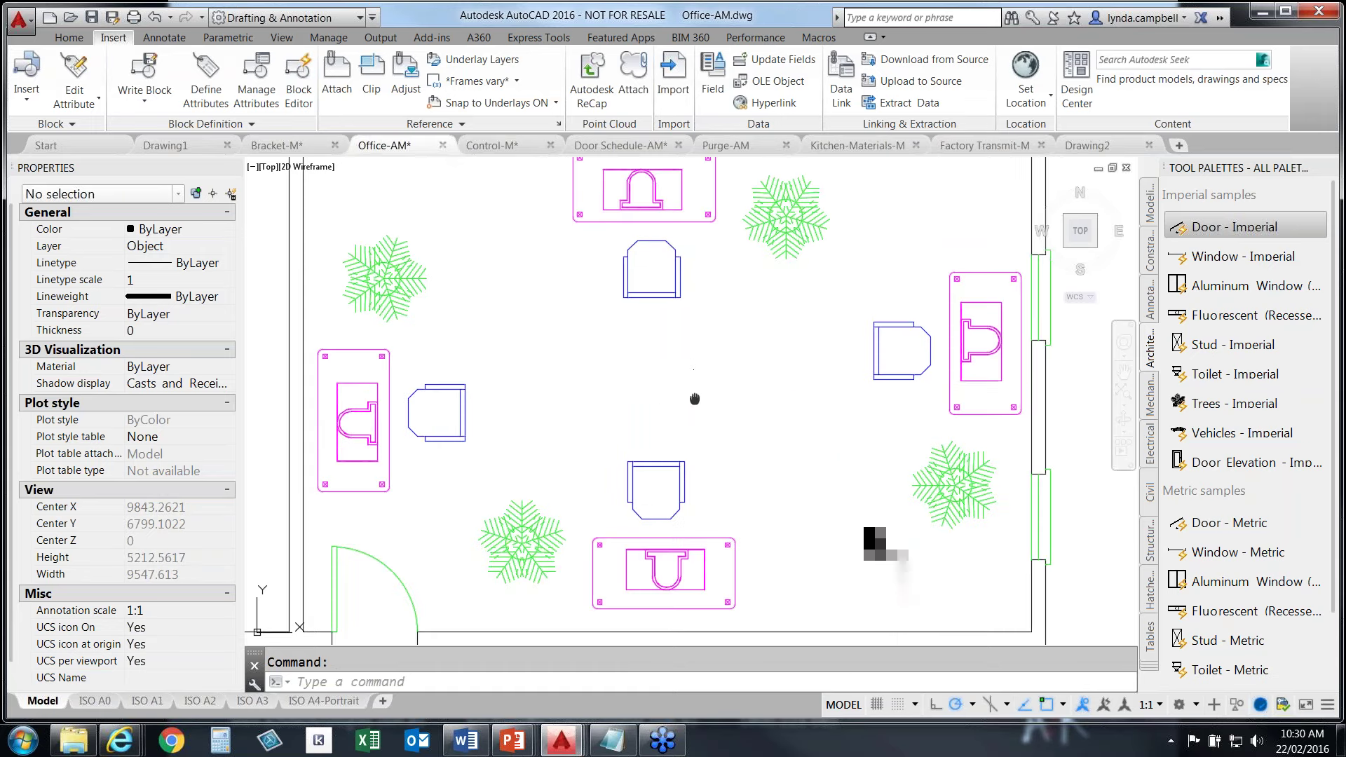
Insert new block.dwg from the 2016 folder, placing the phone near the upper-right corner of the top desk in the office plan
scroll(697, 437, "up", 3)
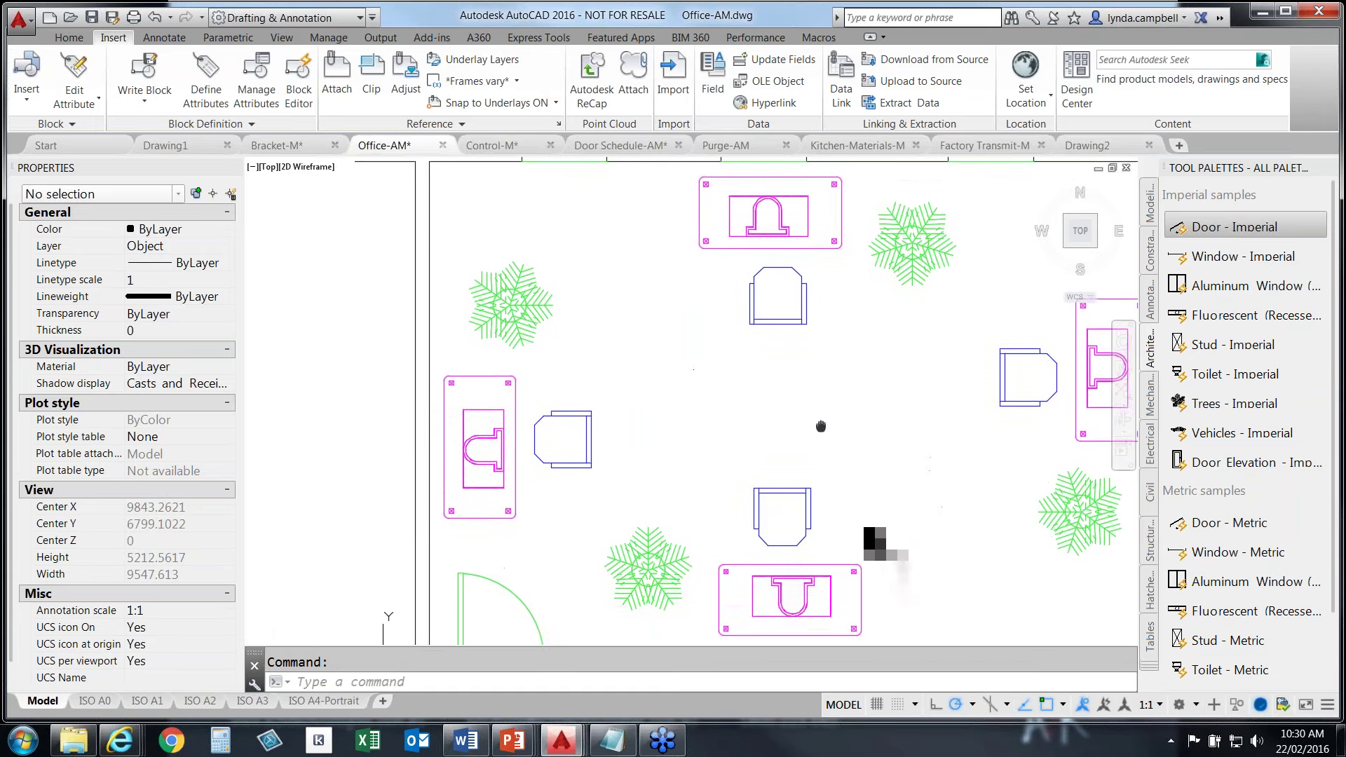
left_click(29, 76)
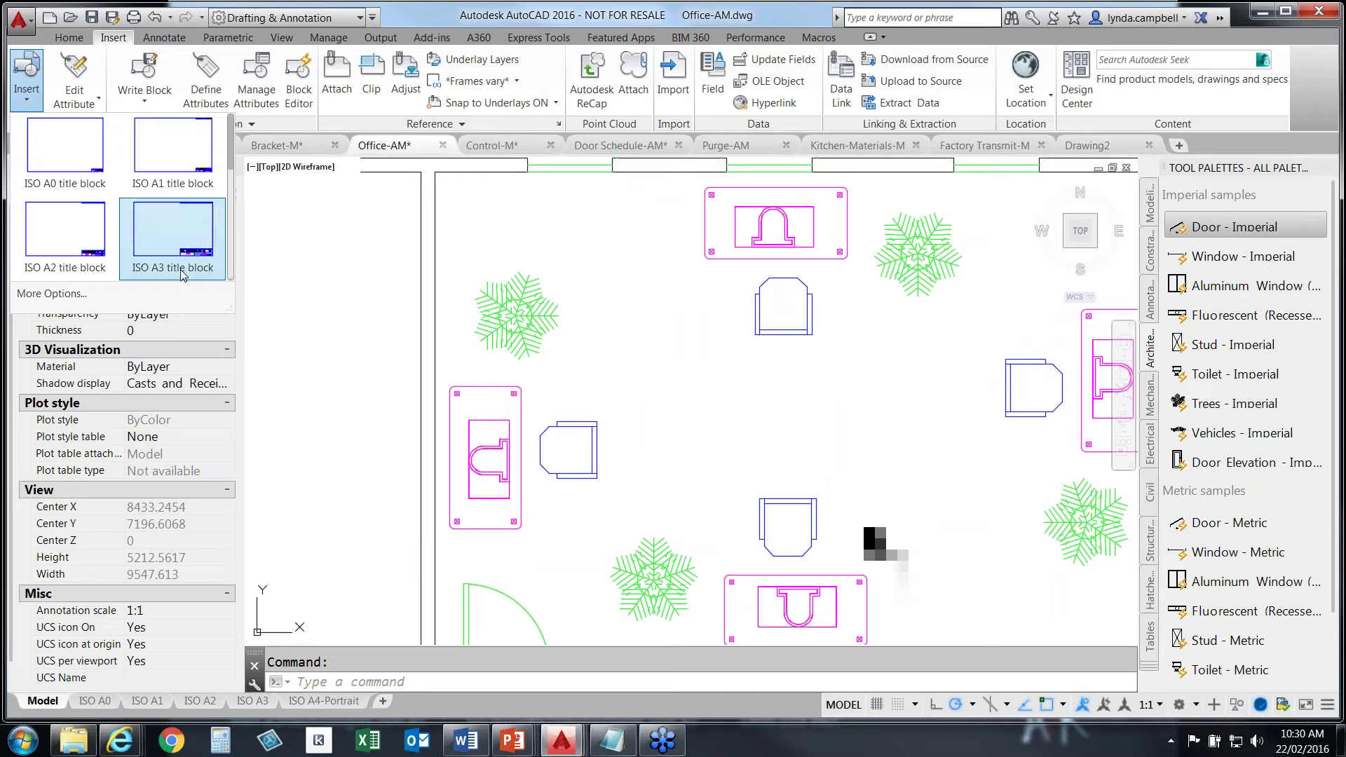
left_click(80, 294)
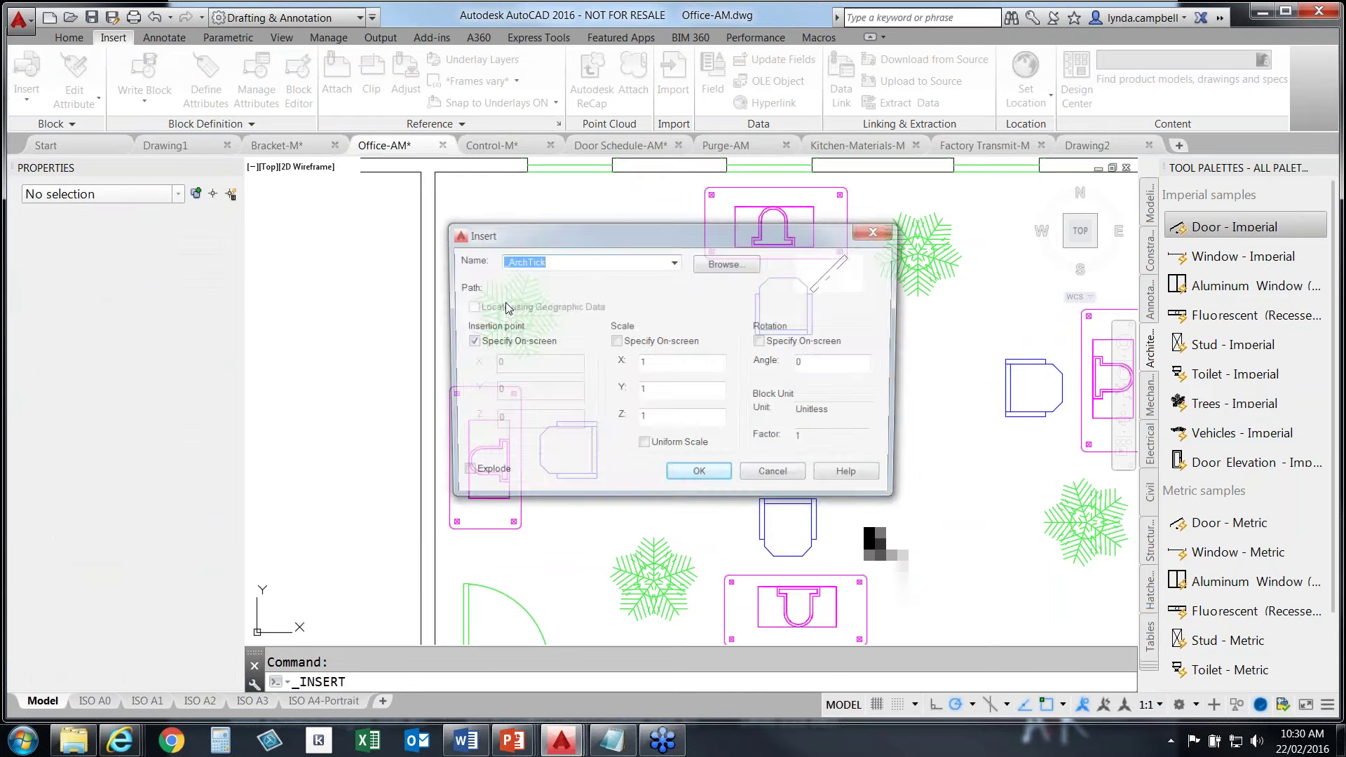
left_click(719, 264)
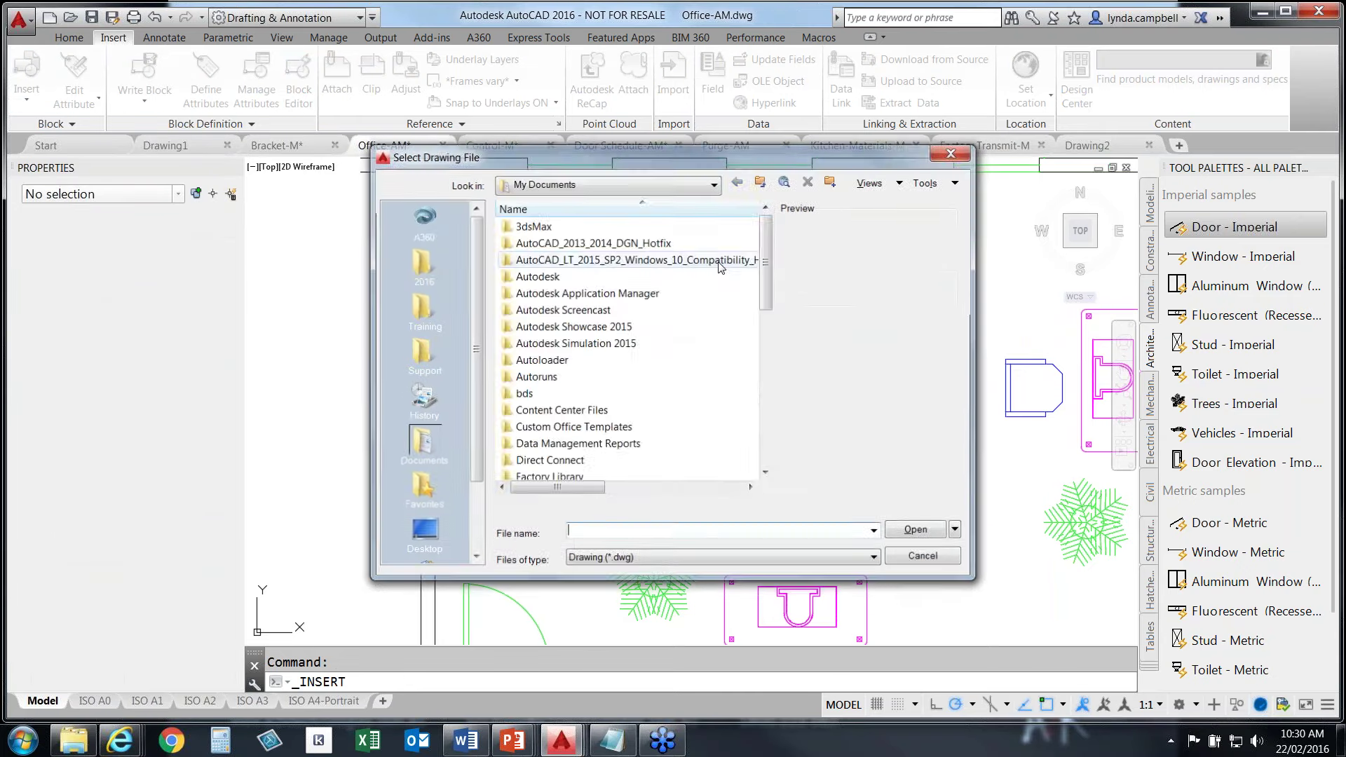
left_click(421, 263)
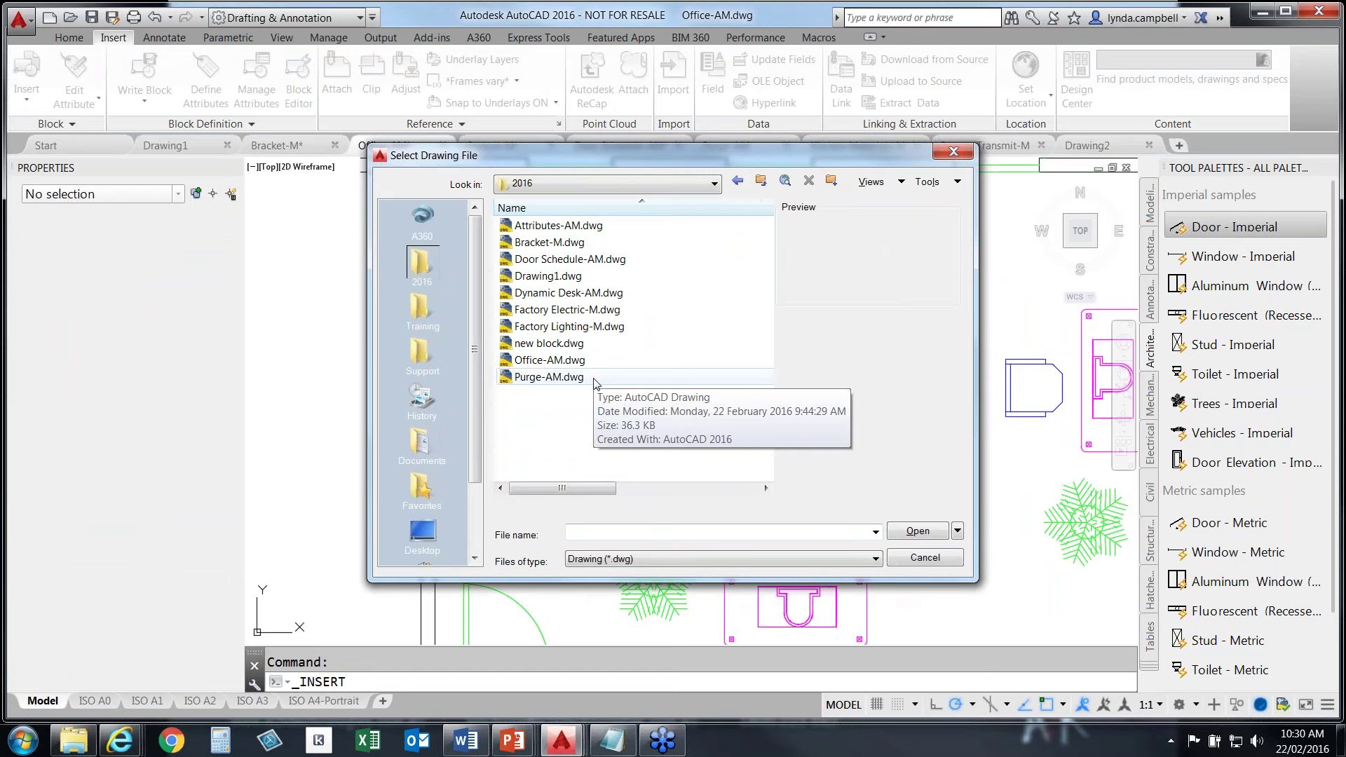
left_click(554, 343)
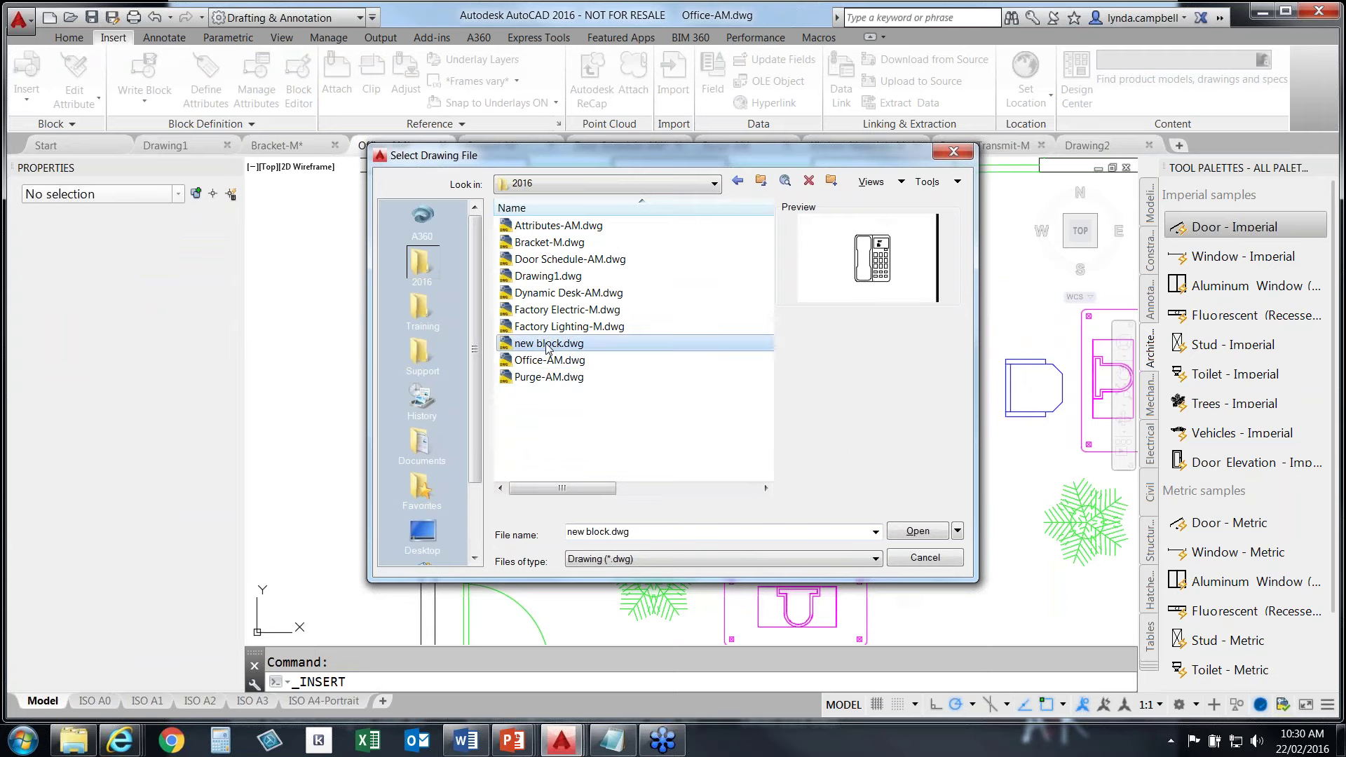
left_click(918, 531)
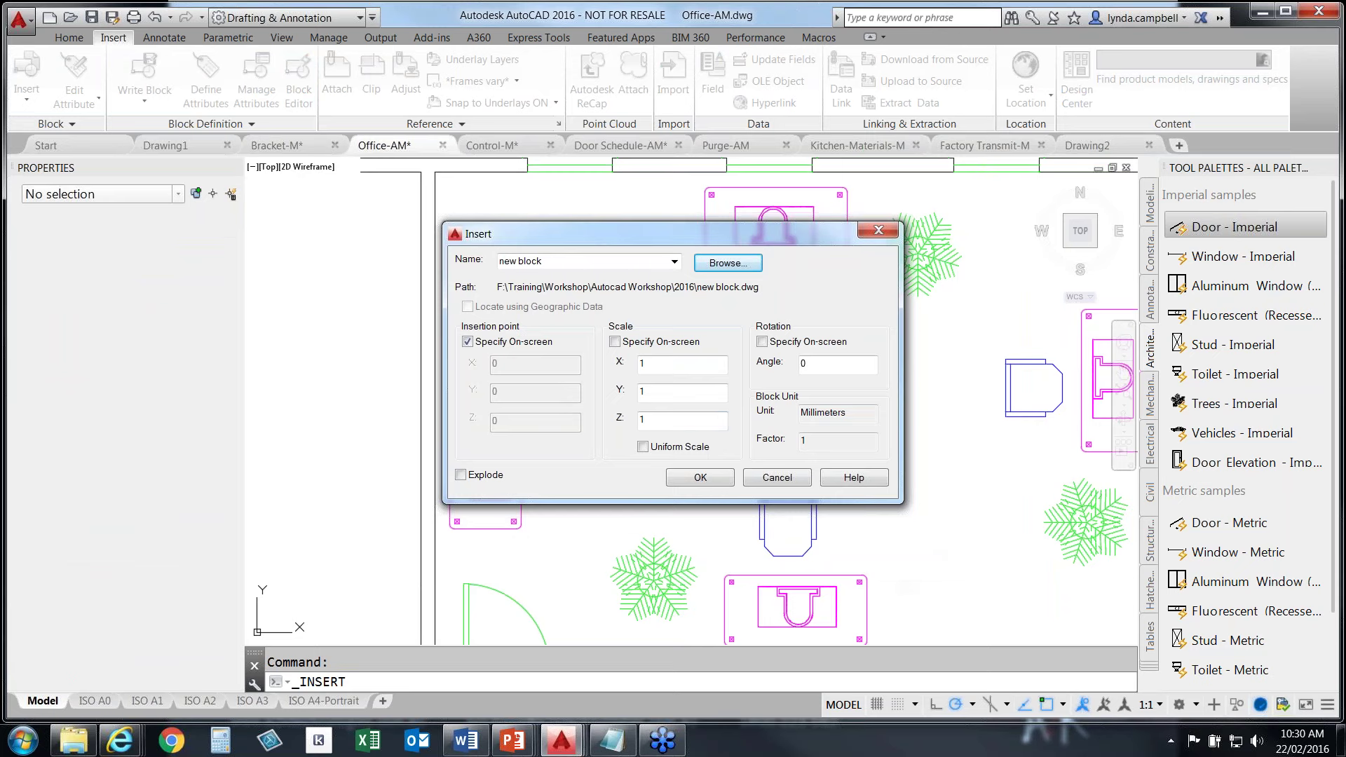
left_click(699, 478)
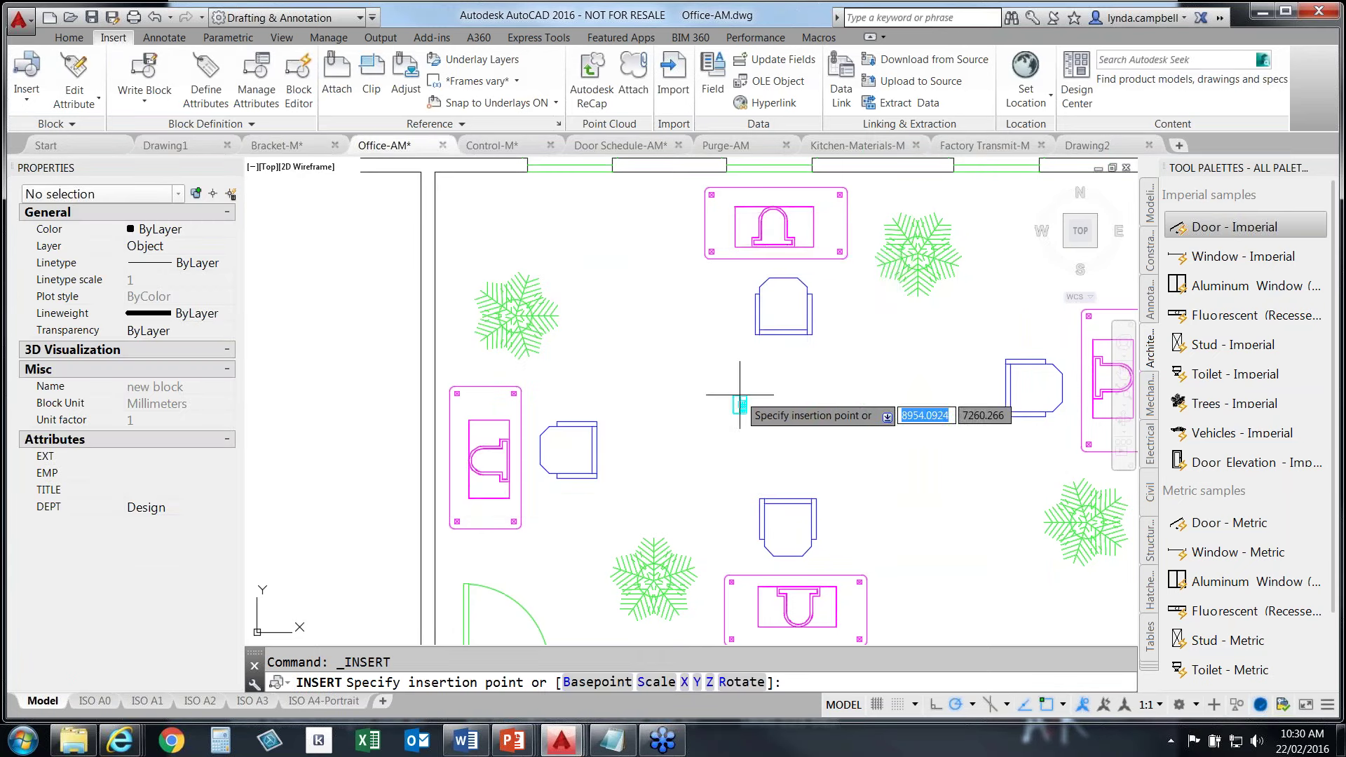
scroll(813, 247, "up", 5)
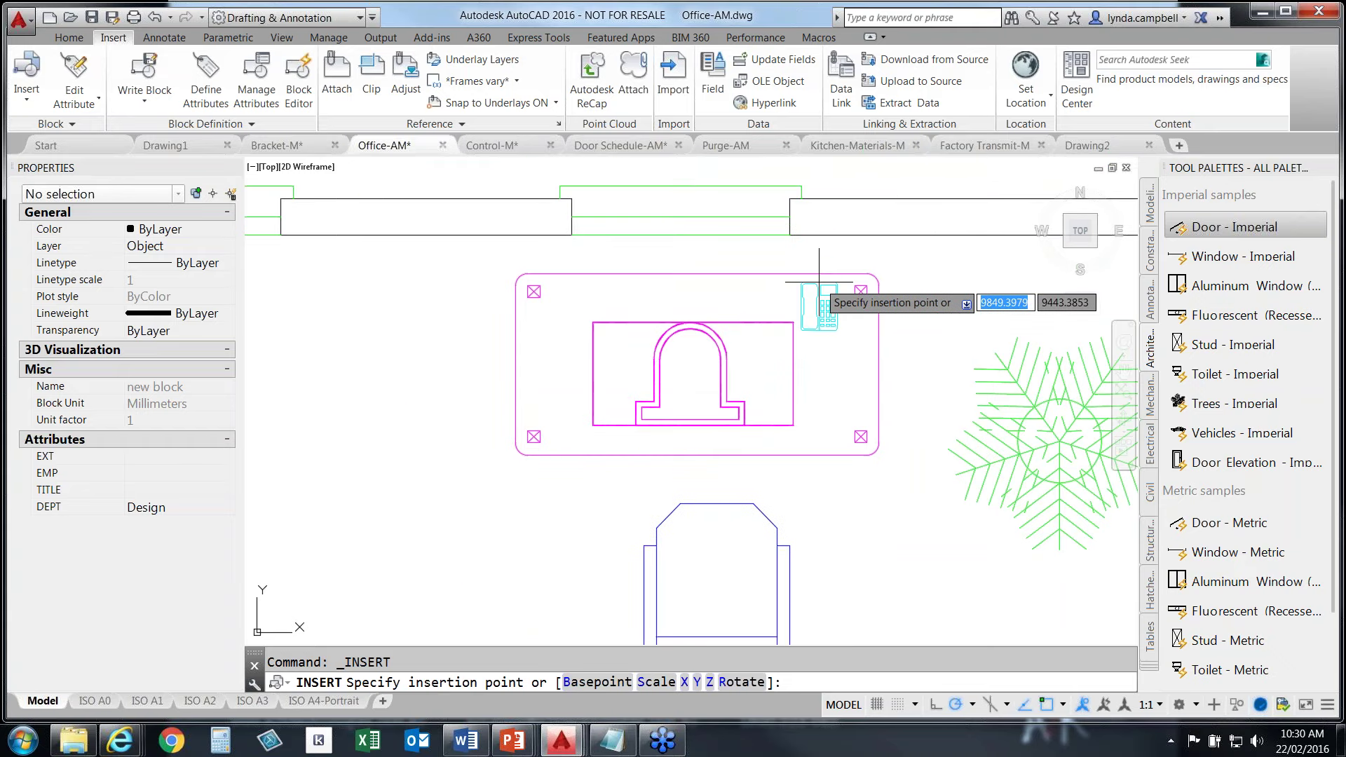
left_click(819, 283)
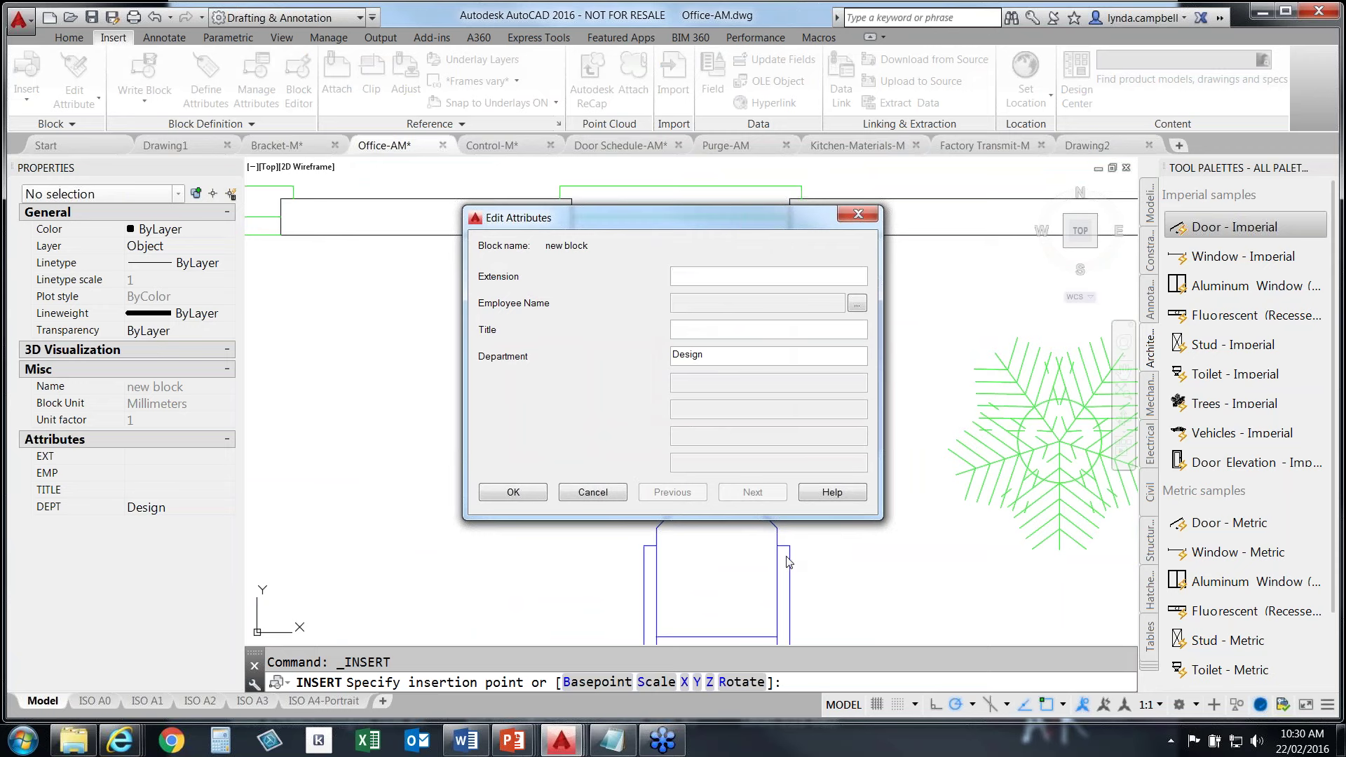
Fill in the phone block's extension number and employee name, set its title to Tech, and accept the attributes
type("1023")
left_click(858, 303)
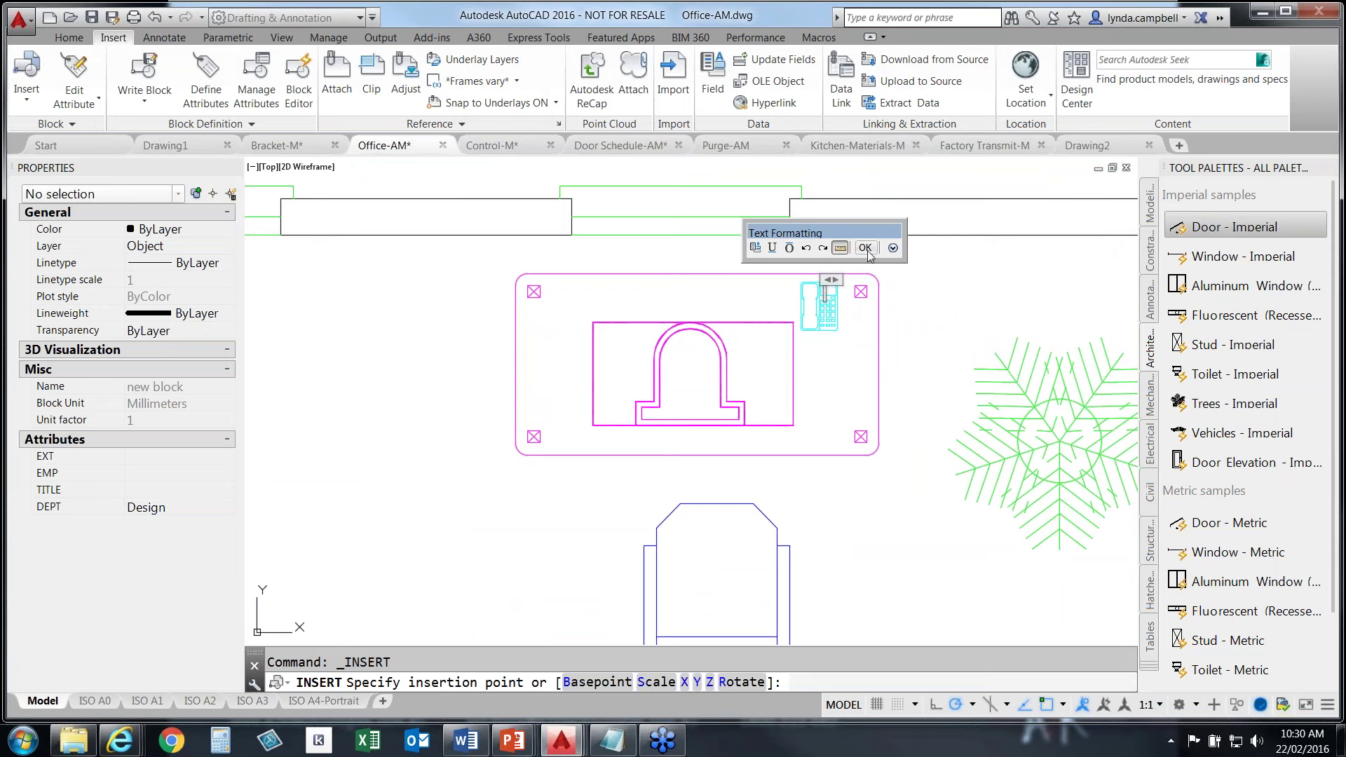
type("LYNDA")
left_click(865, 247)
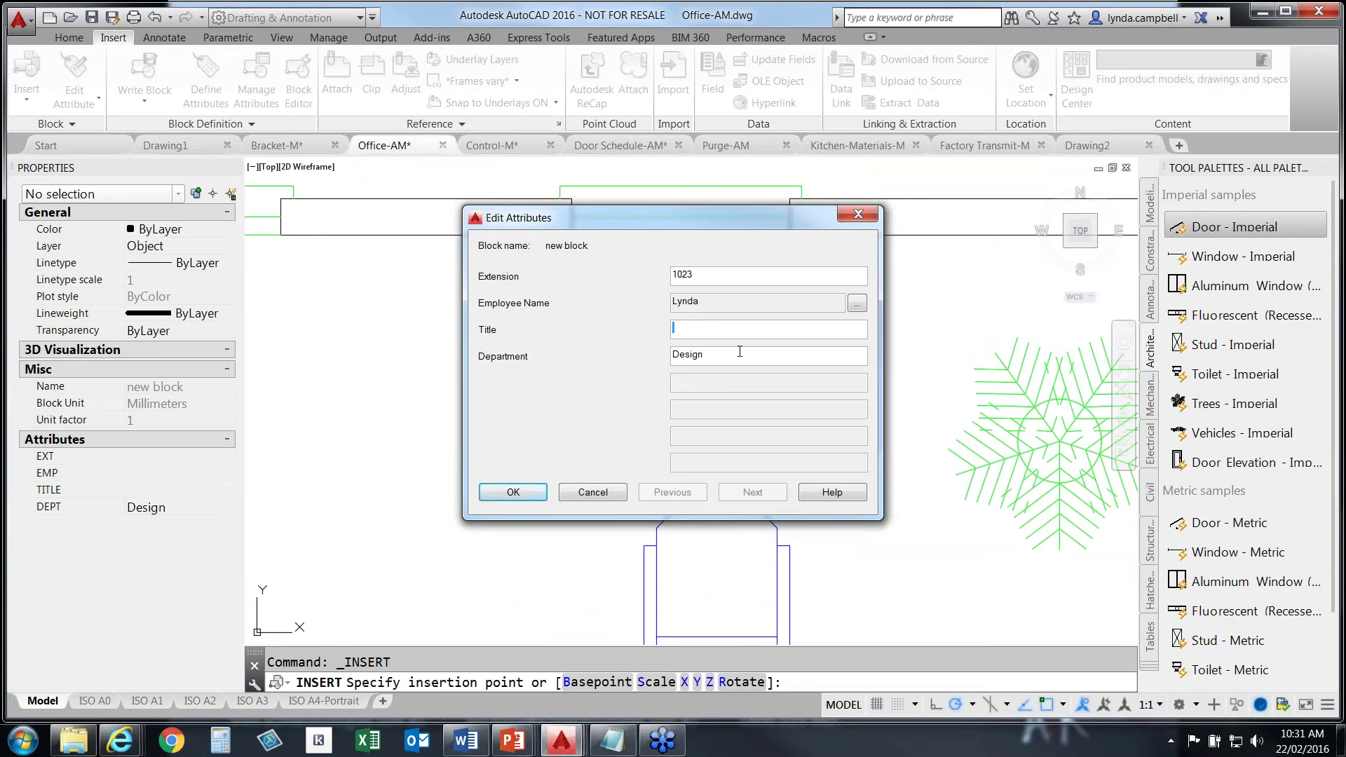
type("Tech")
key("ctrl")
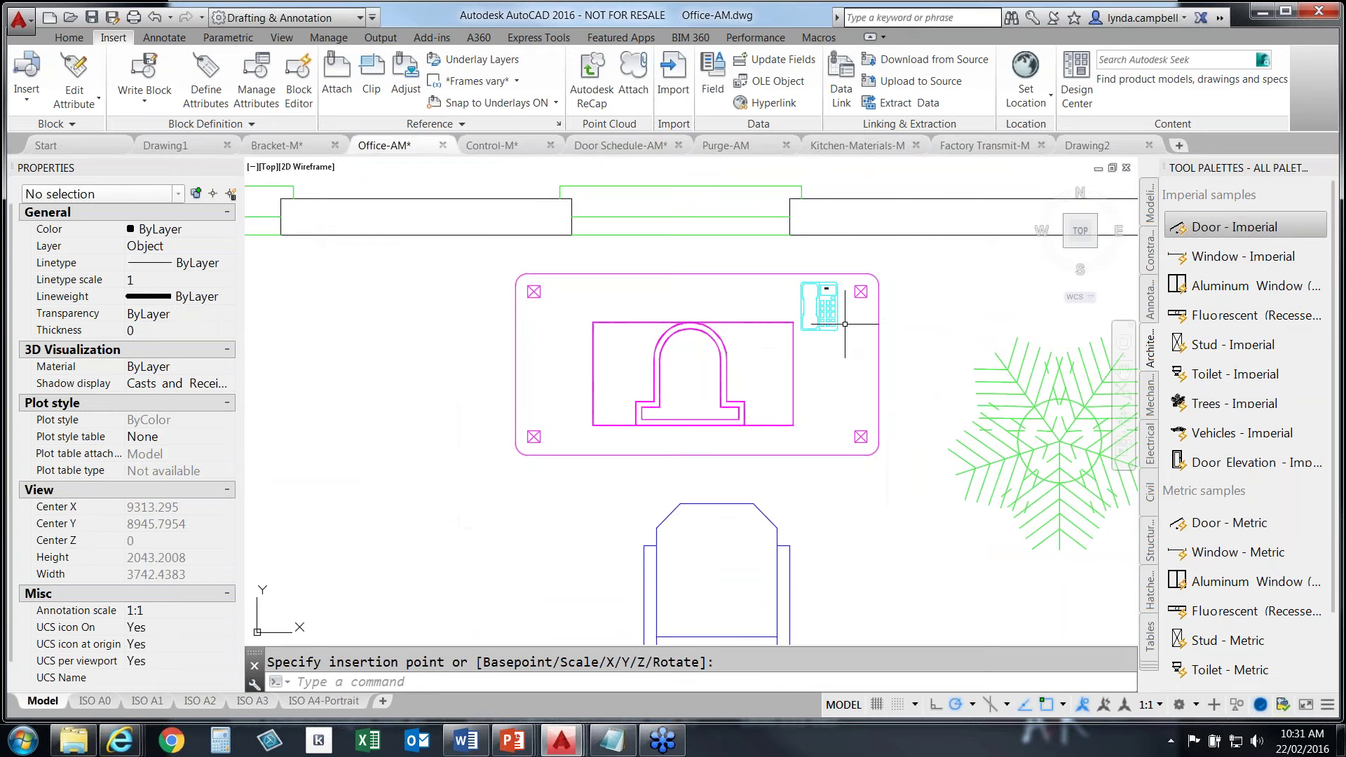
Examine the placed phone block and review its employee name, title and department attributes in the Enhanced Attribute Editor
scroll(841, 308, "up", 8)
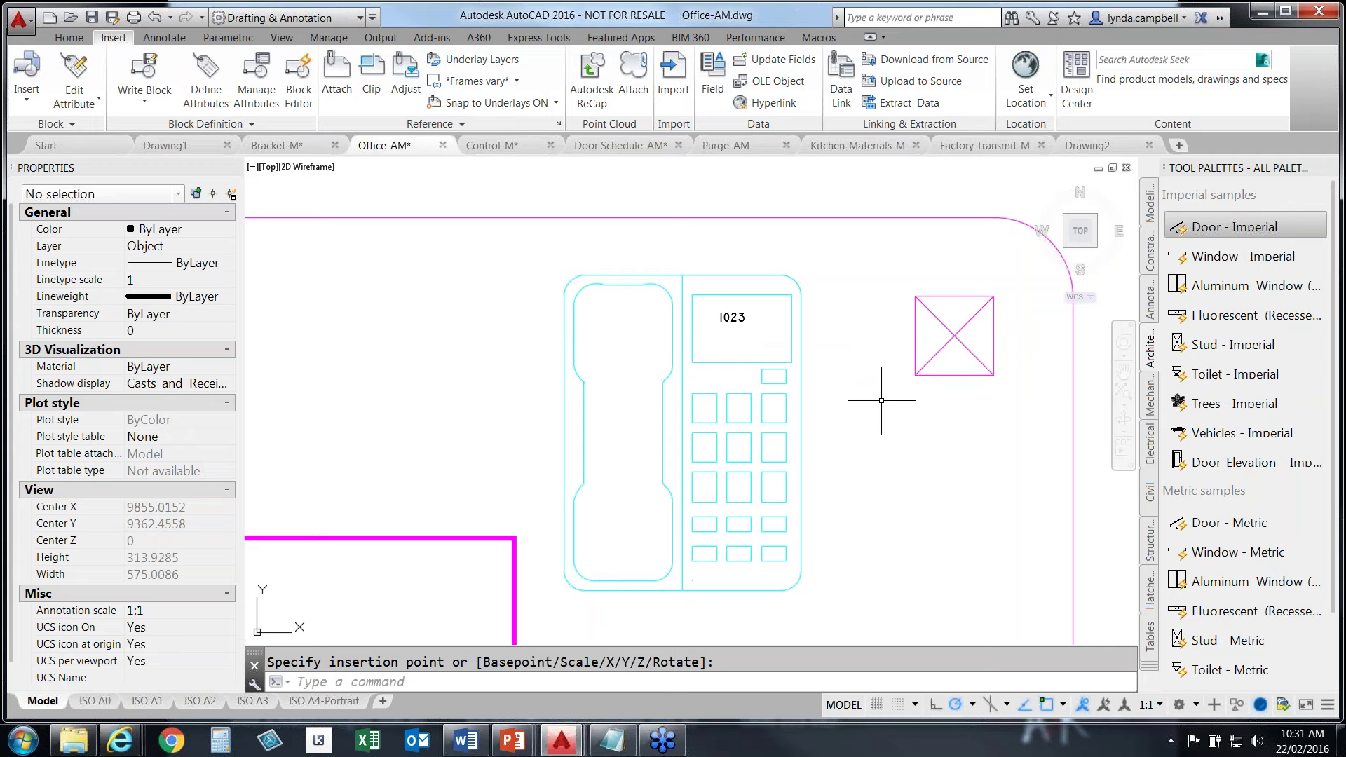
scroll(877, 400, "down", 4)
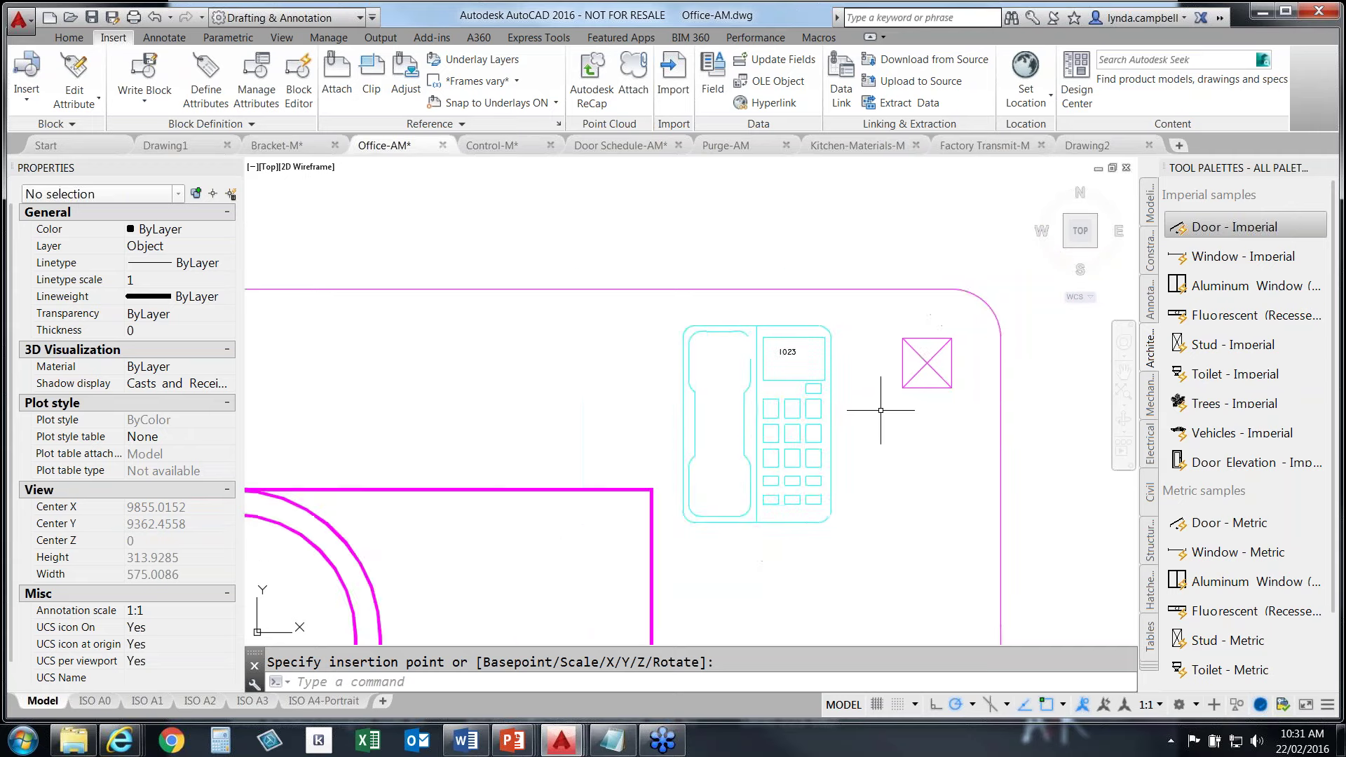
middle_click_drag(902, 565, 904, 548)
scroll(939, 421, "down", 2)
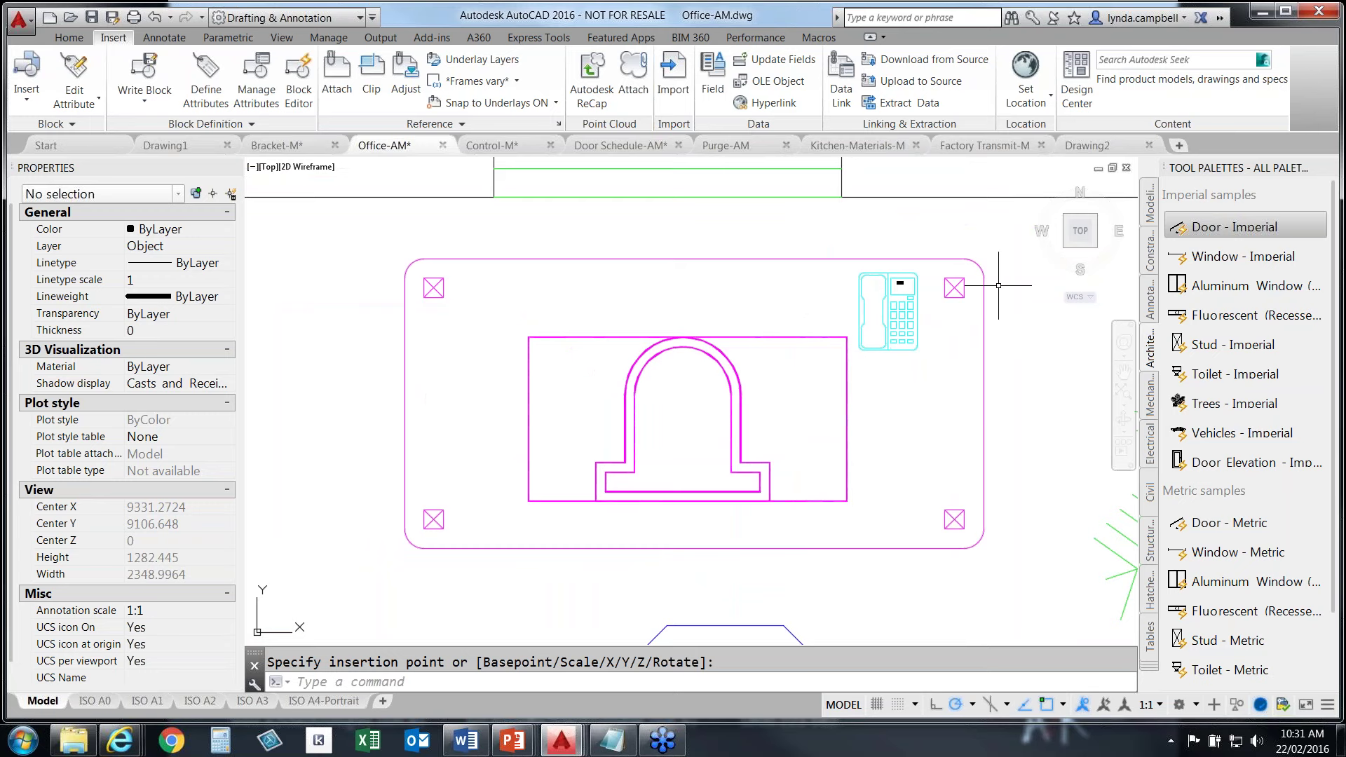
left_click(913, 319)
double_click(912, 320)
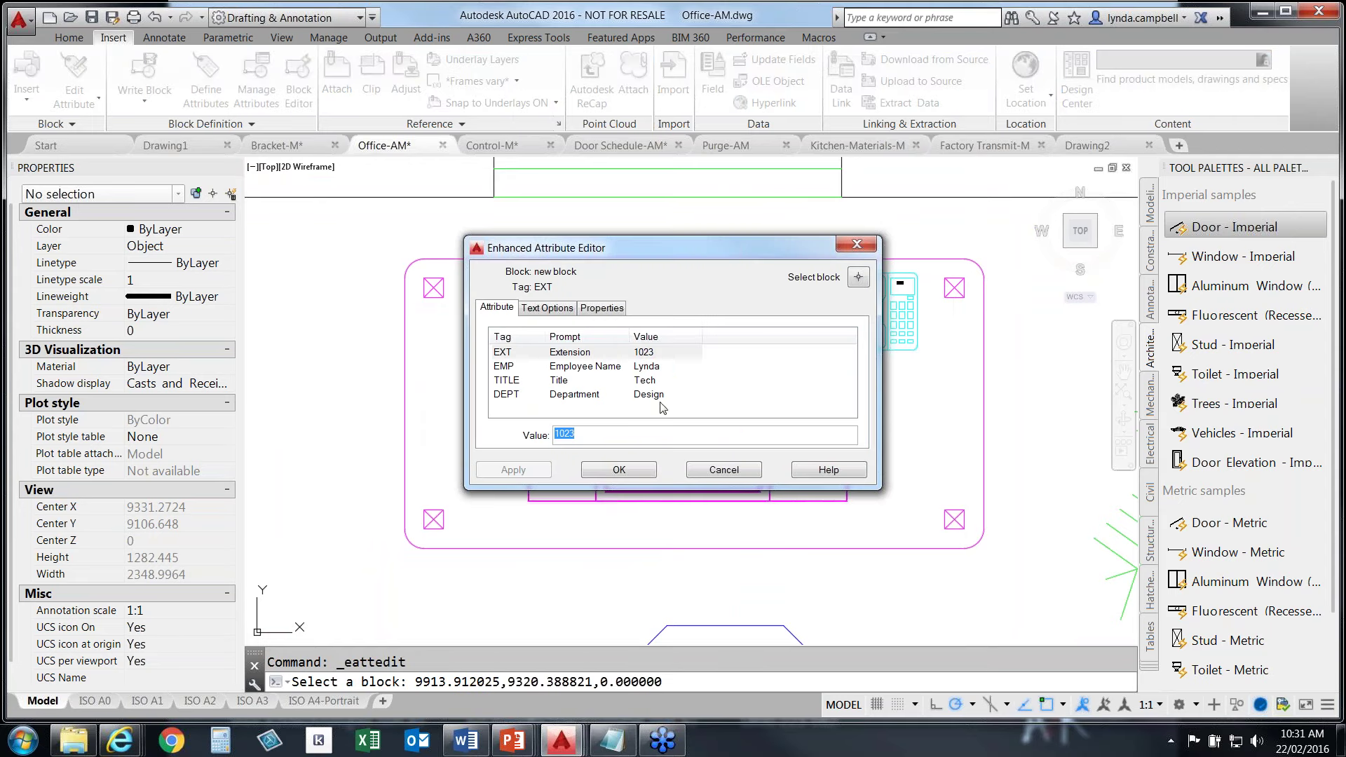
left_click(652, 370)
left_click(648, 380)
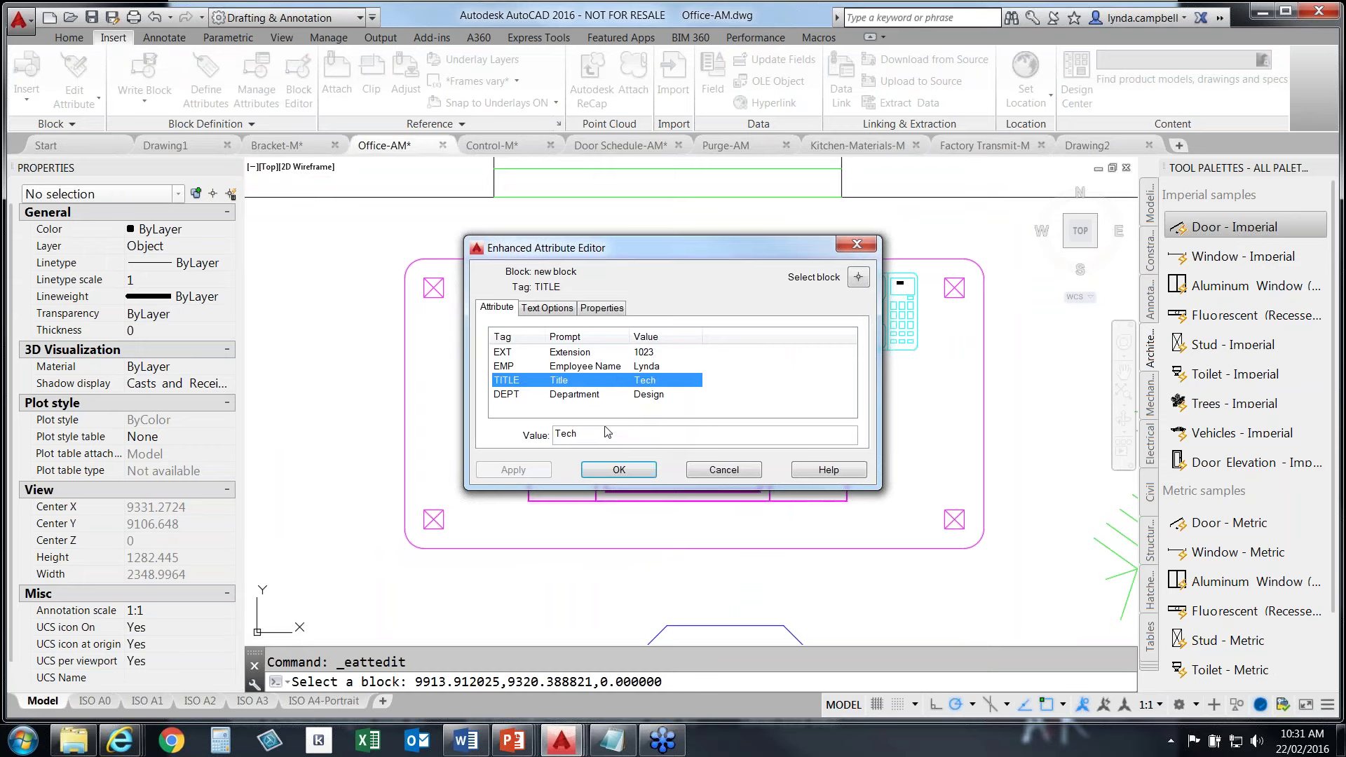
left_click(662, 395)
left_click(610, 430)
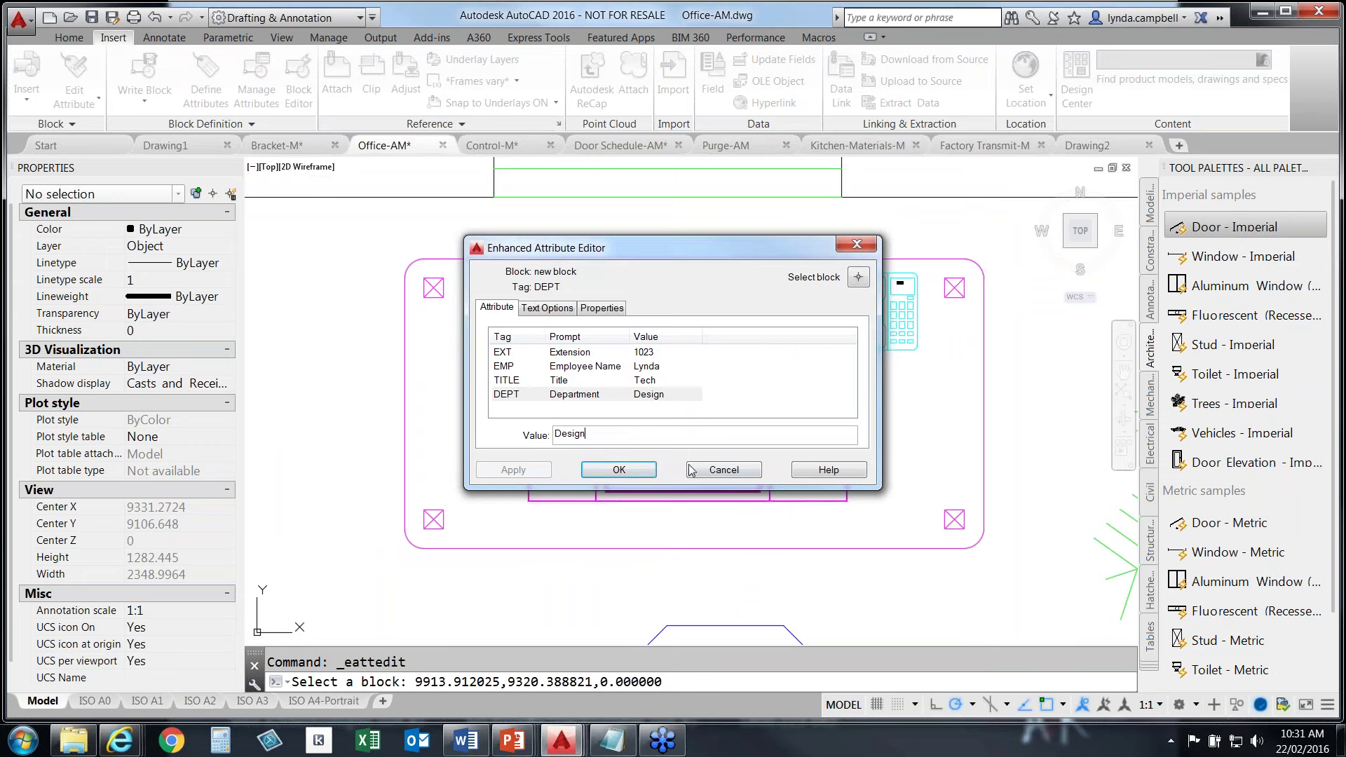
left_click(619, 469)
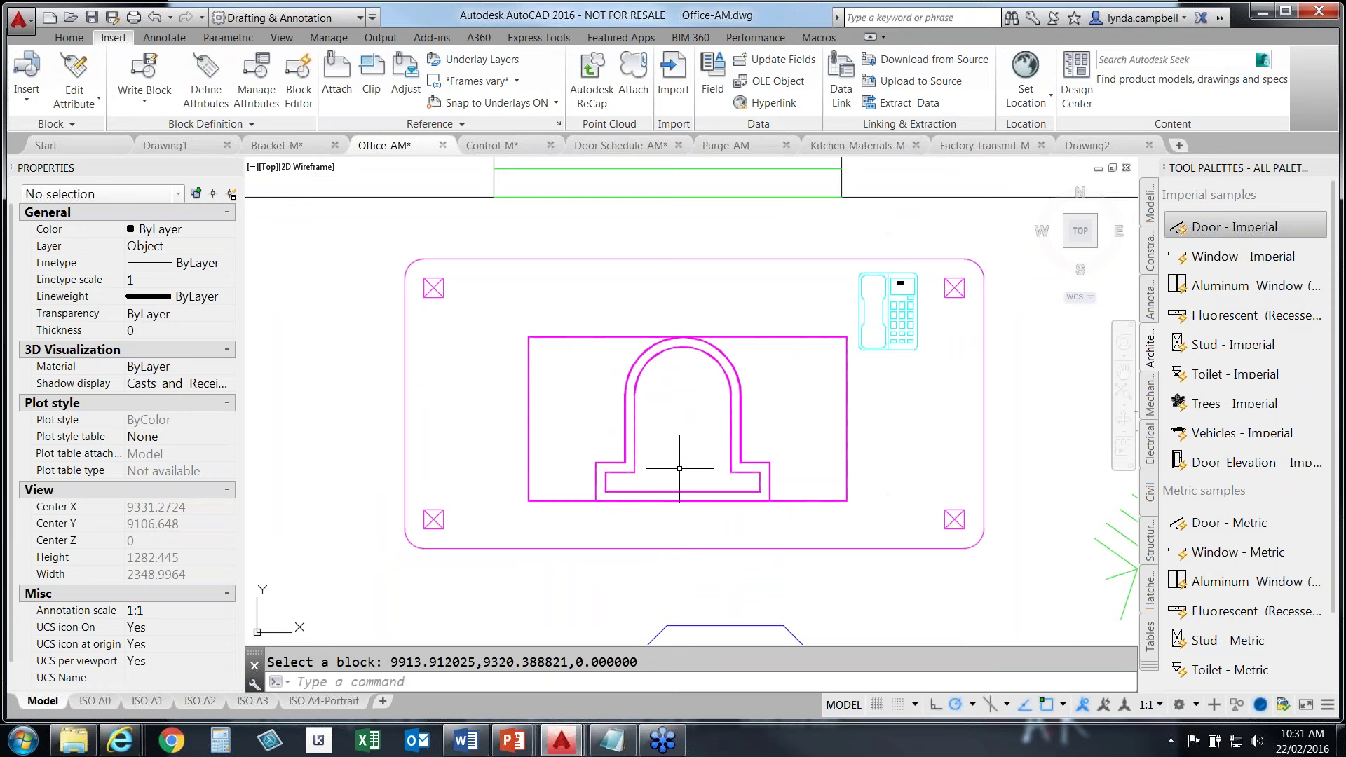
Switch to the PowerPoint slide show, advance to the Data Linking and Extraction slide, and return to AutoCAD
mouse_move(514, 742)
left_click(519, 650)
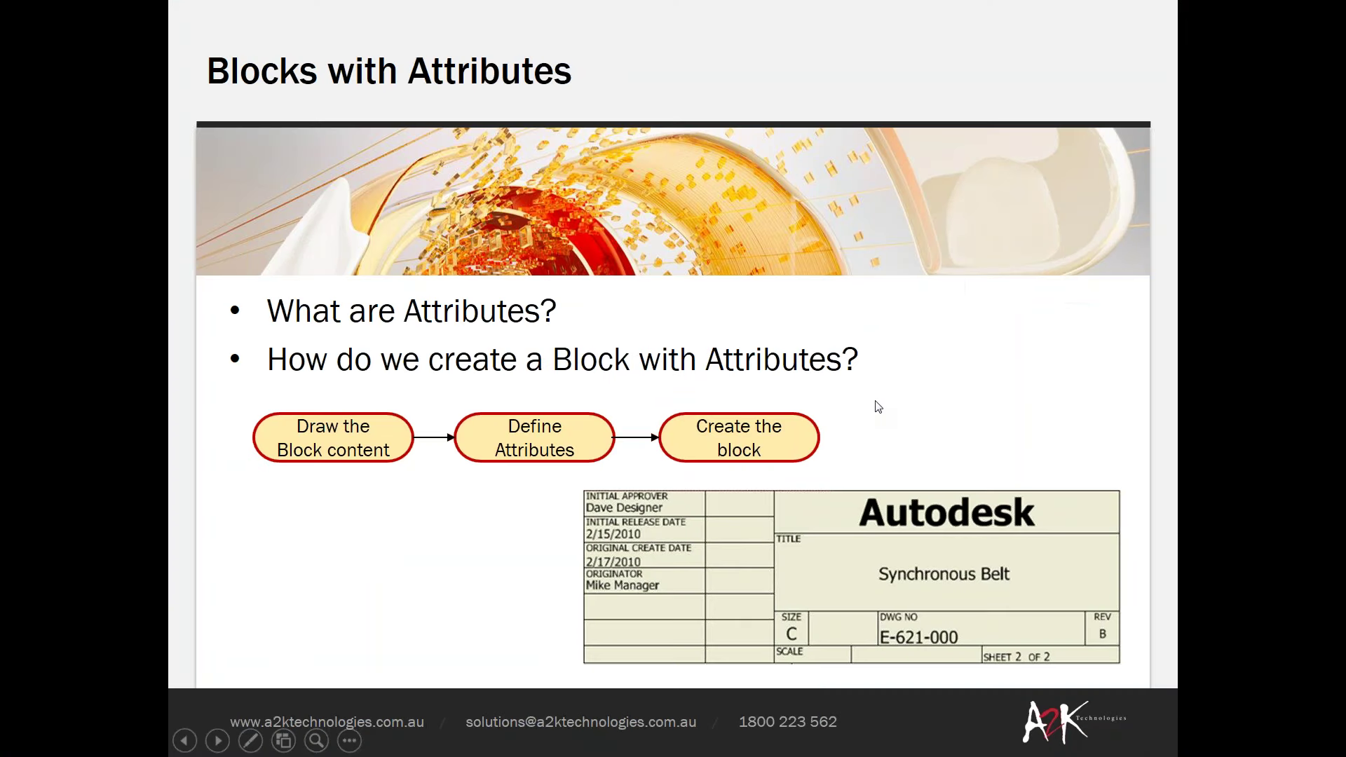
left_click(875, 404)
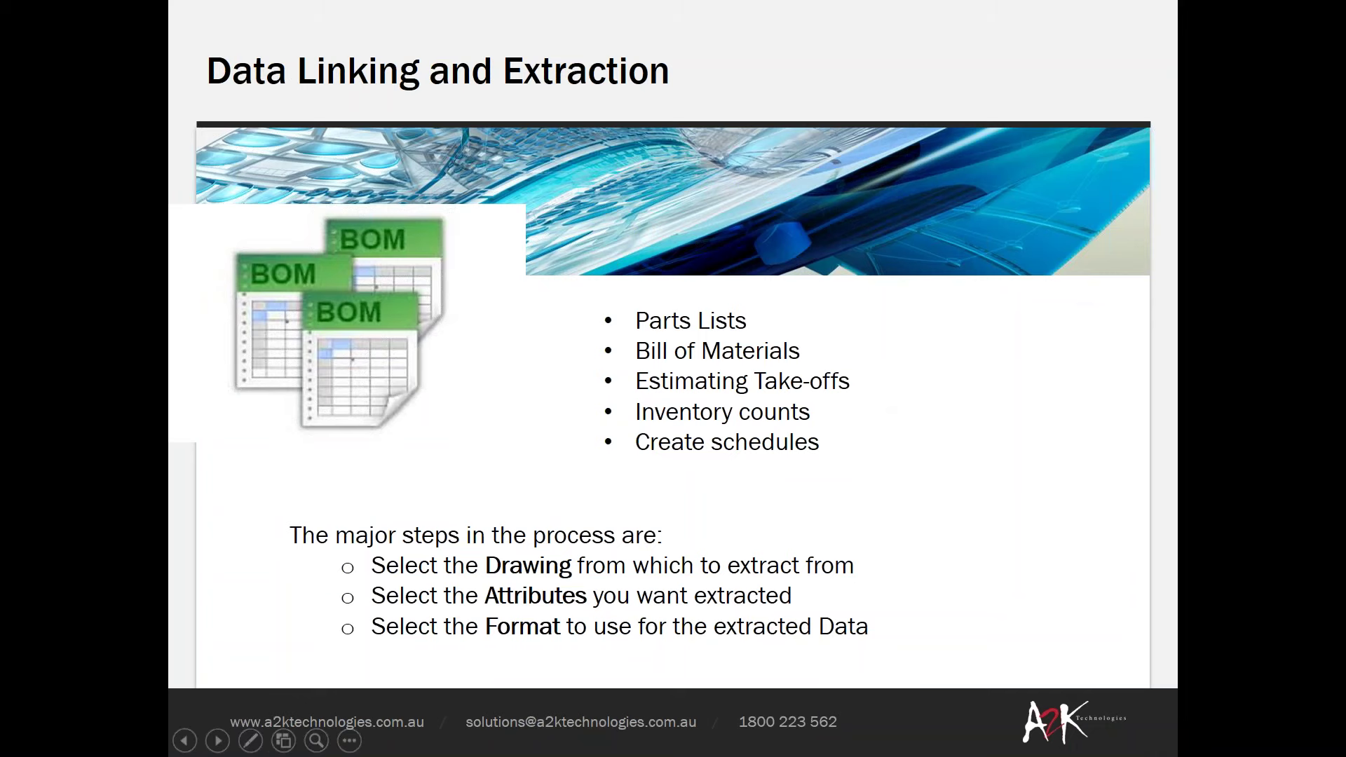
key("alt+Tab")
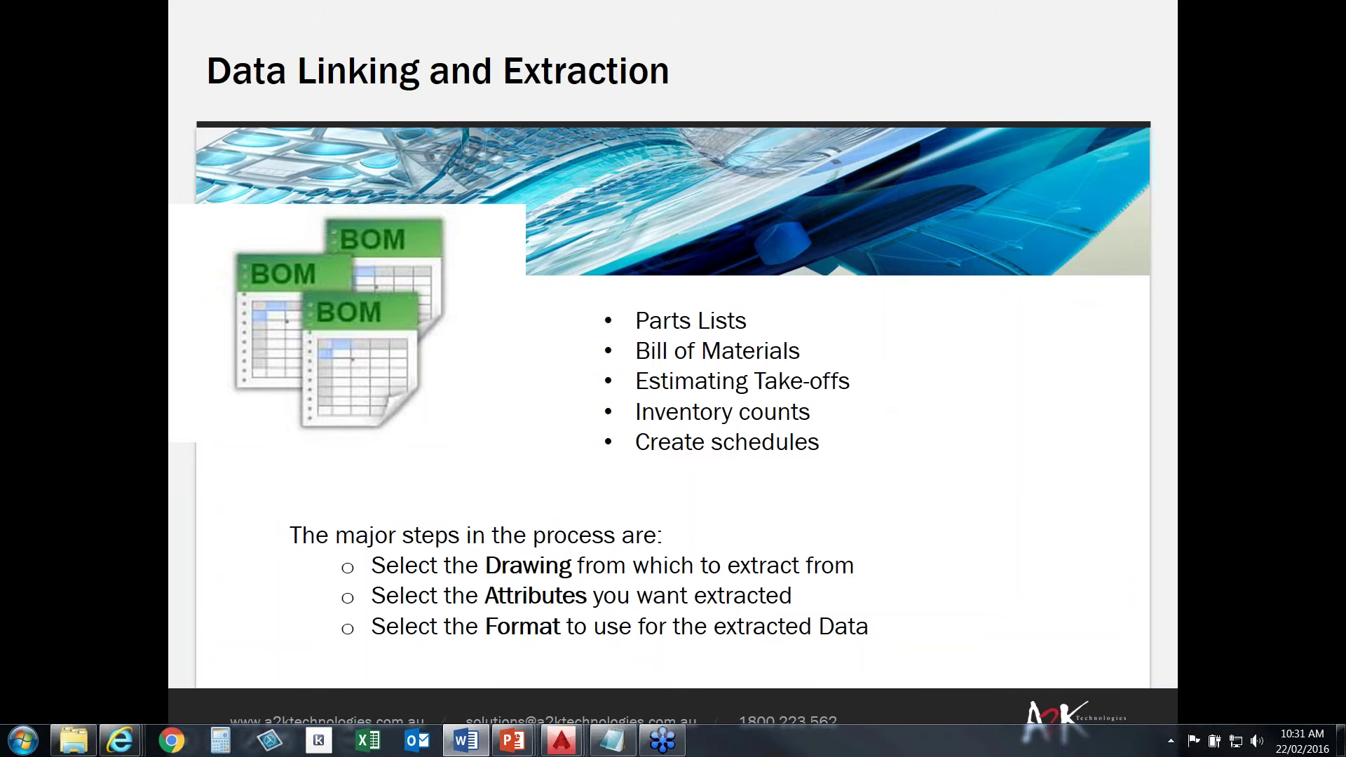
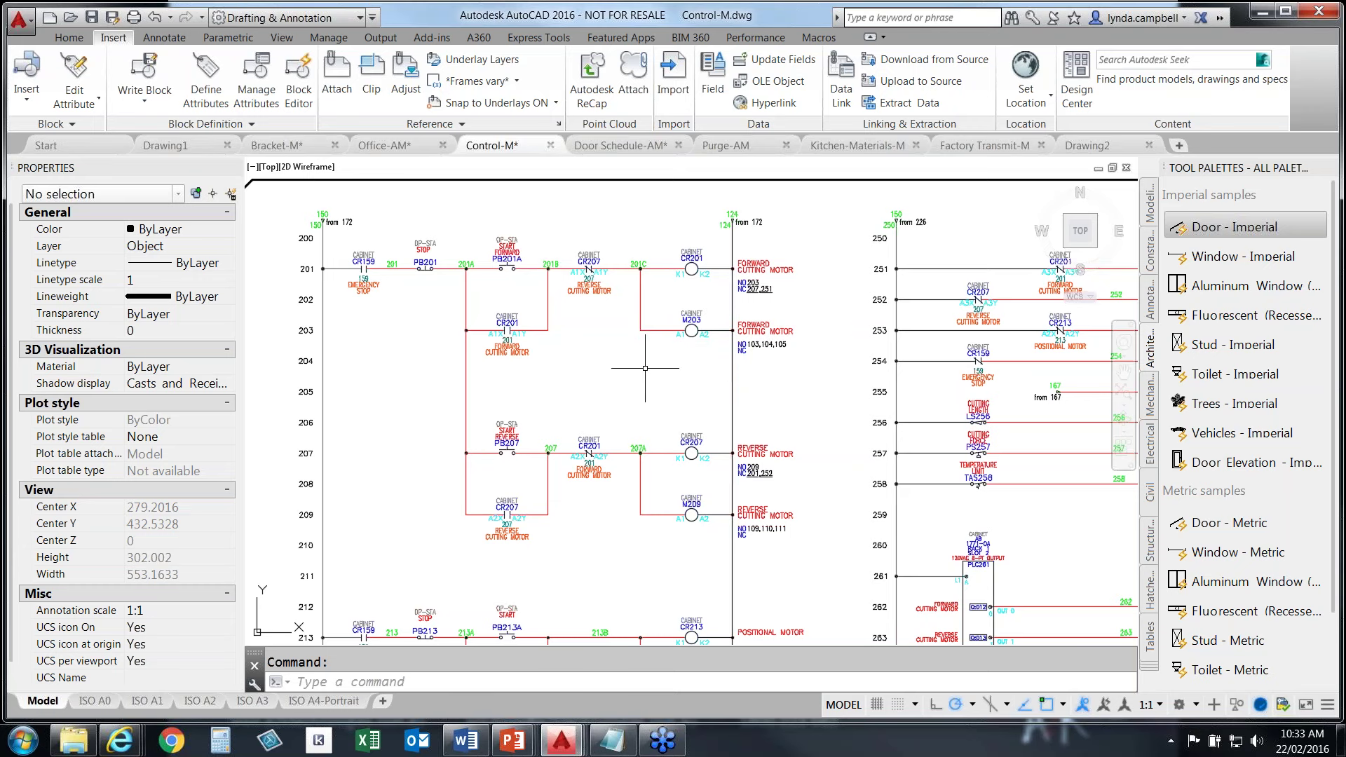
Start a new table in the Control-M drawing from object data, using Data Extraction
left_click(165, 39)
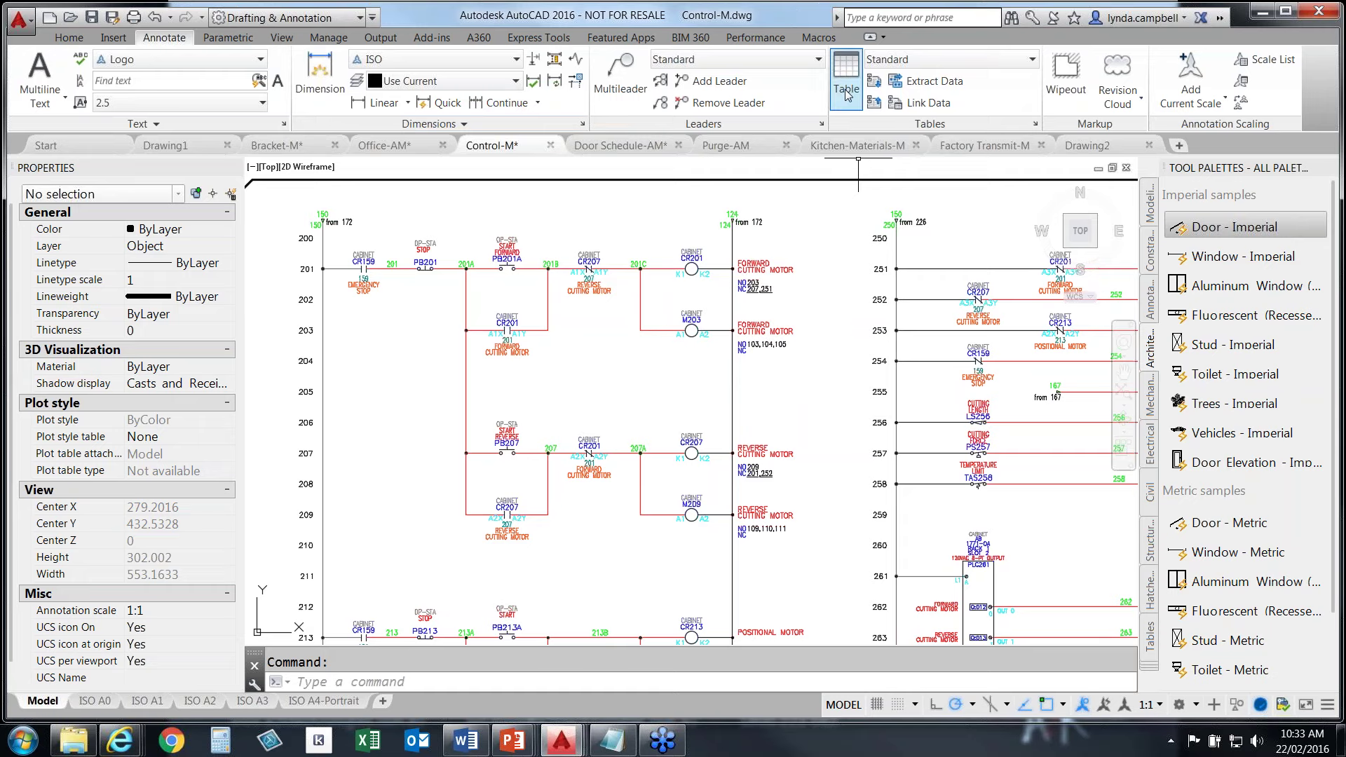
left_click(847, 90)
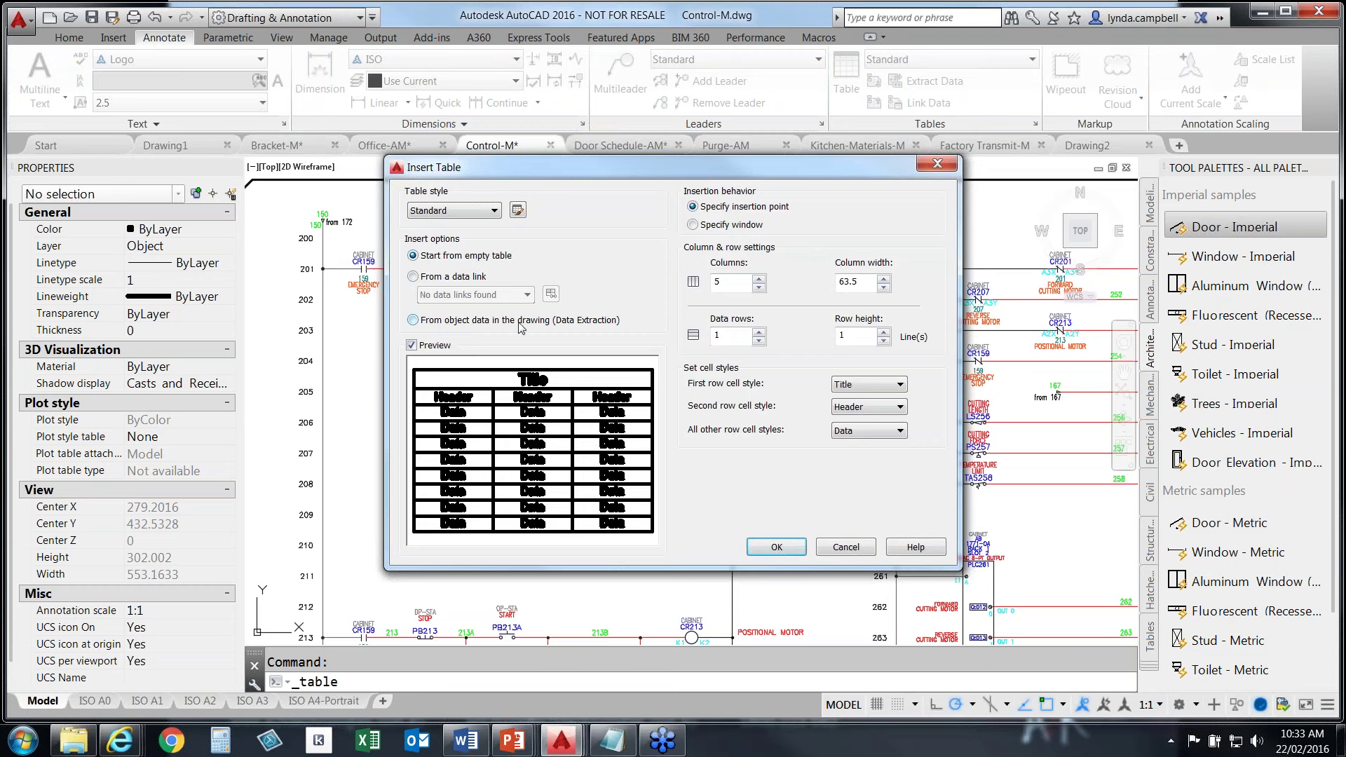
left_click(413, 321)
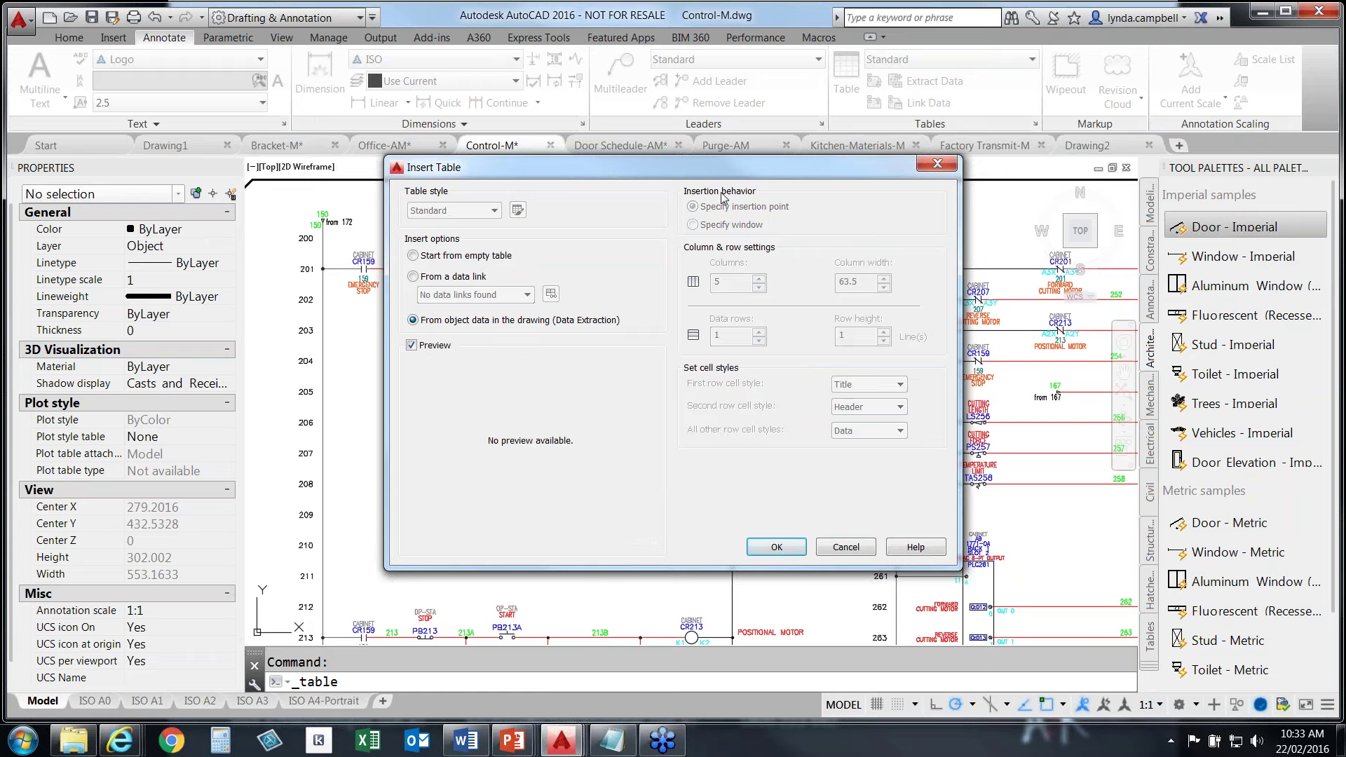
left_click(777, 547)
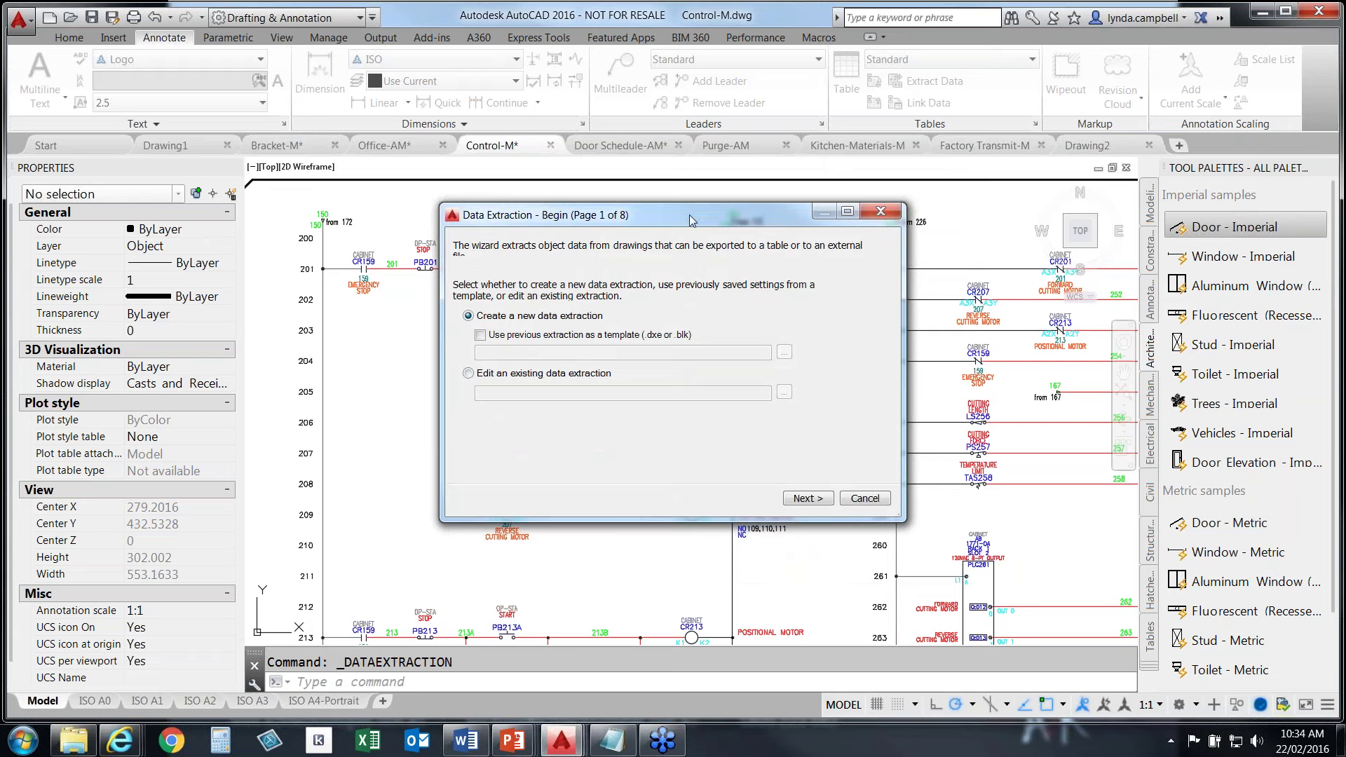
left_click_drag(689, 215, 653, 96)
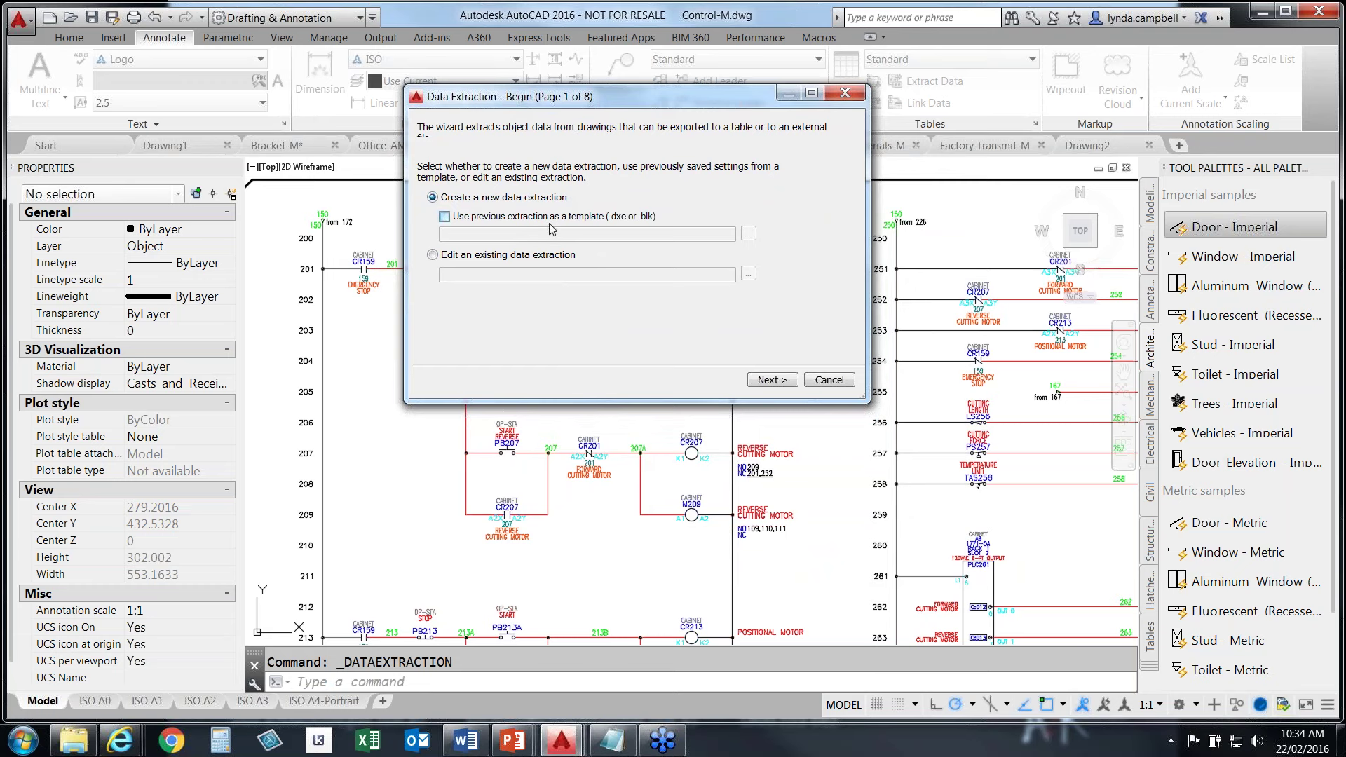
Create a new data extraction saved as BOM in the 2016 folder, with the current drawing as its data source
left_click(772, 381)
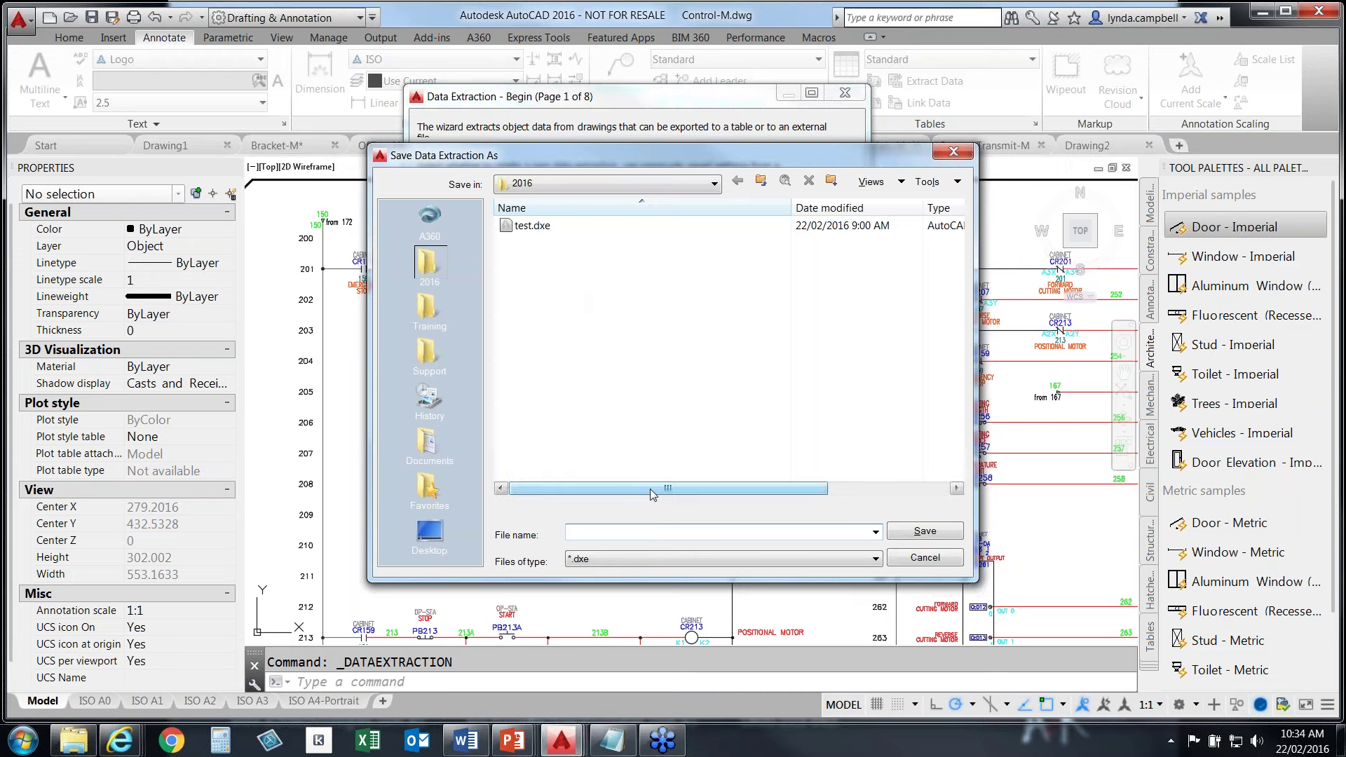
type("BOM")
key("Return")
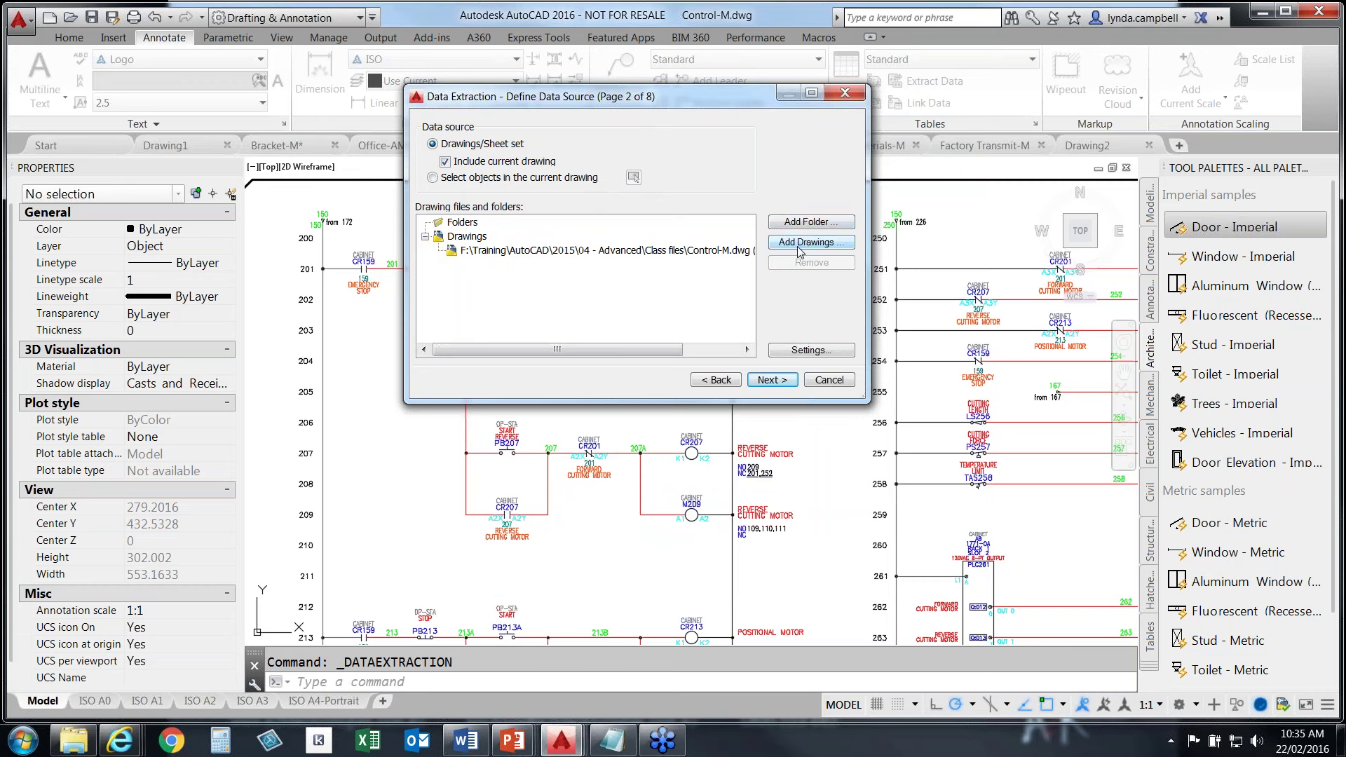
left_click(772, 382)
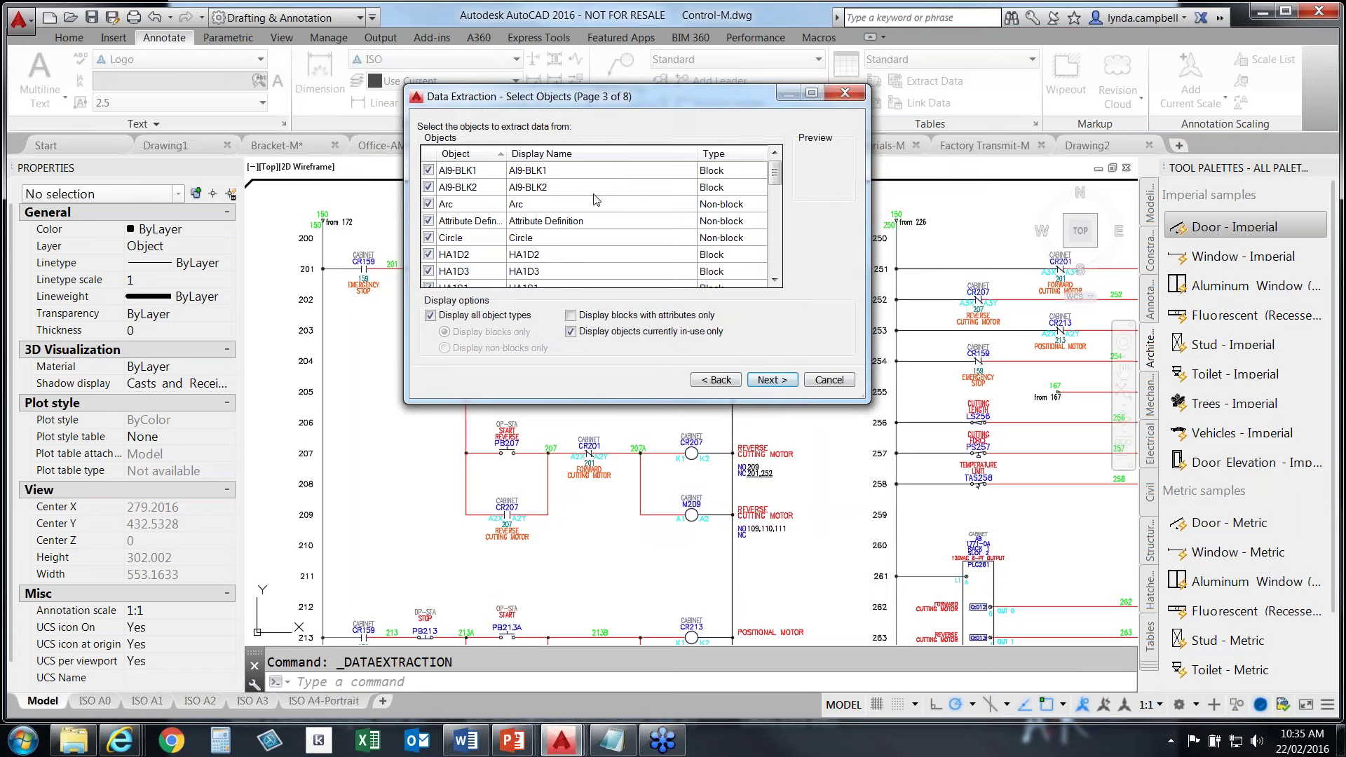
List only blocks for extraction and exclude LOGO, NO_NUM_acade_title, WD_M, WD_MLRH, WD_WNH, WD_WNV and WDDOT
left_click_drag(631, 401, 630, 590)
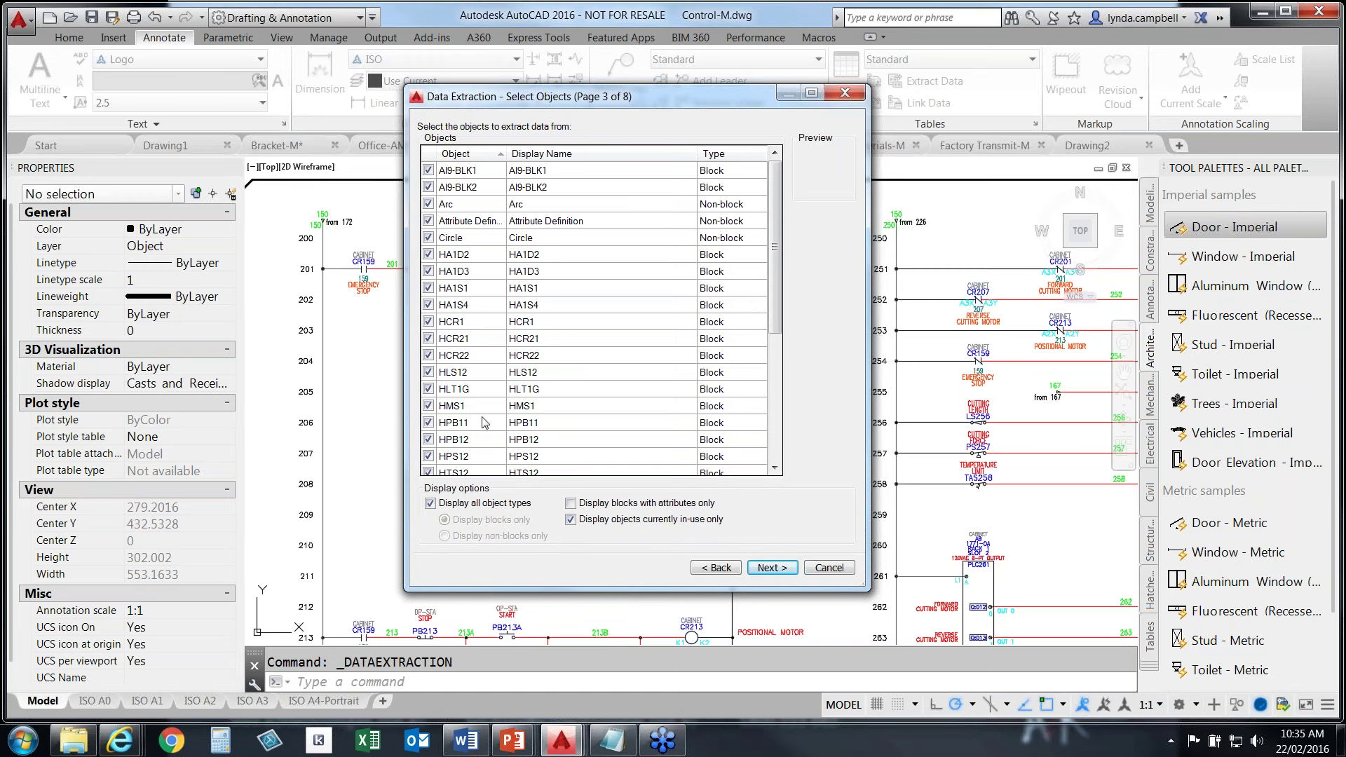
left_click(430, 504)
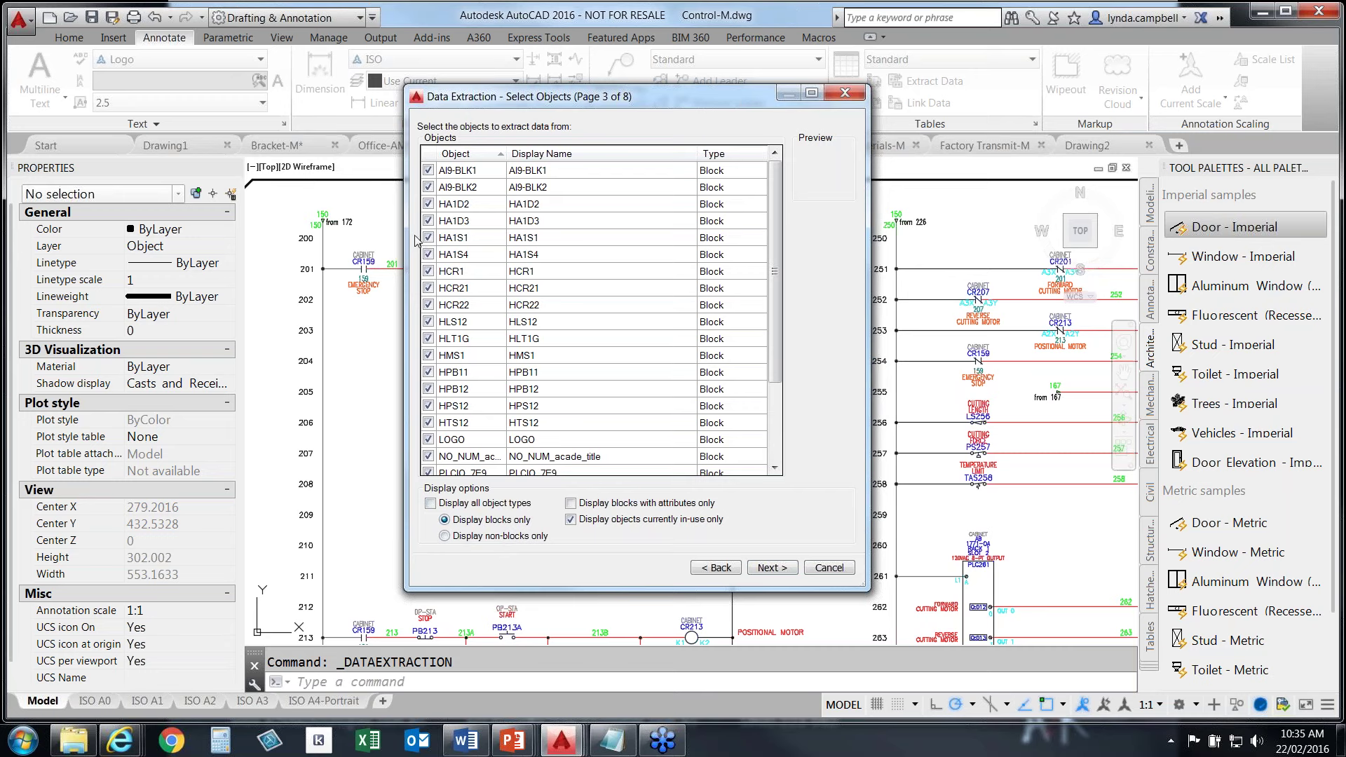
left_click(428, 442)
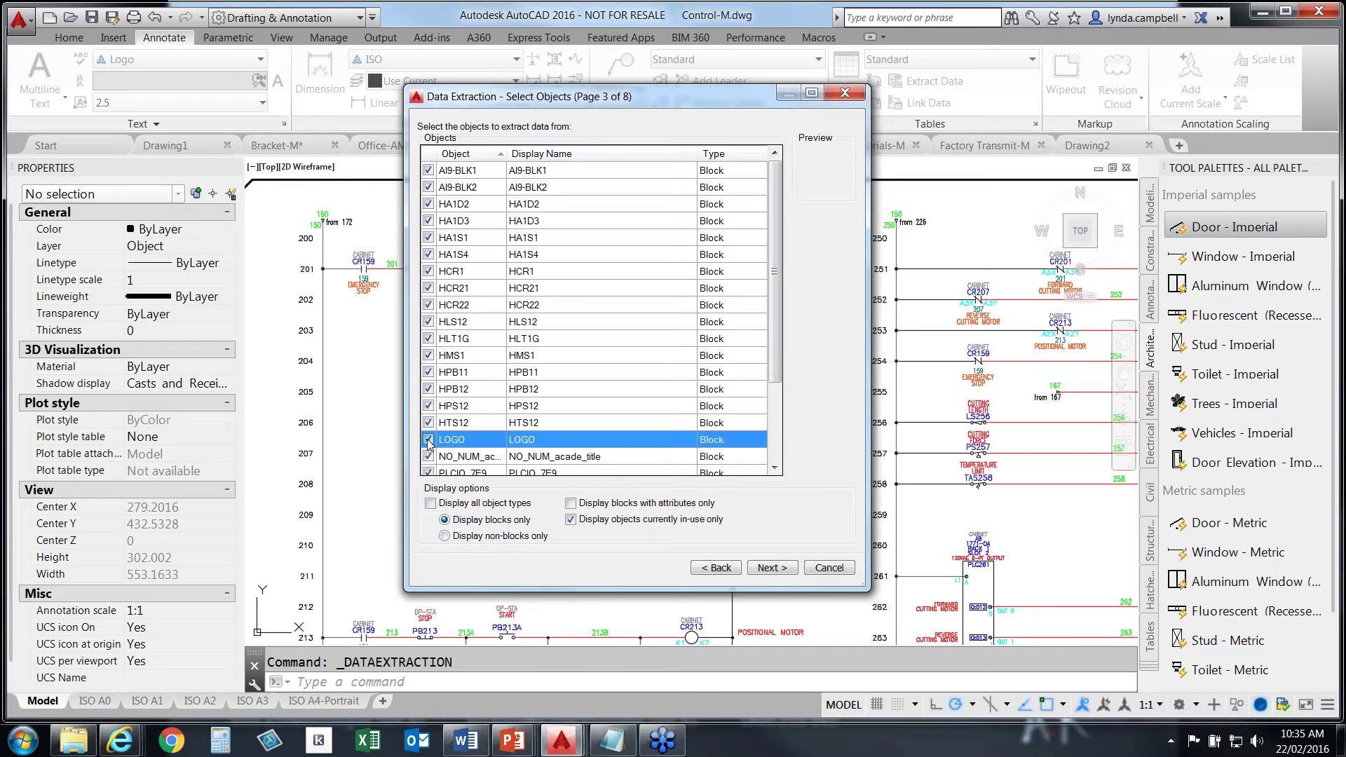
left_click(428, 456)
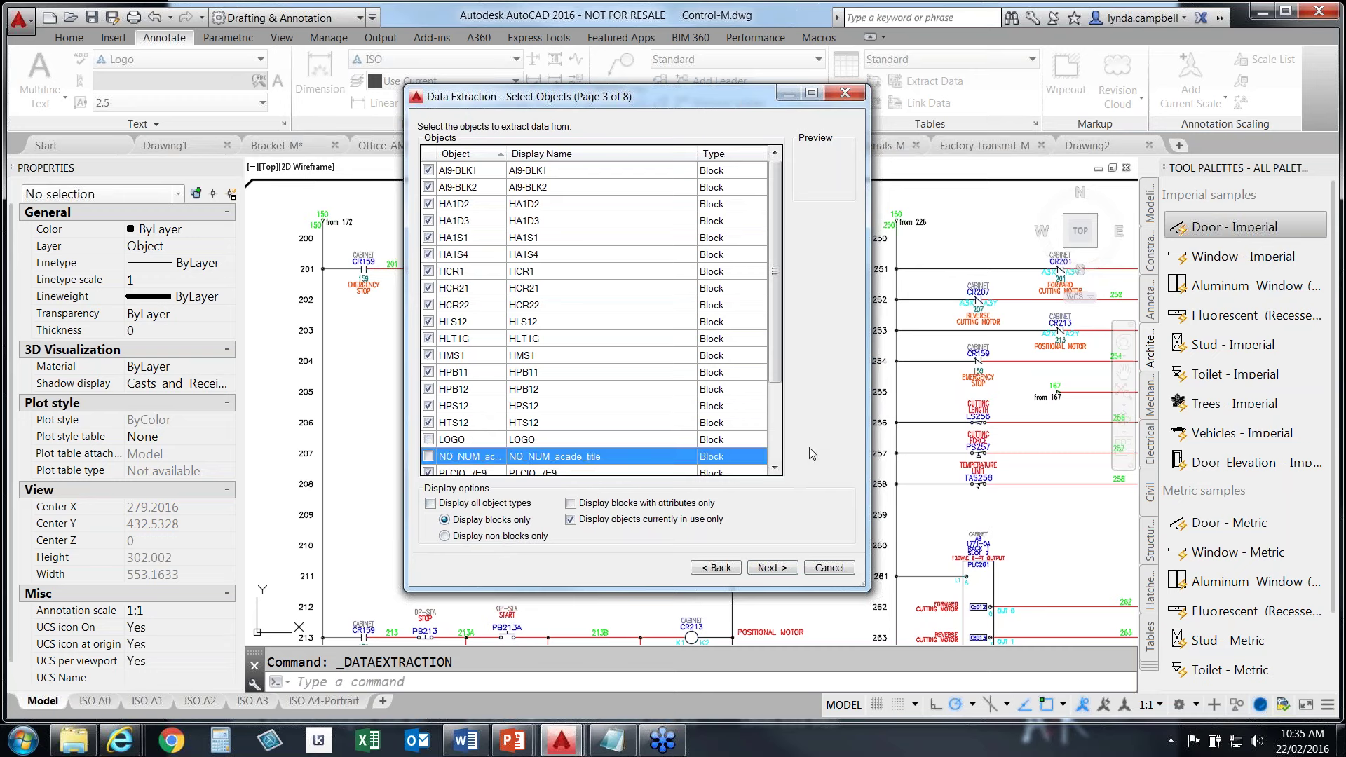
scroll(777, 452, "down", 3)
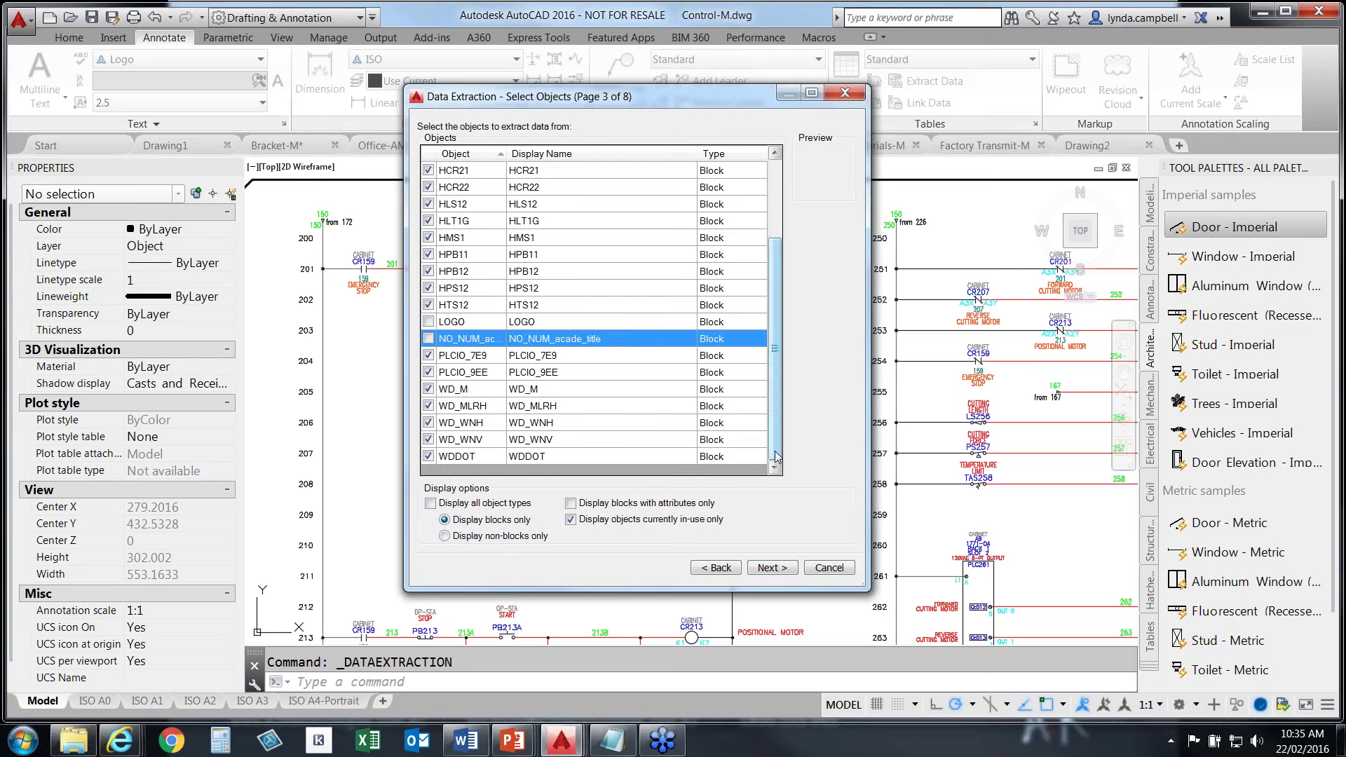
left_click(428, 389)
left_click(428, 406)
left_click(429, 423)
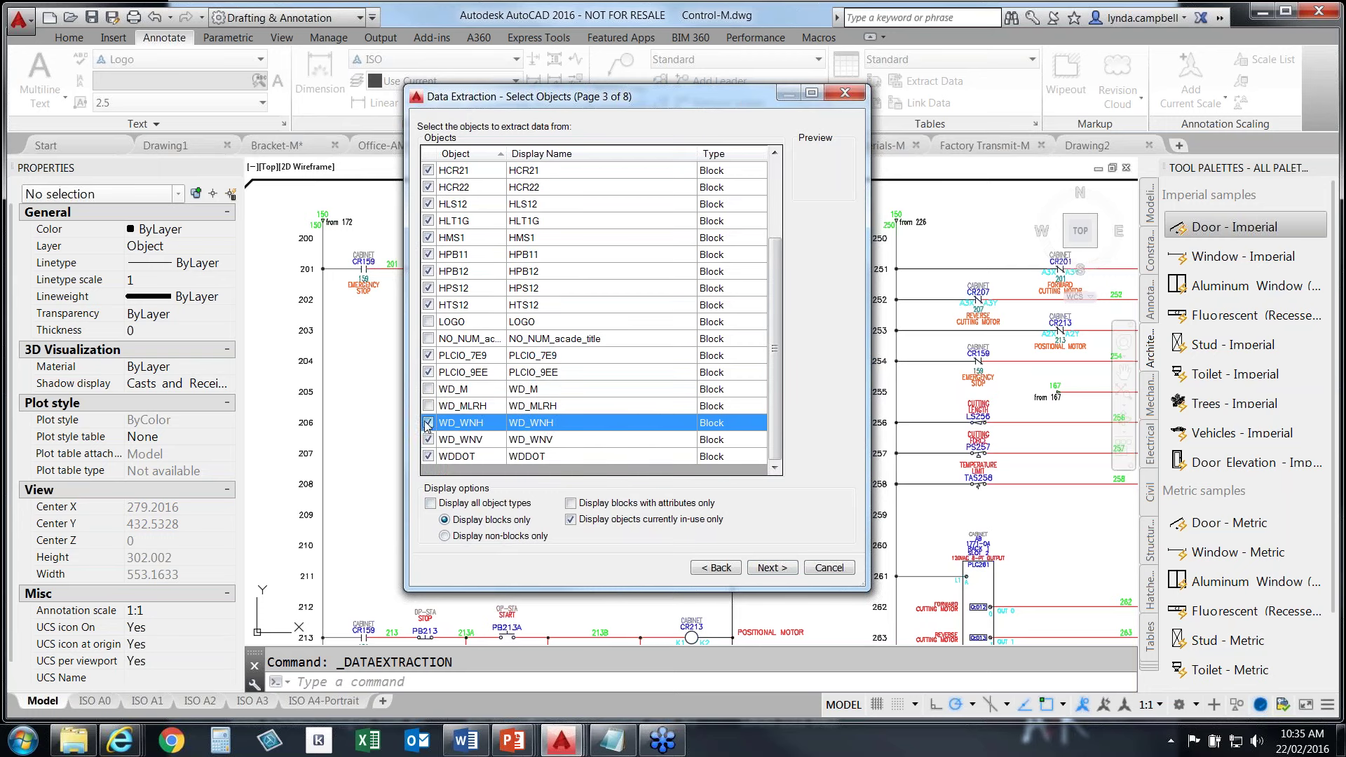
left_click(428, 440)
left_click(428, 457)
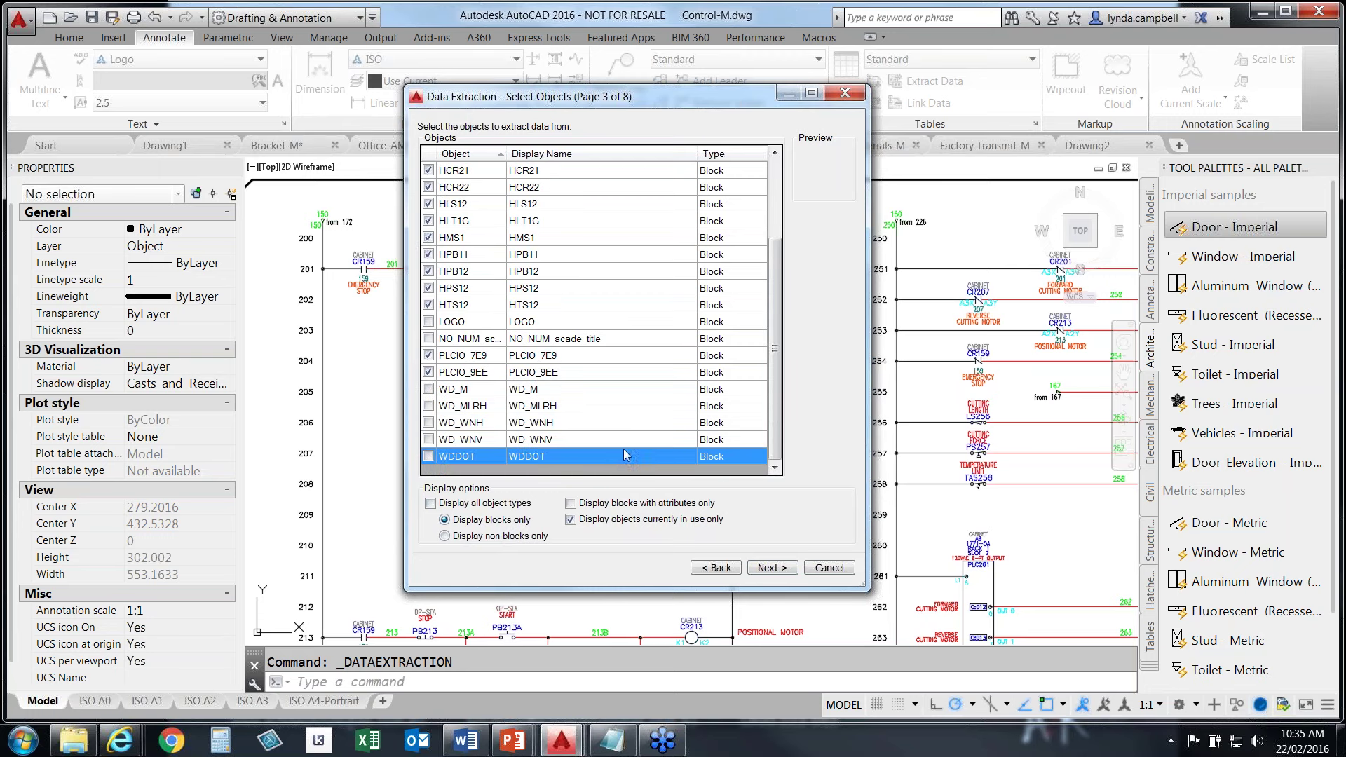
left_click(771, 569)
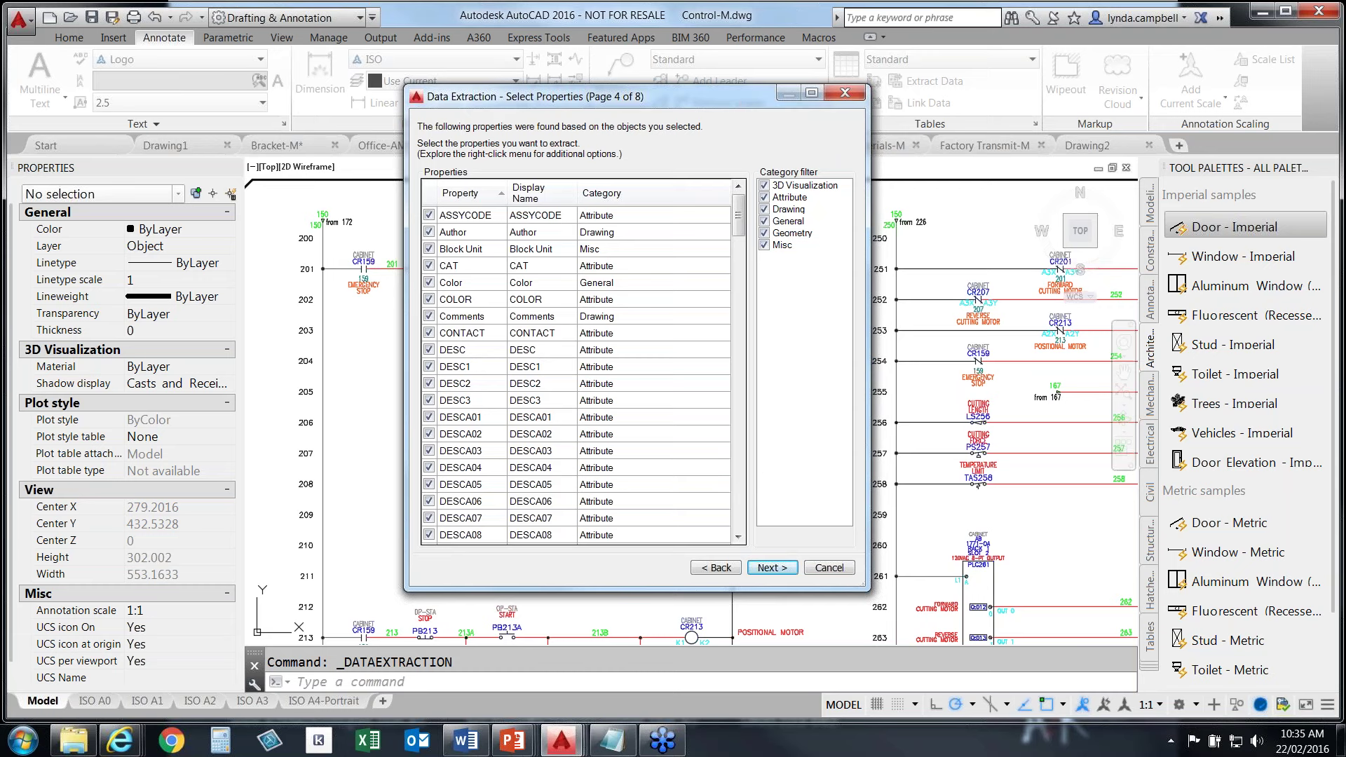
Widen the data extraction dialog and filter the properties to the Attribute category only
left_click_drag(870, 288, 940, 289)
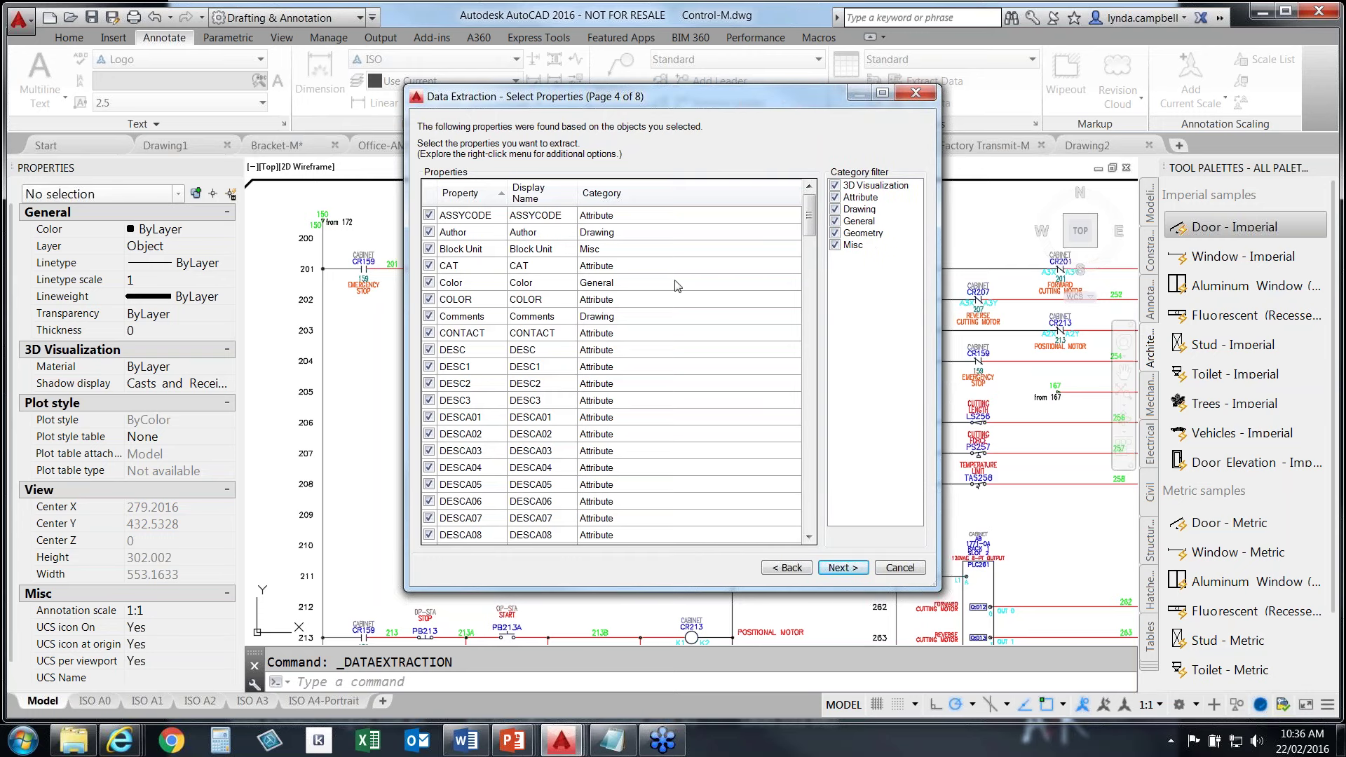
left_click(834, 185)
left_click(834, 209)
left_click(834, 221)
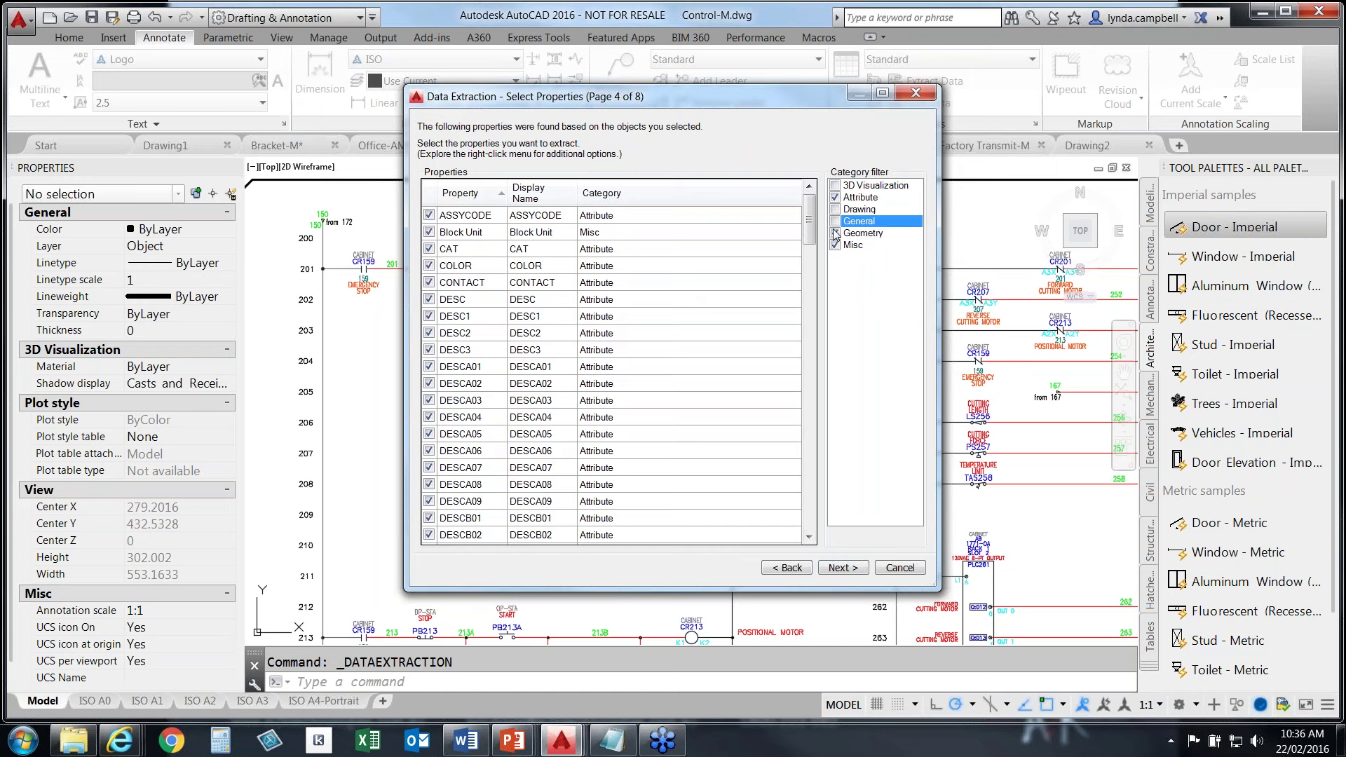
left_click(835, 233)
left_click(835, 245)
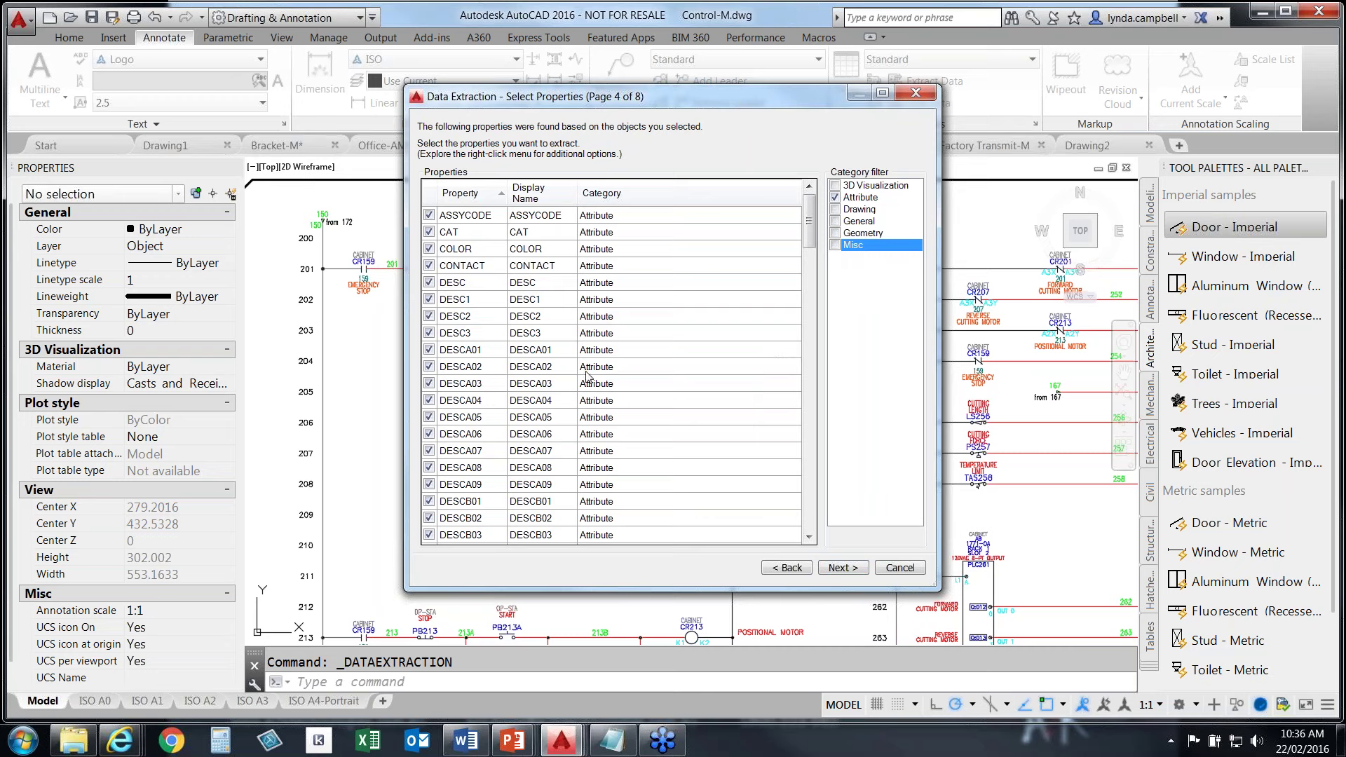
Uncheck all properties, include only the CAT attribute, and set its display name to Catalogue
right_click(430, 193)
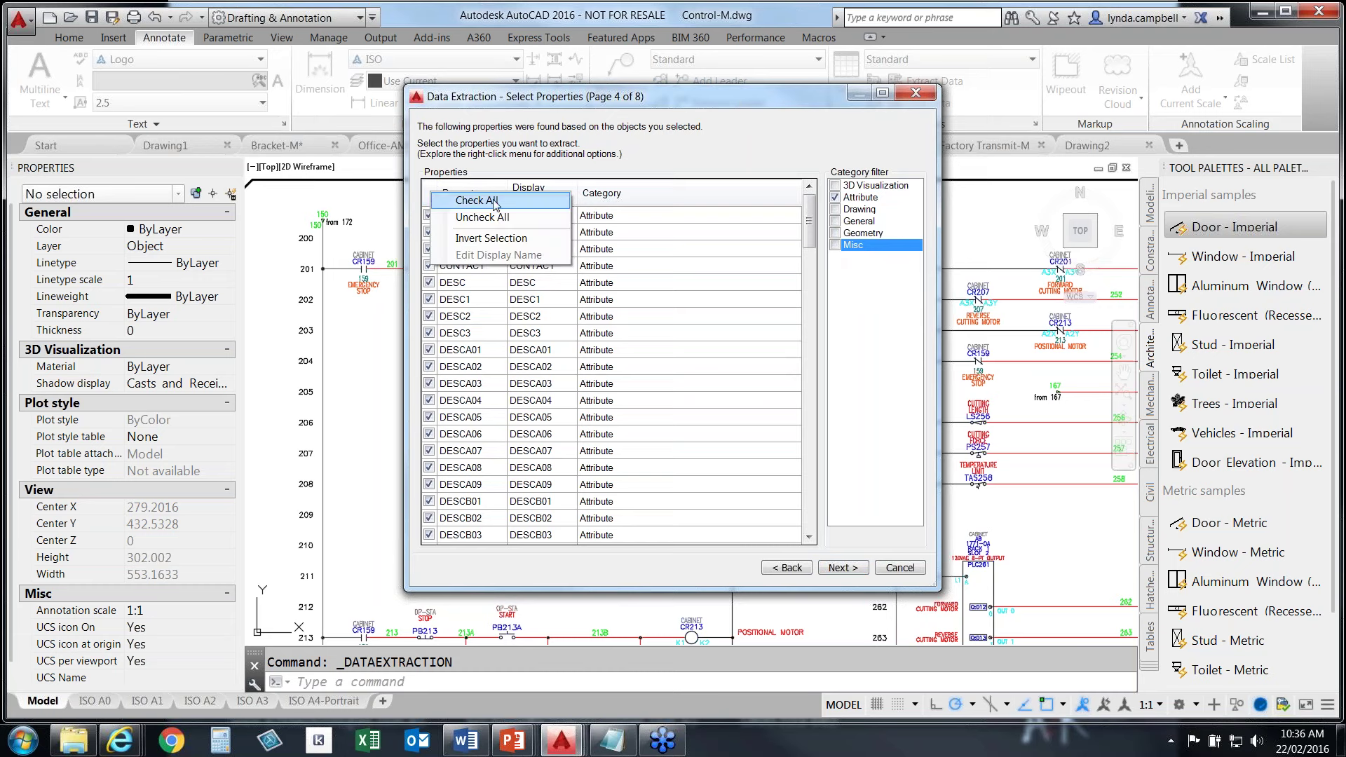
left_click(482, 218)
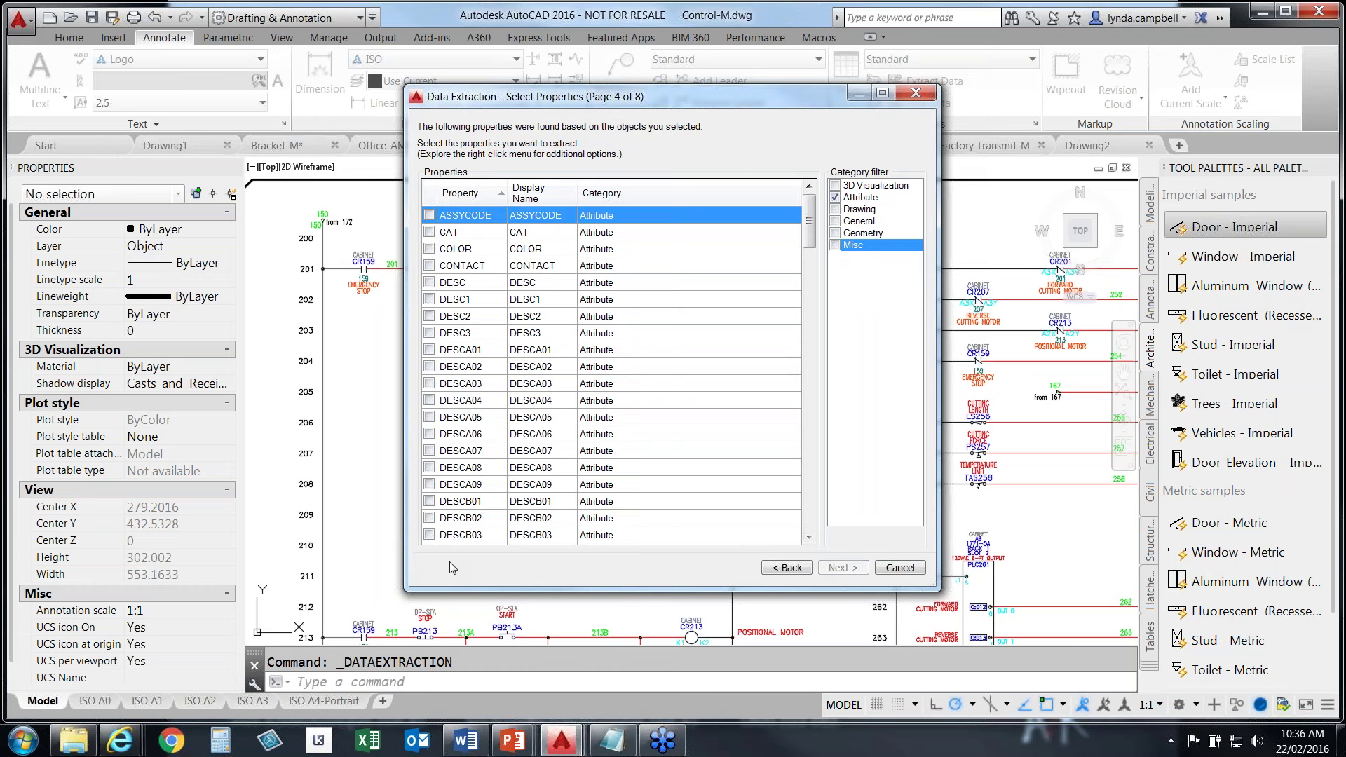
left_click(429, 233)
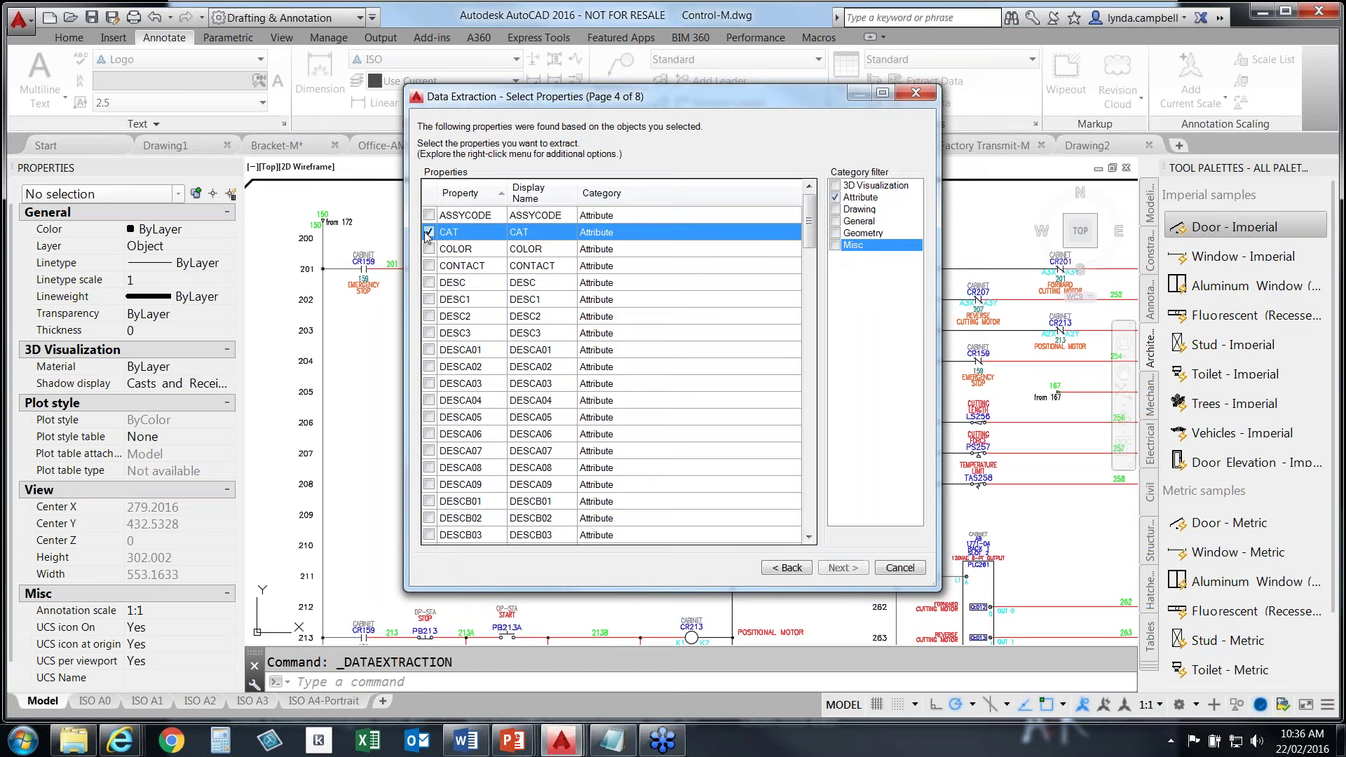
double_click(534, 234)
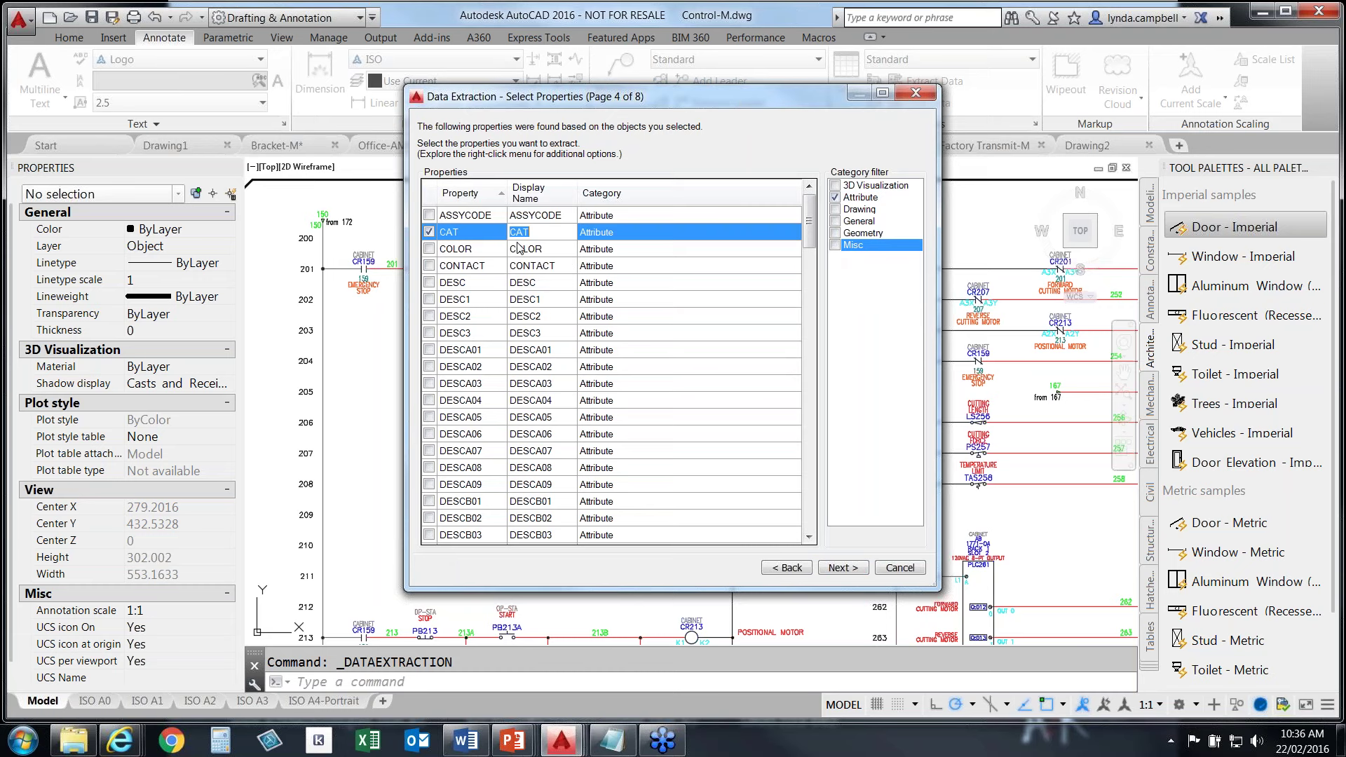
type("Catalogue")
Include the MFG attribute with the display name Manufacturer and proceed to refining the data
left_click(810, 455)
left_click(810, 454)
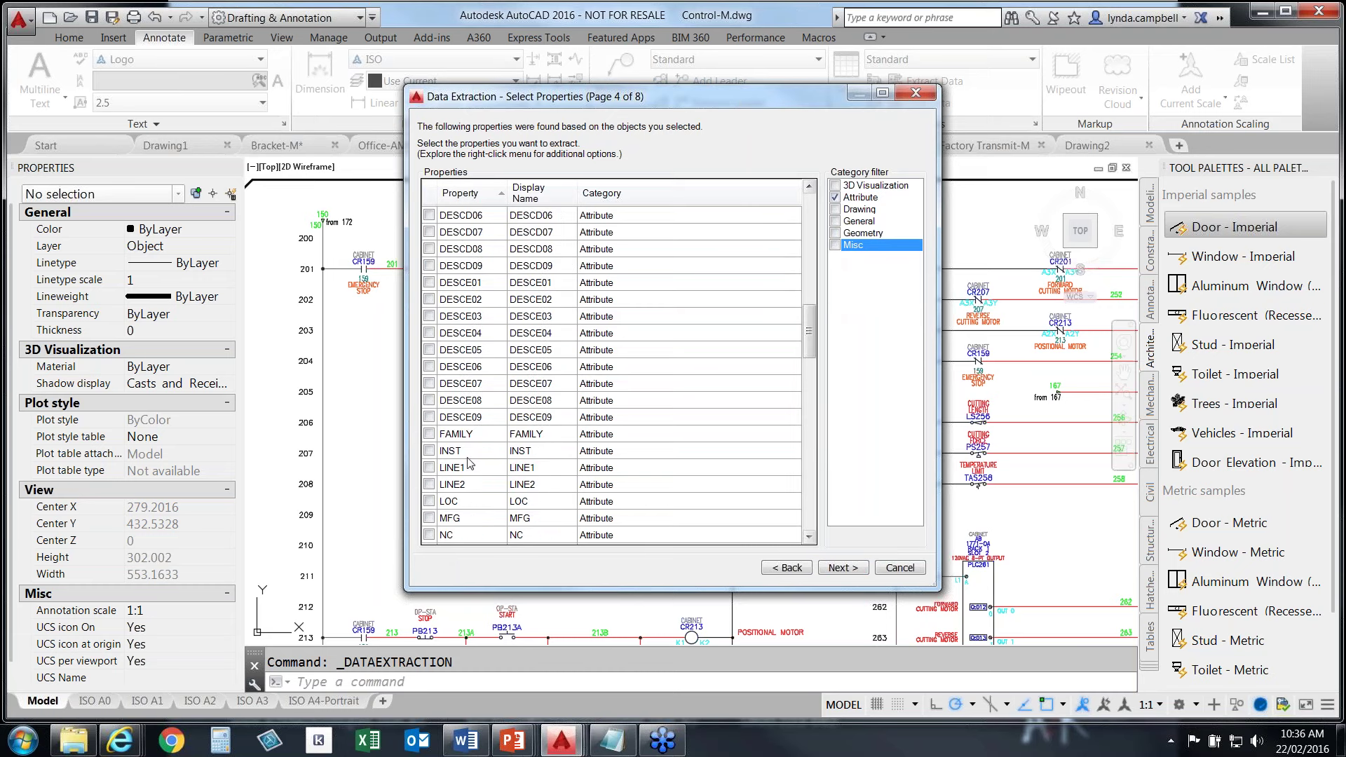
left_click(429, 518)
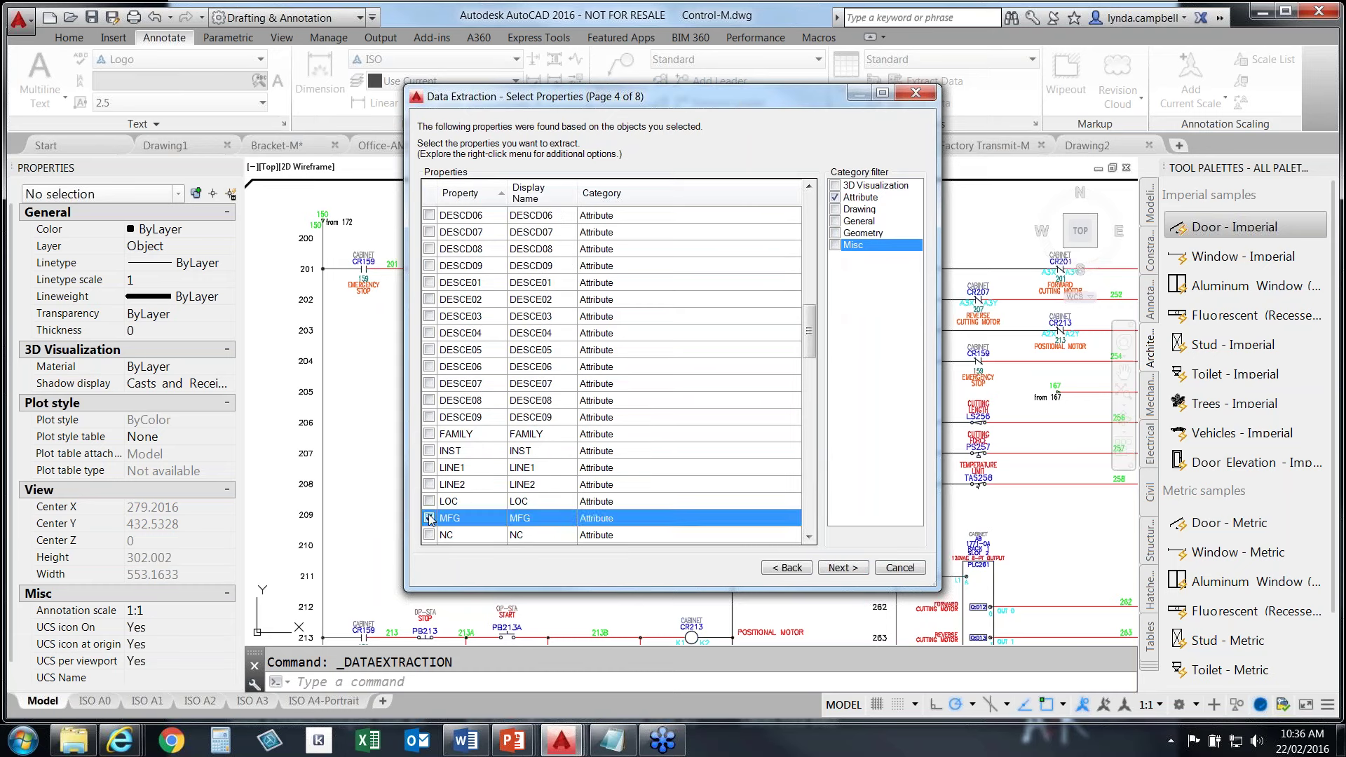
left_click(538, 519)
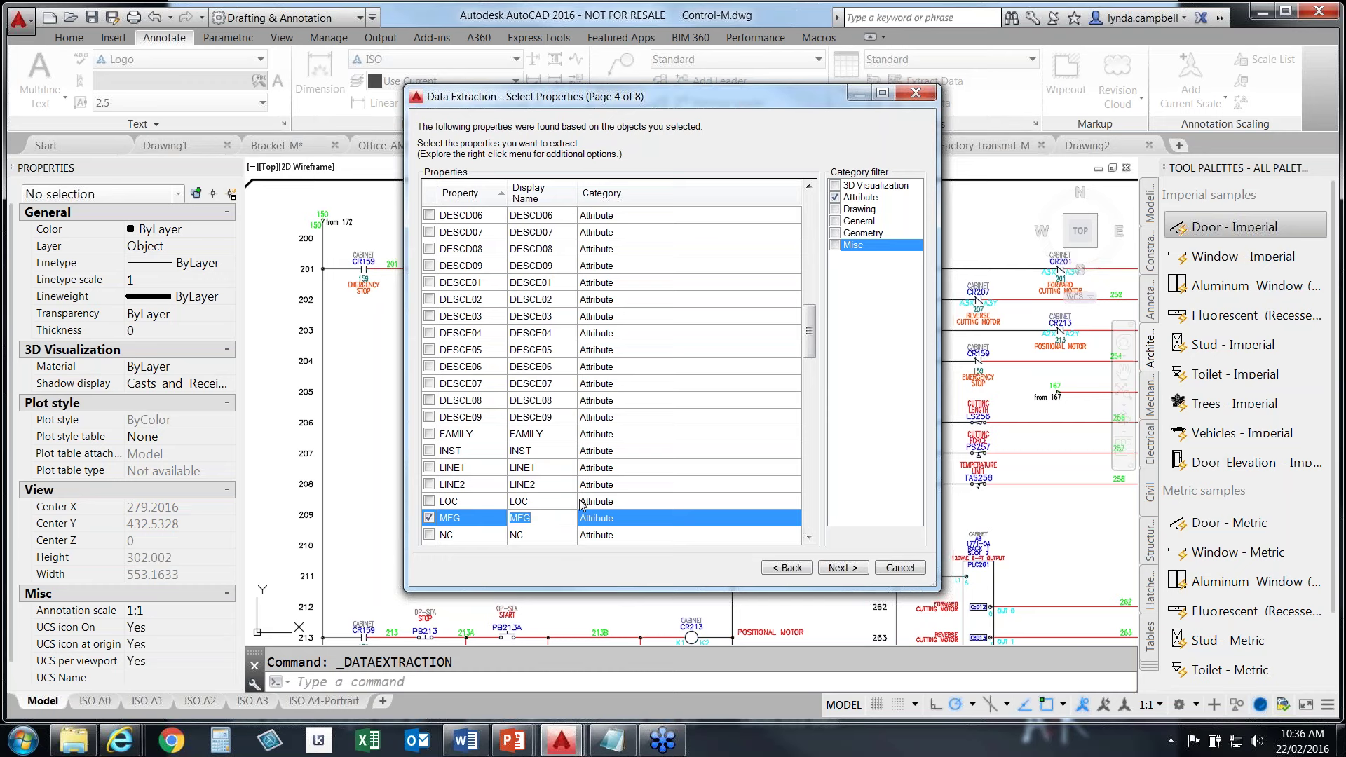
type("Manufacturer")
left_click(837, 568)
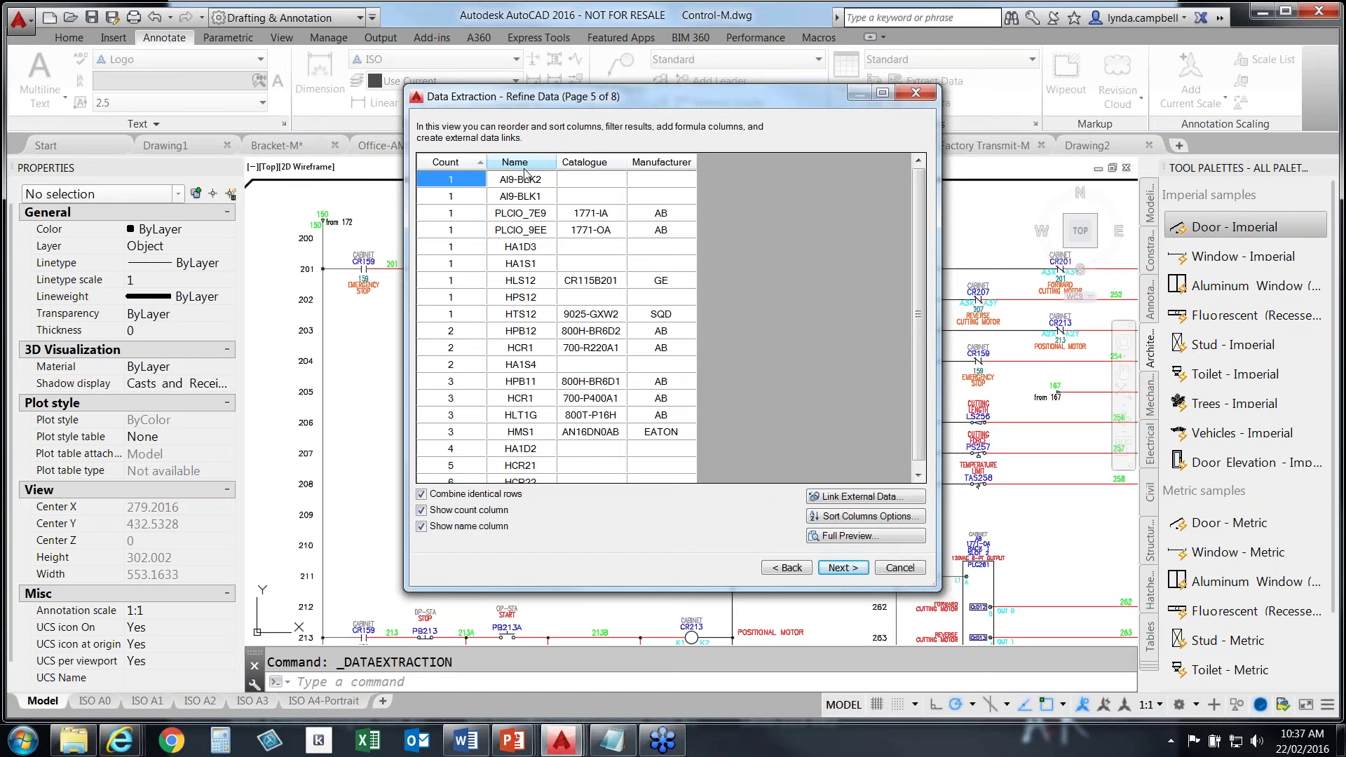
Accept the refined data and set the extraction output to a table inserted into the drawing
left_click(845, 567)
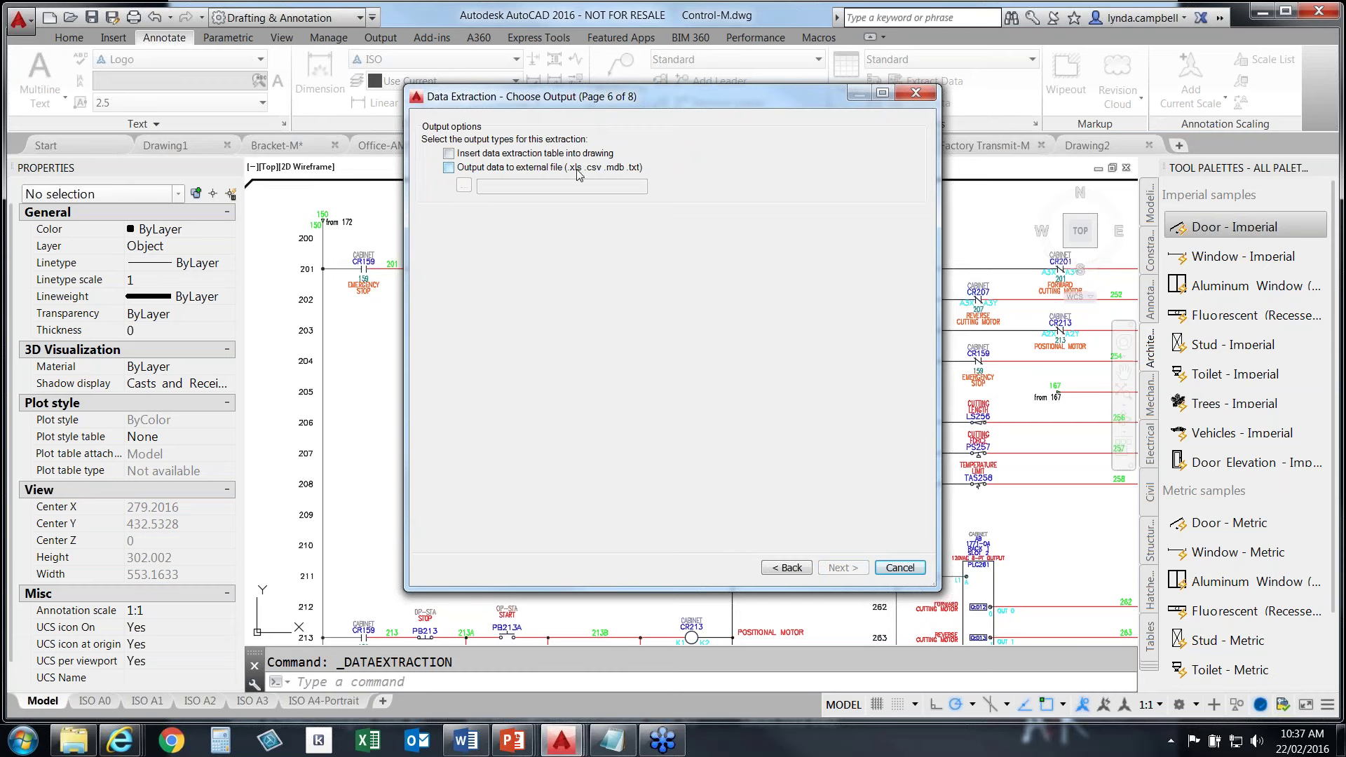
left_click(449, 153)
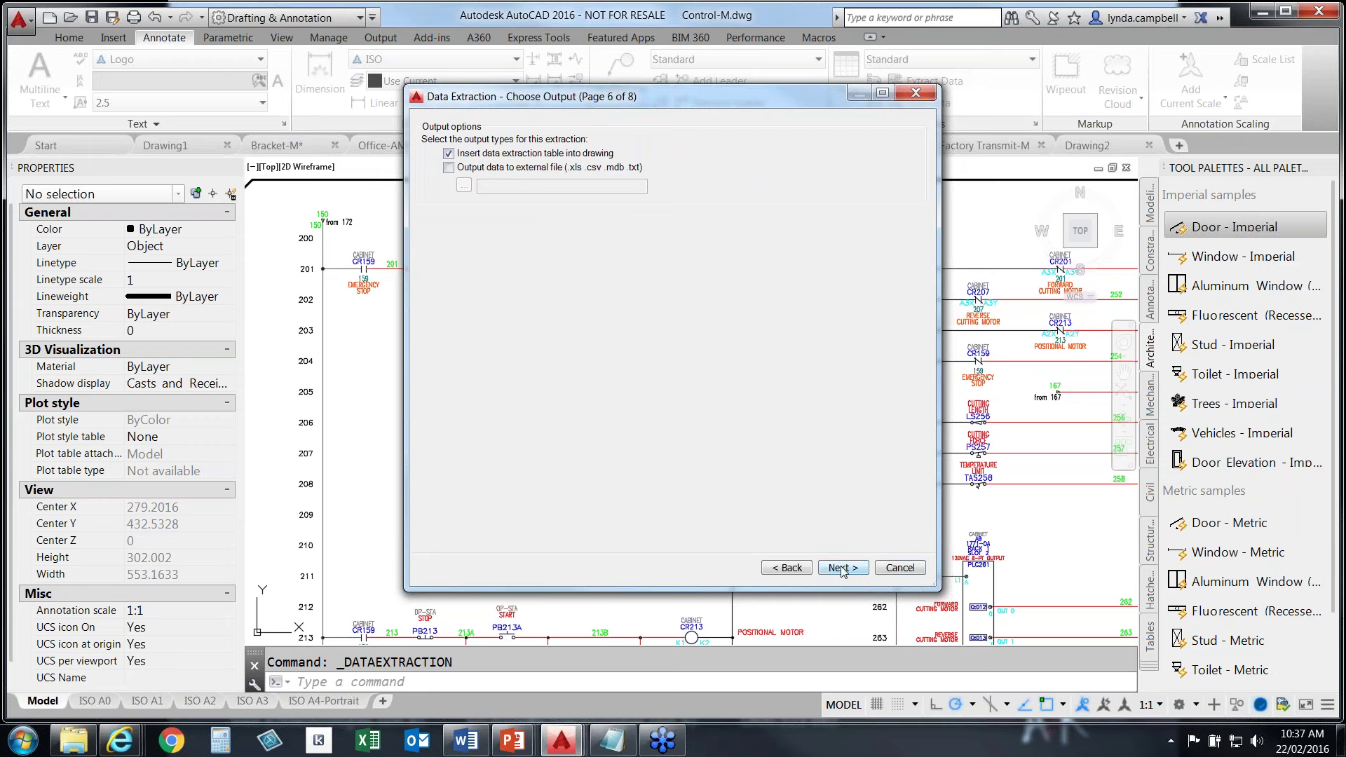
left_click(843, 568)
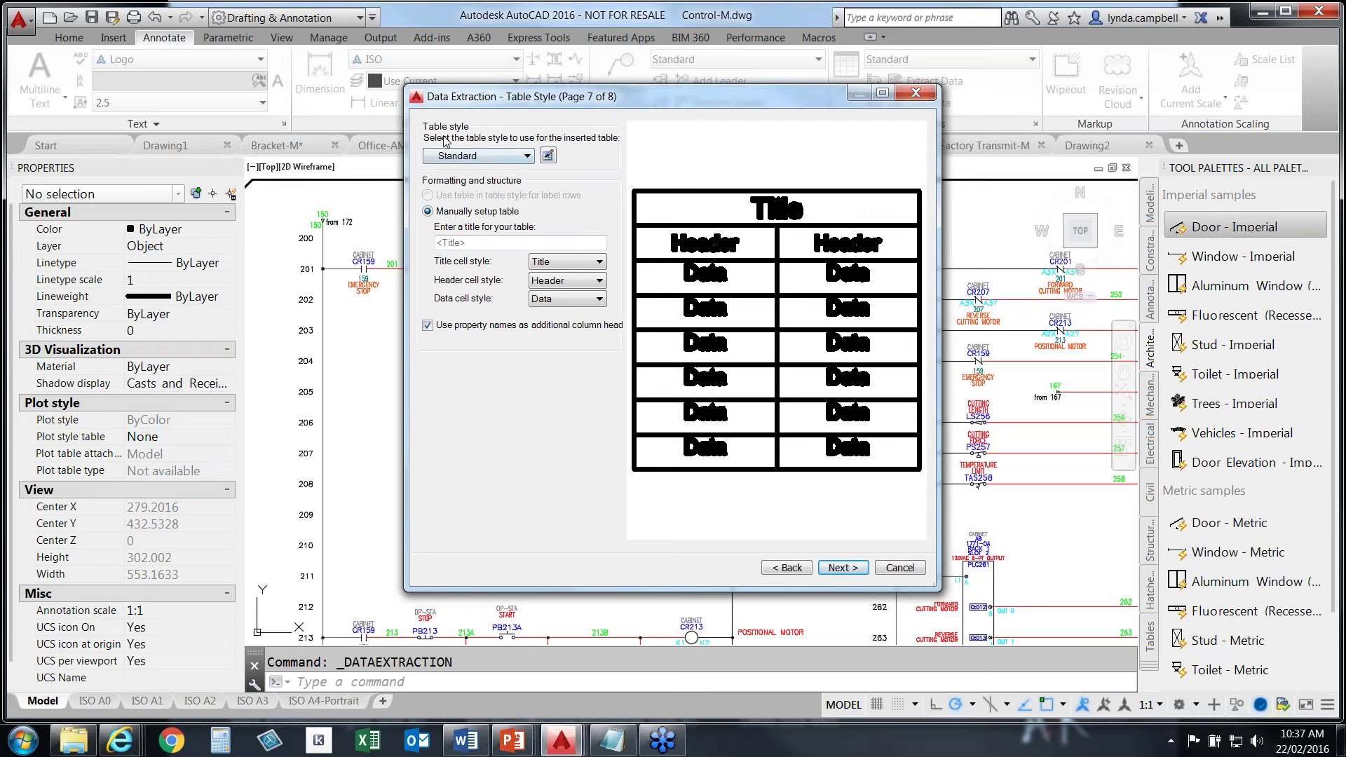
Use the Standard table style and title the table Bill of Materials
left_click(484, 158)
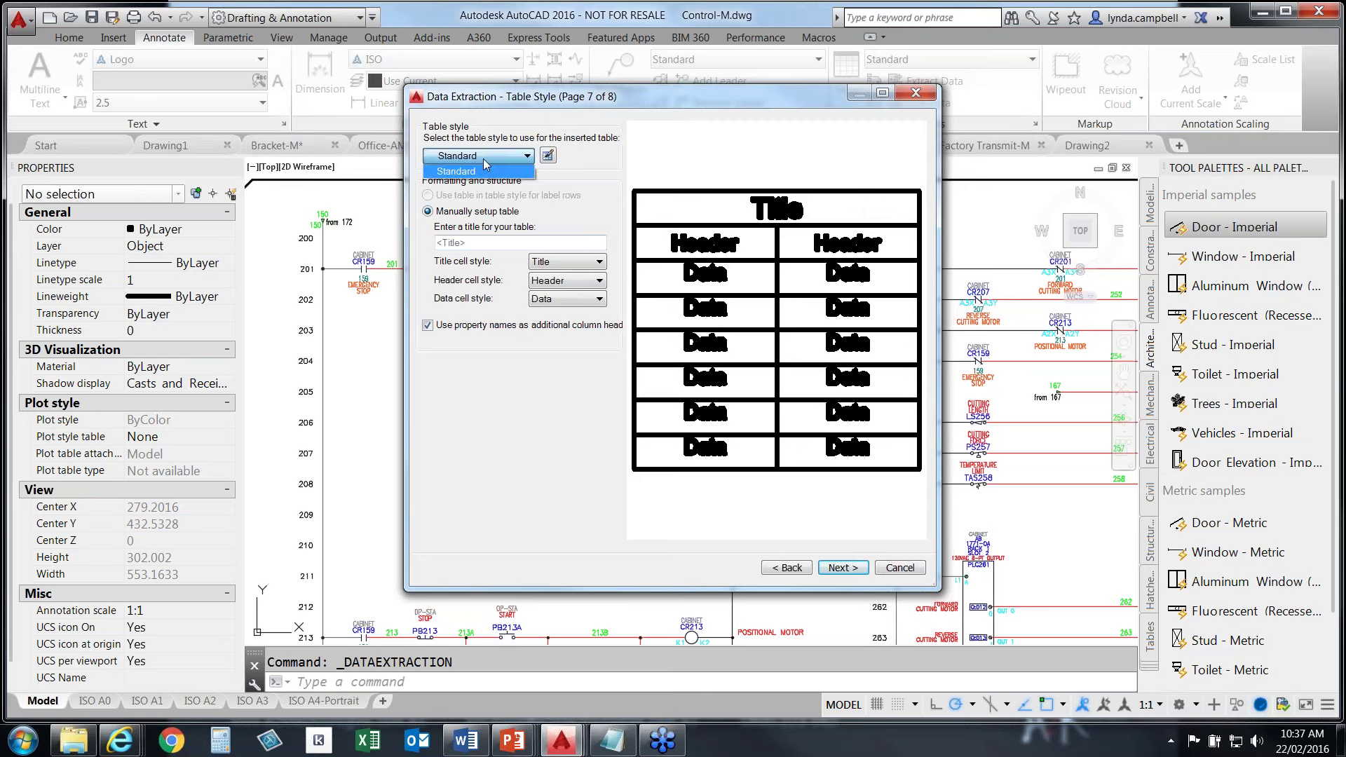
left_click(483, 171)
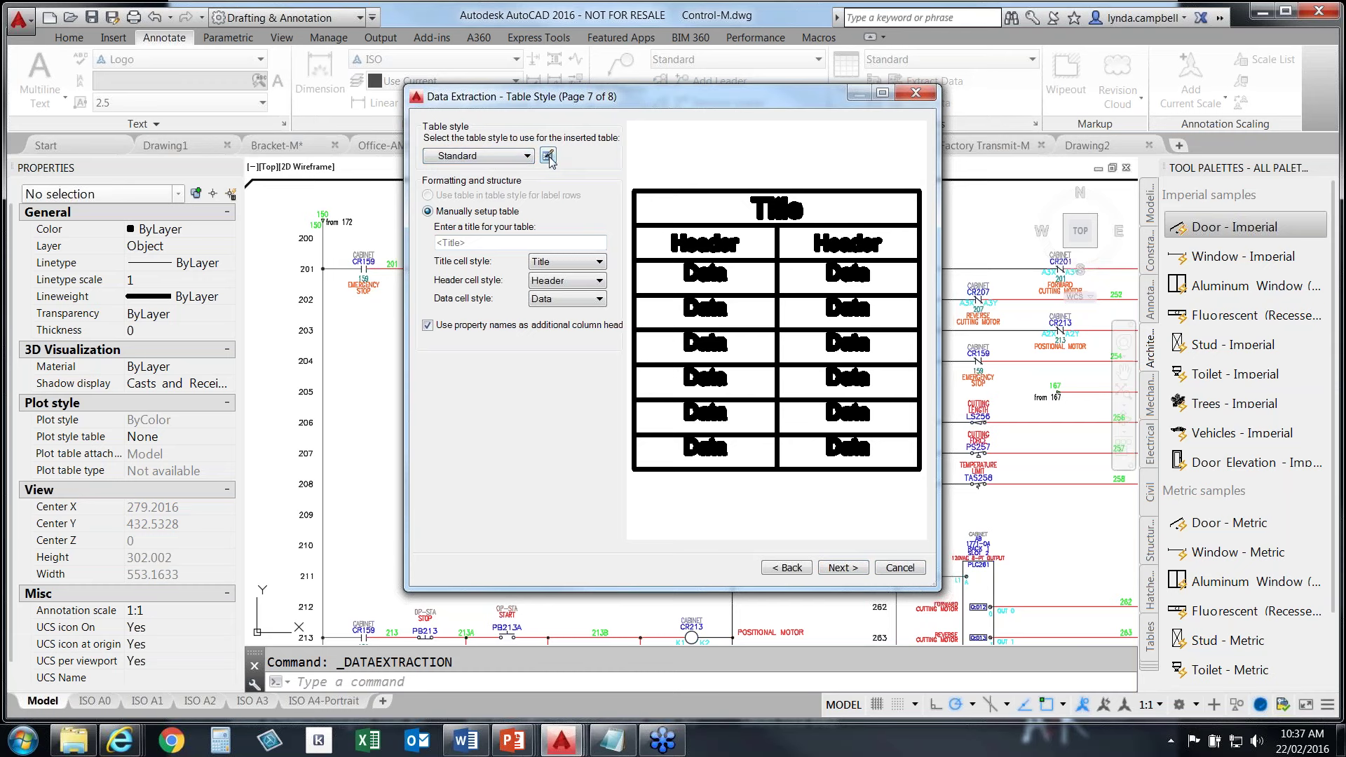
left_click(476, 244)
type("Bill of Materials")
left_click(842, 568)
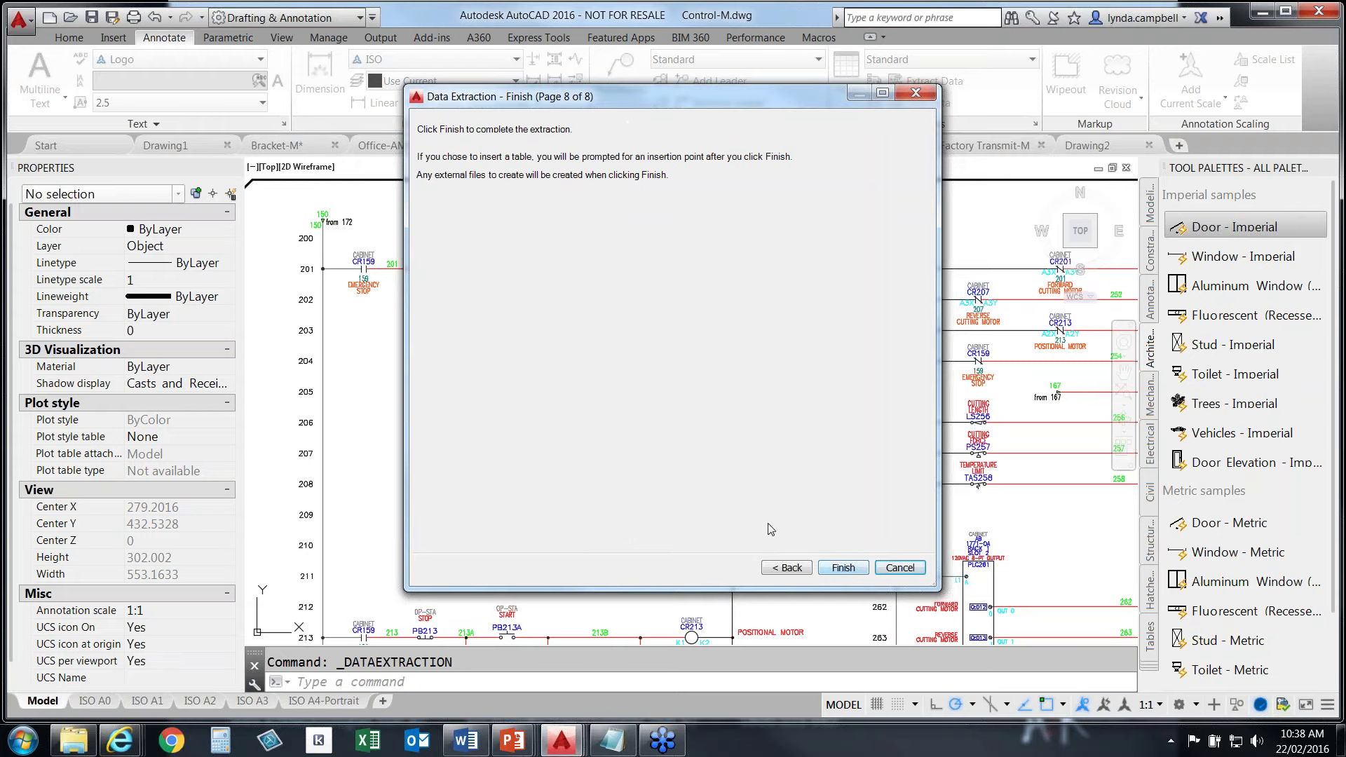
Finish the extraction and place the table in the empty space below the positional motor rungs, beside rung 217
left_click(844, 568)
scroll(871, 496, "down", 3)
middle_click_drag(872, 550, 769, 227)
scroll(620, 332, "up", 4)
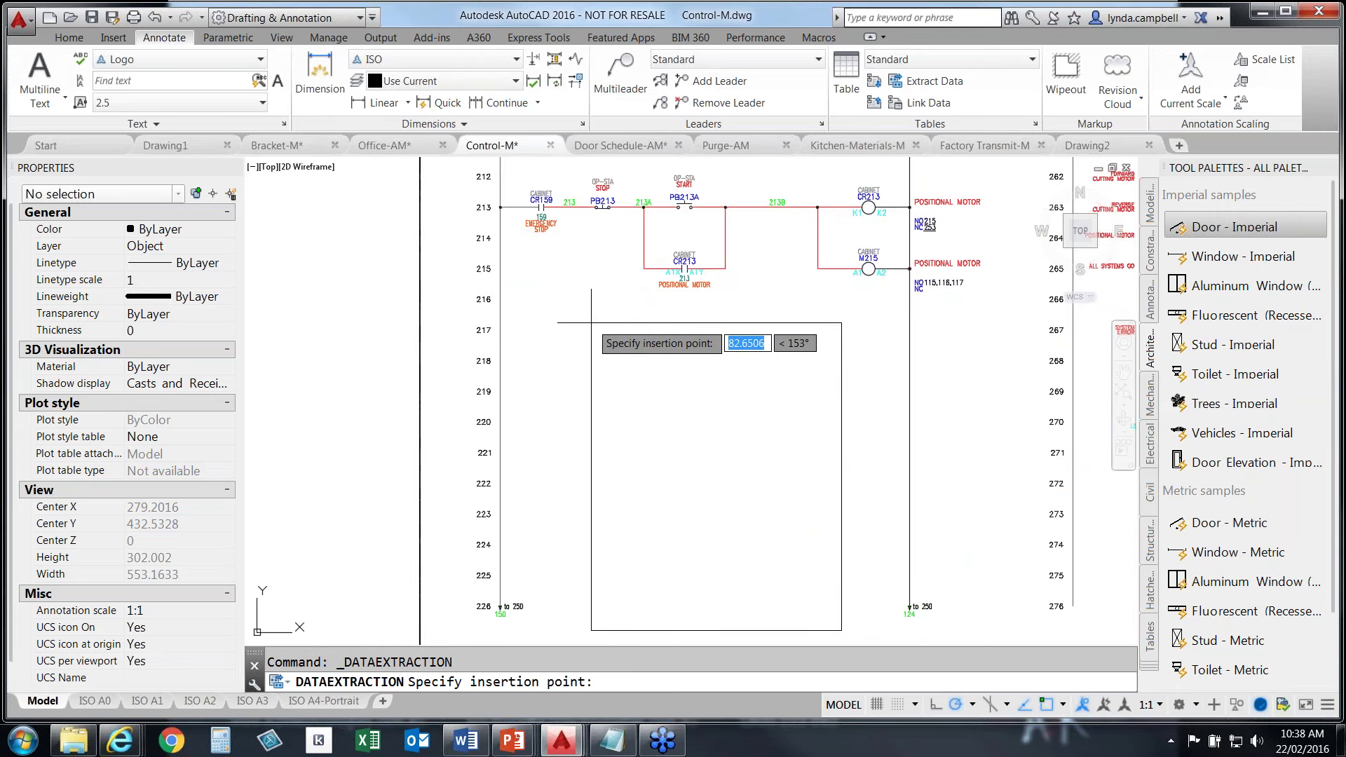
left_click(591, 322)
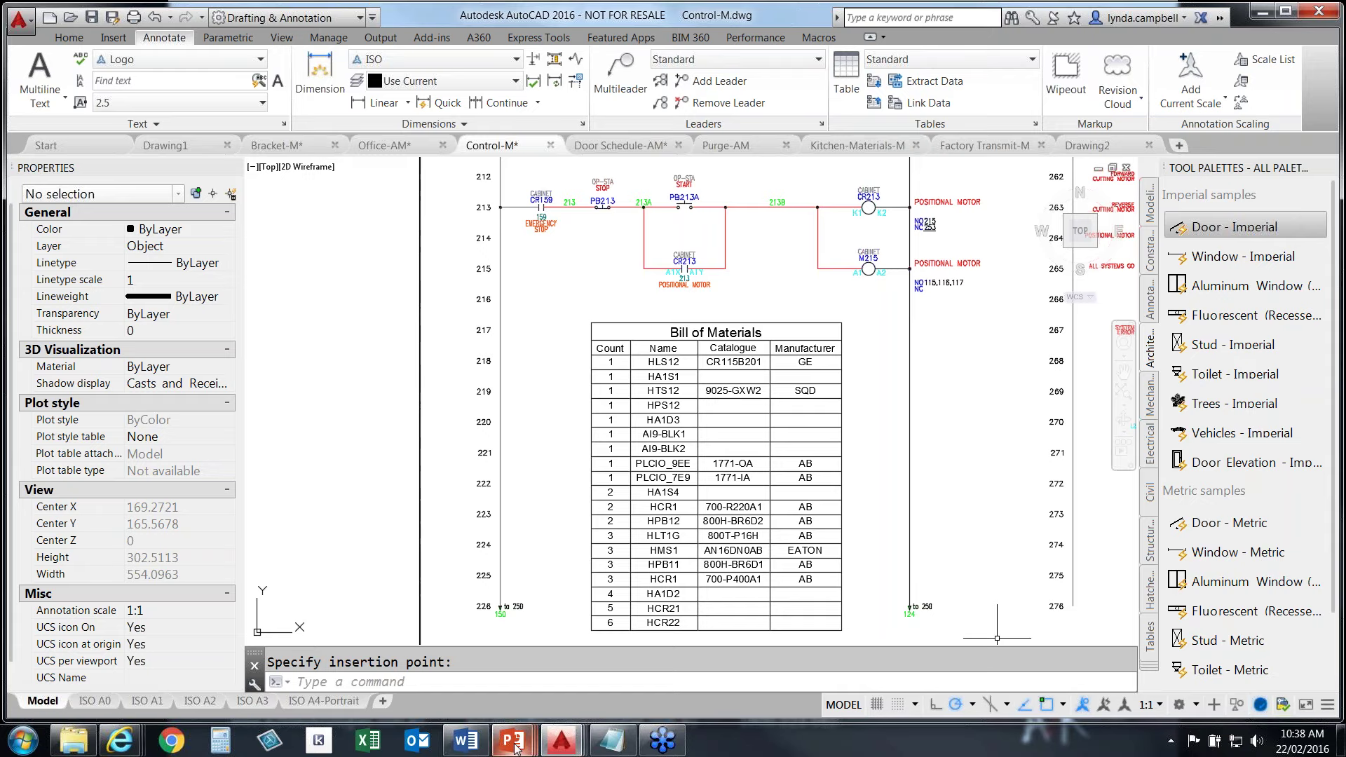
Switch to the PowerPoint slide show and advance to the Macros and Custom Routines slide
mouse_move(513, 740)
left_click(527, 689)
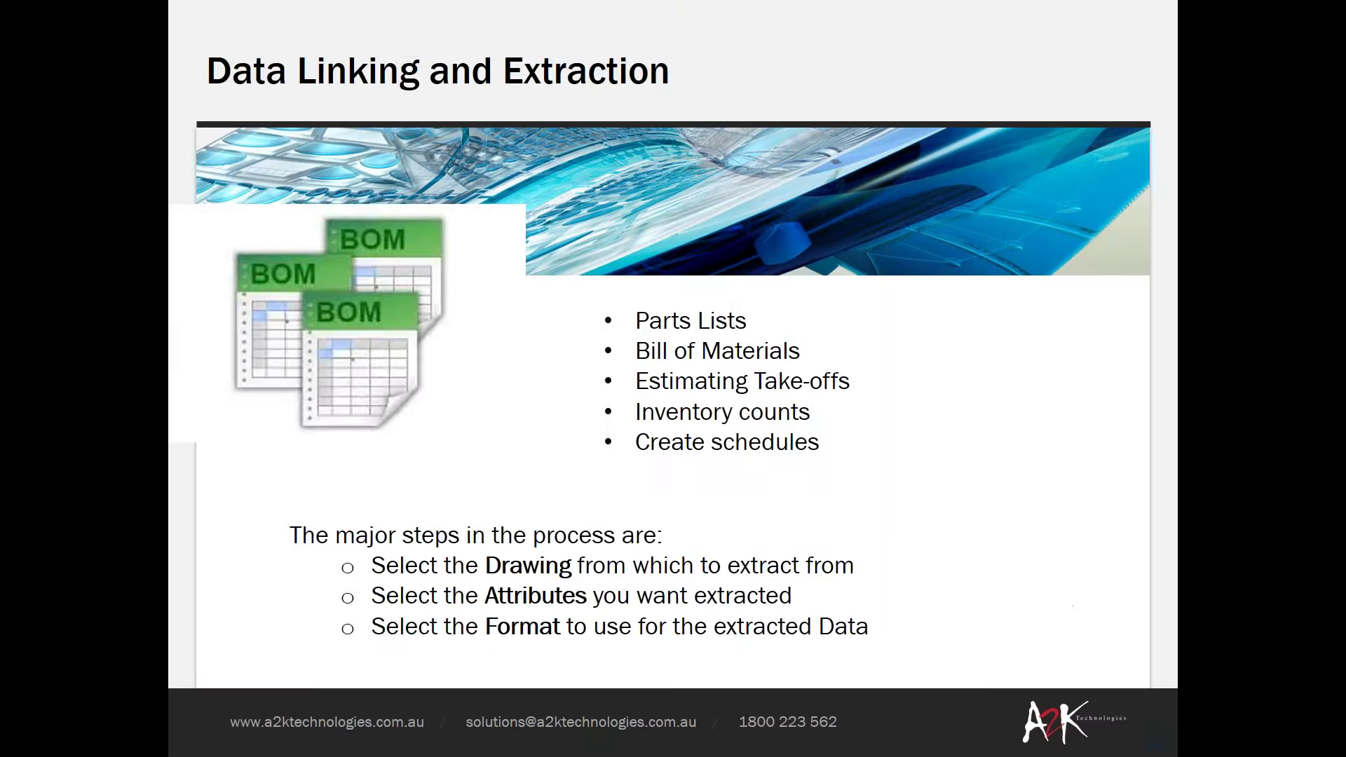
key("Right")
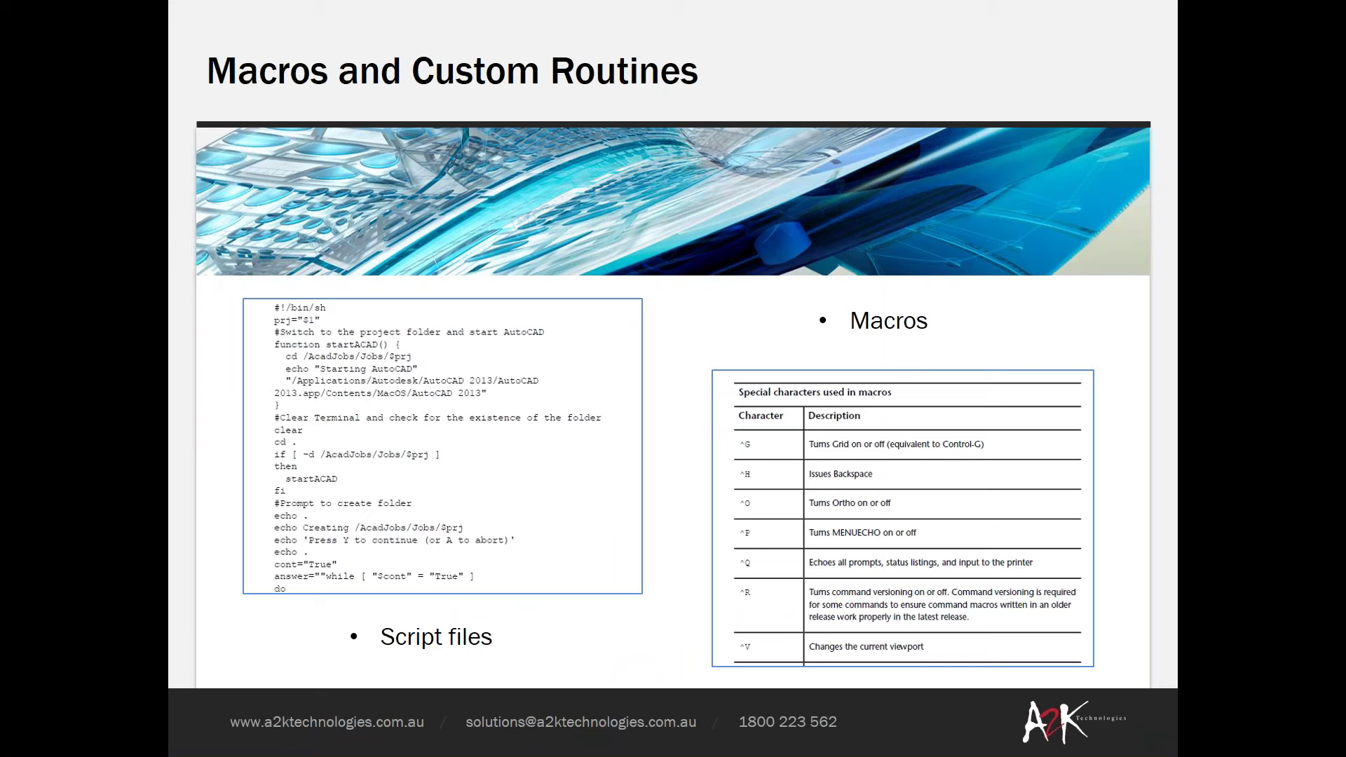
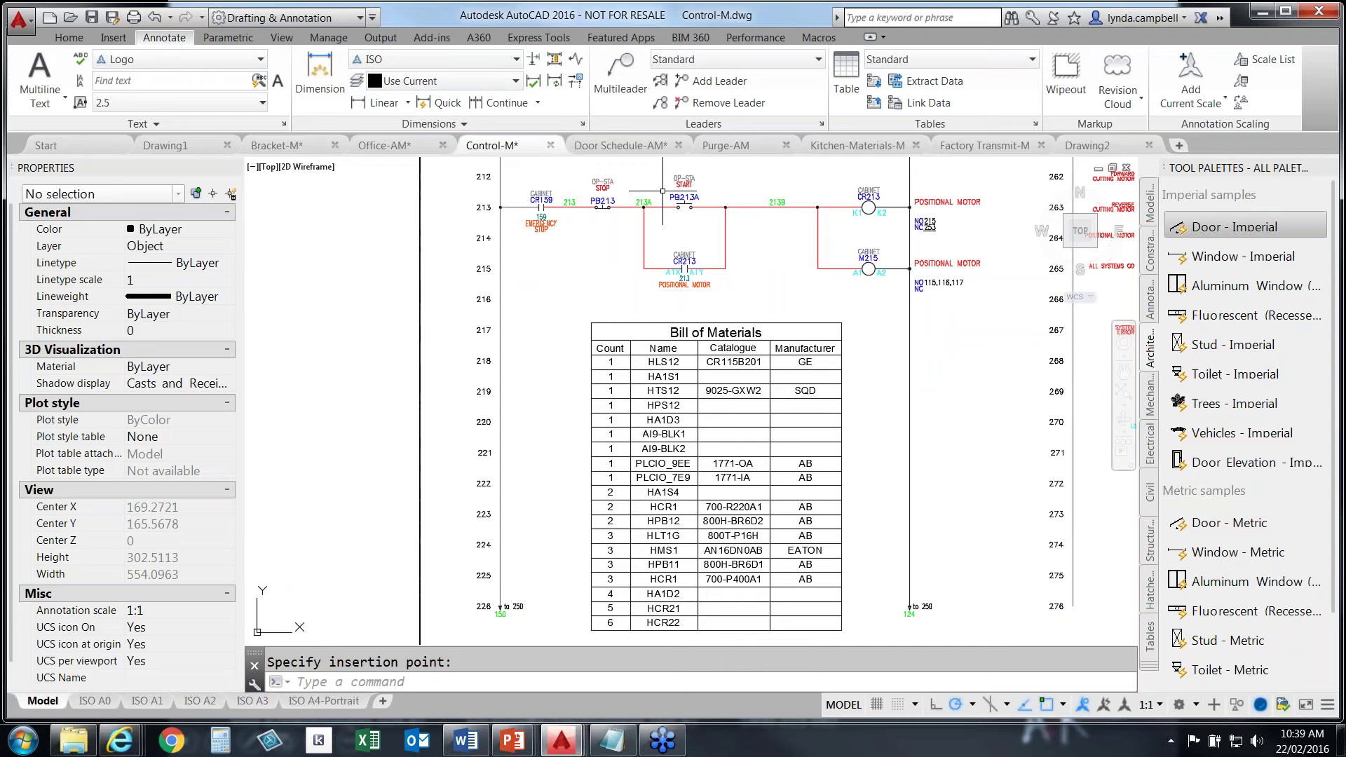
Switch to Drawing2 in AutoCAD and open the Customize User Interface editor with the CUI command
left_click(1094, 146)
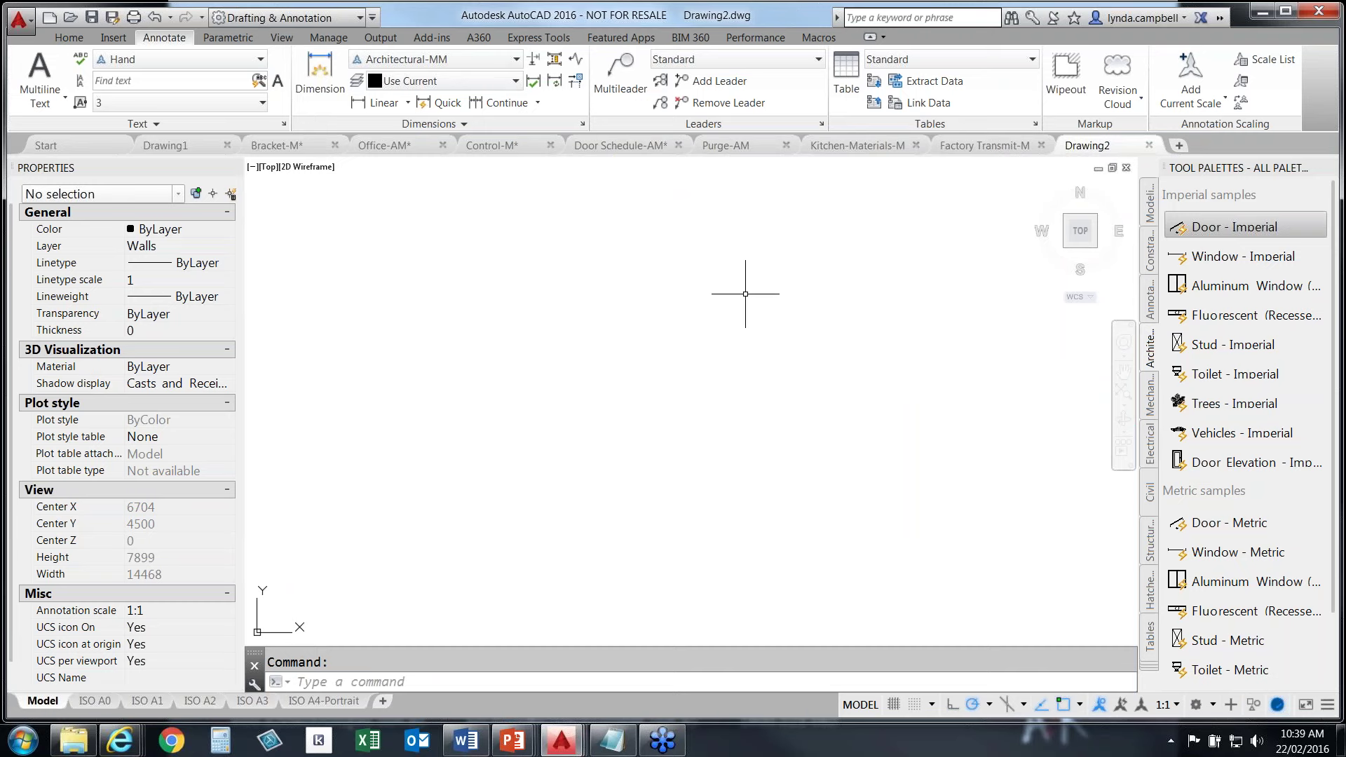
type("CUI")
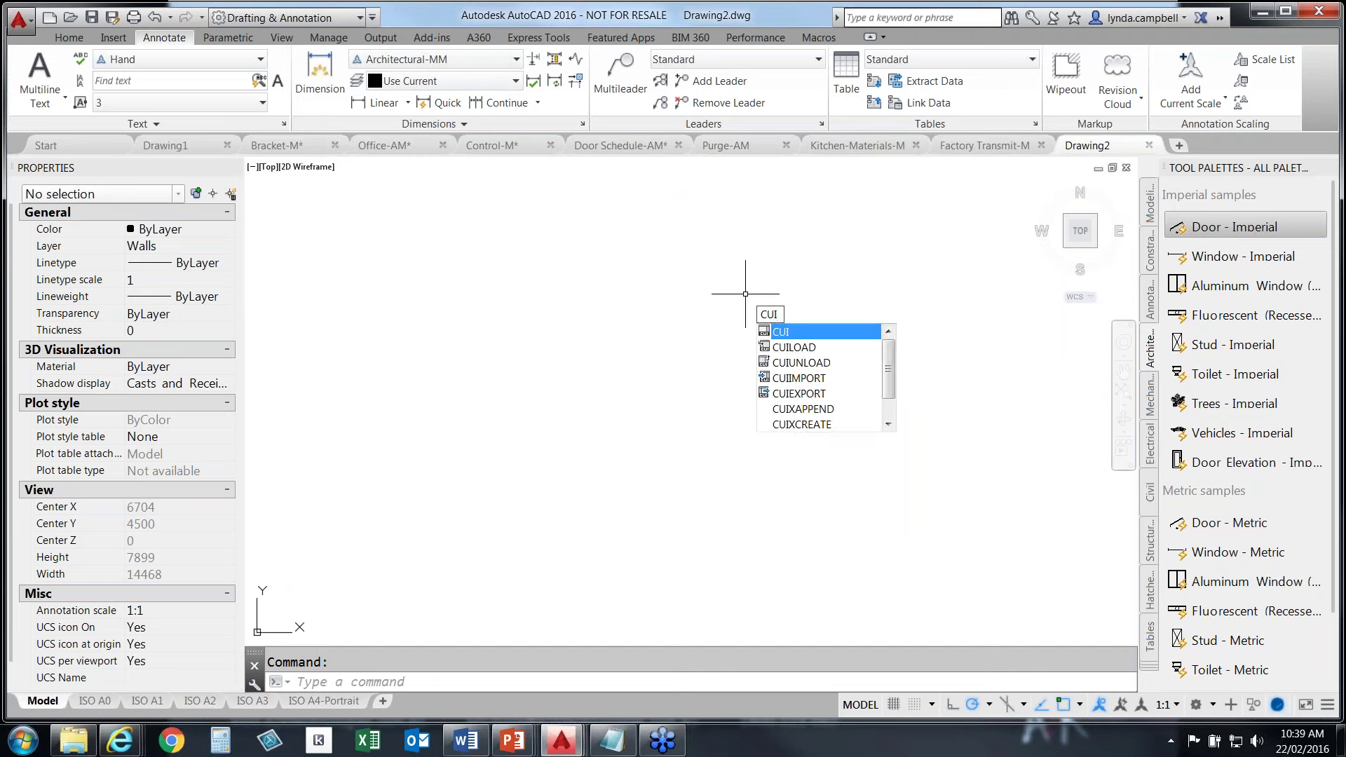
key("Return")
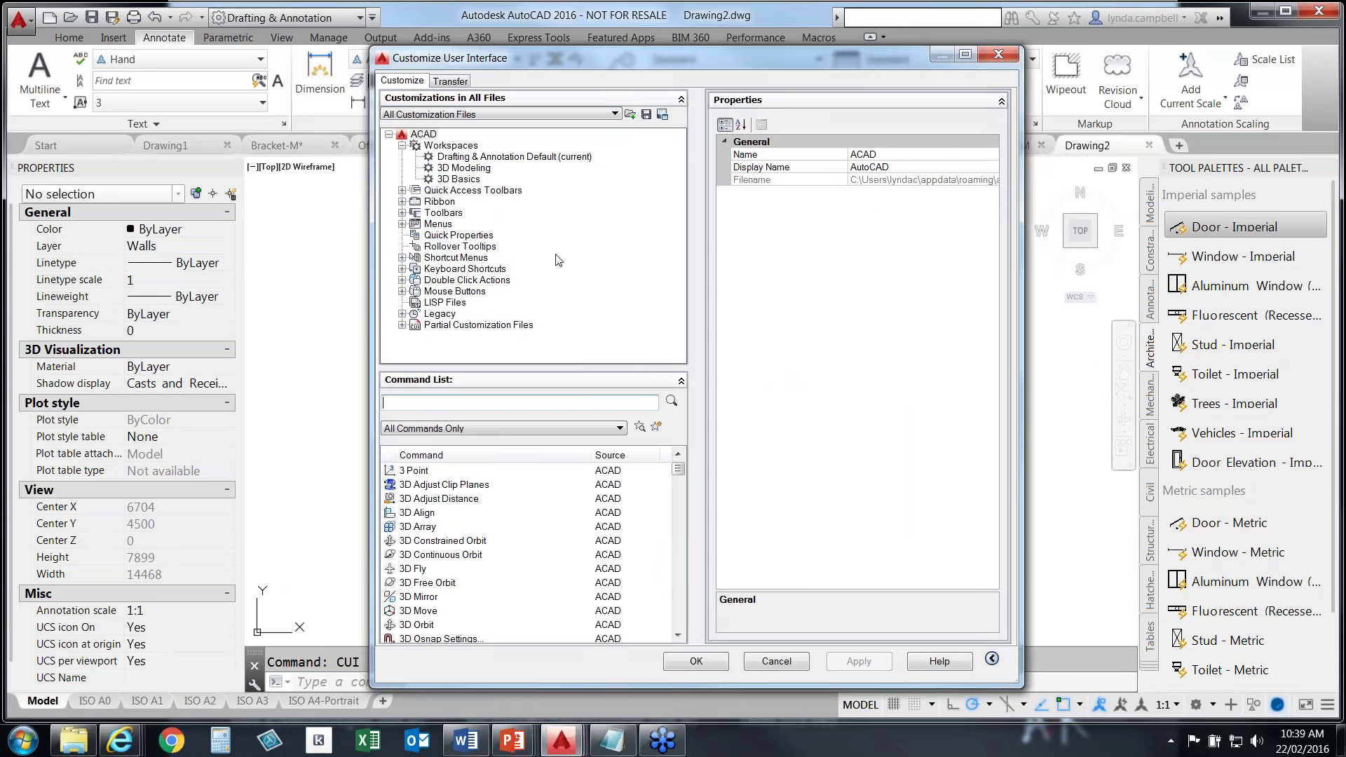
Expand the Ribbon and its Tabs node in the ACAD customization tree to show the individual tabs
left_click(402, 202)
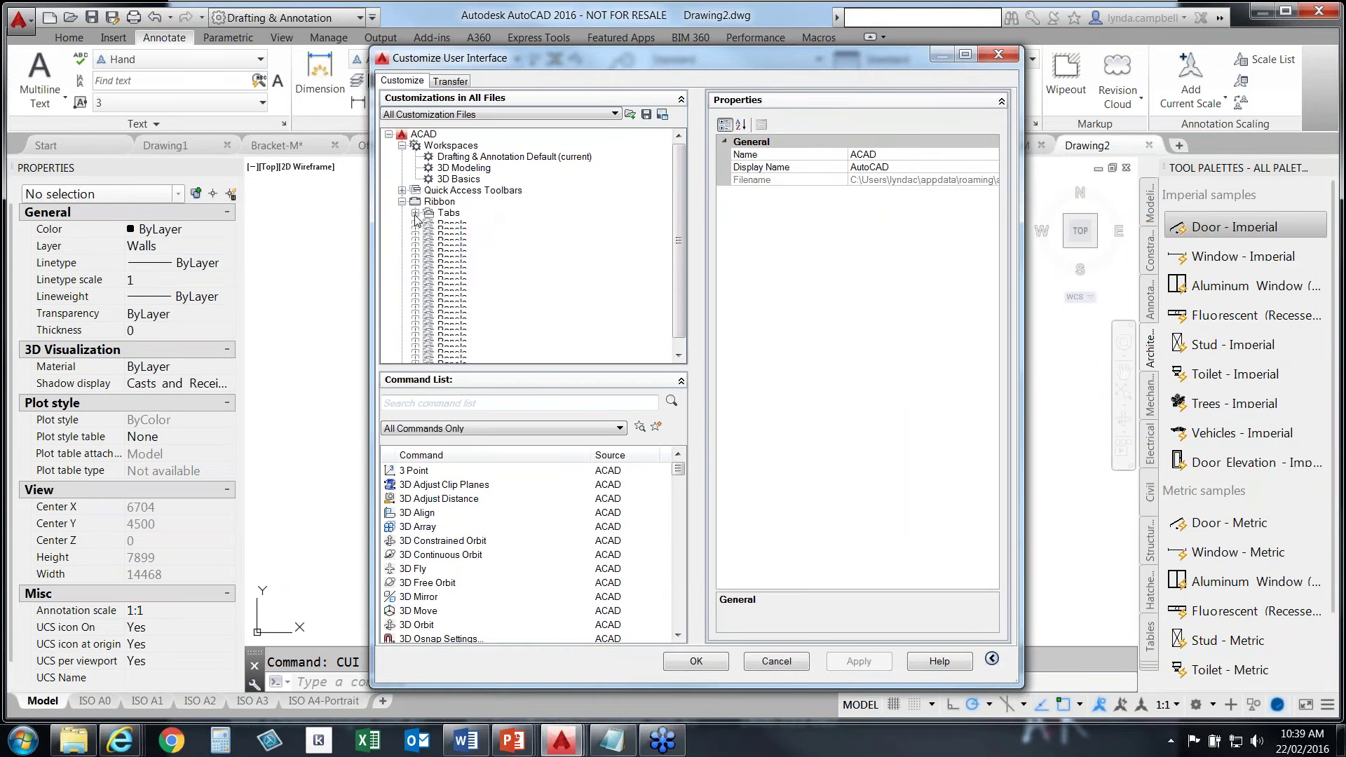
left_click(415, 213)
mouse_move(679, 210)
left_mouse_down()
mouse_move(677, 333)
mouse_move(676, 184)
left_mouse_up()
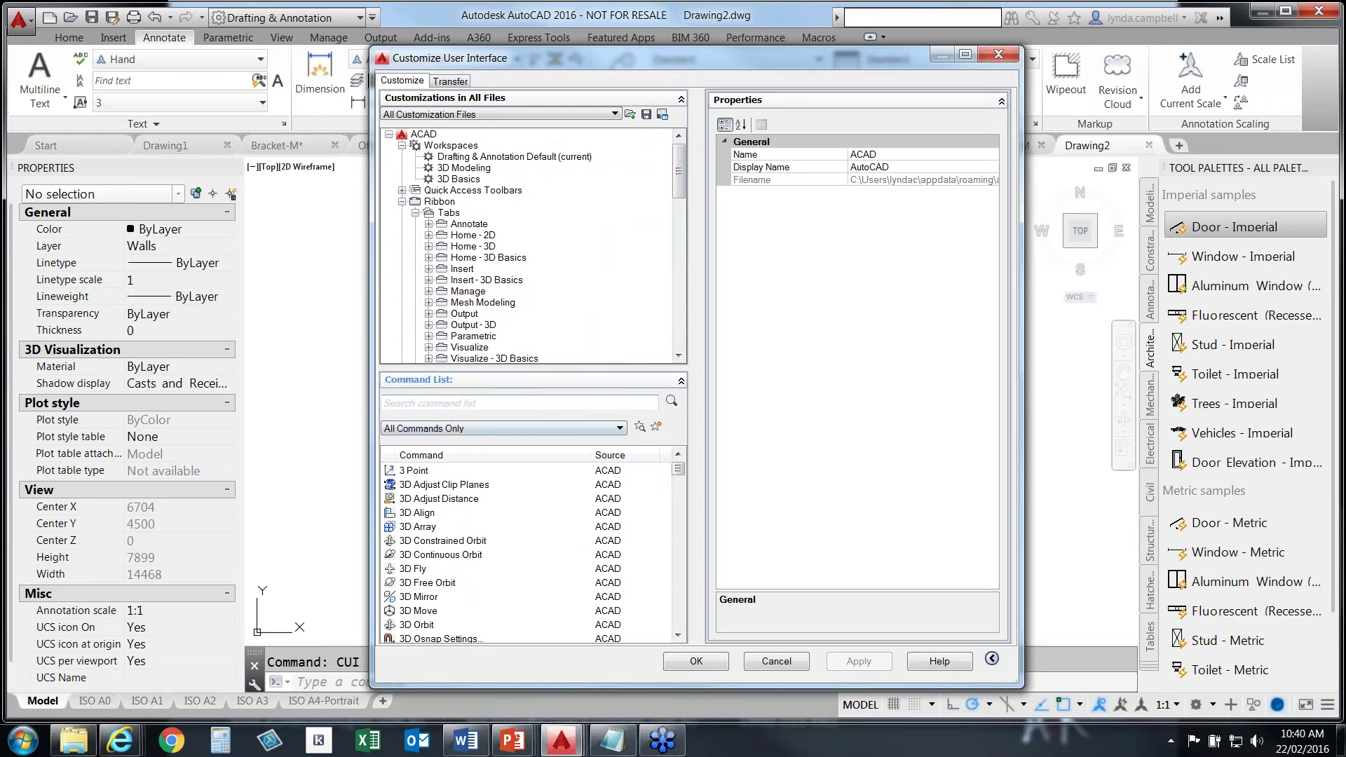
Create a new custom command and assign it the RCDATA_16_MTEXT image for both small and large sizes
left_click(657, 428)
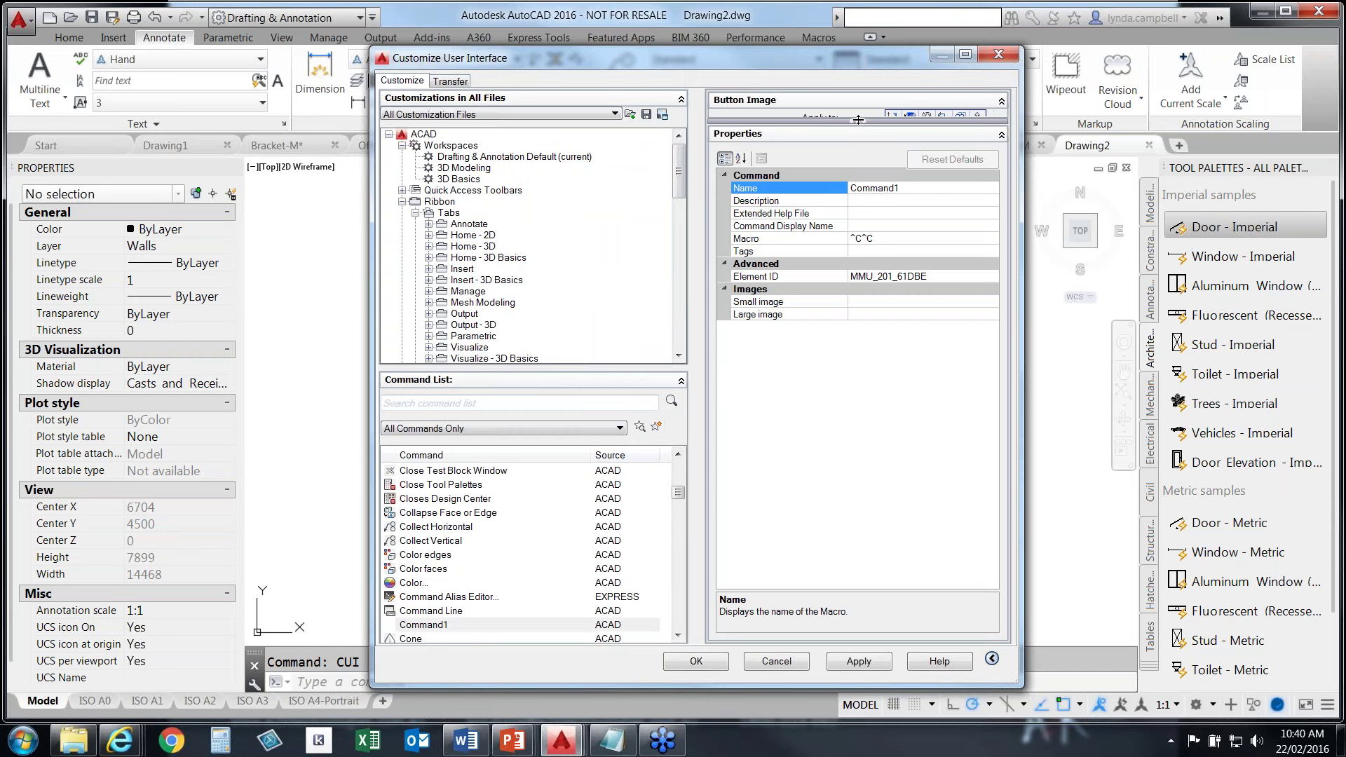
left_click_drag(859, 121, 860, 295)
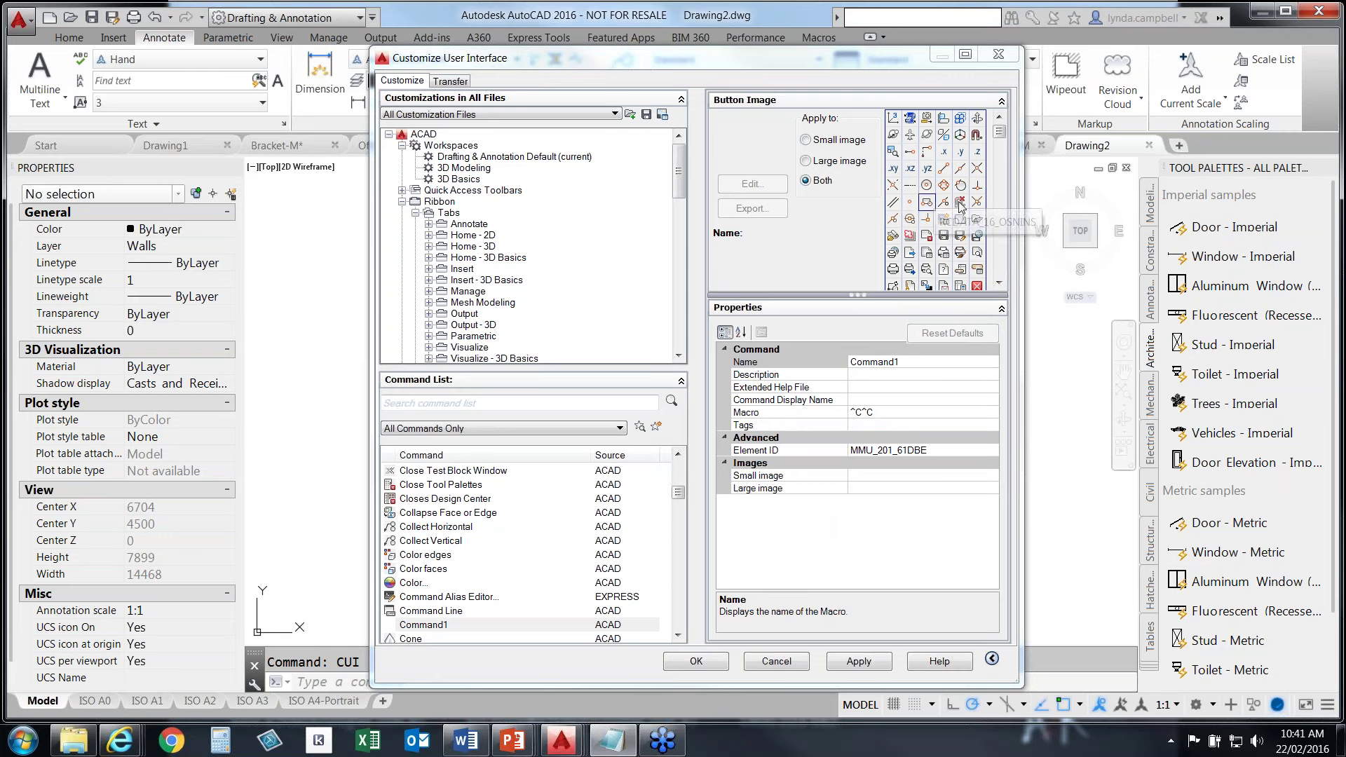
left_click(1002, 261)
left_click(1001, 261)
left_click(1001, 261)
left_click(1001, 261)
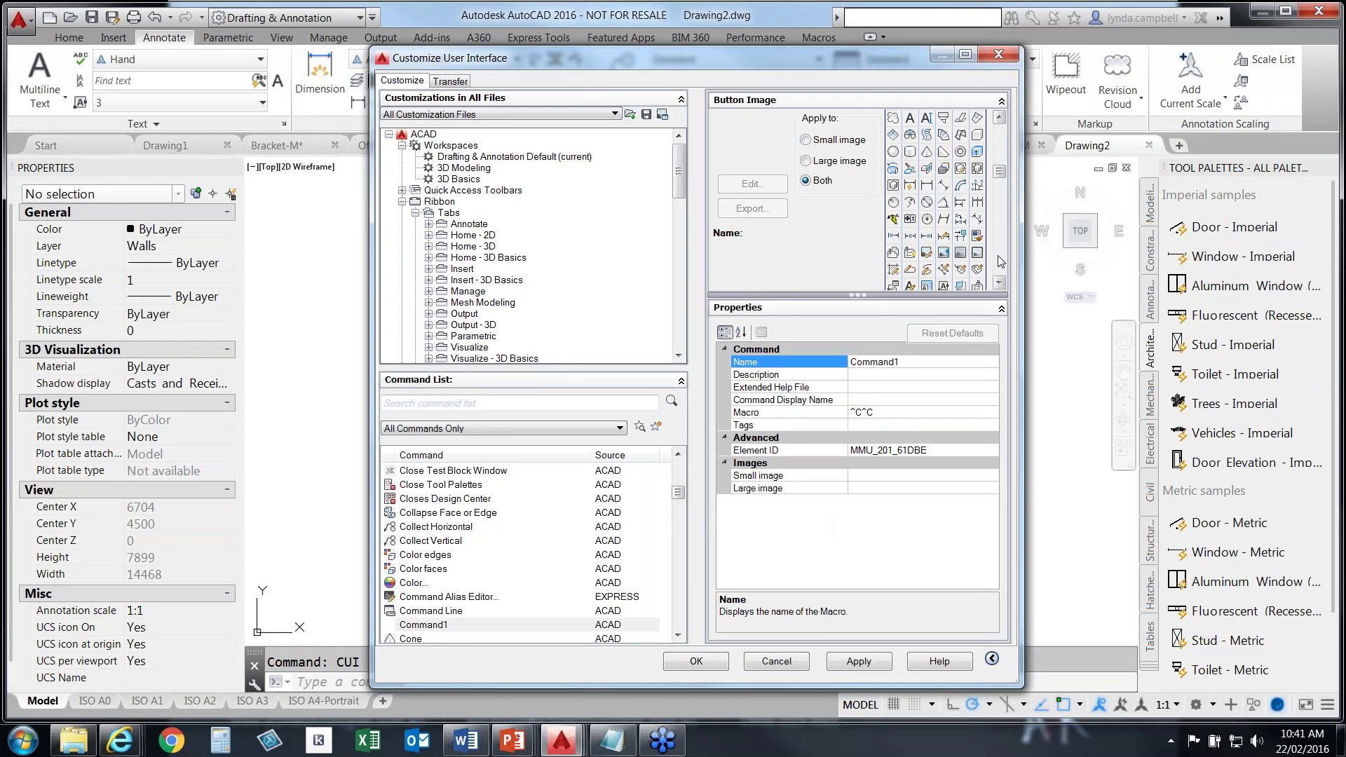
left_click(910, 119)
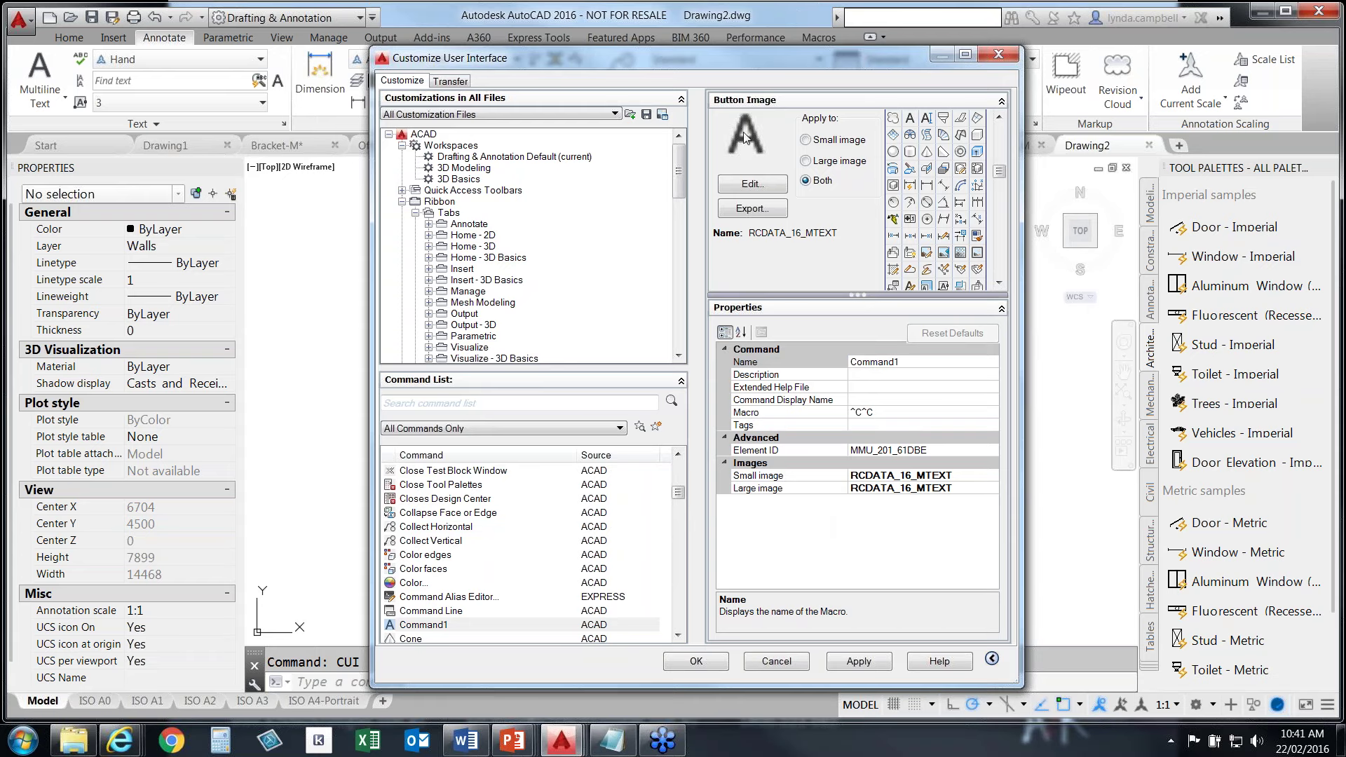
Edit the command's button image by painting a small red mark in its upper-left corner, and save it as Notes Text
left_click(751, 184)
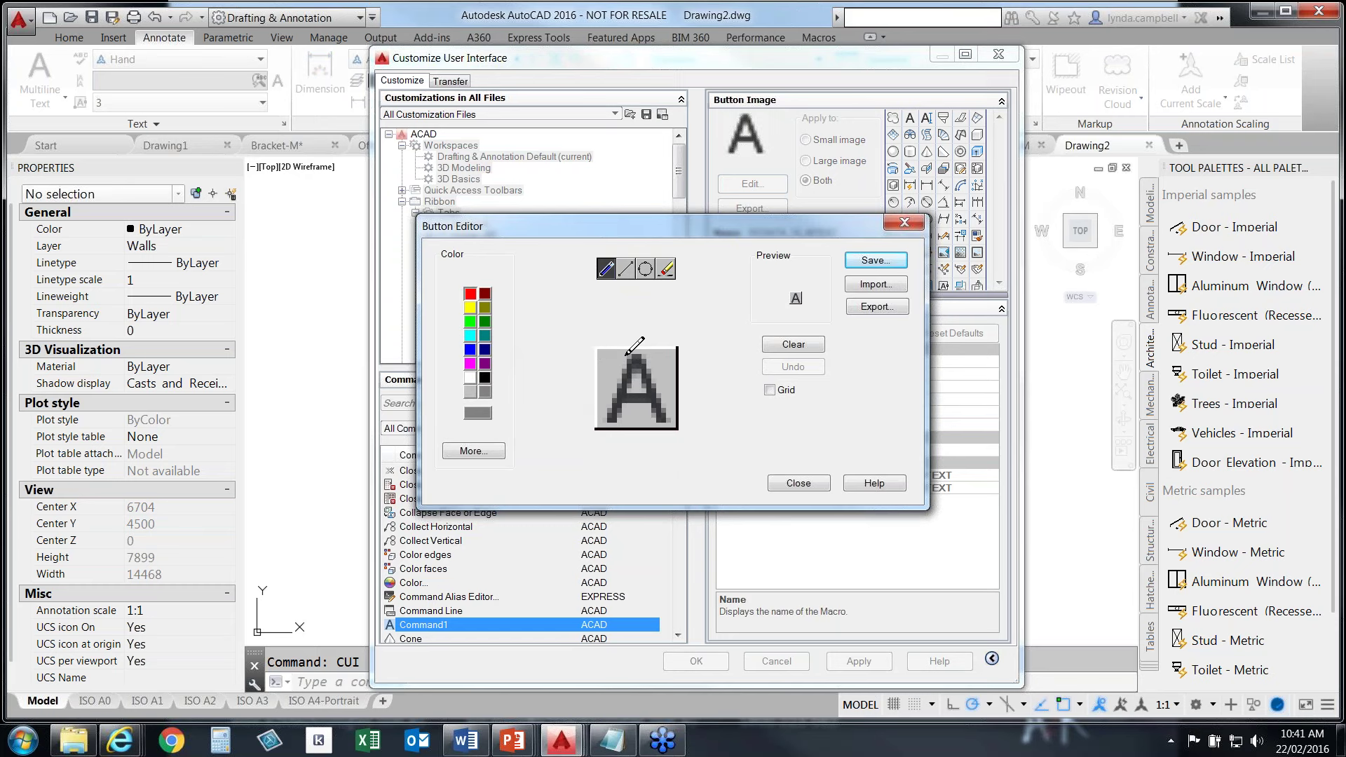
left_click(601, 352)
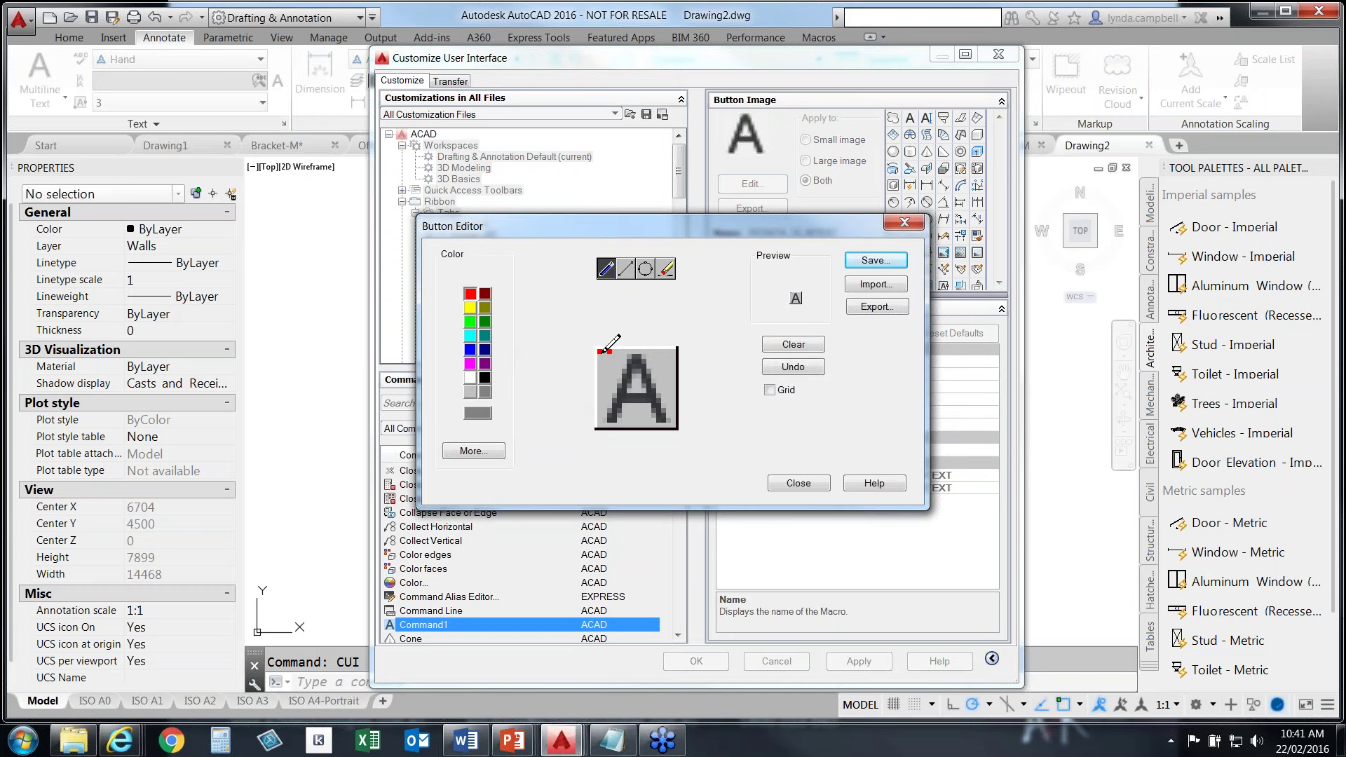
left_click_drag(600, 351, 609, 352)
left_click(877, 261)
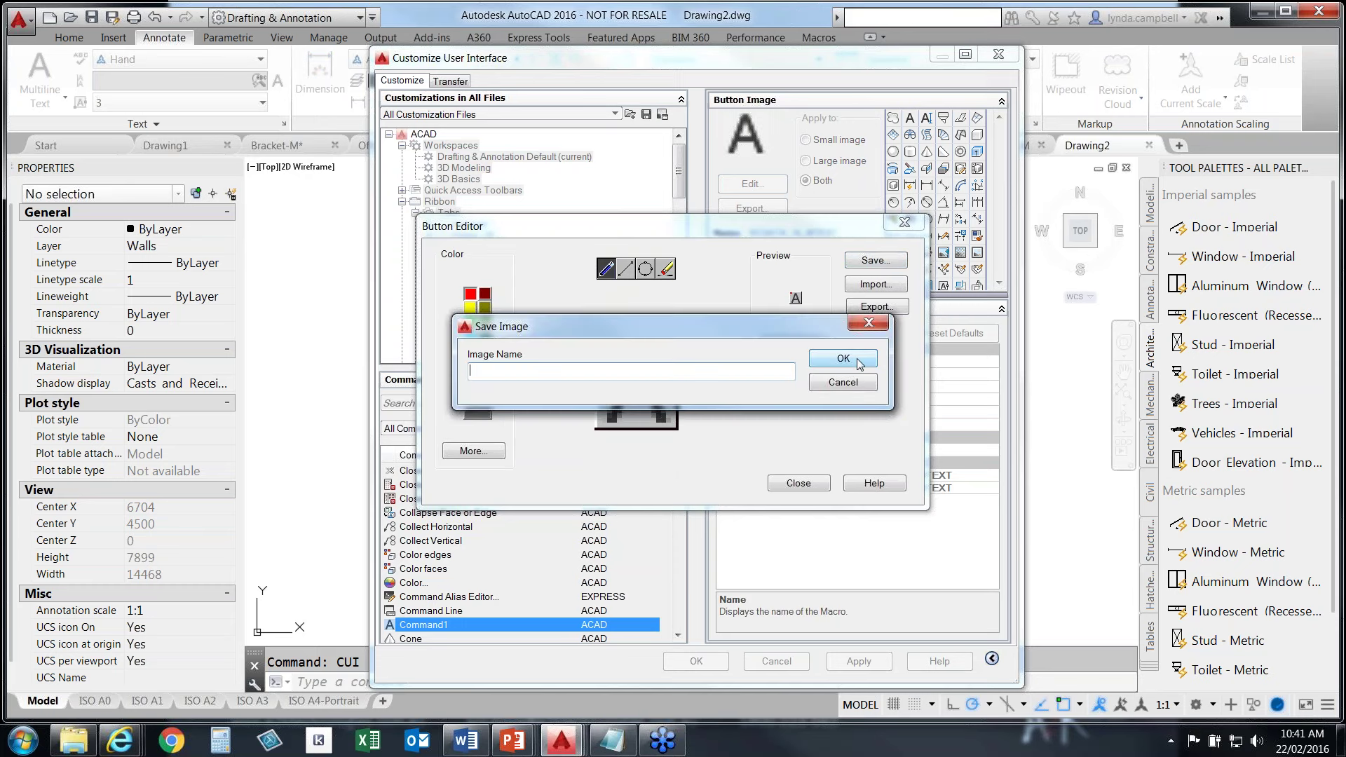
type("Notes Text")
left_click(844, 358)
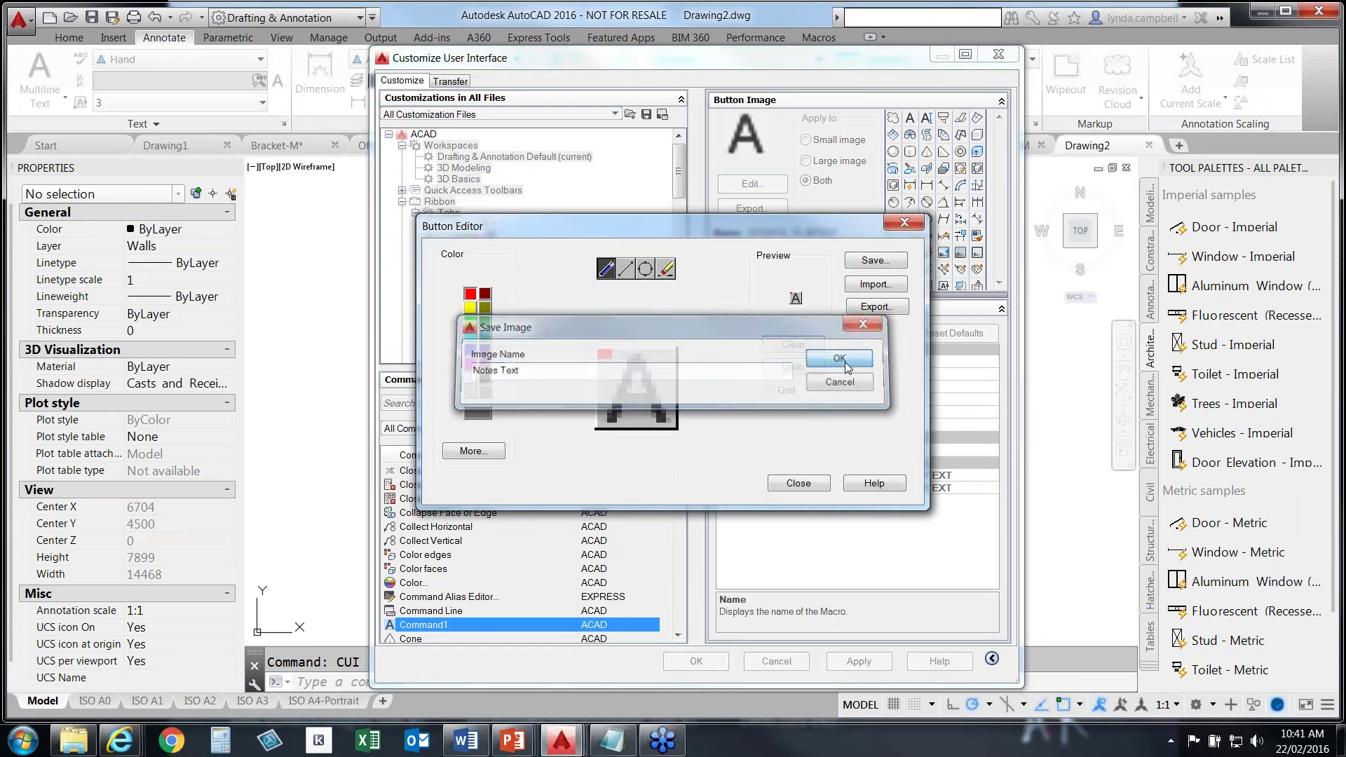
left_click(803, 485)
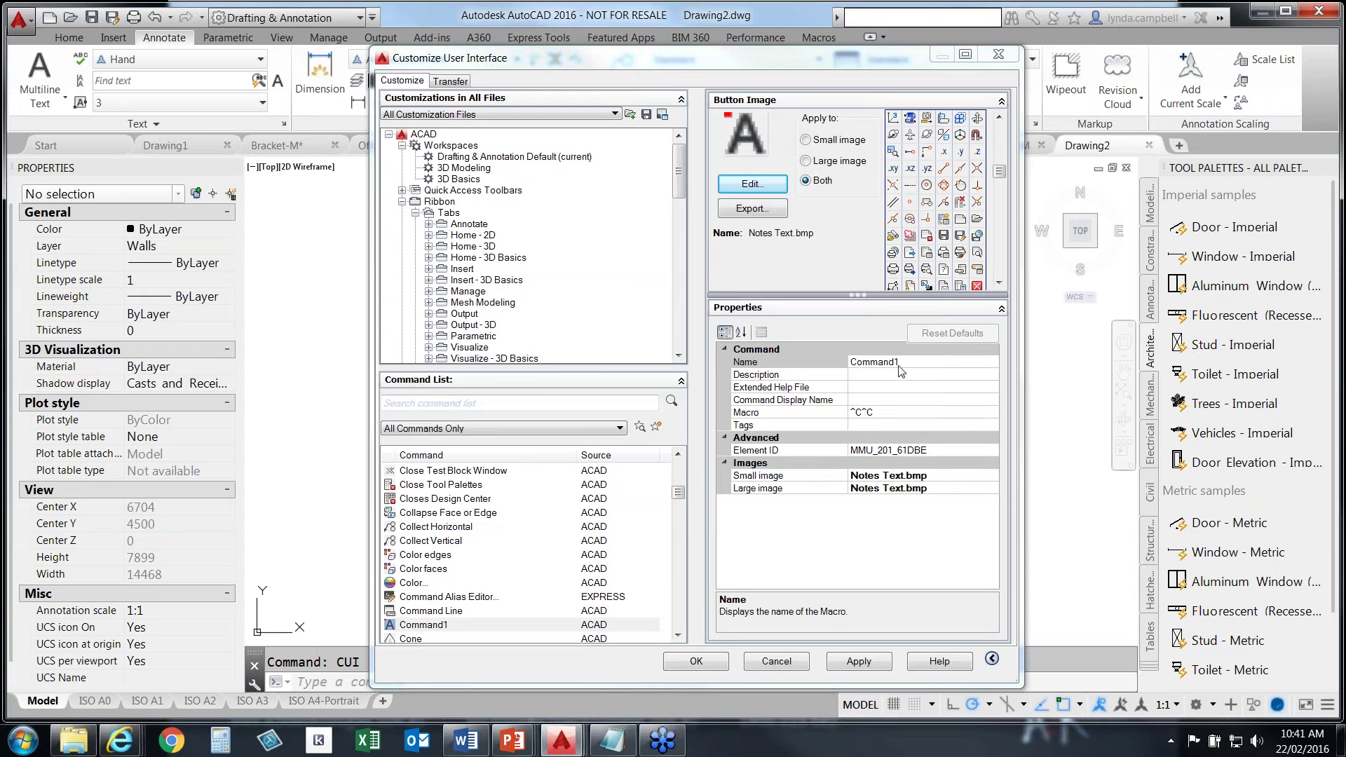
Rename the new custom command as Notes Text
left_click(853, 363)
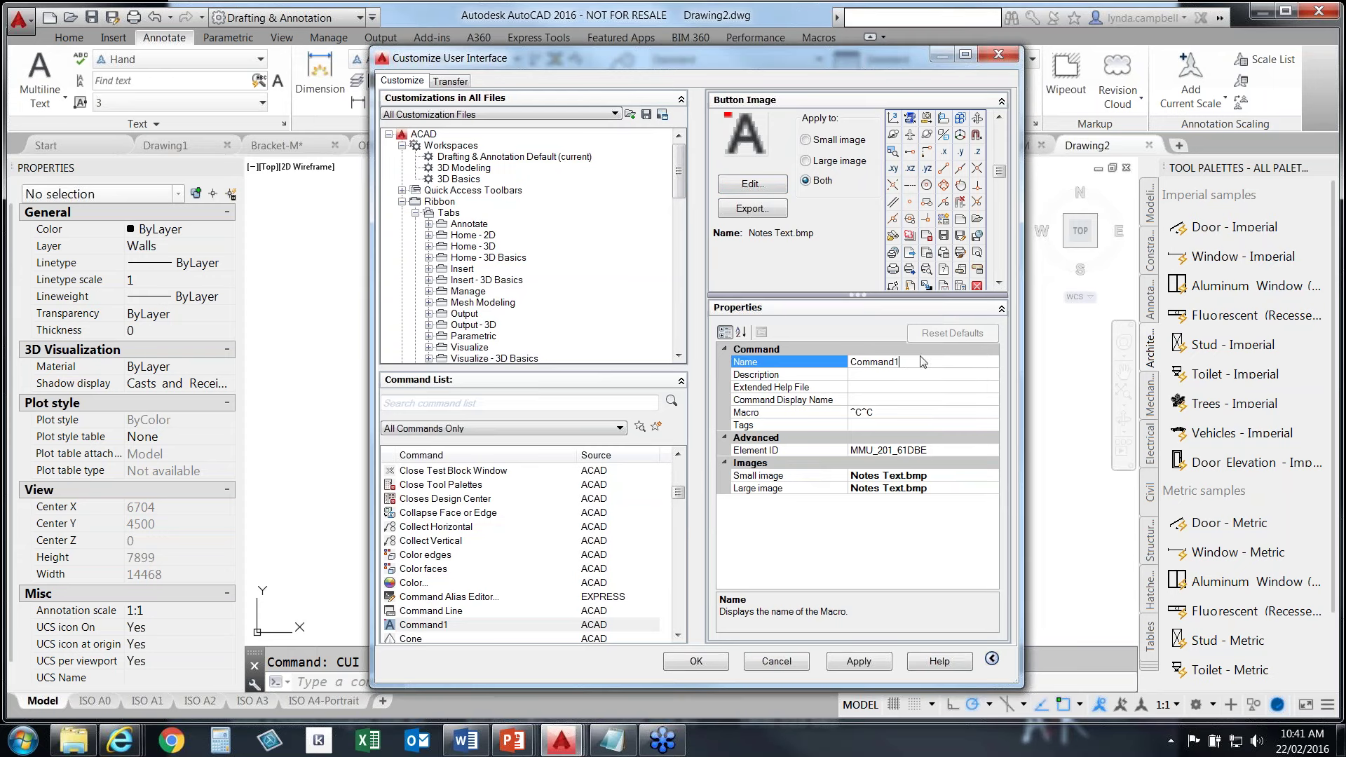
left_click_drag(900, 361, 864, 359)
type("Notes Text")
Paste the macro ^C^C-LAYER;S;TEXT;;mtext;\S;HAND;J;TL;H;3; into the Notes Text command's macro definition
left_click(890, 413)
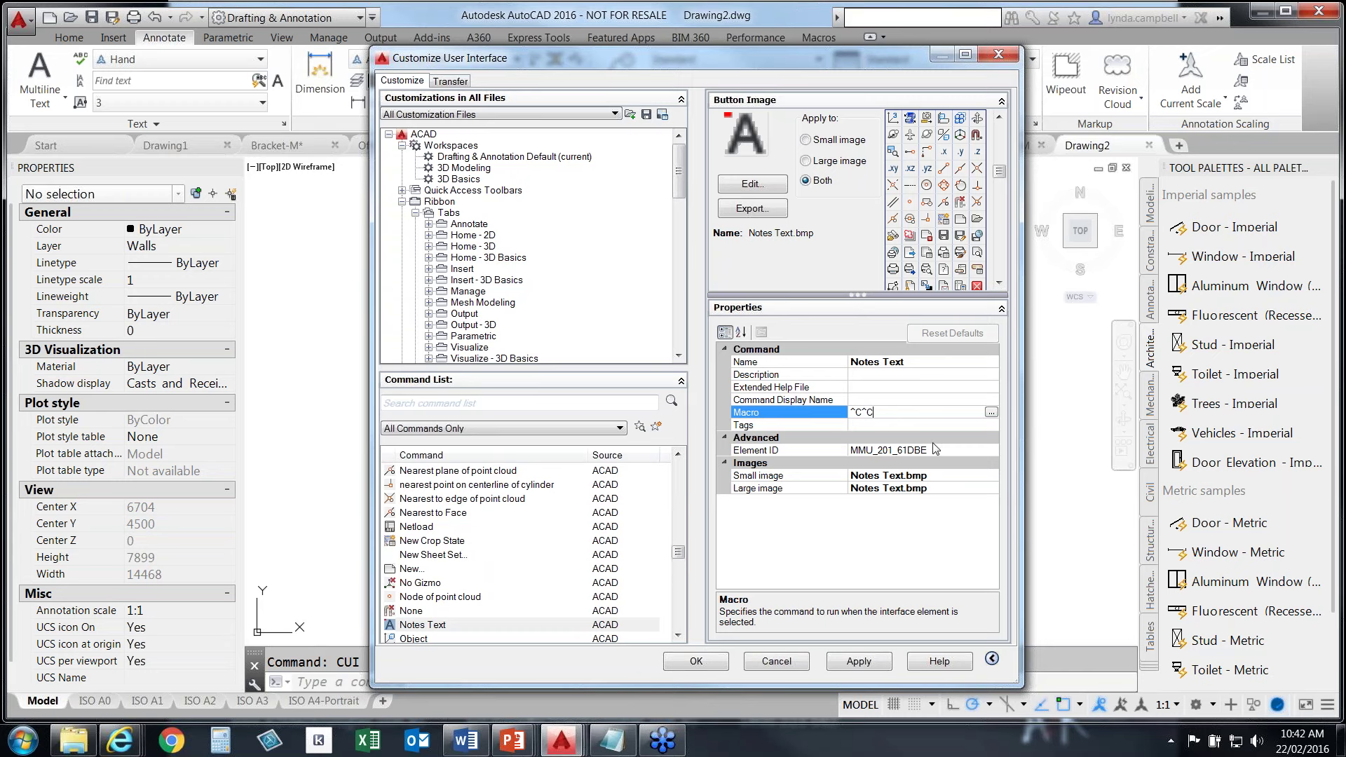
left_click(1171, 741)
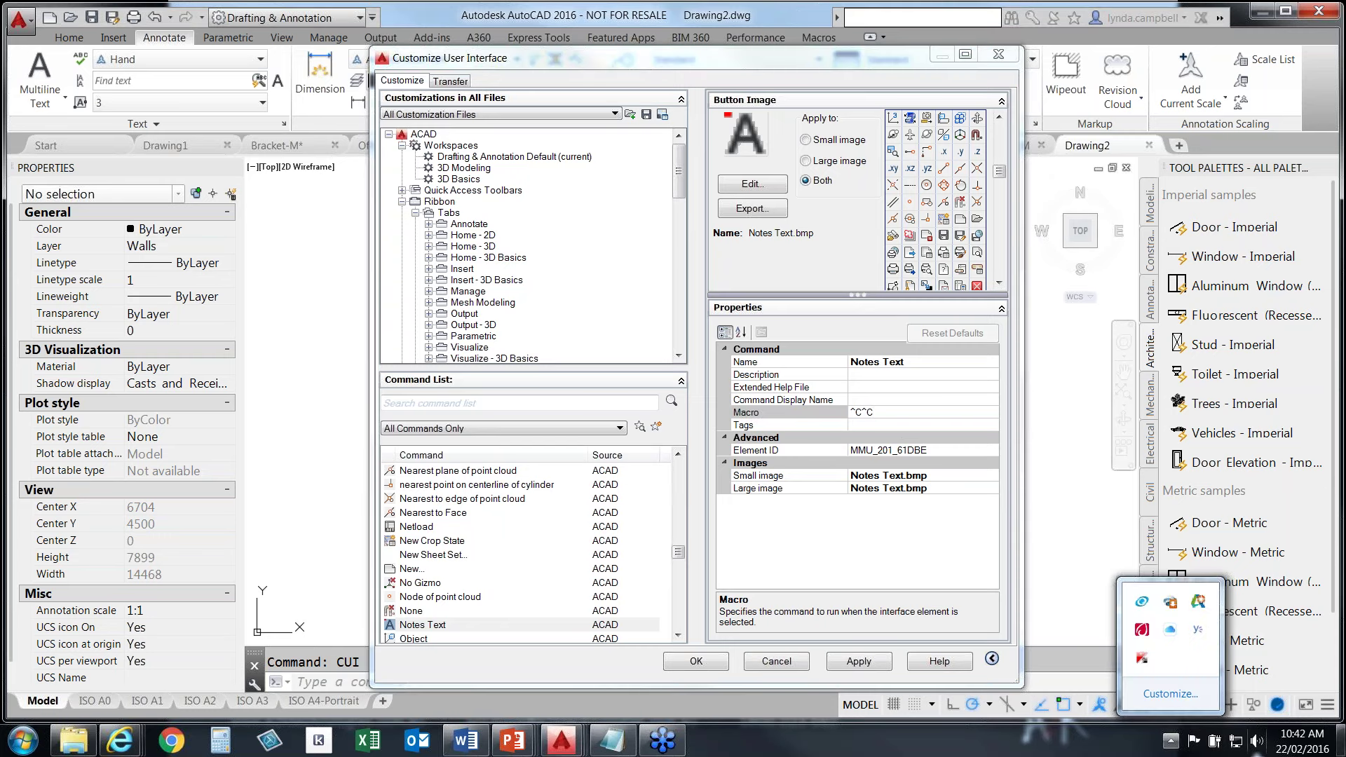
left_click(613, 741)
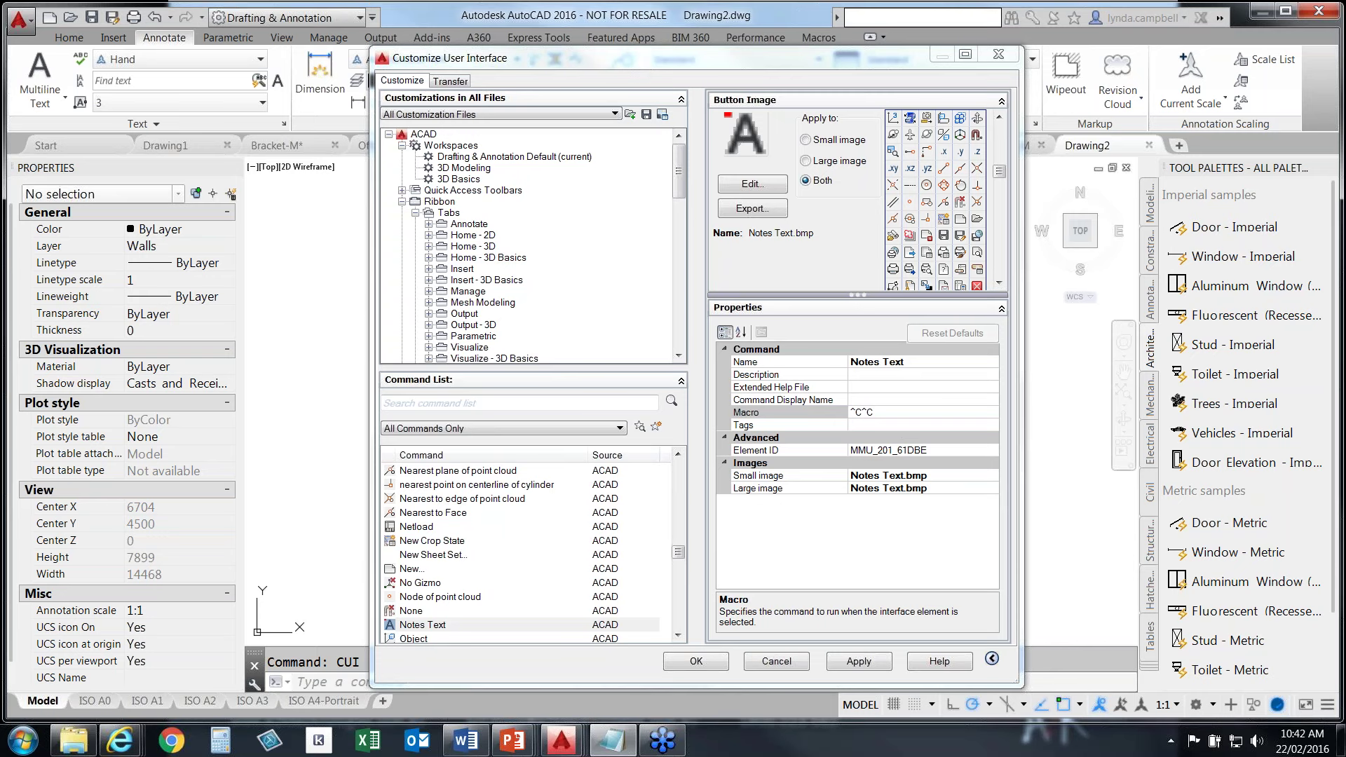
left_click(892, 412)
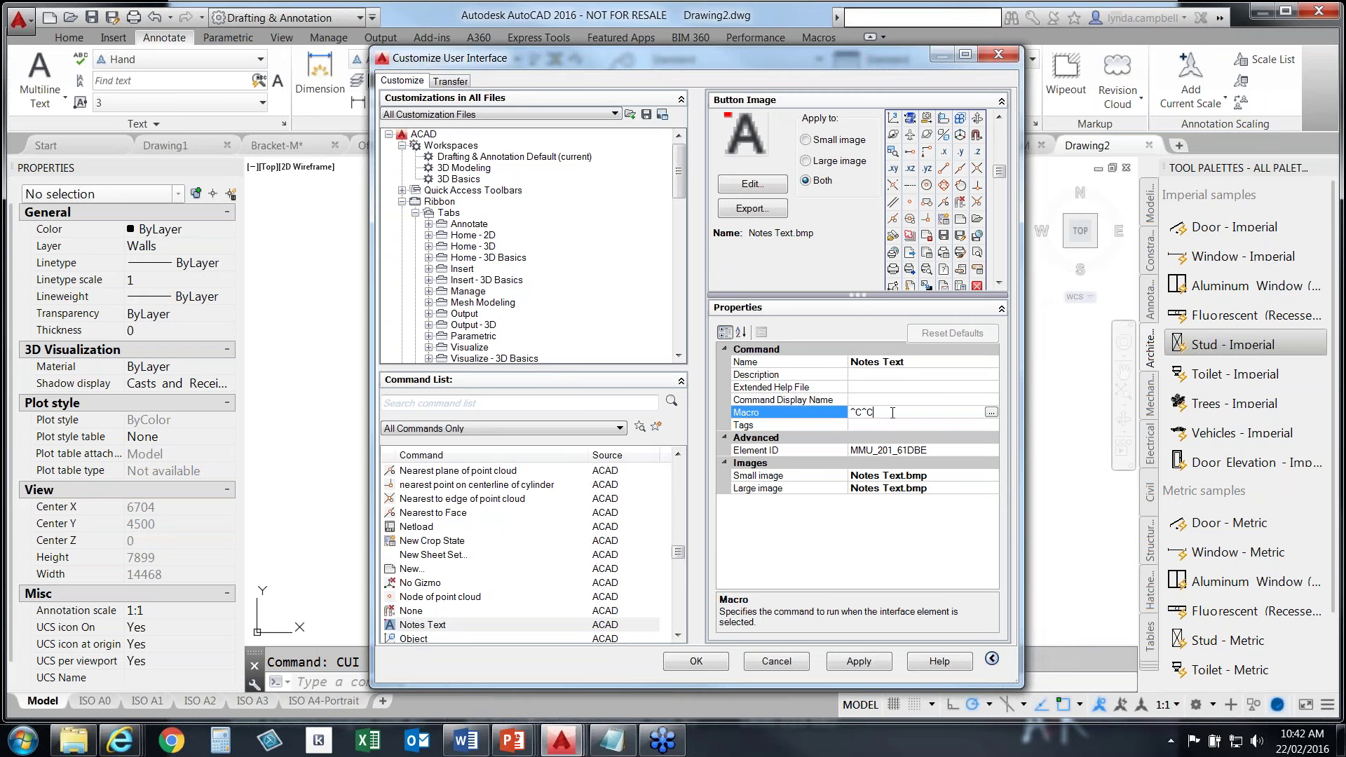
key("ctrl+v")
key("Home")
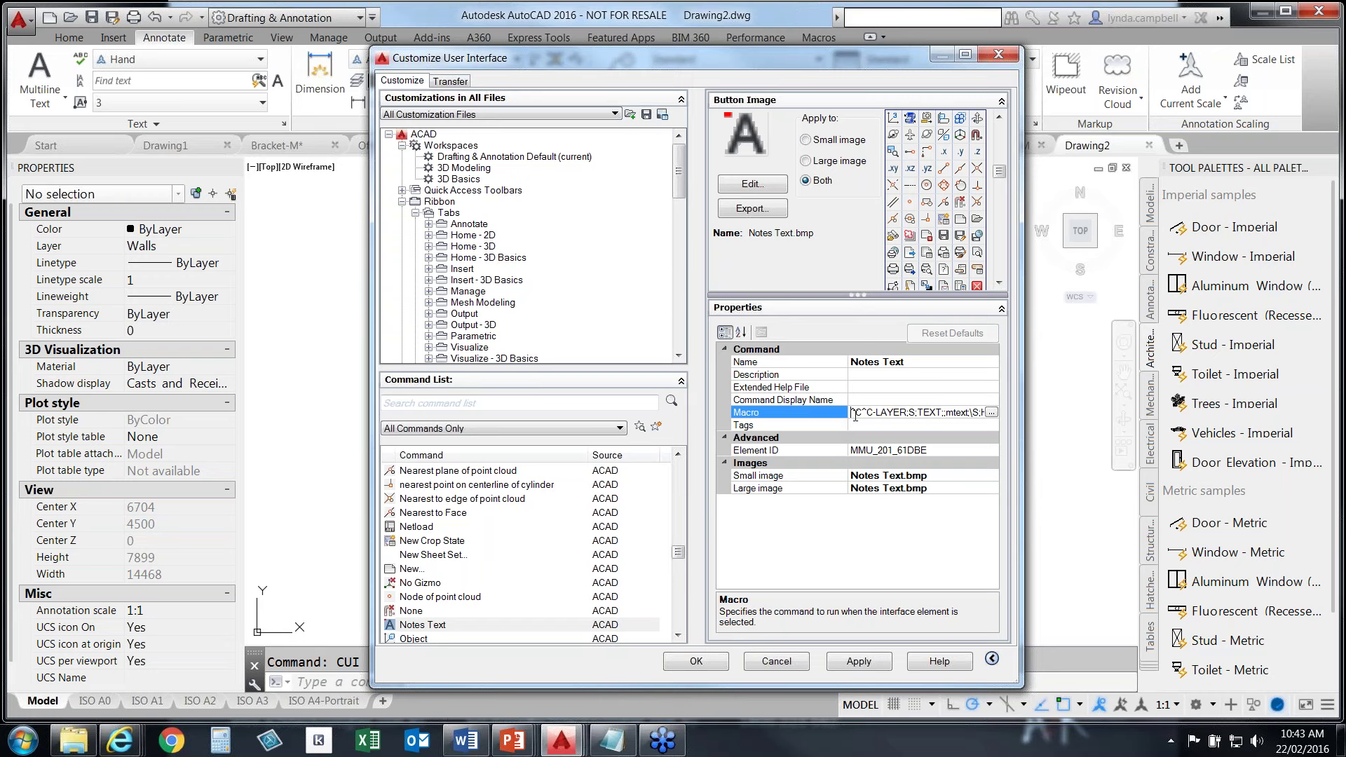
Enter Mtext Hand as the Notes Text command's description and apply the customization changes
left_click(865, 375)
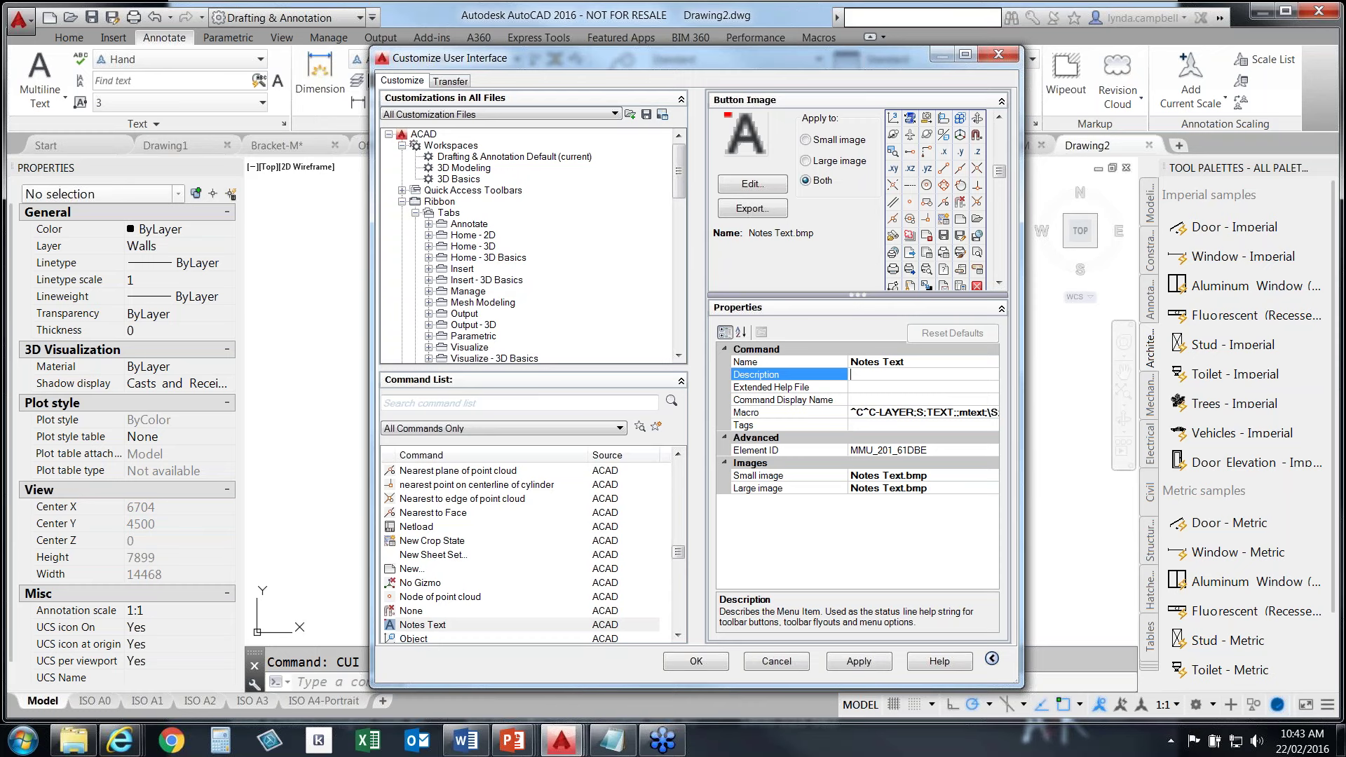
type("Mtest")
key("BackSpace")
type("xt No")
key("BackSpace")
key("BackSpace")
key("BackSpace")
type("Hand")
left_click(955, 412)
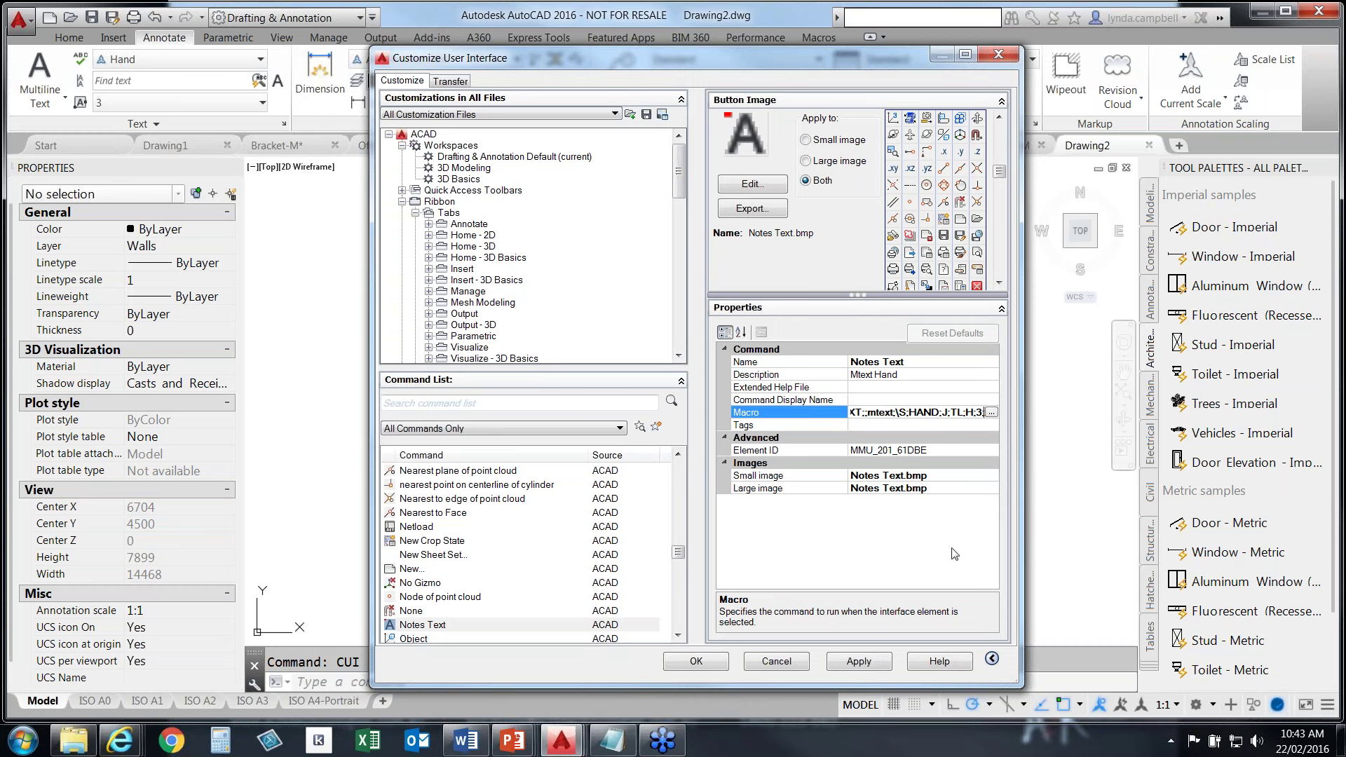
left_click(864, 665)
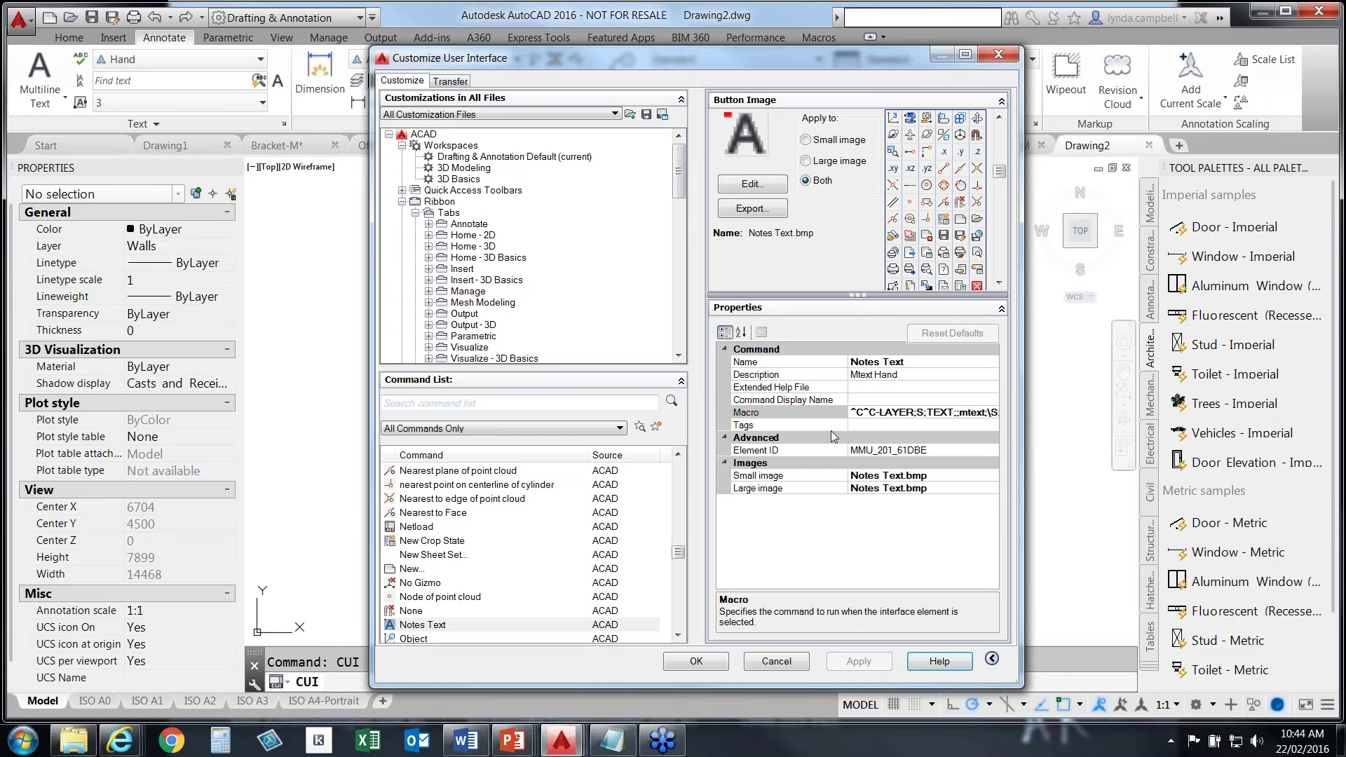
Filter the command list to Custom Commands and select Notes Text
left_click(442, 434)
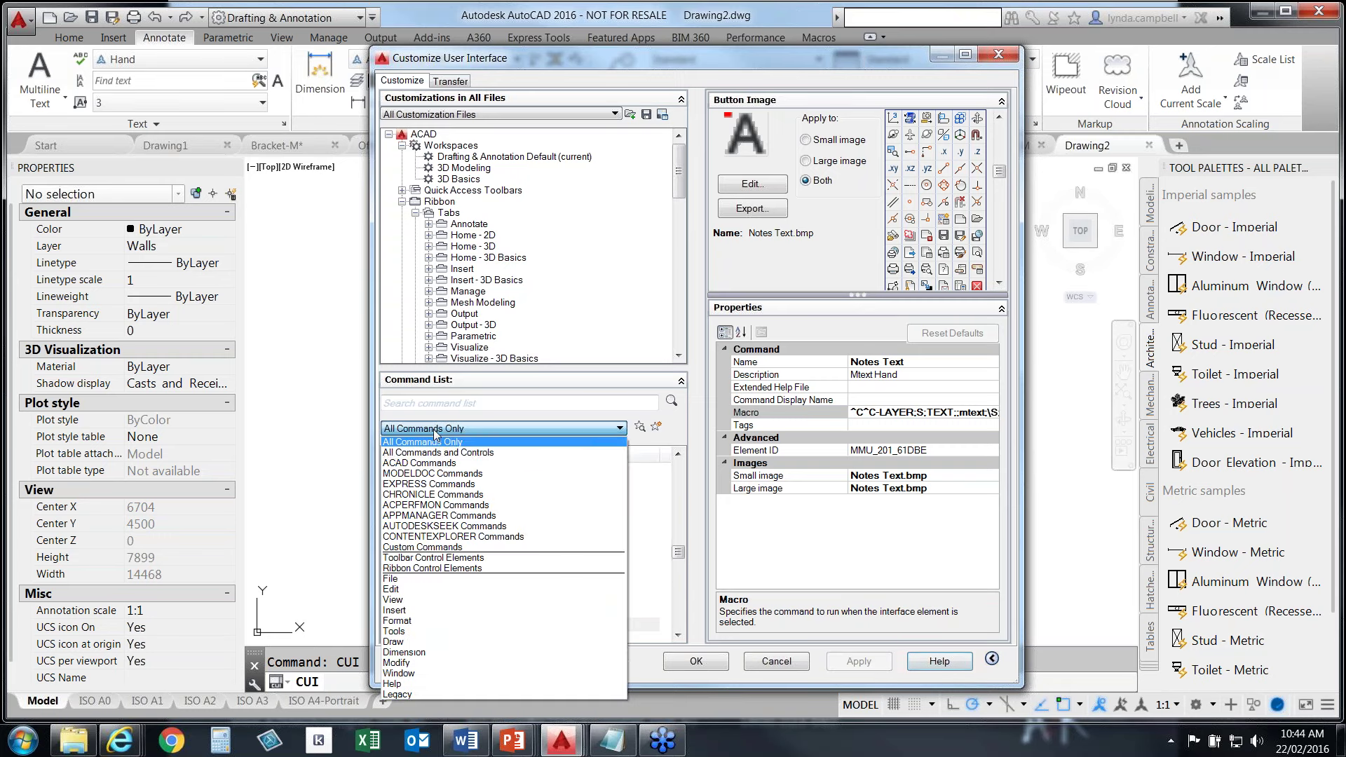
left_click(426, 549)
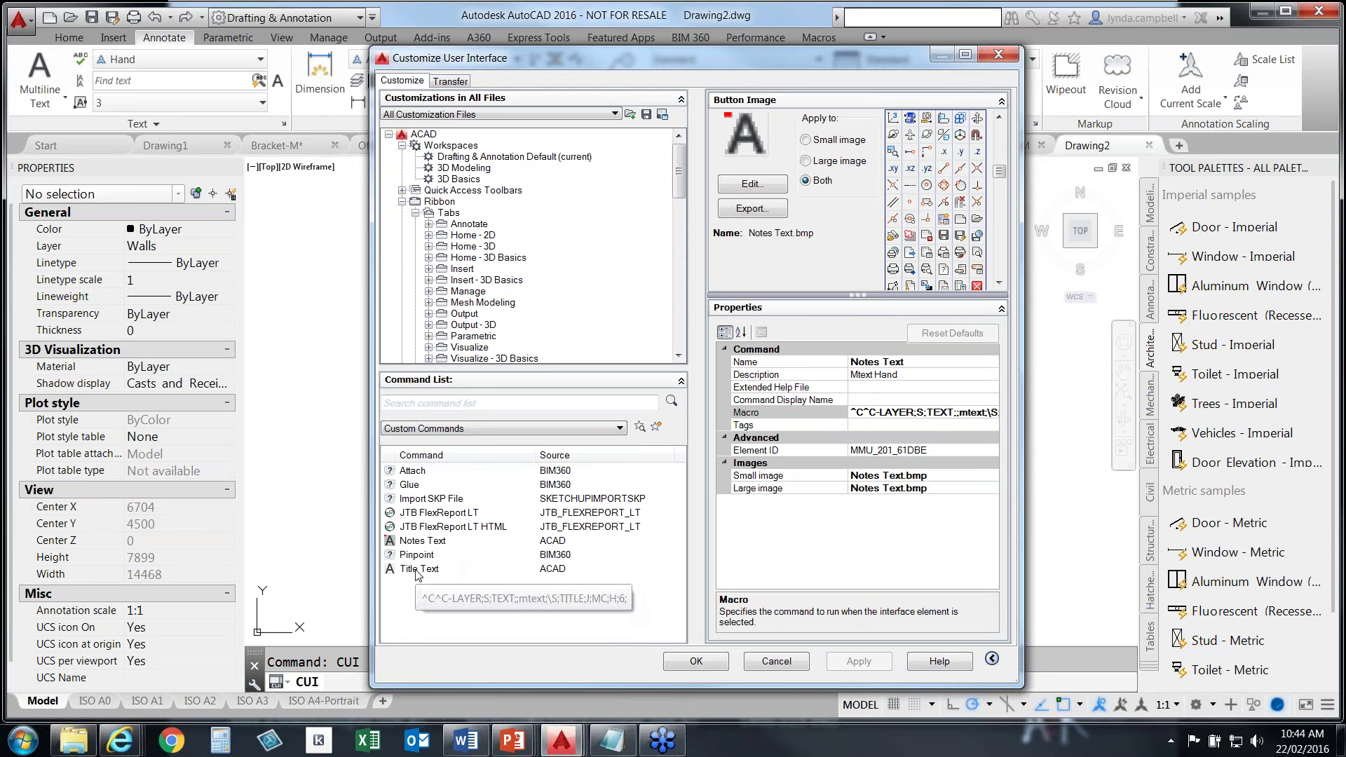
left_click(416, 544)
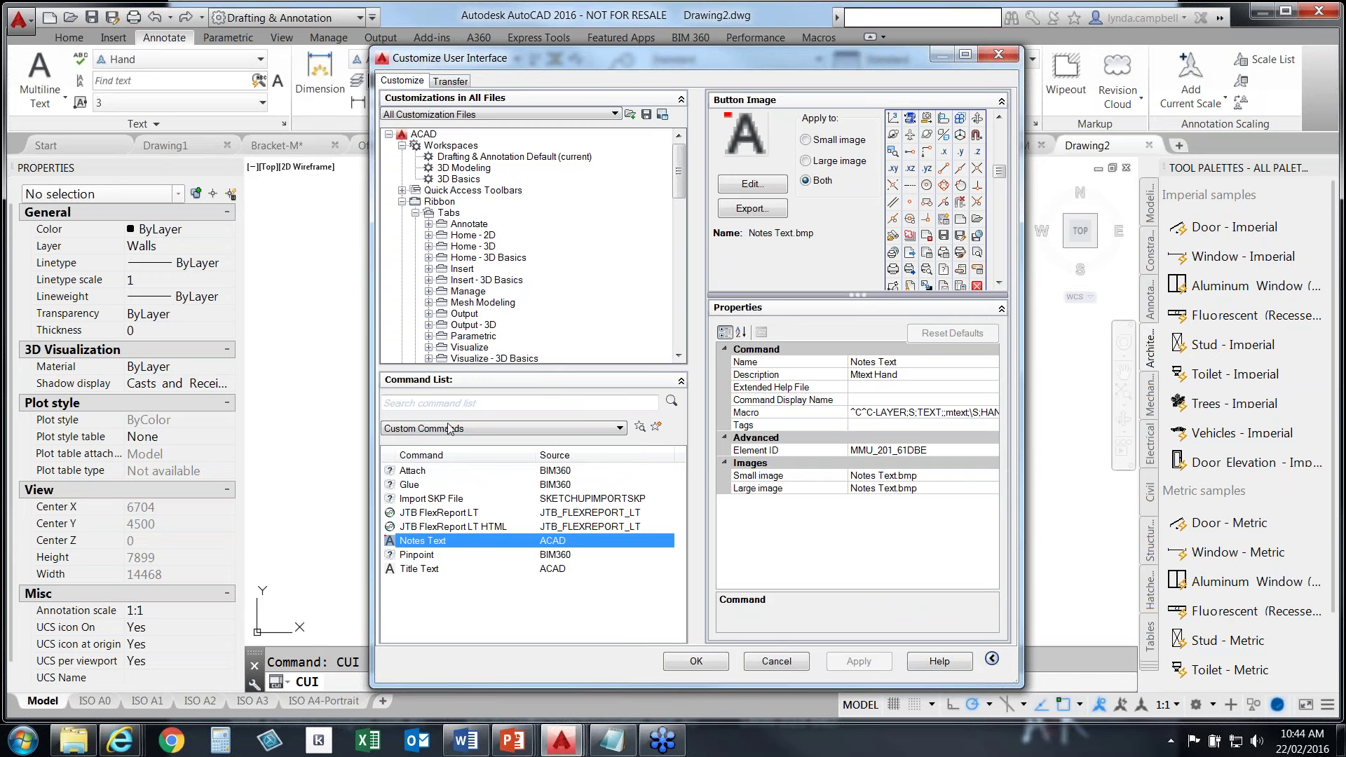
Add the Notes Text command to Row 1 of the Annotate - Text ribbon panel, below Title Text, and accept the customization
left_click(428, 224)
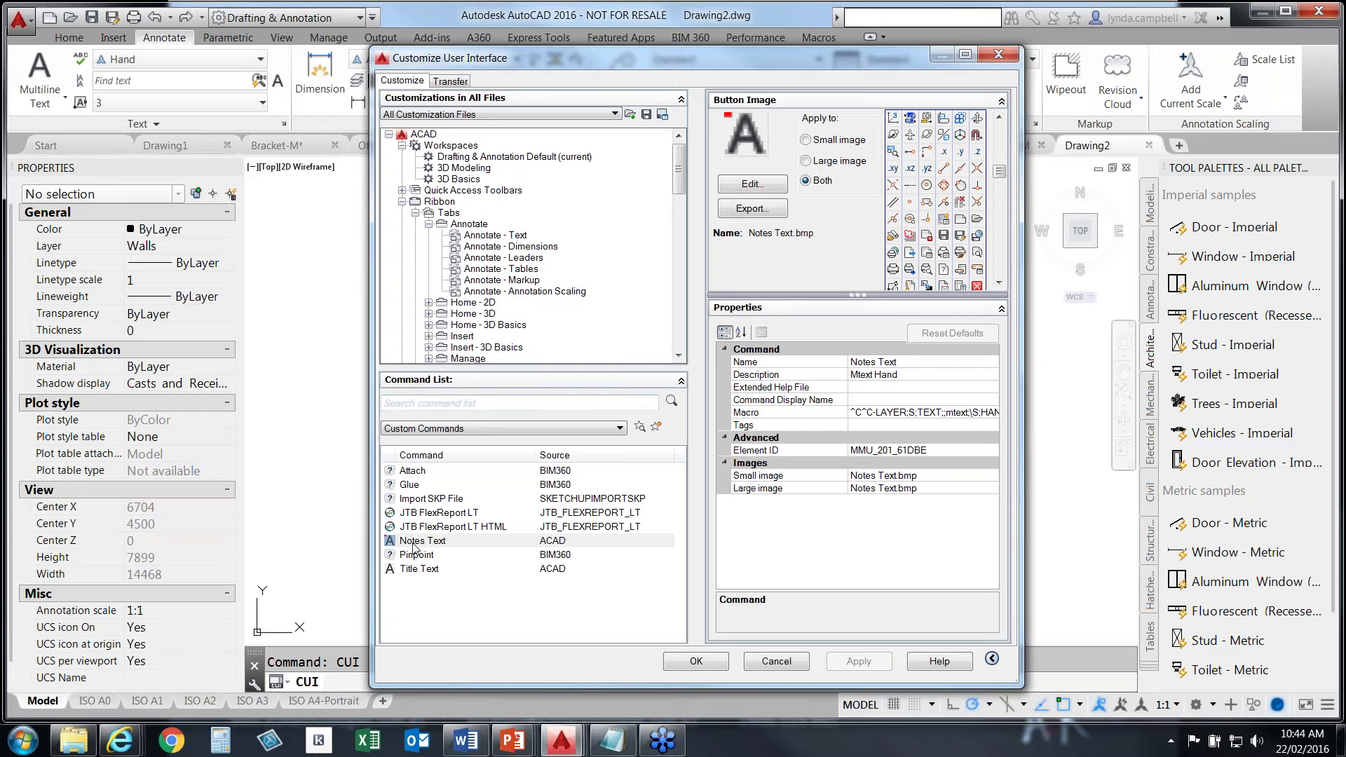
mouse_move(416, 547)
left_mouse_down()
mouse_move(487, 329)
mouse_move(497, 139)
mouse_move(489, 222)
mouse_move(600, 259)
mouse_move(449, 223)
left_mouse_up()
left_click(415, 202)
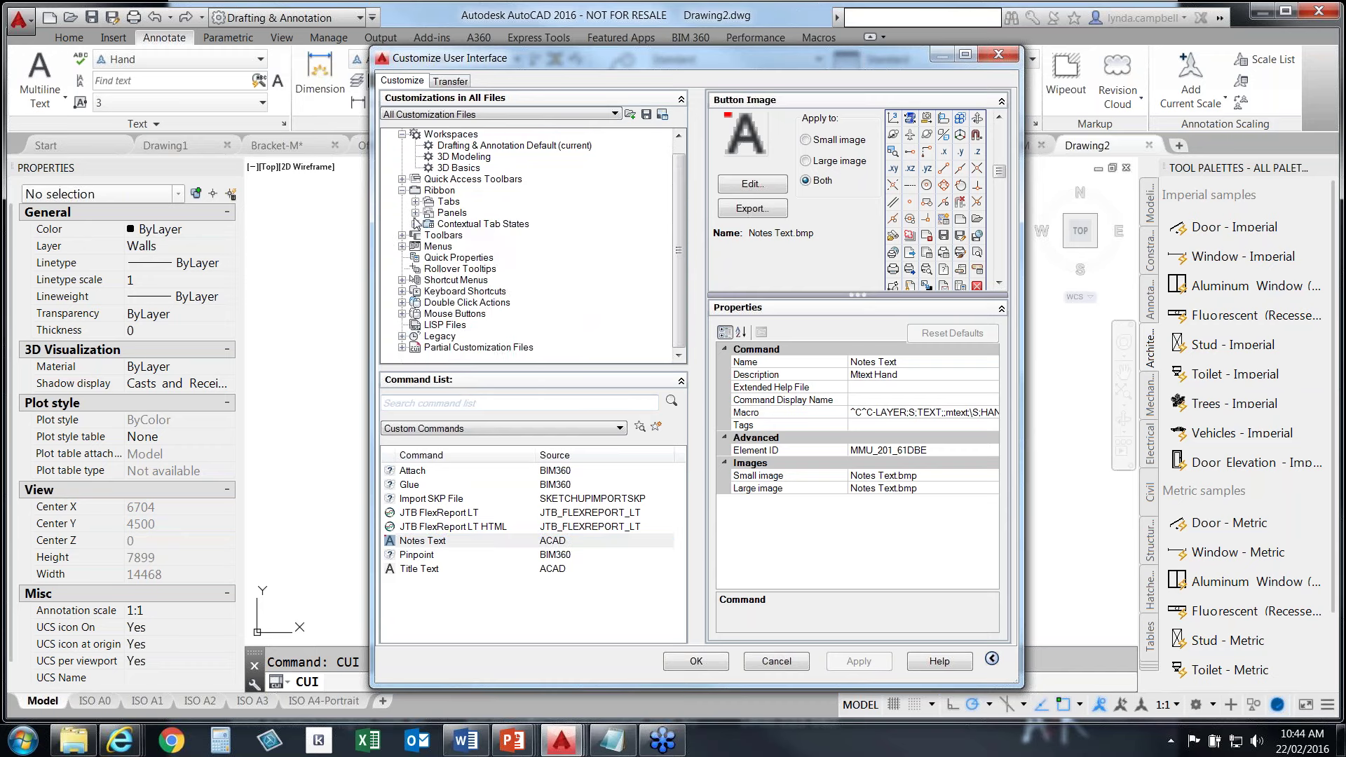
left_click(415, 223)
left_click(416, 212)
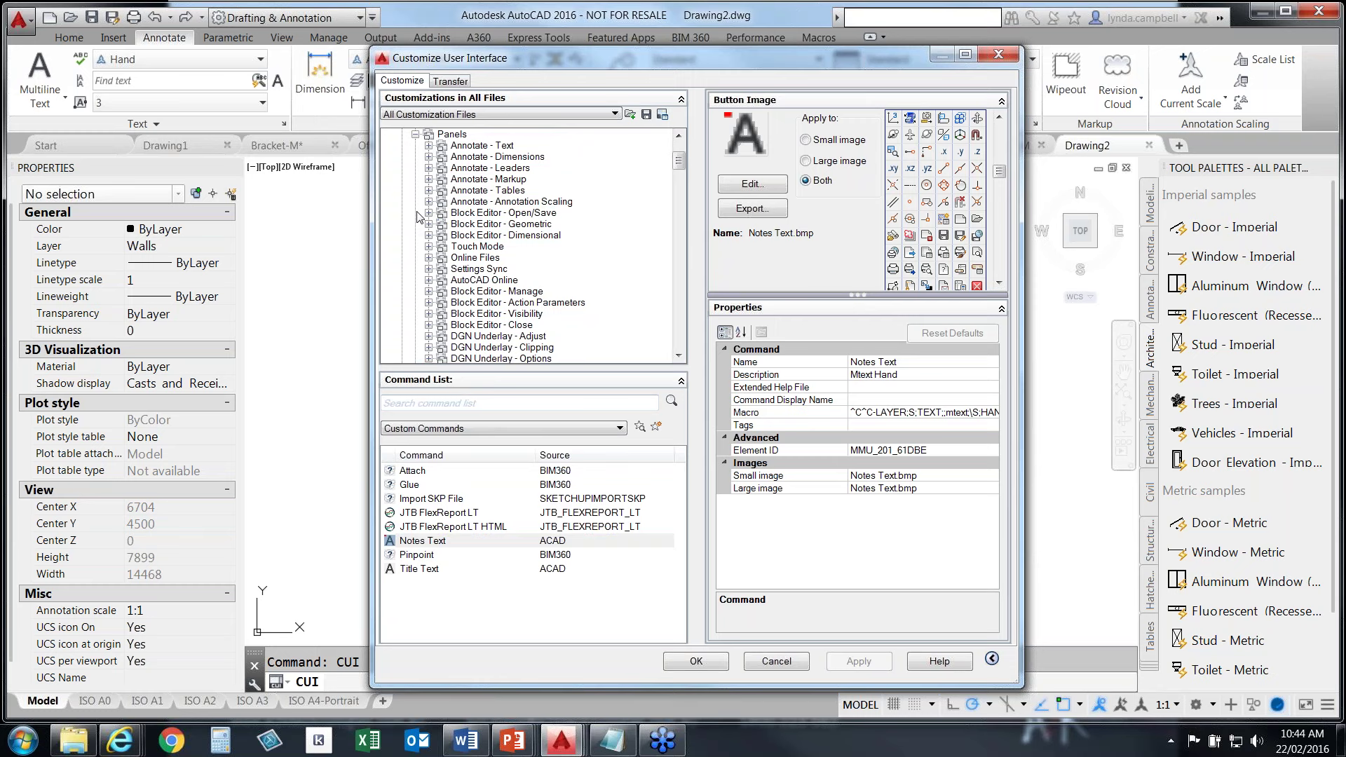
left_click(428, 145)
left_click(443, 167)
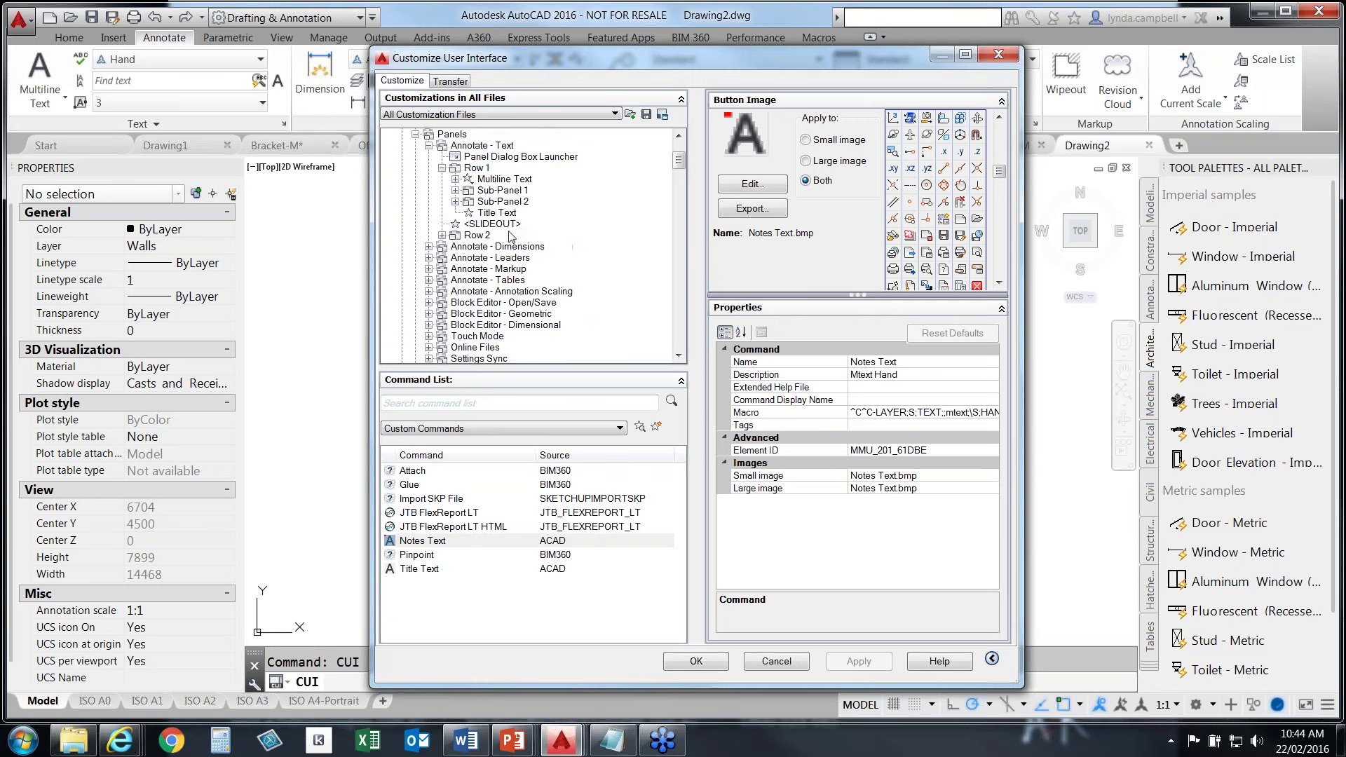
mouse_move(421, 545)
left_mouse_down()
mouse_move(510, 137)
mouse_move(494, 272)
left_mouse_up()
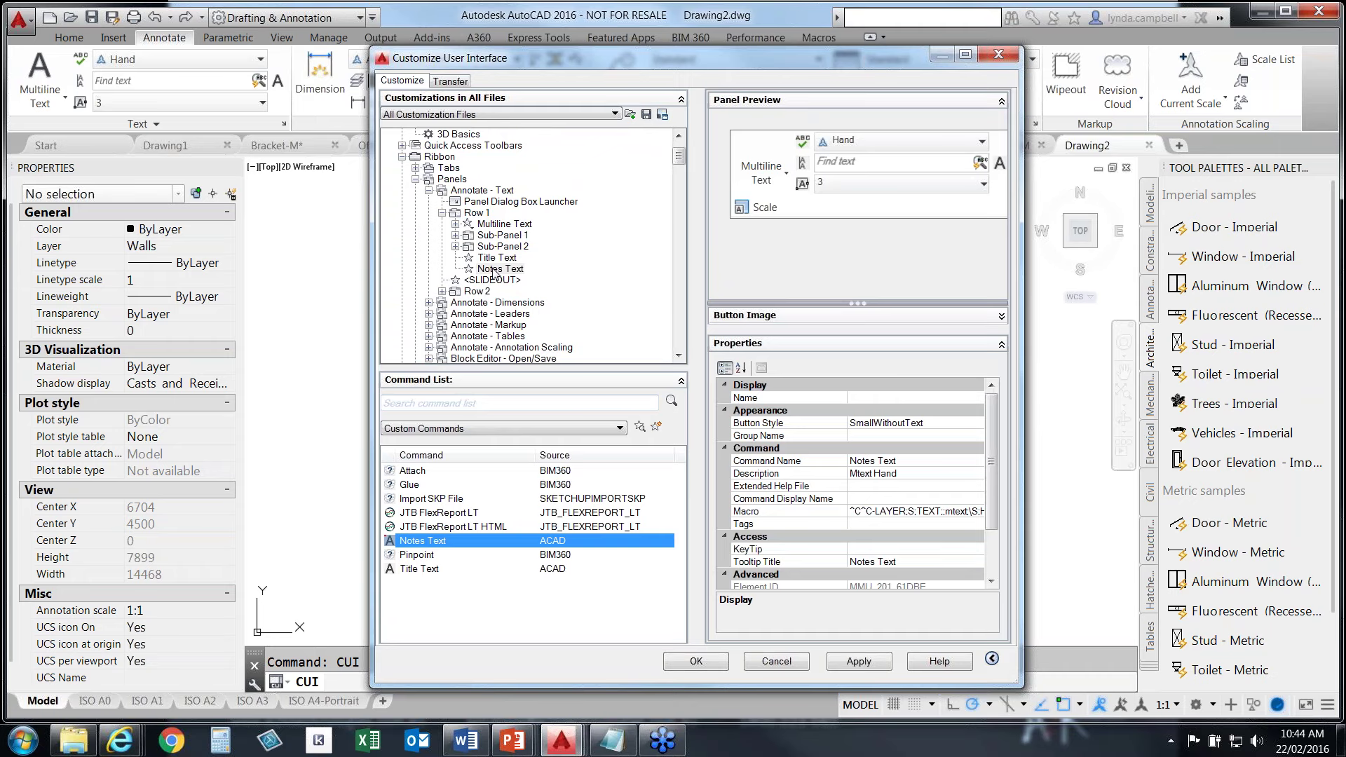
left_click(707, 660)
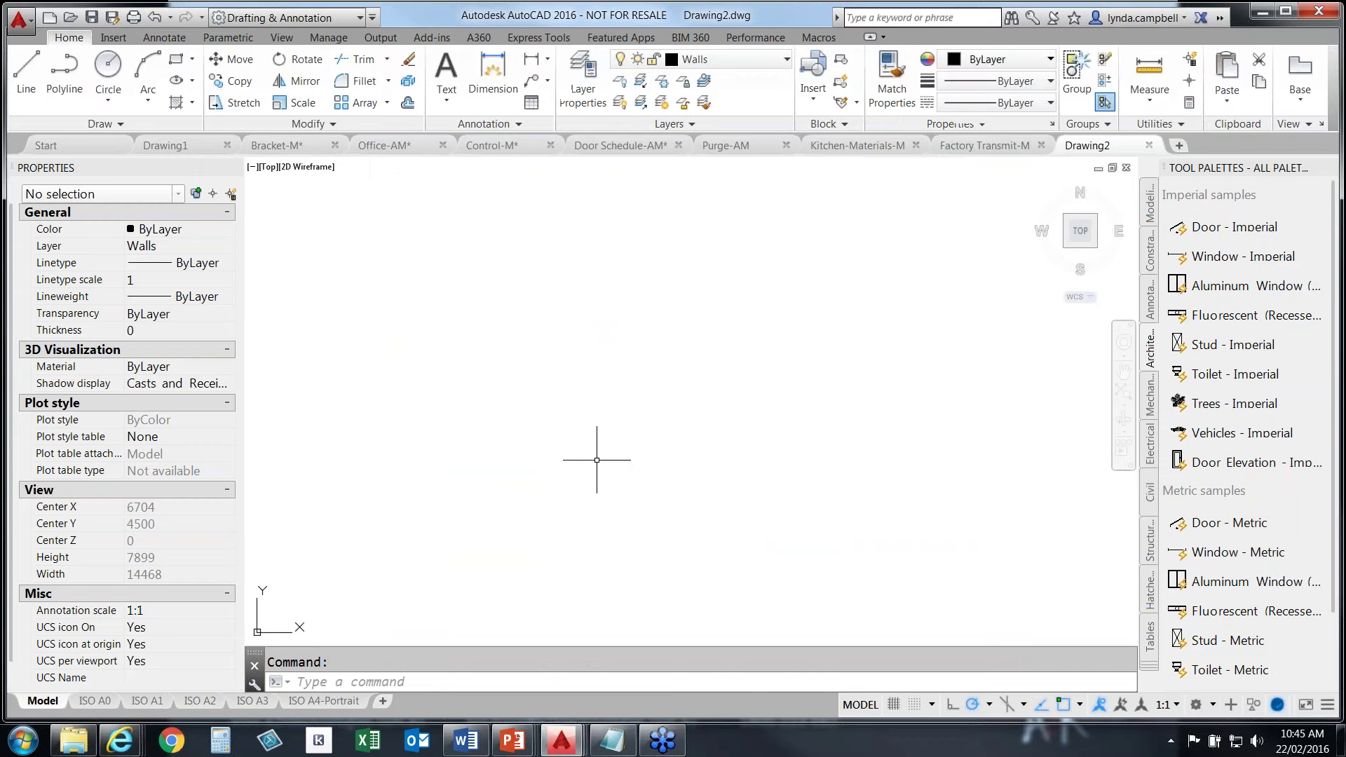
On the ISO A3 layout, run the new Notes Text macro and place the multiline text "Notes Text Command" inside the viewport area
left_click(161, 39)
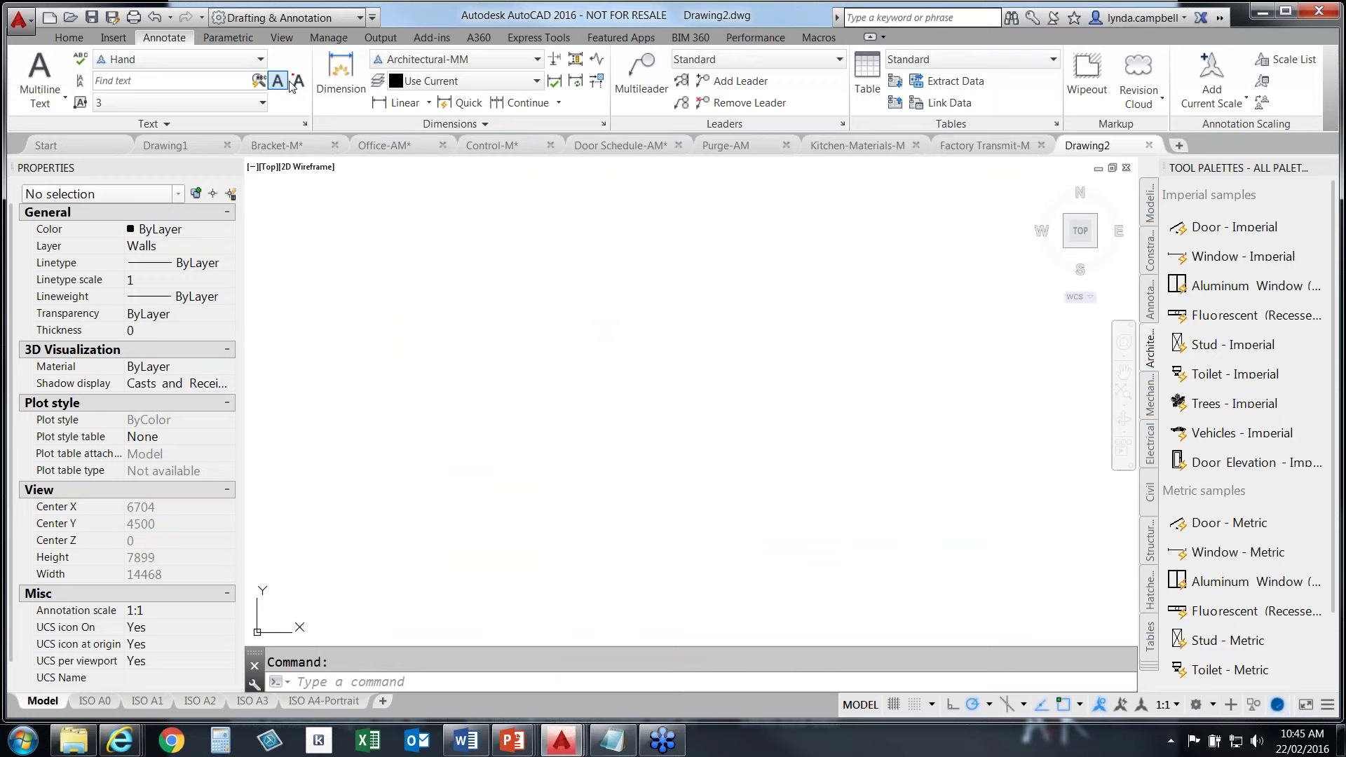
left_click(266, 701)
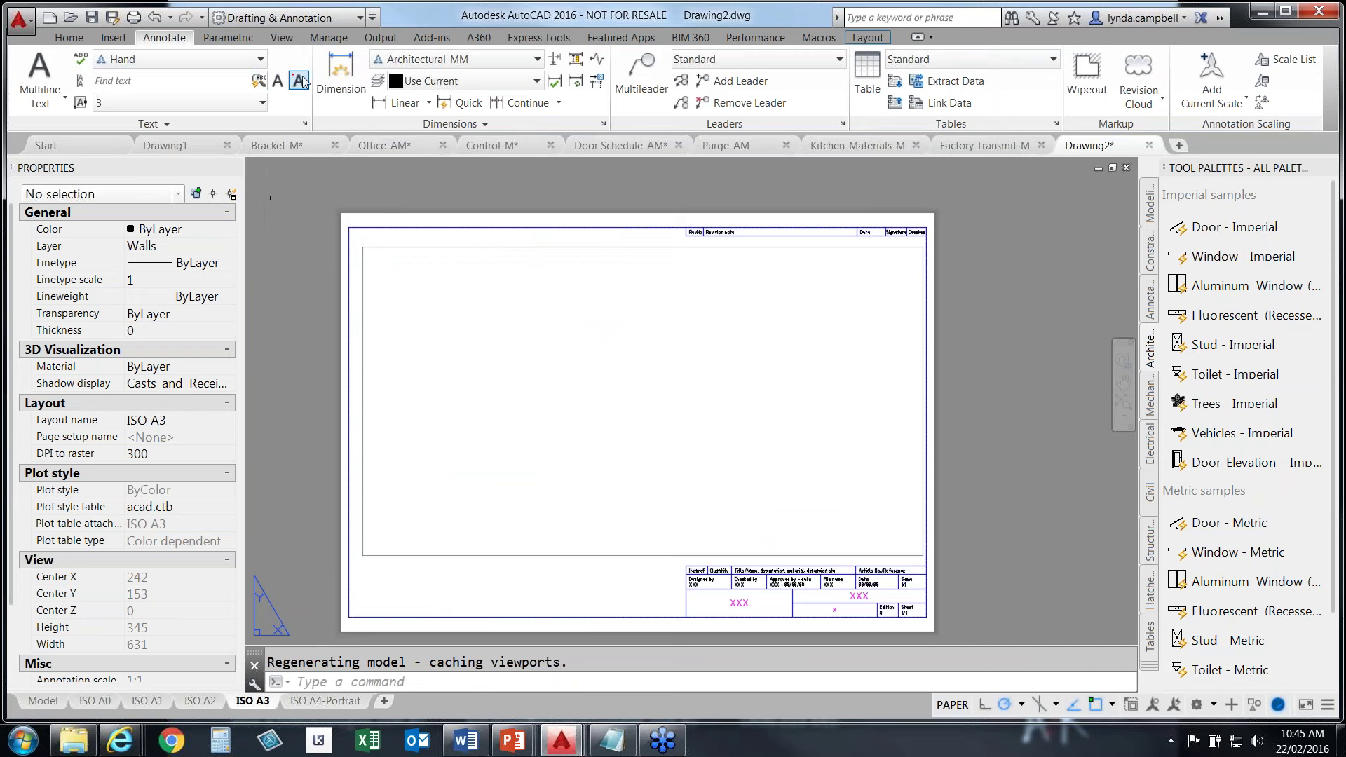
left_click(299, 82)
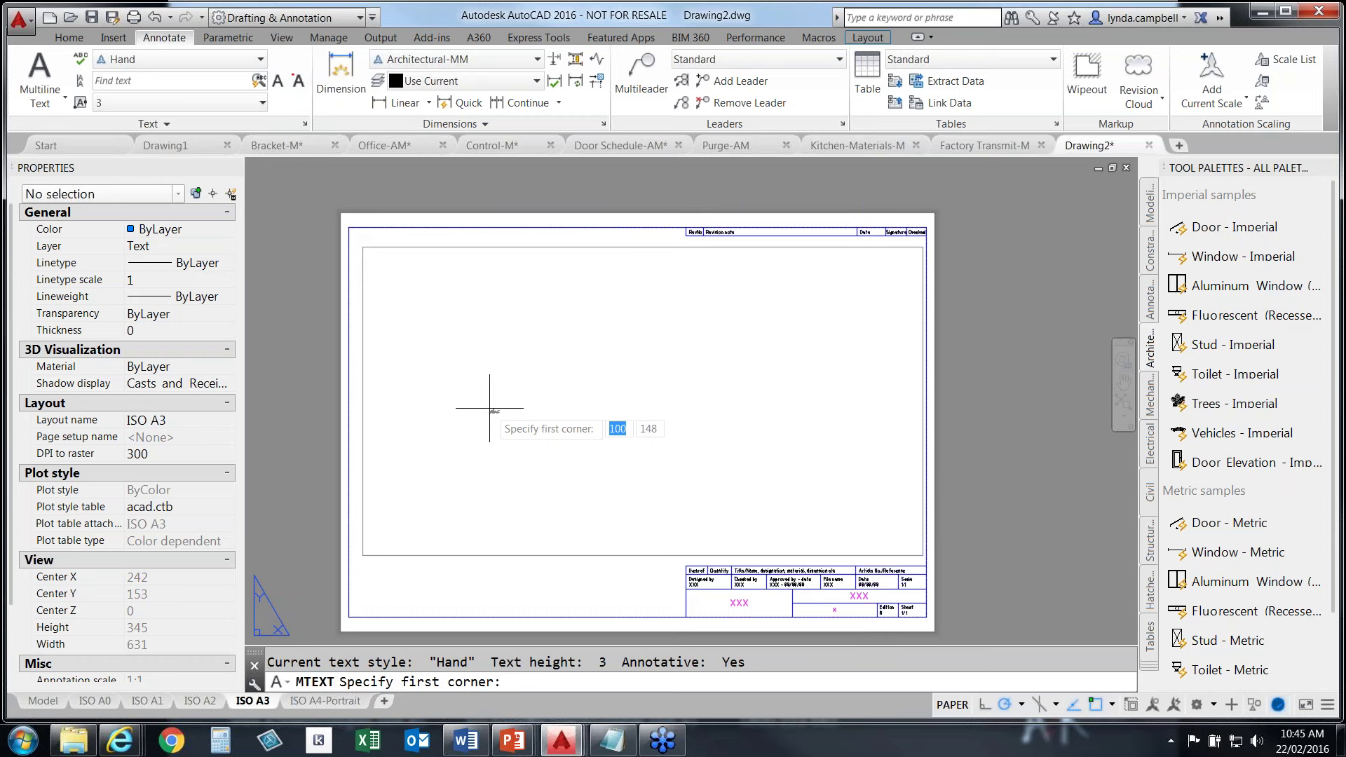
left_click(446, 415)
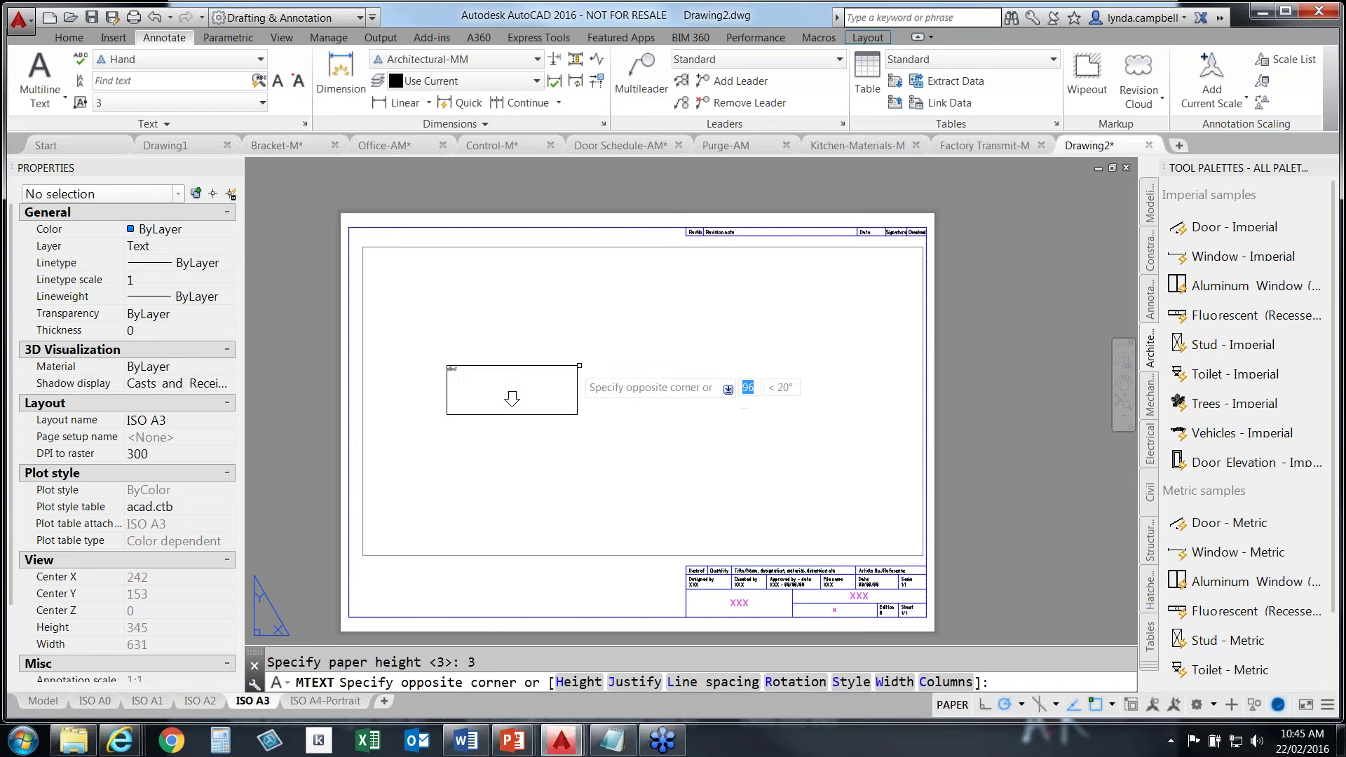
left_click(638, 359)
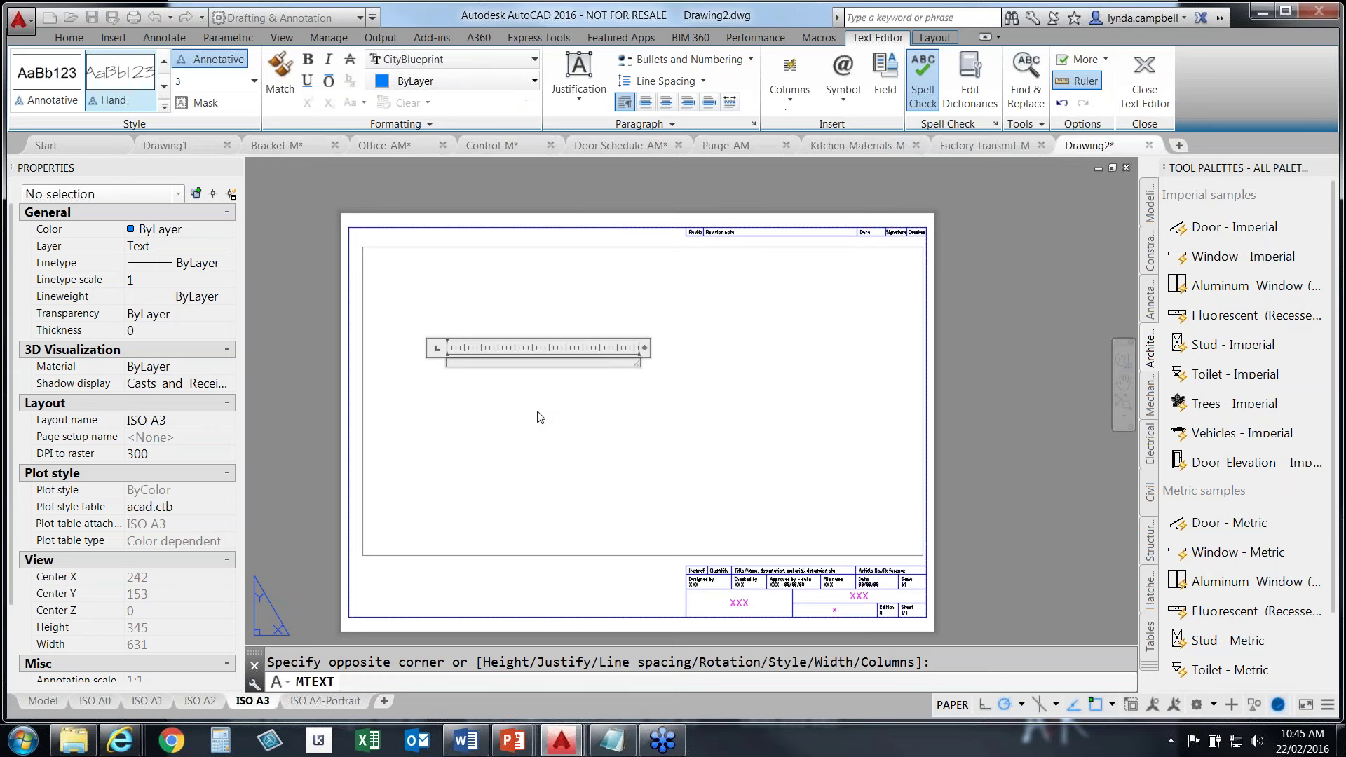
type("Notes: Text Comment")
left_click(1152, 93)
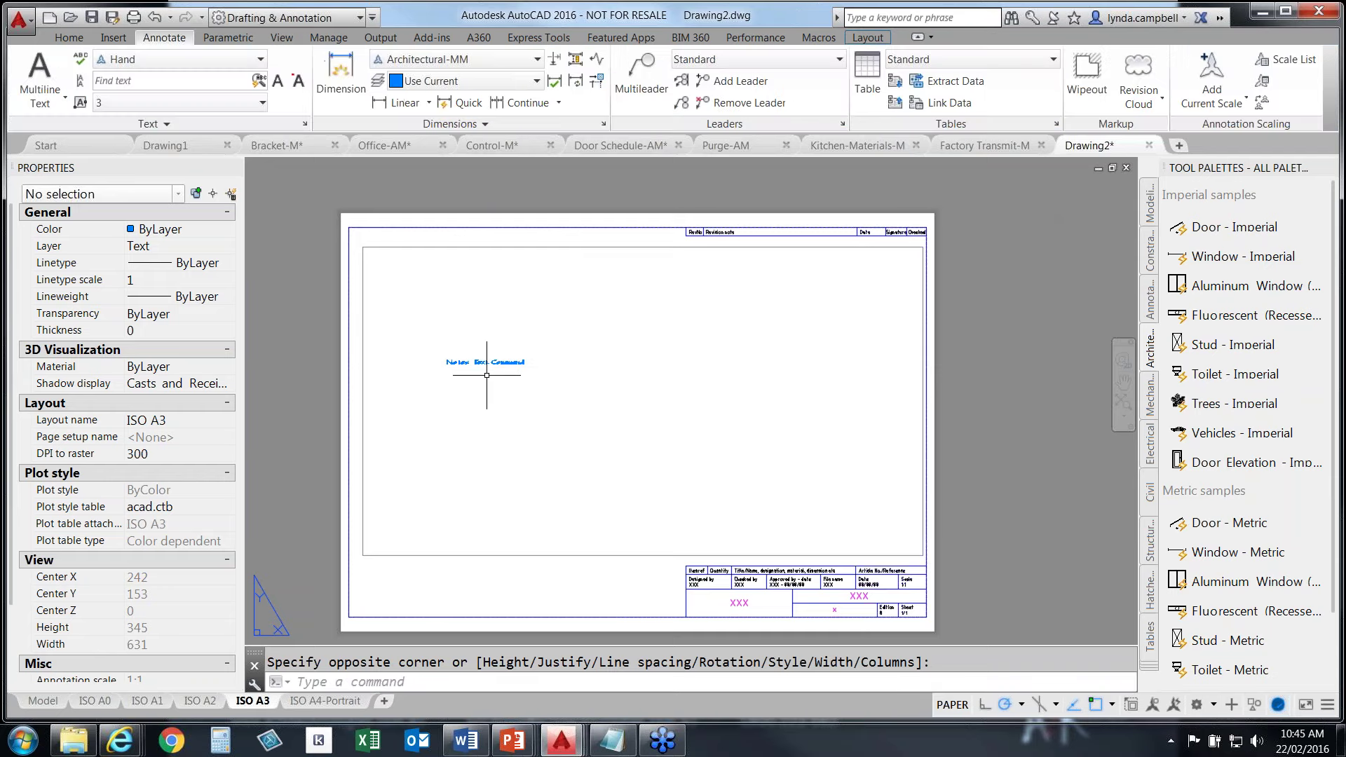
scroll(486, 375, "up", 2)
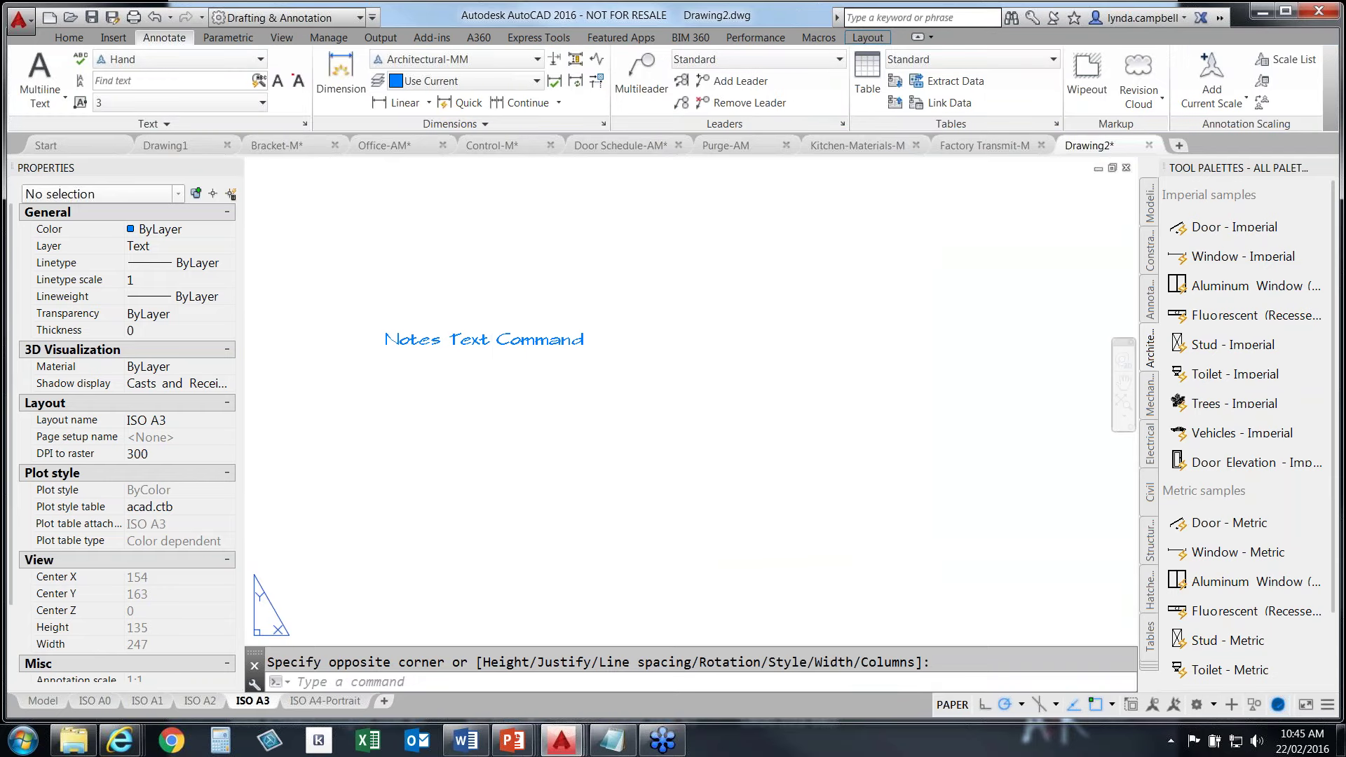
Open the AutoCAD text window to review the command sequence run by the Notes Text macro
key("ctrl+F2")
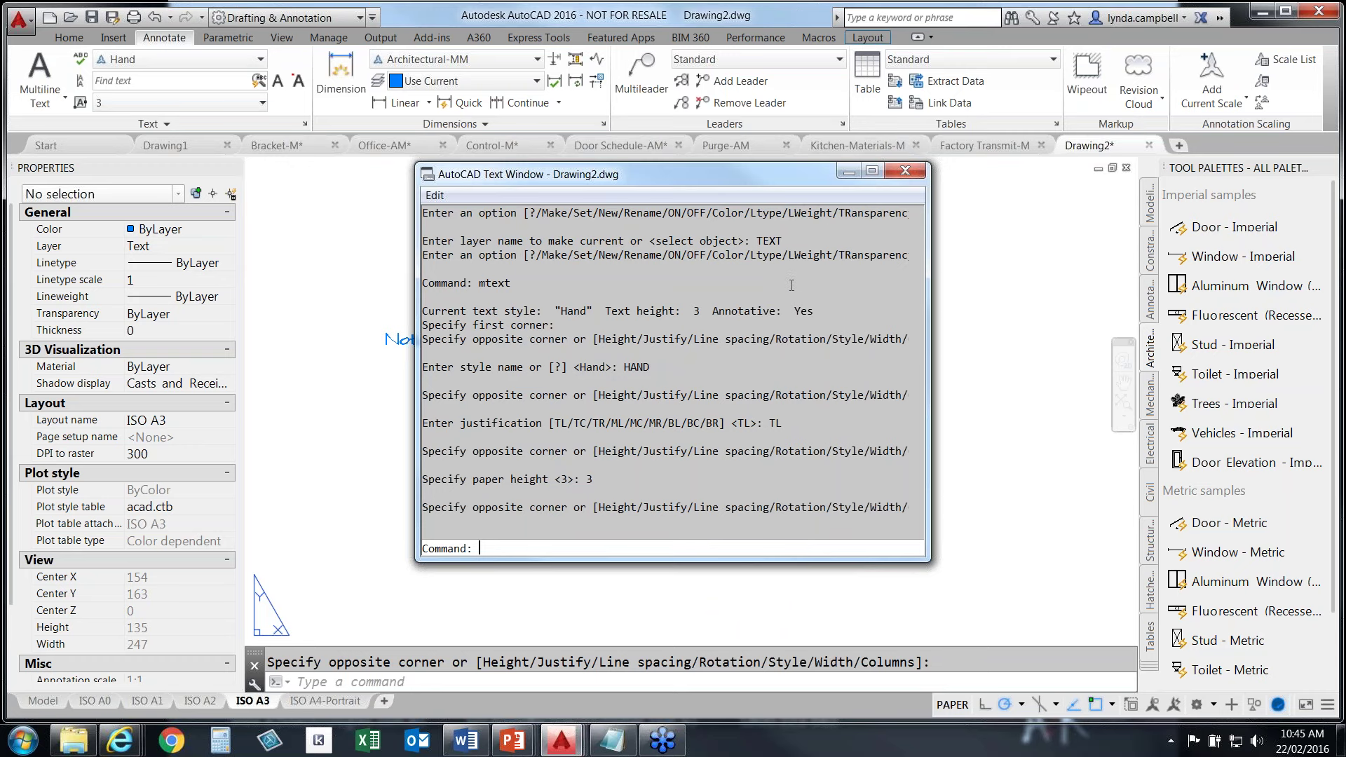
Examine the layer, text style, justification and height prompts run by the Notes Text macro, and close the command history
scroll(791, 286, "up", 3)
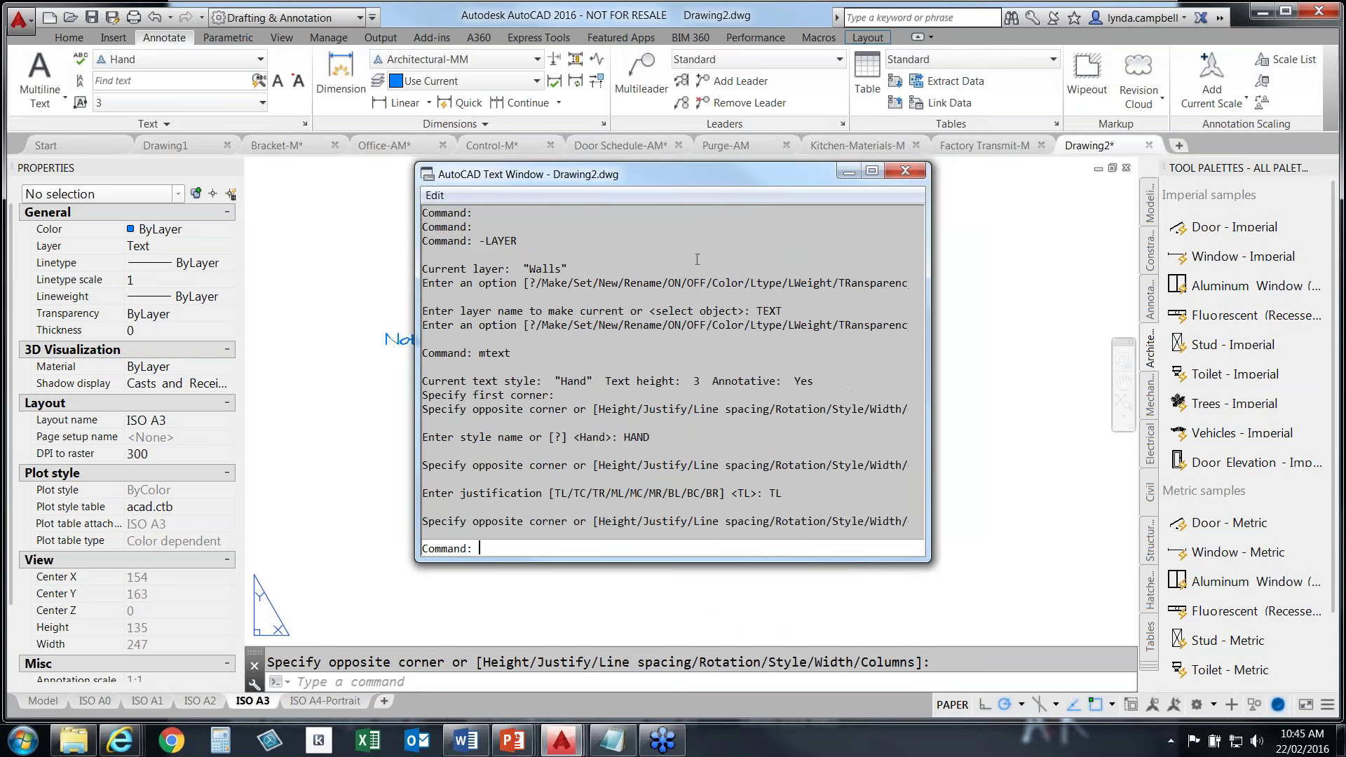
scroll(696, 260, "up", 1)
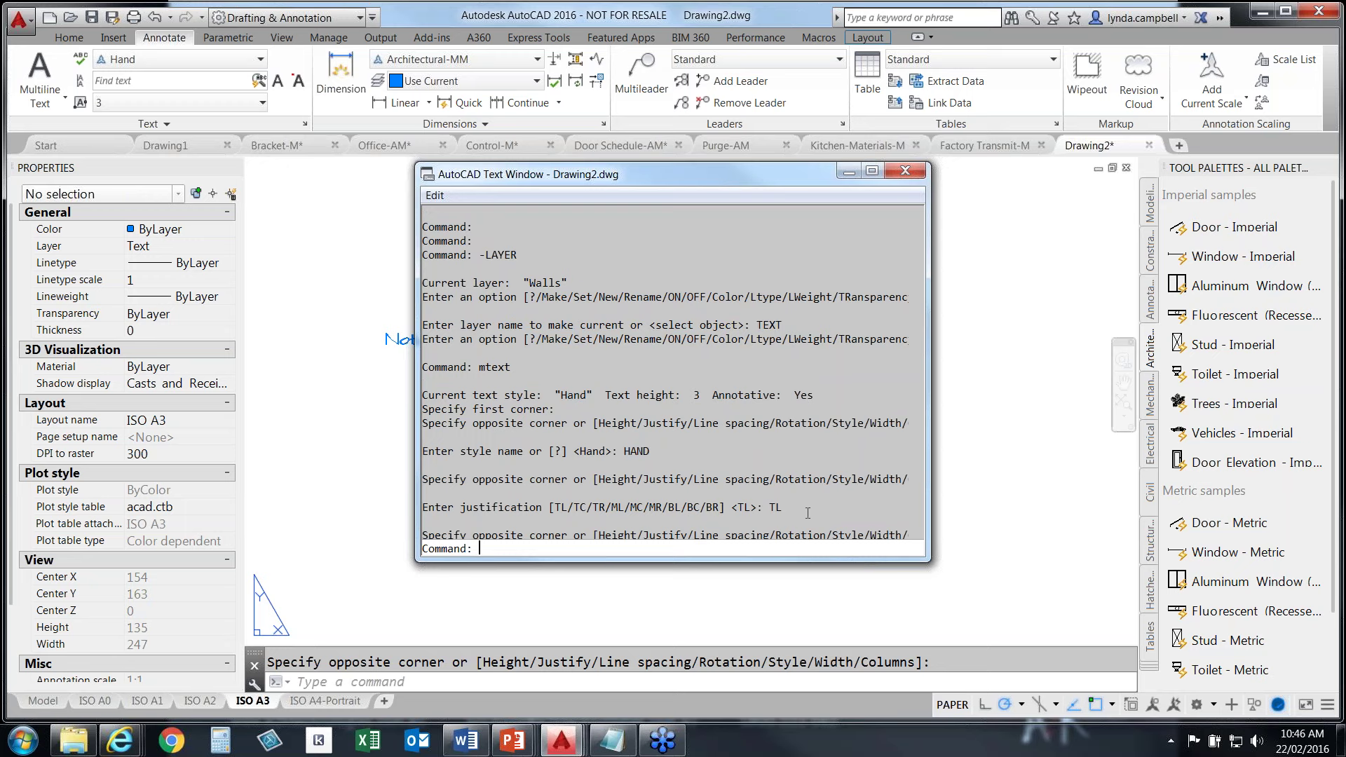
scroll(812, 513, "down", 1)
scroll(812, 512, "down", 1)
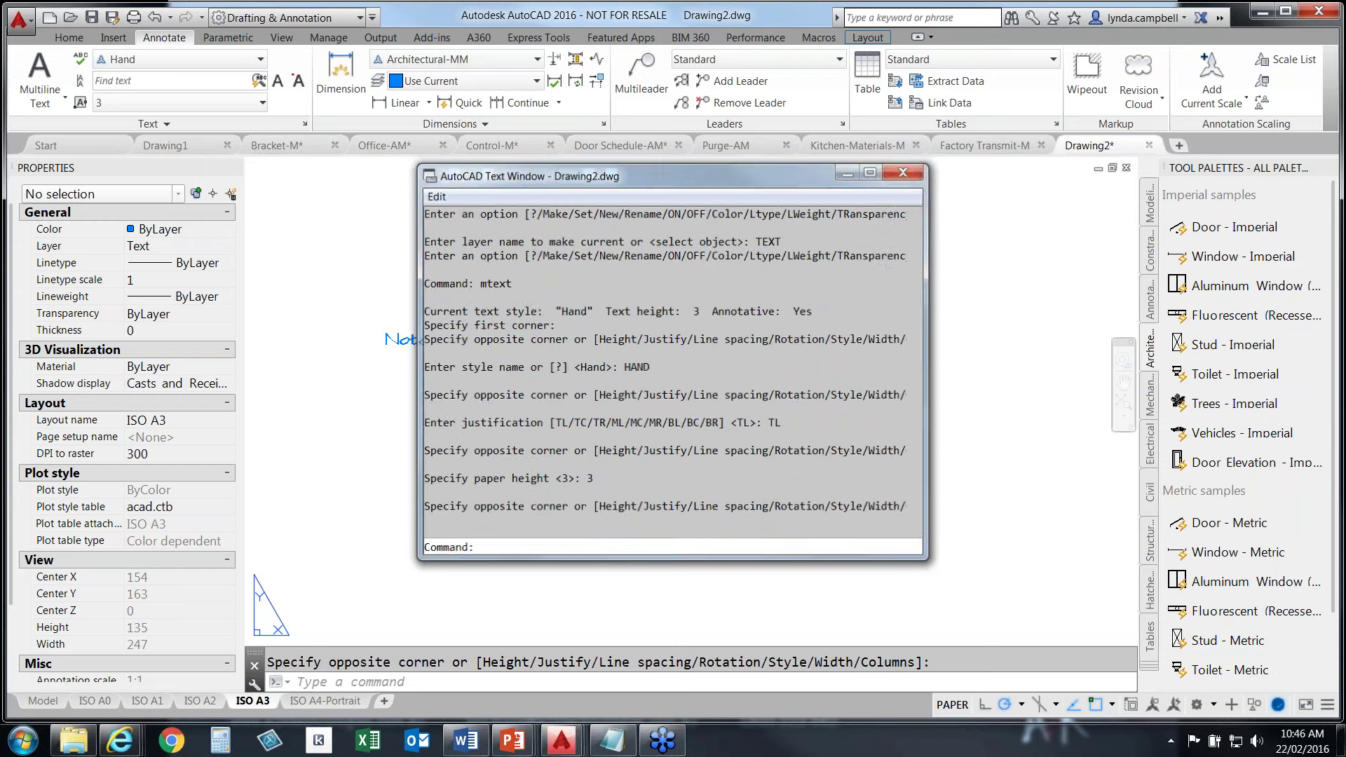
left_click(908, 173)
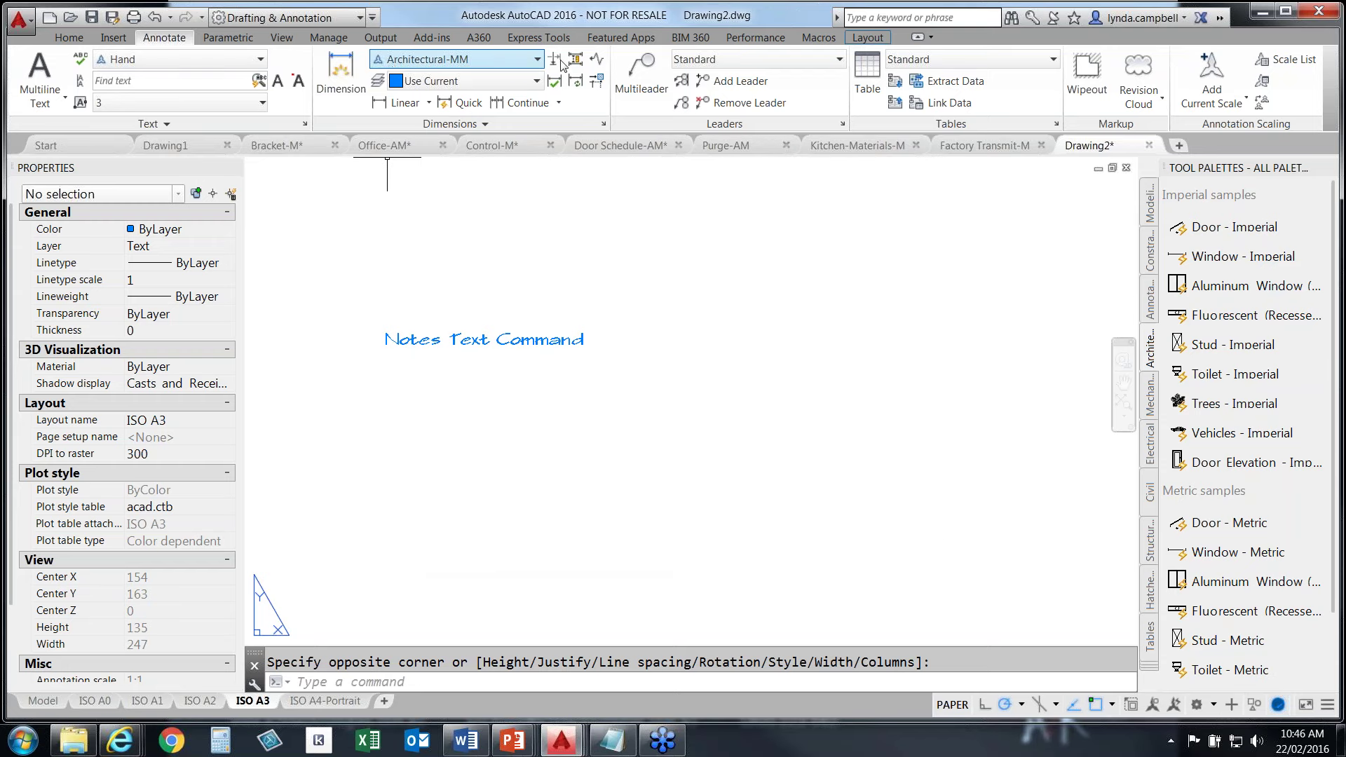
Switch to the Purge-AM drawing and examine its layers in the Layer Properties Manager under the All Used Layers and All filters
left_click(71, 37)
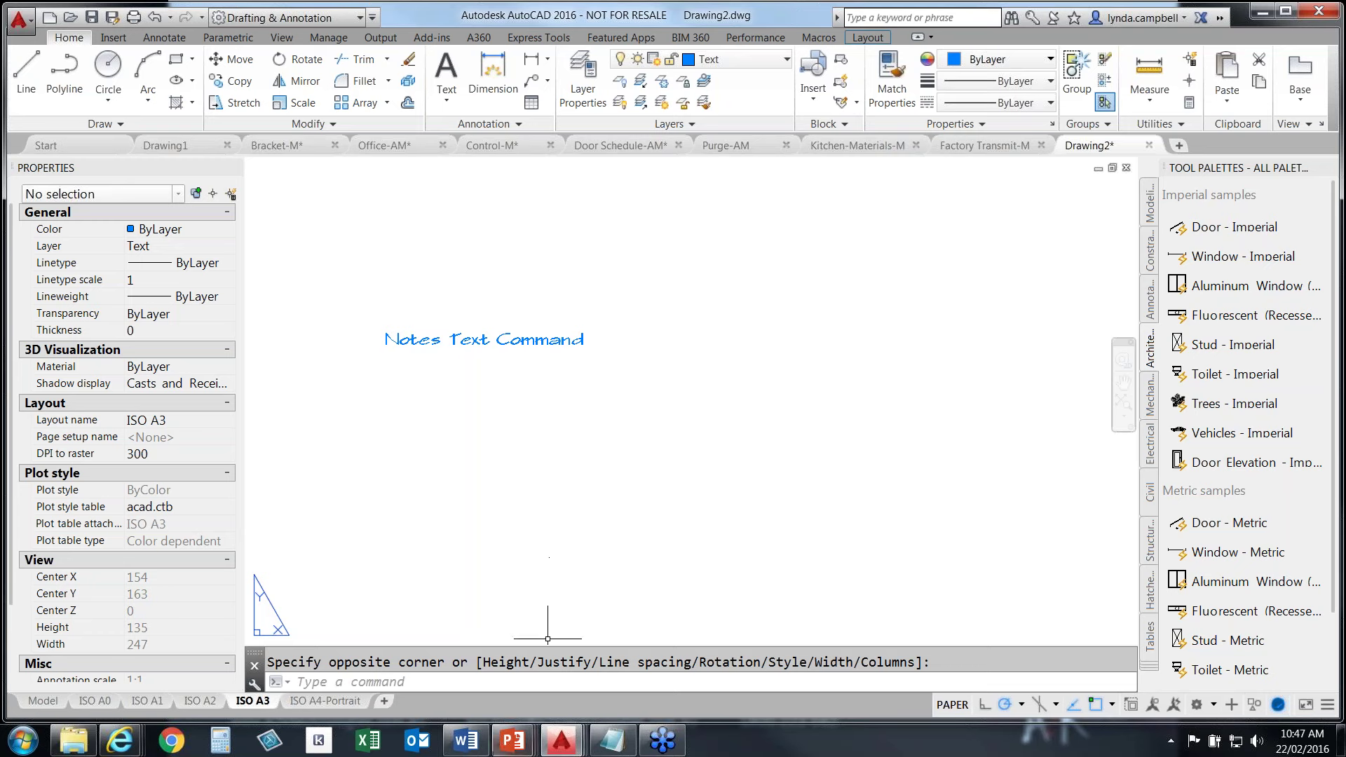
mouse_move(521, 752)
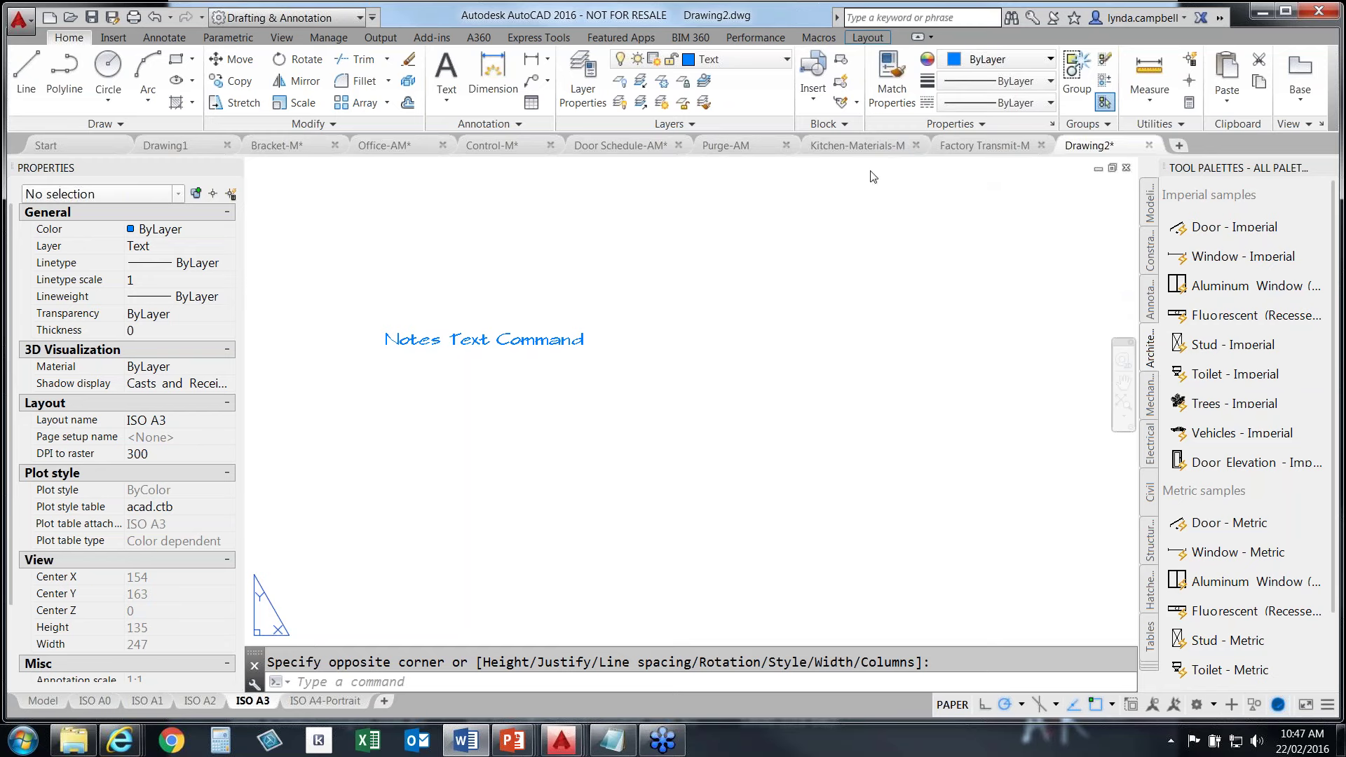
left_click(733, 150)
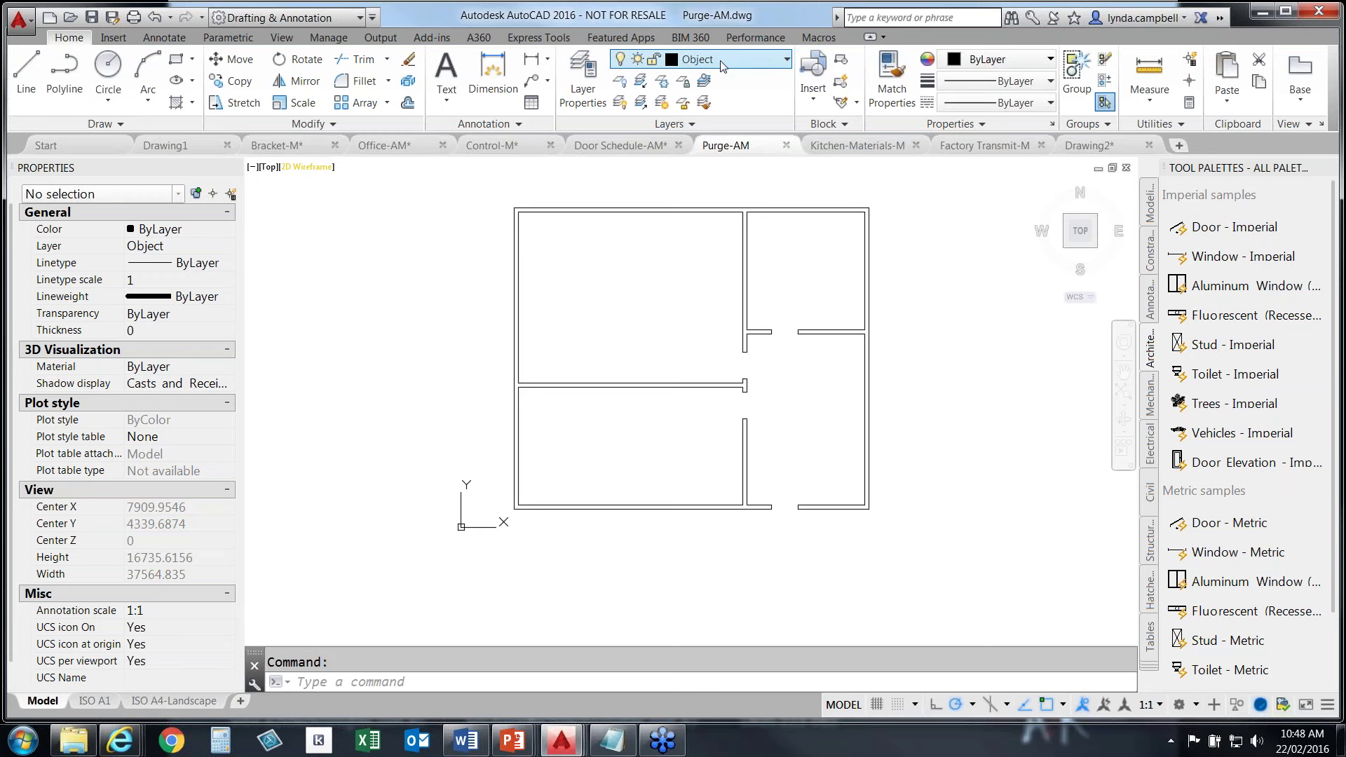
left_click(583, 79)
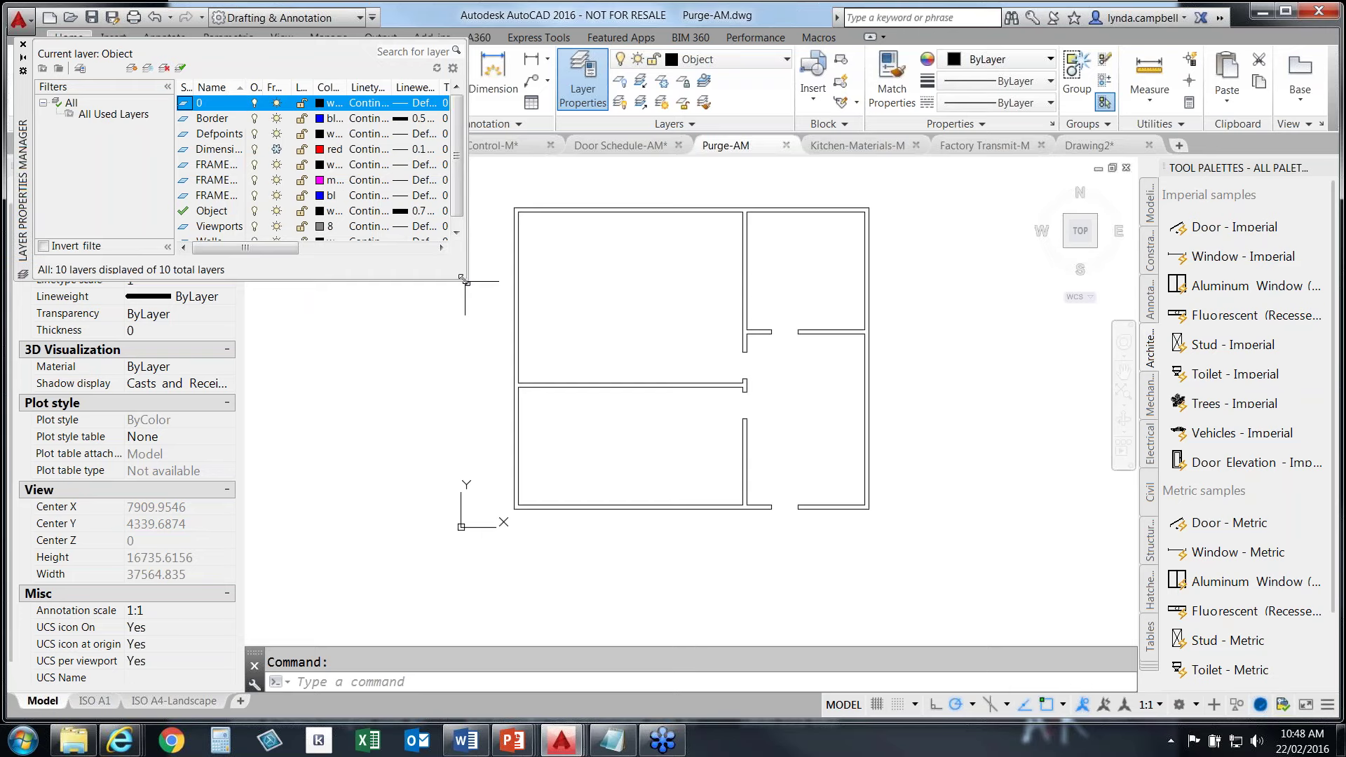
left_click_drag(467, 281, 849, 498)
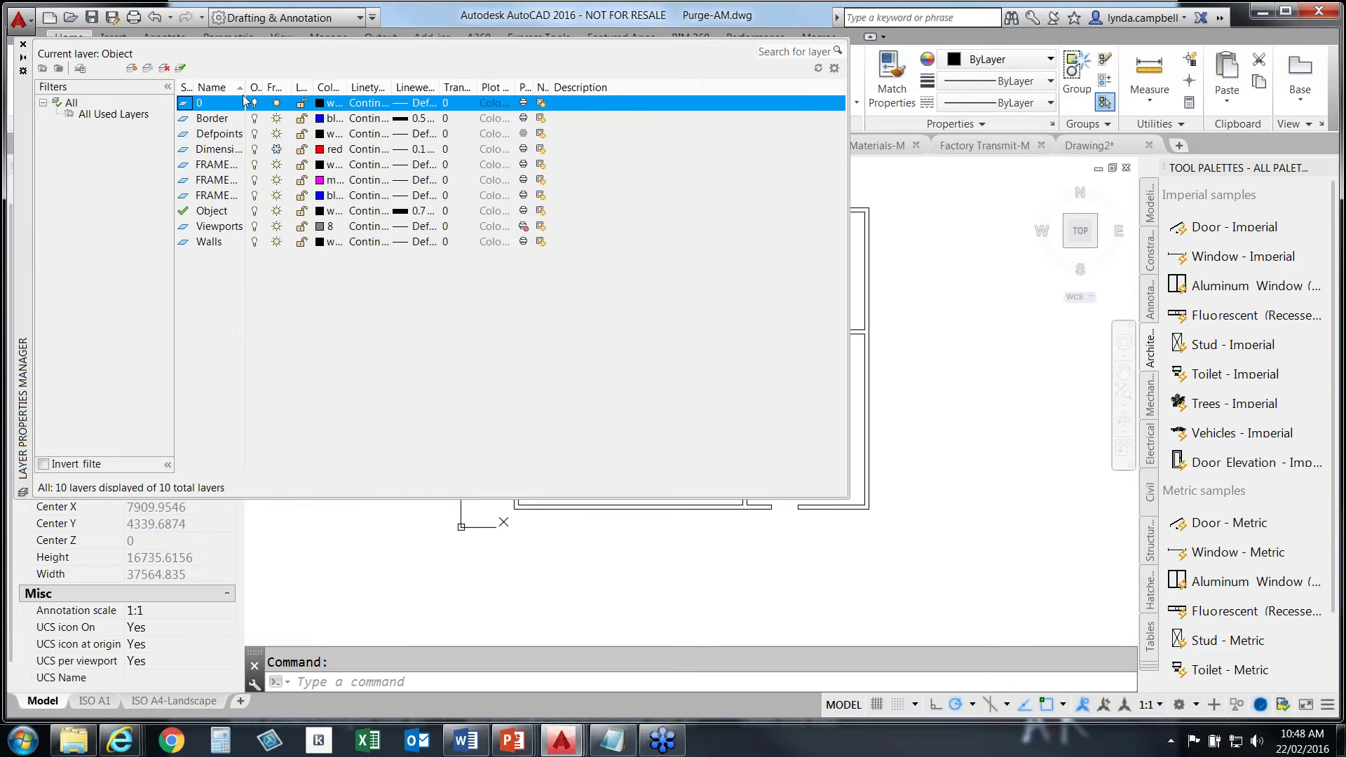
left_click_drag(243, 87, 307, 87)
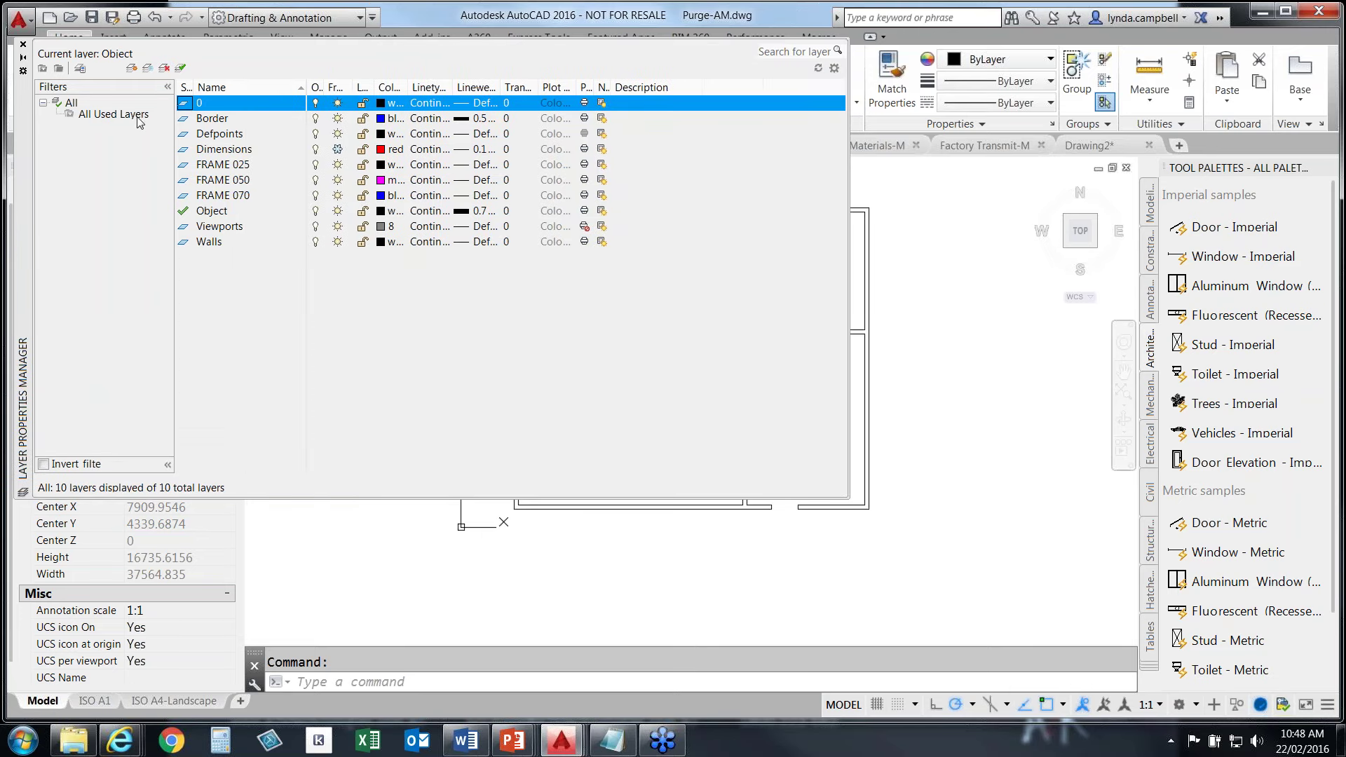
left_click(114, 114)
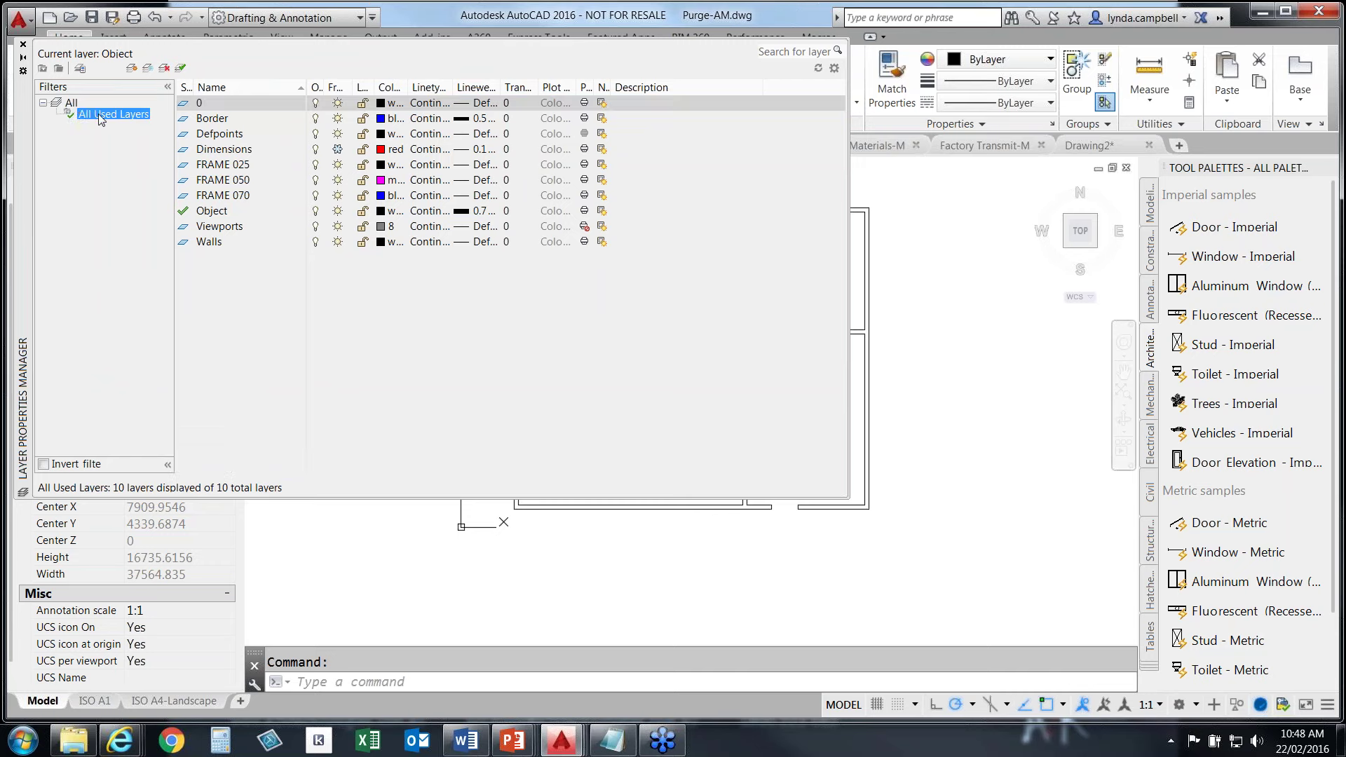
left_click(72, 104)
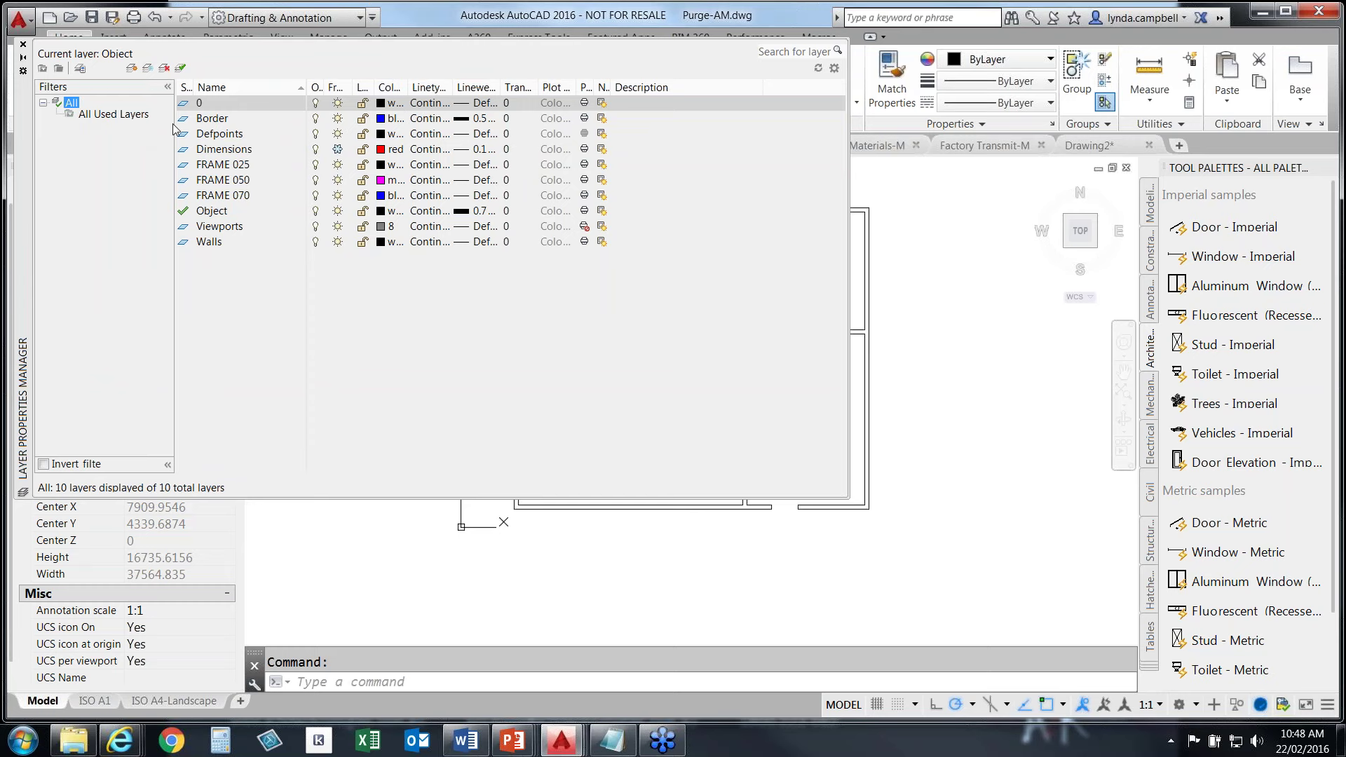
left_click(24, 46)
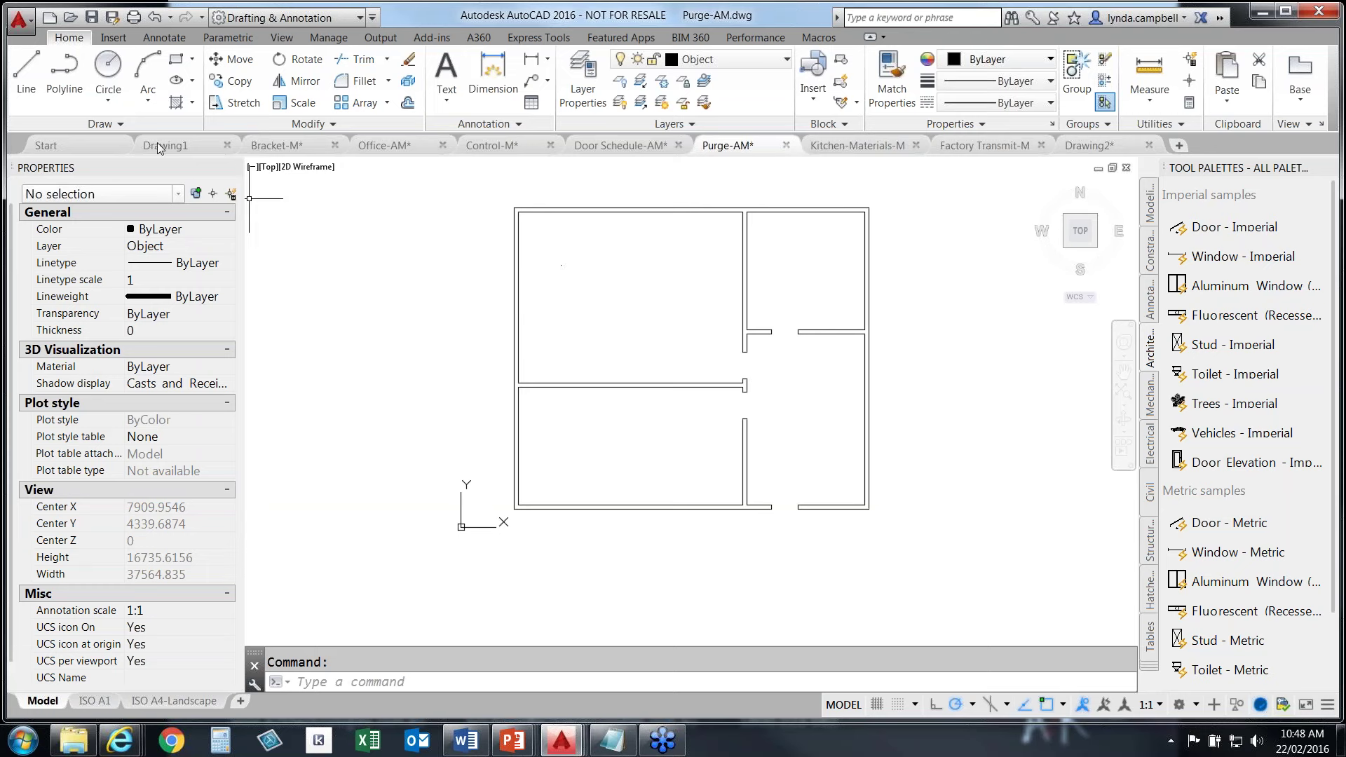
Set the Purge-AM drawing's insertion scale units to Meters
left_click(19, 25)
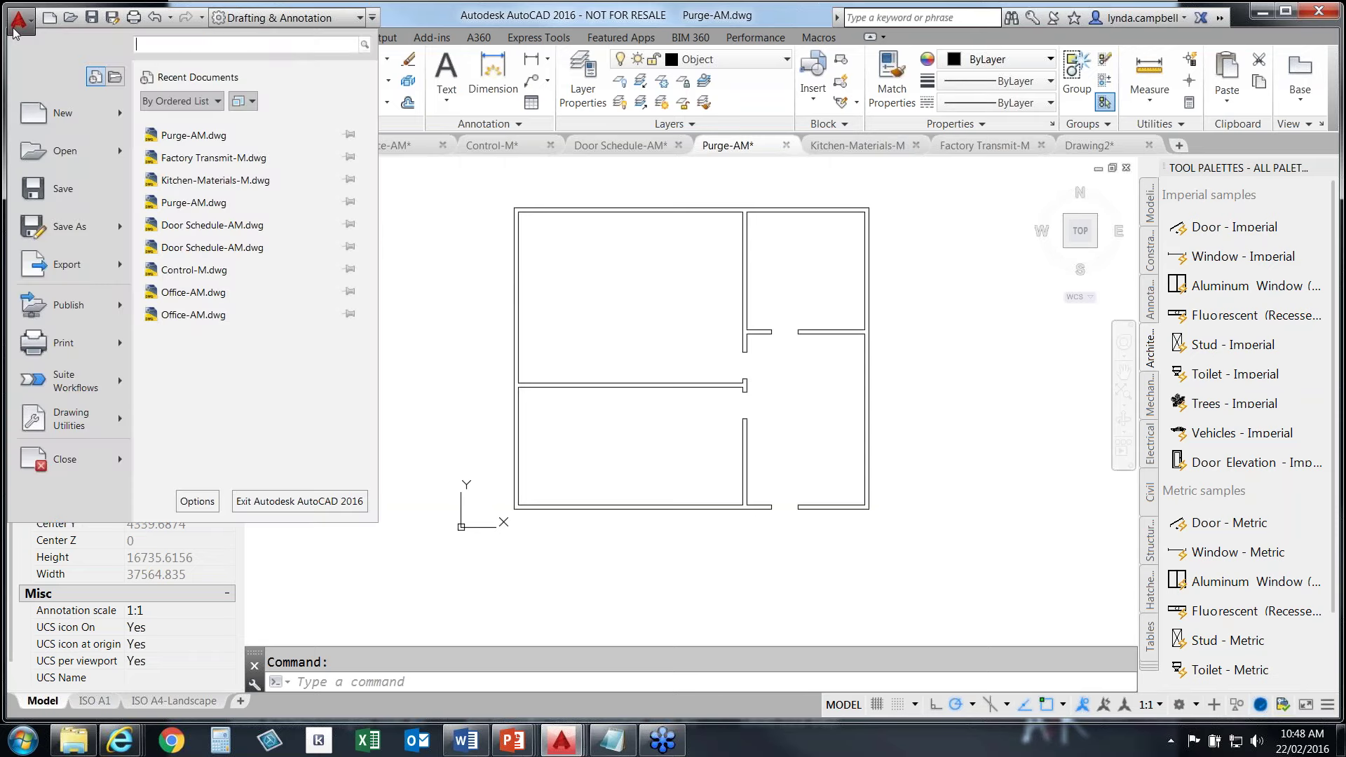
key("Escape")
type("units")
key("Return")
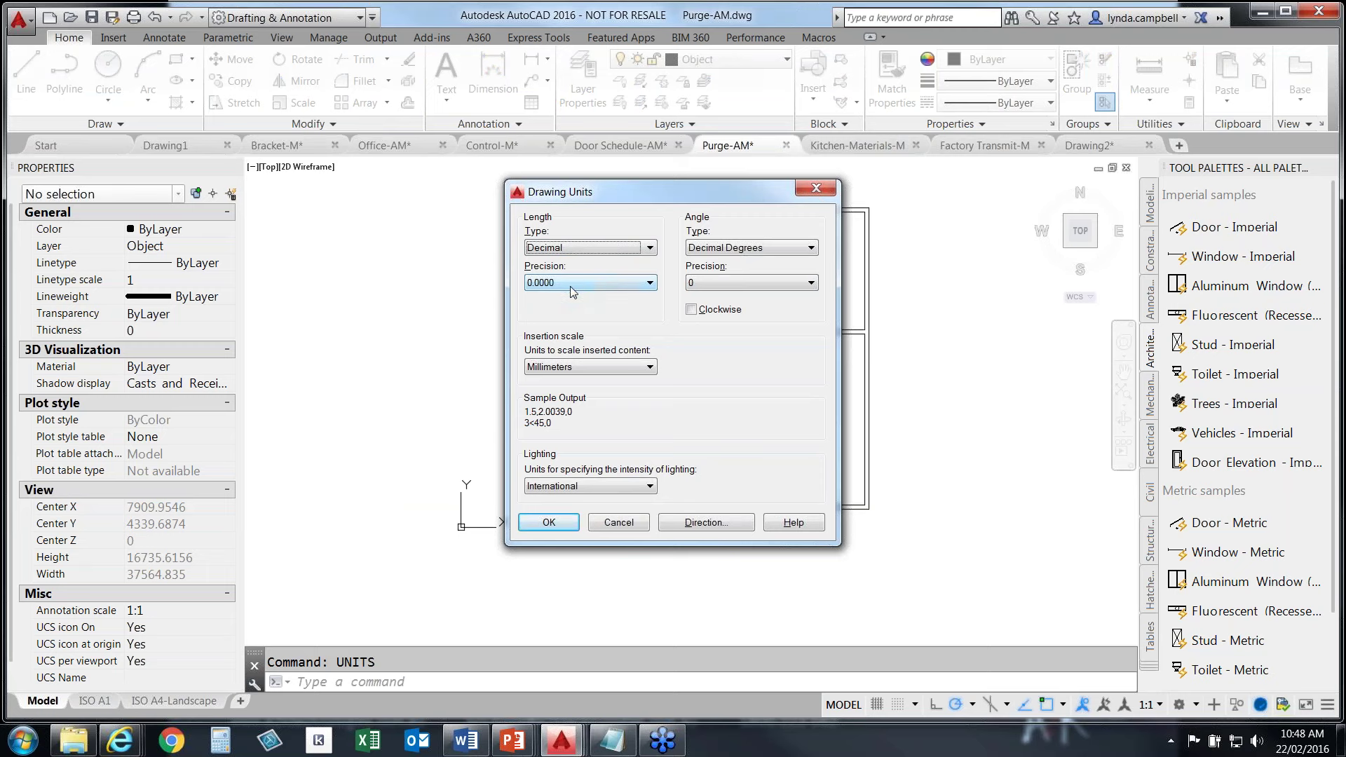
left_click(586, 368)
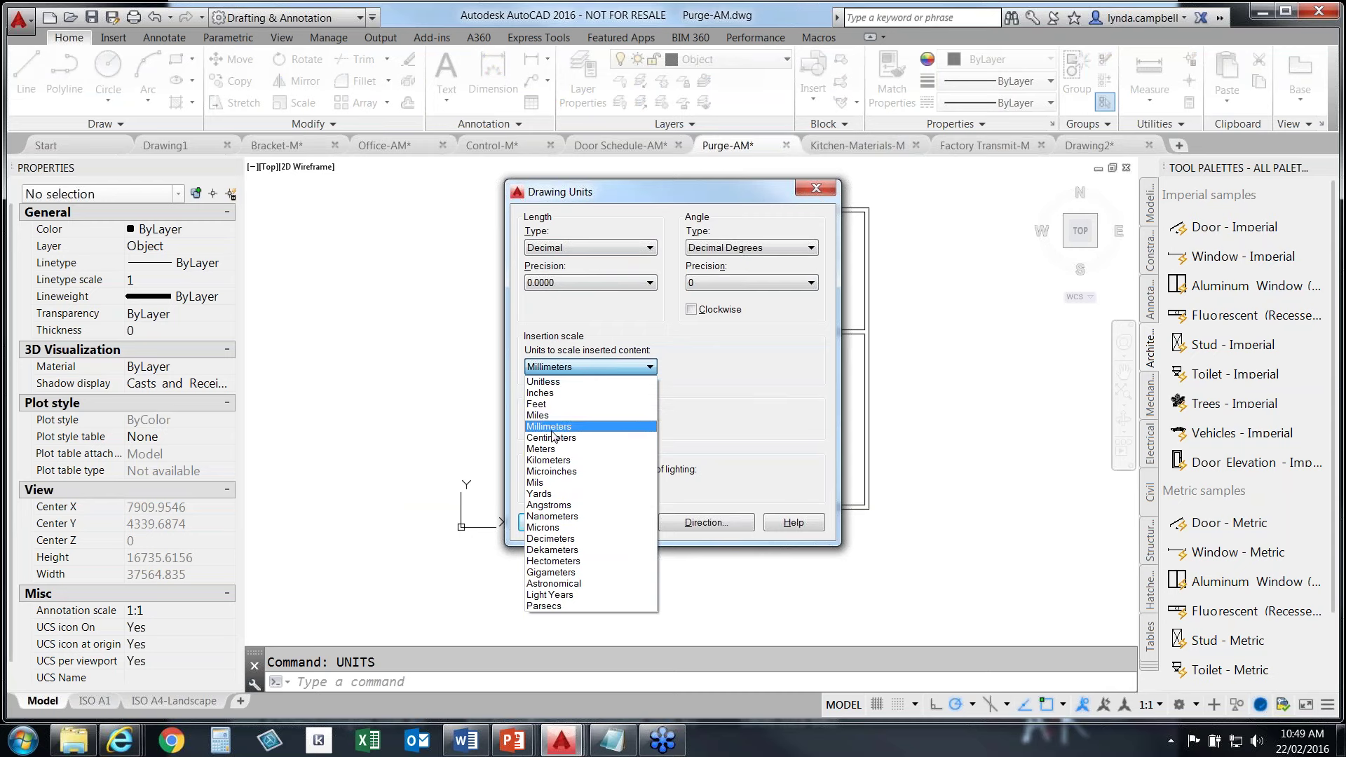
left_click(549, 448)
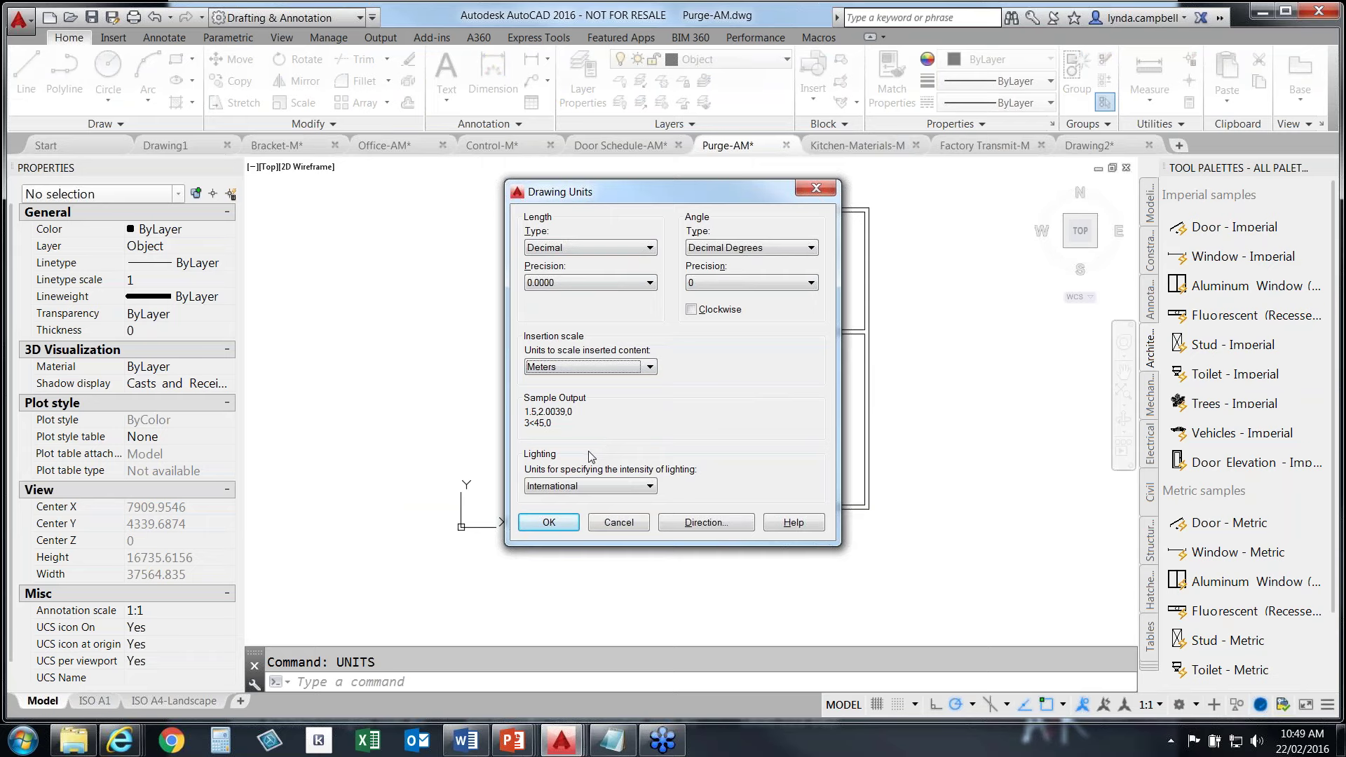
left_click(549, 523)
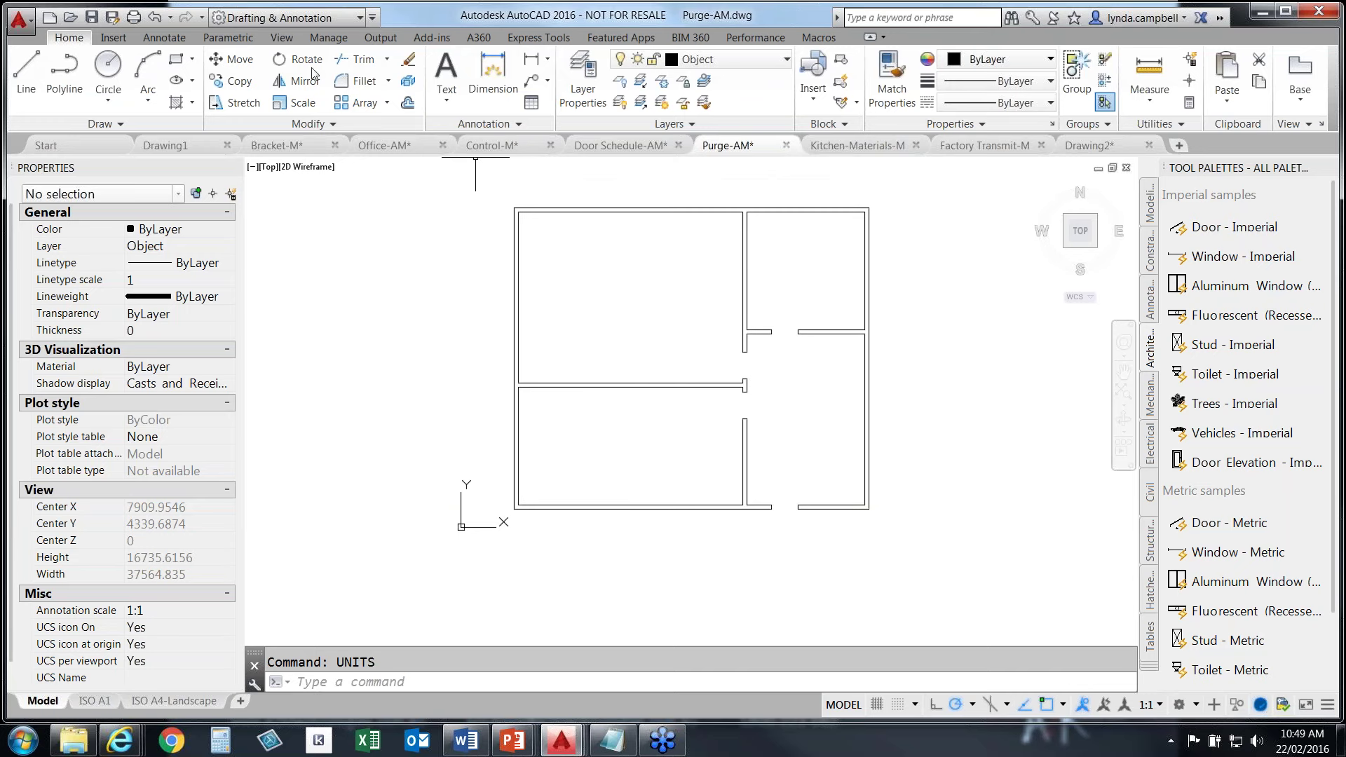
Run the script file Sample-M.scr on the Purge-AM drawing
left_click(328, 39)
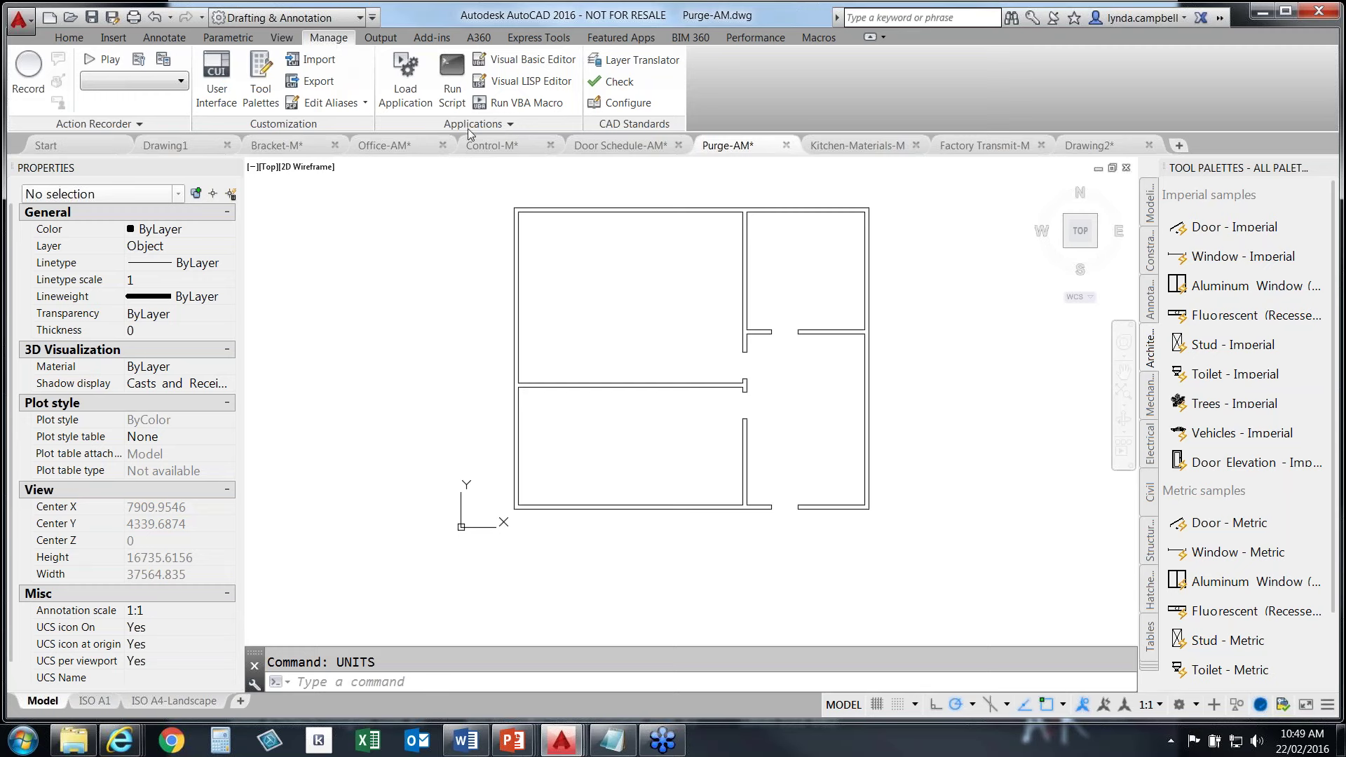
left_click(451, 94)
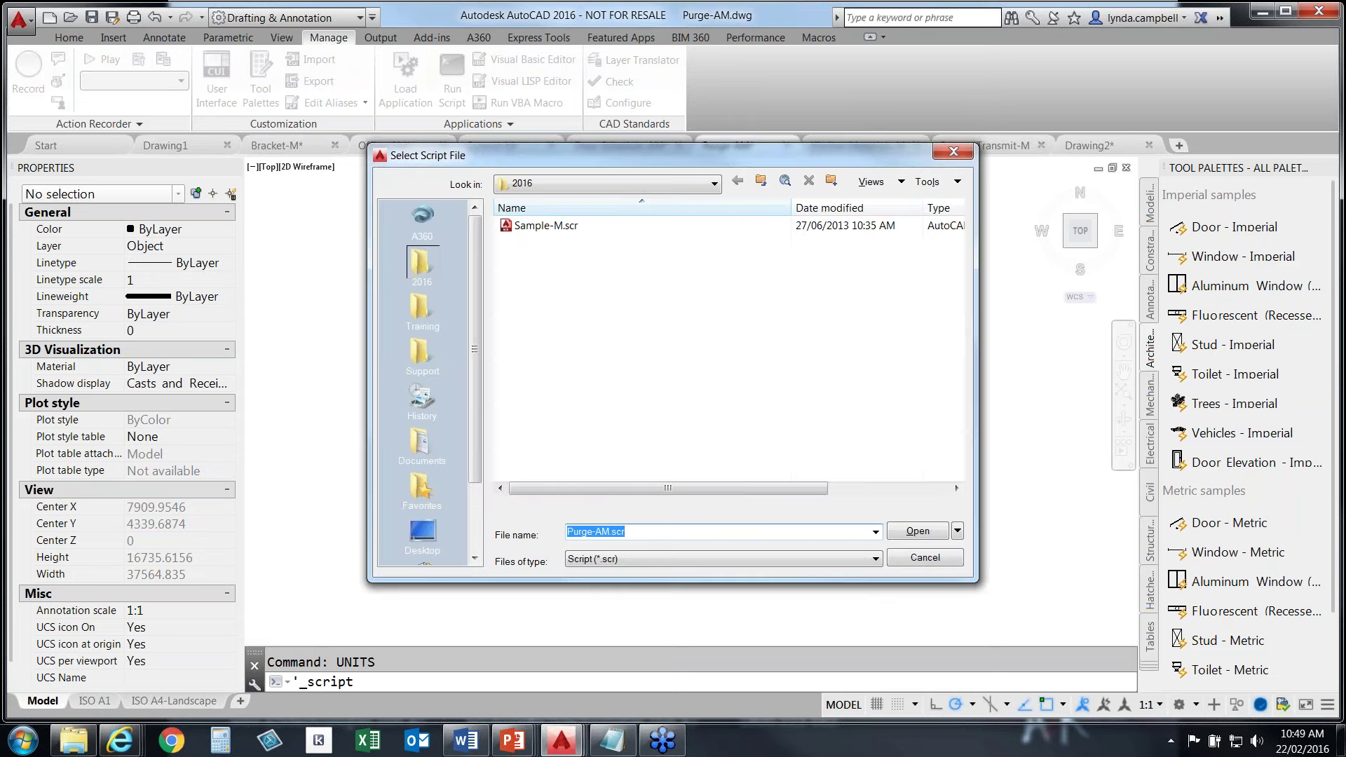
double_click(545, 225)
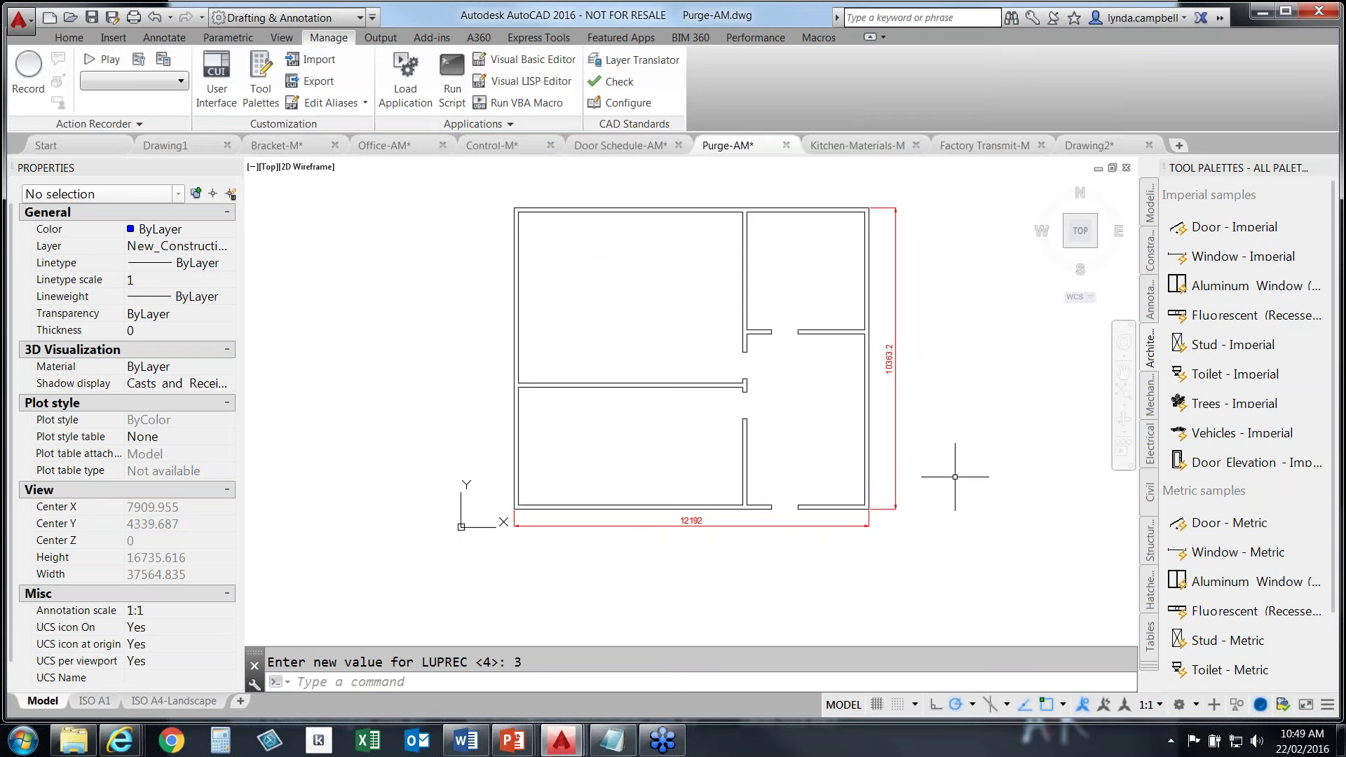
Check the Purge-AM layer list in the Layer Properties Manager for the script's layer changes
left_click(73, 38)
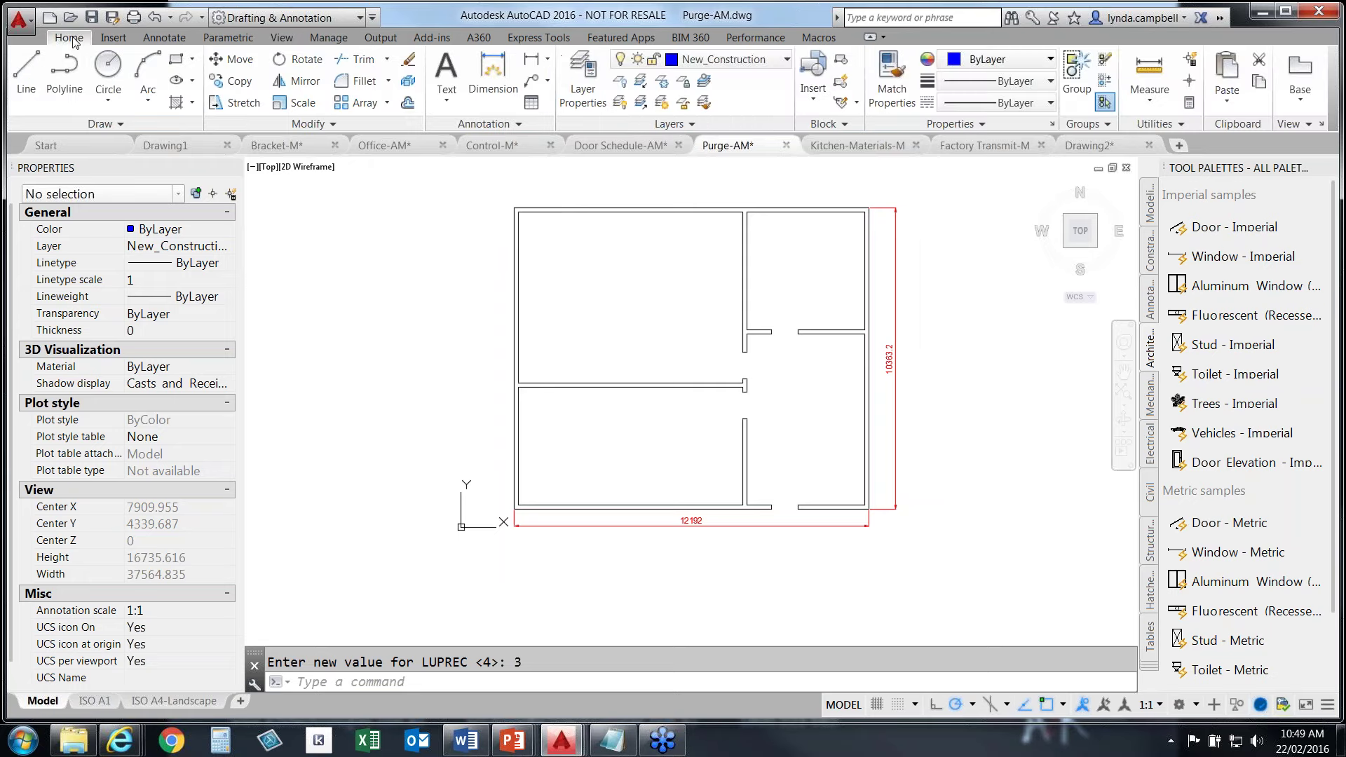
left_click(584, 87)
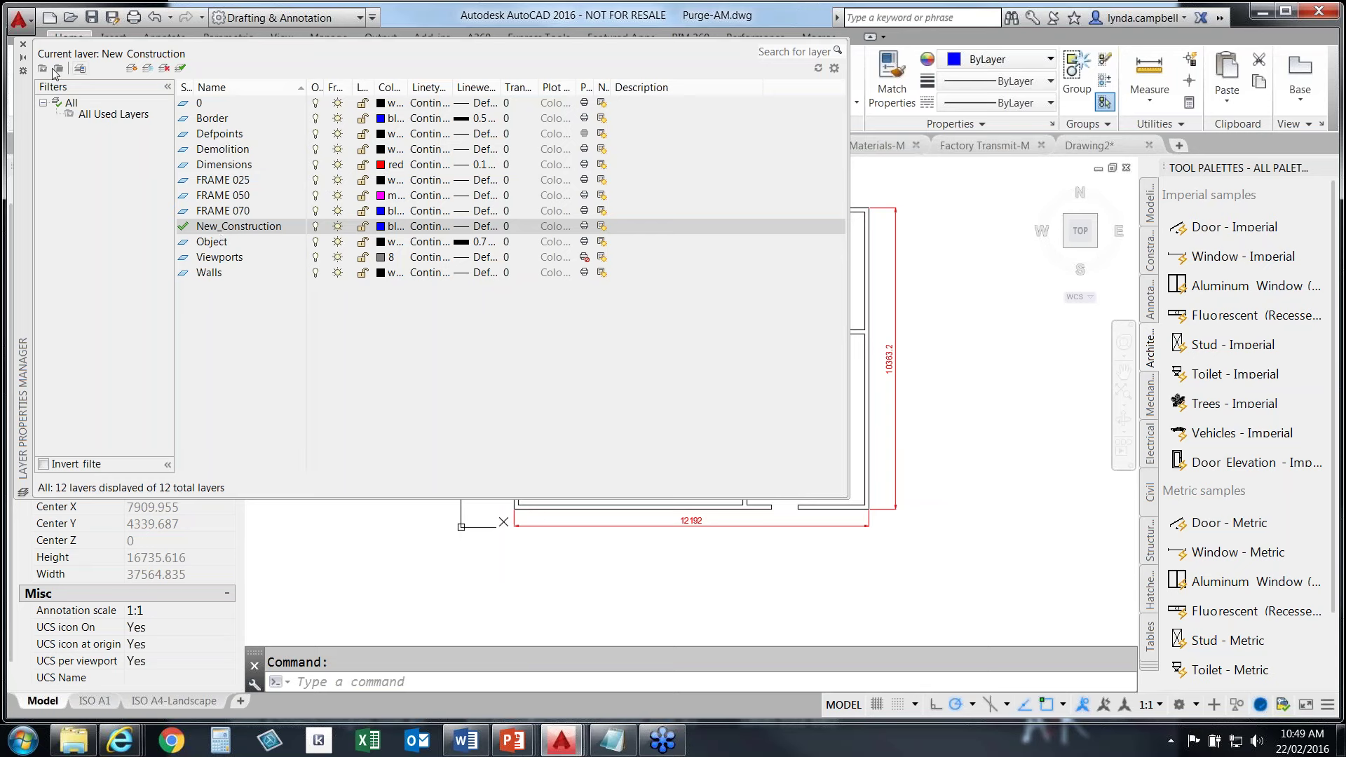
left_click(24, 45)
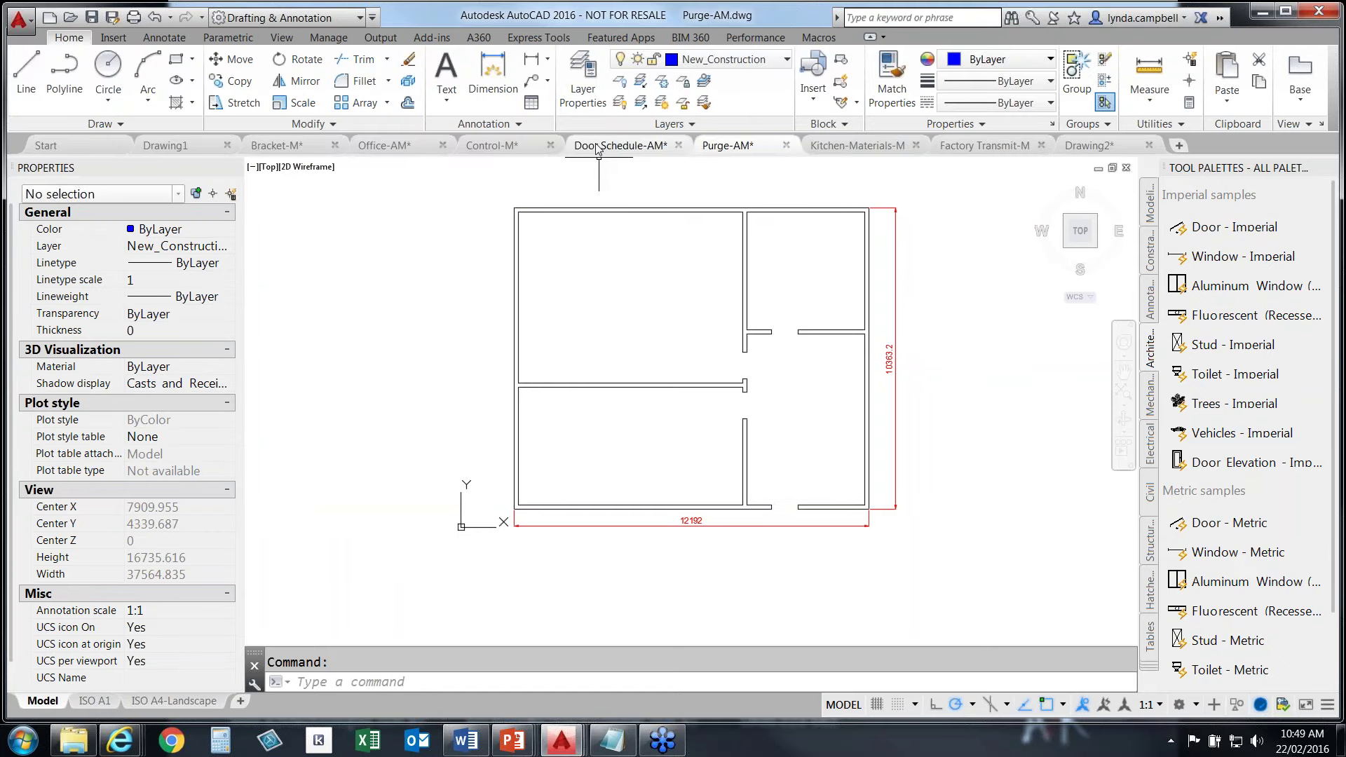
mouse_move(596, 147)
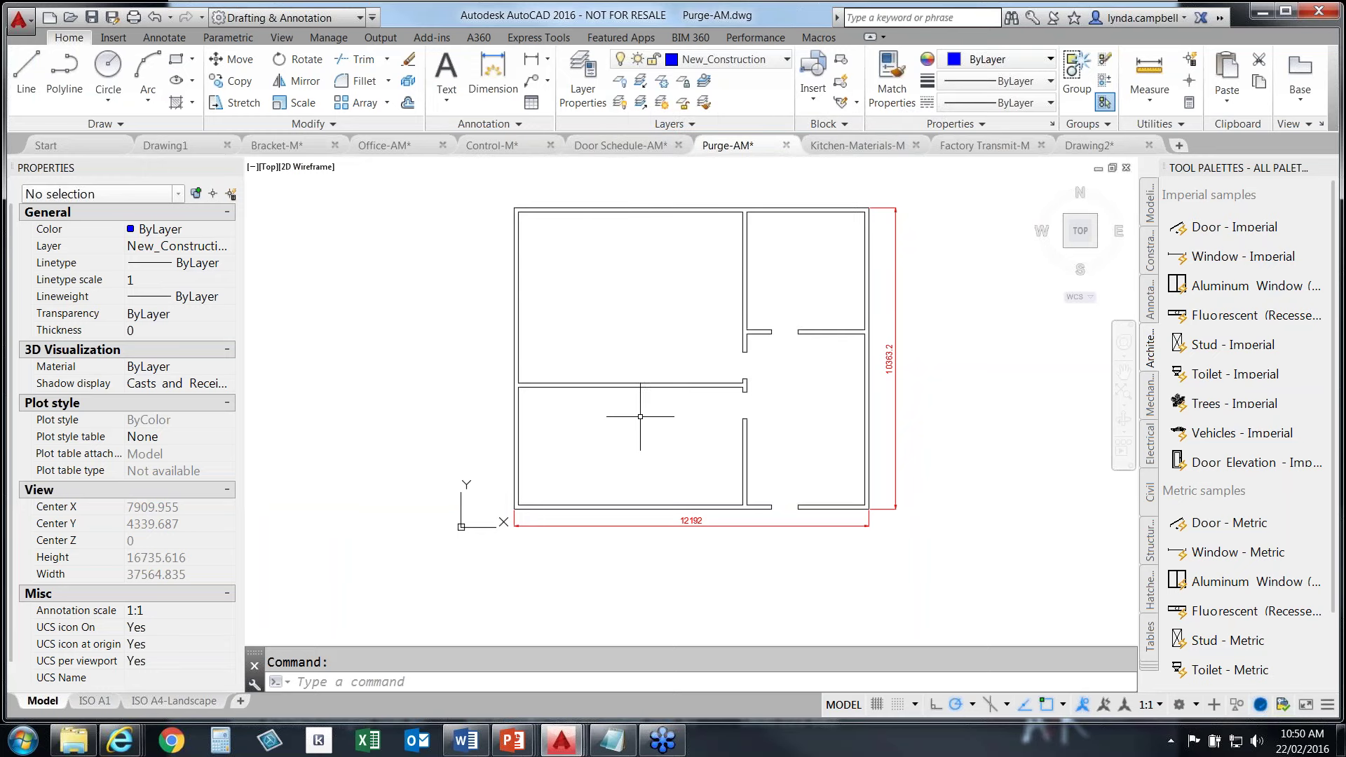
Check the length precision and insertion scale in the drawing units settings
type("units")
key("Return")
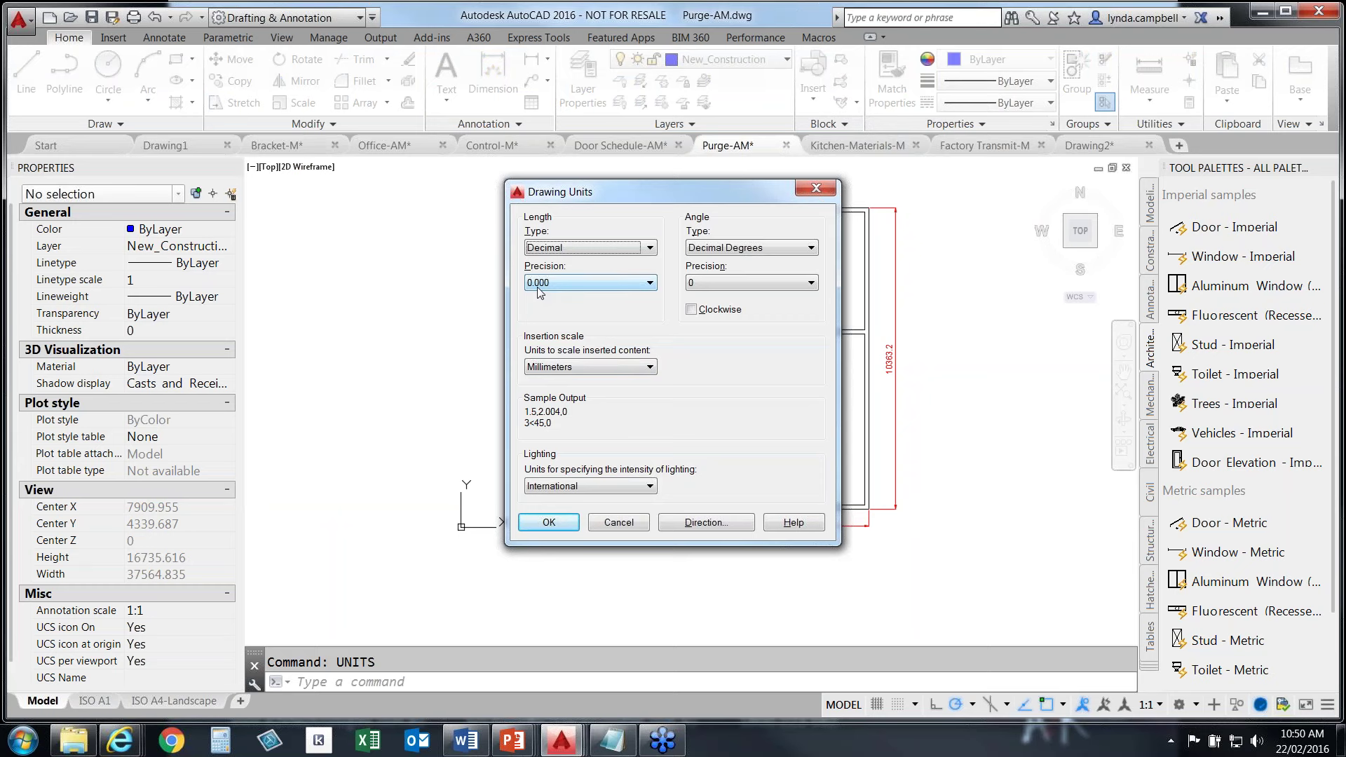
left_click(557, 523)
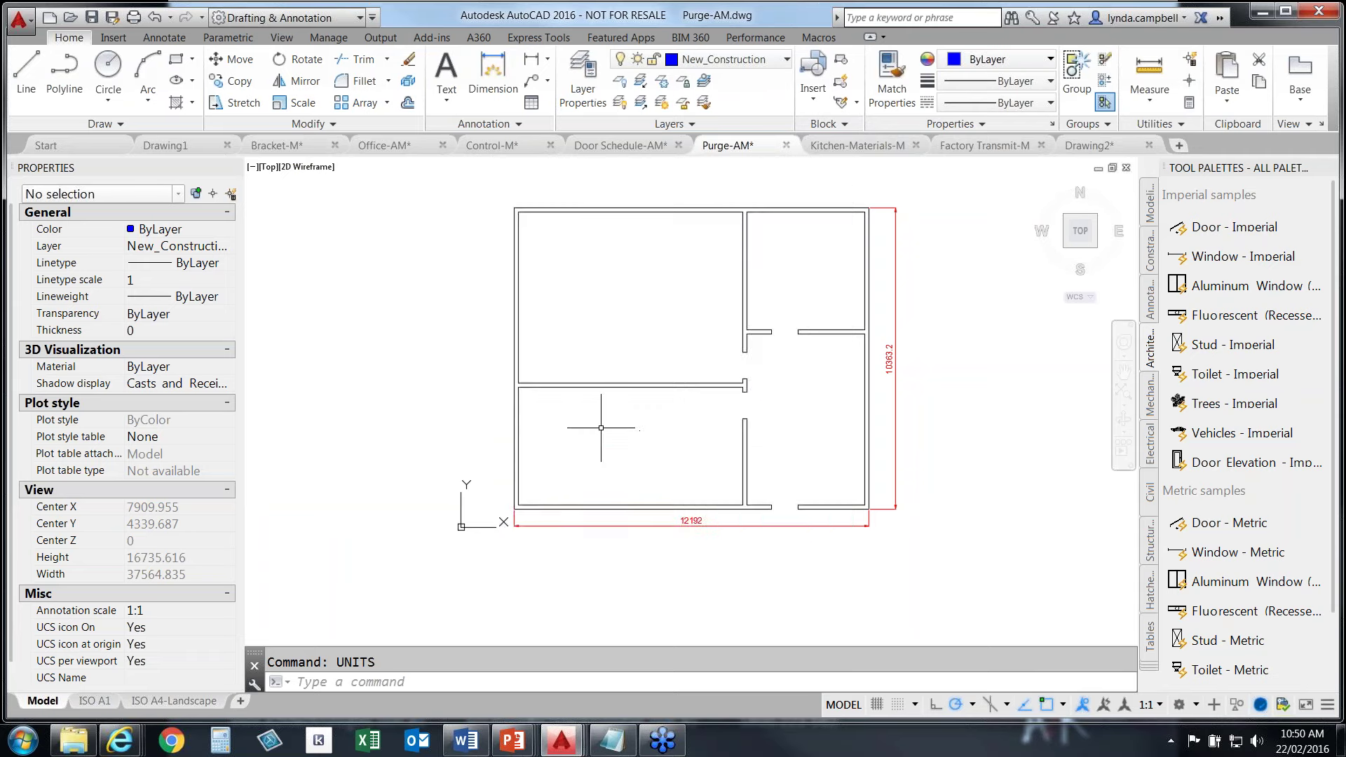
Open the command history in an enlarged window and examine the purge, layer, current layer, insertion units and precision commands run by the script
key("F2")
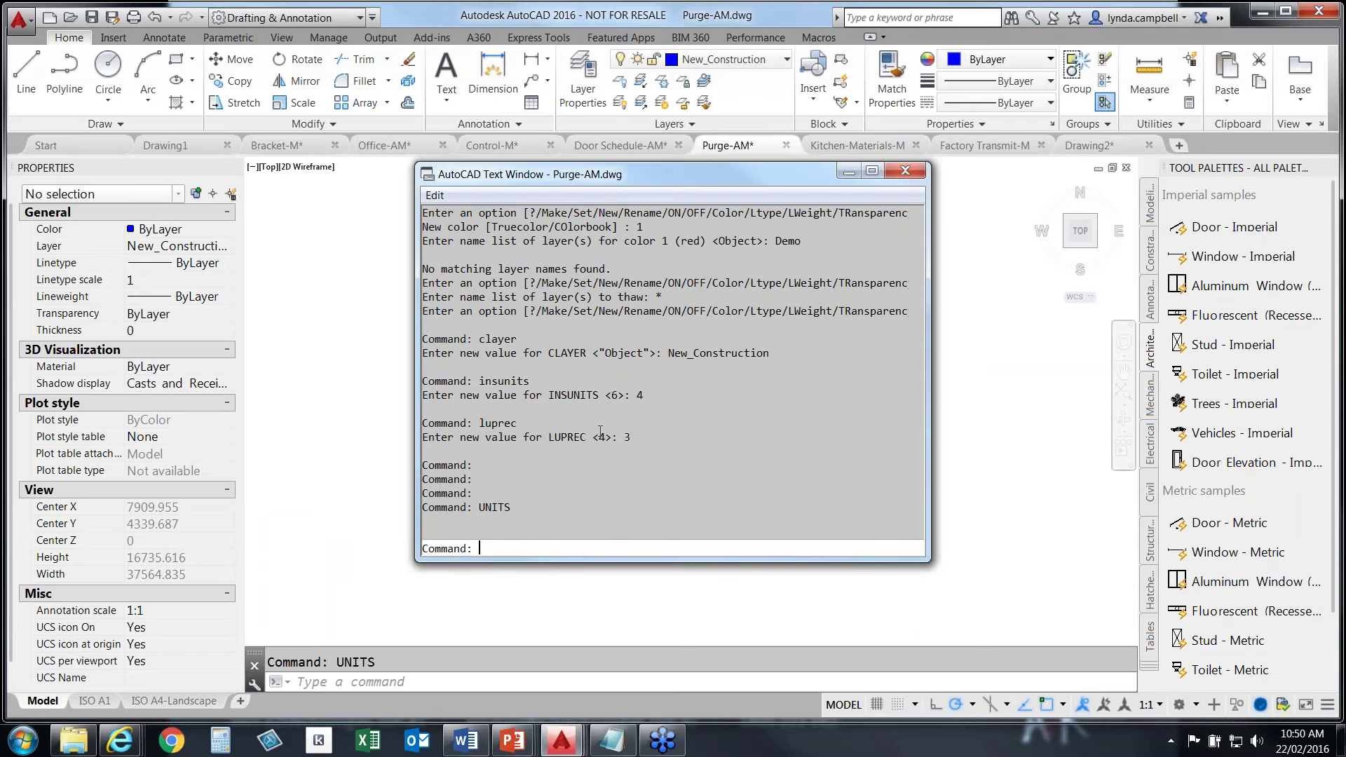
left_click_drag(656, 162, 652, 44)
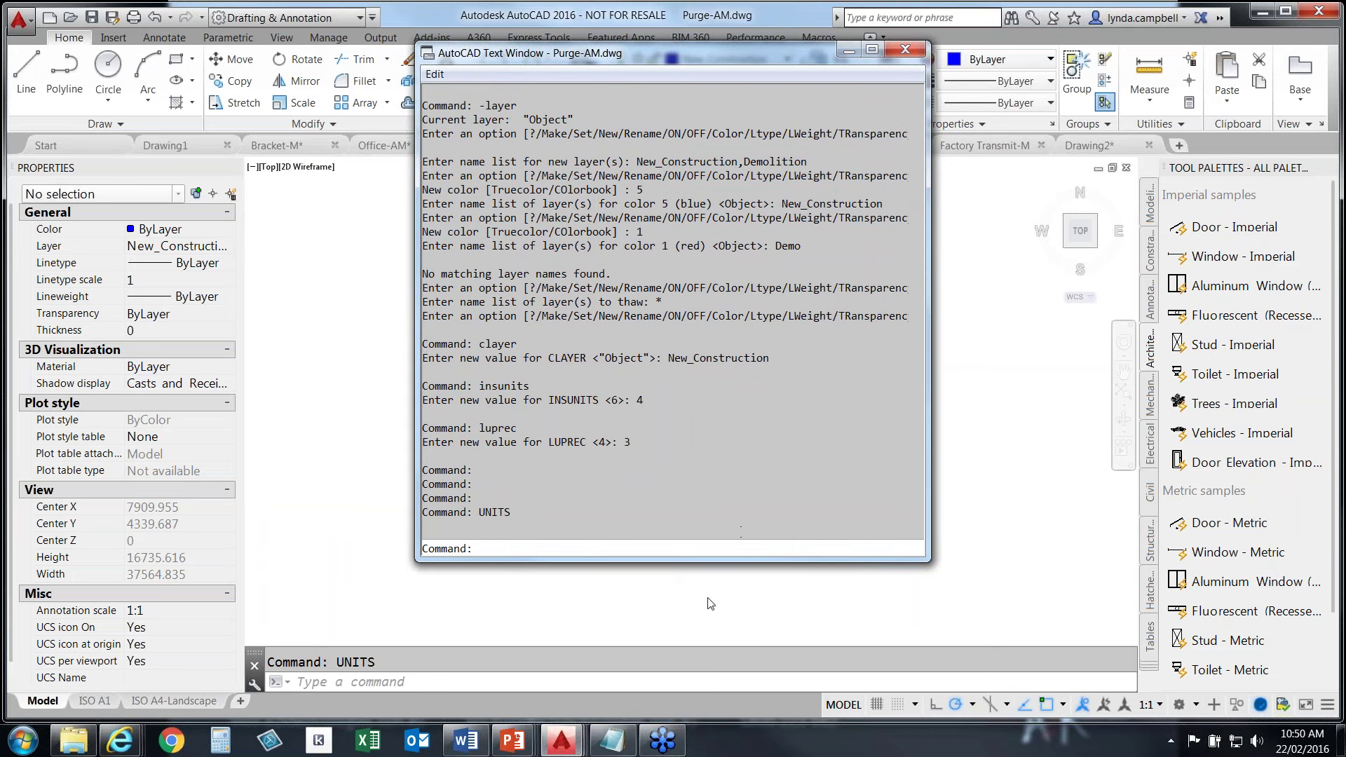
left_click_drag(683, 557, 683, 661)
scroll(781, 246, "up", 4)
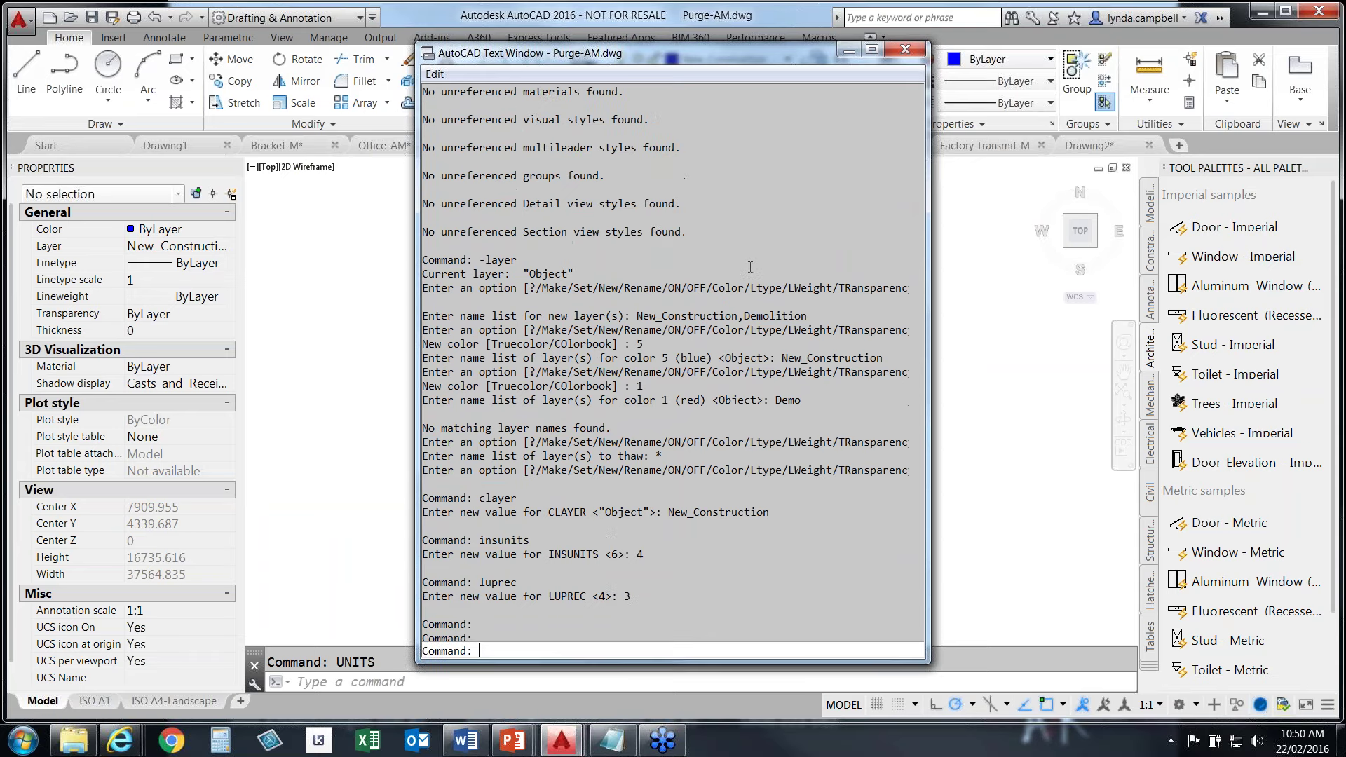
scroll(747, 267, "up", 4)
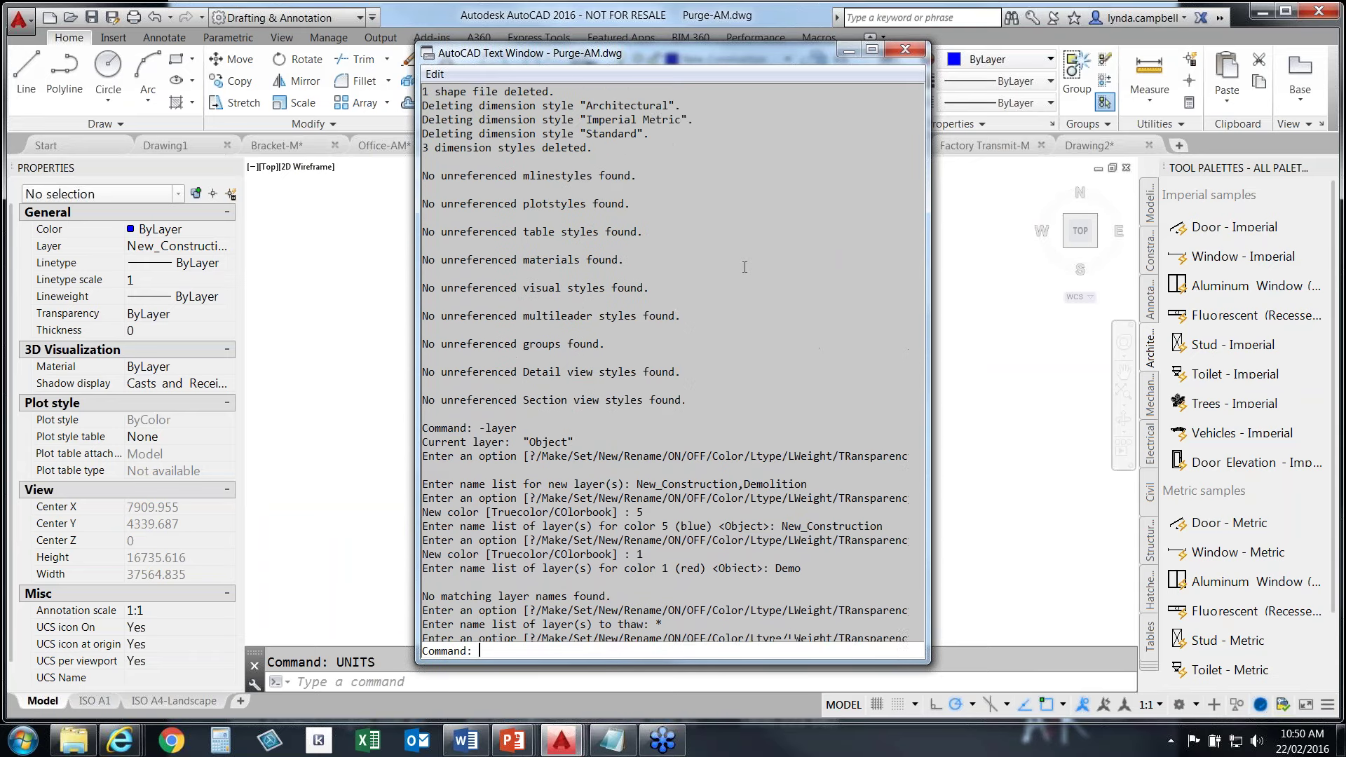
scroll(745, 267, "up", 4)
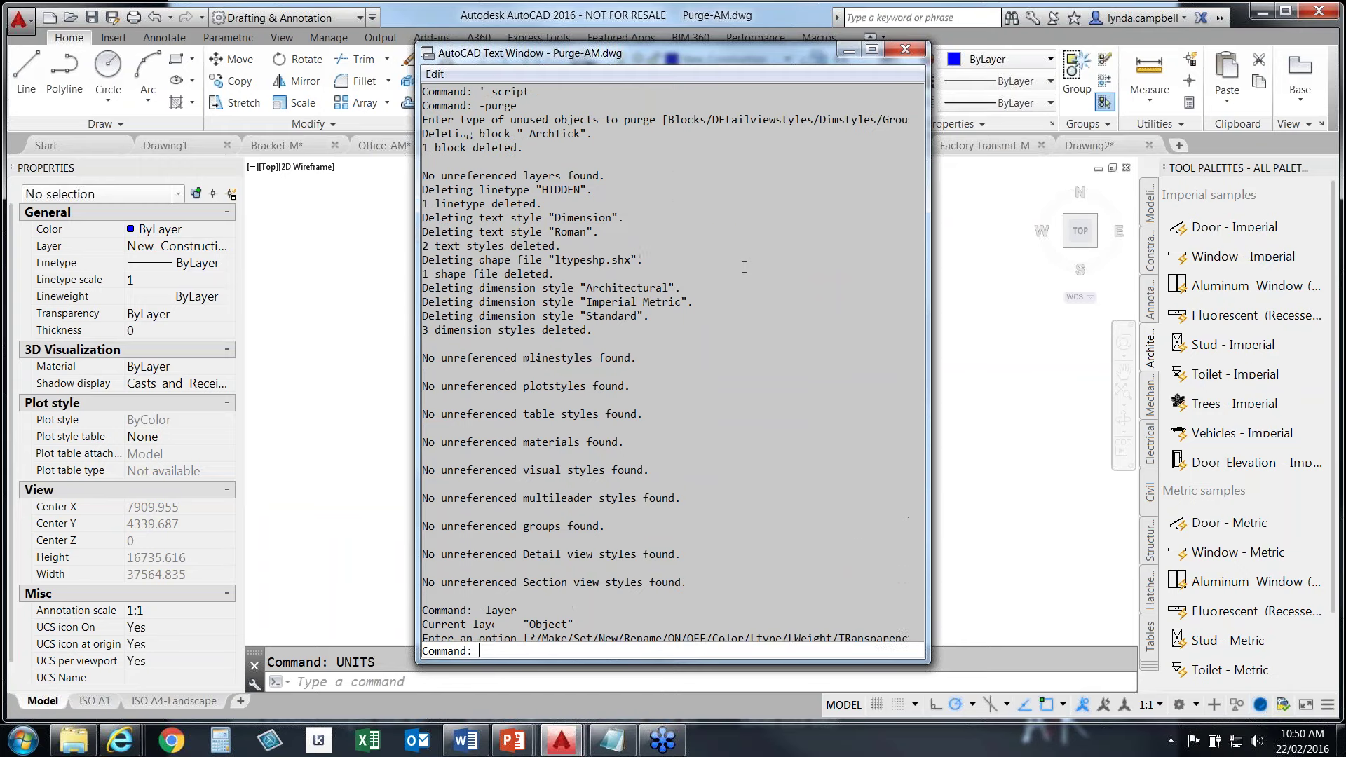
scroll(745, 267, "up", 1)
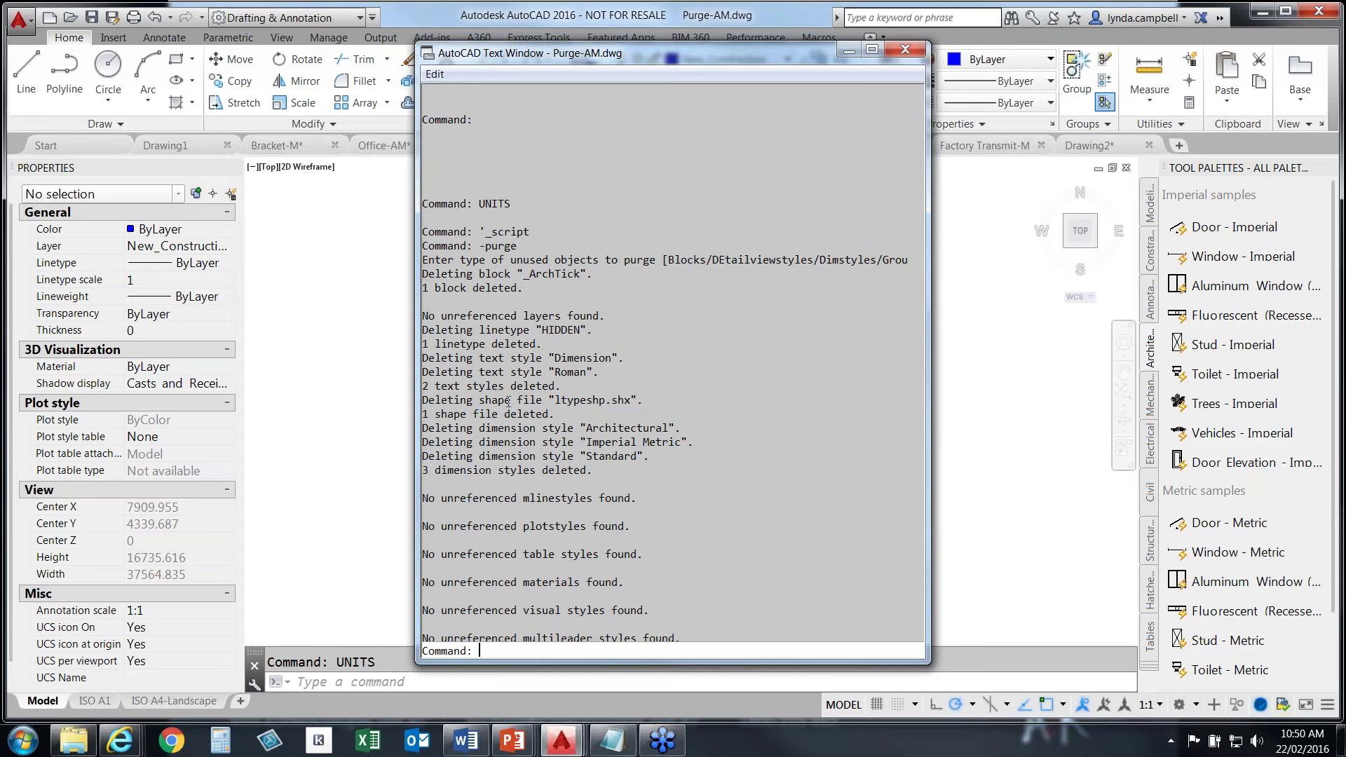
scroll(782, 440, "down", 2)
scroll(781, 441, "down", 8)
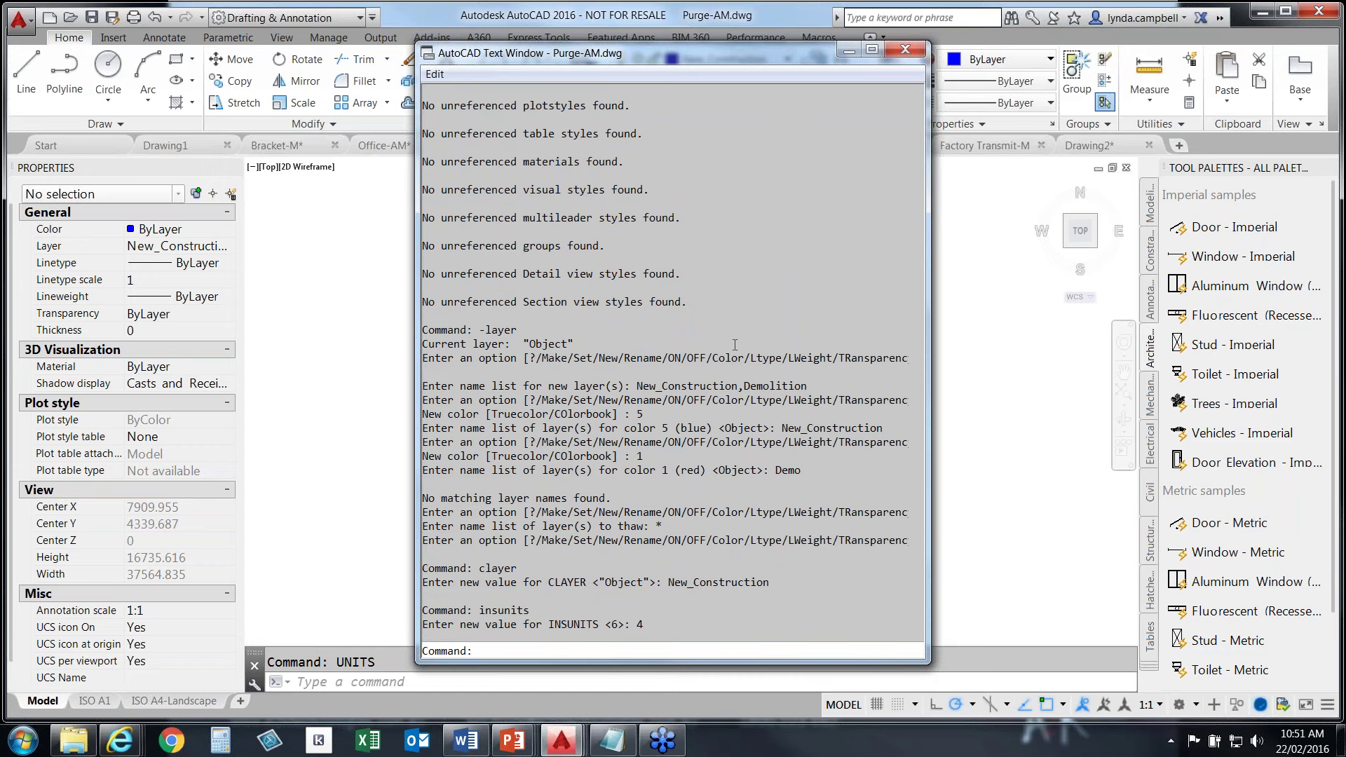
scroll(735, 344, "down", 3)
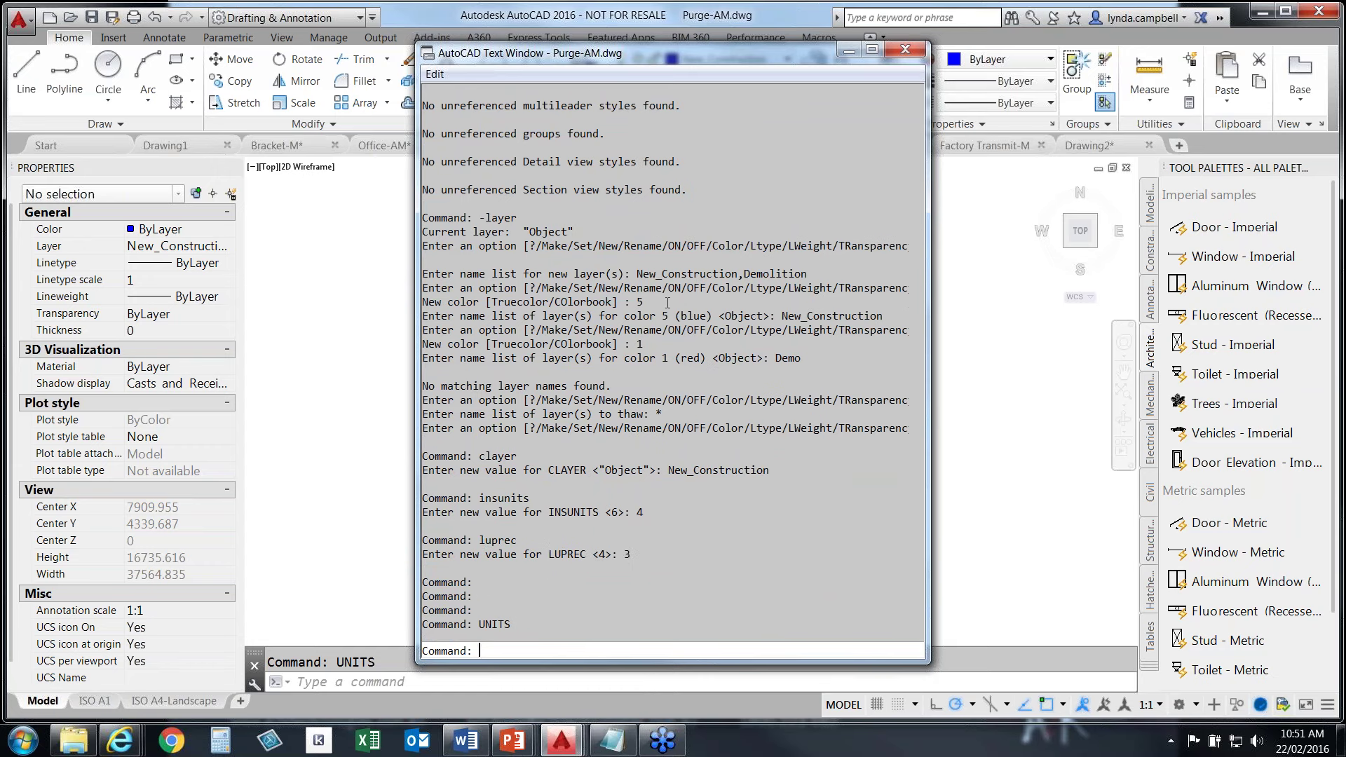
Close the command history and review the commands in the Sample-M.scr script file in Notepad
scroll(689, 343, "down", 1)
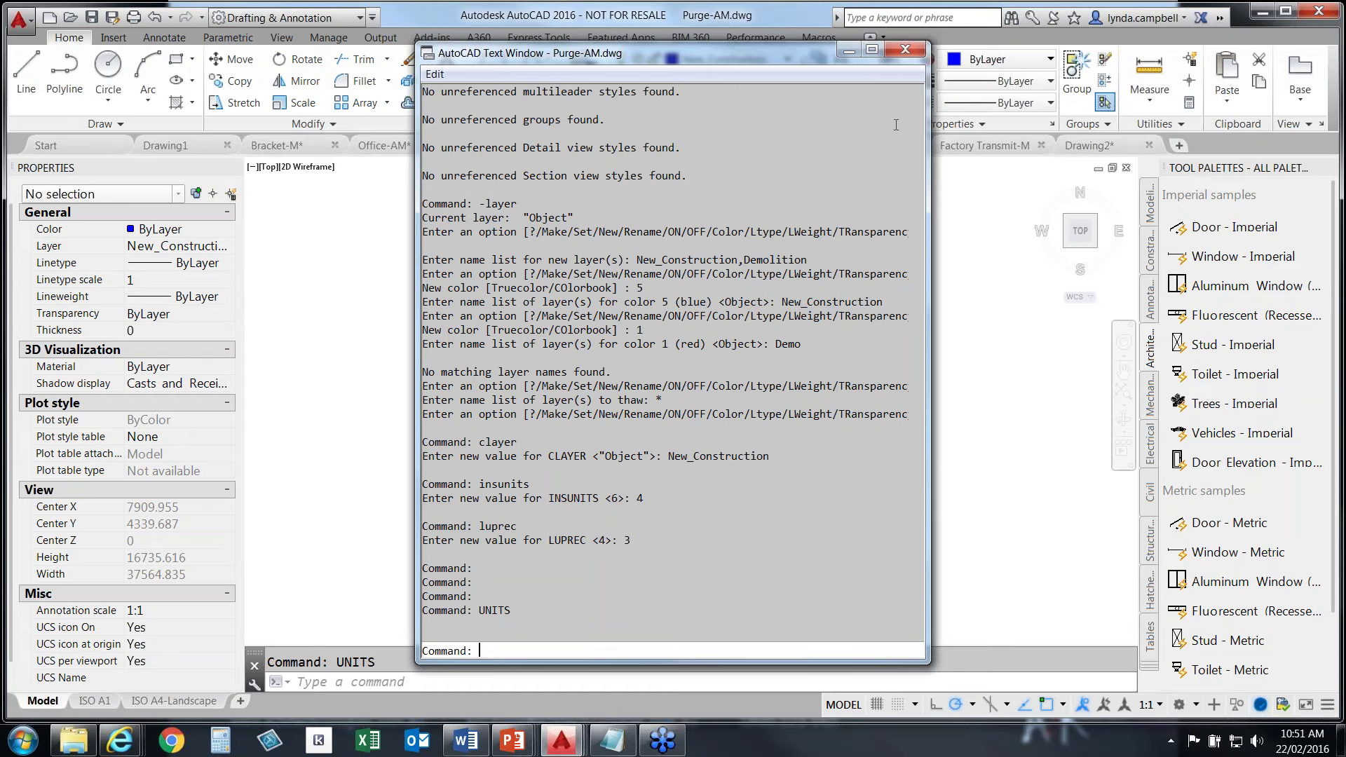
left_click(907, 49)
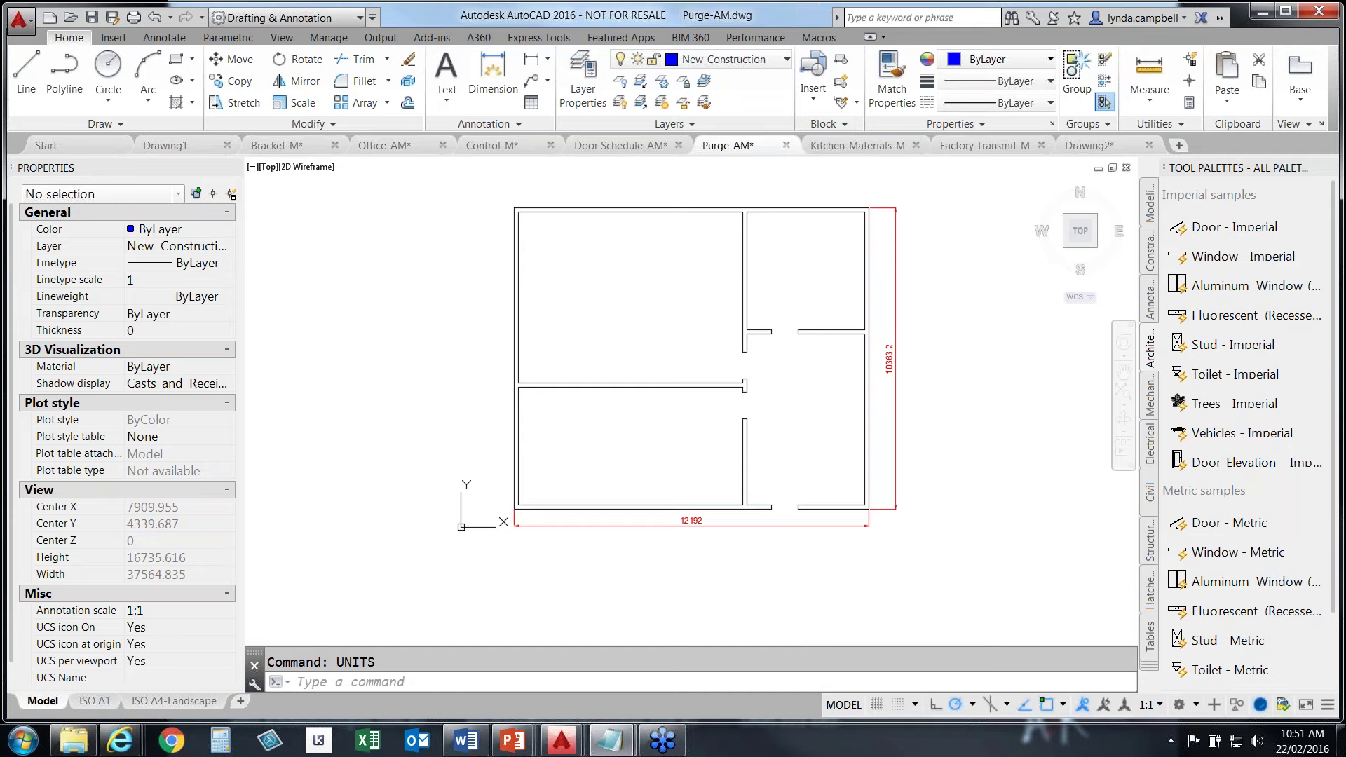
mouse_move(1345, 126)
left_mouse_down()
mouse_move(1037, 131)
mouse_move(732, 171)
mouse_move(718, 194)
left_mouse_up()
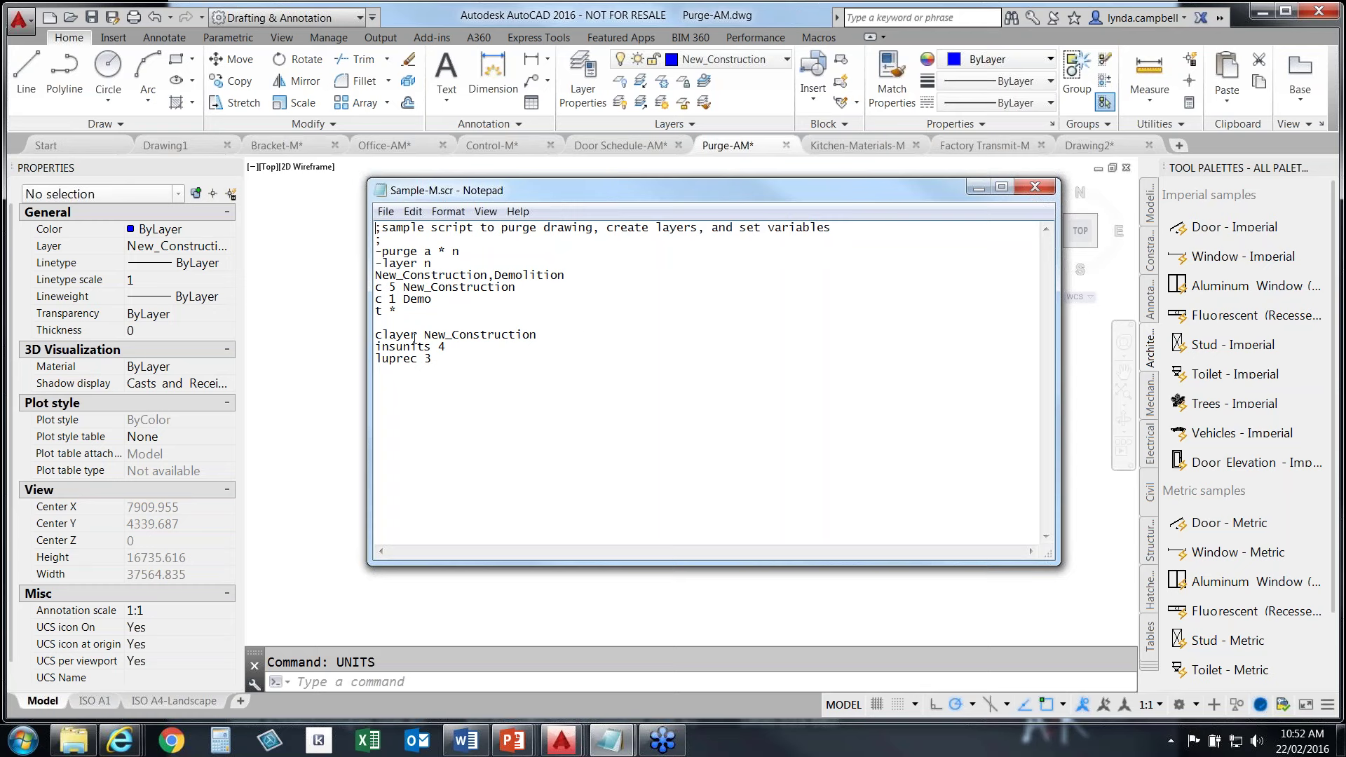
left_click(1036, 188)
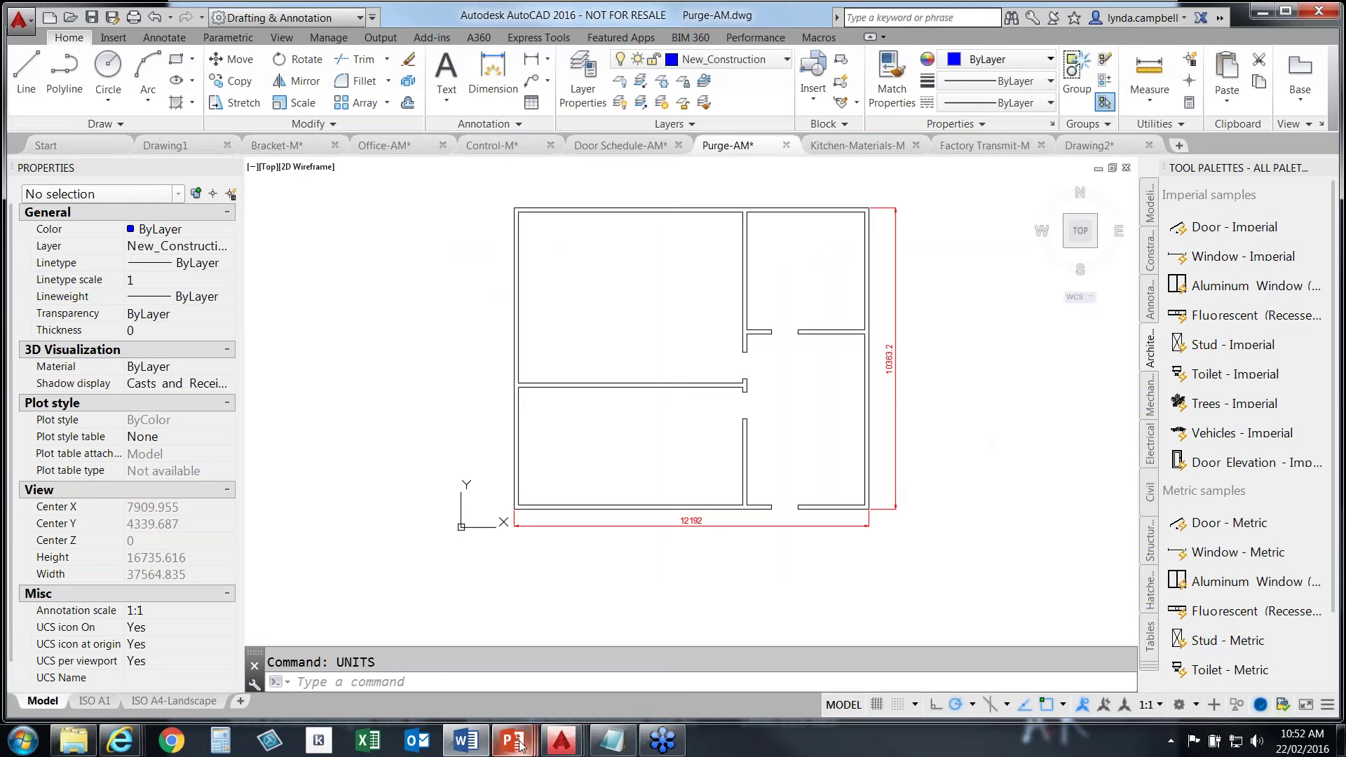
Switch to the PowerPoint slide show and advance to the Collaboration slide
mouse_move(523, 745)
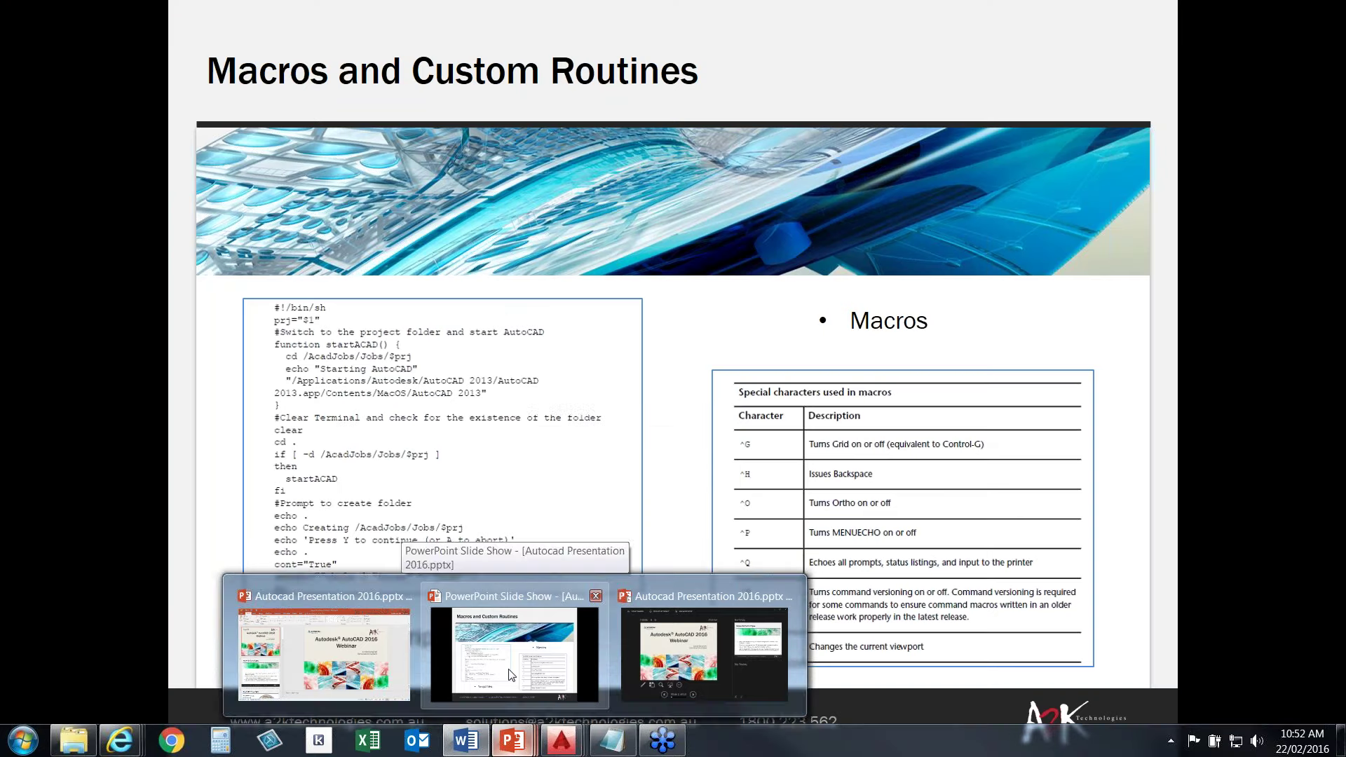
left_click(511, 675)
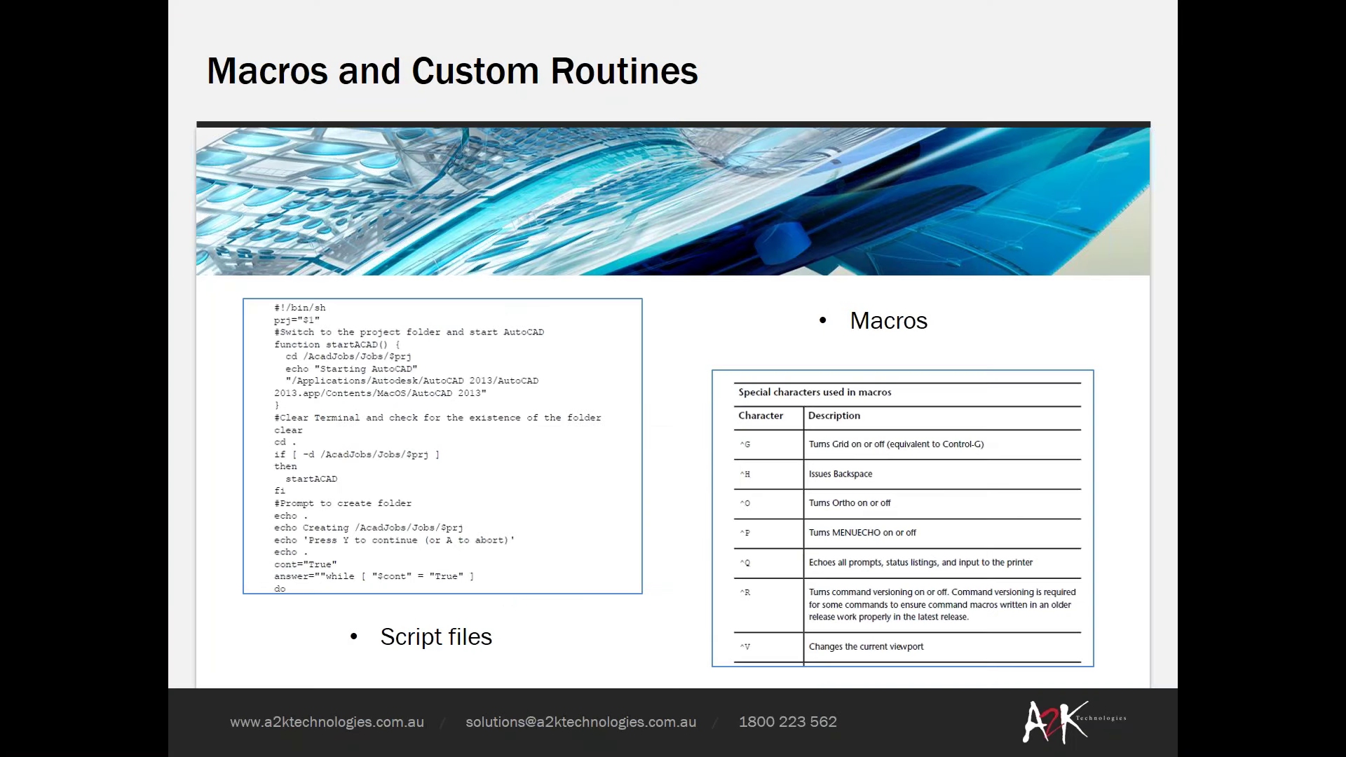
key("Right")
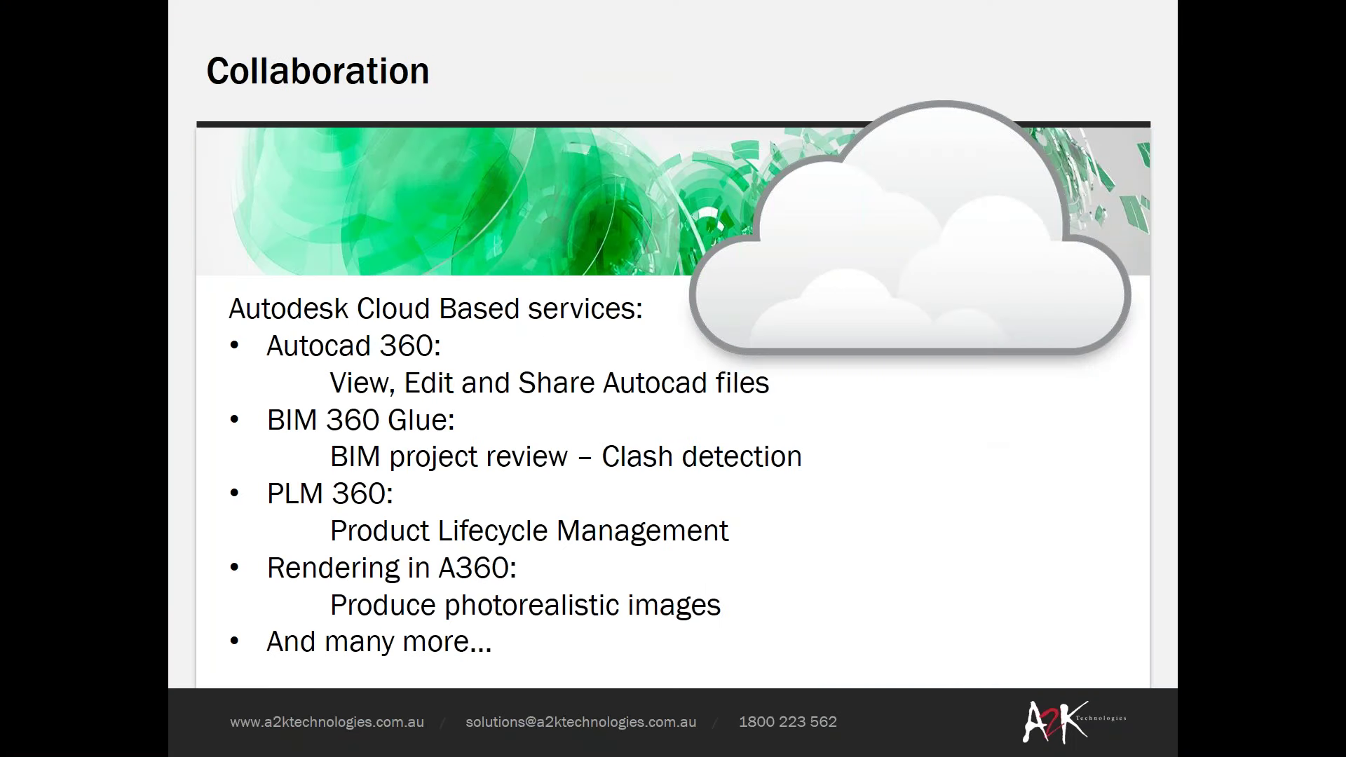
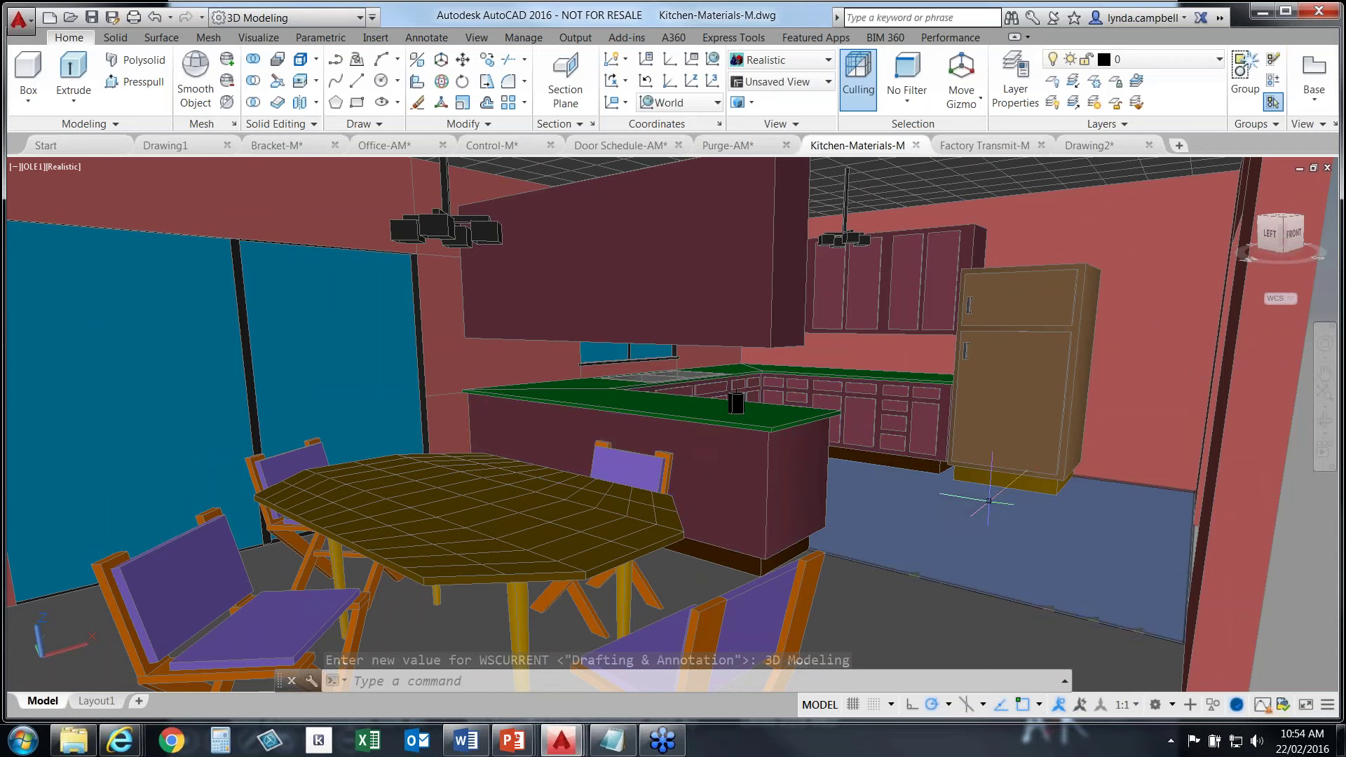
Check the A360 account options available from the Kitchen-Materials-M drawing
mouse_move(1001, 499)
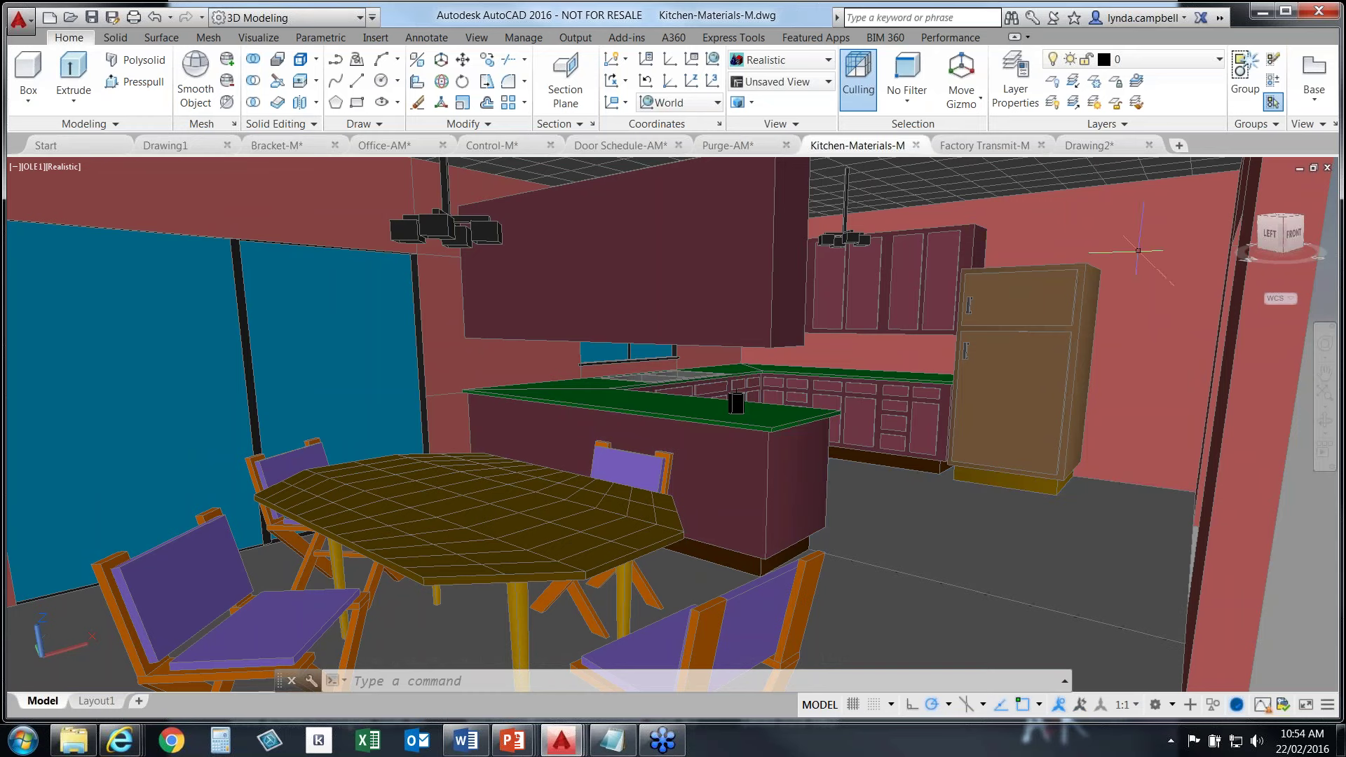
left_click(1138, 23)
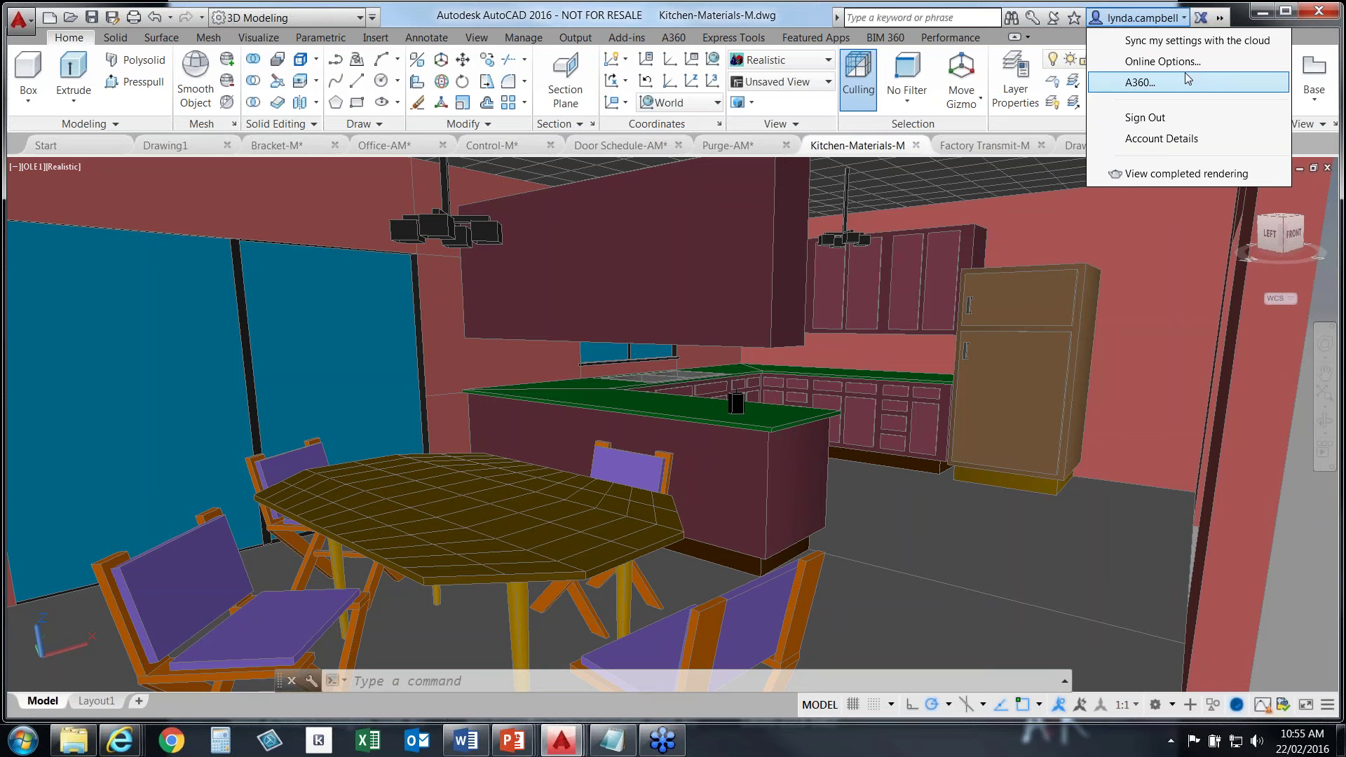
left_click(1006, 540)
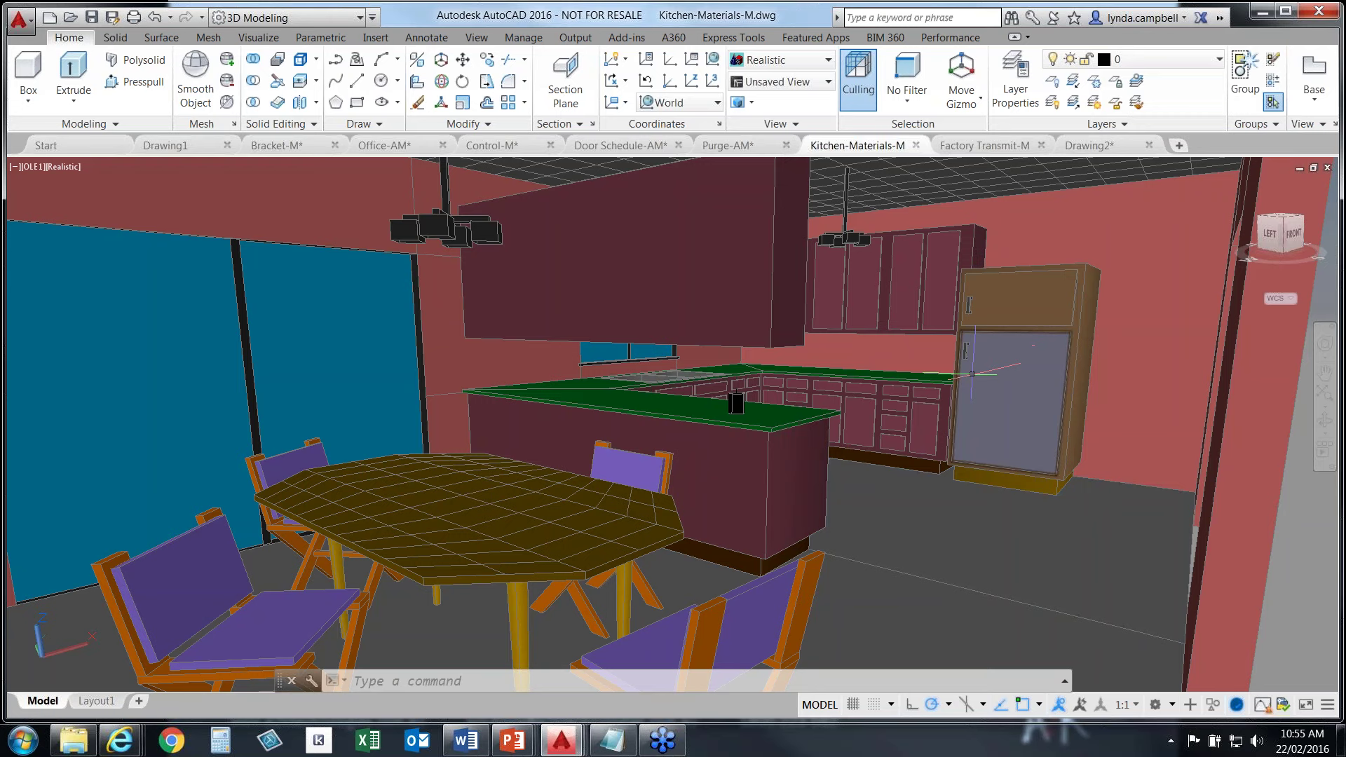
Start an A360 cloud rendering of the current view of the kitchen model
left_click(265, 38)
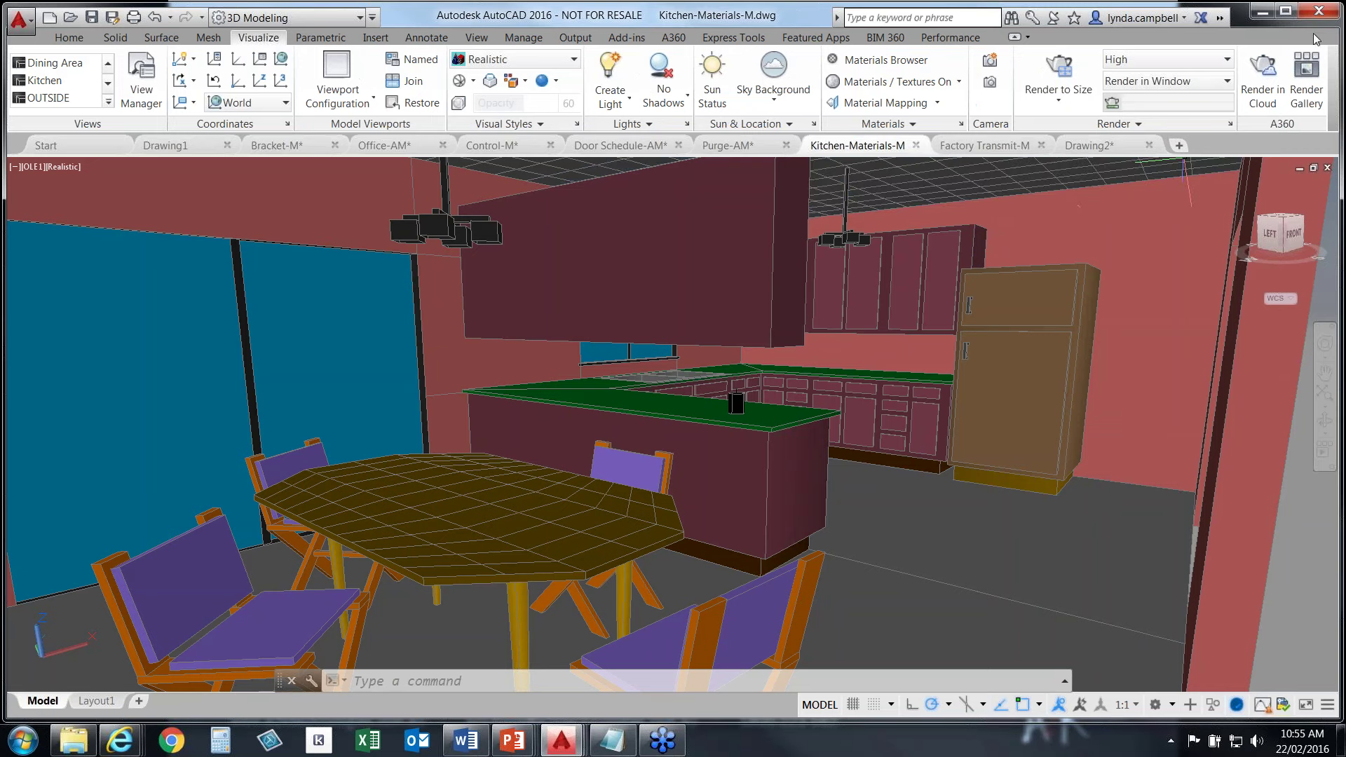
left_click(1270, 93)
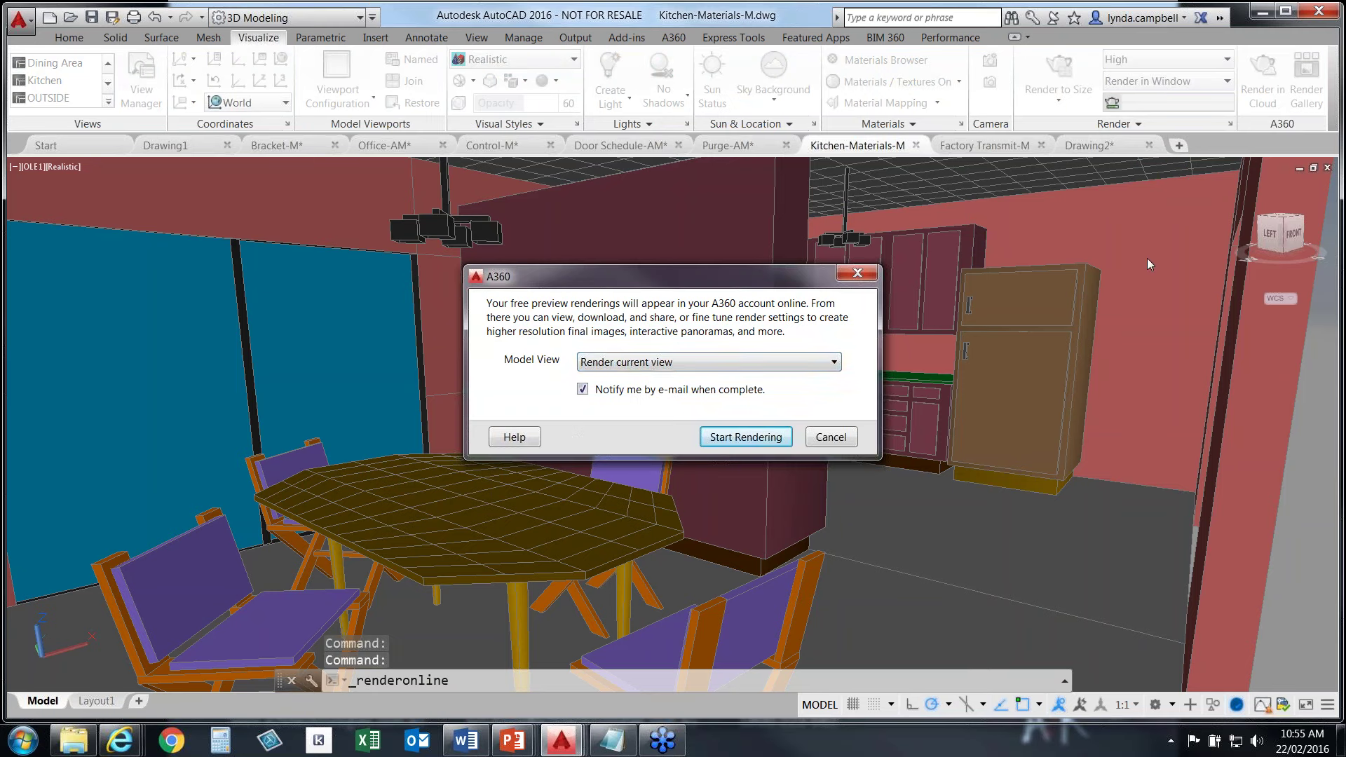
left_click(654, 362)
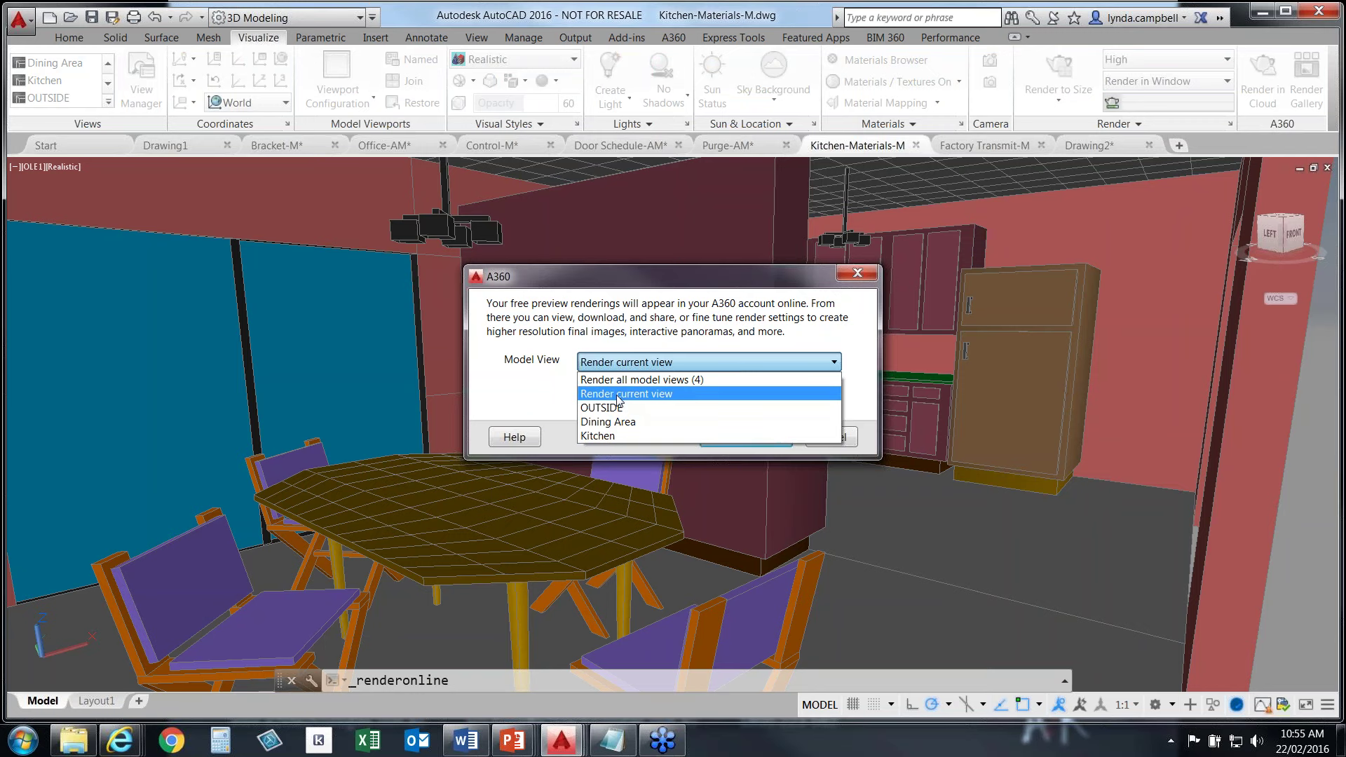
left_click(633, 363)
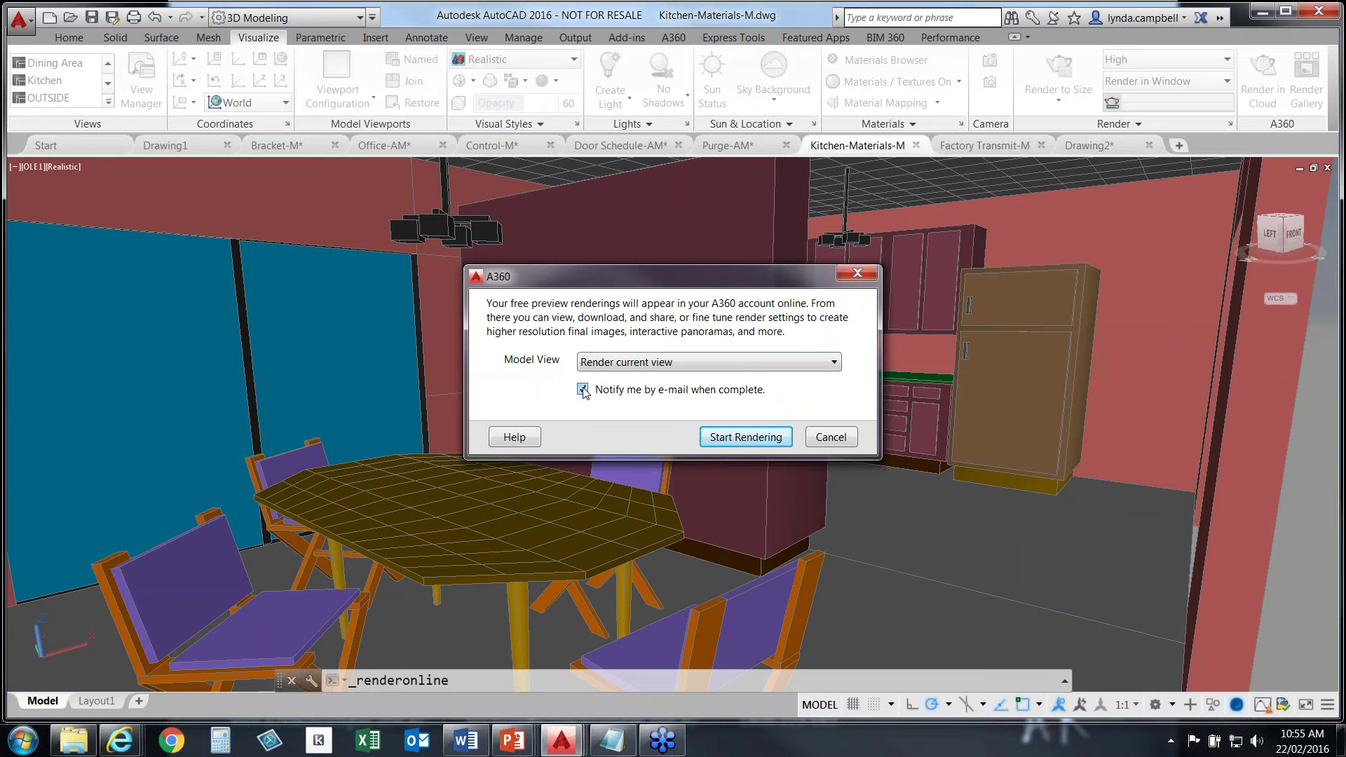
left_click(670, 394)
left_click(754, 439)
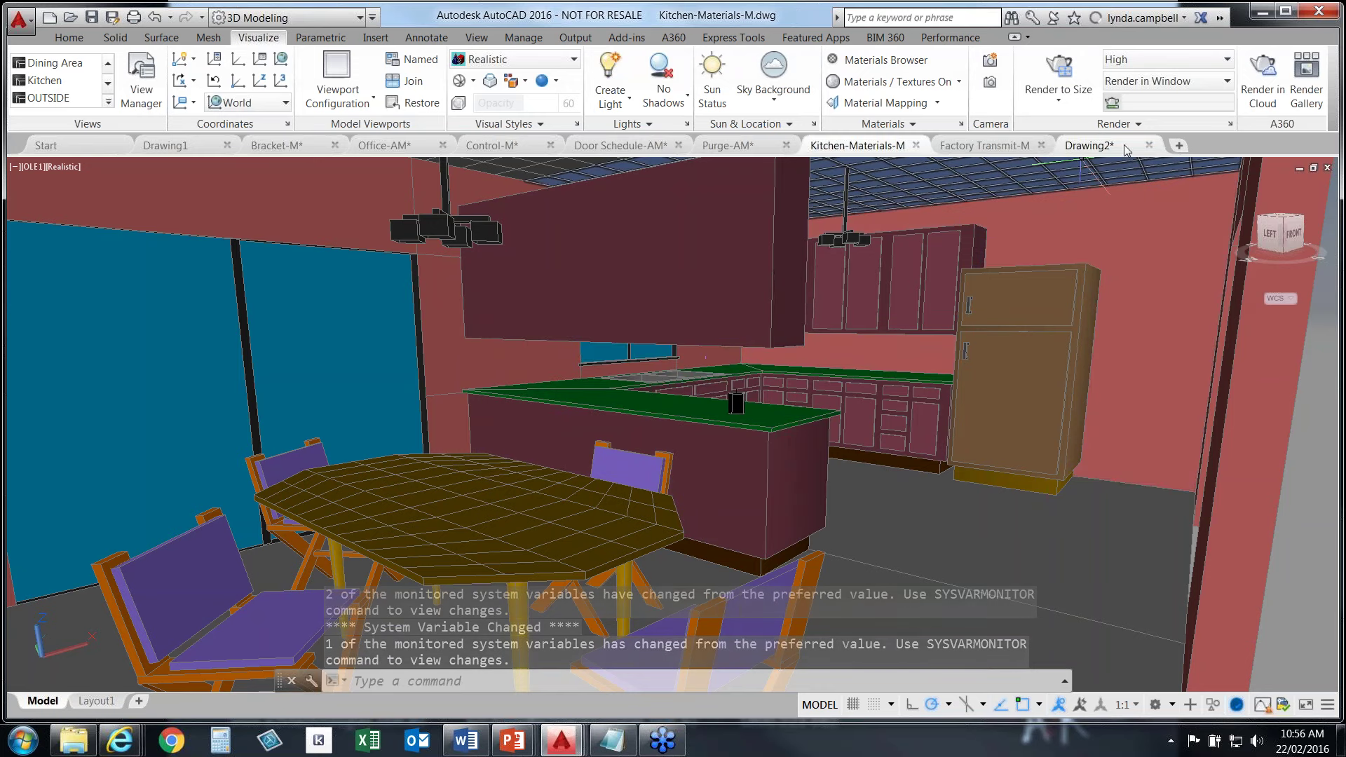
Check the cloud rendering's status and examine the Kitchen-Materials-M rendering on the My Renderings page in Internet Explorer
left_click(1127, 20)
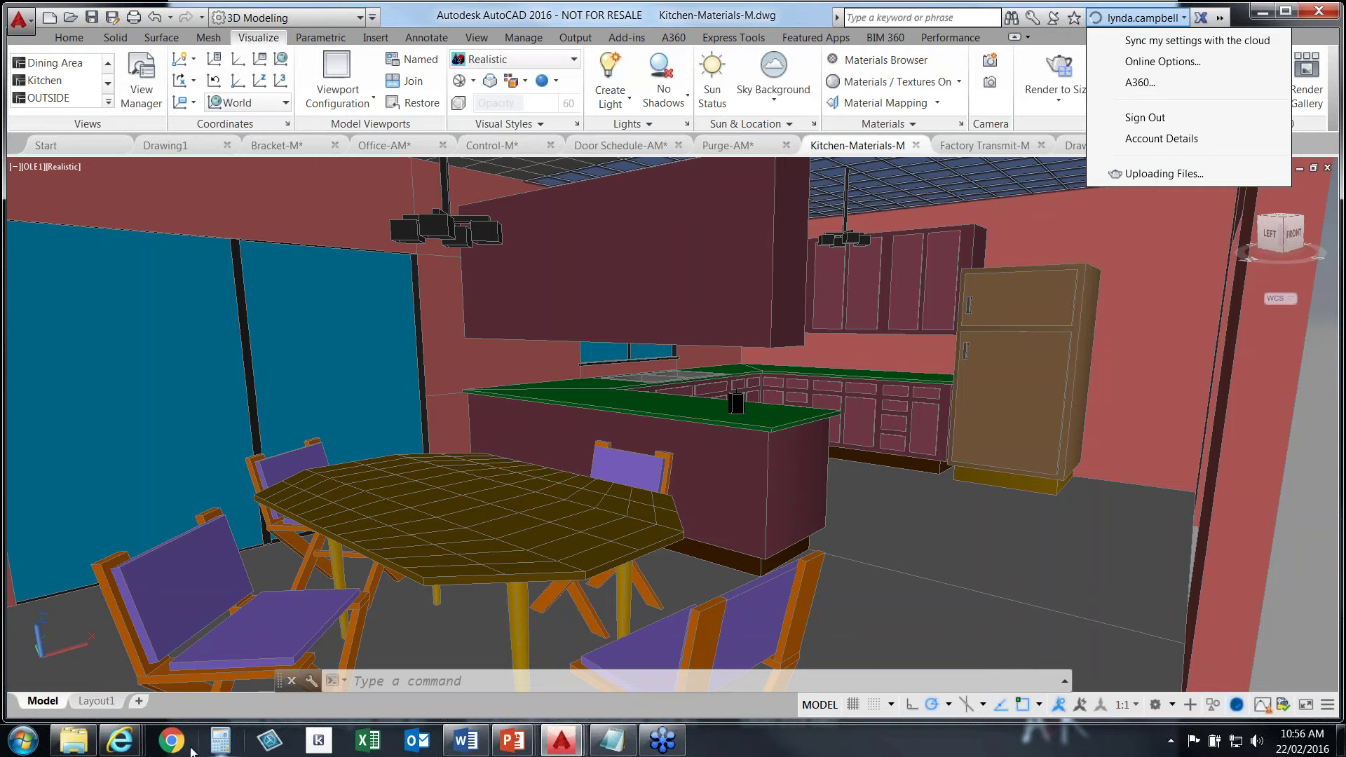
left_click(121, 741)
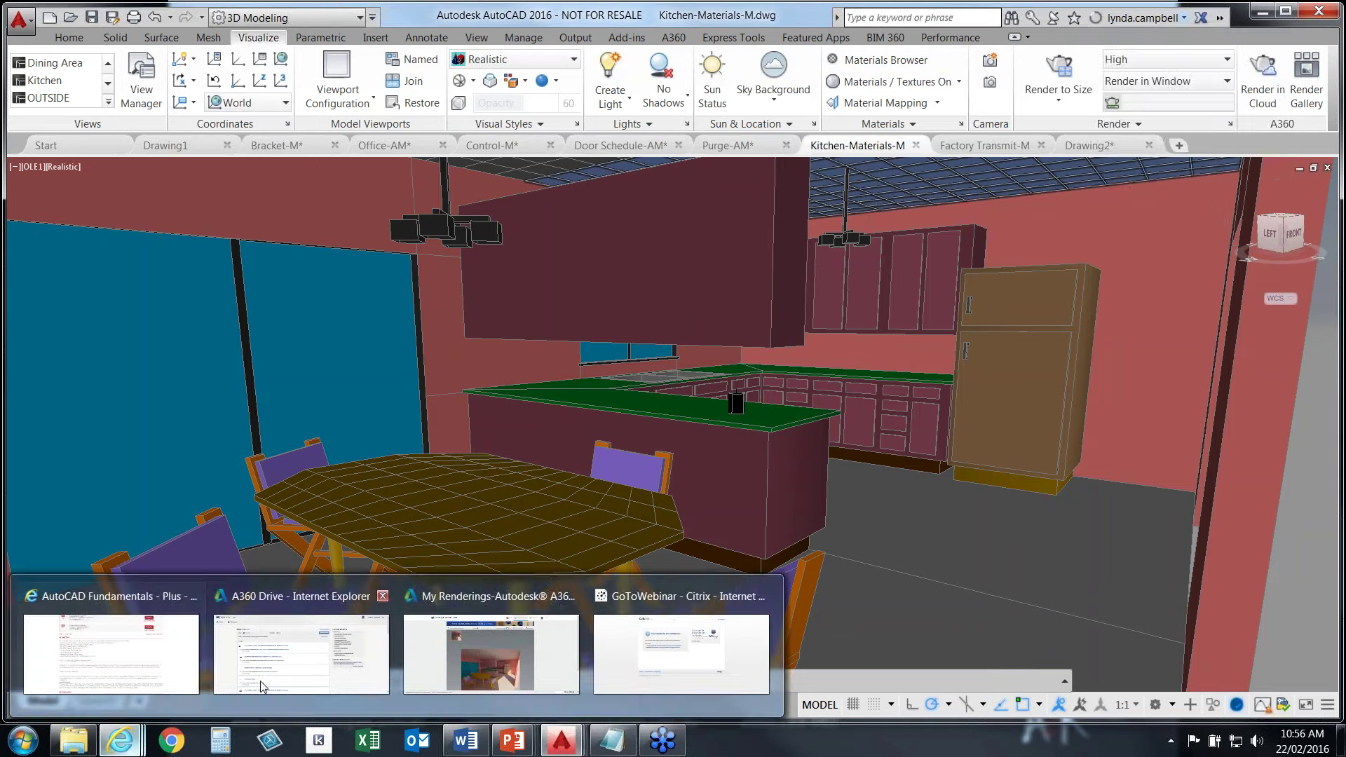
left_click(527, 642)
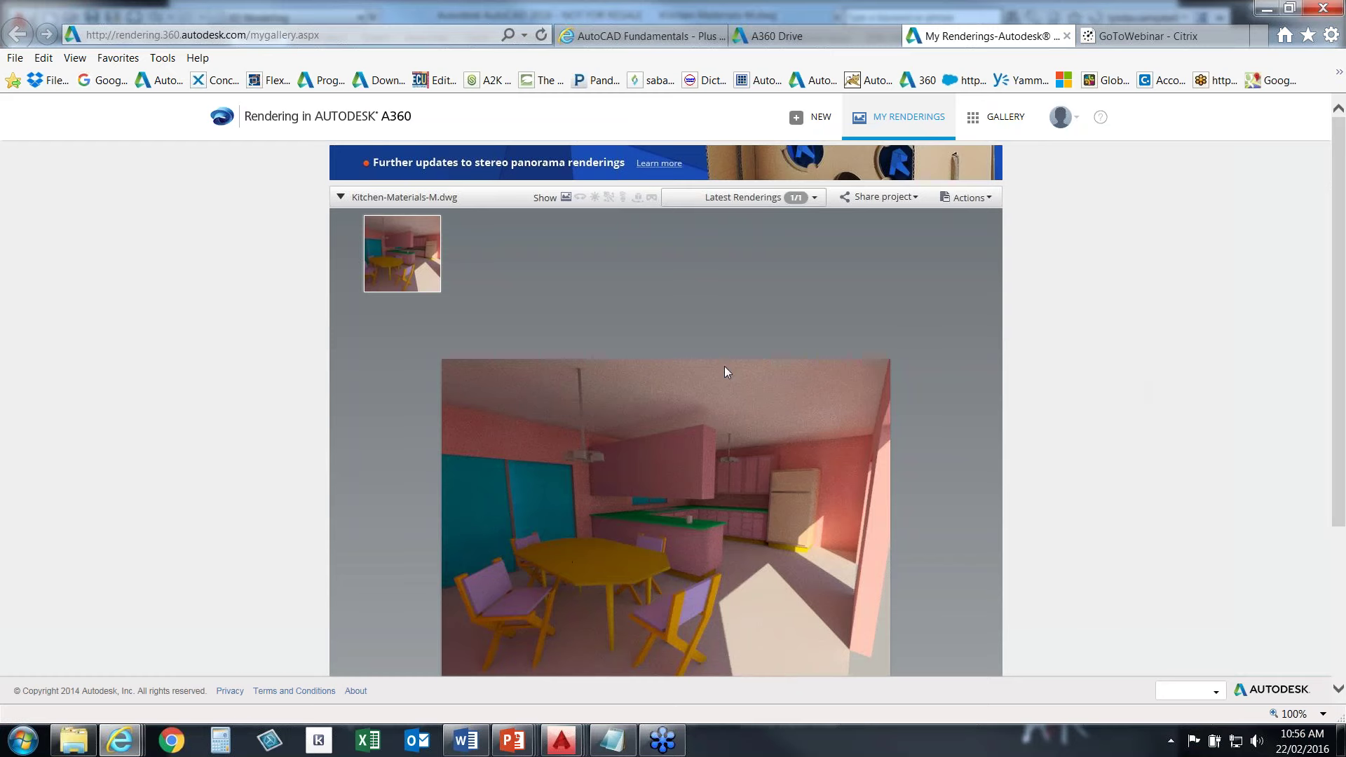
scroll(1054, 453, "down", 2)
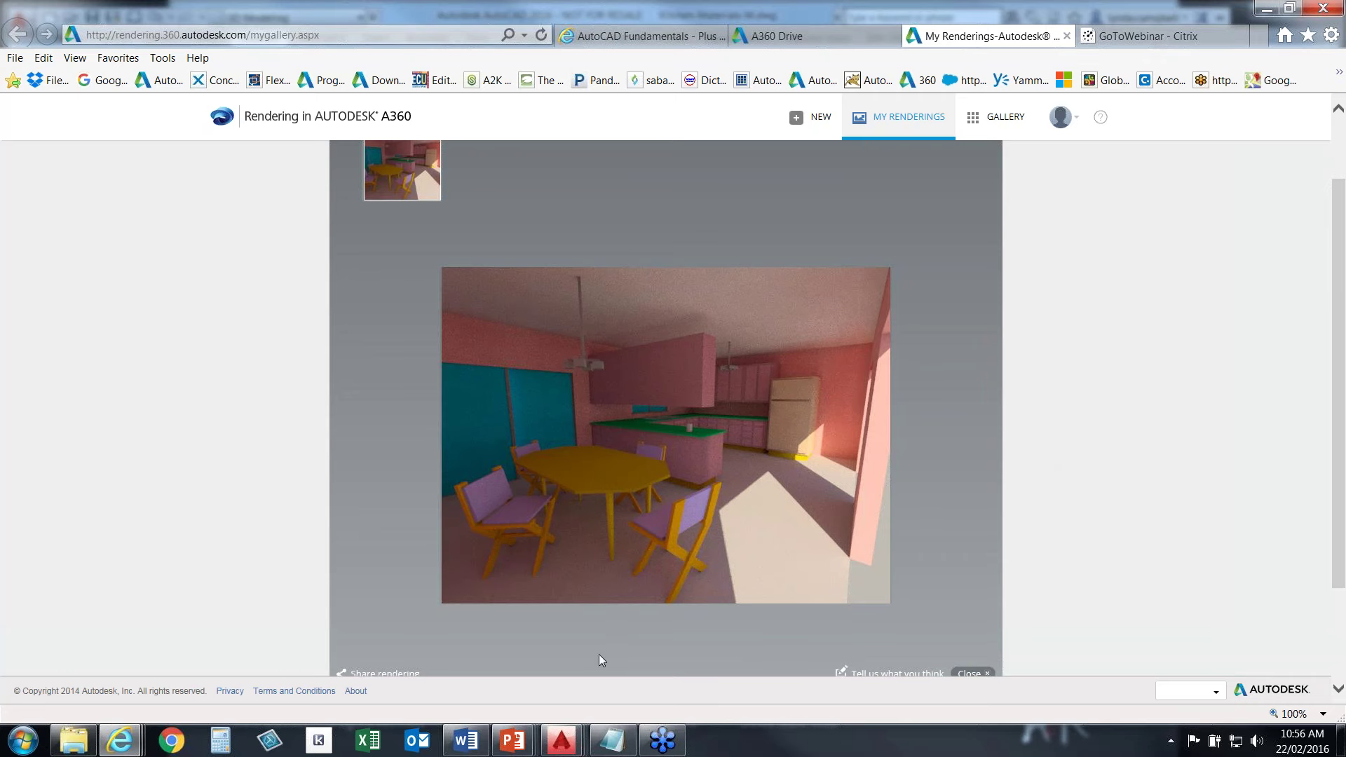
Return to the Kitchen-Materials-M drawing in AutoCAD and open the A360 Drive home page in the browser from there
left_click(564, 745)
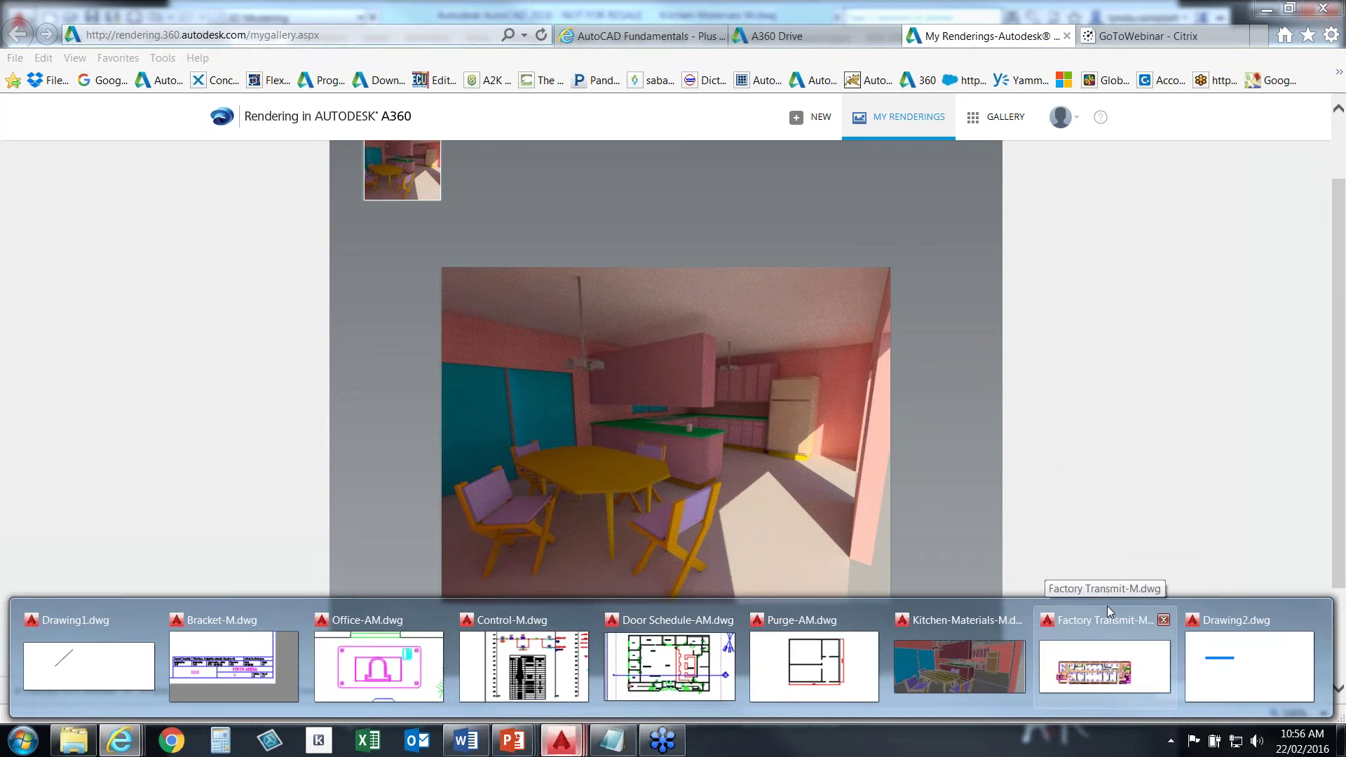
left_click(988, 675)
key("Escape")
key("Escape")
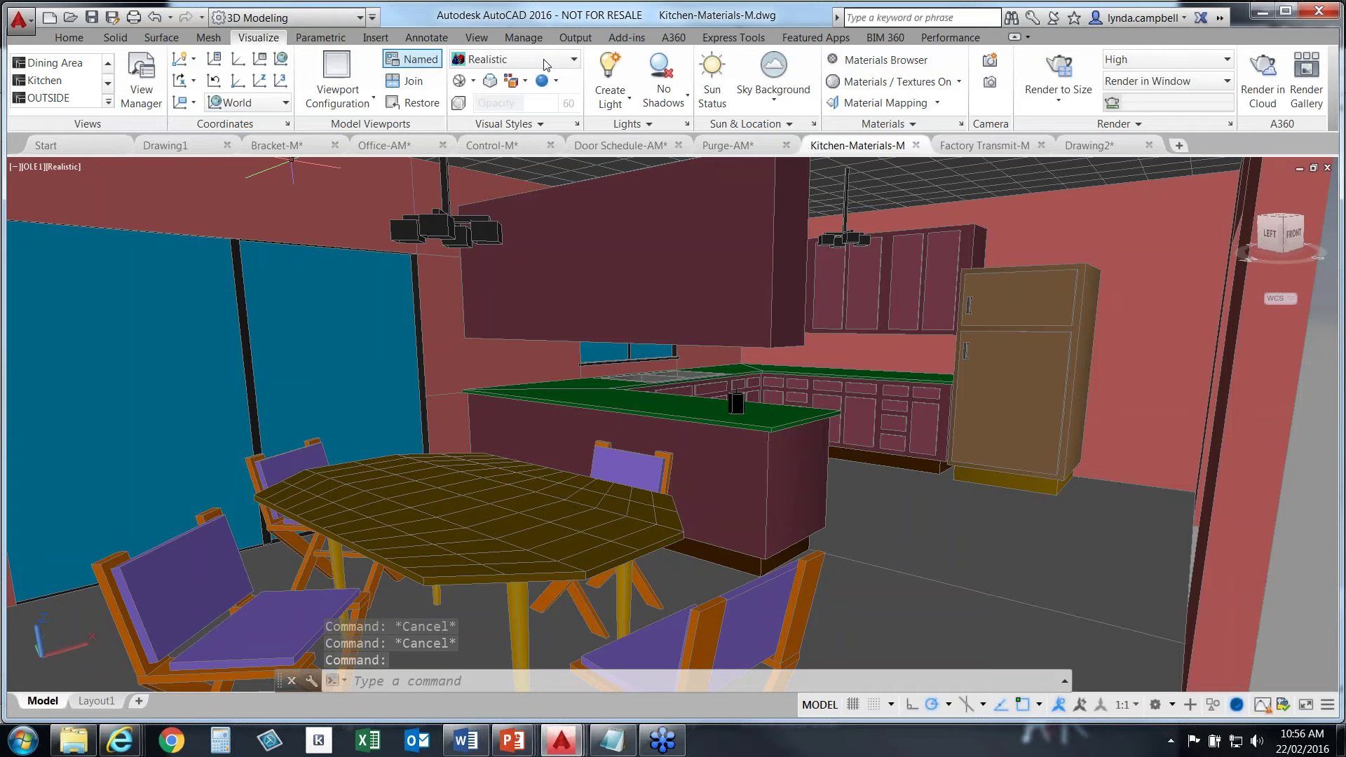
left_click(675, 37)
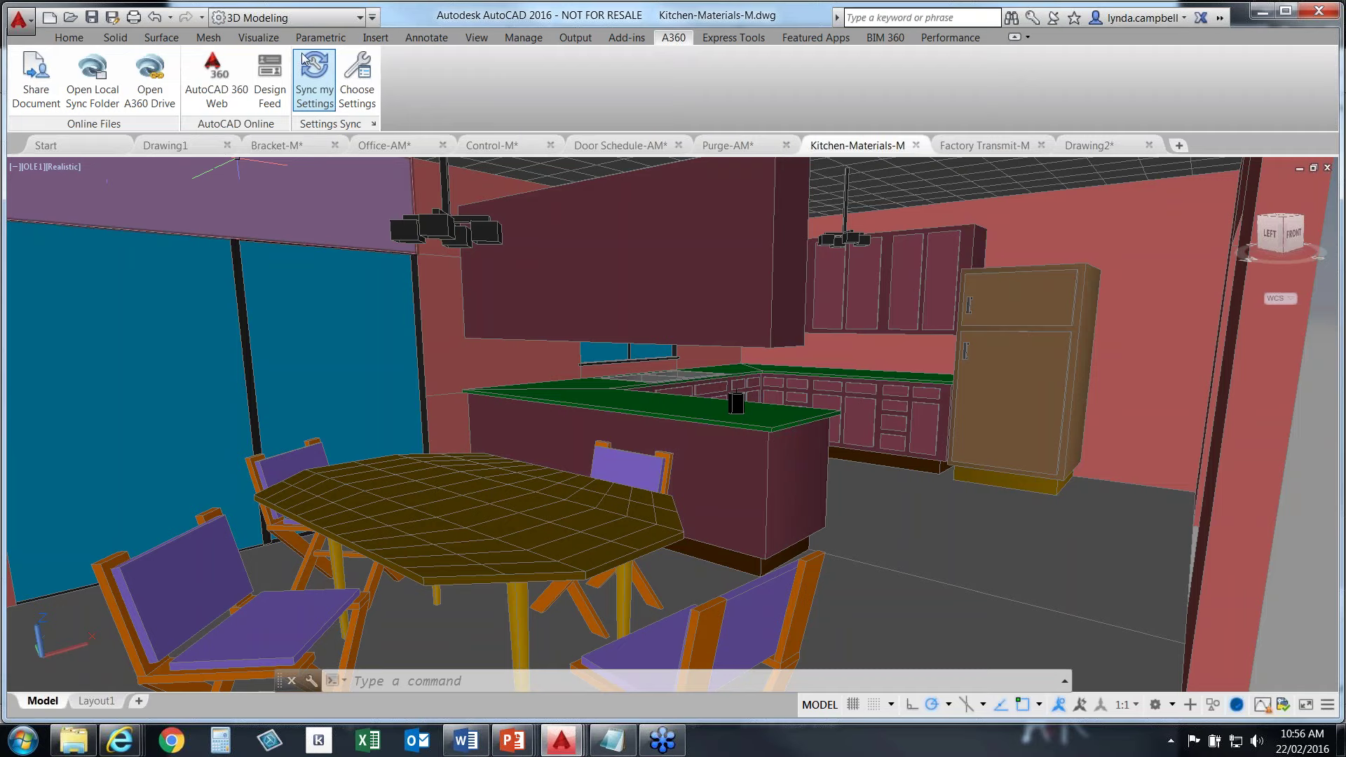
left_click(149, 102)
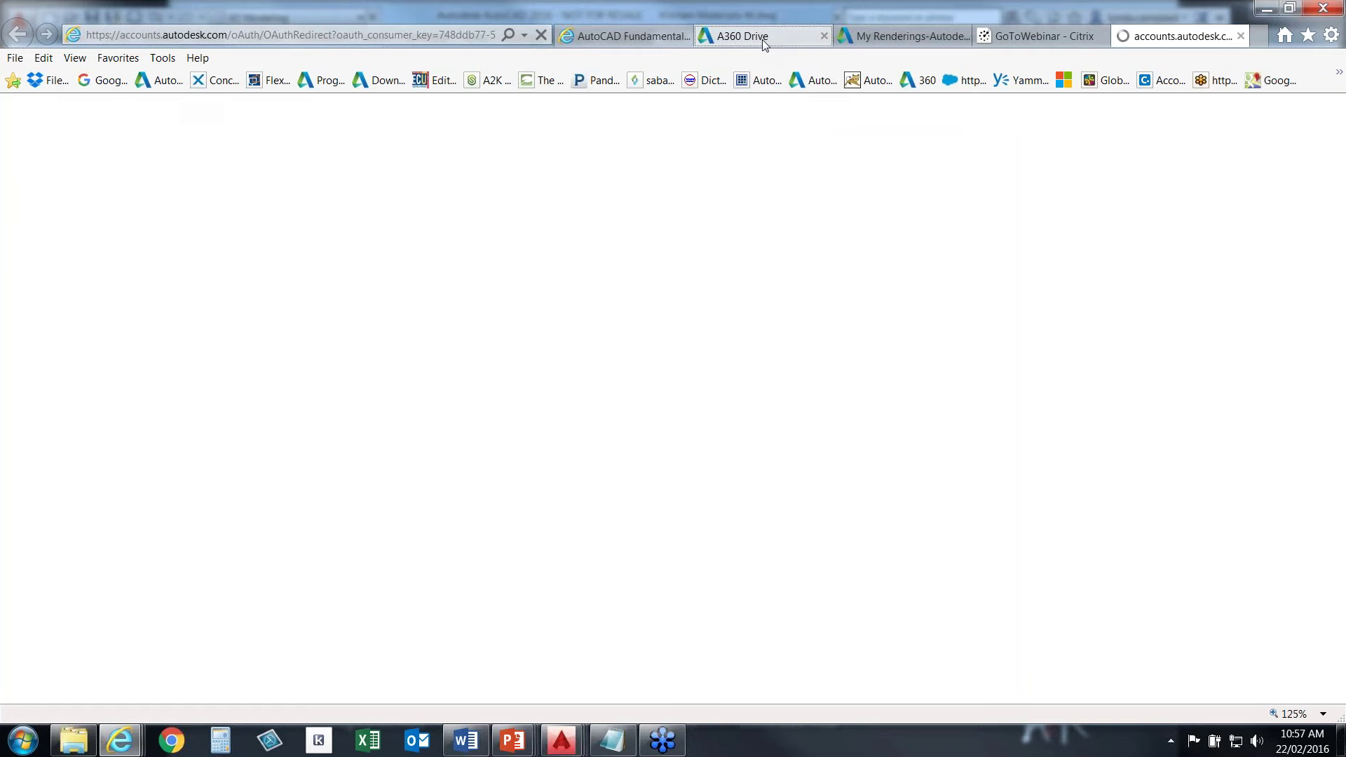
left_click(763, 41)
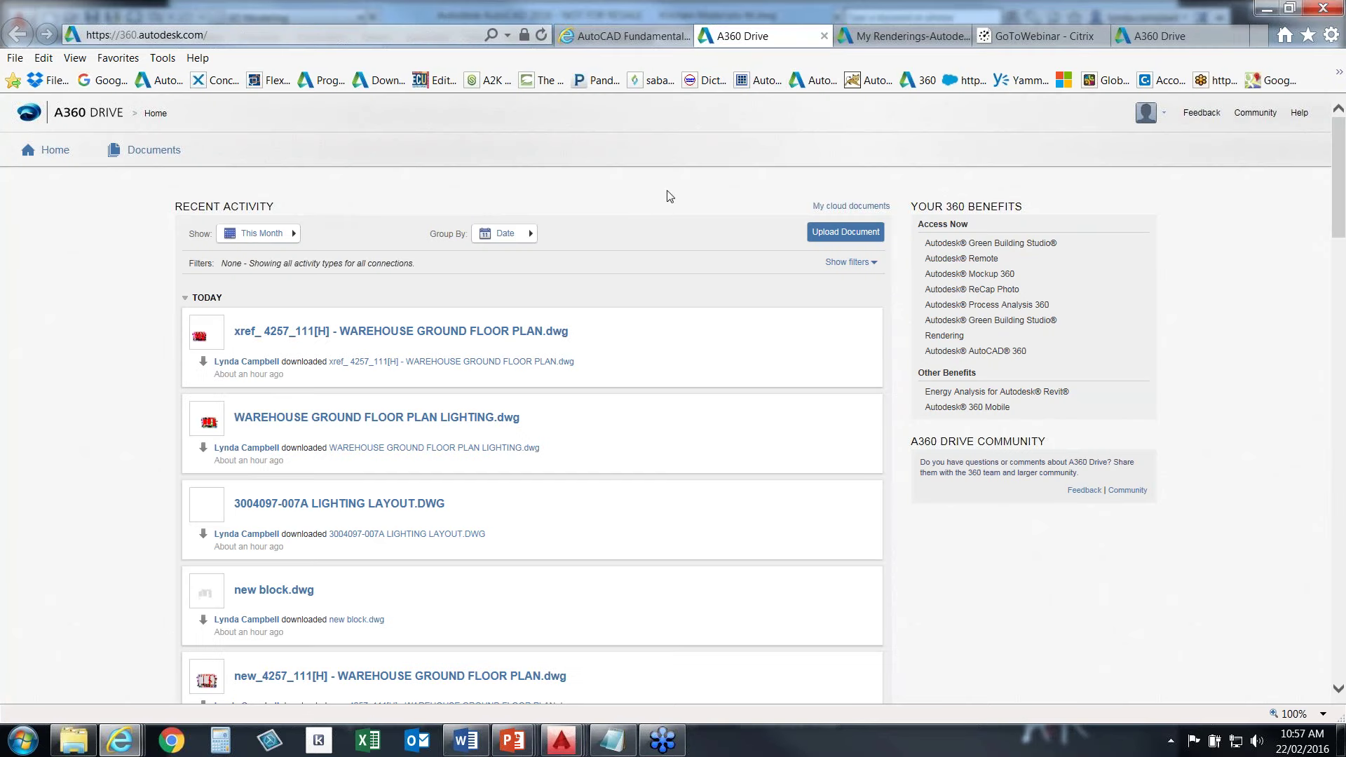
Upload Attributes-AM.dwg and Drawing1.dwg from the 2016 workshop folder to A360 Drive
left_click(845, 236)
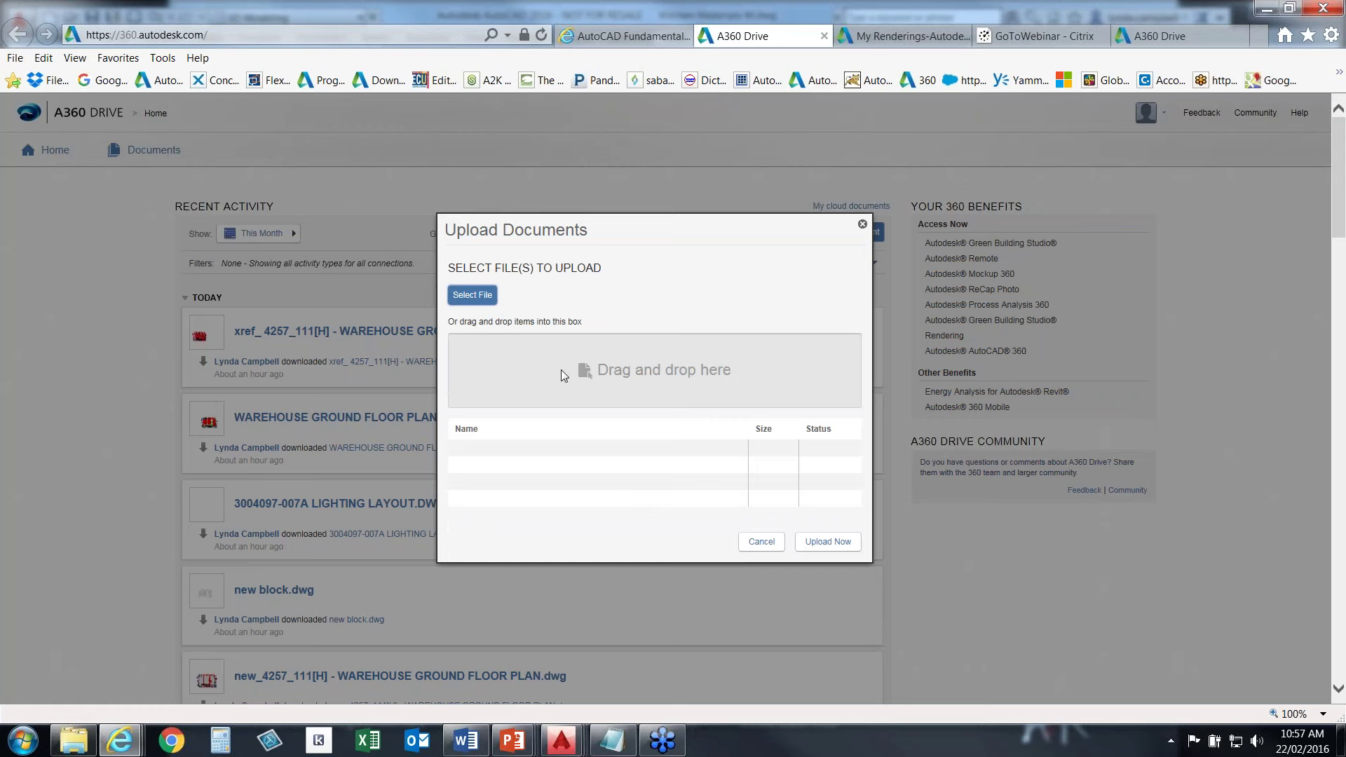
left_click(472, 296)
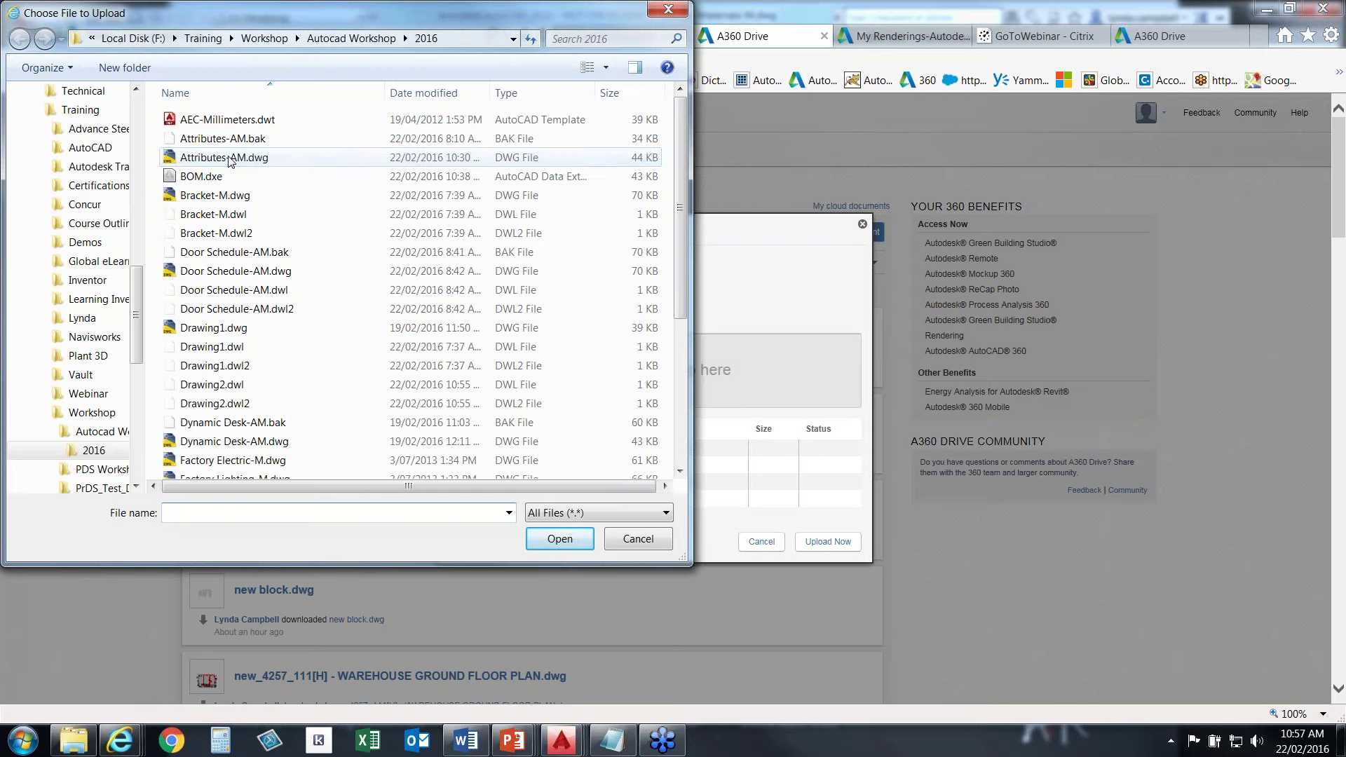
left_click(229, 158)
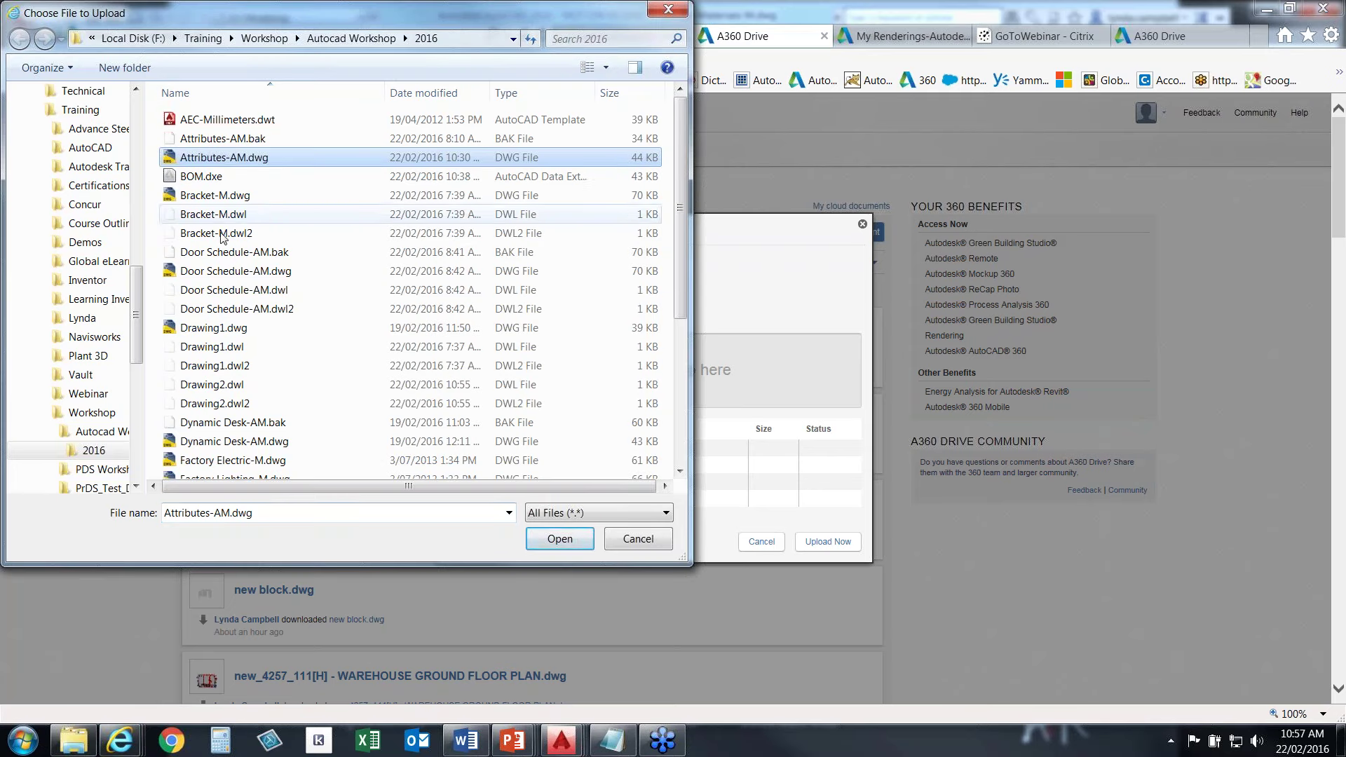
left_click(215, 335, "ctrl")
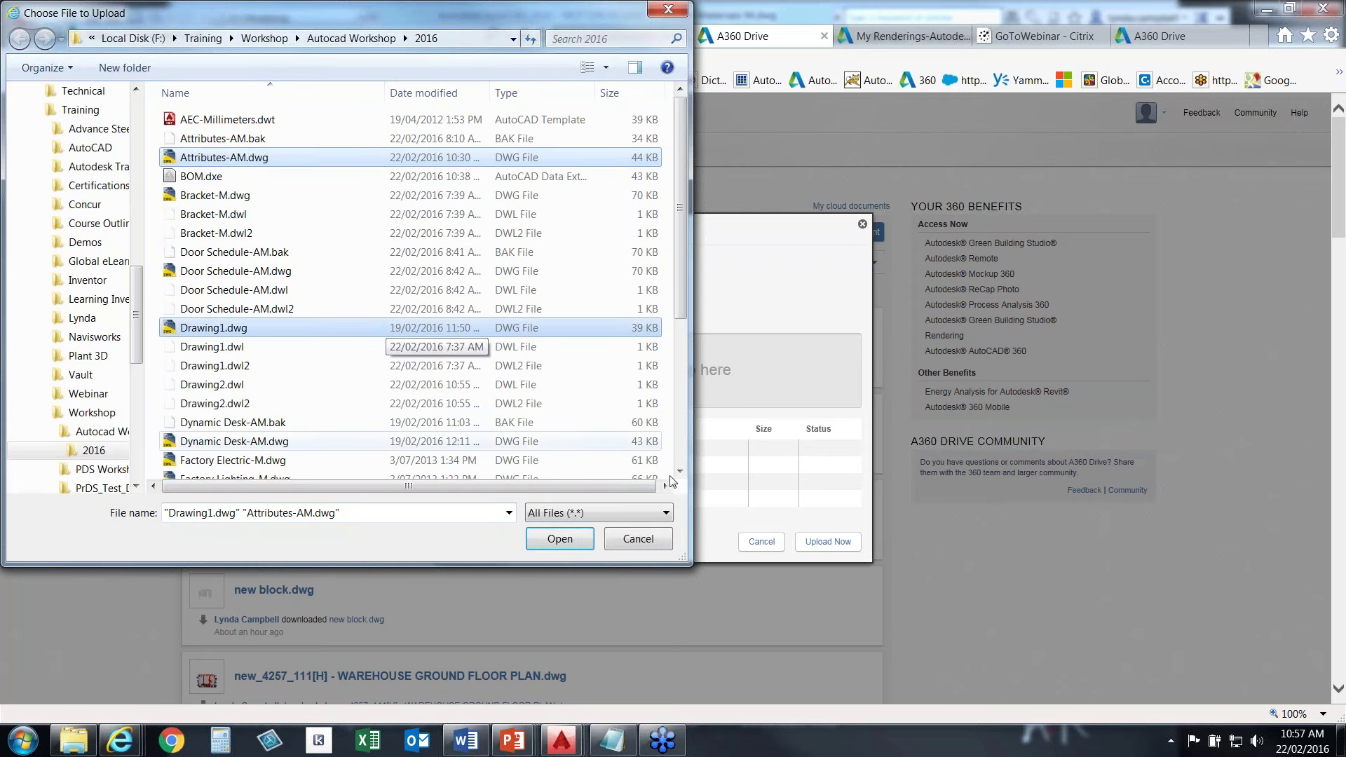
left_click(574, 540)
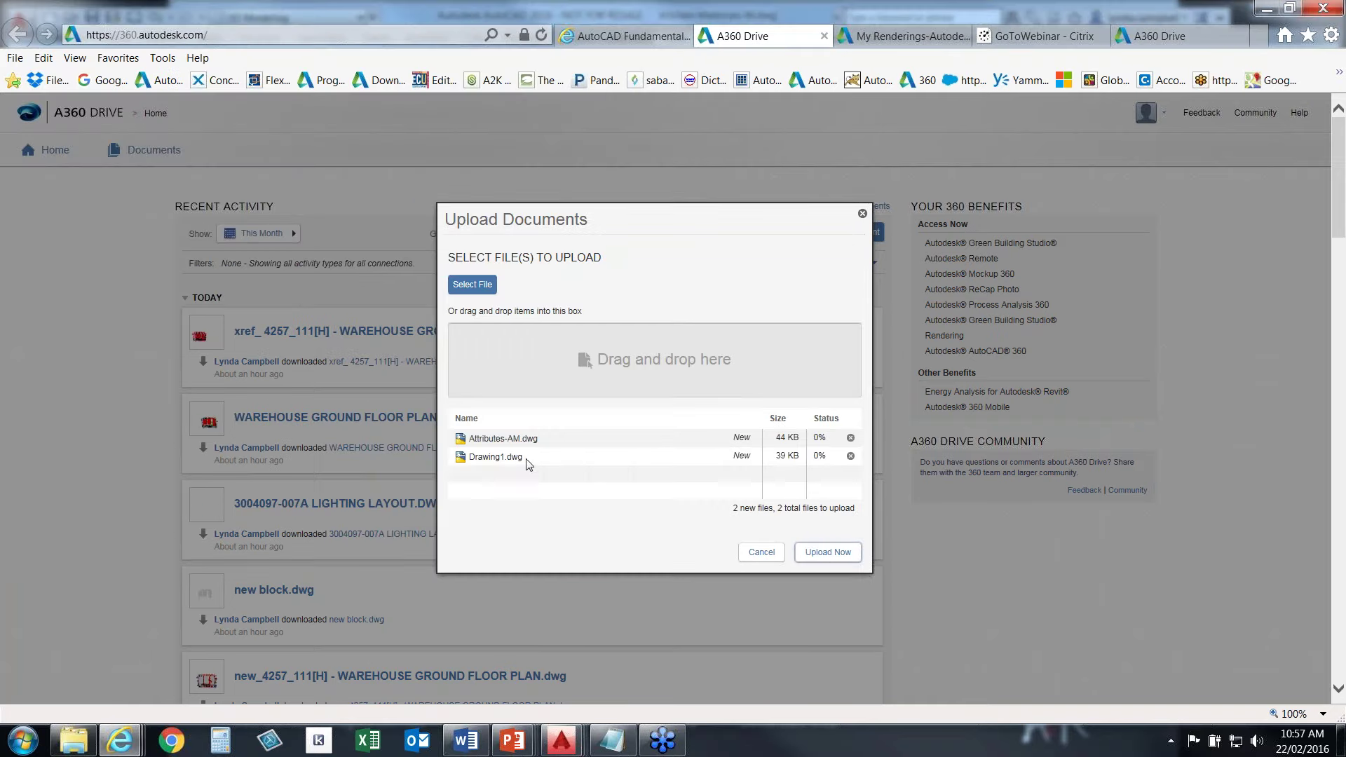
left_click(831, 553)
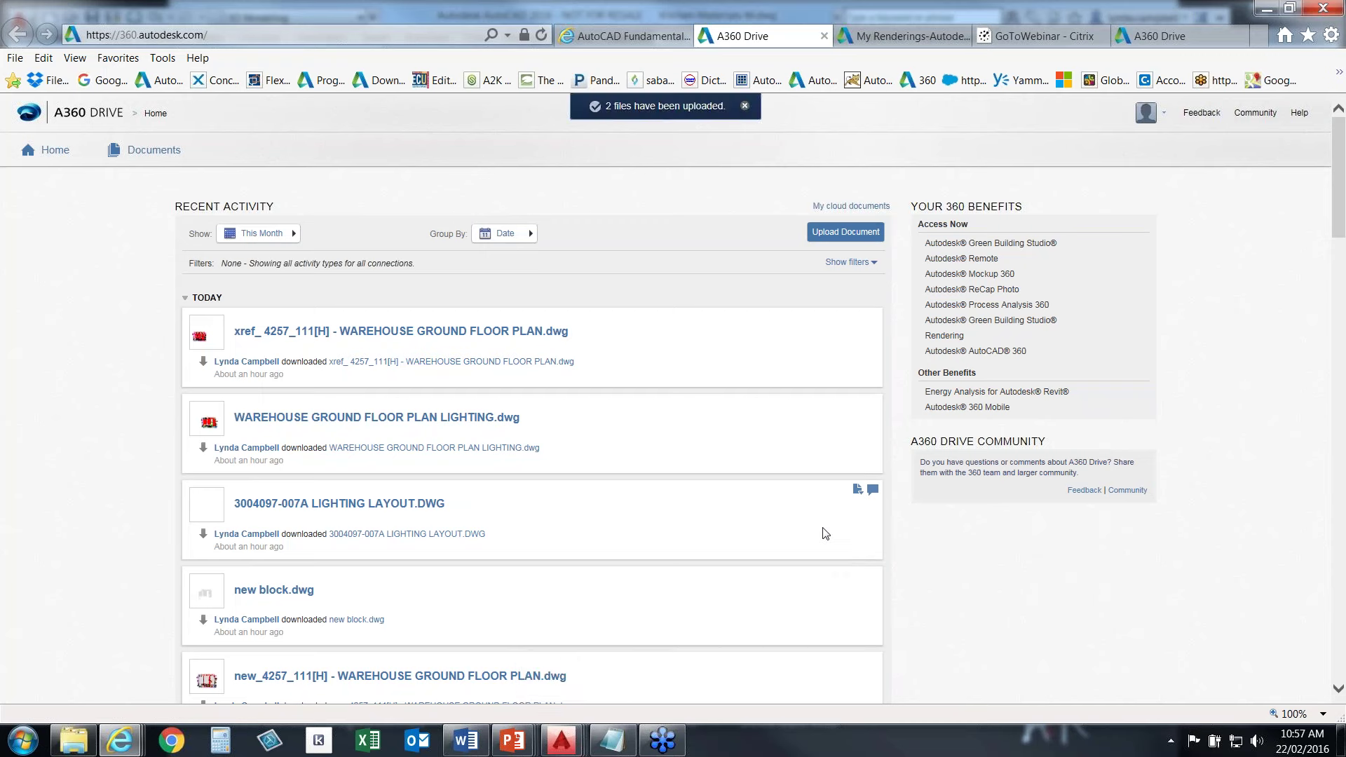
Switch back to AutoCAD and create a new drawing from the acadiso.dwt template
left_click(561, 749)
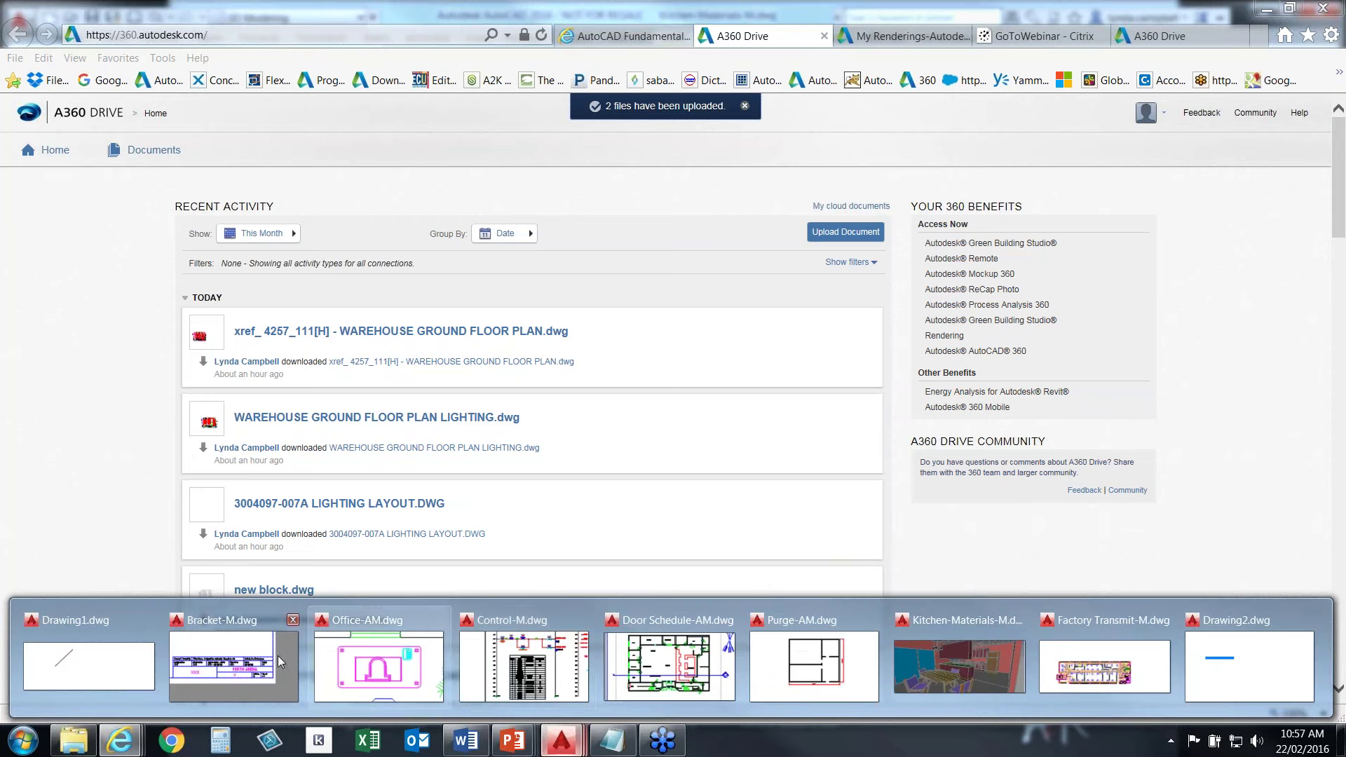
left_click(817, 675)
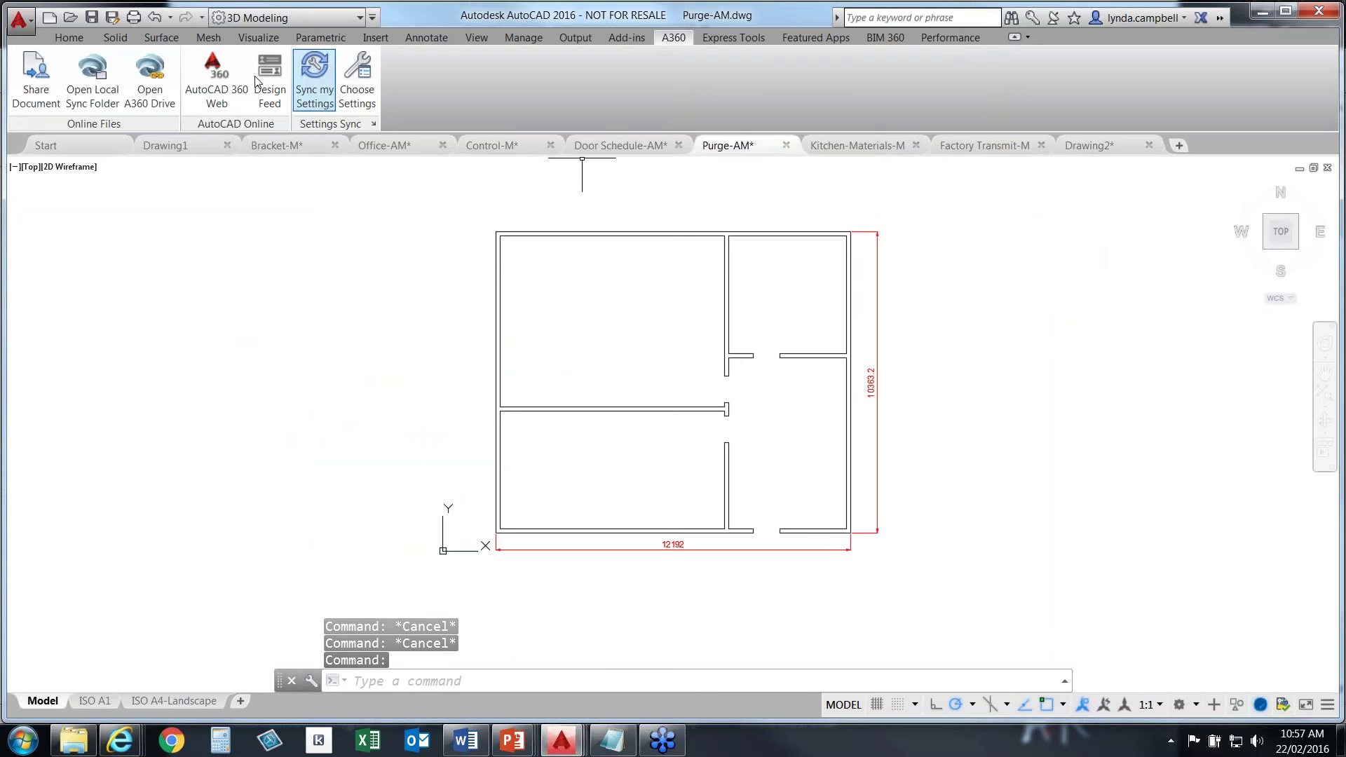
left_click(49, 18)
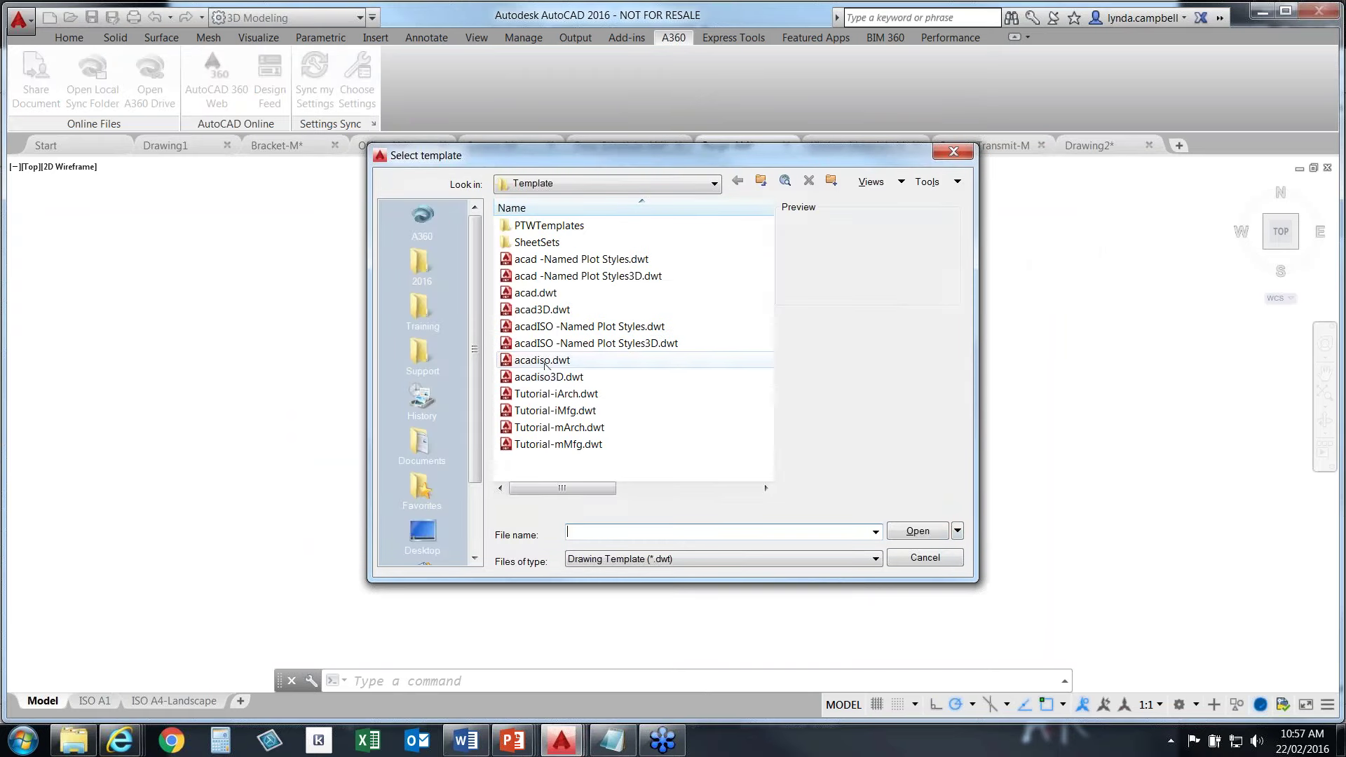
left_click(542, 360)
left_click(917, 531)
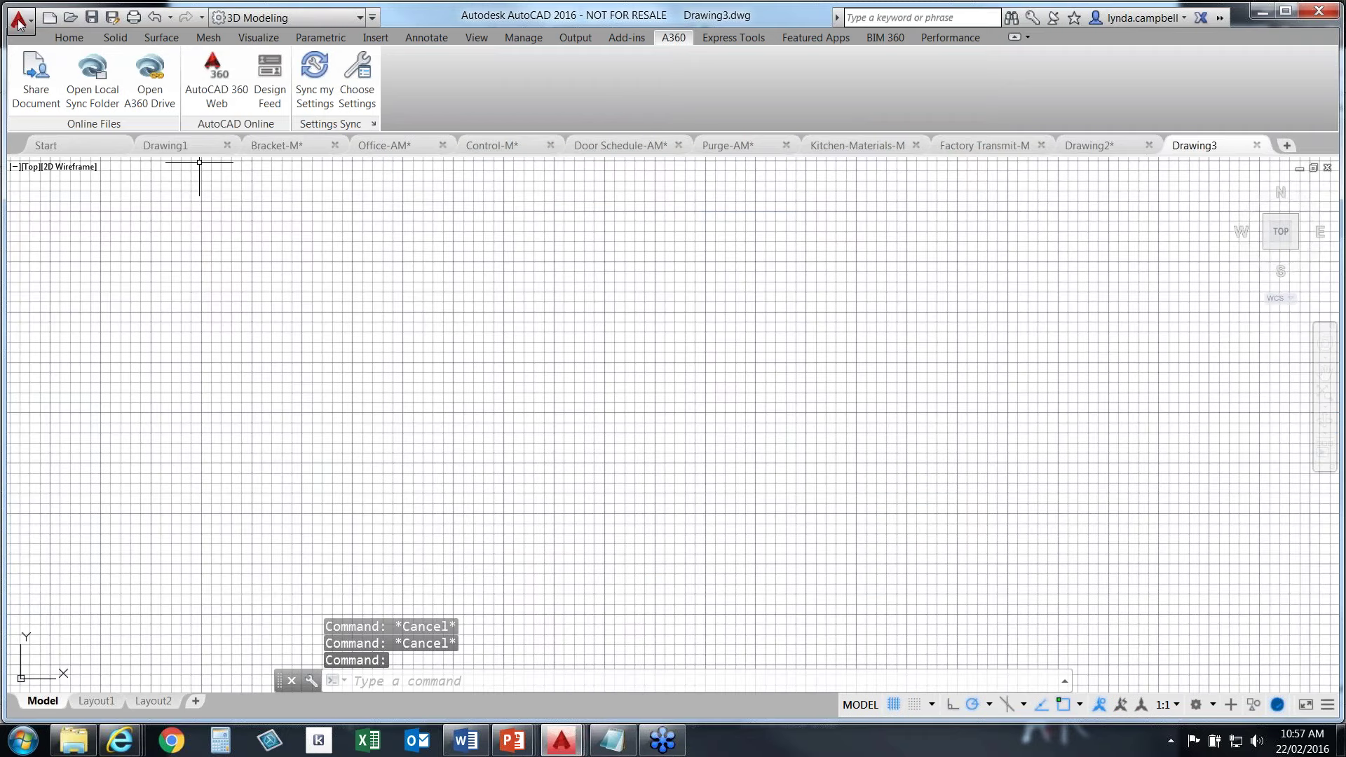
Save the new drawing as Cloud in the 2016 workshop folder
left_click(19, 20)
left_click(67, 227)
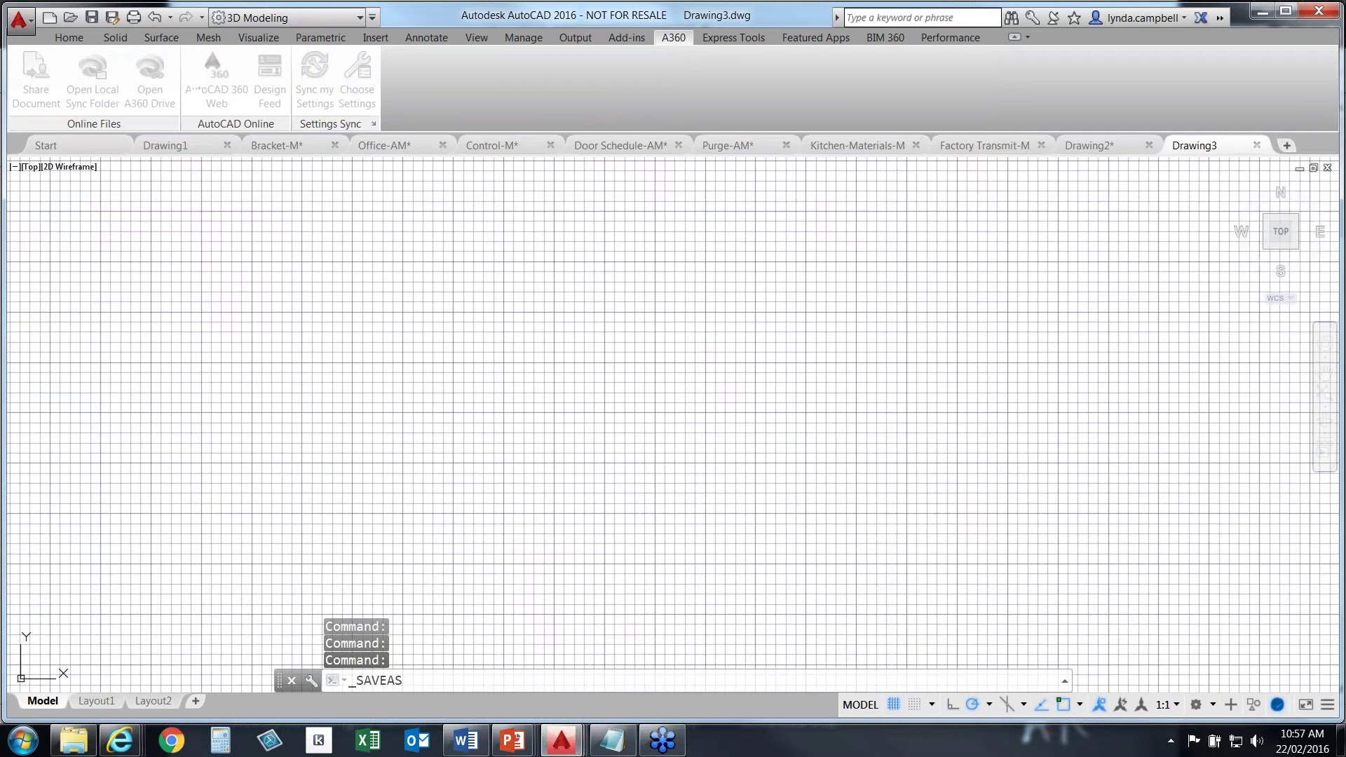
type("Cloud")
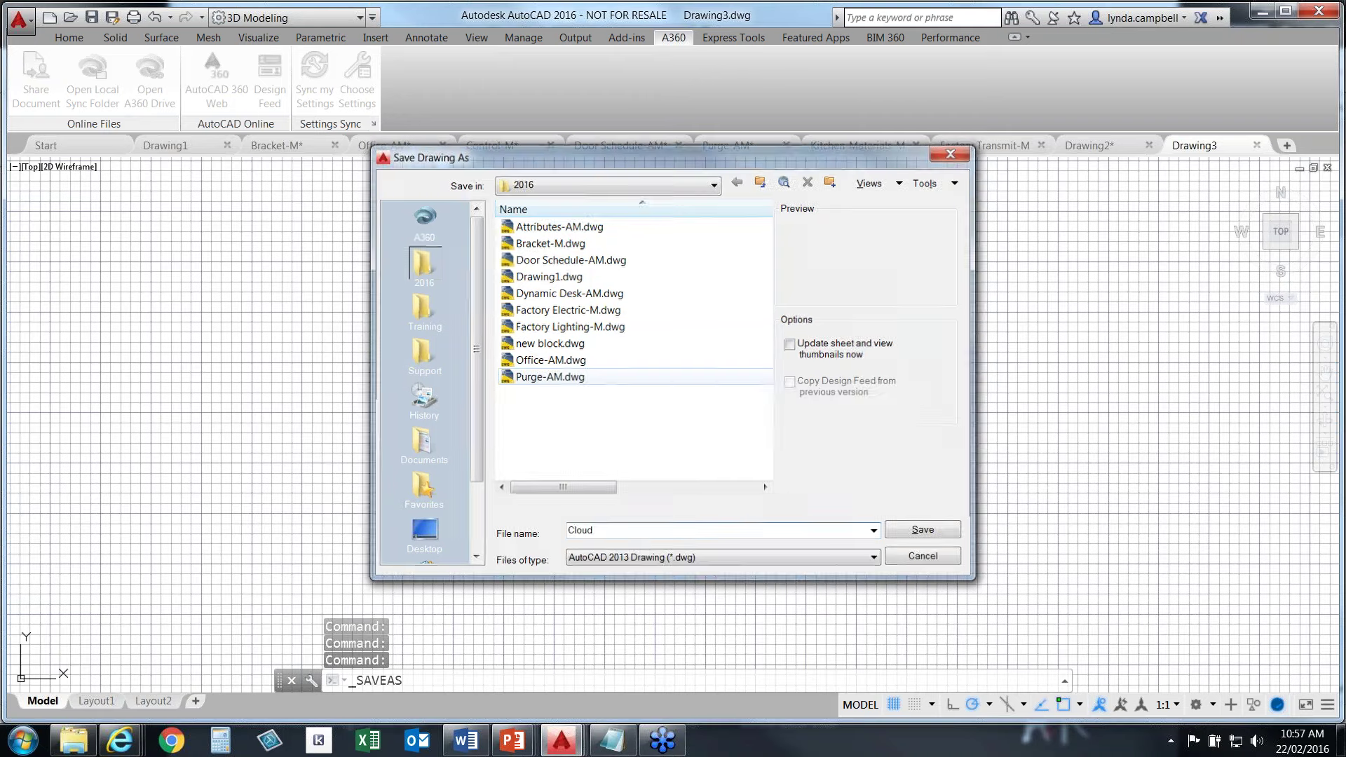
key("Return")
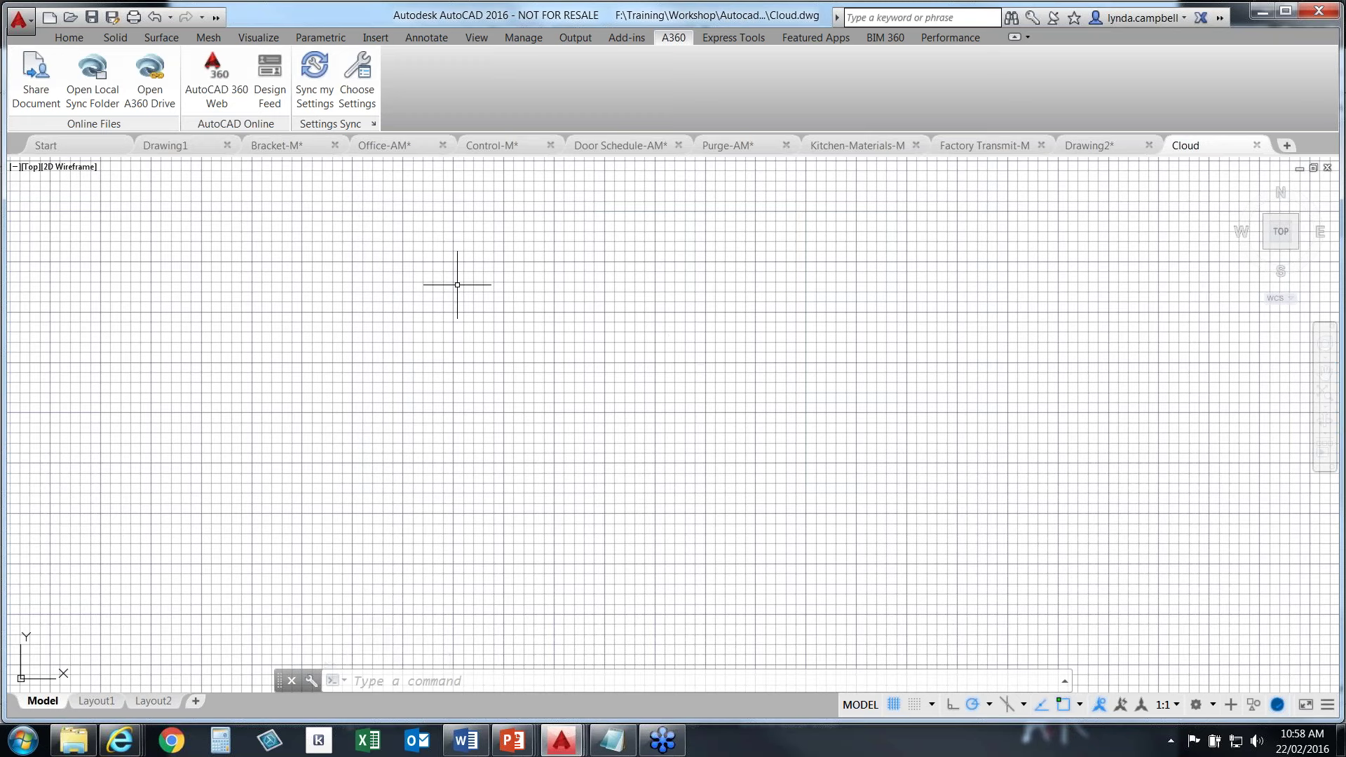
Save the drawing again as Cloud.dwg directly to the top level of A360 Drive
left_click(16, 23)
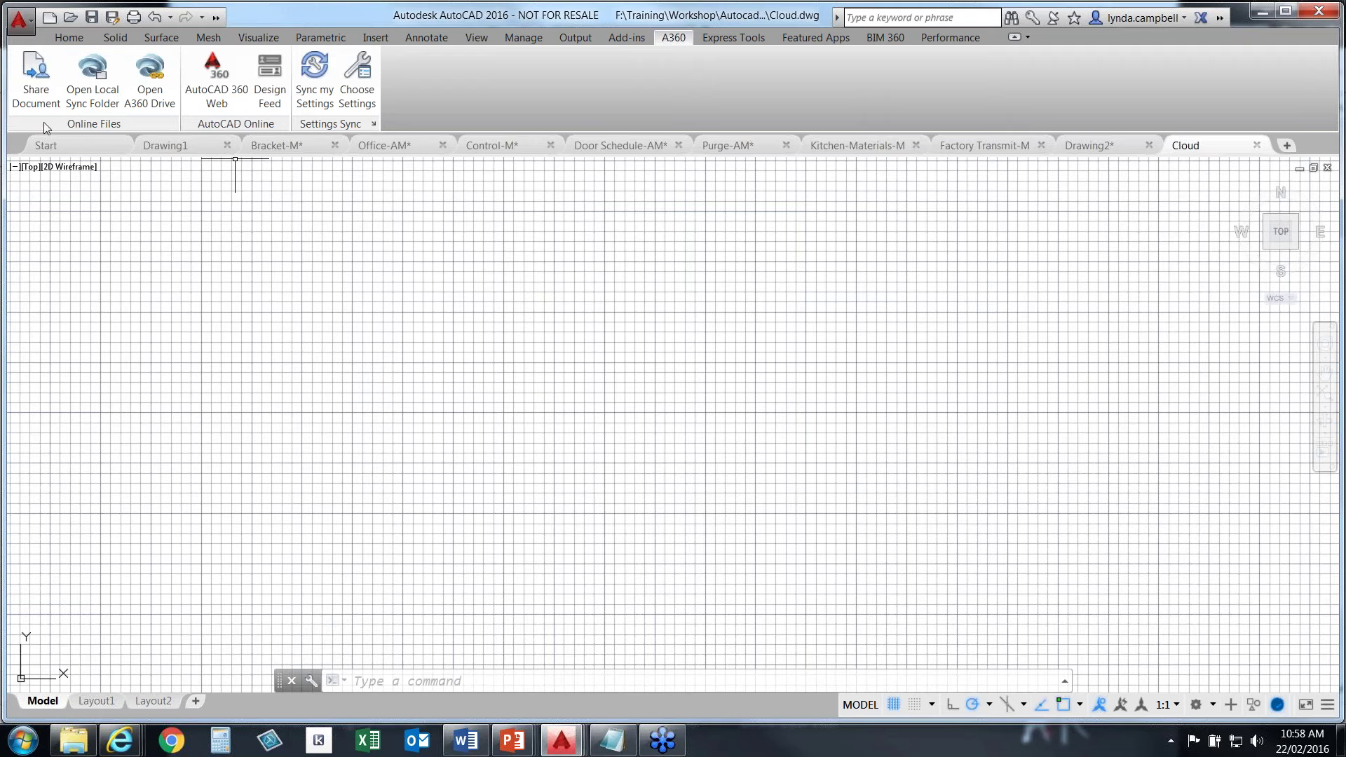
left_click(69, 231)
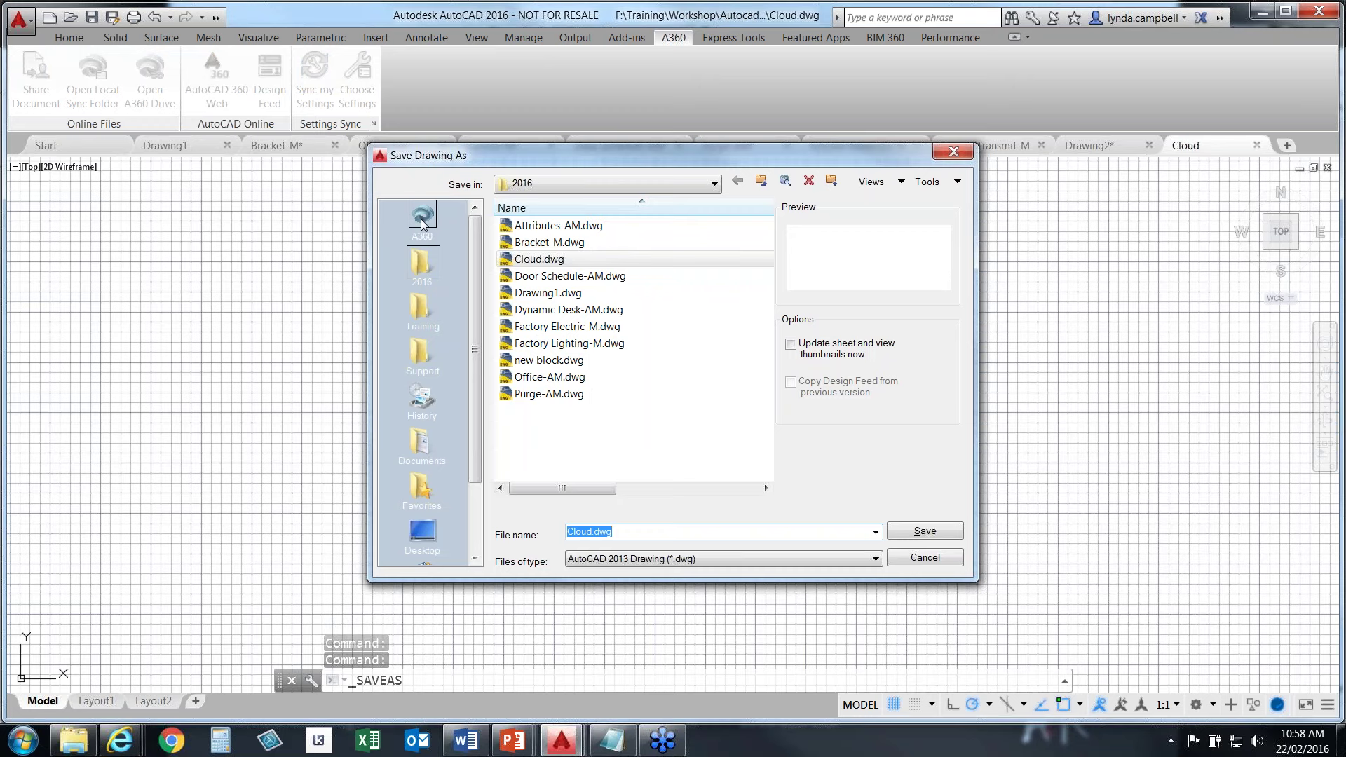
left_click(422, 217)
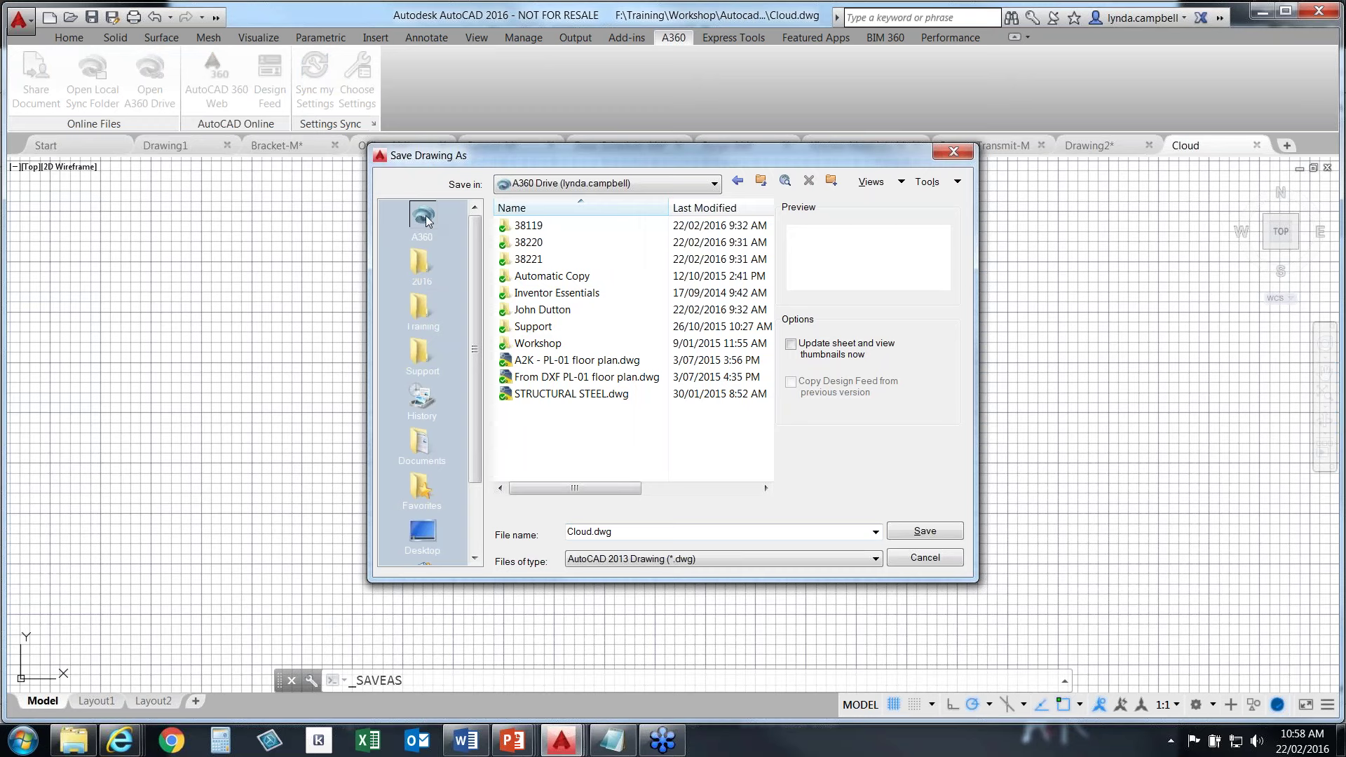
left_click(424, 537)
left_click(418, 455)
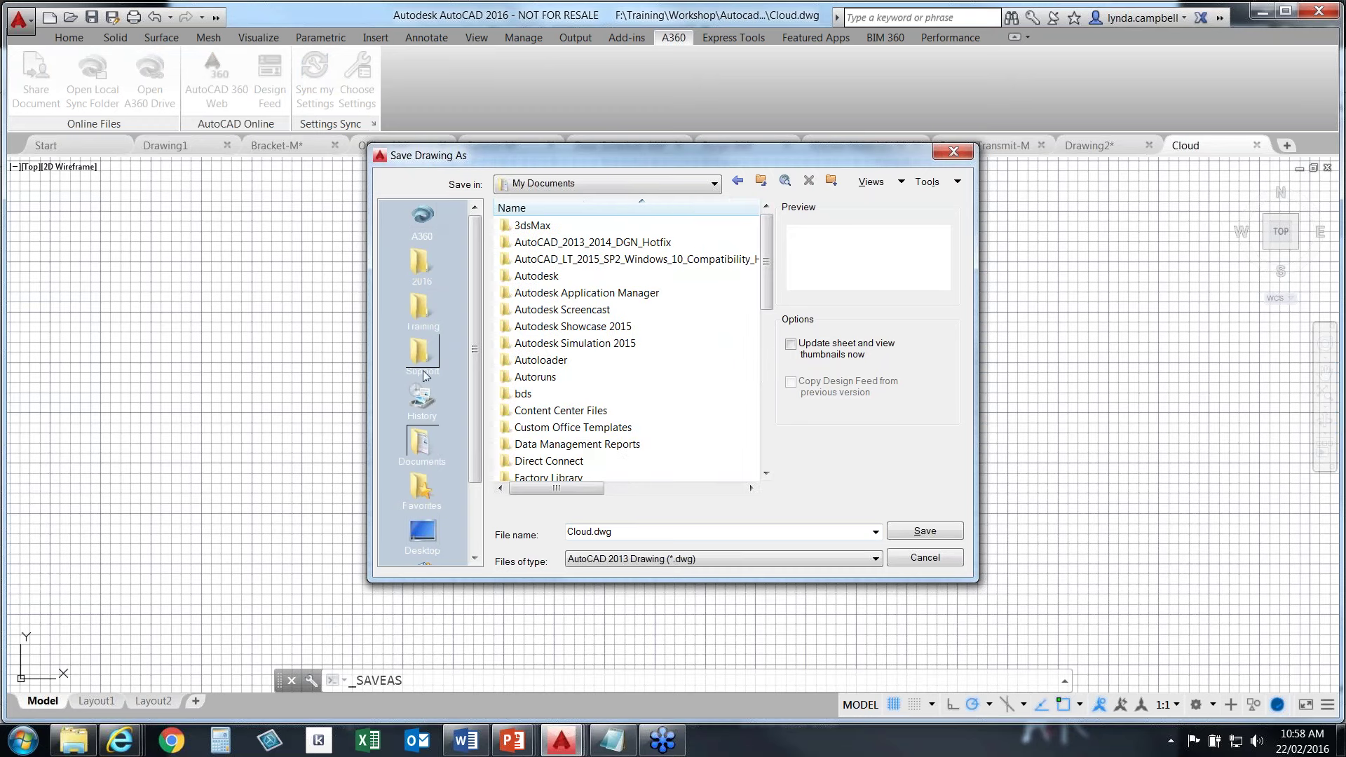
left_click(423, 217)
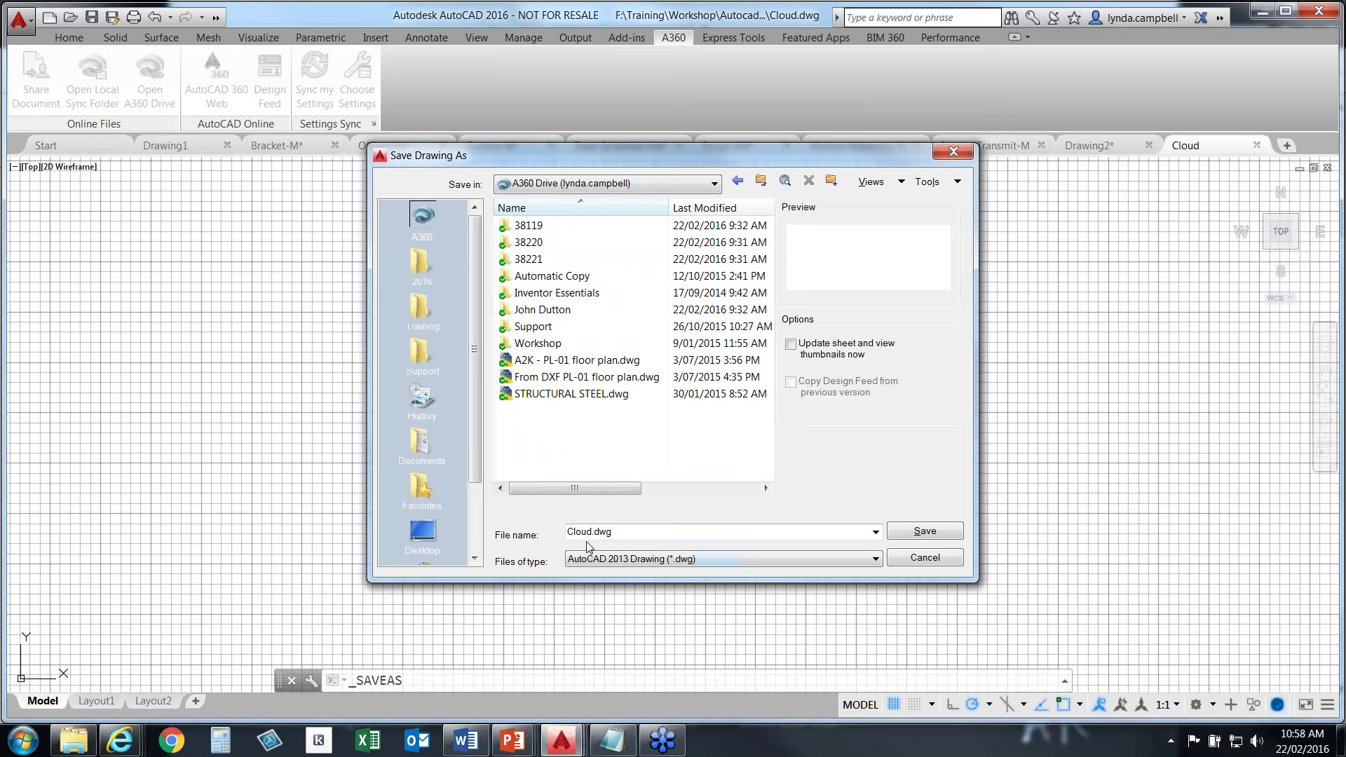
left_click(930, 534)
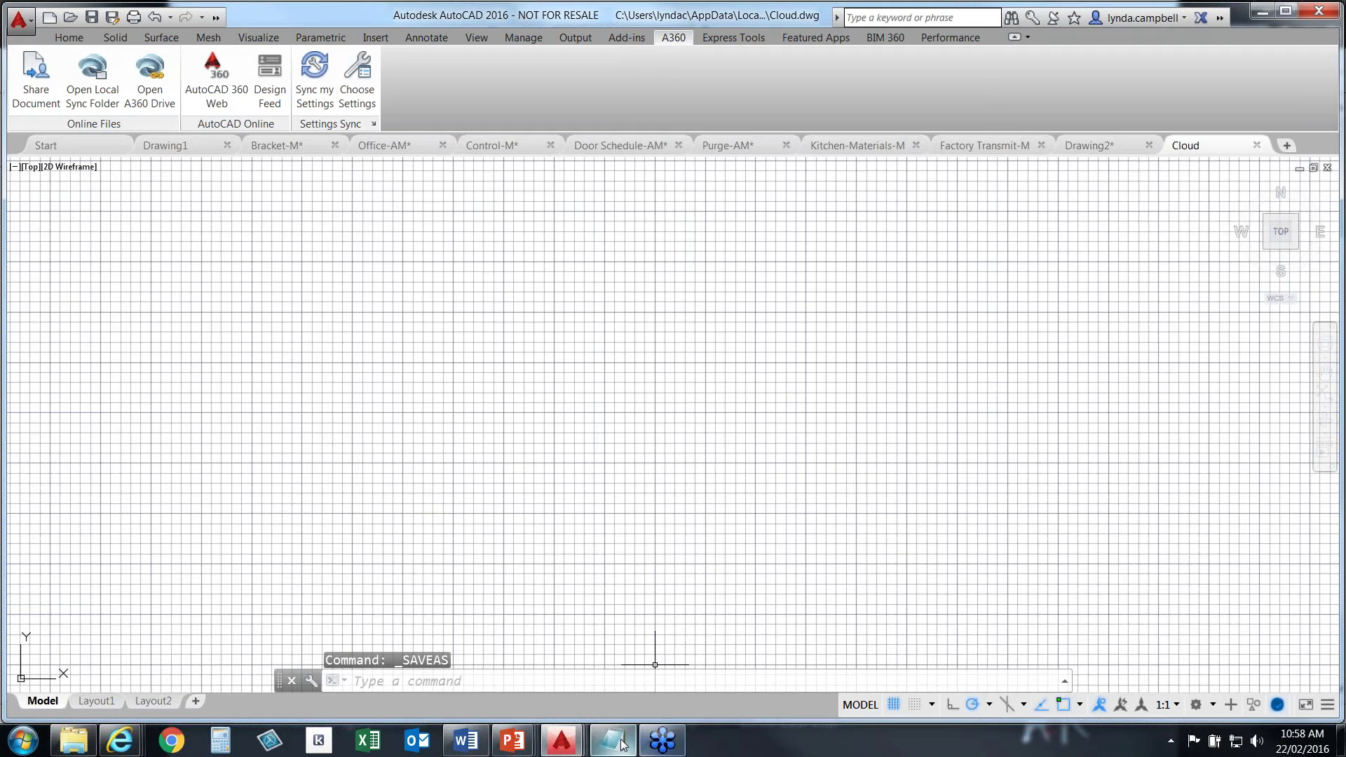
Switch to the A360 Drive home page in Internet Explorer and review this month's recent activity
mouse_move(120, 742)
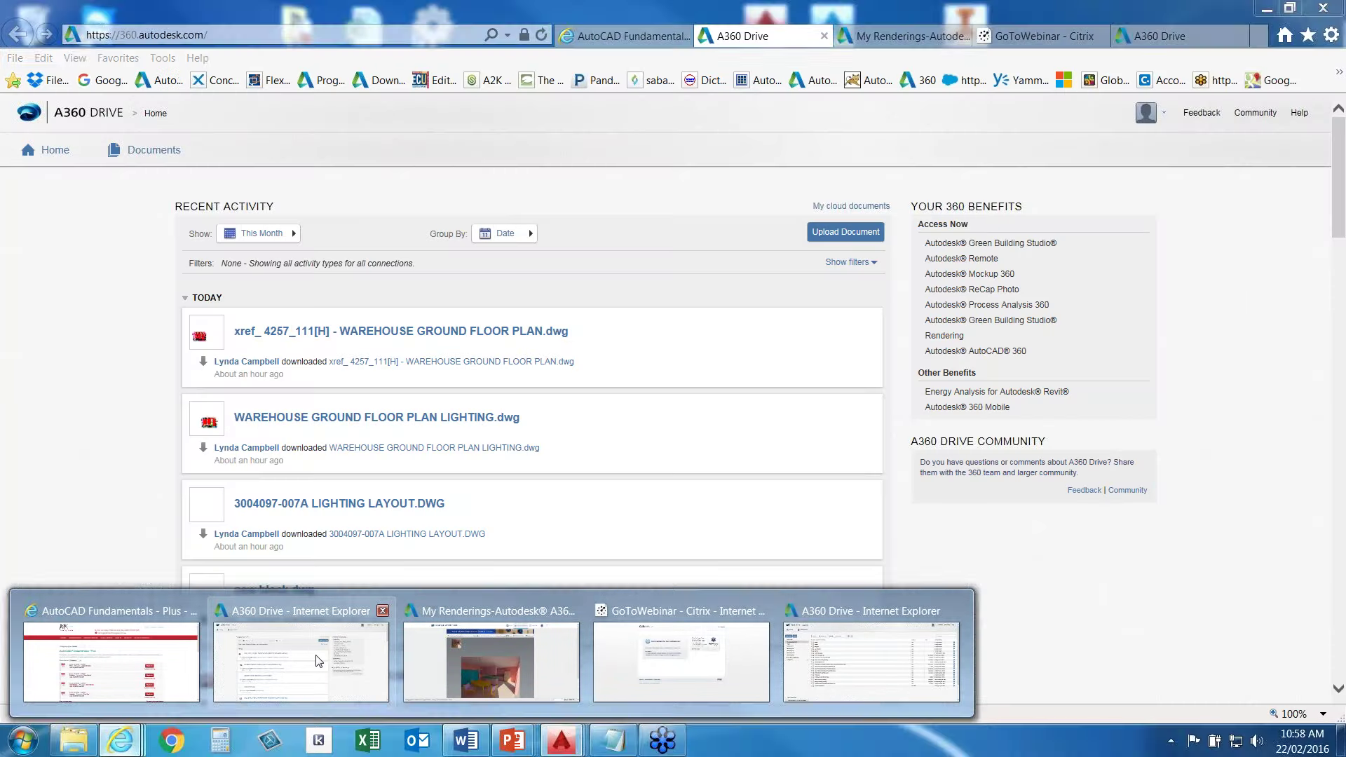
left_click(318, 661)
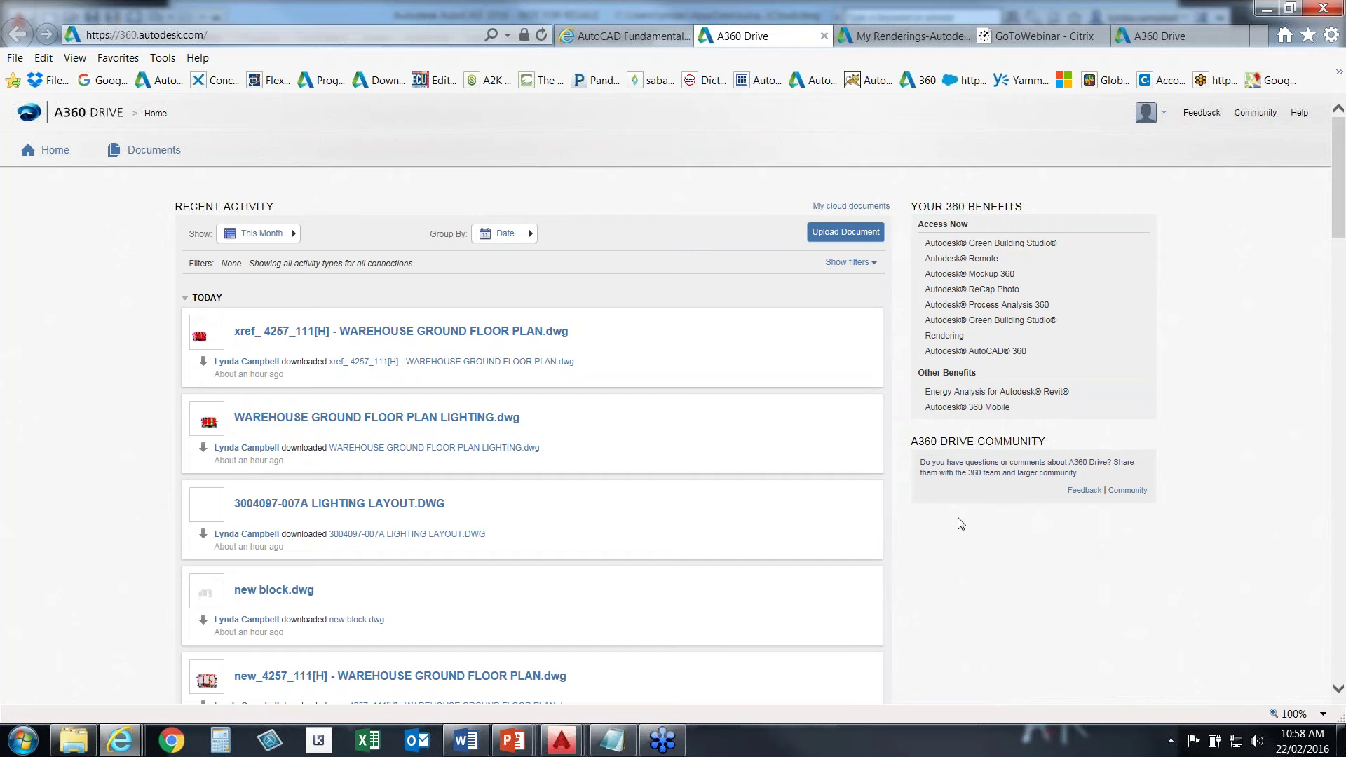
scroll(961, 526, "down", 5)
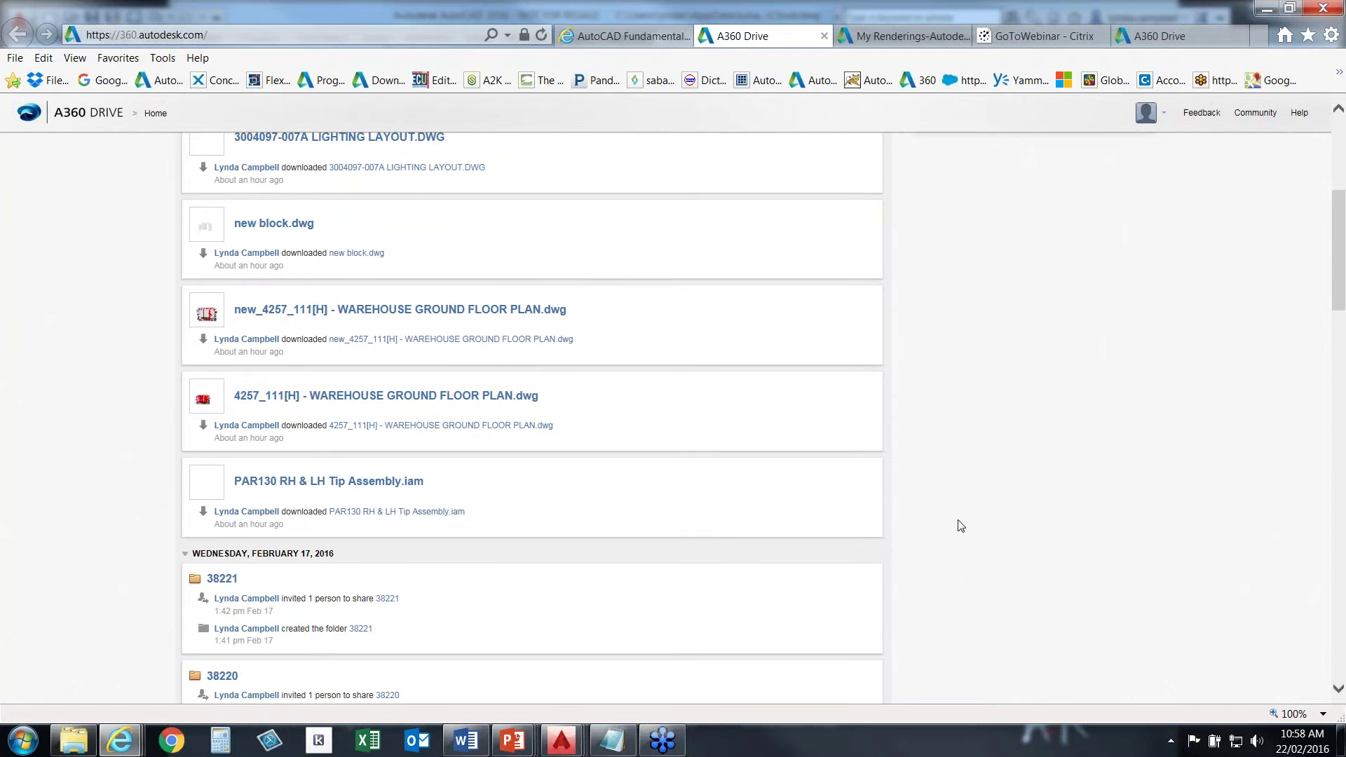
scroll(960, 526, "down", 6)
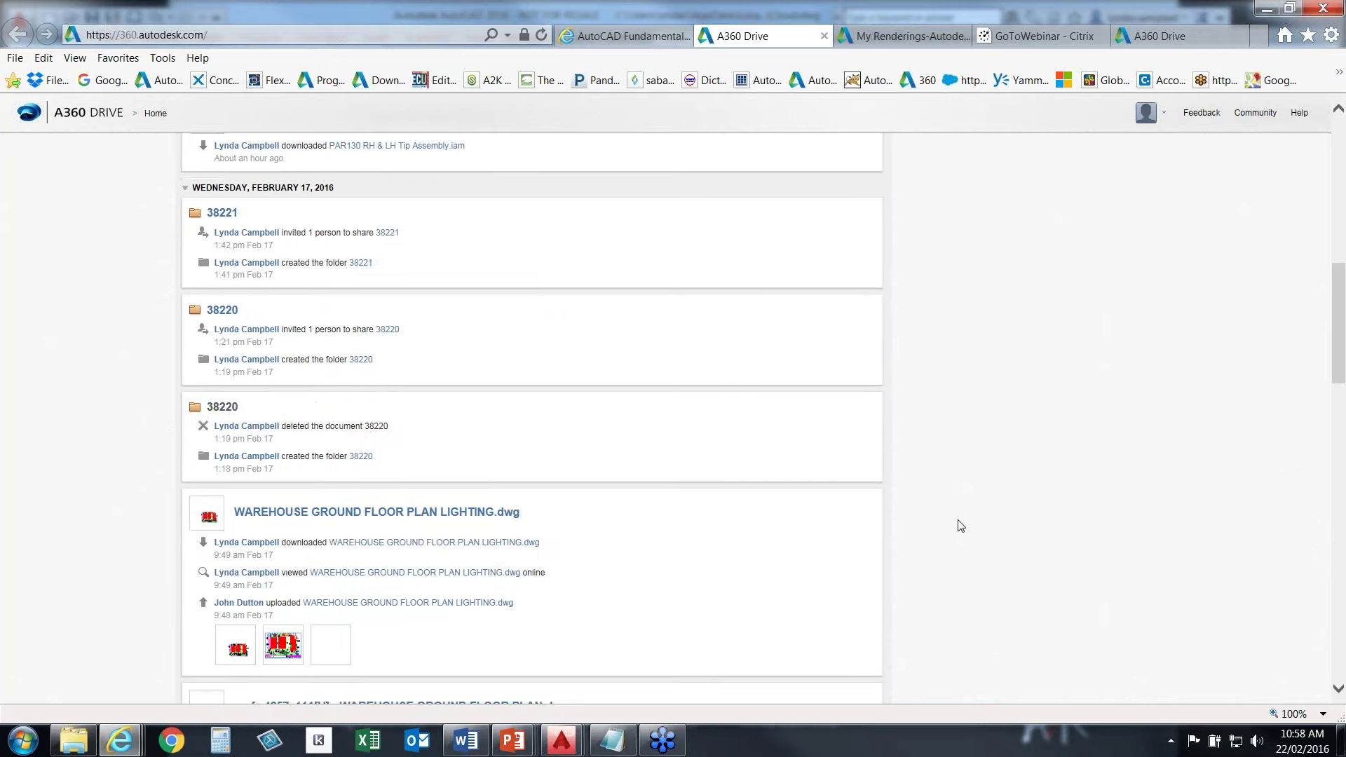
scroll(961, 525, "down", 8)
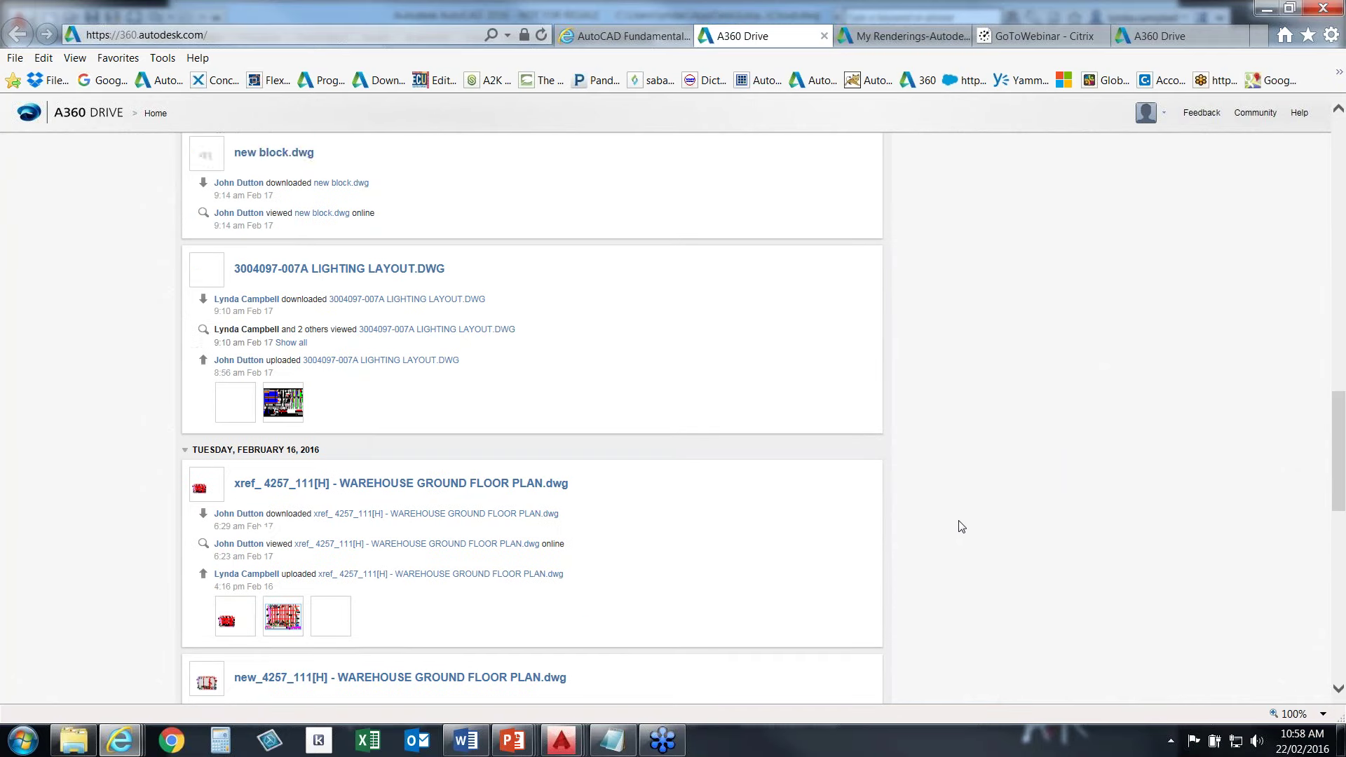
scroll(961, 526, "down", 9)
scroll(962, 527, "down", 3)
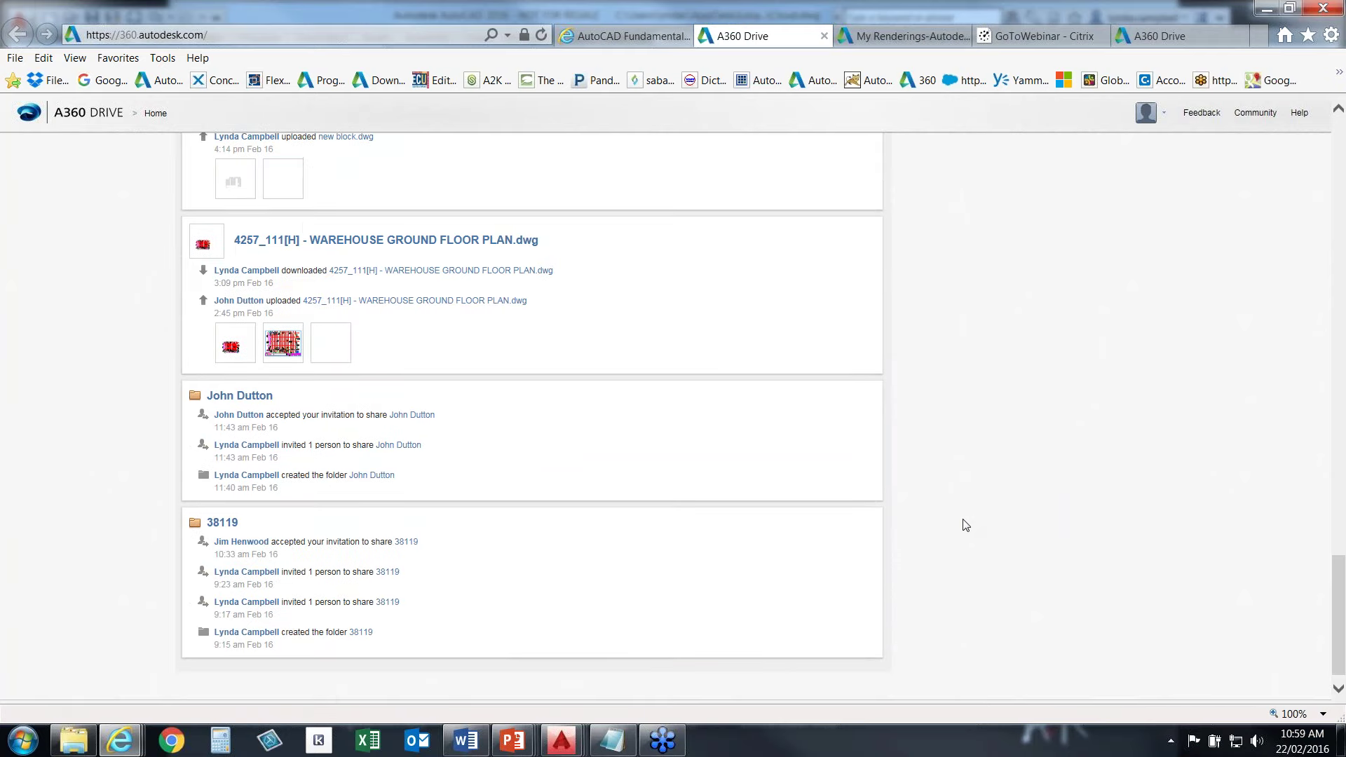
scroll(962, 520, "up", 20)
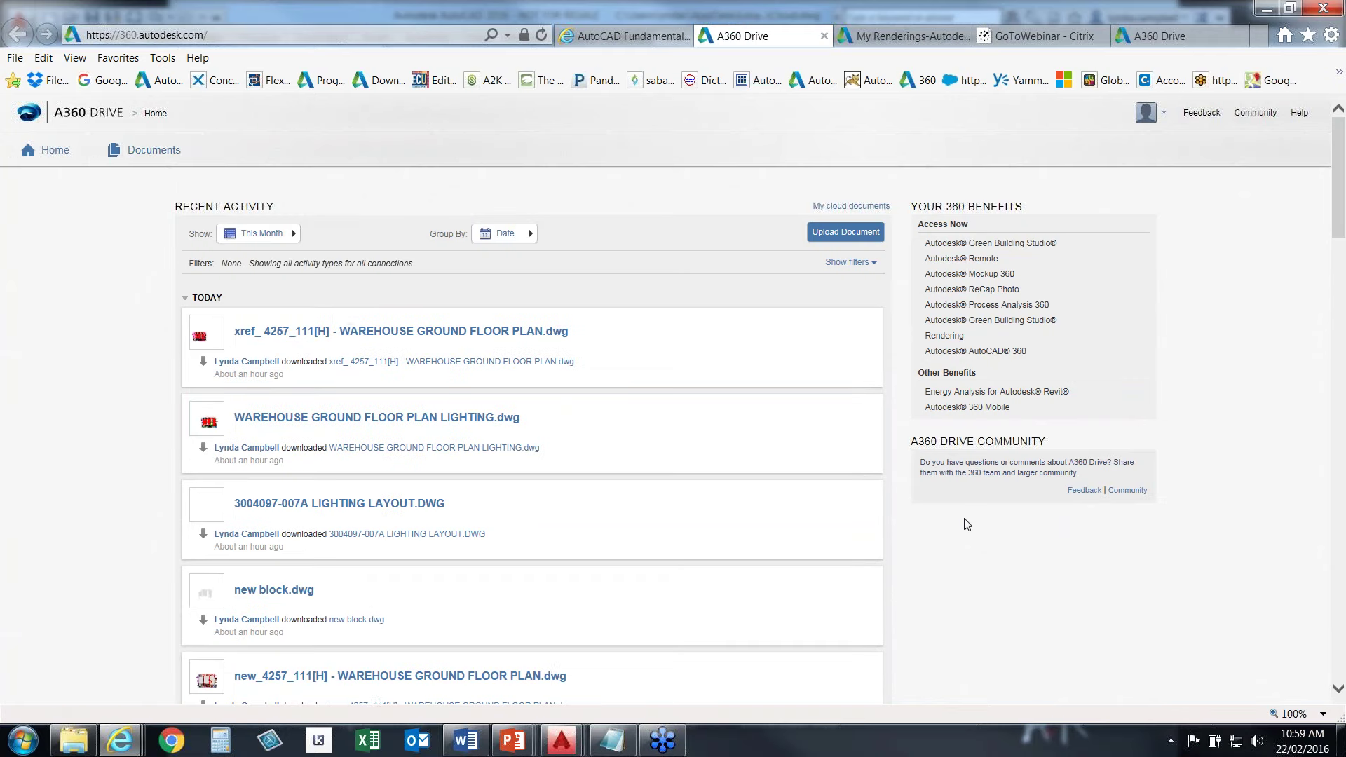
Open the A360 Drive documents and check the cloud document list for Cloud.dwg
left_click(156, 150)
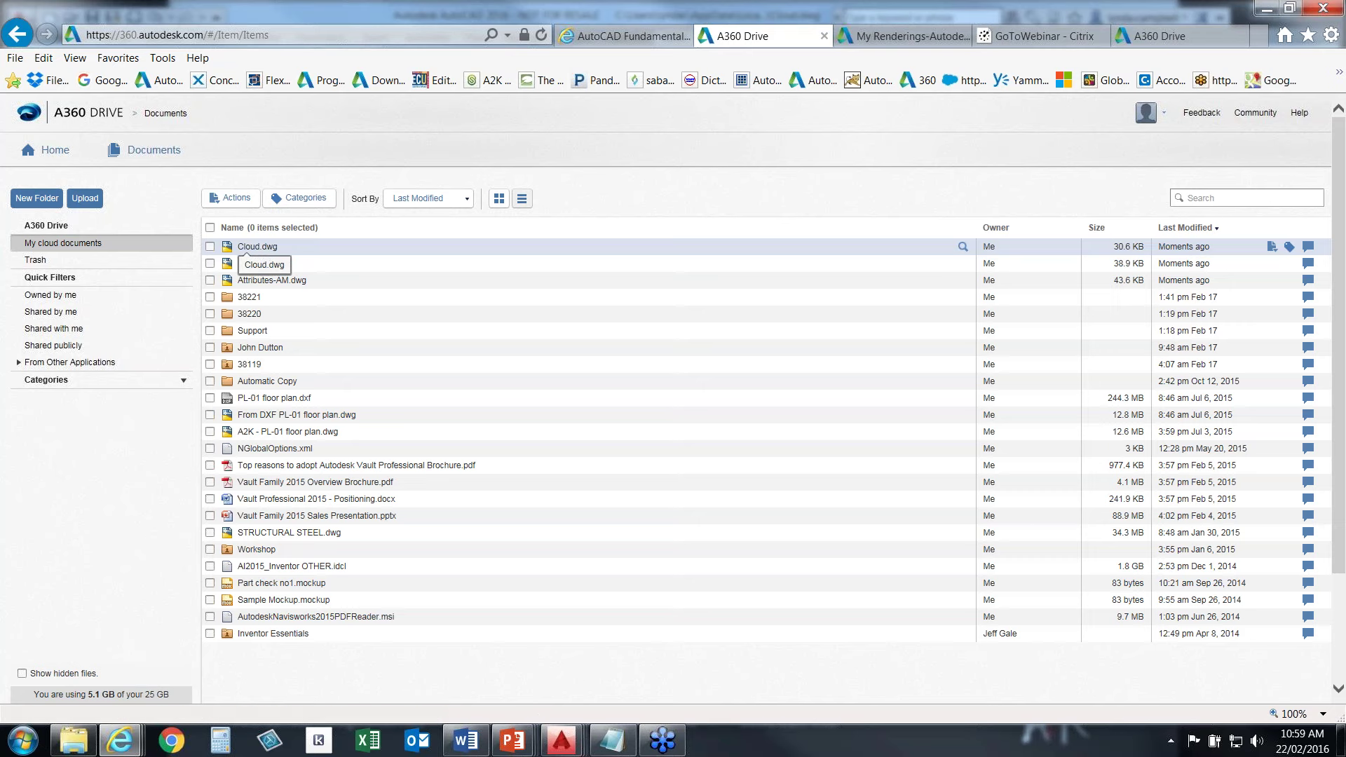
left_click(64, 245)
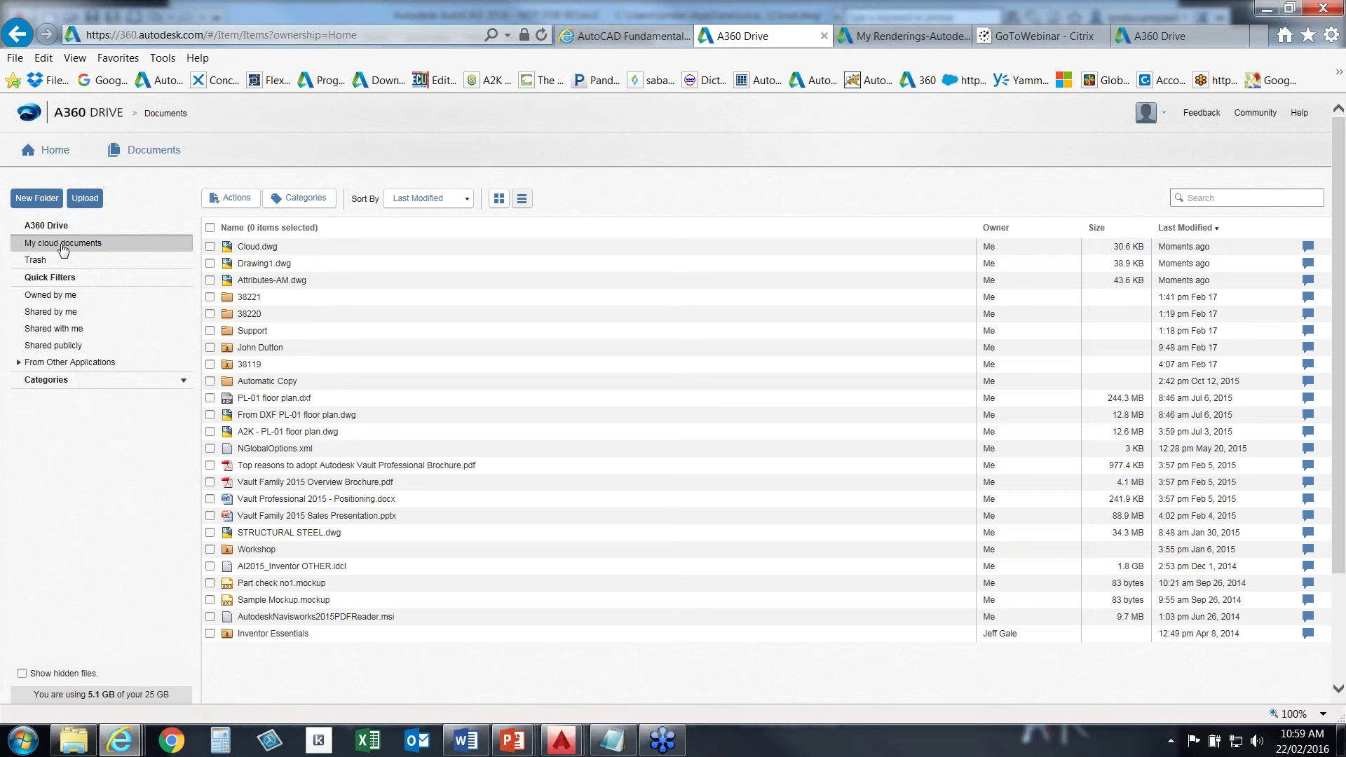
left_click(63, 246)
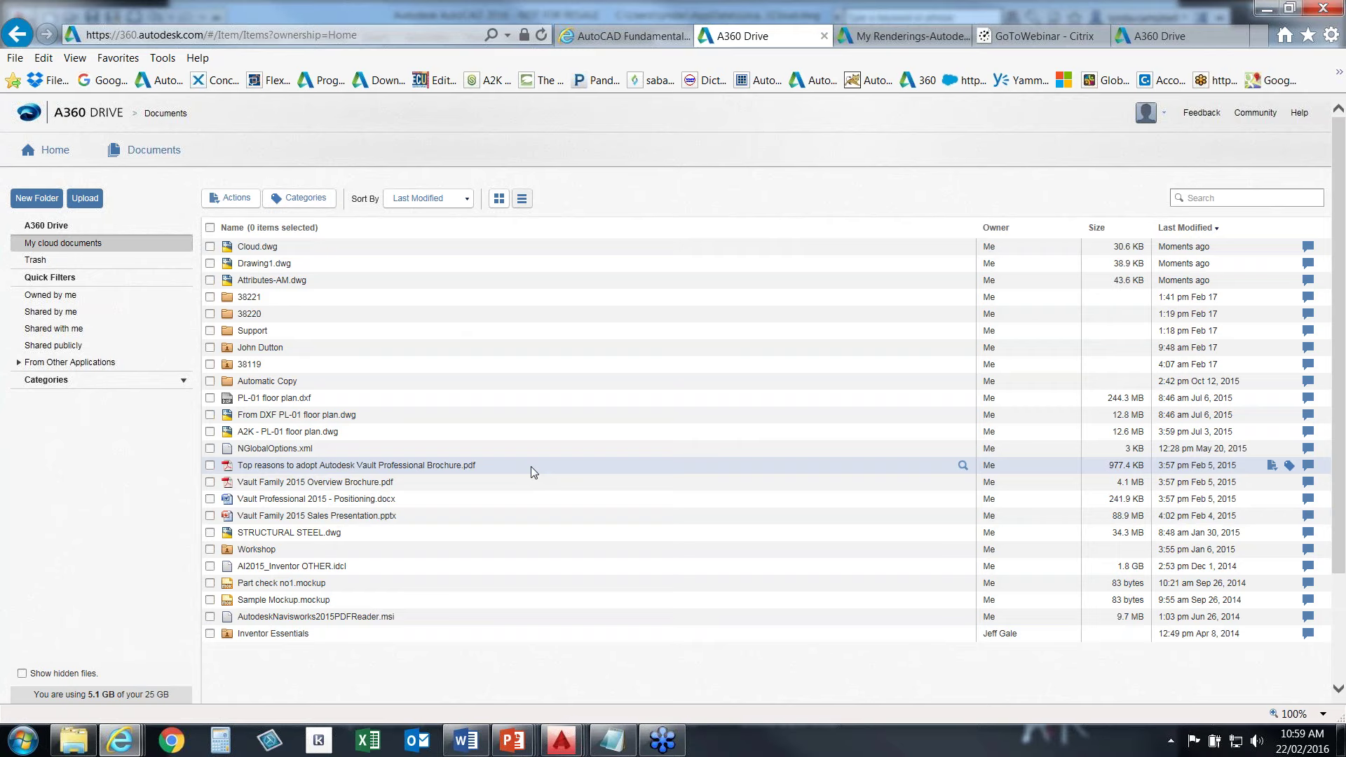
Switch back to AutoCAD and bring up the Factory Transmit-M drawing with its external references in view
left_click(569, 746)
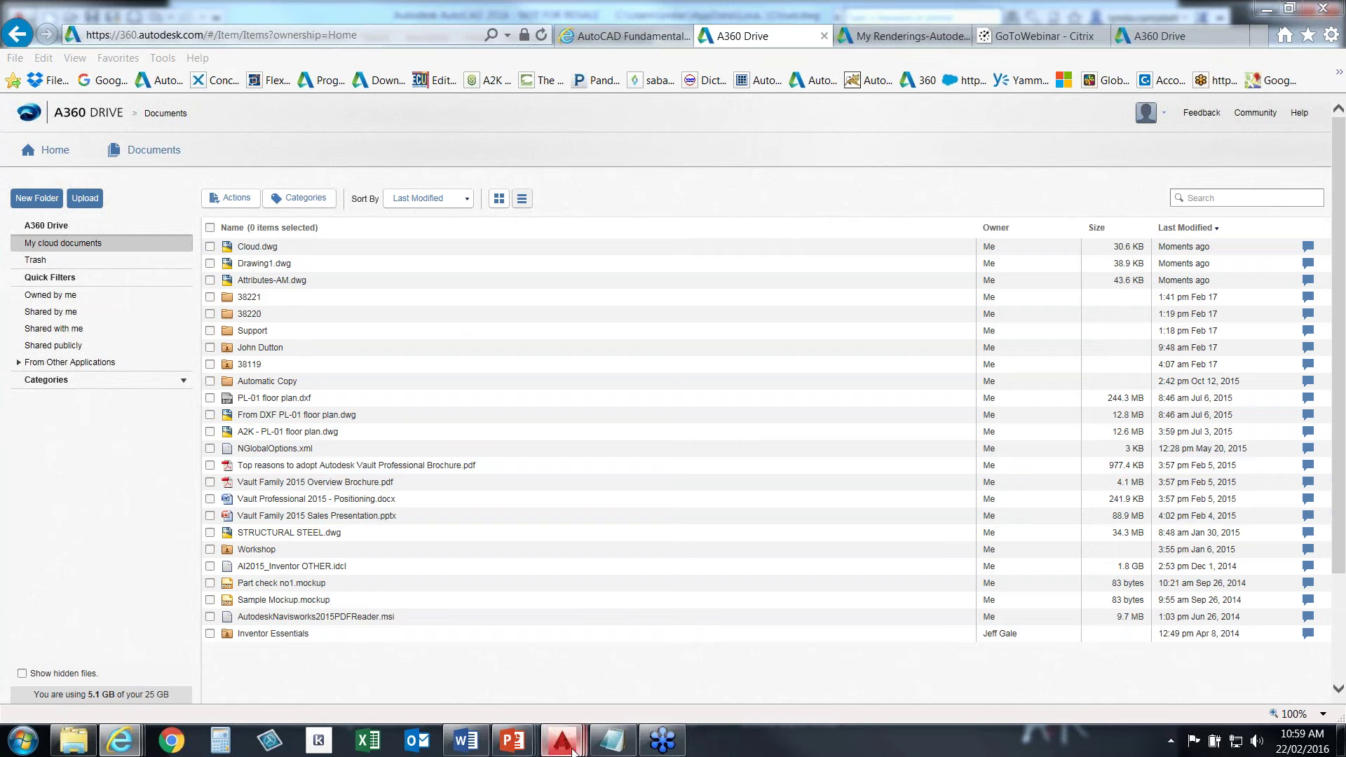
left_click(205, 665)
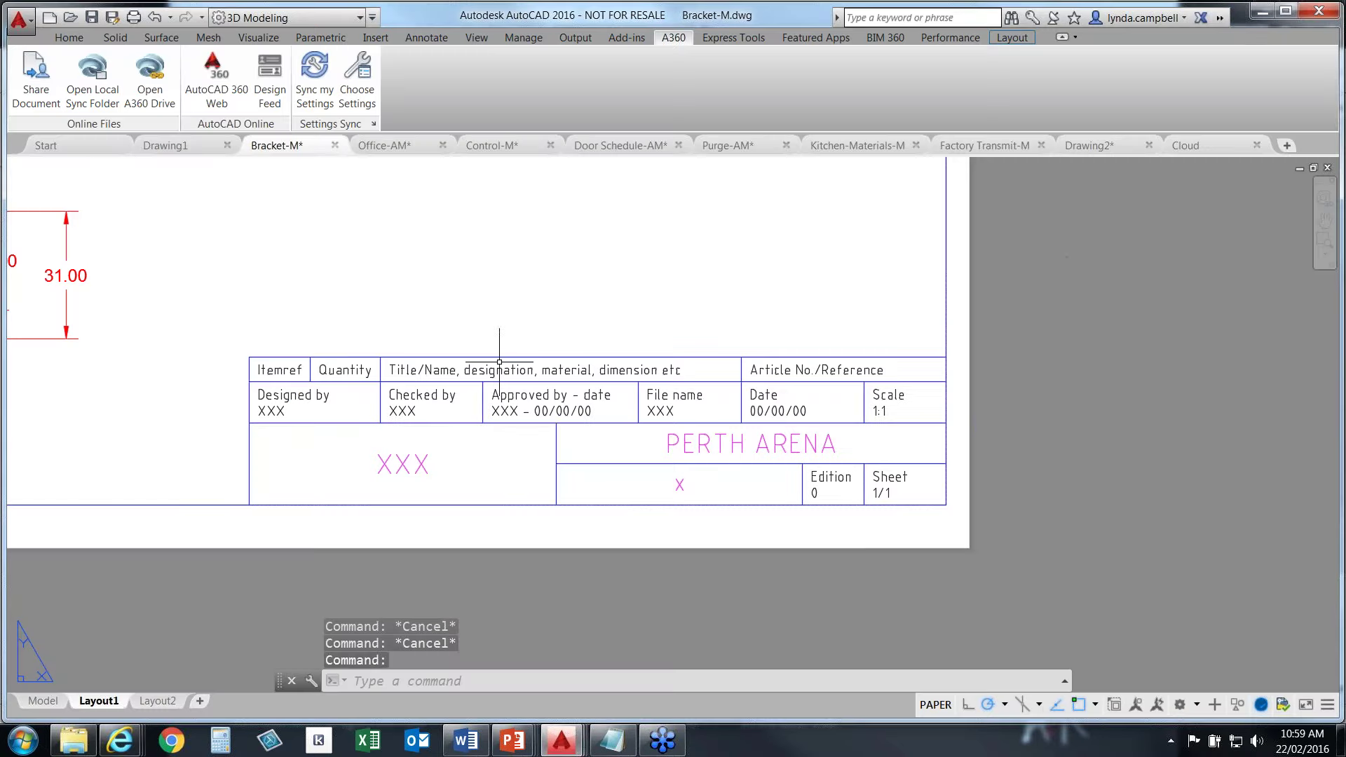
left_click(981, 154)
middle_click_drag(689, 445, 815, 354)
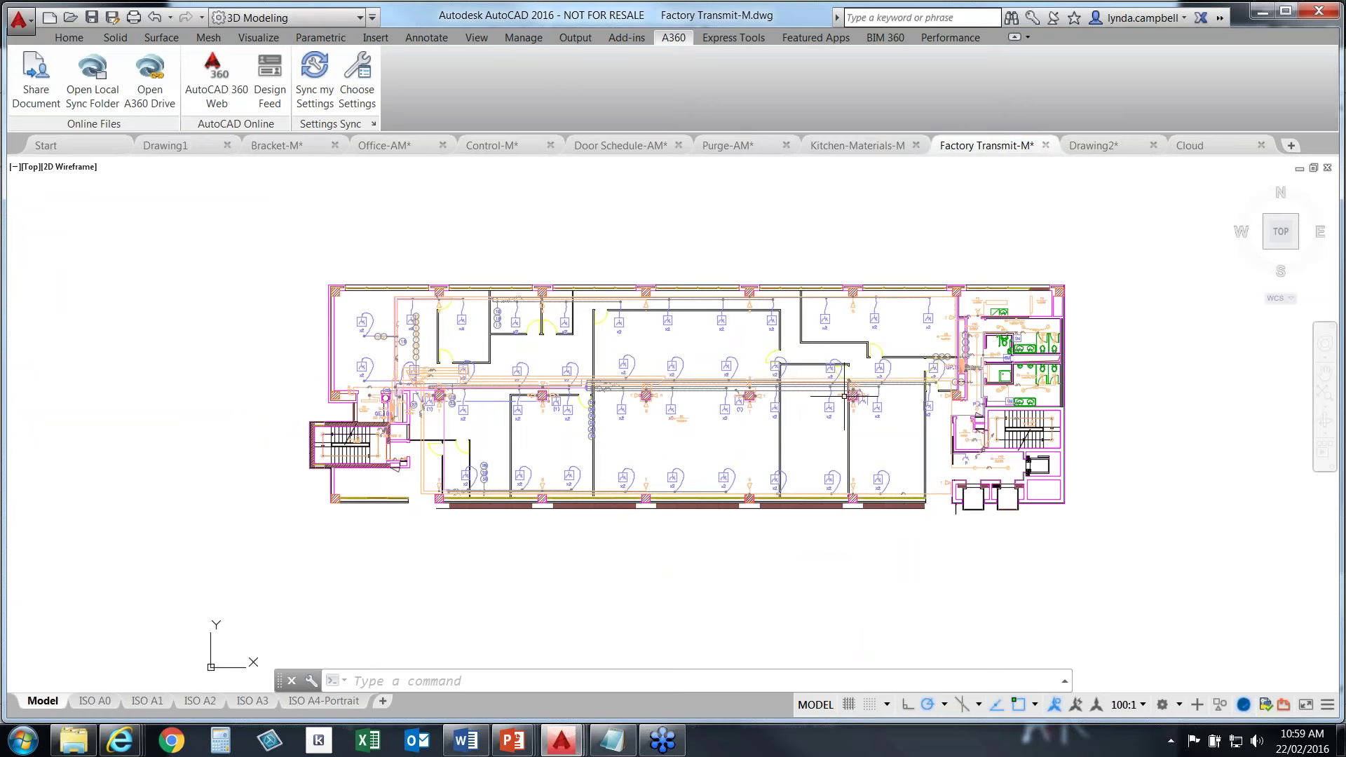
mouse_move(846, 397)
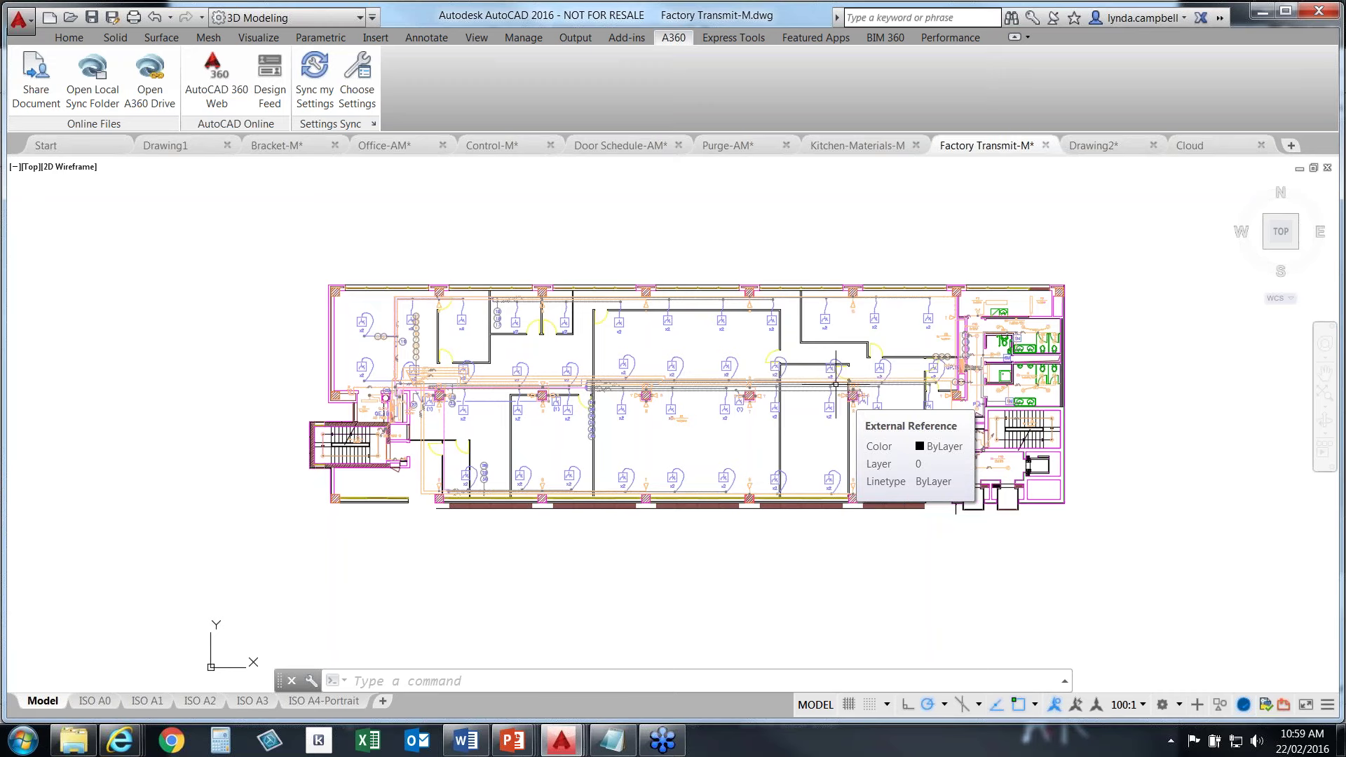
left_click(19, 21)
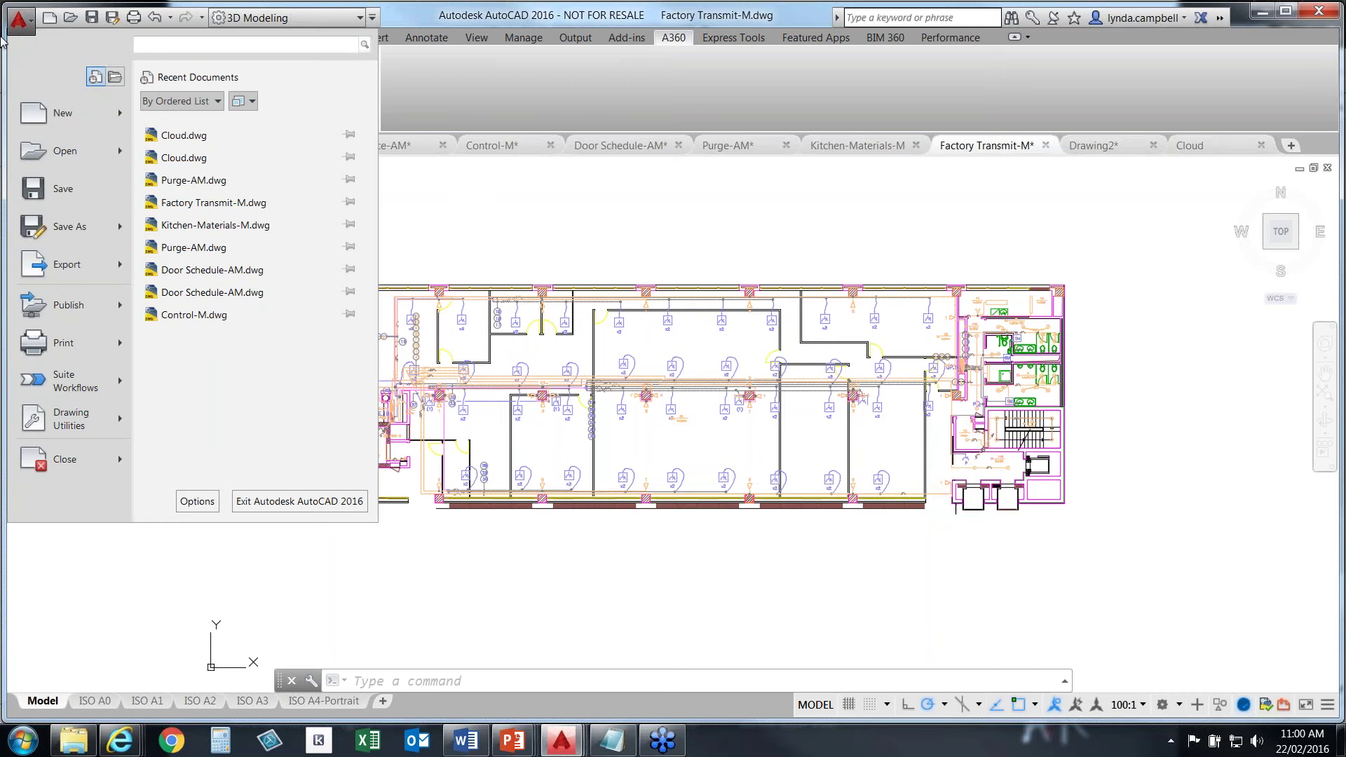
mouse_move(19, 118)
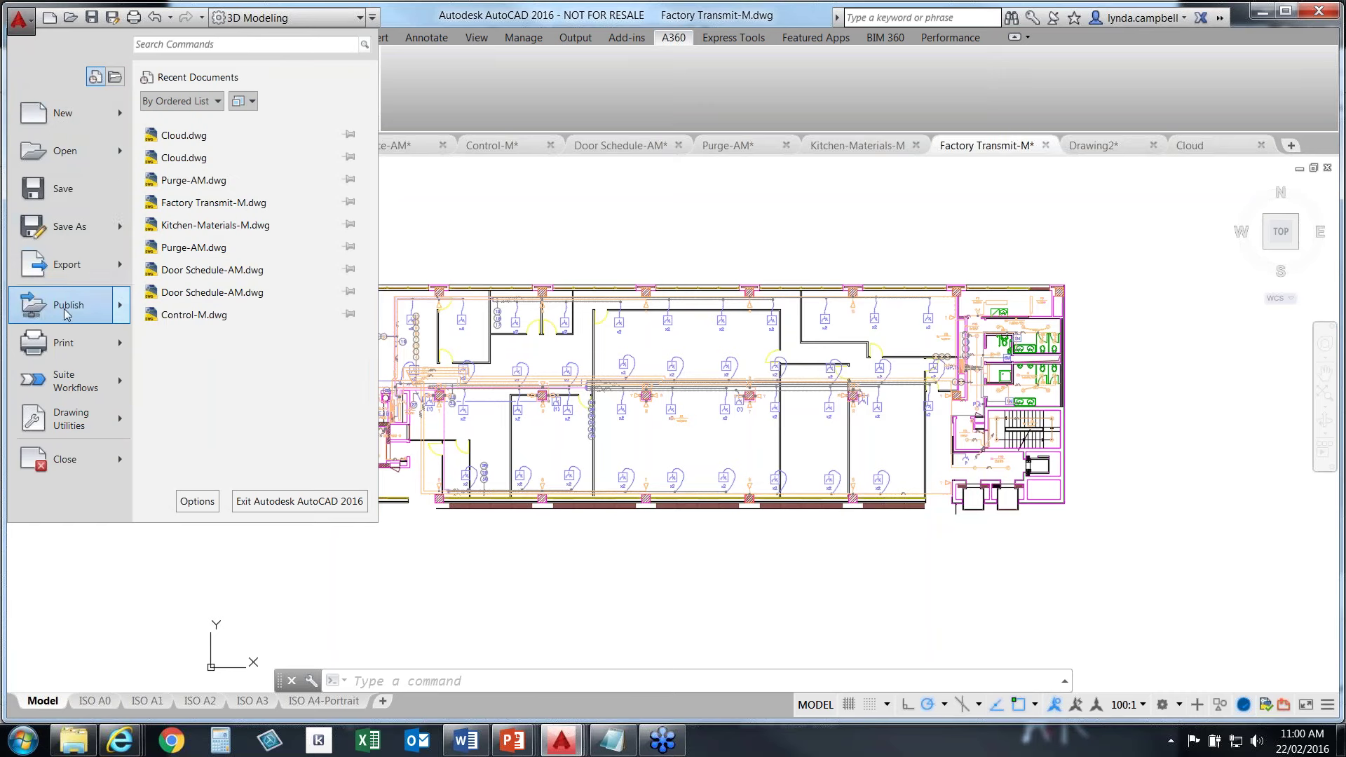
key("Escape")
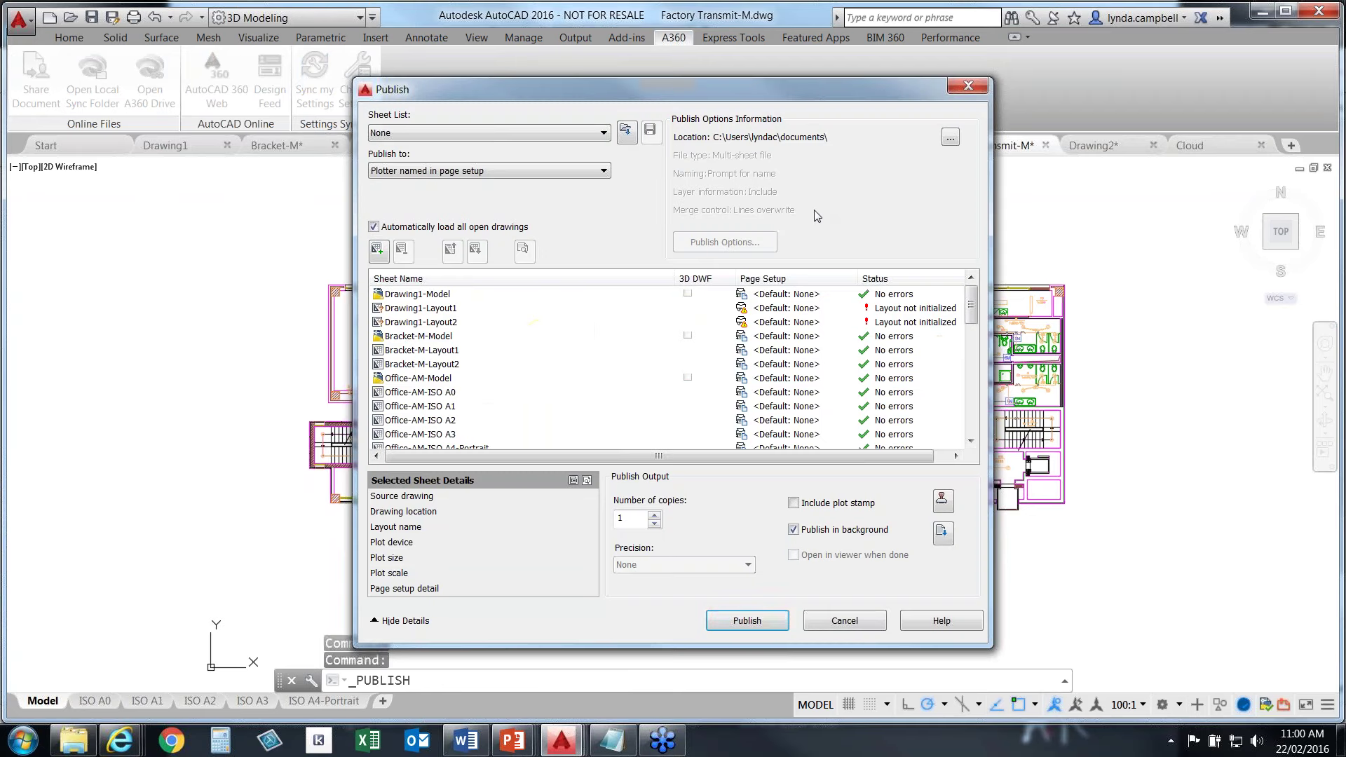
key("Return")
left_click(777, 373)
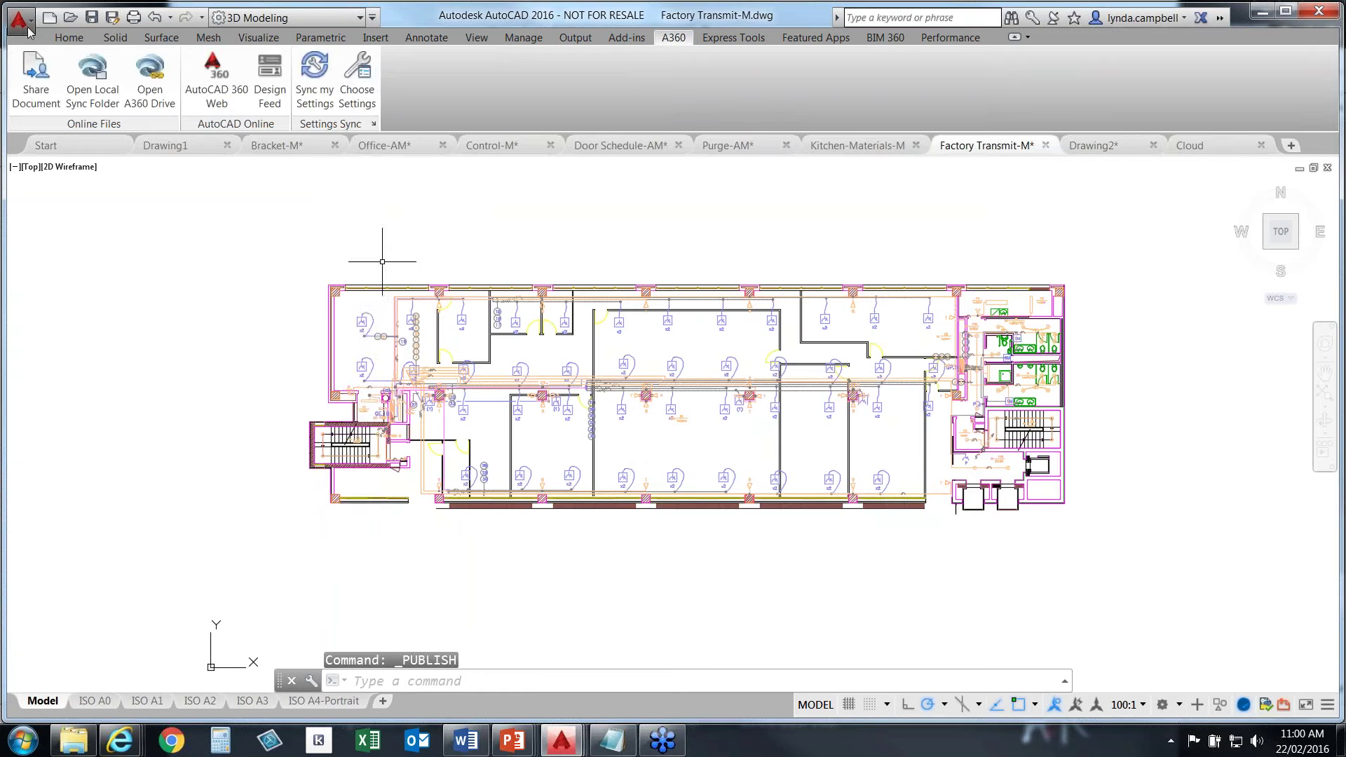
Start an eTransmit package for the Factory Transmit-M drawing and save the drawing's changes when asked
left_click(19, 20)
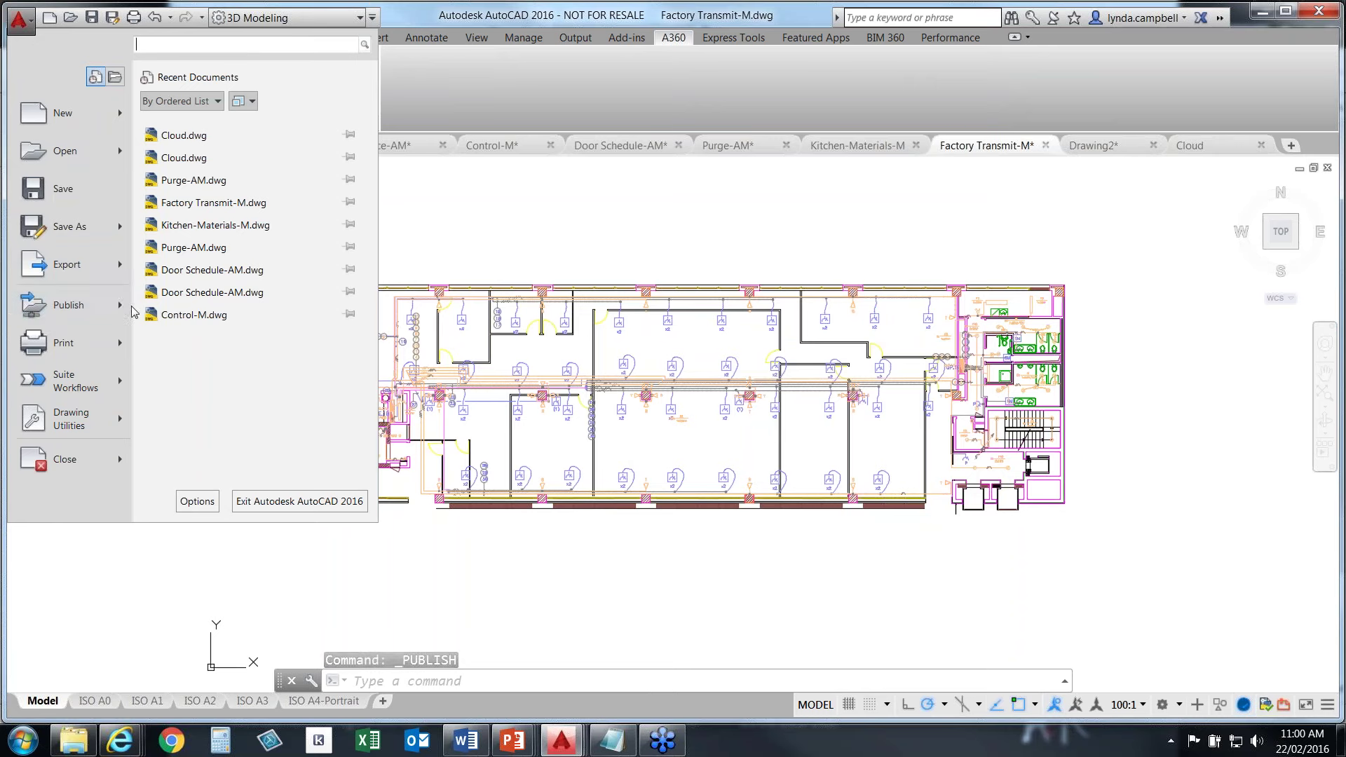
left_click(96, 308)
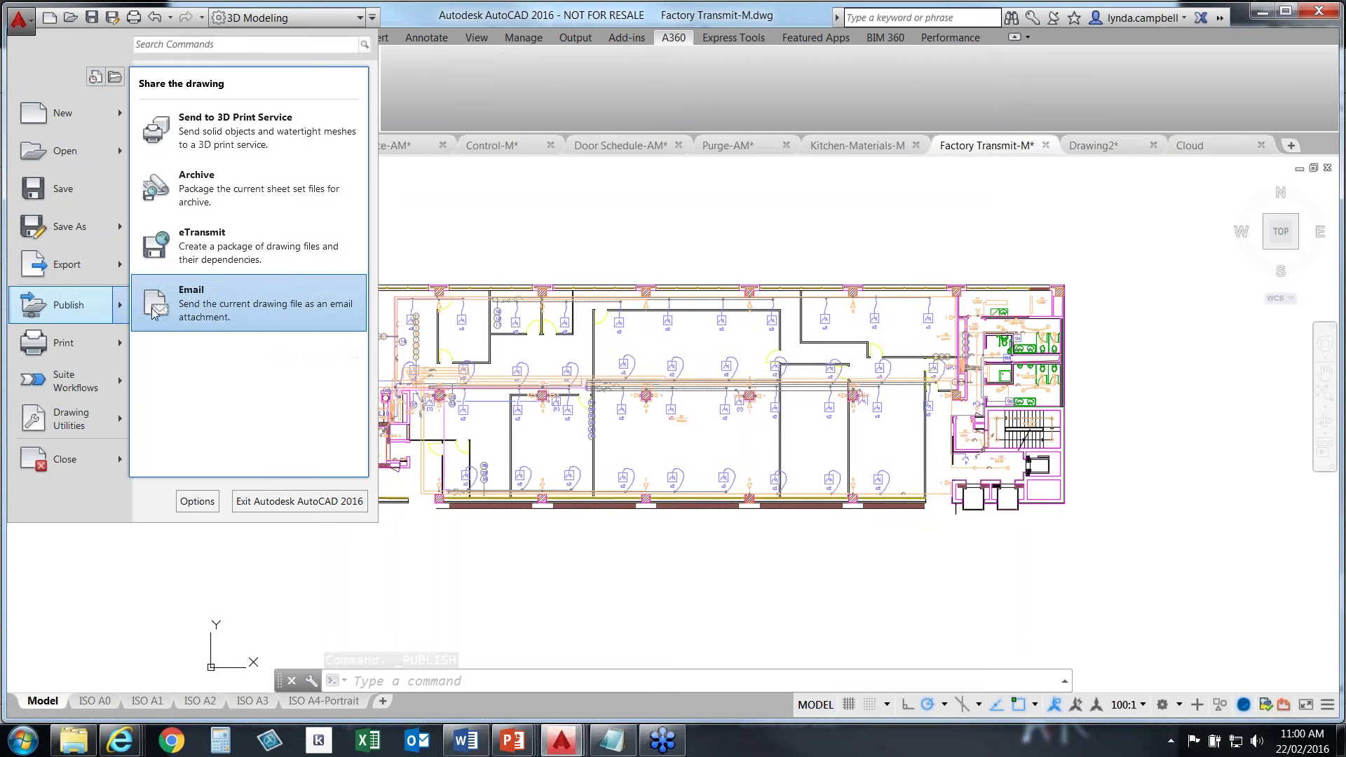
left_click(203, 244)
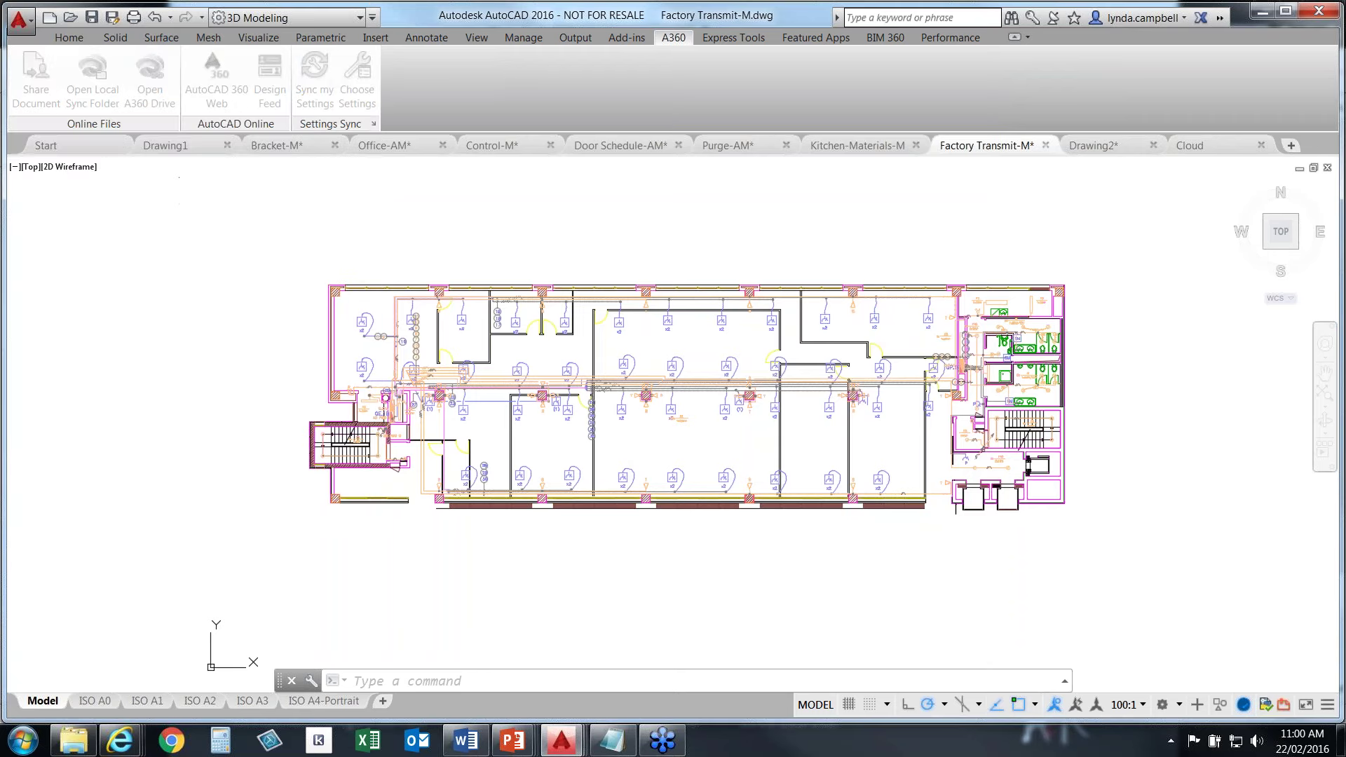
left_click(660, 416)
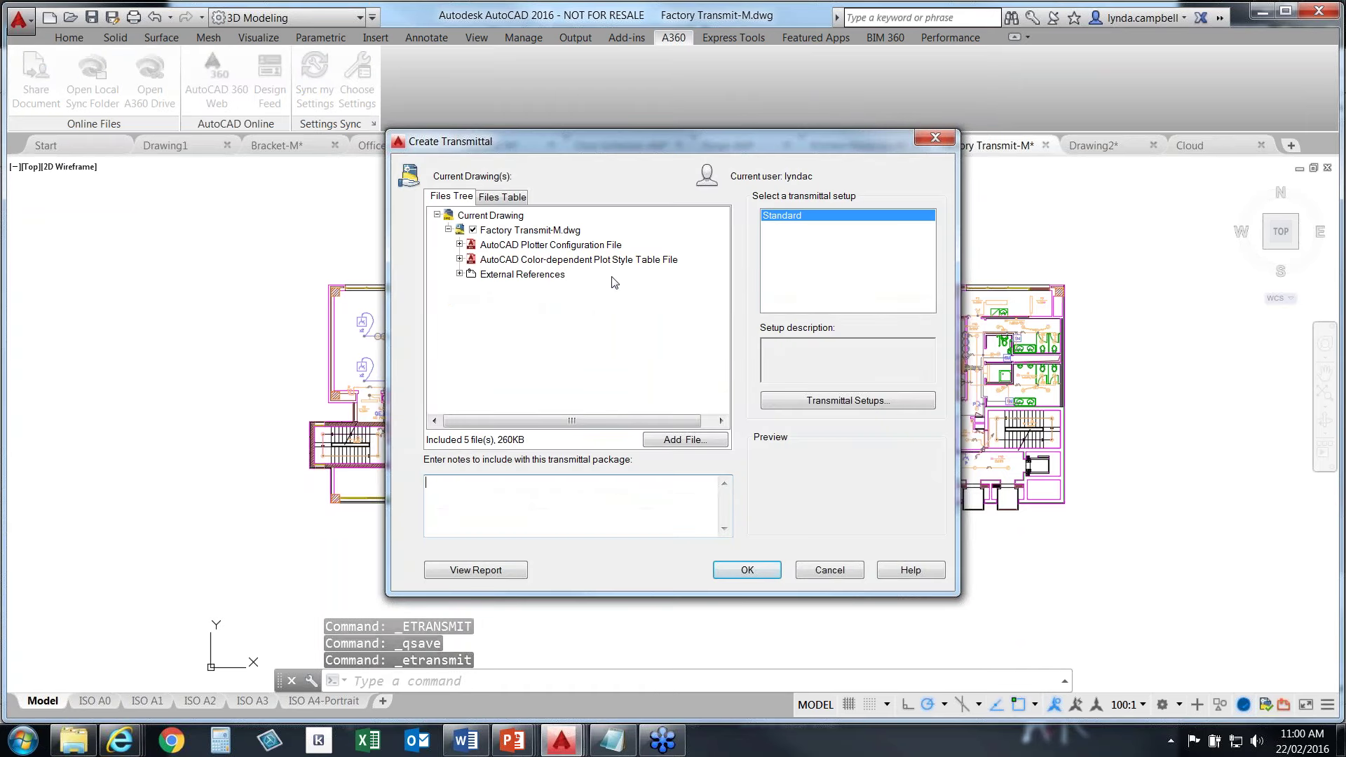
Examine the files included in the transmittal under the plotter configuration, color-dependent plot style table and external references groups
left_click(460, 245)
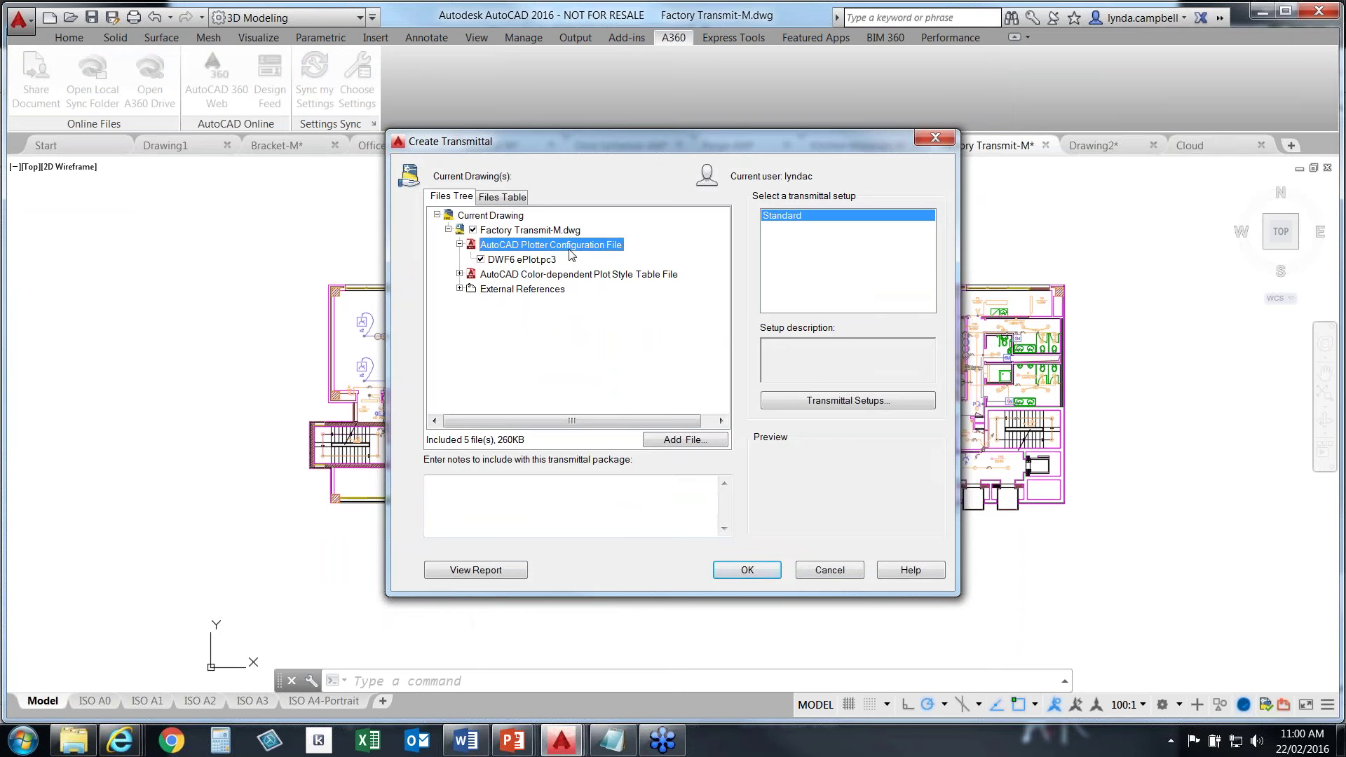
left_click(460, 274)
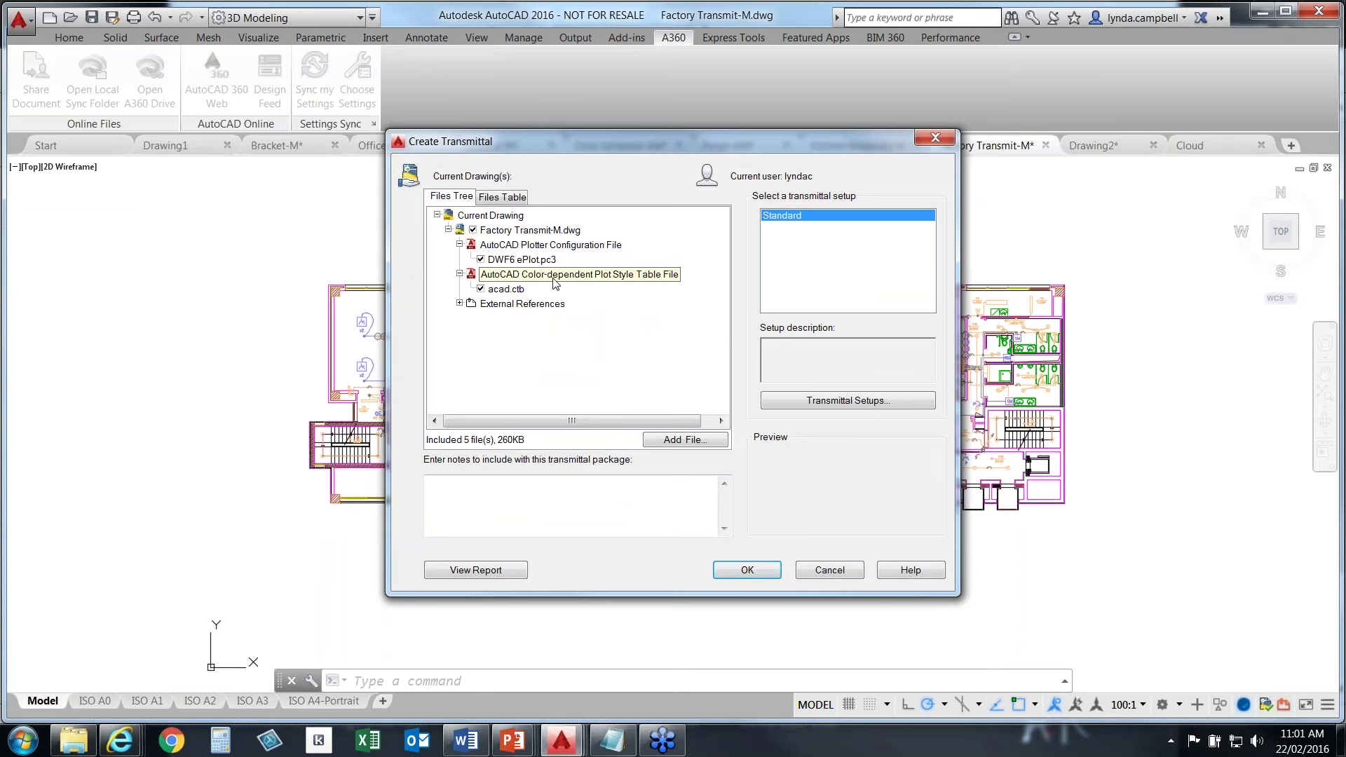
left_click(657, 278)
left_click(460, 303)
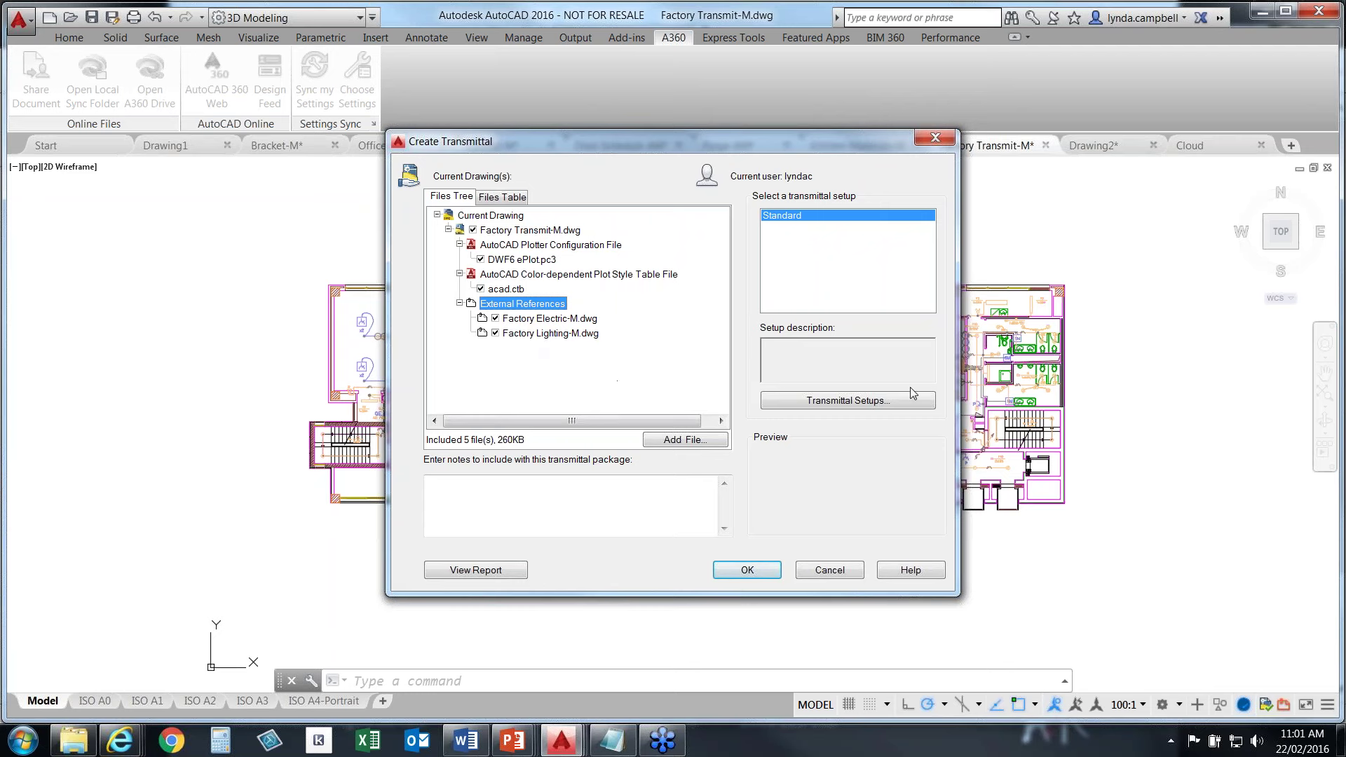
Create a new transmittal setup named Consultants based on the Standard setup
left_click(847, 403)
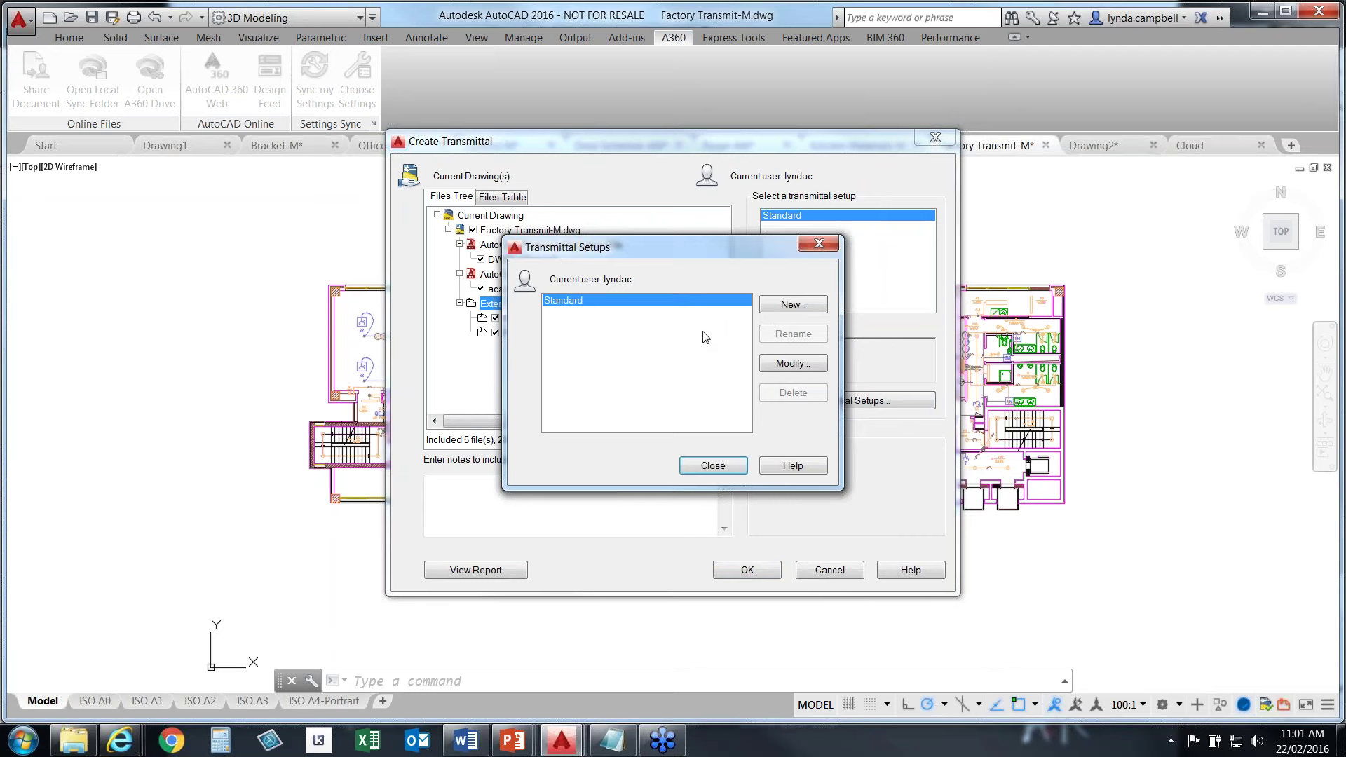
left_click(789, 306)
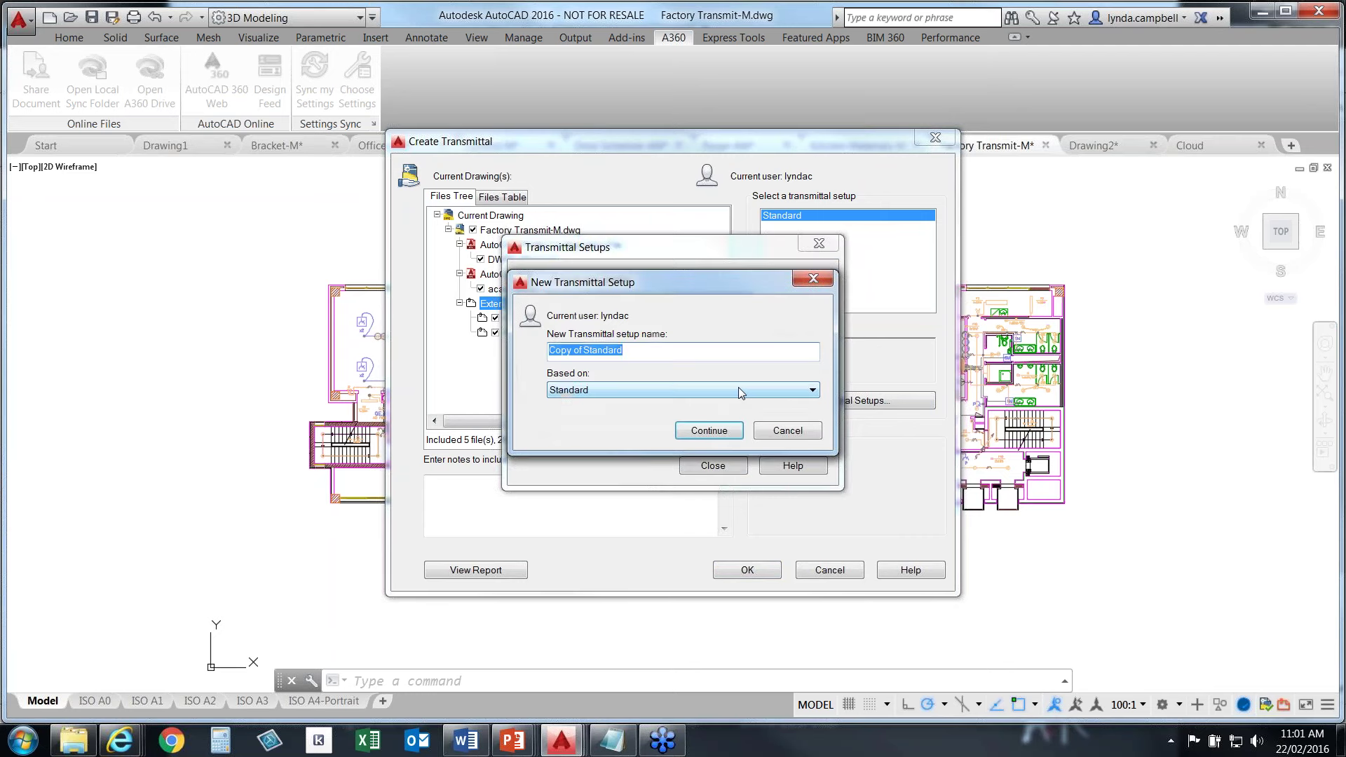
type("Consultants")
left_click(709, 430)
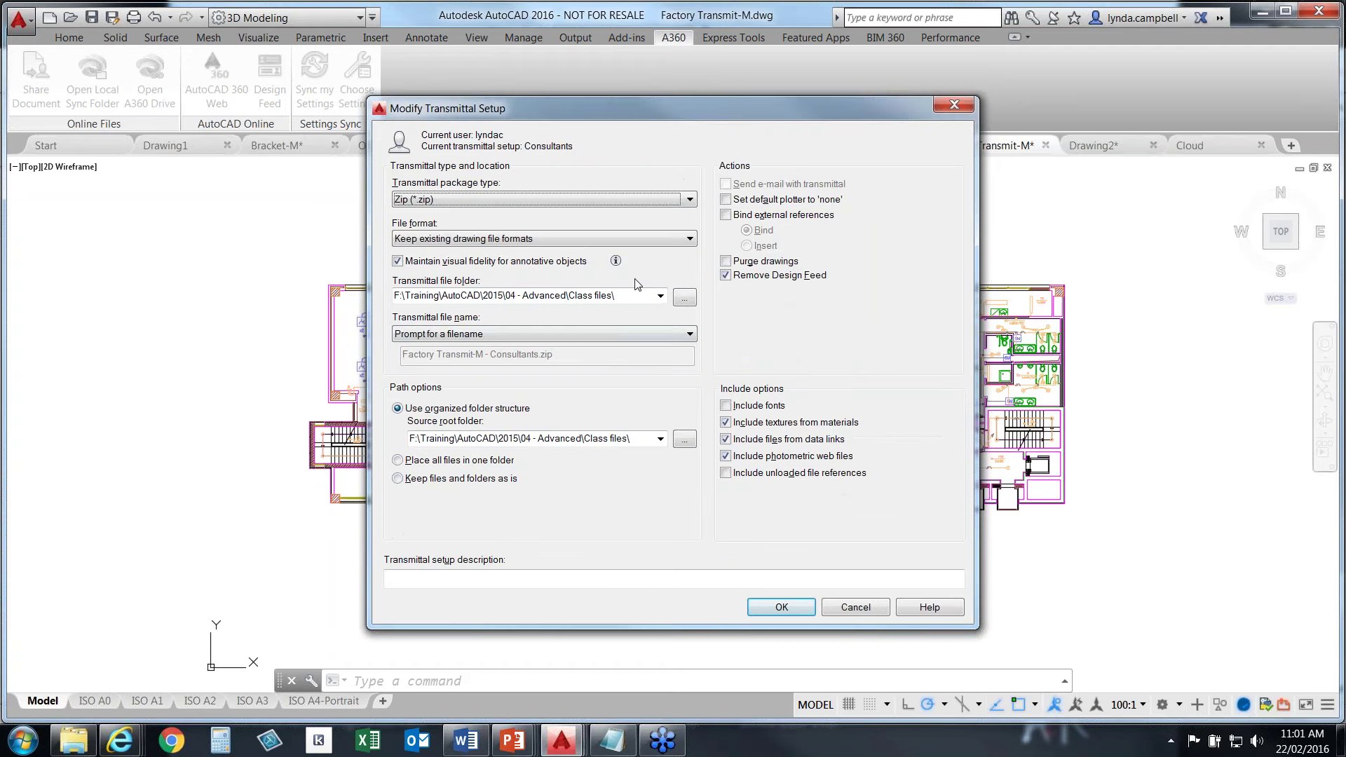
Keep the Consultants setup's package type as Zip, set its transmittal file folder to F:\Training\Workshop\Autocad Workshop\2016, and save the setup
left_click(421, 201)
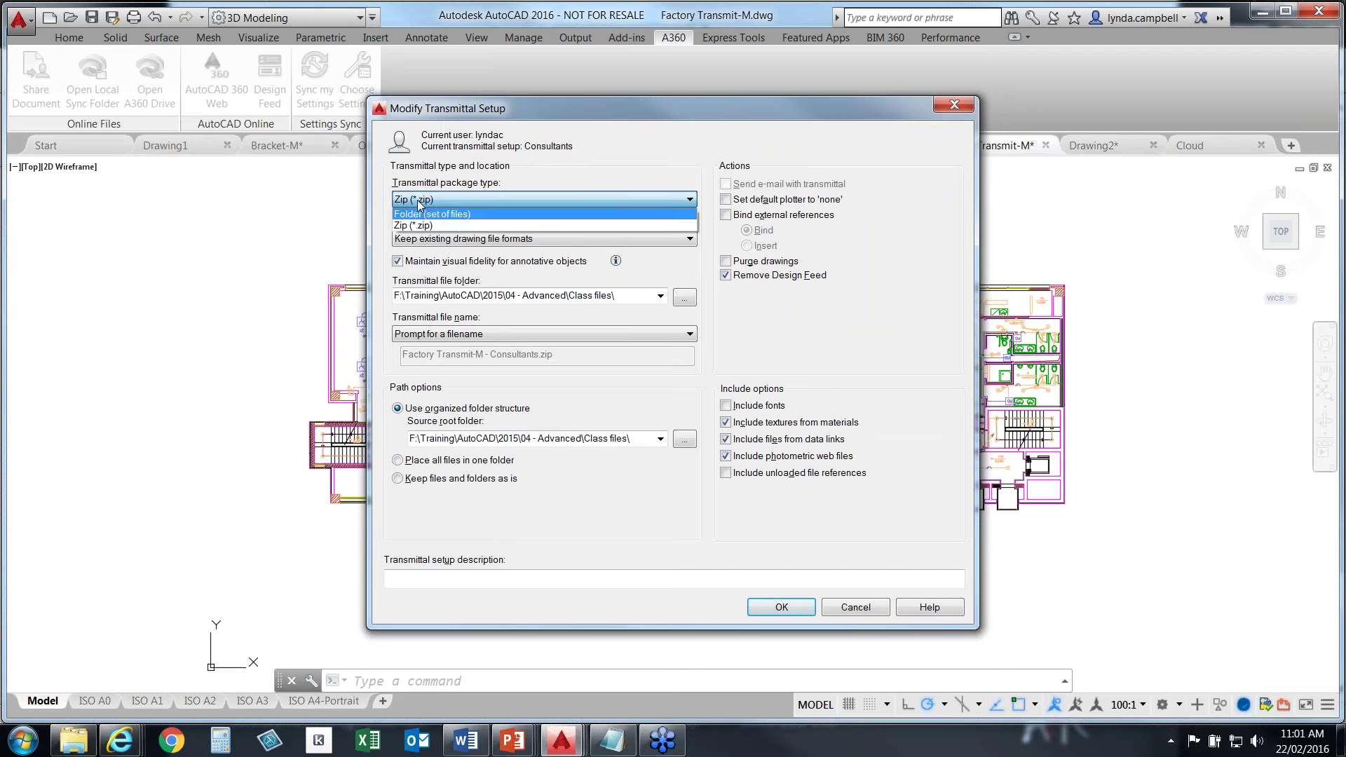
left_click(417, 202)
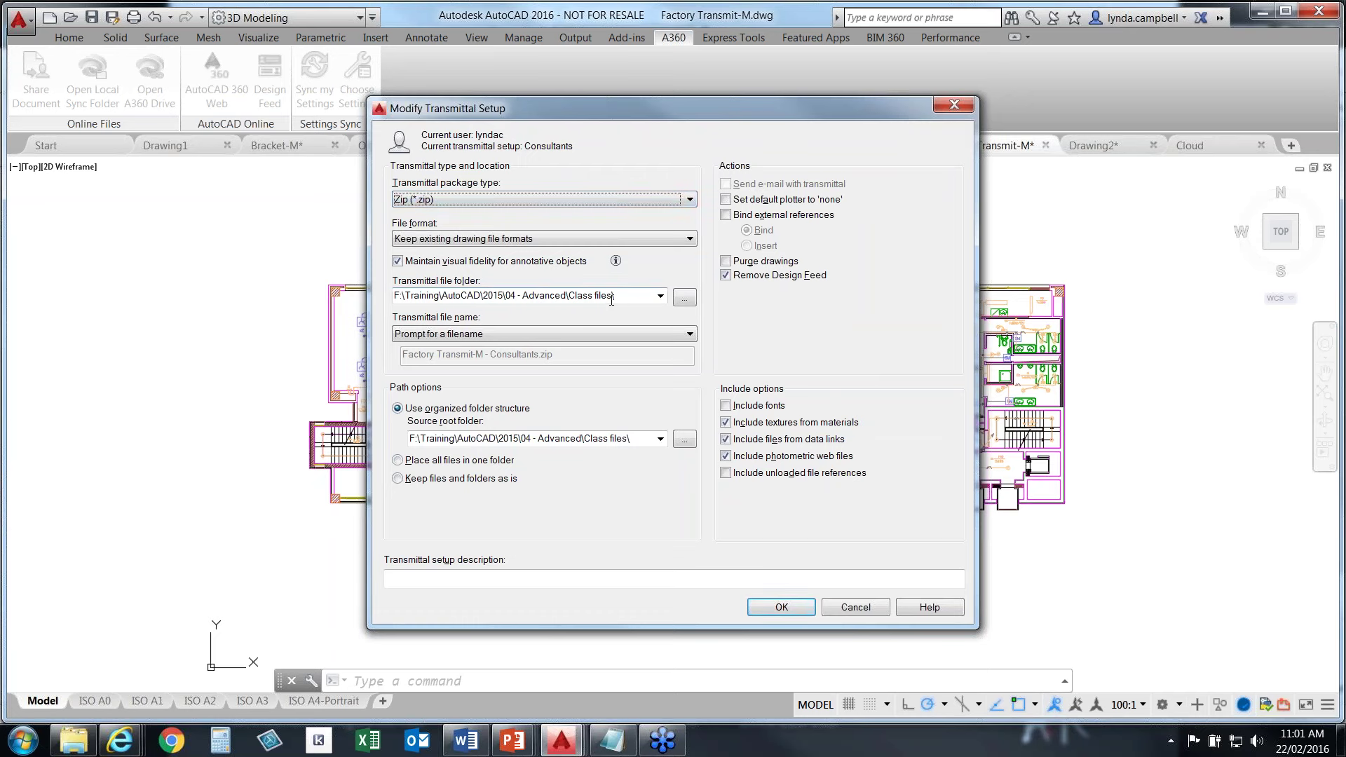
left_click(684, 298)
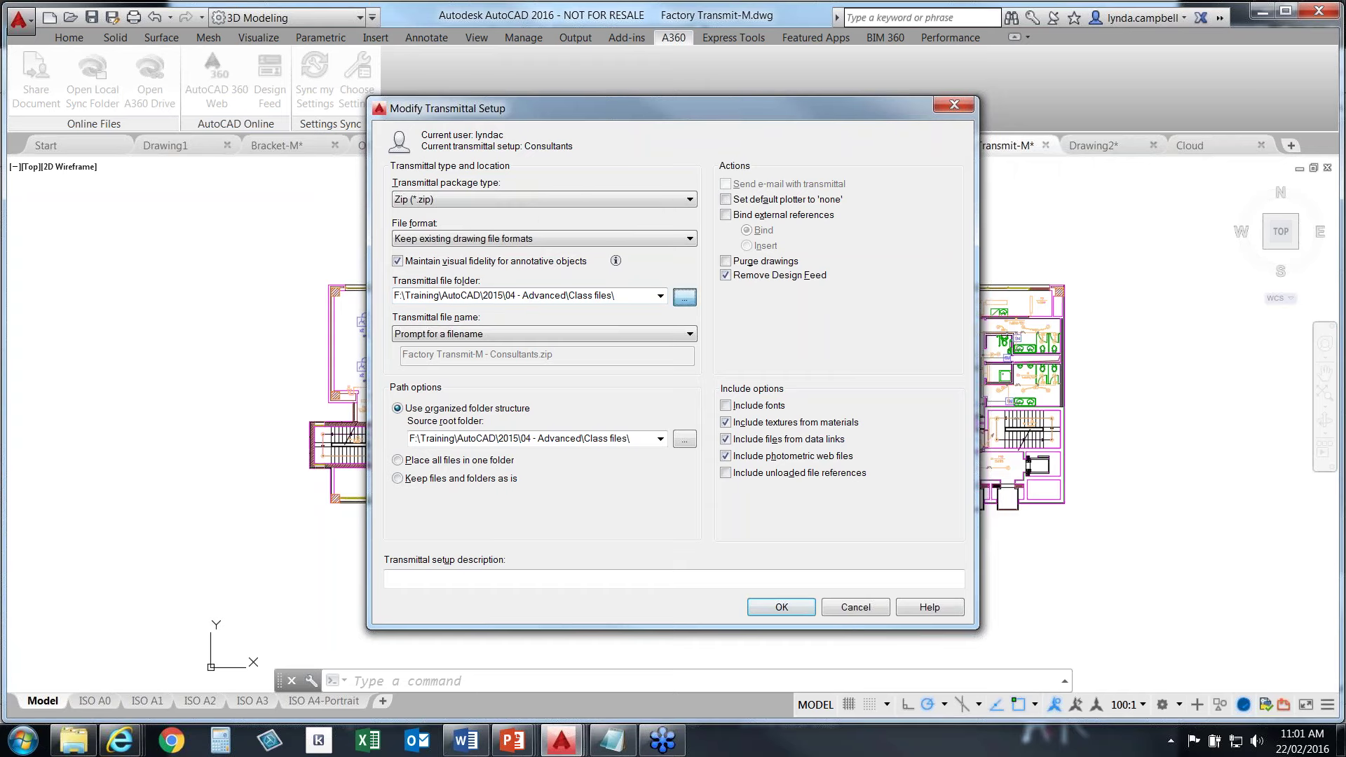
left_click(427, 265)
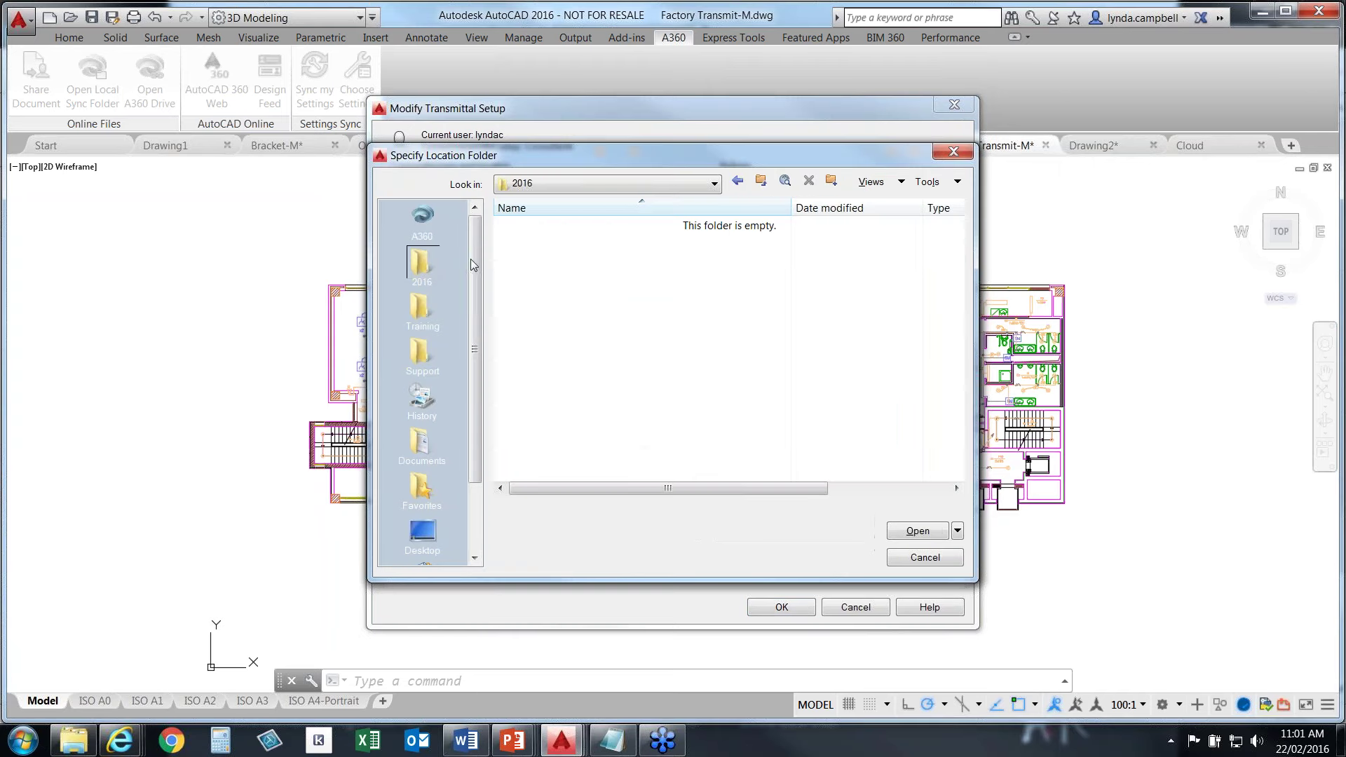
left_click(915, 533)
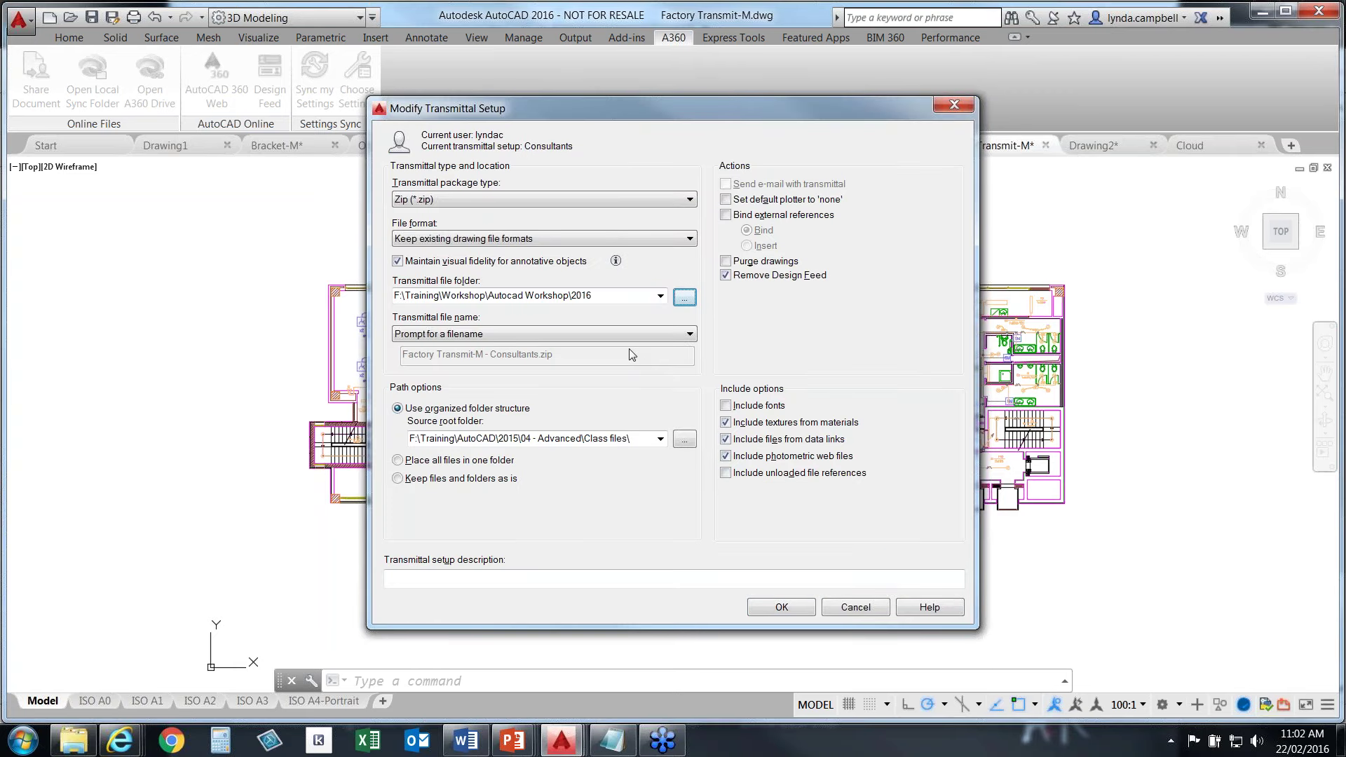
left_click(783, 608)
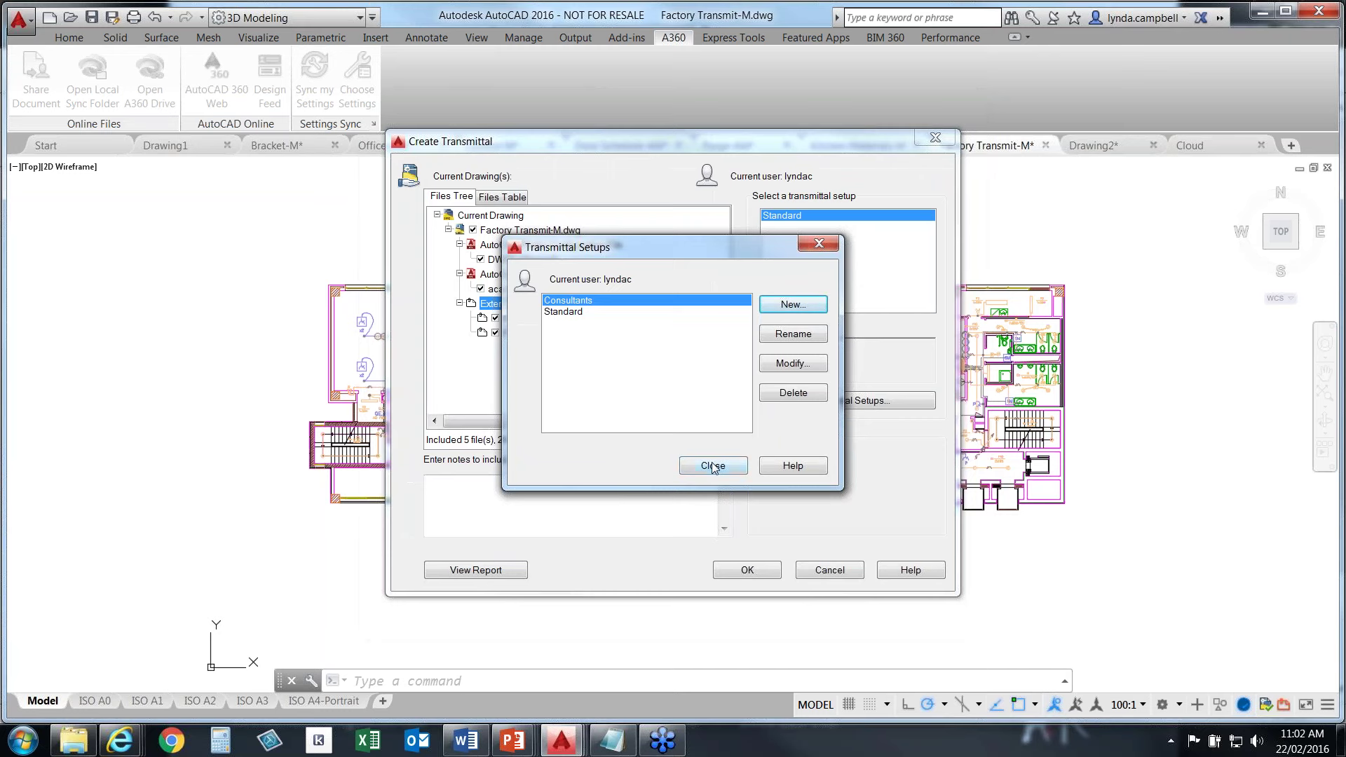
left_click(713, 467)
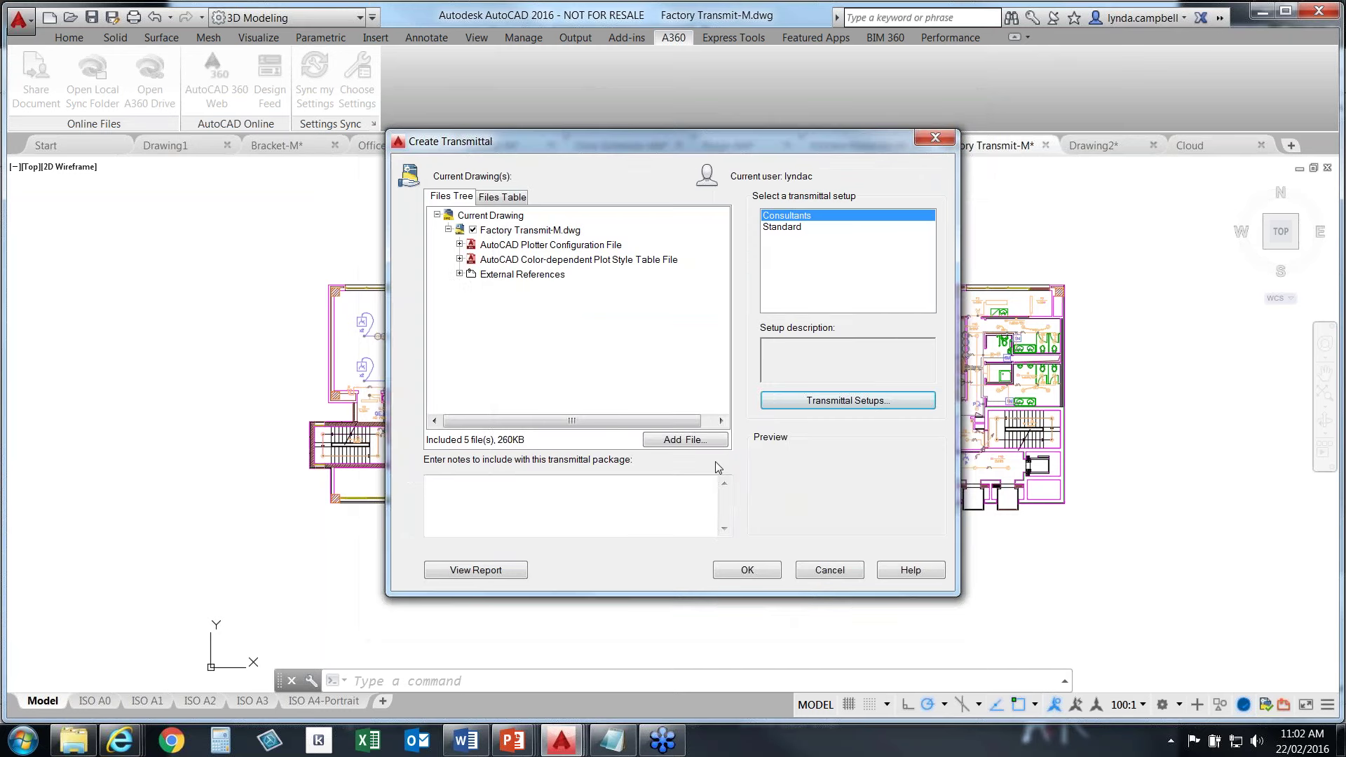
Review the transmittal report, and create the package as Factory Transmit-M - Consultants.zip in the 2016 folder using the Consultants setup
left_click(484, 574)
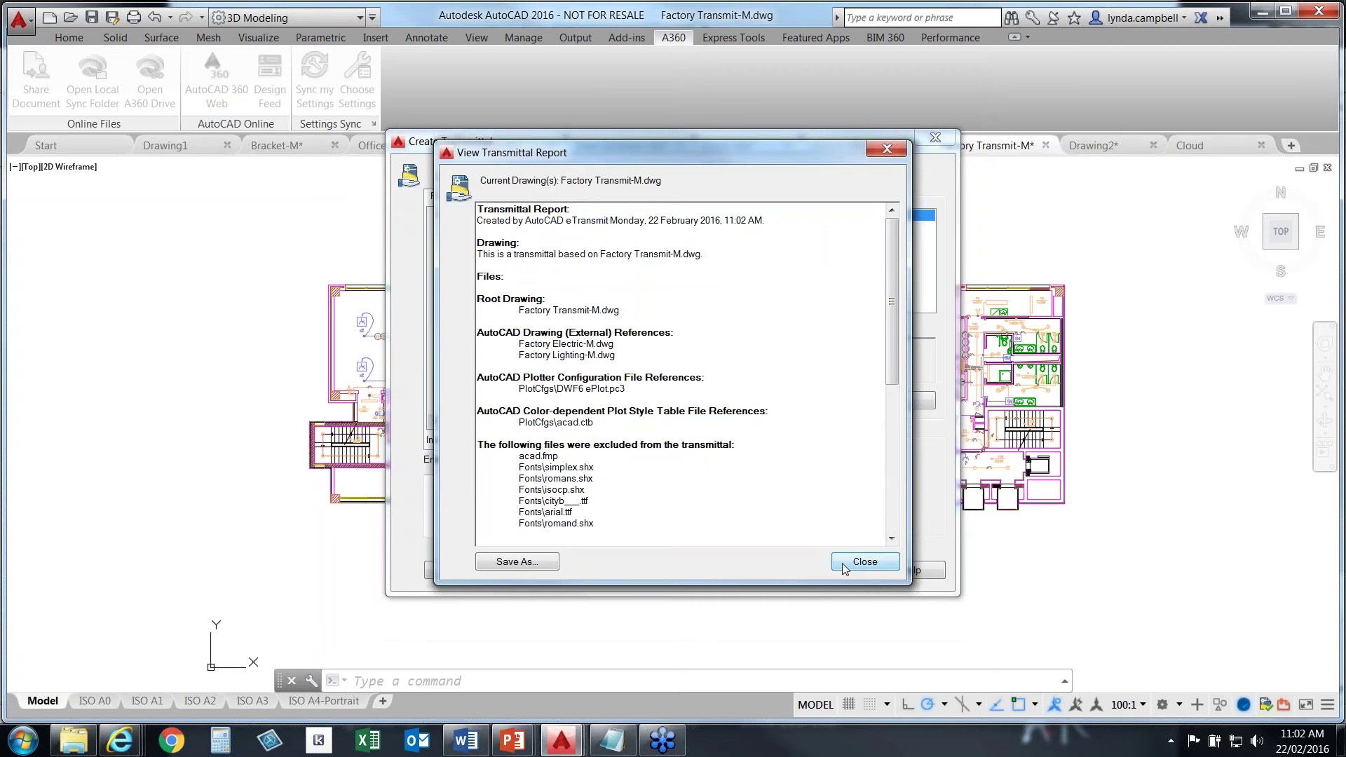
left_click(864, 564)
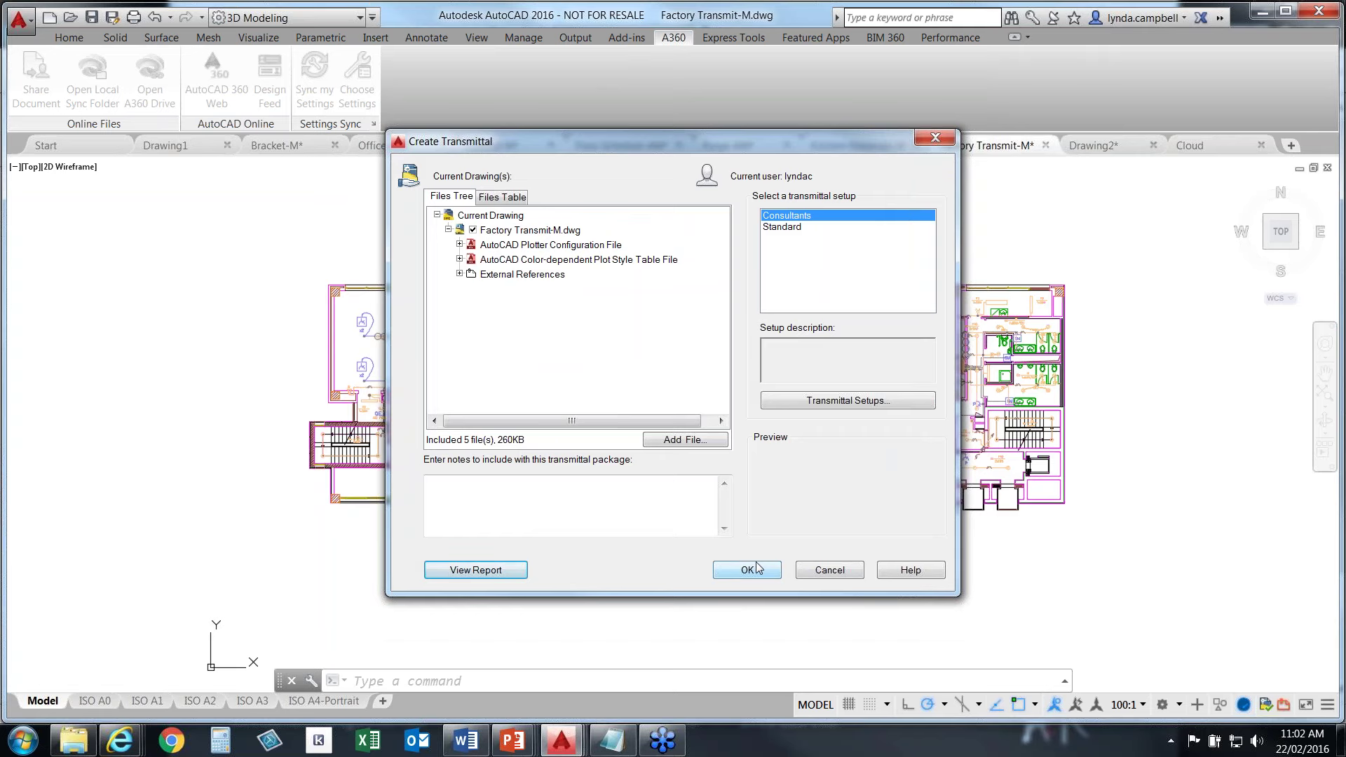
left_click(752, 569)
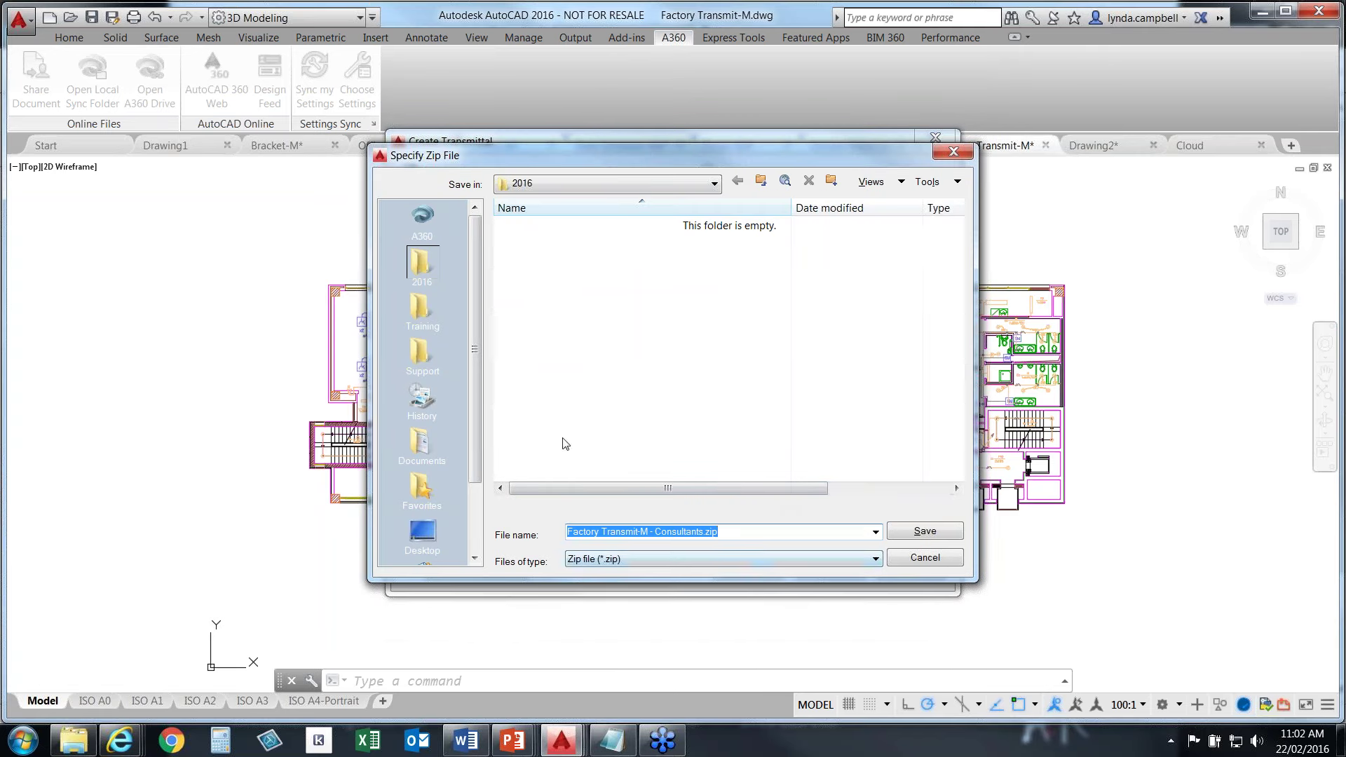
left_click(924, 534)
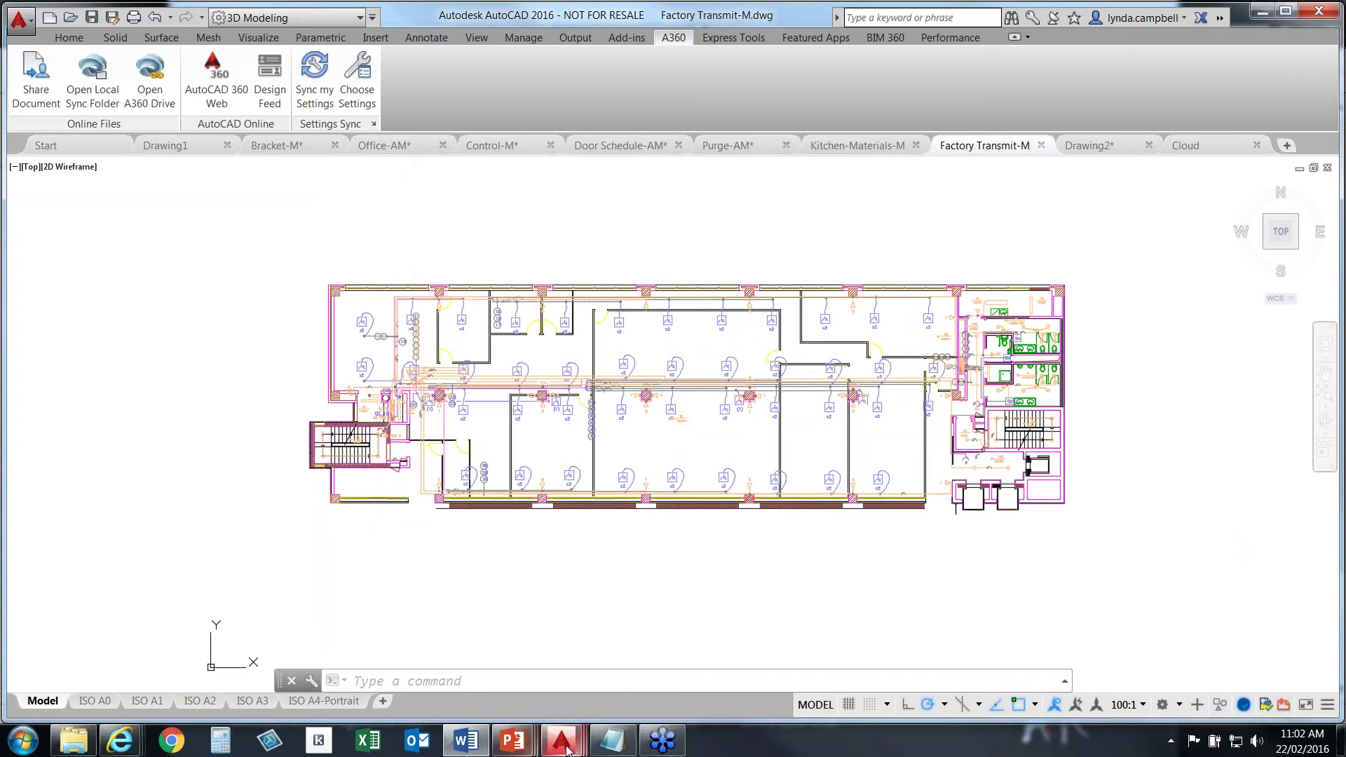
Switch to the running PowerPoint slide show and advance from the Collaboration slide to the closing Thank you slide
mouse_move(512, 739)
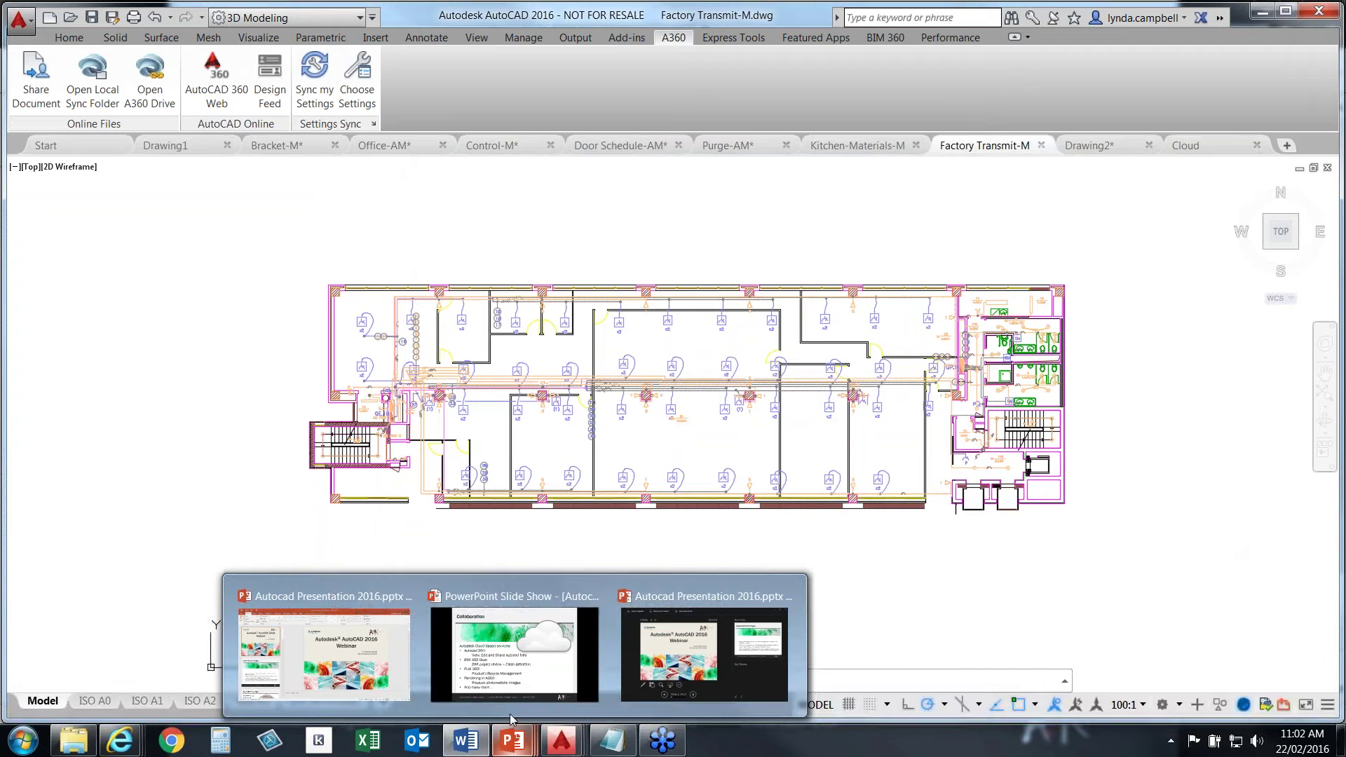
left_click(517, 686)
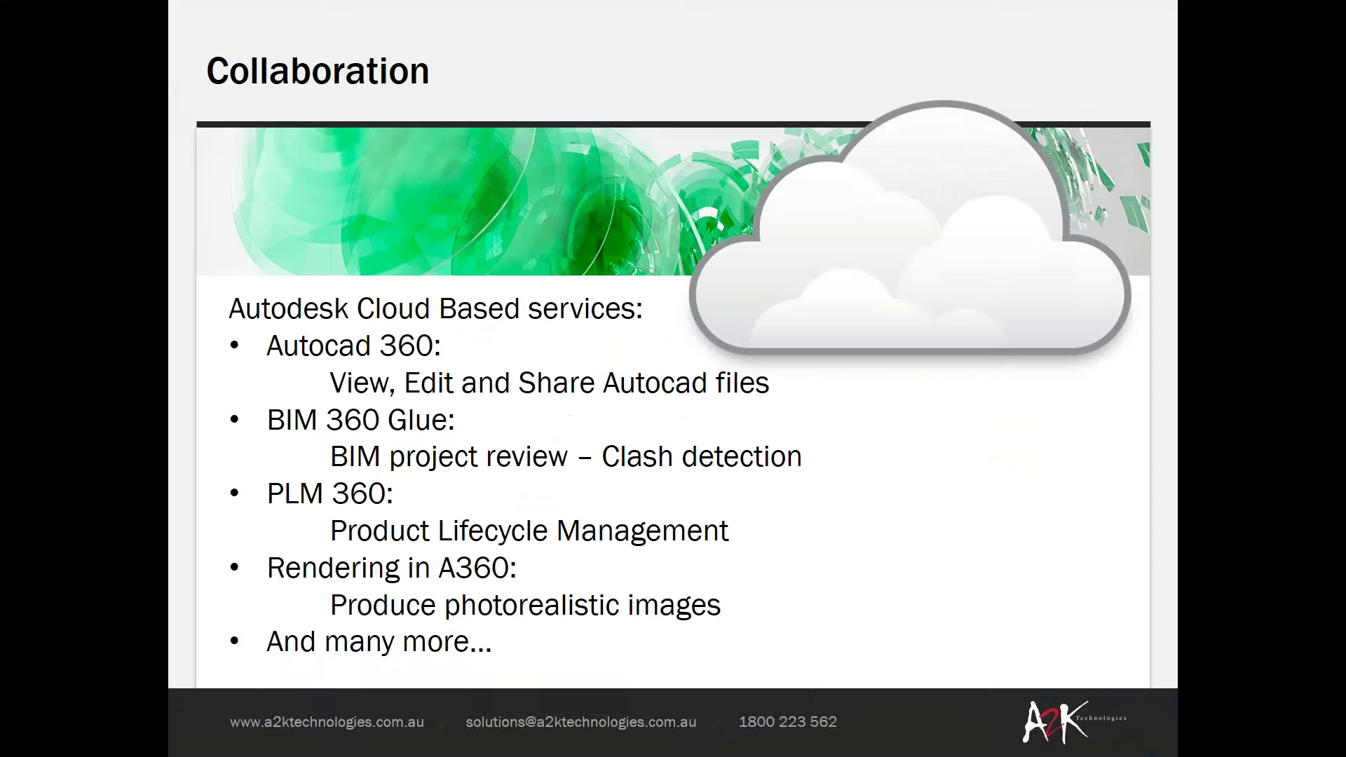
key("Right")
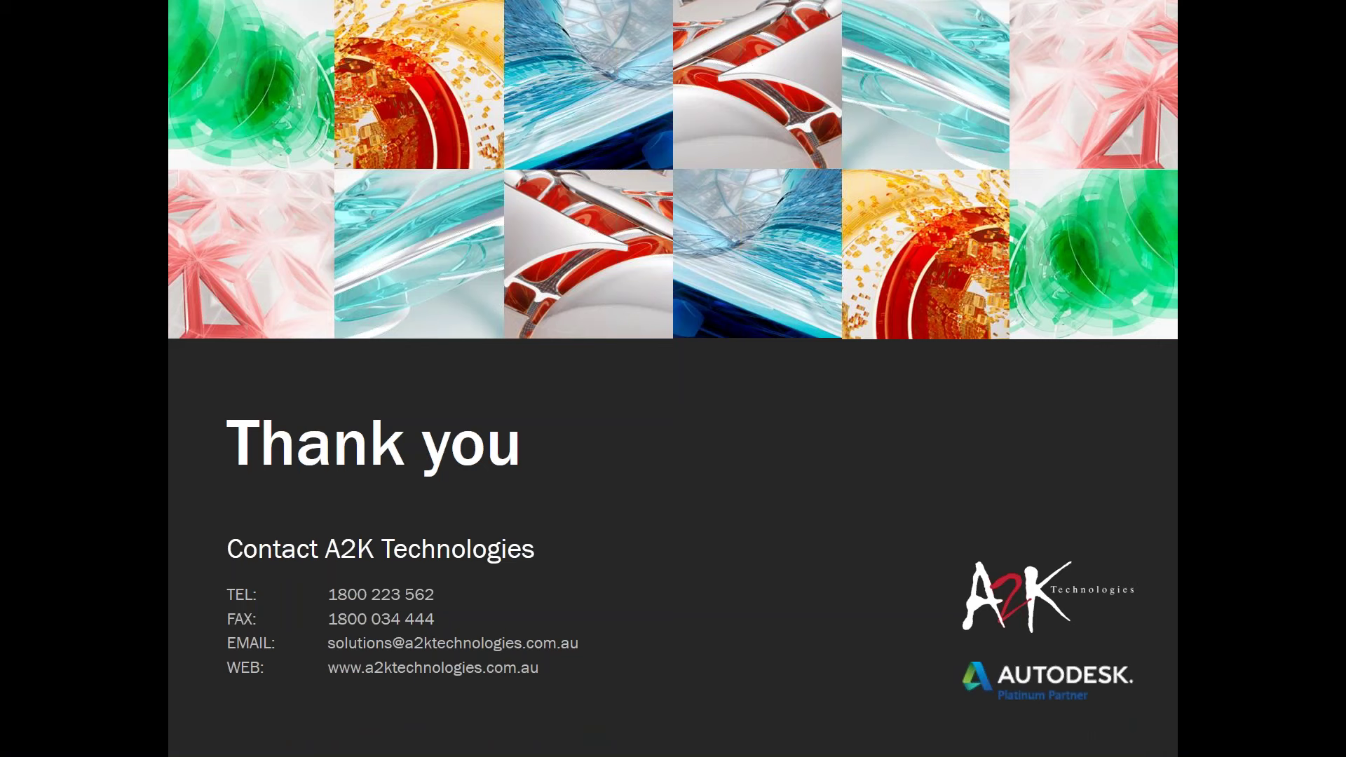